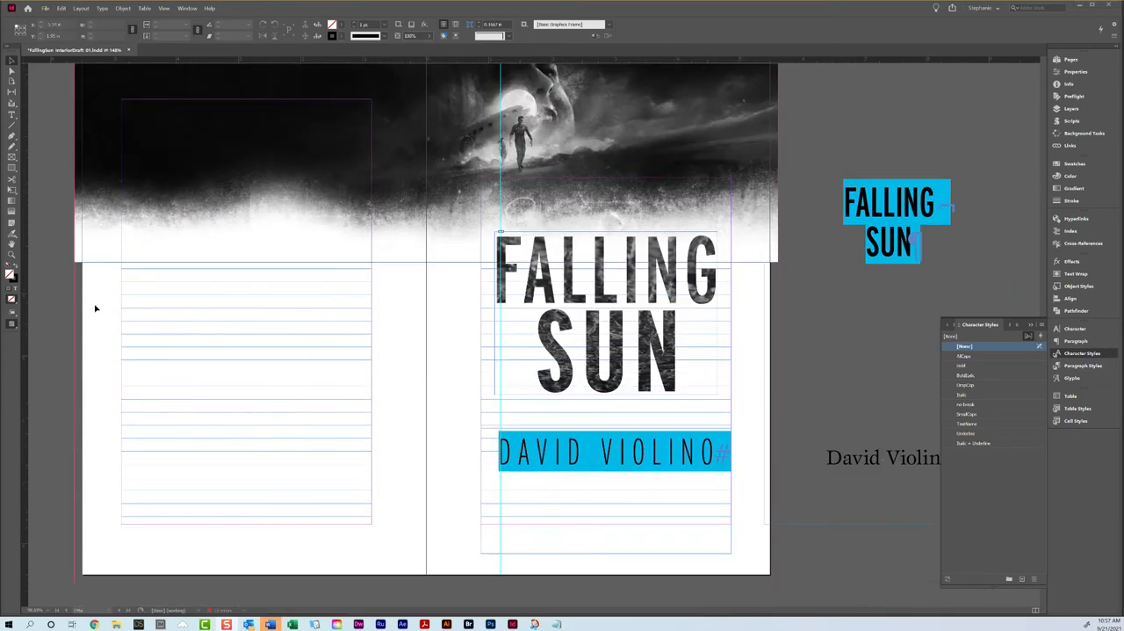
Step: Examine the title pages and the prologue opening spread, placing the text cursor in the prologue's body text
{"action": "scroll", "coordinate": [96, 308], "scroll_direction": "down", "scroll_amount": 10}
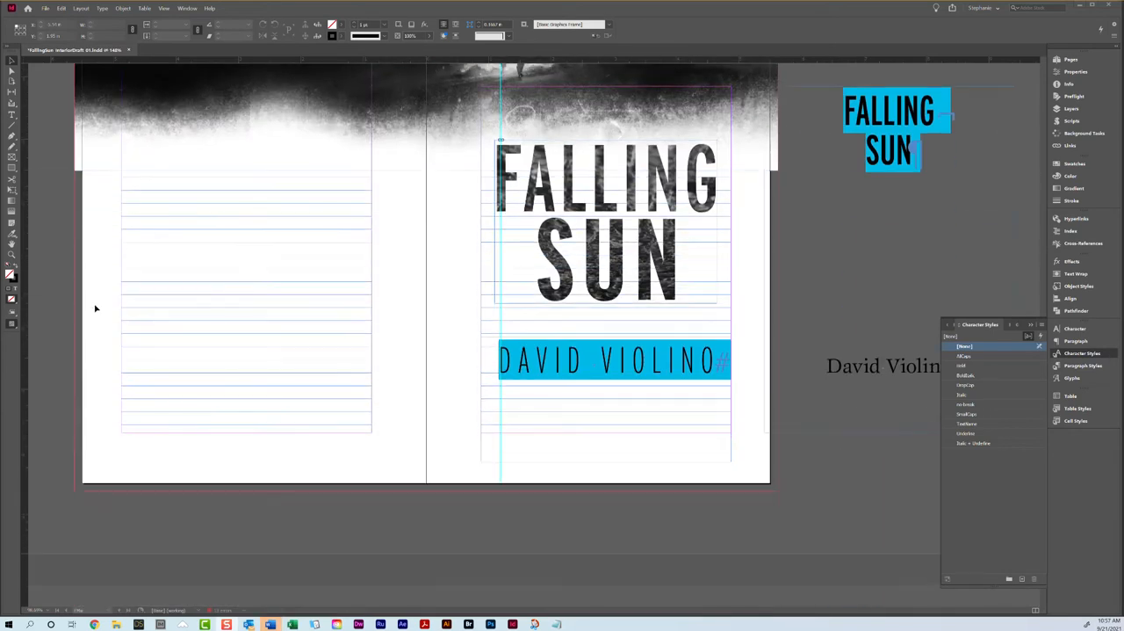
{"action": "scroll", "coordinate": [96, 307], "scroll_direction": "down", "scroll_amount": 10}
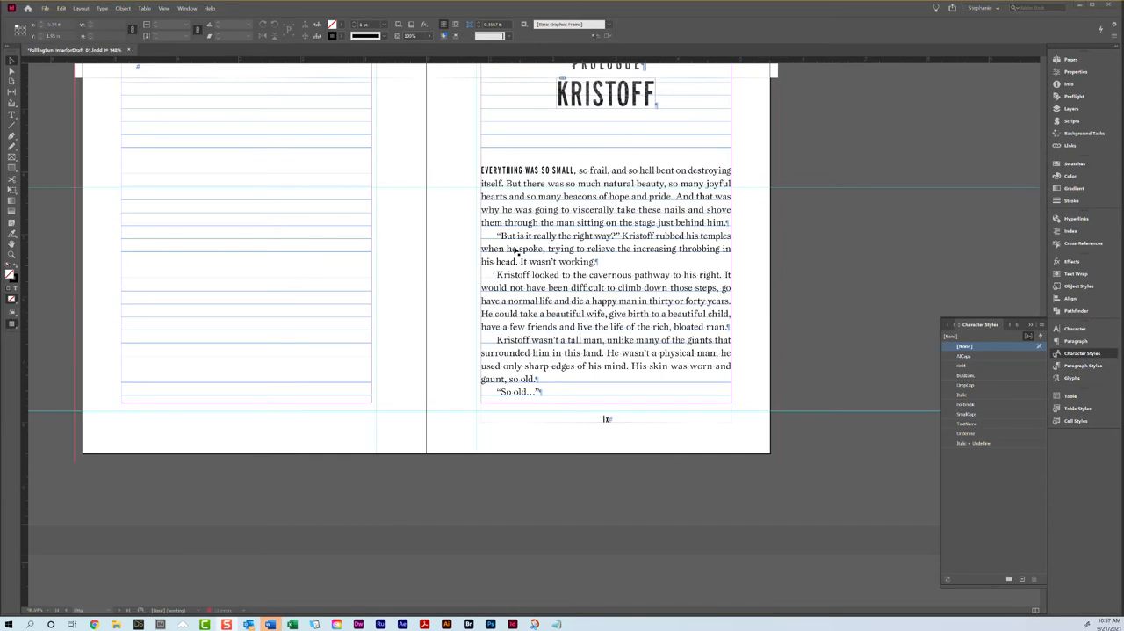
{"action": "double_click", "coordinate": [513, 247]}
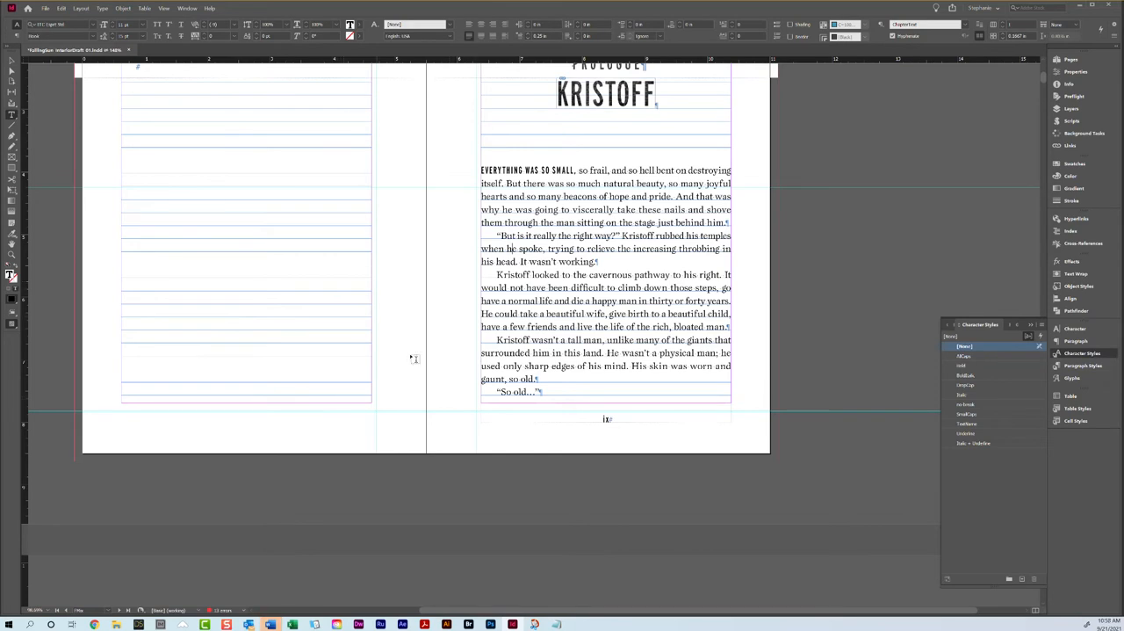
{"action": "scroll", "coordinate": [537, 256], "scroll_direction": "up", "scroll_amount": 2}
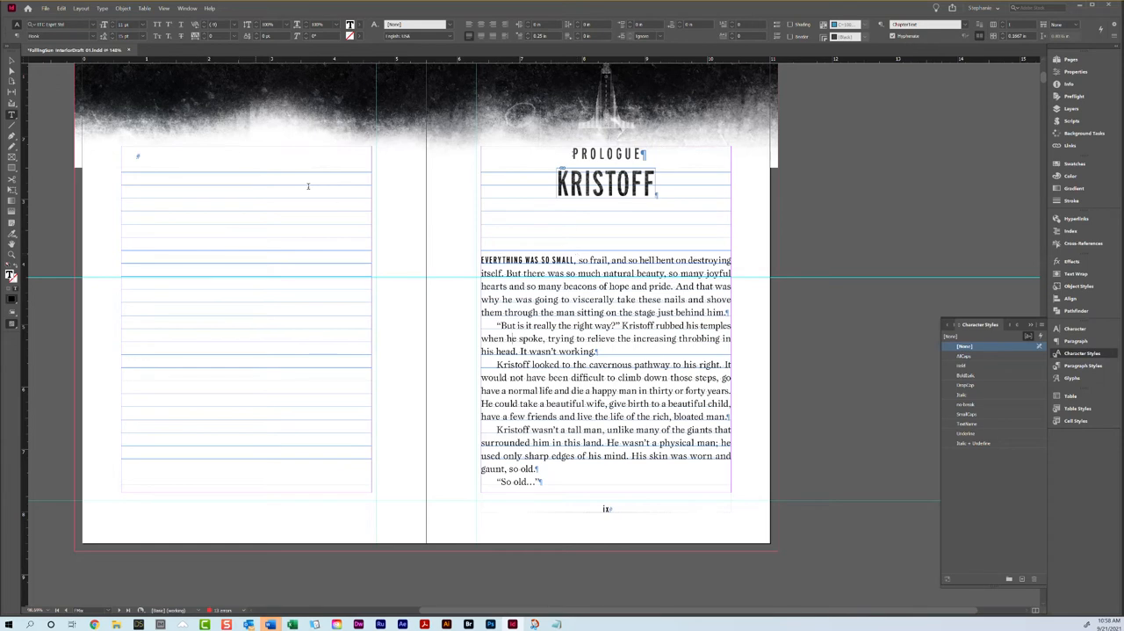
{"action": "scroll", "coordinate": [413, 219], "scroll_direction": "down", "scroll_amount": 10}
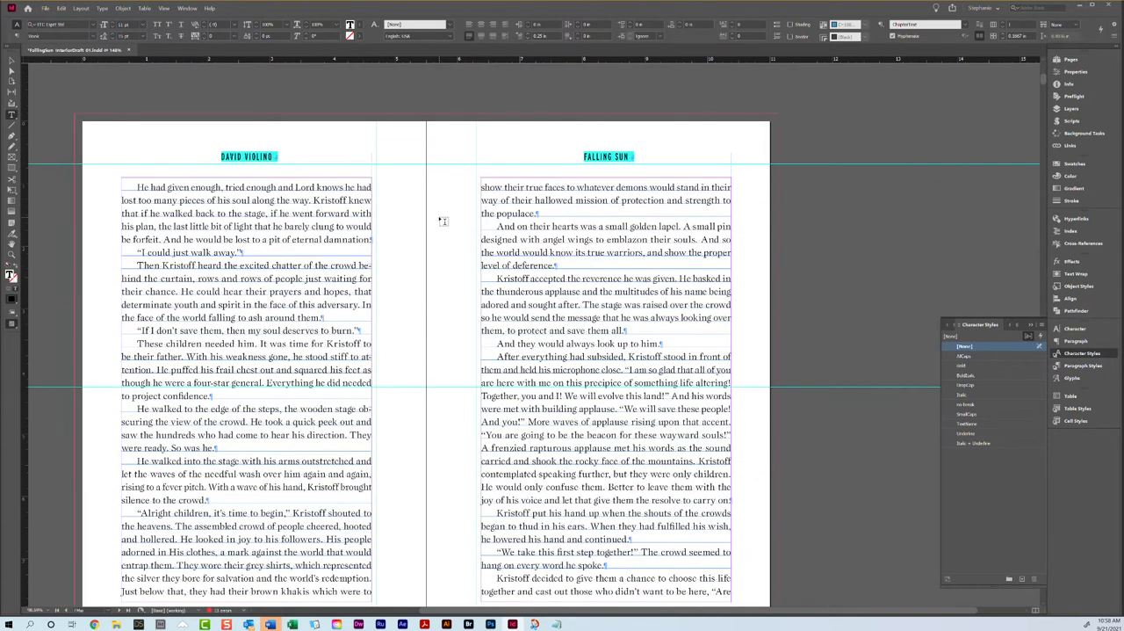
{"action": "scroll", "coordinate": [443, 220], "scroll_direction": "up", "scroll_amount": 10}
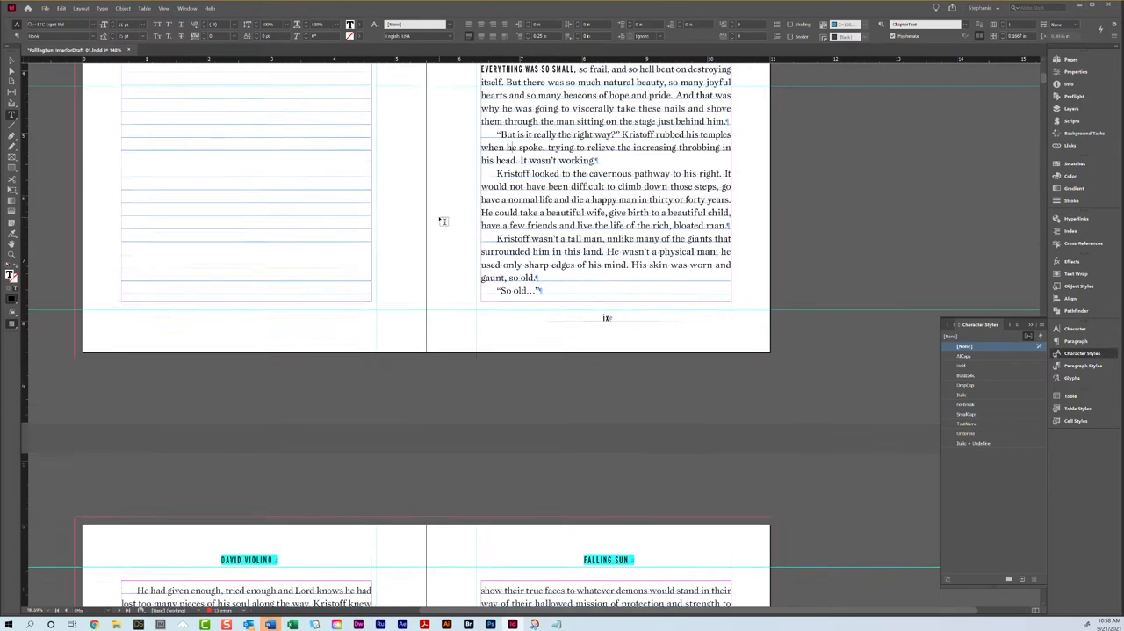
{"action": "scroll", "coordinate": [660, 169], "scroll_direction": "up", "scroll_amount": 2}
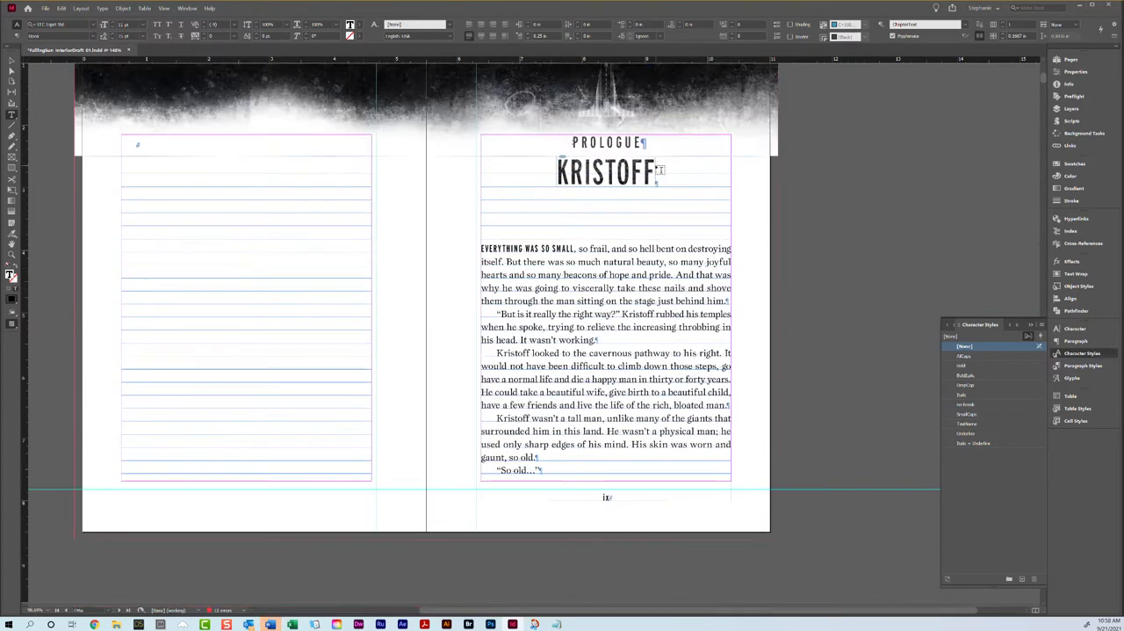
{"action": "scroll", "coordinate": [661, 170], "scroll_direction": "down", "scroll_amount": 1}
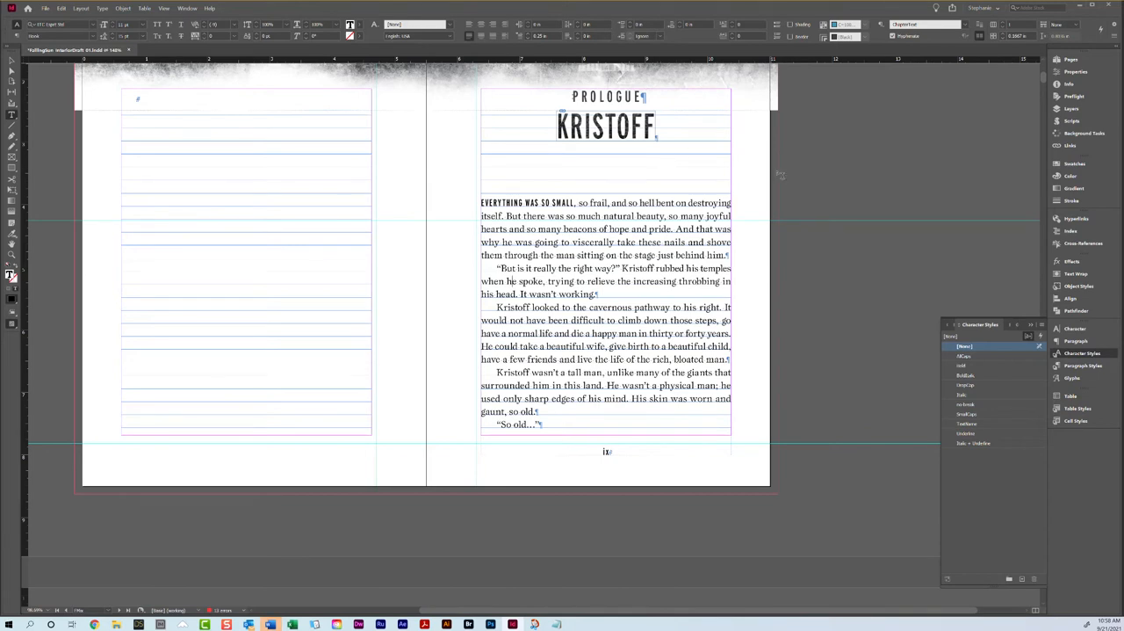
{"action": "scroll", "coordinate": [766, 197], "scroll_direction": "up", "scroll_amount": 2}
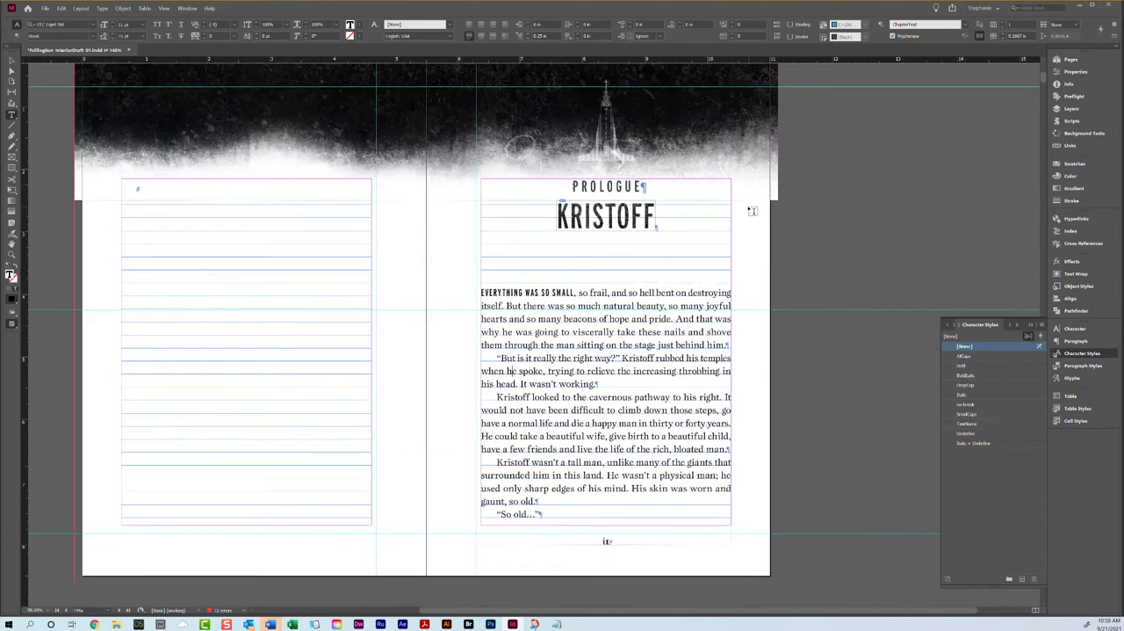
Step: Compare the page numbers, running heads and text block of the prologue opener with the spread on pages x–xi
{"action": "scroll", "coordinate": [734, 218], "scroll_direction": "down", "scroll_amount": 9}
{"action": "scroll", "coordinate": [720, 221], "scroll_direction": "down", "scroll_amount": 5}
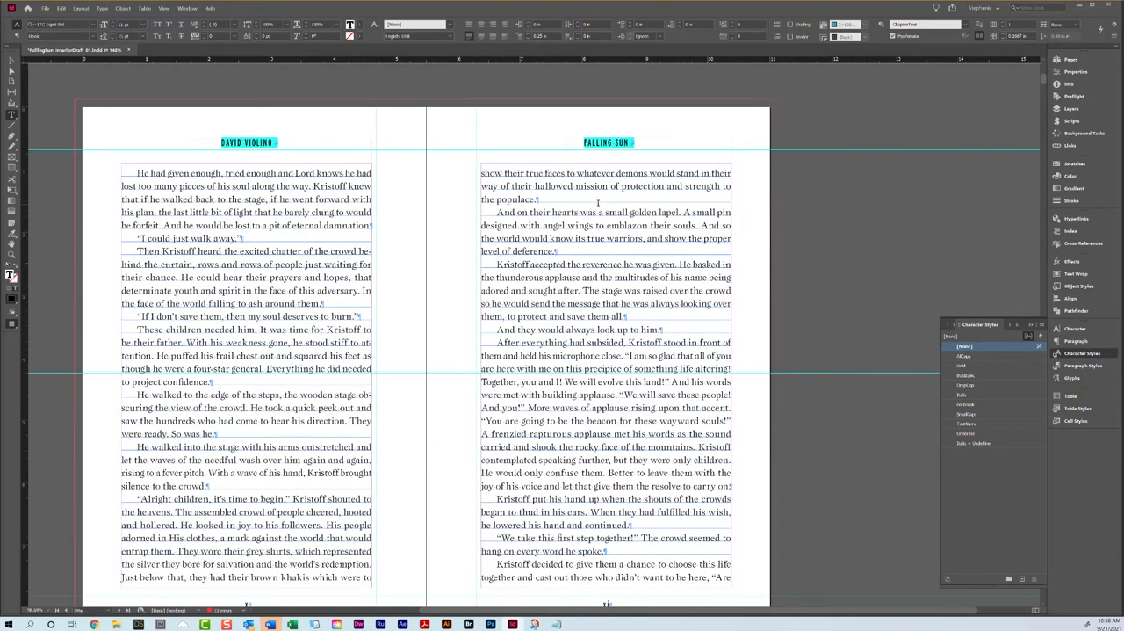
{"action": "scroll", "coordinate": [598, 202], "scroll_direction": "down", "scroll_amount": 1}
{"action": "scroll", "coordinate": [598, 203], "scroll_direction": "down", "scroll_amount": 1}
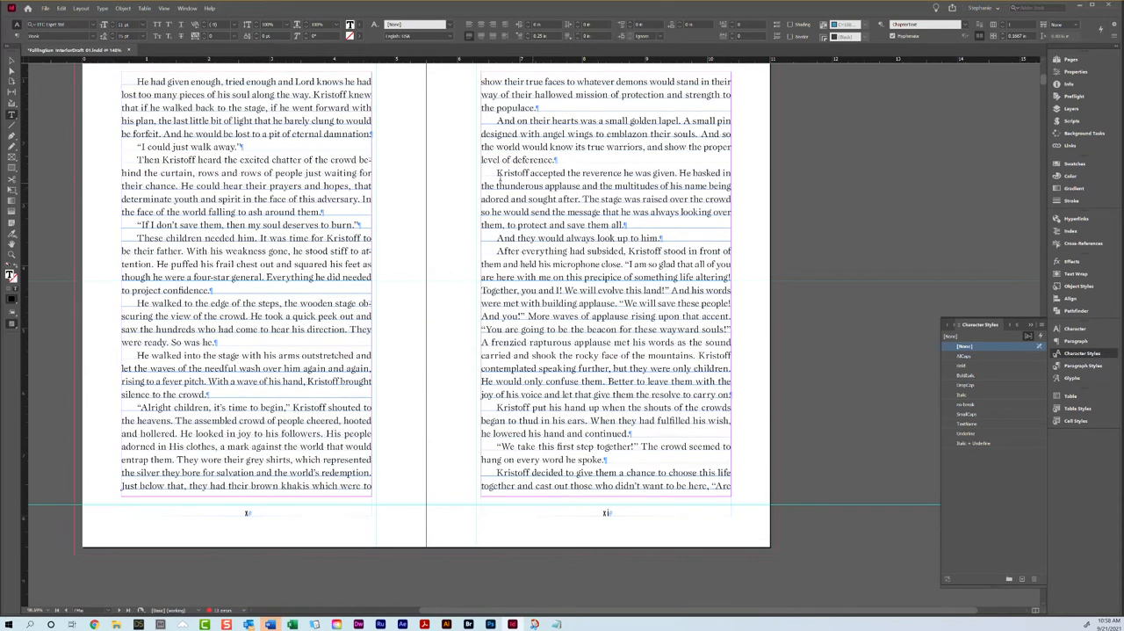
{"action": "scroll", "coordinate": [653, 179], "scroll_direction": "up", "scroll_amount": 15}
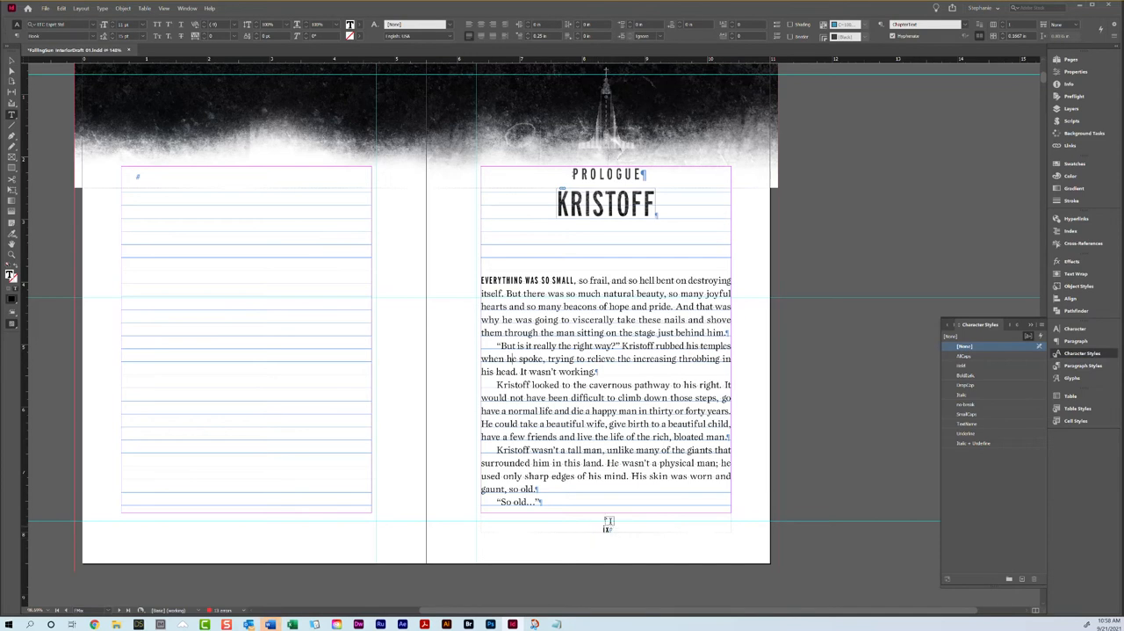
{"action": "scroll", "coordinate": [502, 194], "scroll_direction": "down", "scroll_amount": 5}
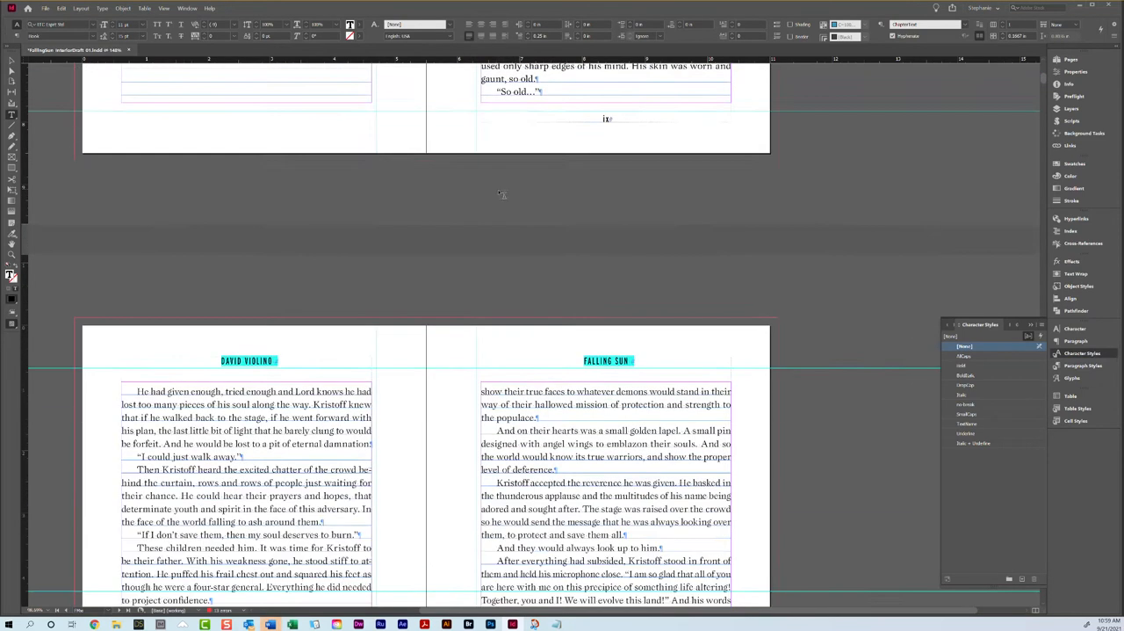
{"action": "scroll", "coordinate": [502, 195], "scroll_direction": "down", "scroll_amount": 7}
{"action": "scroll", "coordinate": [496, 195], "scroll_direction": "up", "scroll_amount": 2}
{"action": "scroll", "coordinate": [496, 195], "scroll_direction": "down", "scroll_amount": 1}
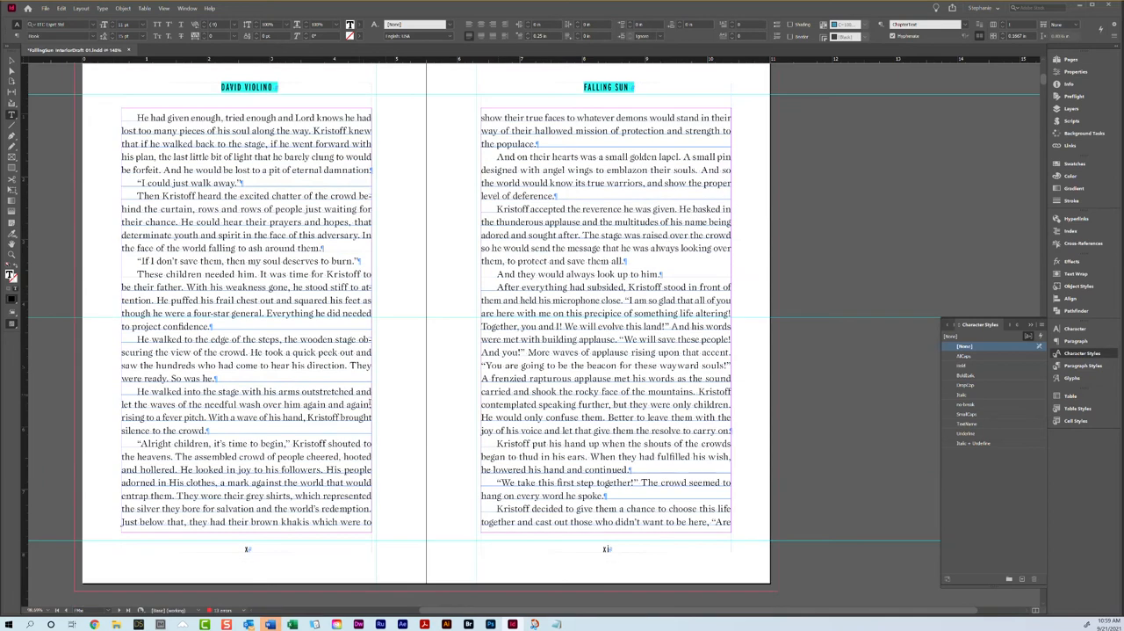
Step: Examine the bottom text alignment across the facing pages of the spreads xii–xiii and xiv–xv
{"action": "scroll", "coordinate": [537, 537], "scroll_direction": "down", "scroll_amount": 5}
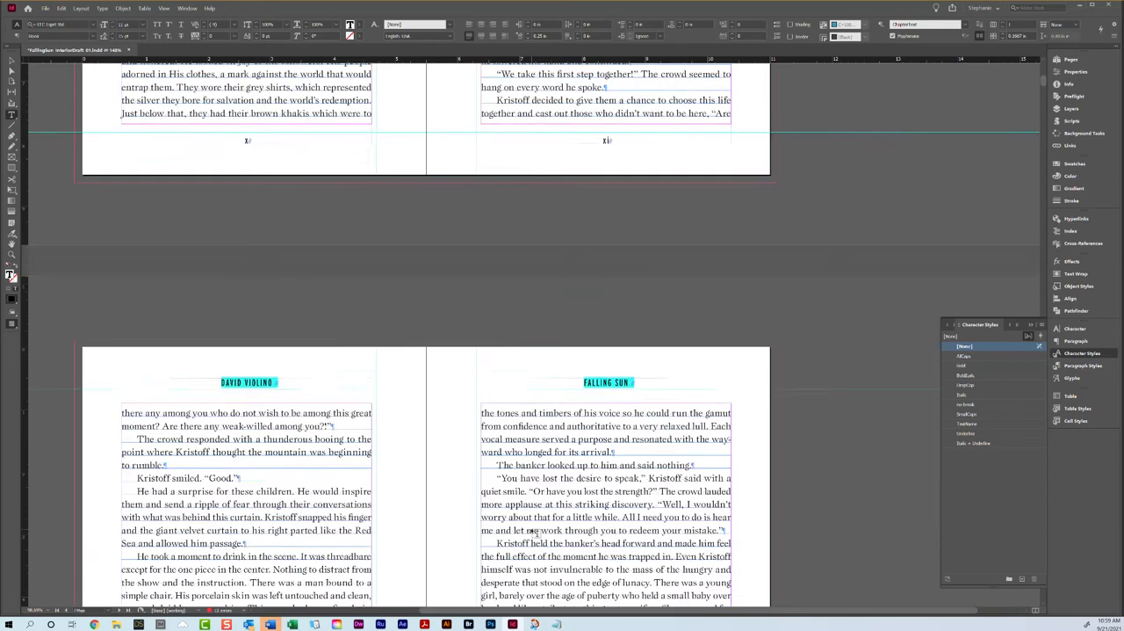
{"action": "scroll", "coordinate": [531, 533], "scroll_direction": "down", "scroll_amount": 4}
{"action": "scroll", "coordinate": [545, 517], "scroll_direction": "down", "scroll_amount": 5}
{"action": "scroll", "coordinate": [510, 454], "scroll_direction": "down", "scroll_amount": 4}
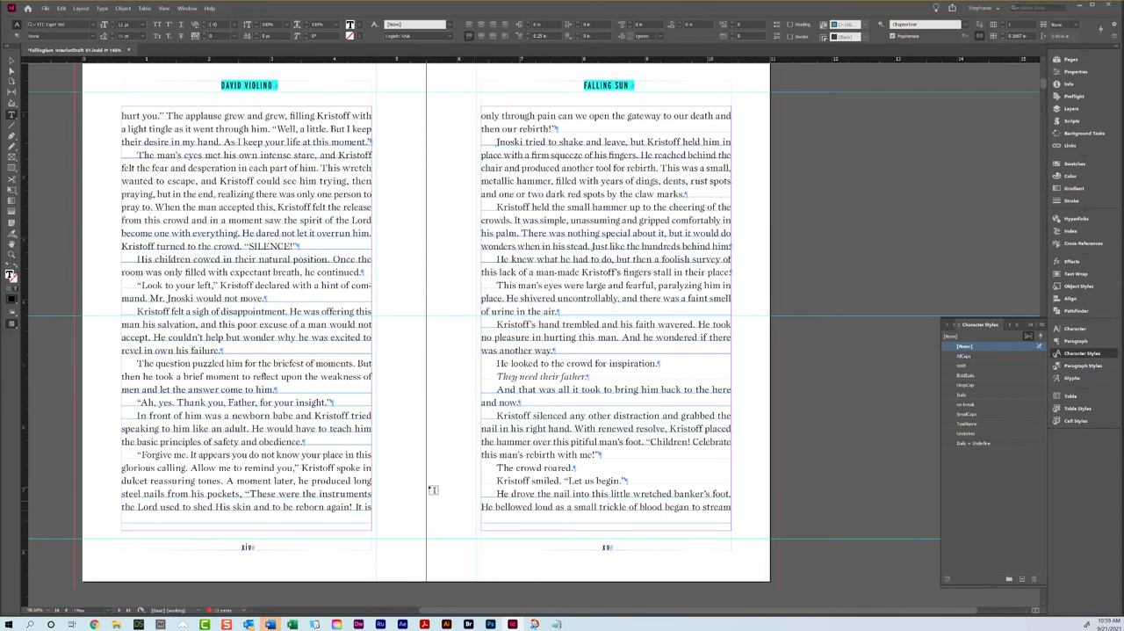
{"action": "scroll", "coordinate": [400, 446], "scroll_direction": "up", "scroll_amount": 10}
{"action": "scroll", "coordinate": [420, 427], "scroll_direction": "up", "scroll_amount": 2}
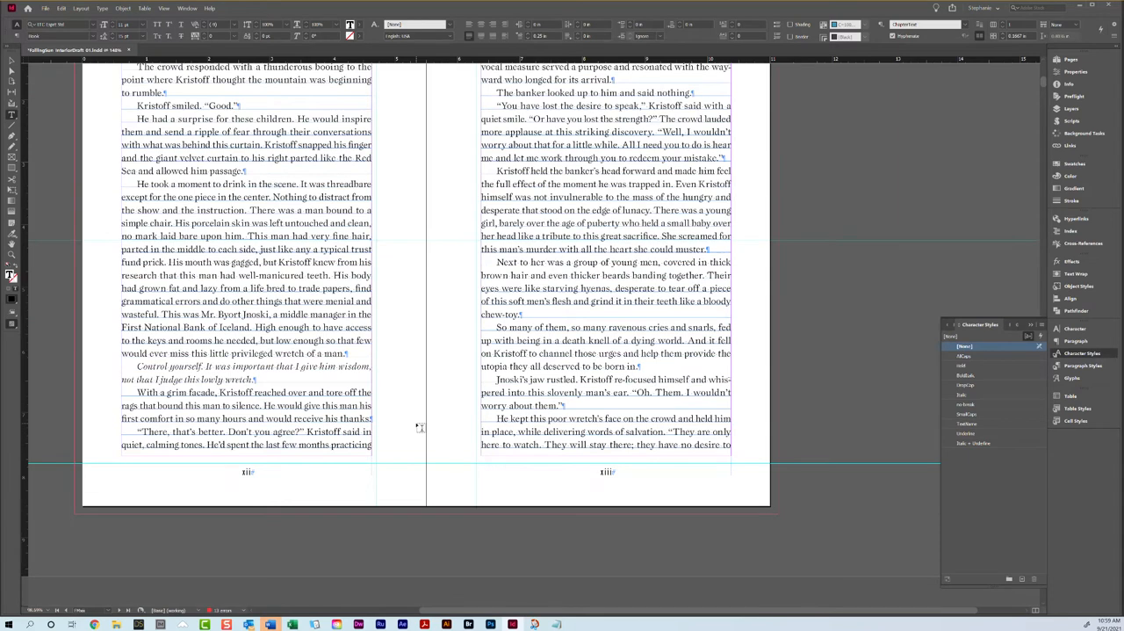
{"action": "scroll", "coordinate": [420, 427], "scroll_direction": "down", "scroll_amount": 13}
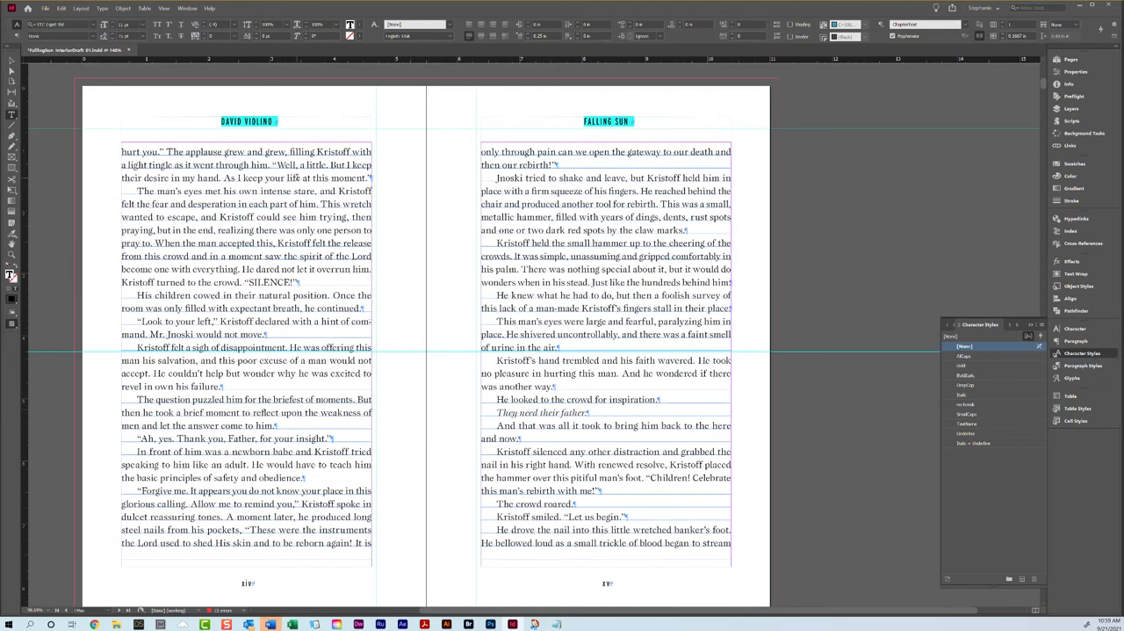
Step: Try to increase the tracking of the first paragraph on page xiv to 10
{"action": "triple_click", "coordinate": [297, 166]}
{"action": "left_click", "coordinate": [297, 167]}
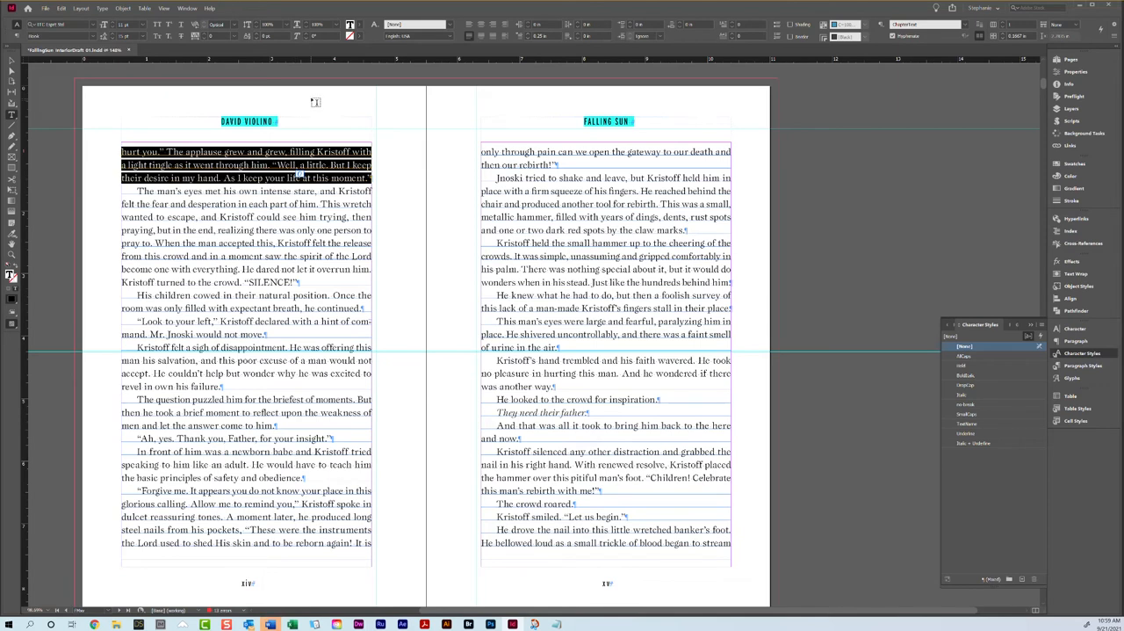
{"action": "left_click", "coordinate": [203, 35]}
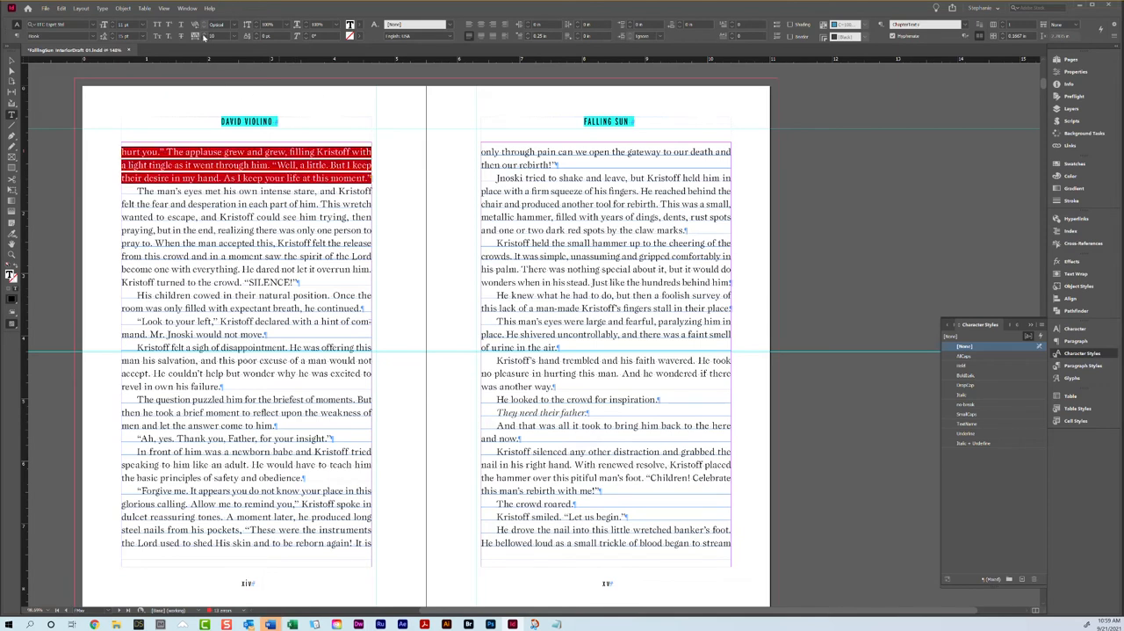
{"action": "left_click", "coordinate": [545, 264]}
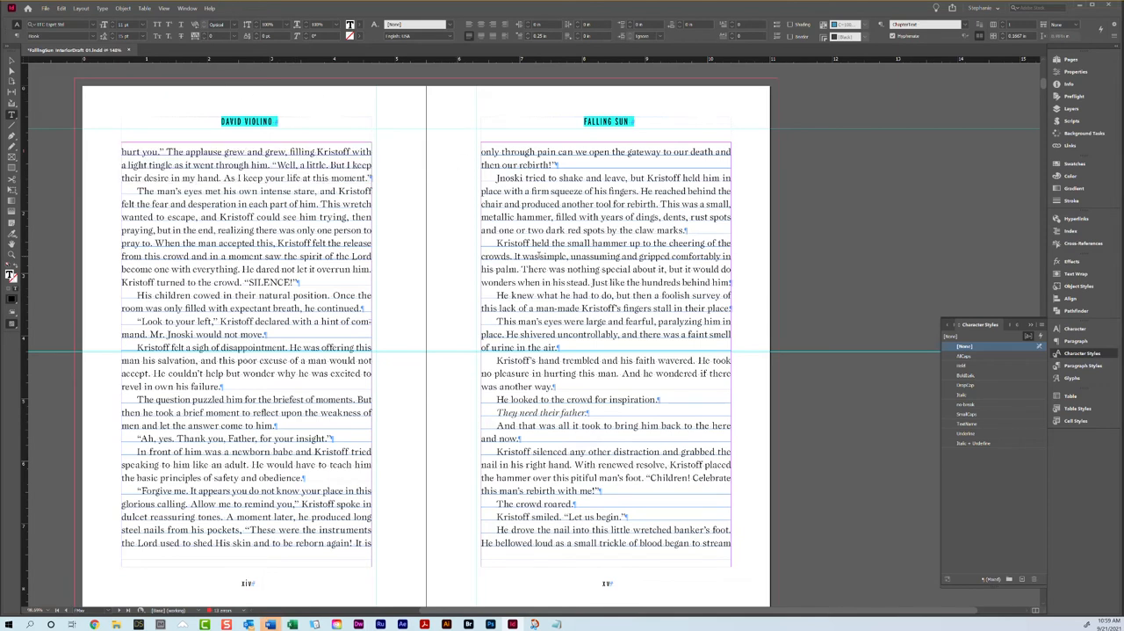
Step: Highlight the paragraph about the small hammer on page xv and the last text line on page xiii
{"action": "triple_click", "coordinate": [545, 265]}
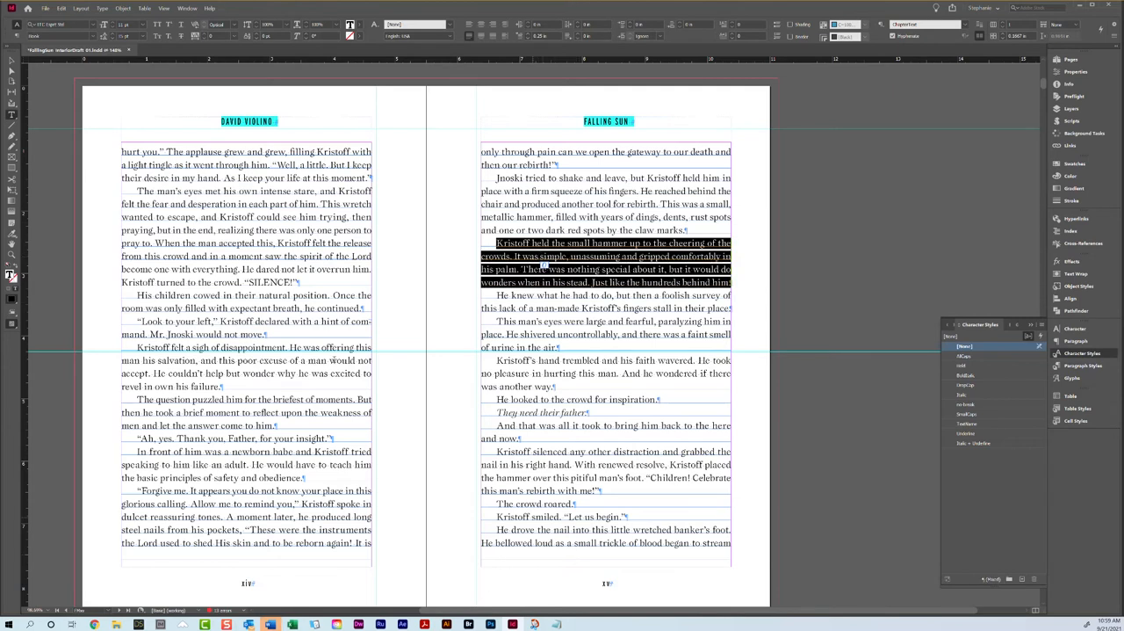
{"action": "scroll", "coordinate": [545, 264], "scroll_direction": "up", "scroll_amount": 8}
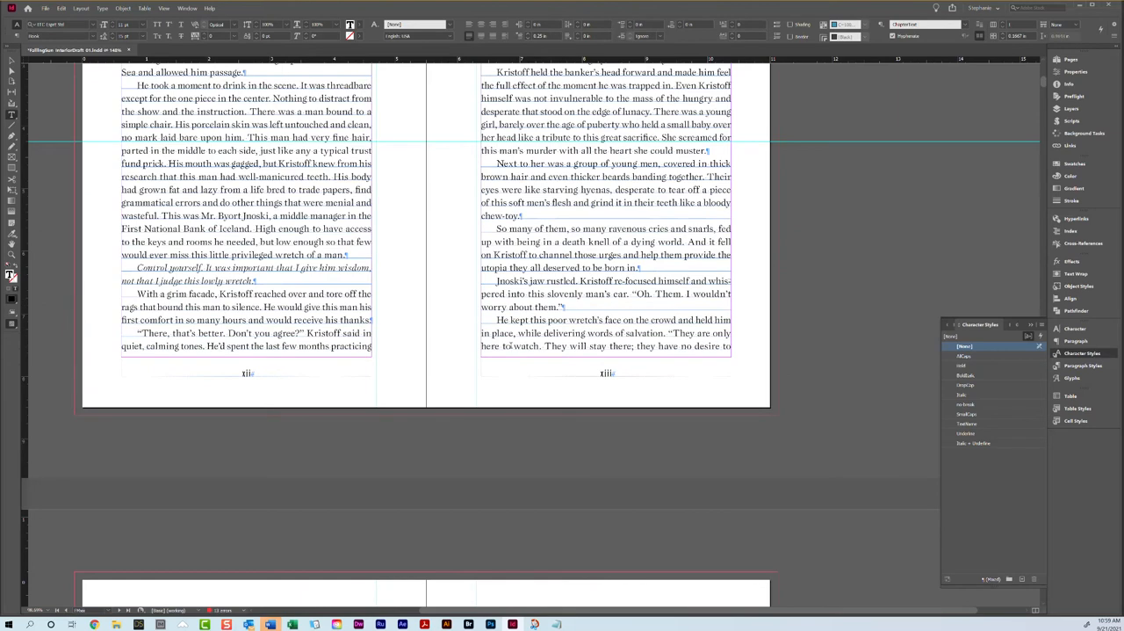
{"action": "left_click_drag", "start_coordinate": [485, 346], "coordinate": [671, 370]}
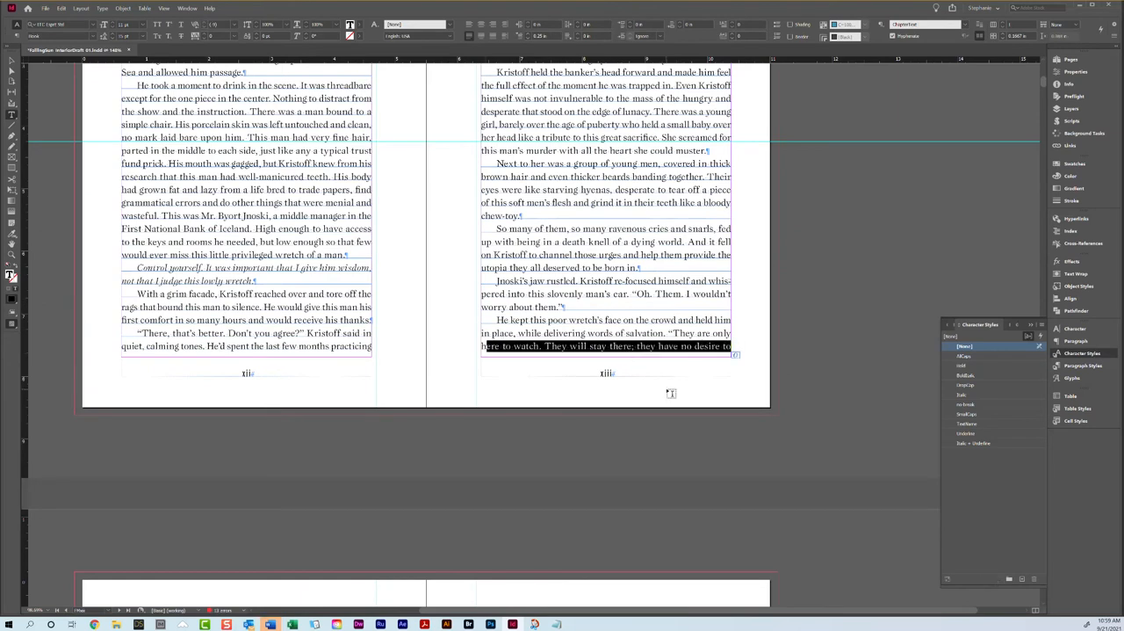
{"action": "scroll", "coordinate": [657, 363], "scroll_direction": "up", "scroll_amount": 3}
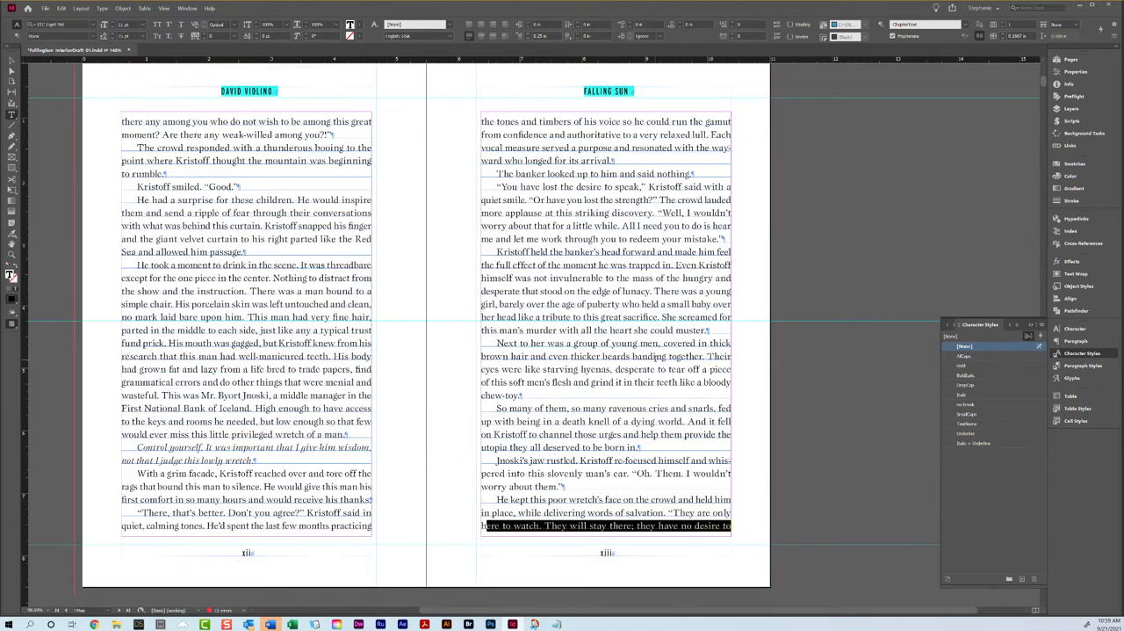
Step: Set the tracking of the paragraph beginning "You have lost the desire to speak" on page xiii to 20
{"action": "triple_click", "coordinate": [585, 213]}
{"action": "left_click", "coordinate": [585, 213]}
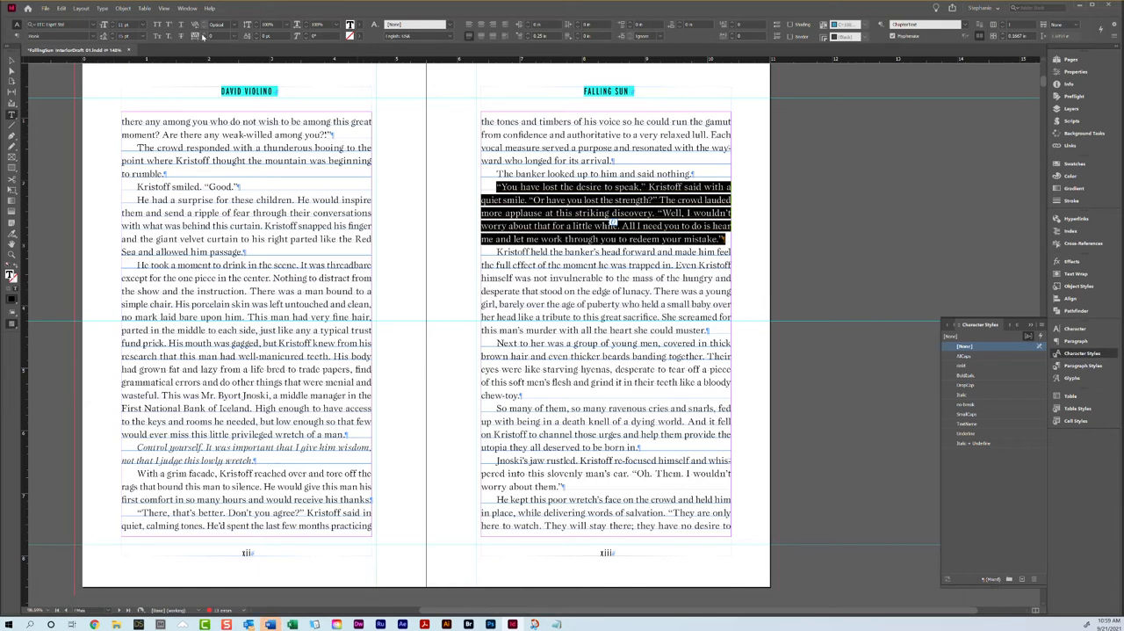
{"action": "left_click", "coordinate": [202, 36]}
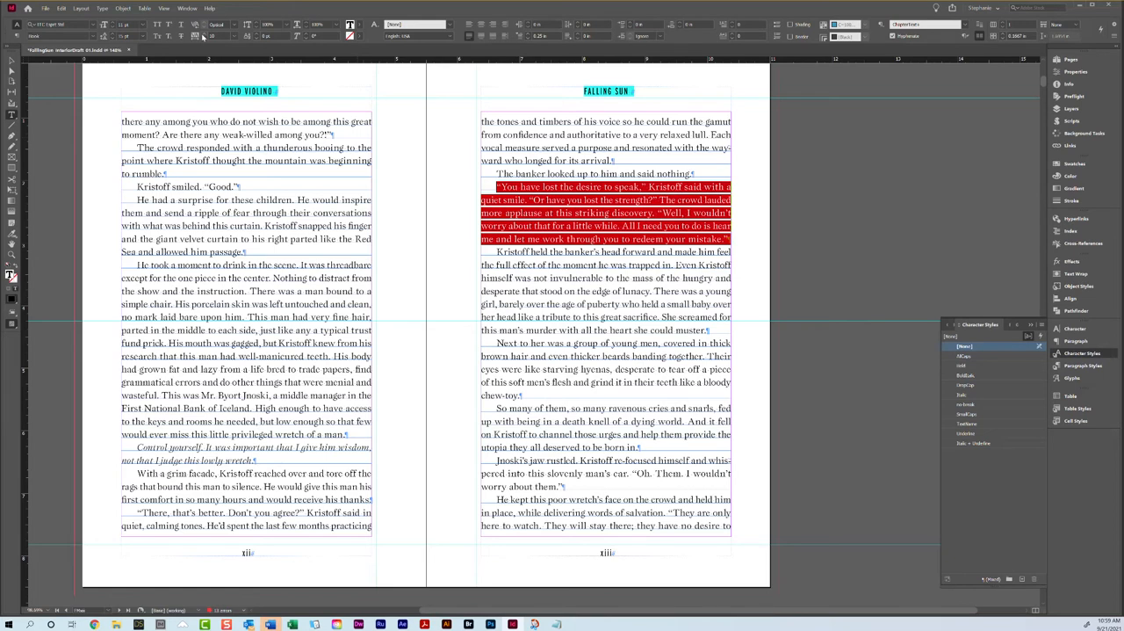
{"action": "left_click", "coordinate": [496, 215]}
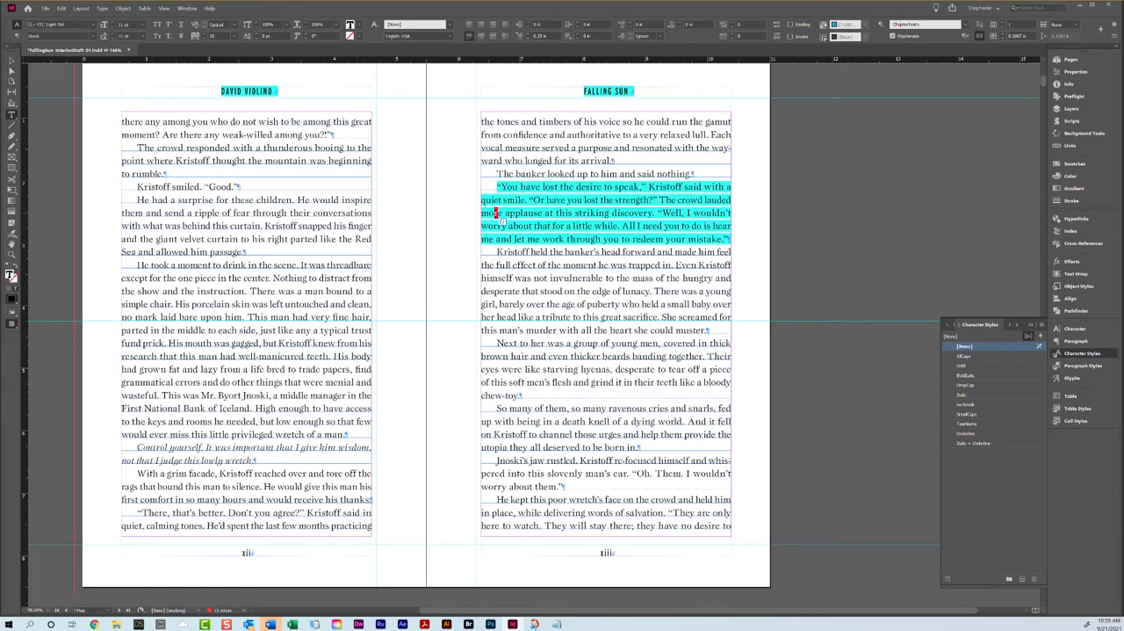
{"action": "triple_click", "coordinate": [529, 224]}
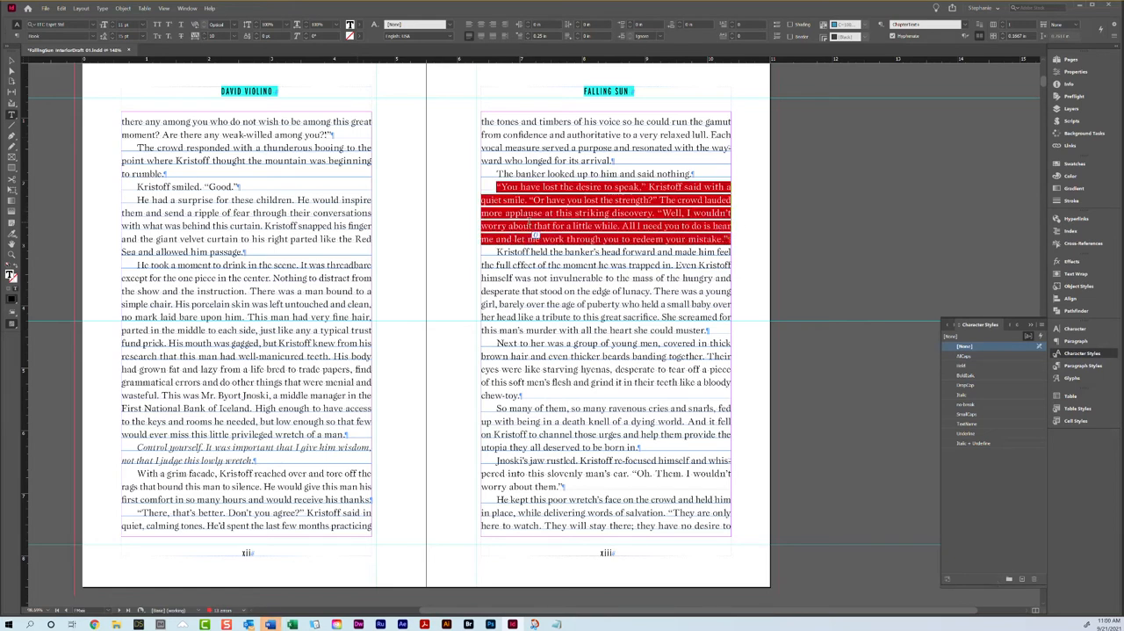
{"action": "left_click", "coordinate": [205, 37]}
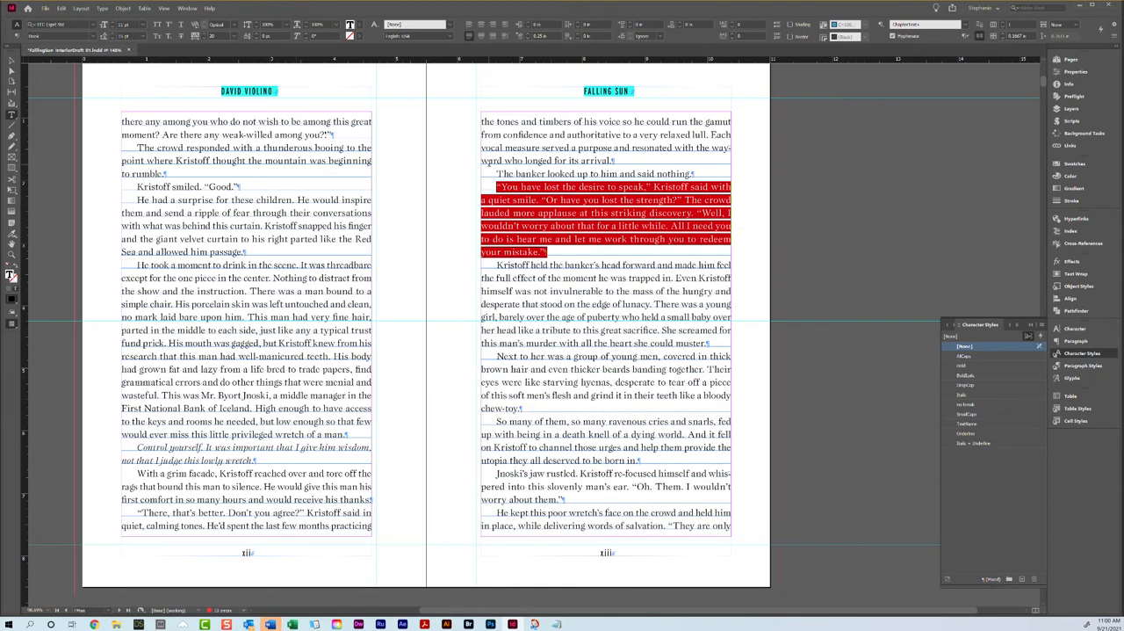
{"action": "left_click", "coordinate": [550, 226]}
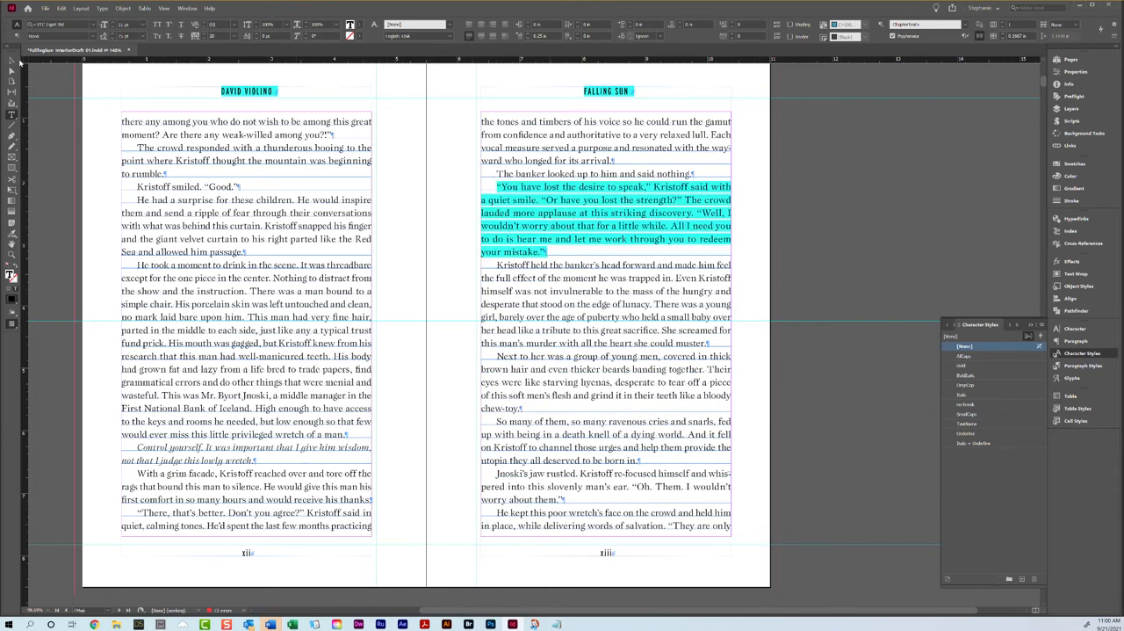
Step: Preview the spread without guides at 100% zoom and check the spacing of the tracked paragraph on page xiii
{"action": "left_click", "coordinate": [12, 60]}
{"action": "key", "text": "w"}
{"action": "key", "text": "ctrl+="}
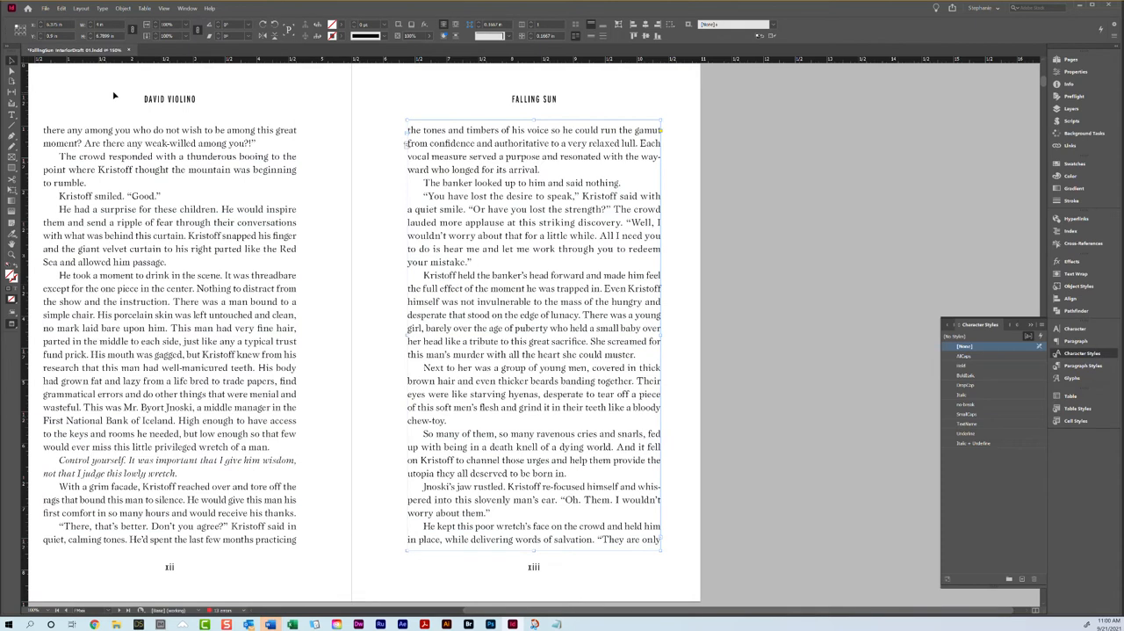
{"action": "triple_click", "coordinate": [449, 231]}
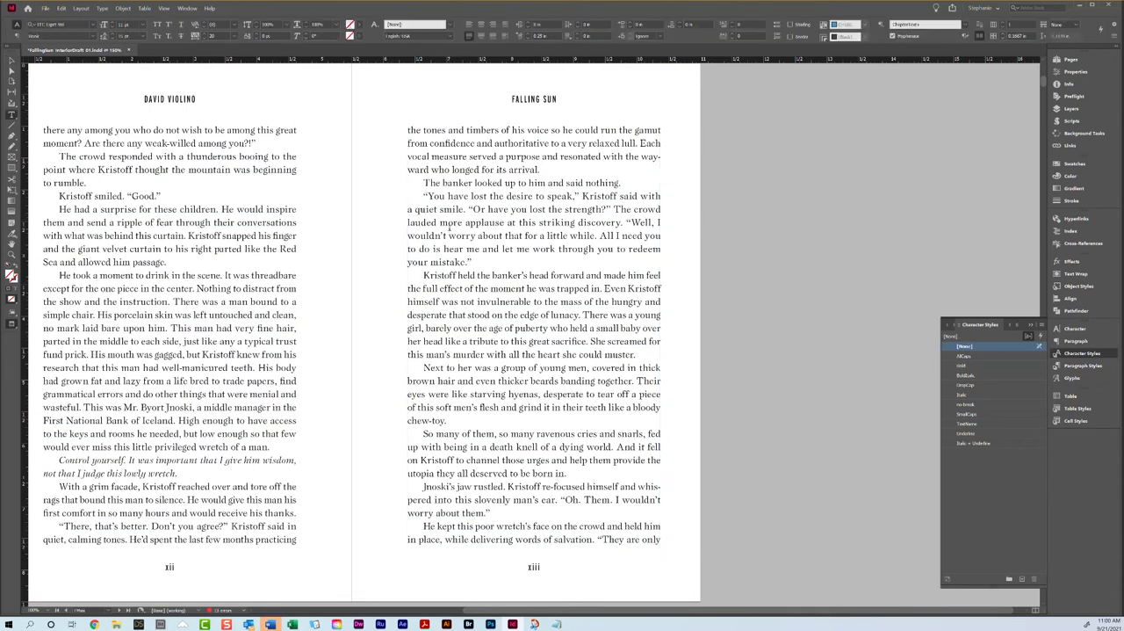
{"action": "left_click", "coordinate": [502, 224]}
Step: Review the document setup's page size, margins and bleed, and close it without making changes
{"action": "left_click", "coordinate": [12, 61]}
{"action": "left_click", "coordinate": [44, 9]}
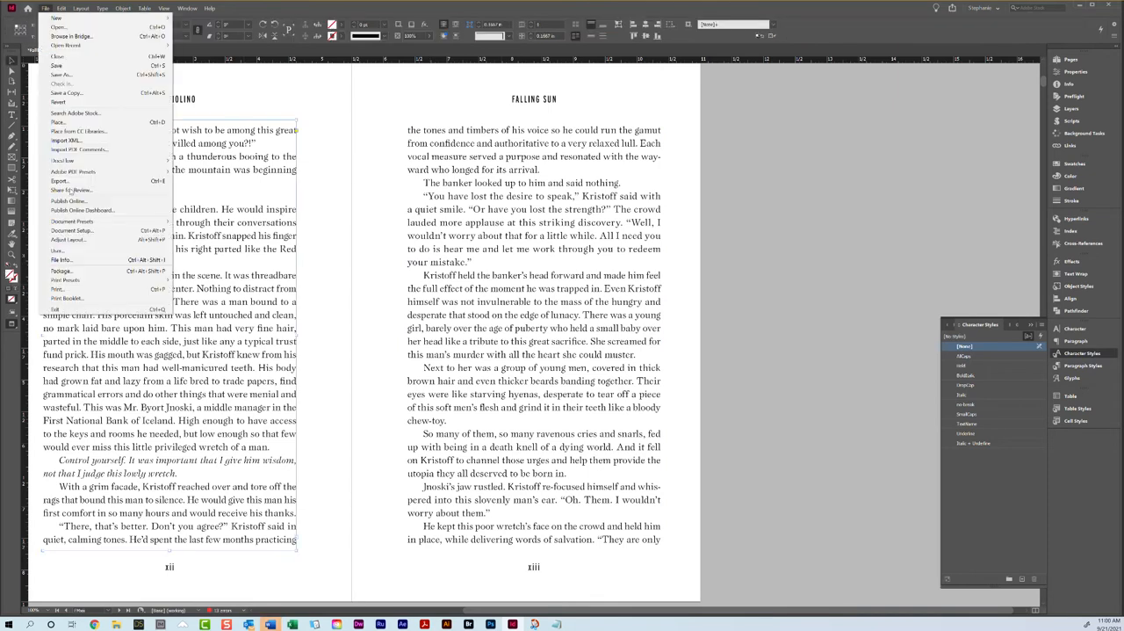
{"action": "left_click", "coordinate": [77, 231]}
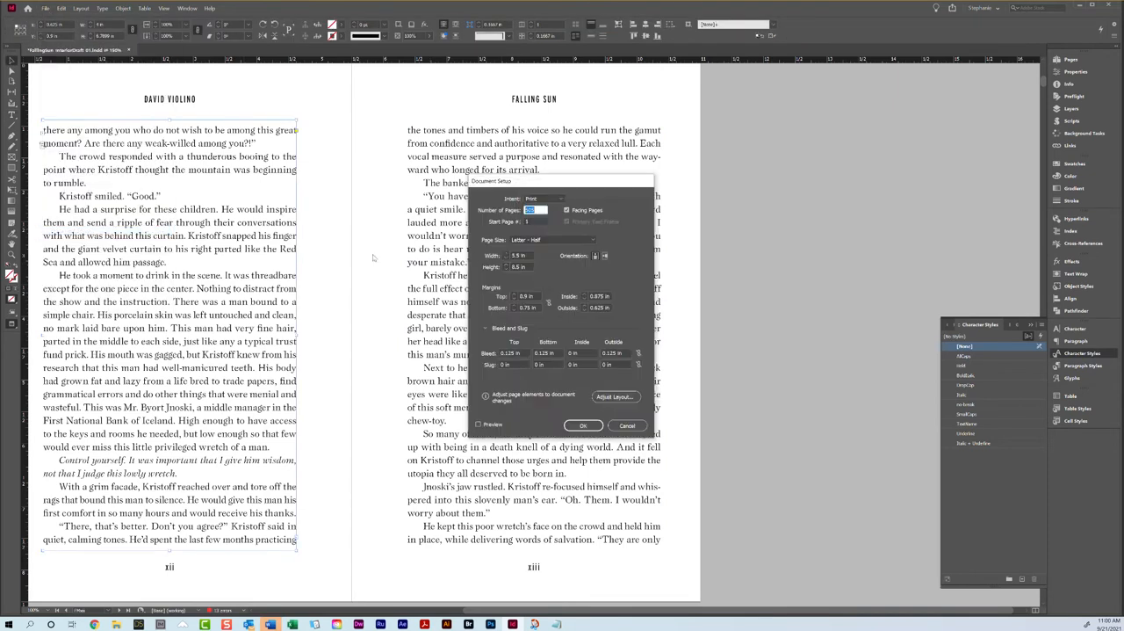
{"action": "left_click", "coordinate": [627, 425]}
Step: Open the options of the ChapterText paragraph style, uncover the text beneath the dialog and show the Justification settings
{"action": "left_click", "coordinate": [1082, 366]}
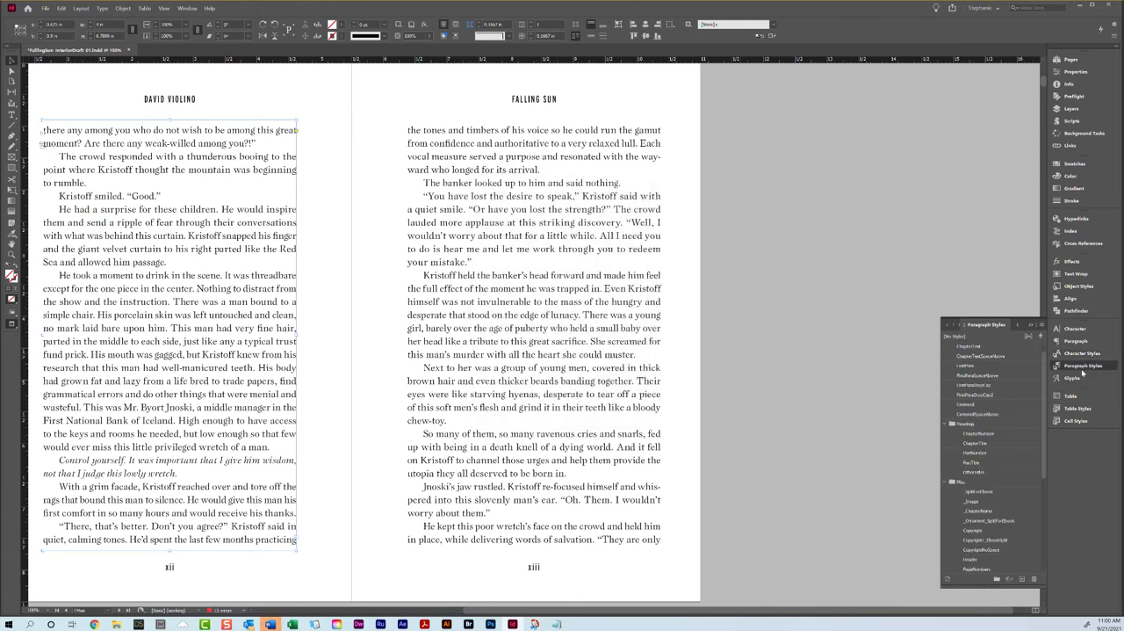
{"action": "right_click", "coordinate": [976, 346]}
{"action": "left_click", "coordinate": [979, 351]}
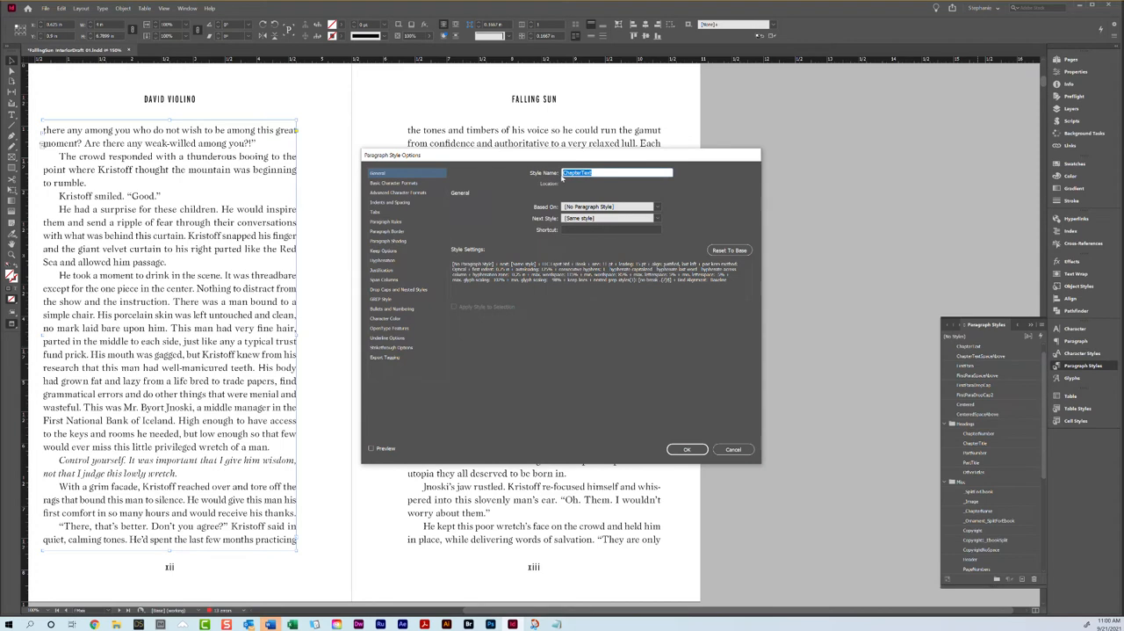
{"action": "left_click_drag", "start_coordinate": [549, 155], "coordinate": [790, 132]}
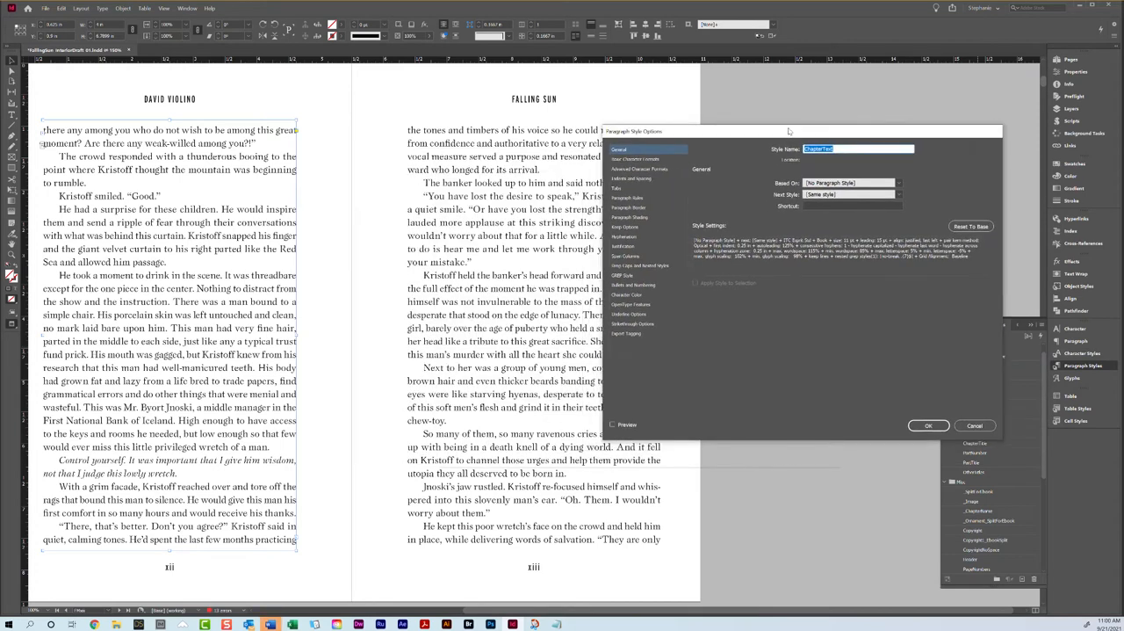
{"action": "left_click", "coordinate": [636, 236]}
{"action": "left_click", "coordinate": [636, 246]}
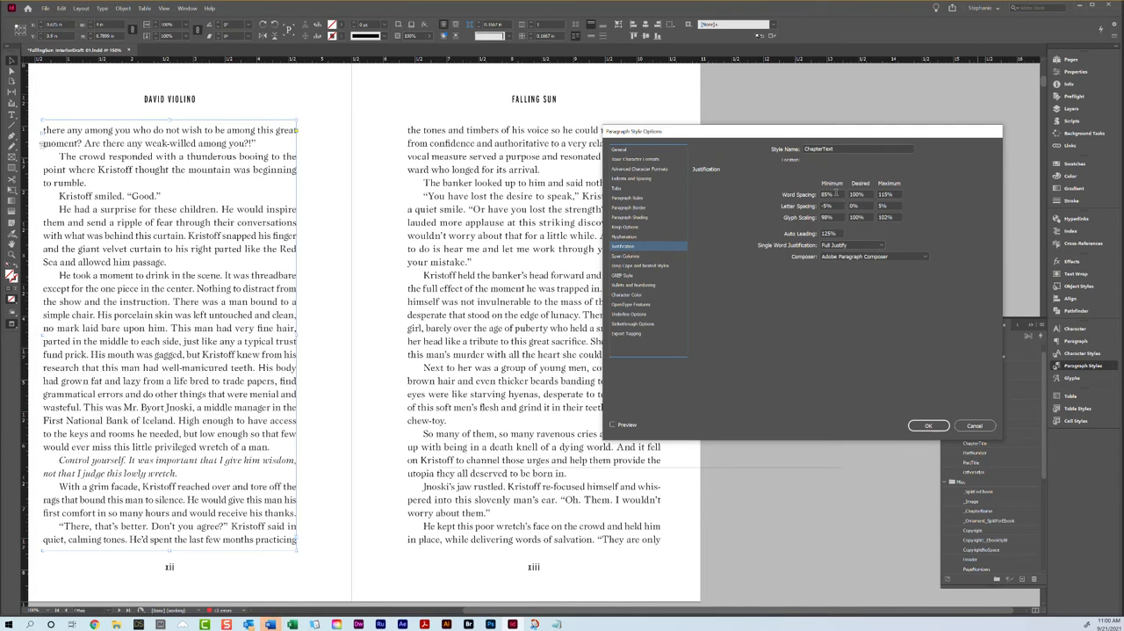
Step: Adjust ChapterText's minimum and maximum word spacing, set its minimum glyph scaling to 97%, and enable the preview
{"action": "left_click_drag", "start_coordinate": [841, 194], "coordinate": [816, 197]}
{"action": "type", "text": "8"}
{"action": "key", "text": "Tab"}
{"action": "key", "text": "Tab"}
{"action": "type", "text": "1020"}
{"action": "key", "text": "Tab"}
{"action": "key", "text": "Tab"}
{"action": "key", "text": "Tab"}
{"action": "key", "text": "Tab"}
{"action": "type", "text": "97"}
{"action": "key", "text": "Tab"}
{"action": "key", "text": "Tab"}
{"action": "left_click", "coordinate": [612, 424]}
Step: Review ChapterText's hyphenation limits for word length, letters before and after the break, and consecutive hyphens
{"action": "left_click", "coordinate": [623, 238]}
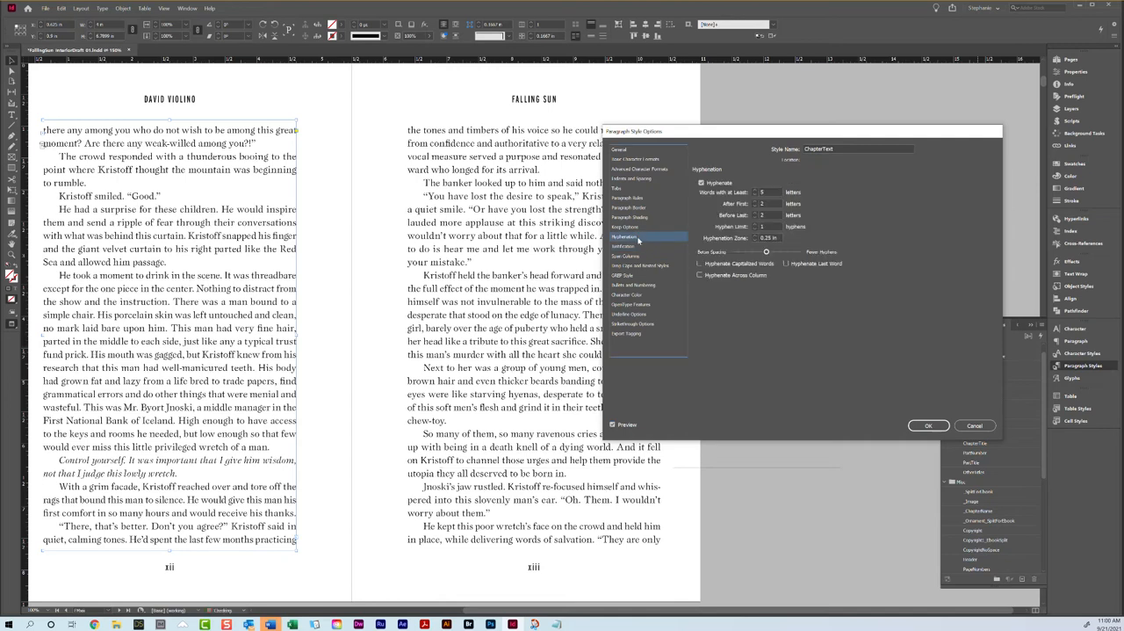
{"action": "double_click", "coordinate": [772, 203]}
{"action": "double_click", "coordinate": [770, 214]}
{"action": "double_click", "coordinate": [770, 227]}
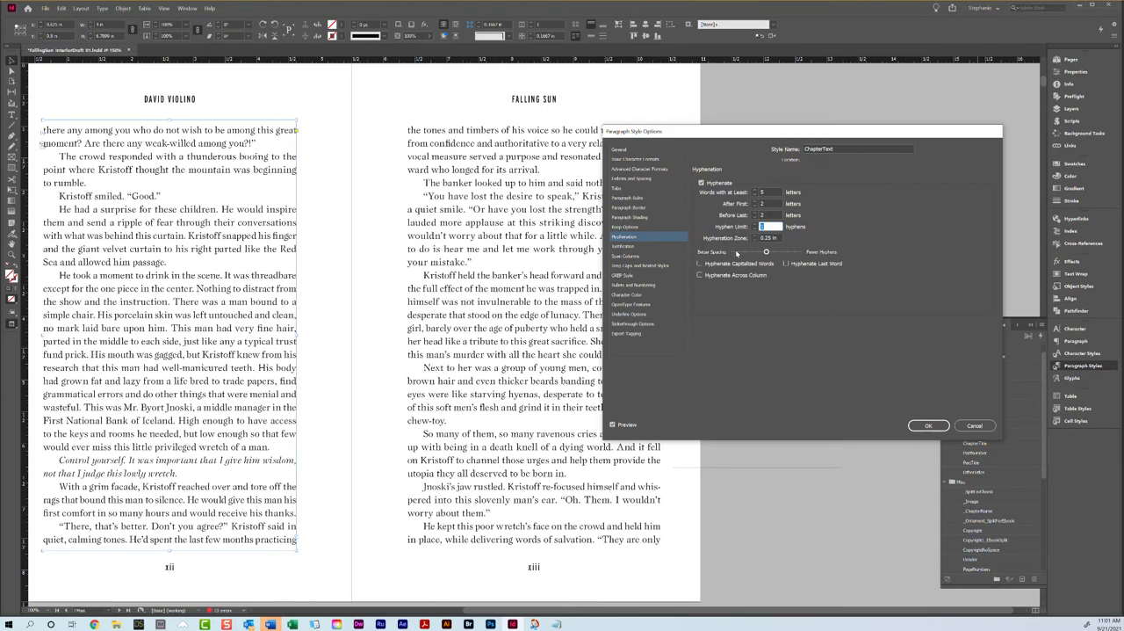
Step: Inspect the GREP style that applies no-break in ChapterText, and accept the paragraph style options
{"action": "left_click", "coordinate": [645, 276]}
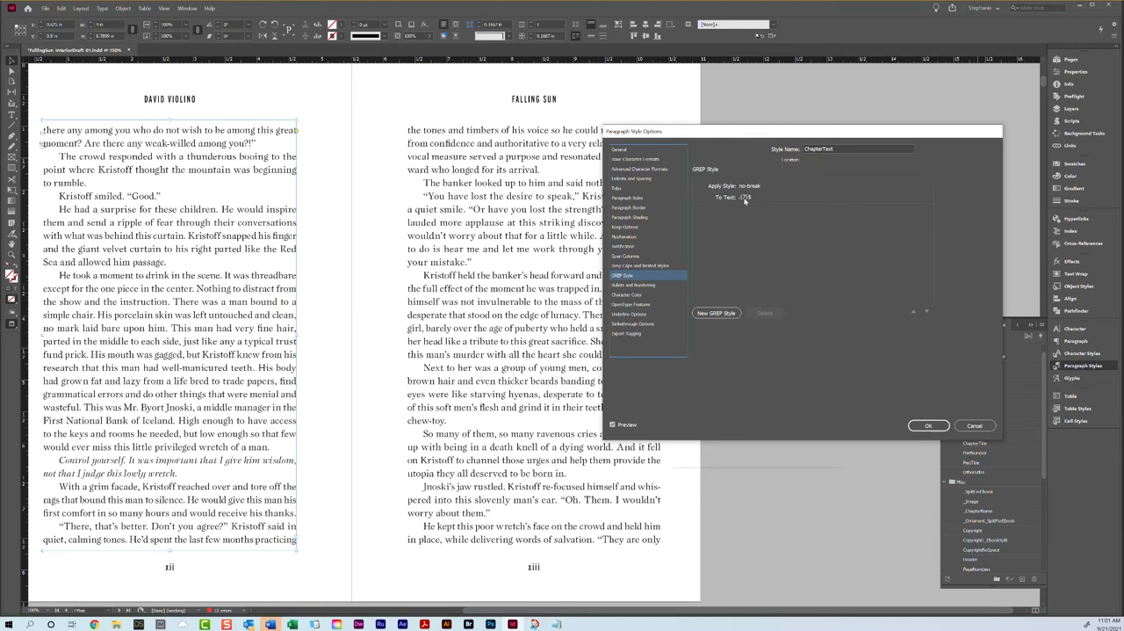
{"action": "left_click", "coordinate": [744, 198]}
{"action": "left_click", "coordinate": [747, 197]}
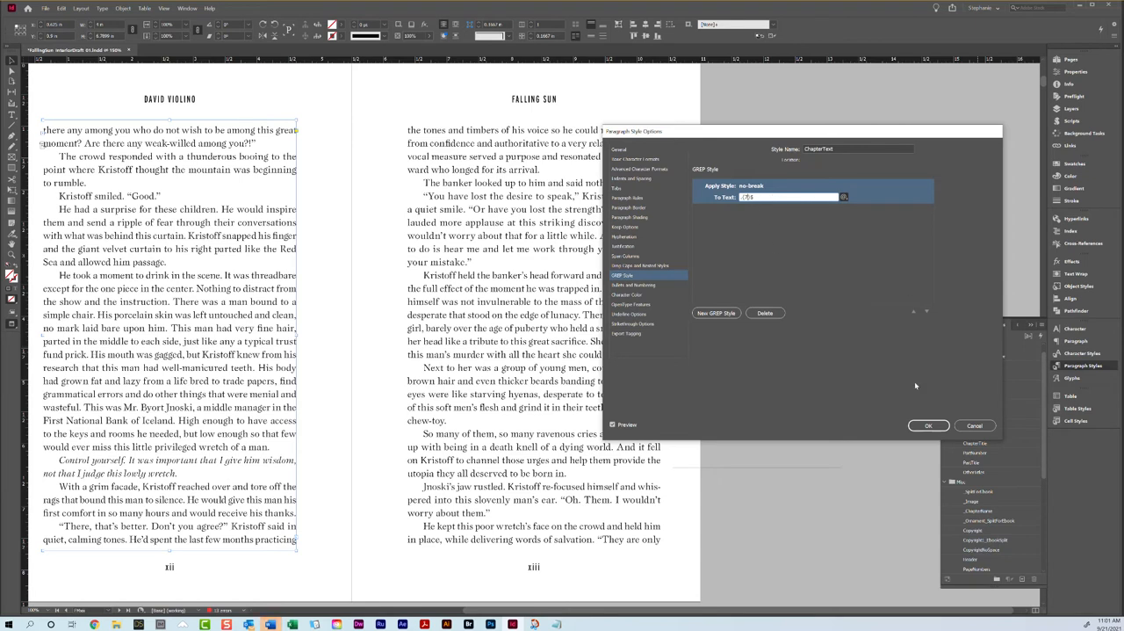
{"action": "left_click", "coordinate": [929, 426]}
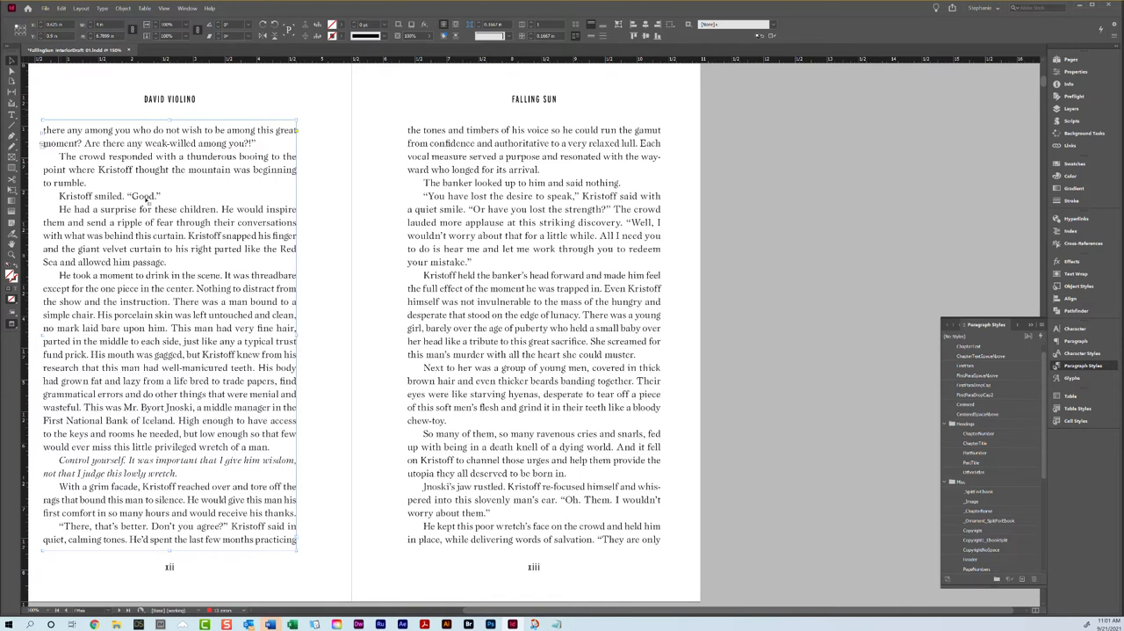
Step: Return to the display with guides and hidden characters, and examine where the text ends on pages xii and xiii
{"action": "scroll", "coordinate": [147, 200], "scroll_direction": "up", "scroll_amount": 15}
{"action": "key", "text": "w"}
{"action": "scroll", "coordinate": [181, 217], "scroll_direction": "up", "scroll_amount": 5}
{"action": "scroll", "coordinate": [181, 217], "scroll_direction": "down", "scroll_amount": 20}
{"action": "scroll", "coordinate": [181, 217], "scroll_direction": "down", "scroll_amount": 10}
{"action": "scroll", "coordinate": [181, 217], "scroll_direction": "up", "scroll_amount": 1}
{"action": "scroll", "coordinate": [181, 217], "scroll_direction": "down", "scroll_amount": 5}
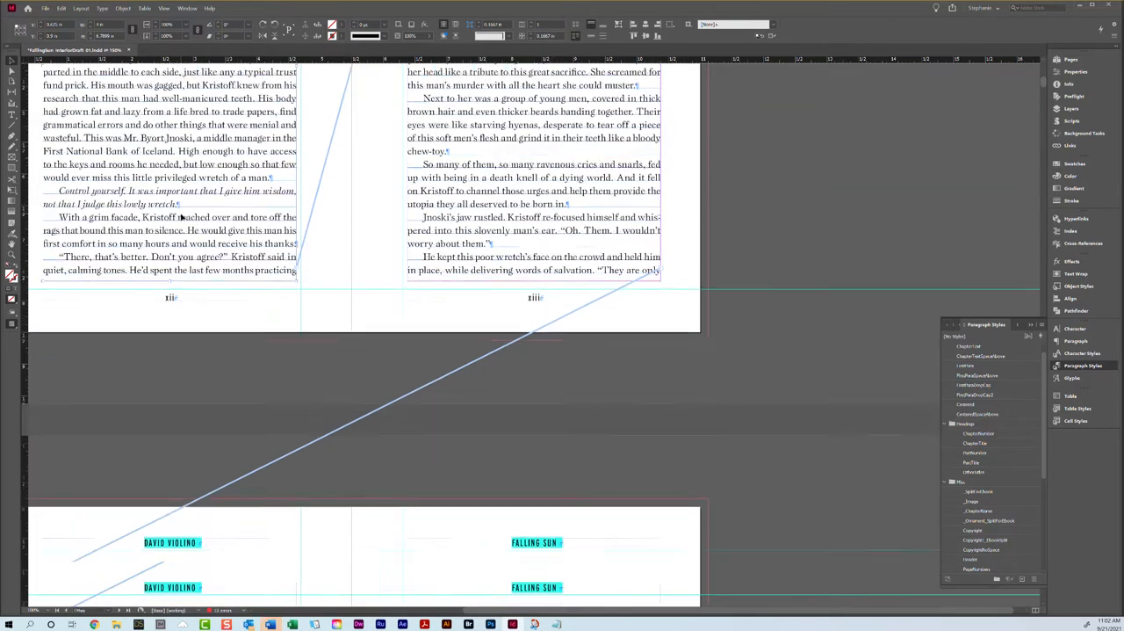
{"action": "scroll", "coordinate": [181, 217], "scroll_direction": "down", "scroll_amount": 8}
{"action": "scroll", "coordinate": [252, 174], "scroll_direction": "up", "scroll_amount": 10}
{"action": "scroll", "coordinate": [252, 174], "scroll_direction": "up", "scroll_amount": 1}
{"action": "scroll", "coordinate": [252, 174], "scroll_direction": "down", "scroll_amount": 7}
{"action": "scroll", "coordinate": [474, 154], "scroll_direction": "up", "scroll_amount": 8}
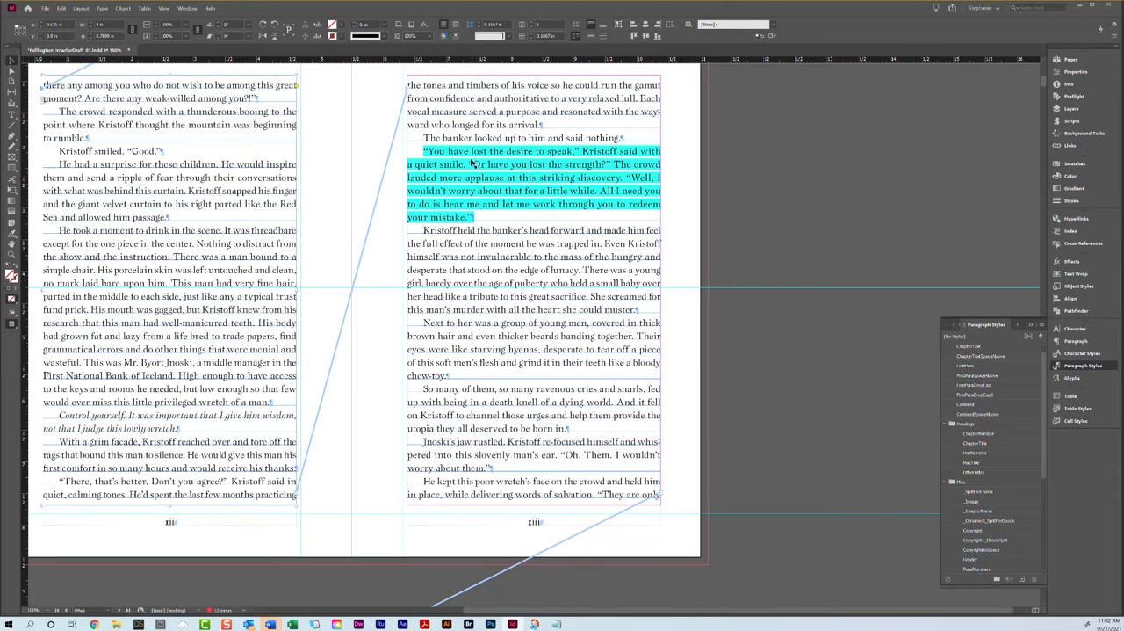
Step: Clear the tracking override from the paragraph beginning "You have lost the desire to speak" on page xiii
{"action": "double_click", "coordinate": [472, 162]}
{"action": "right_click", "coordinate": [471, 162]}
{"action": "left_click", "coordinate": [491, 202]}
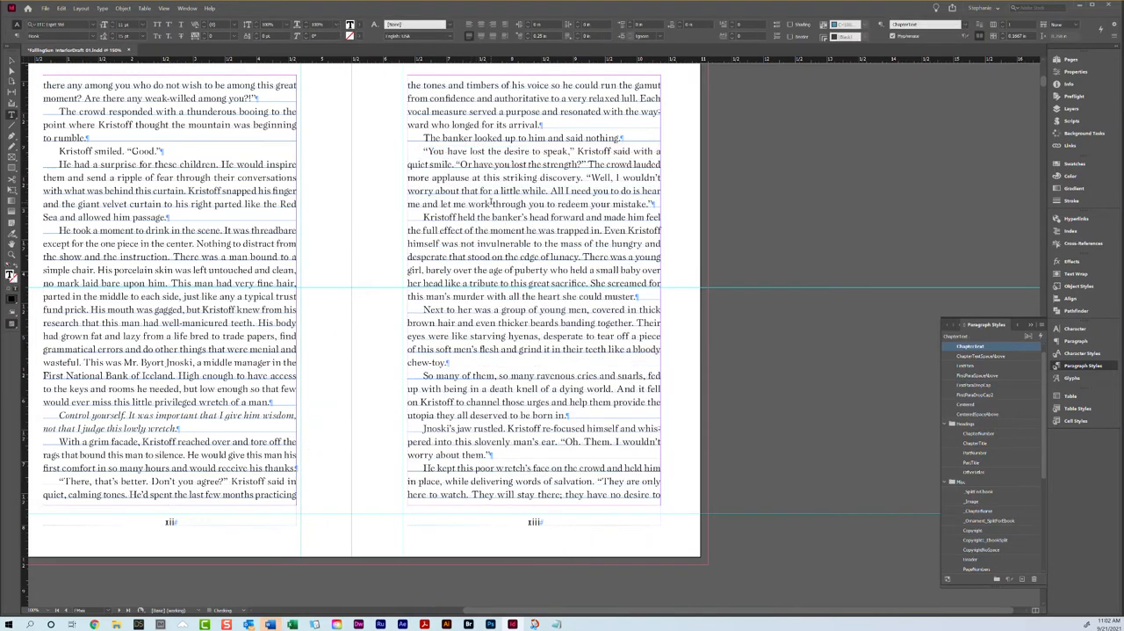
Step: Examine the first and last lines of pages xii to xv for widows and uneven page bottoms
{"action": "scroll", "coordinate": [491, 202], "scroll_direction": "down", "scroll_amount": 10}
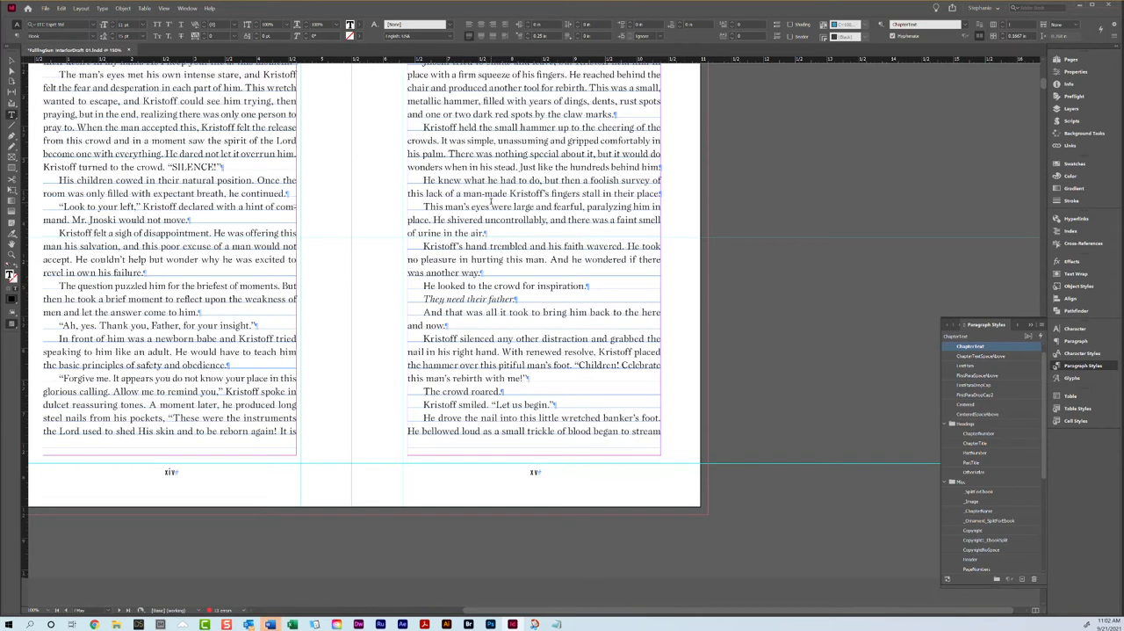
{"action": "scroll", "coordinate": [491, 202], "scroll_direction": "up", "scroll_amount": 1}
{"action": "scroll", "coordinate": [491, 202], "scroll_direction": "down", "scroll_amount": 5}
{"action": "scroll", "coordinate": [306, 220], "scroll_direction": "up", "scroll_amount": 3}
{"action": "scroll", "coordinate": [378, 189], "scroll_direction": "up", "scroll_amount": 1}
{"action": "scroll", "coordinate": [377, 189], "scroll_direction": "down", "scroll_amount": 5}
{"action": "scroll", "coordinate": [379, 219], "scroll_direction": "up", "scroll_amount": 4}
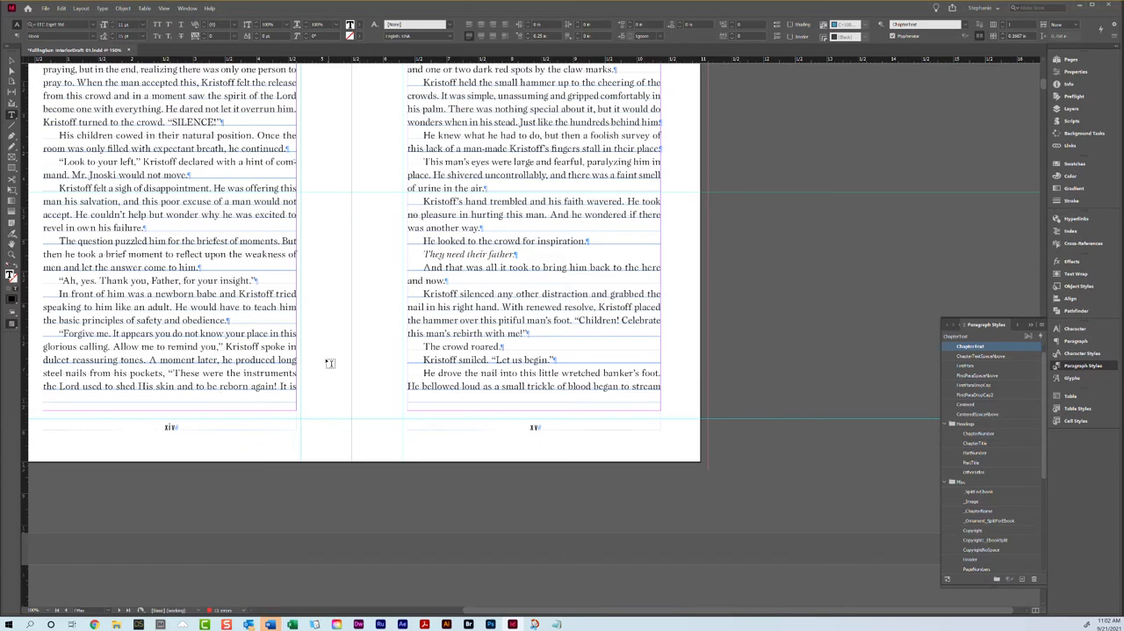
{"action": "scroll", "coordinate": [325, 361], "scroll_direction": "up", "scroll_amount": 5}
{"action": "scroll", "coordinate": [223, 463], "scroll_direction": "down", "scroll_amount": 4}
{"action": "scroll", "coordinate": [409, 233], "scroll_direction": "up", "scroll_amount": 2}
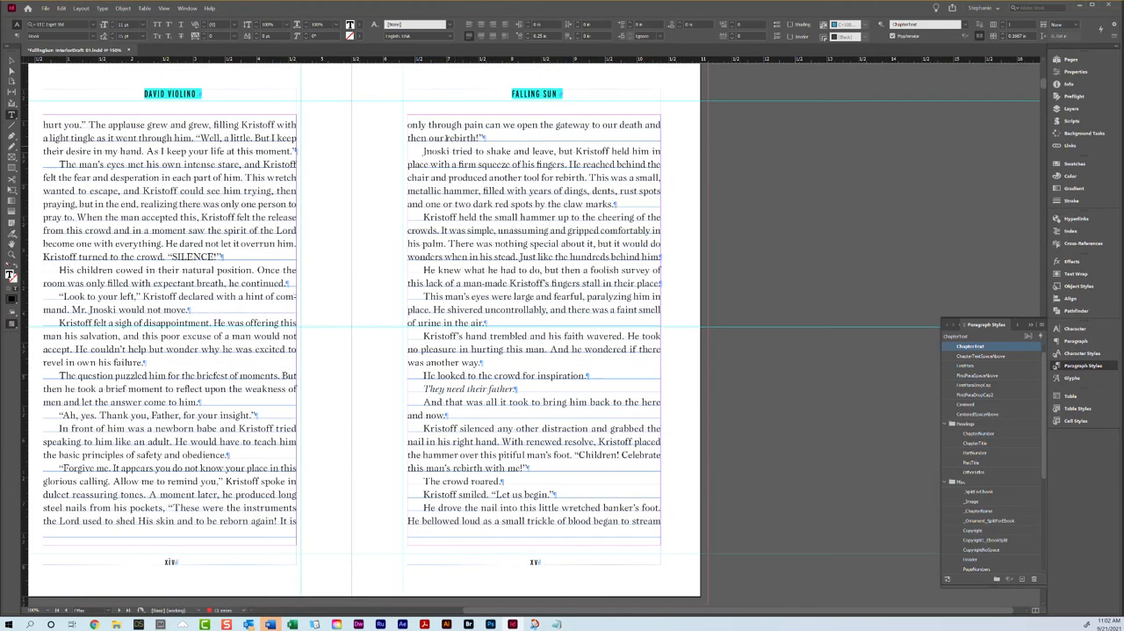
Step: Highlight the widow line "then our rebirth!" at the top of page xv
{"action": "left_click_drag", "start_coordinate": [447, 125], "coordinate": [490, 125]}
{"action": "triple_click", "coordinate": [481, 138]}
{"action": "double_click", "coordinate": [472, 125]}
{"action": "triple_click", "coordinate": [431, 139]}
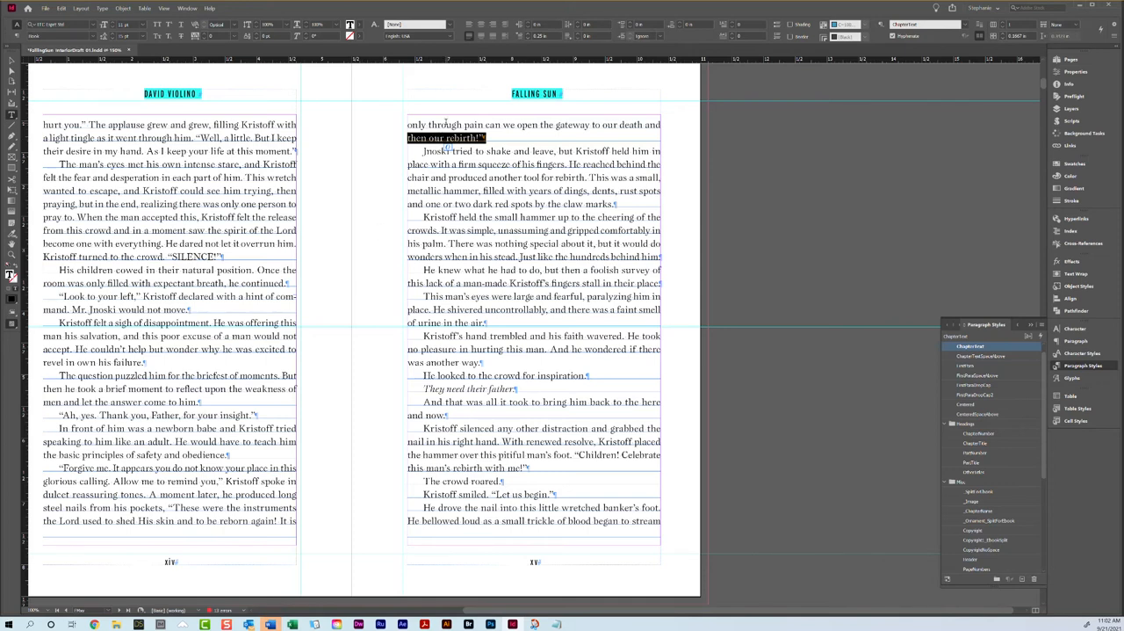
Step: Set the tracking of the paragraph beginning "Next to her was a group of young men" on page xiii to -10
{"action": "scroll", "coordinate": [387, 136], "scroll_direction": "up", "scroll_amount": 10}
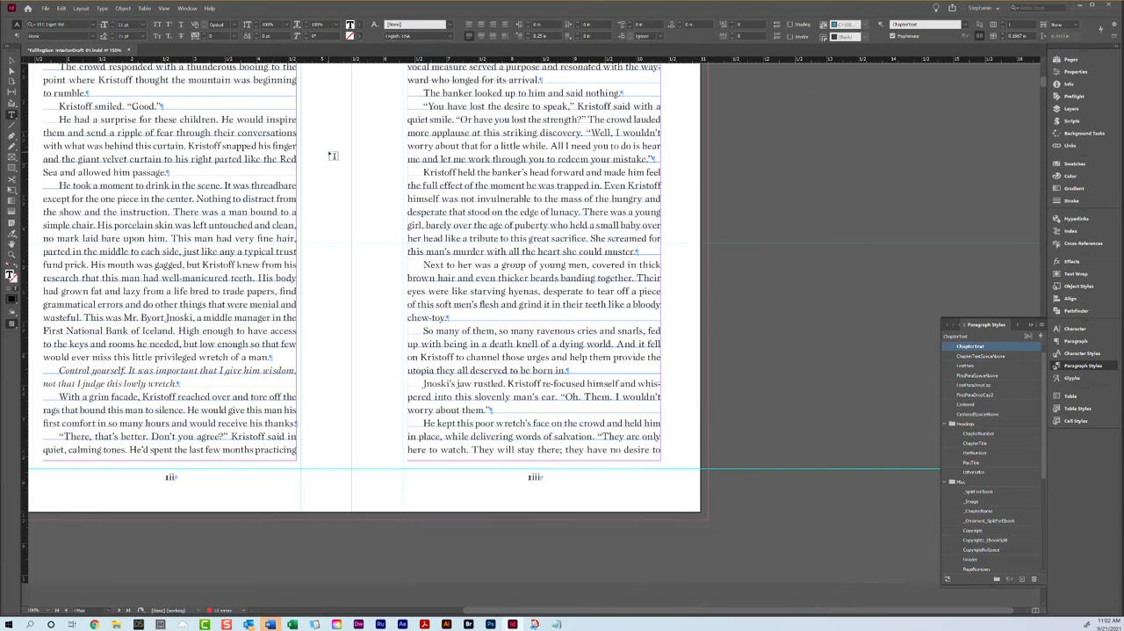
{"action": "scroll", "coordinate": [411, 145], "scroll_direction": "down", "scroll_amount": 10}
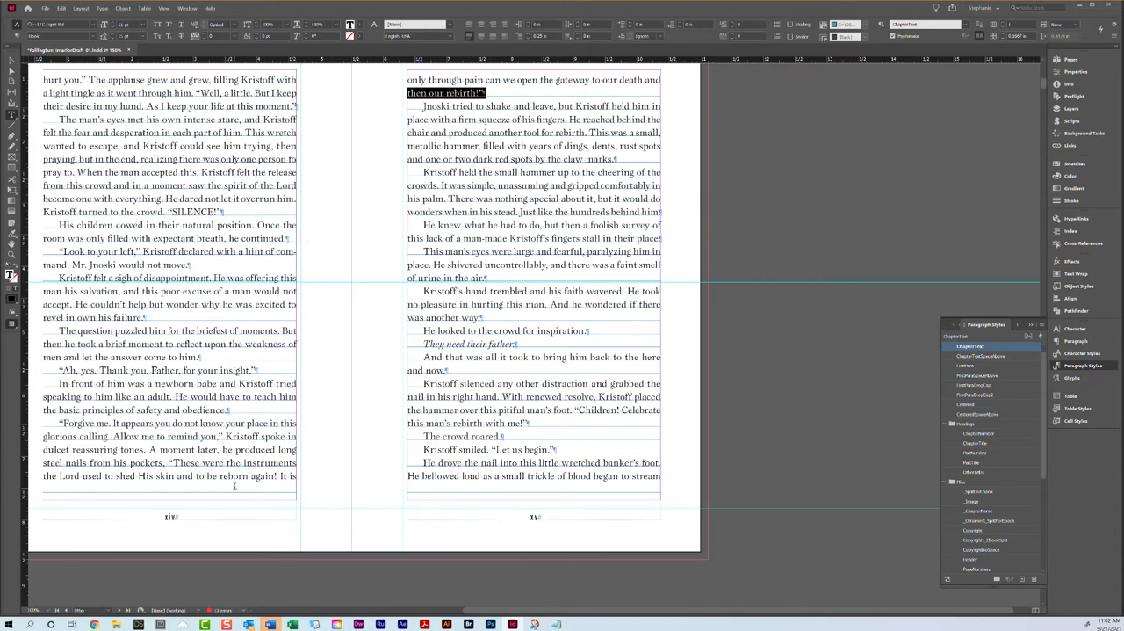
{"action": "scroll", "coordinate": [439, 393], "scroll_direction": "up", "scroll_amount": 10}
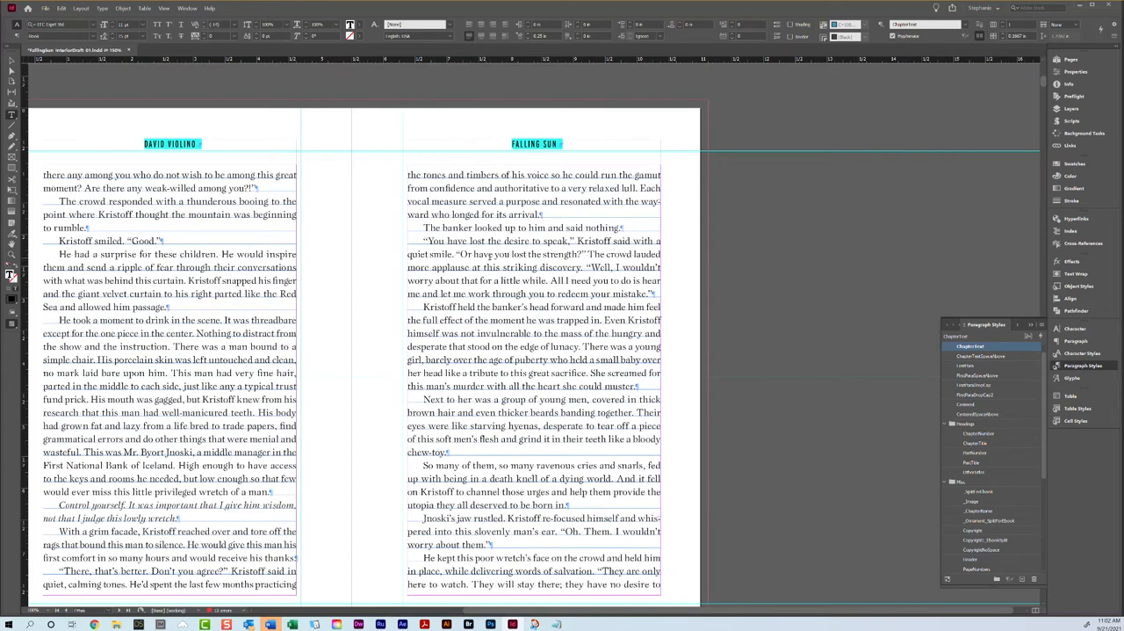
{"action": "scroll", "coordinate": [490, 257], "scroll_direction": "down", "scroll_amount": 1}
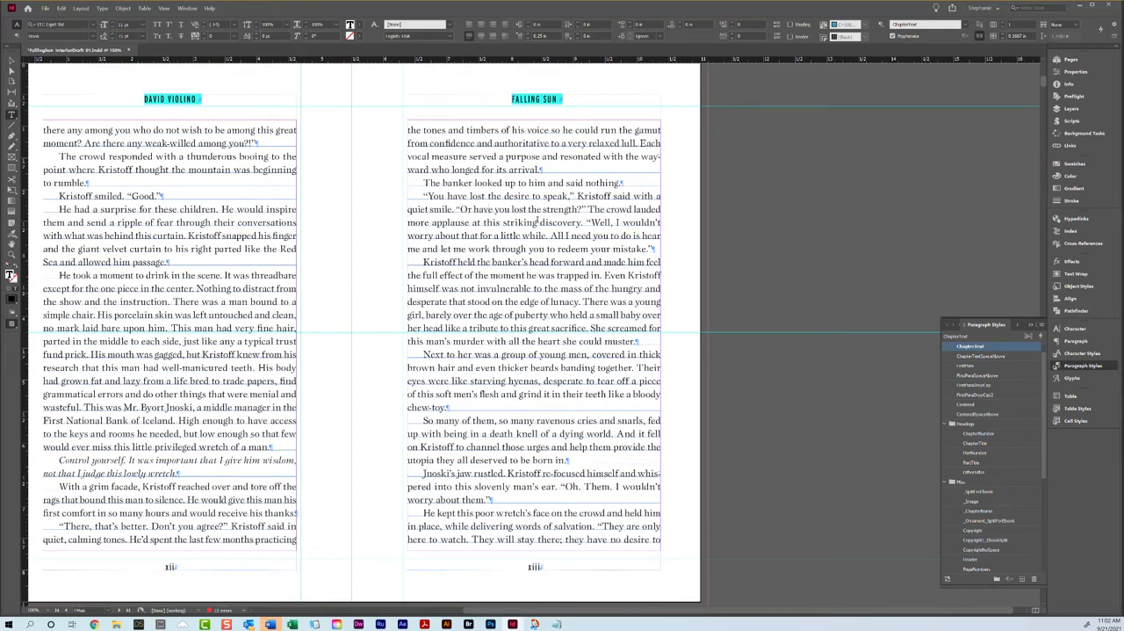
{"action": "scroll", "coordinate": [519, 373], "scroll_direction": "down", "scroll_amount": 11}
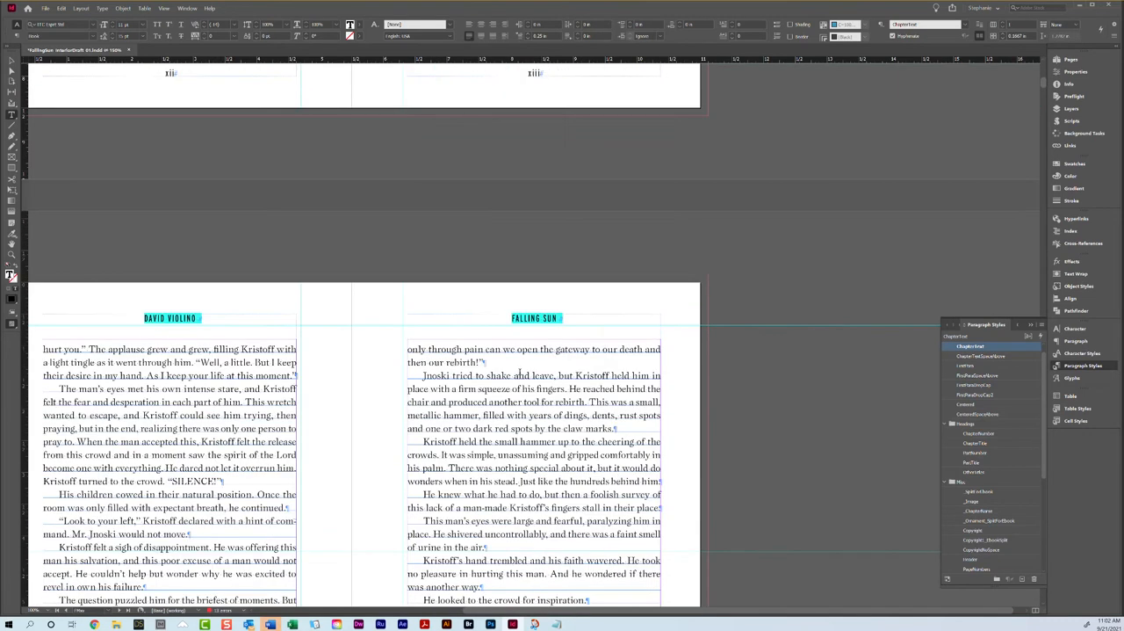
{"action": "scroll", "coordinate": [519, 372], "scroll_direction": "up", "scroll_amount": 10}
{"action": "triple_click", "coordinate": [508, 346]}
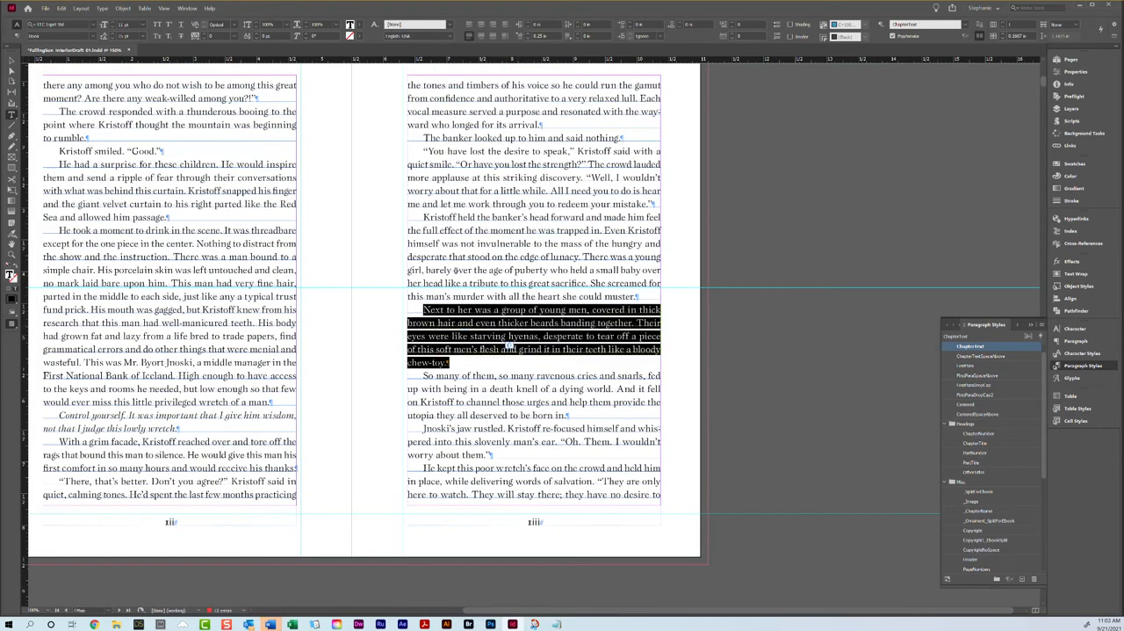
{"action": "left_click", "coordinate": [202, 40]}
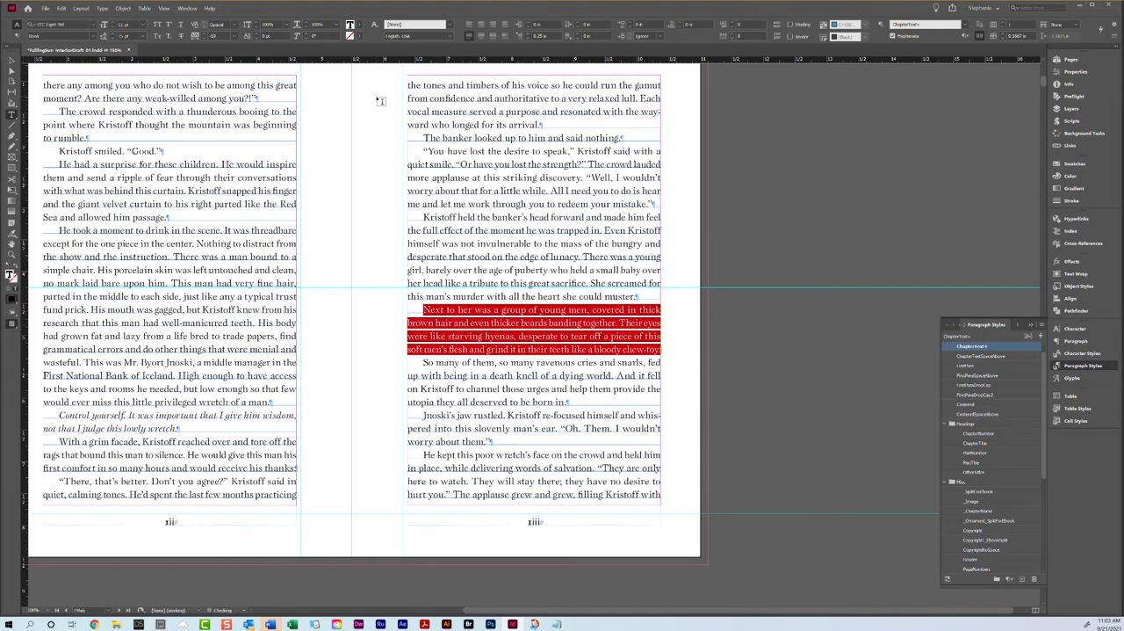
{"action": "scroll", "coordinate": [542, 368], "scroll_direction": "down", "scroll_amount": 1}
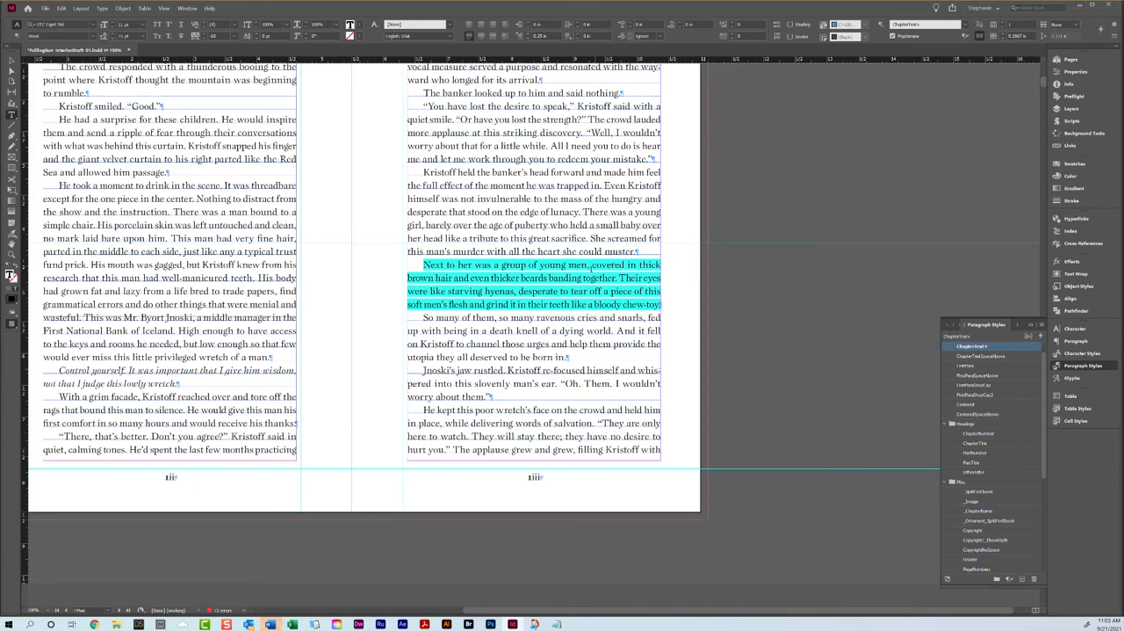
Step: Increase the tracking of the paragraph about the small hammer on page xv to 20
{"action": "scroll", "coordinate": [532, 259], "scroll_direction": "down", "scroll_amount": 10}
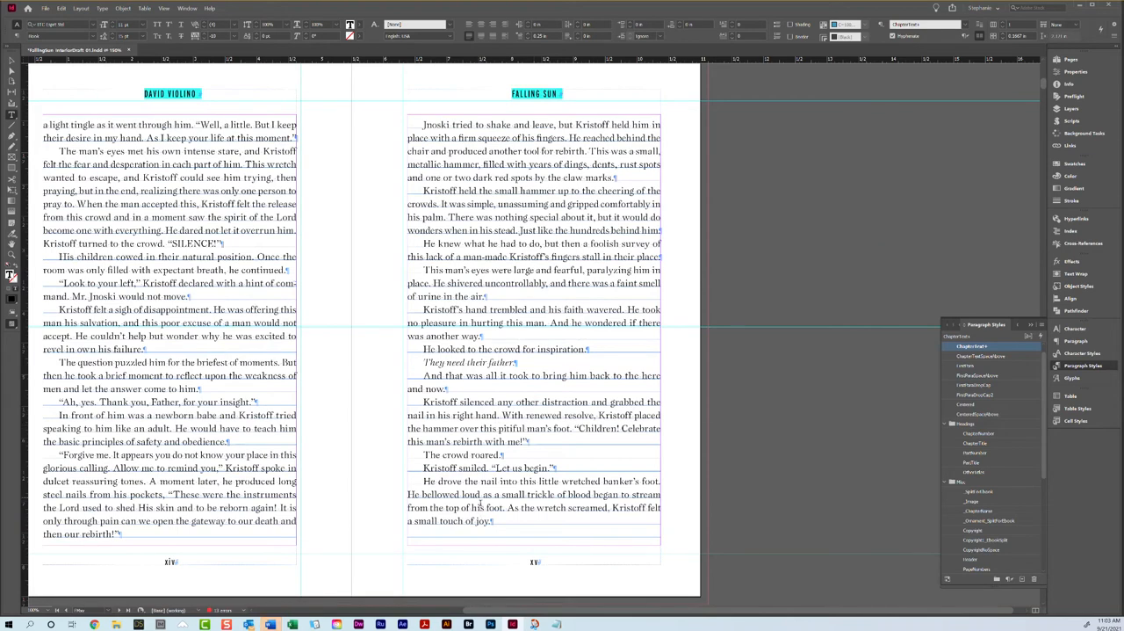
{"action": "left_click", "coordinate": [433, 521]}
{"action": "triple_click", "coordinate": [498, 226]}
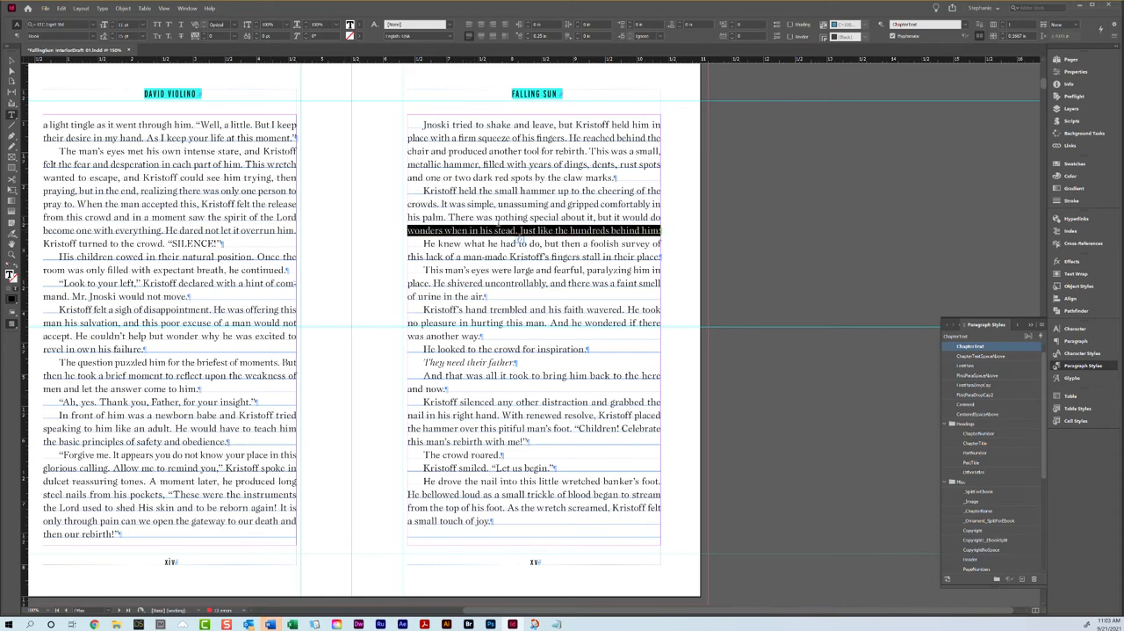
{"action": "left_click", "coordinate": [498, 226]}
{"action": "left_click", "coordinate": [206, 37]}
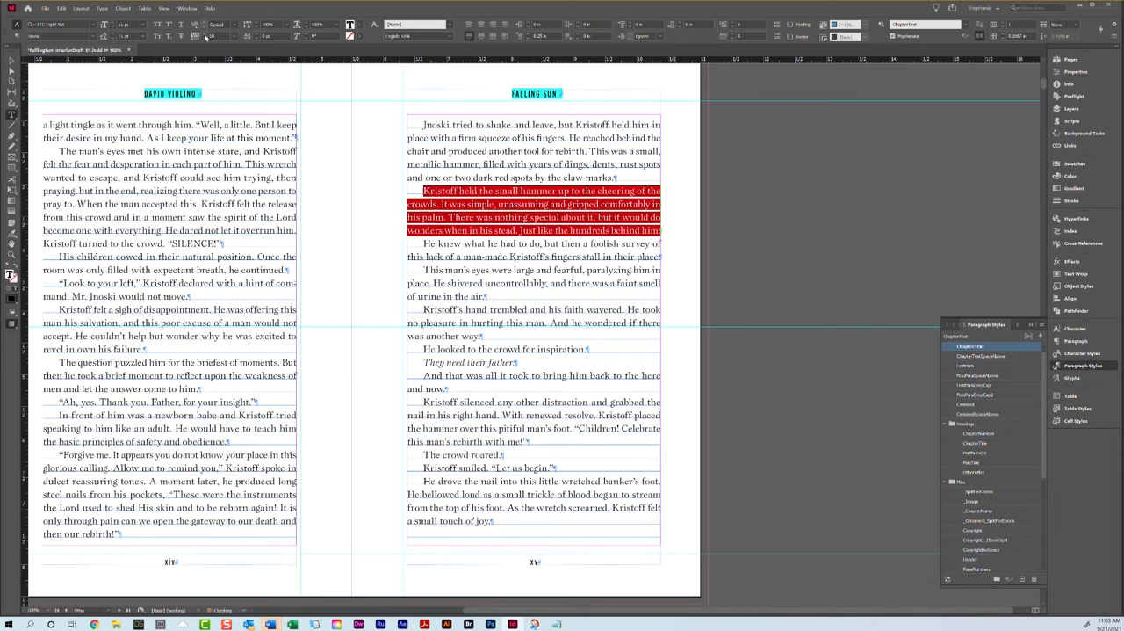
{"action": "left_click", "coordinate": [206, 37]}
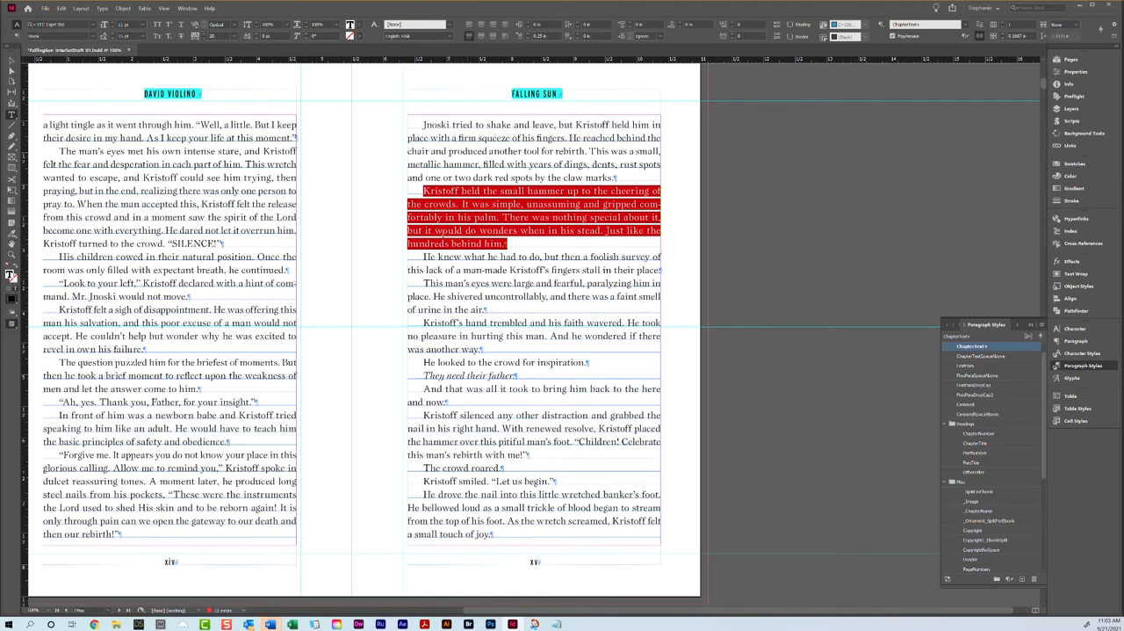
Step: Try a tracking of 15 on the small hammer paragraph on page xv, and settle on 12
{"action": "left_click_drag", "start_coordinate": [226, 36], "coordinate": [181, 36]}
{"action": "type", "text": "0"}
{"action": "key", "text": "Return"}
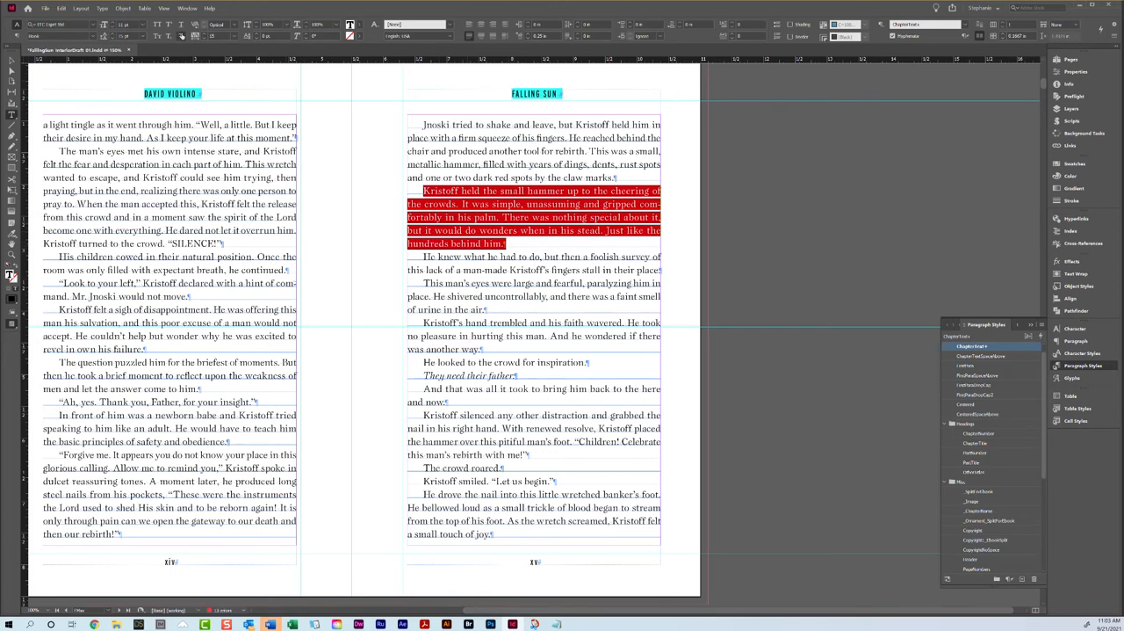
{"action": "left_click_drag", "start_coordinate": [227, 36], "coordinate": [195, 37]}
{"action": "type", "text": "12"}
{"action": "key", "text": "Return"}
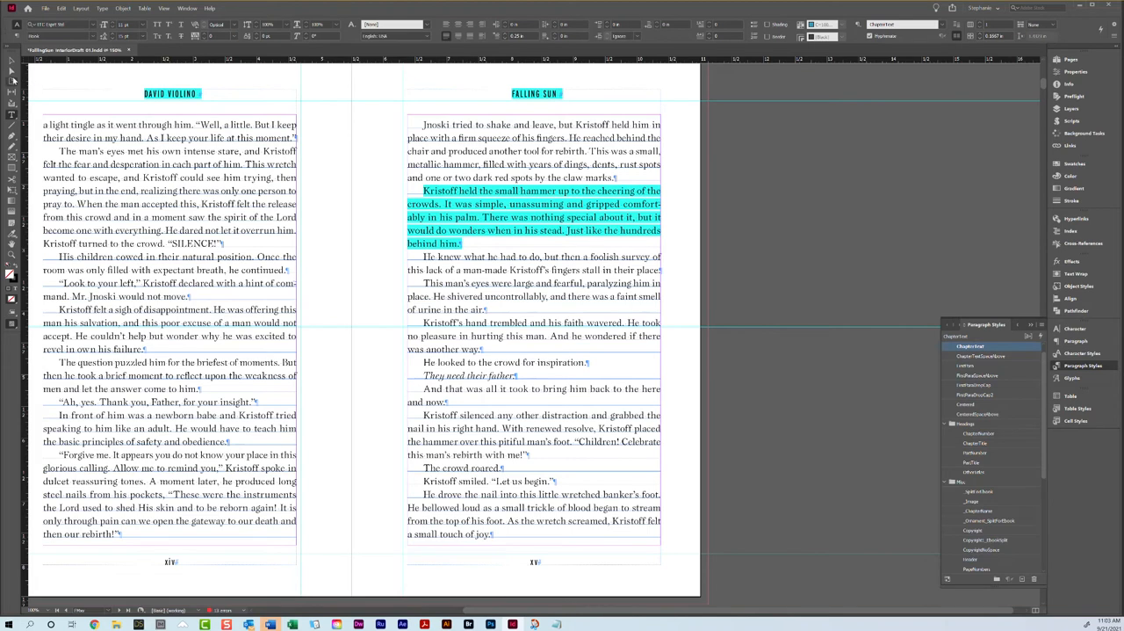
Step: Preview pages xiv and xv without guides and check the spacing of the small hammer paragraph and the page bottoms
{"action": "key", "text": "Escape"}
{"action": "key", "text": "w"}
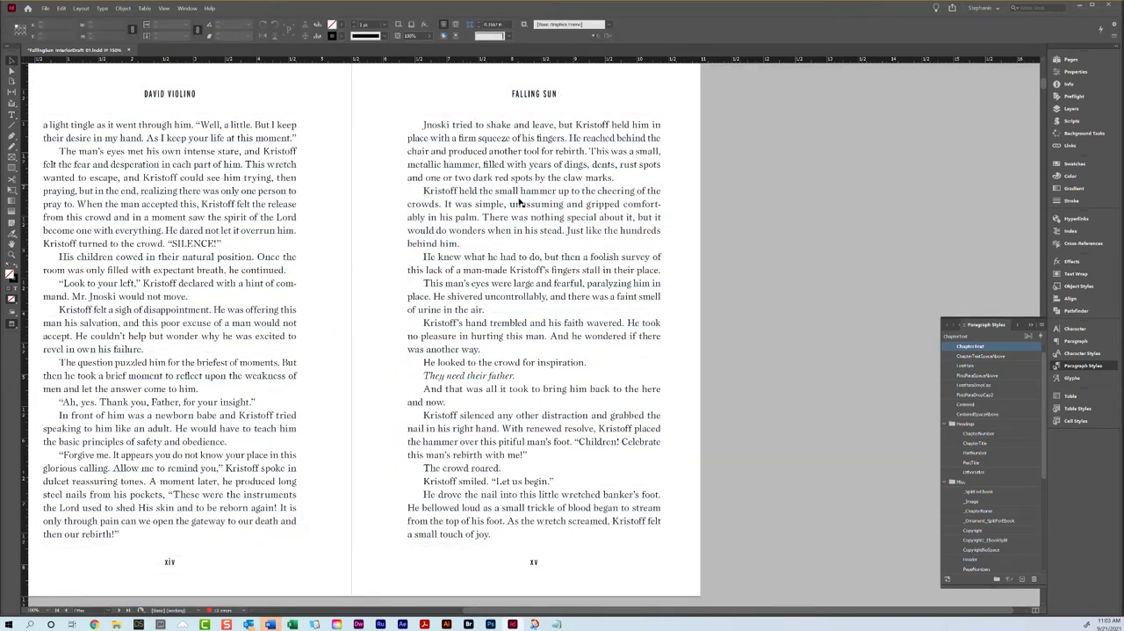
{"action": "scroll", "coordinate": [542, 307], "scroll_direction": "down", "scroll_amount": 1}
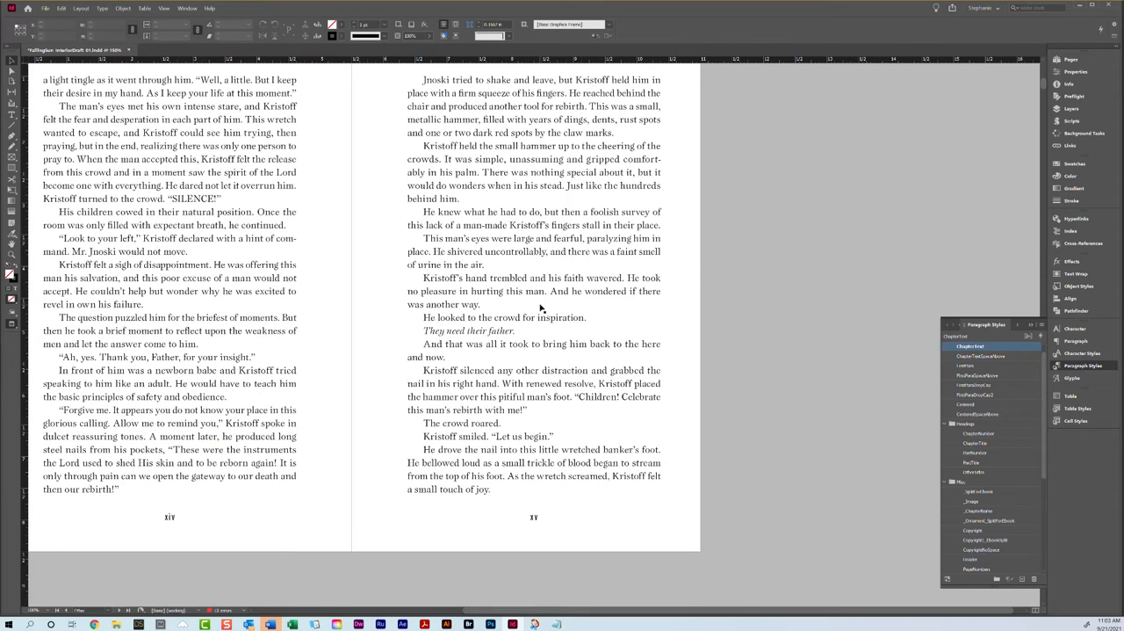
Step: Show the guides again and compare the bottoms of pages xvi and xvii with the start of the following spread
{"action": "key", "text": "w"}
{"action": "scroll", "coordinate": [321, 174], "scroll_direction": "down", "scroll_amount": 4}
{"action": "scroll", "coordinate": [321, 174], "scroll_direction": "down", "scroll_amount": 9}
{"action": "scroll", "coordinate": [343, 183], "scroll_direction": "up", "scroll_amount": 1}
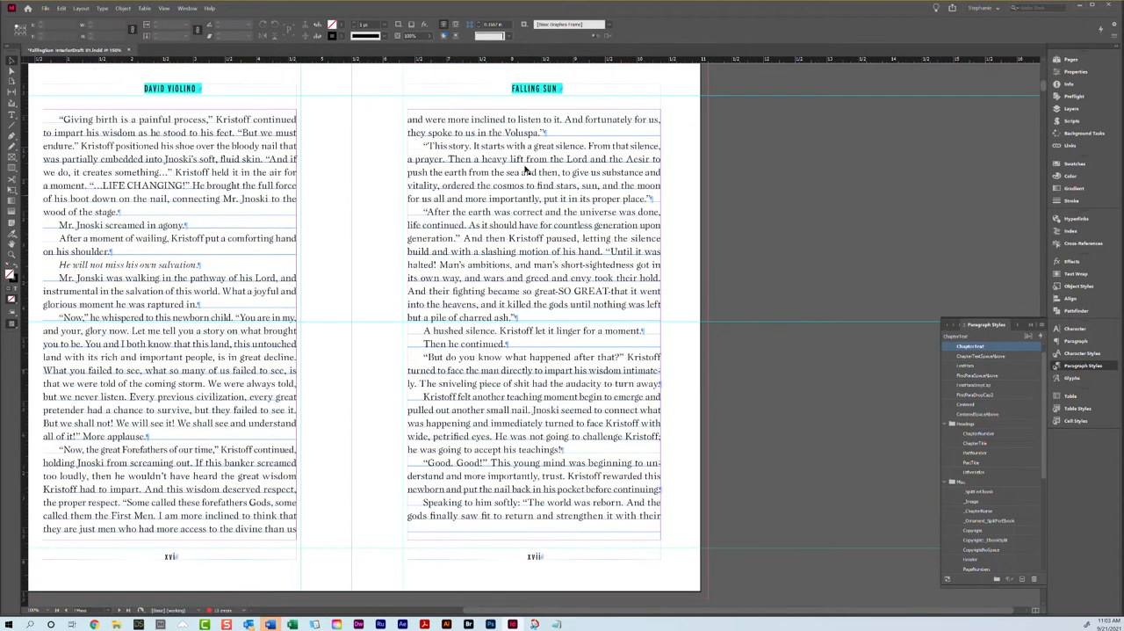
{"action": "scroll", "coordinate": [420, 379], "scroll_direction": "down", "scroll_amount": 8}
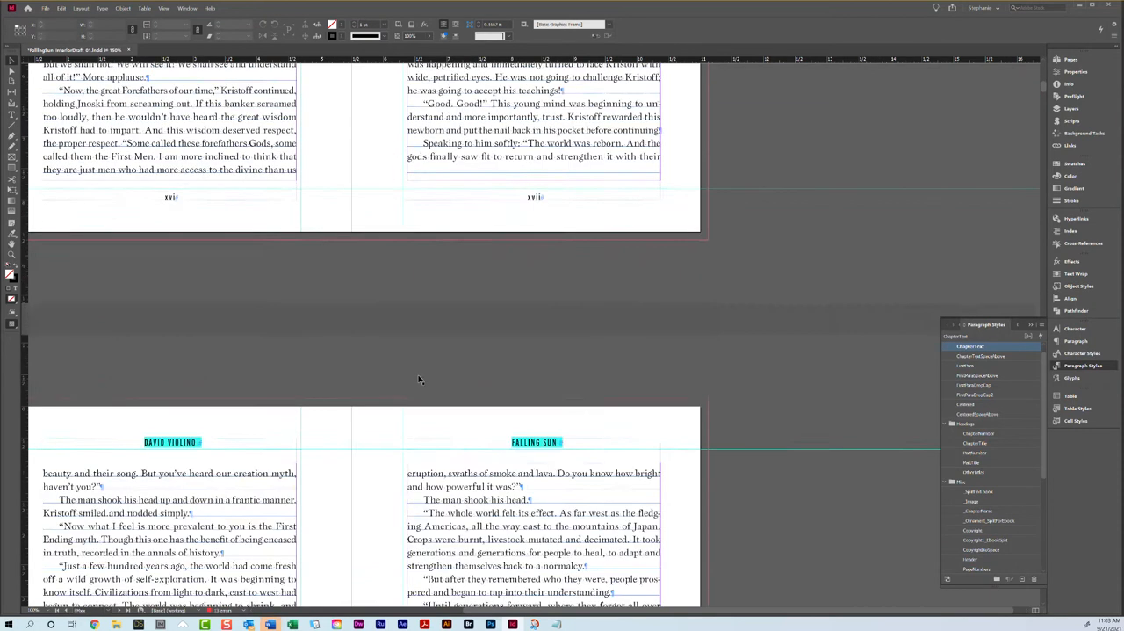
{"action": "scroll", "coordinate": [420, 379], "scroll_direction": "down", "scroll_amount": 7}
{"action": "scroll", "coordinate": [420, 378], "scroll_direction": "up", "scroll_amount": 15}
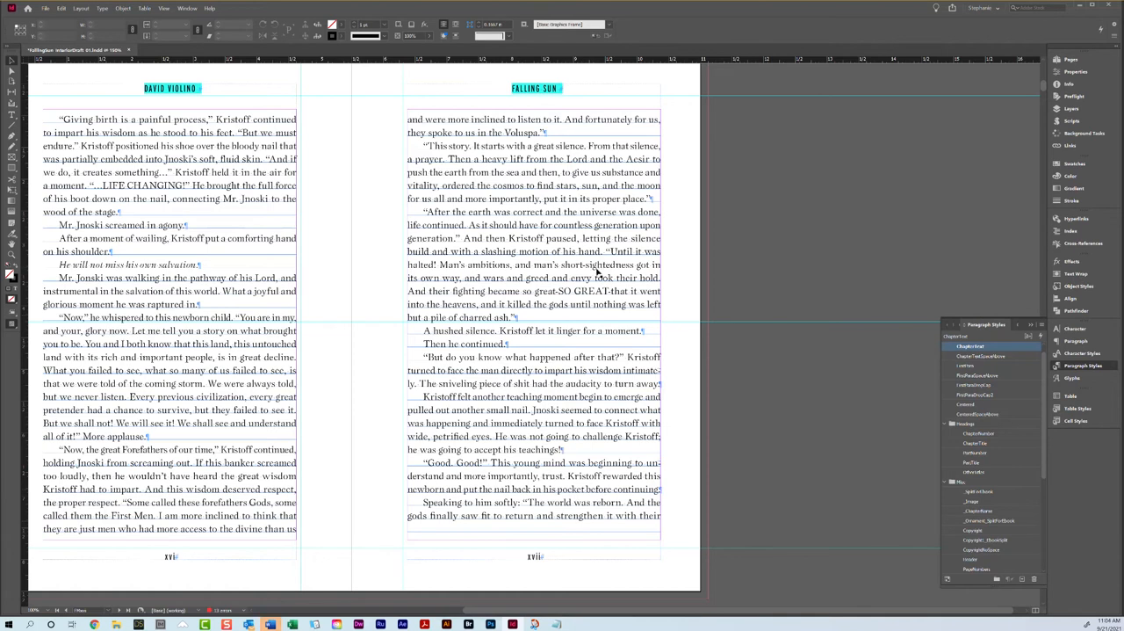
Step: Try a looser tracking on the paragraph beginning "Good. Good!" on page xvii
{"action": "triple_click", "coordinate": [208, 356]}
{"action": "left_click", "coordinate": [209, 356]}
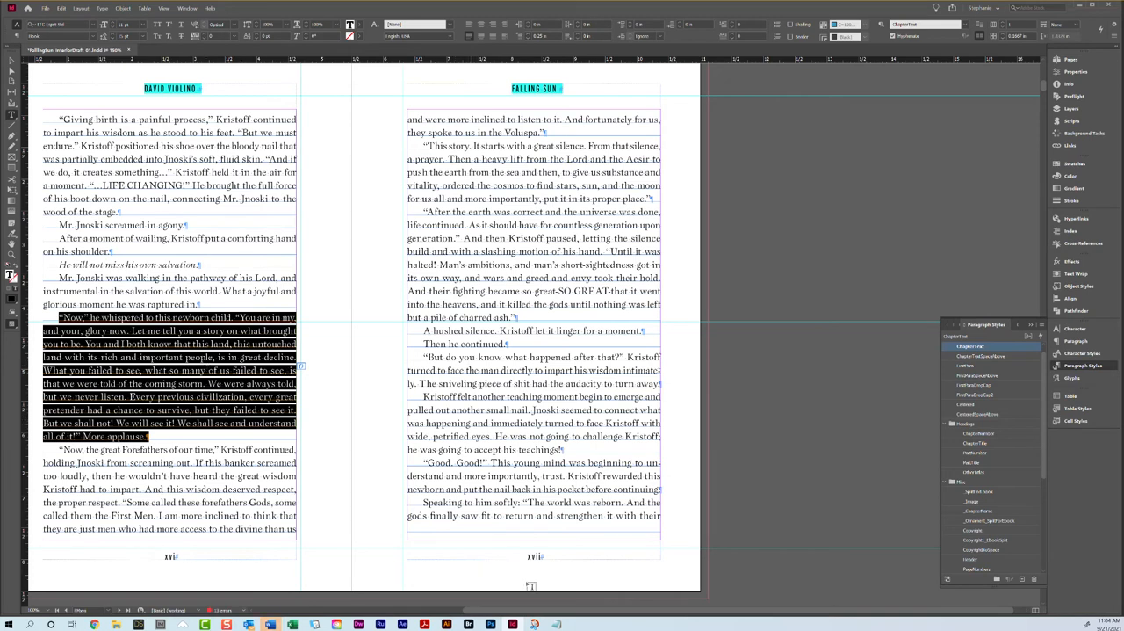
{"action": "triple_click", "coordinate": [528, 489]}
{"action": "left_click", "coordinate": [528, 488]}
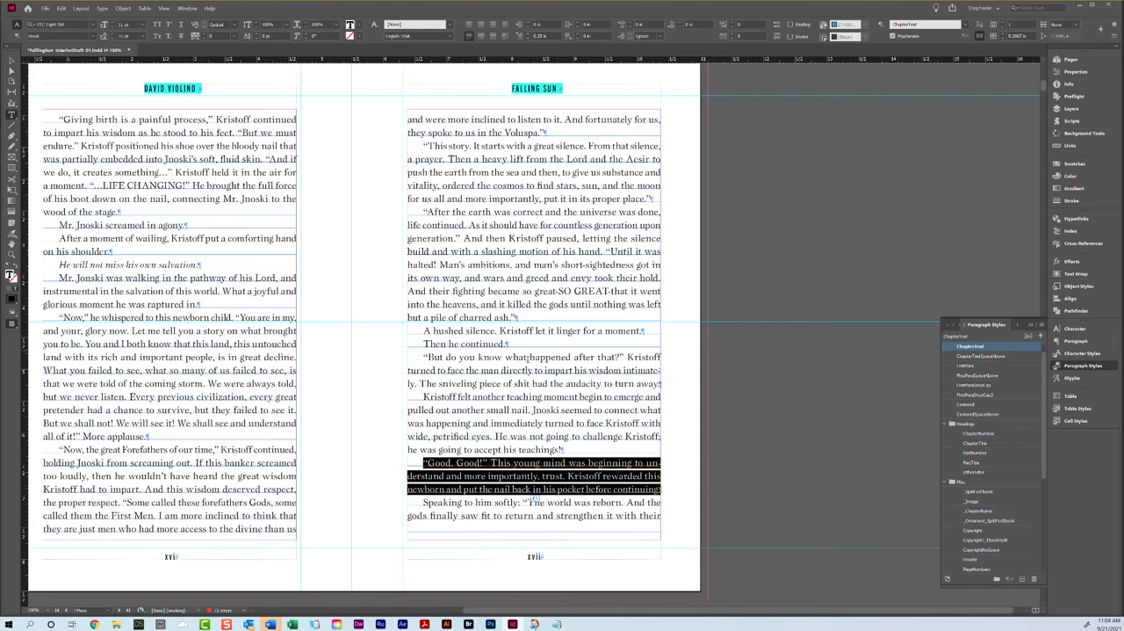
{"action": "left_click", "coordinate": [205, 37]}
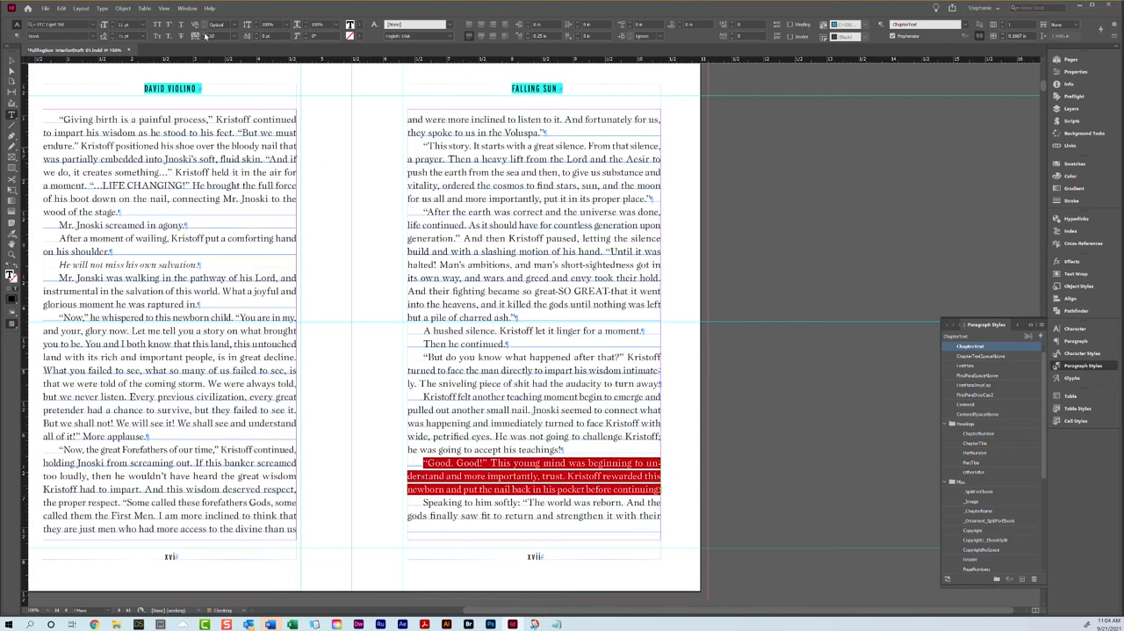
{"action": "left_click", "coordinate": [206, 35]}
{"action": "scroll", "coordinate": [333, 252], "scroll_direction": "down", "scroll_amount": 5}
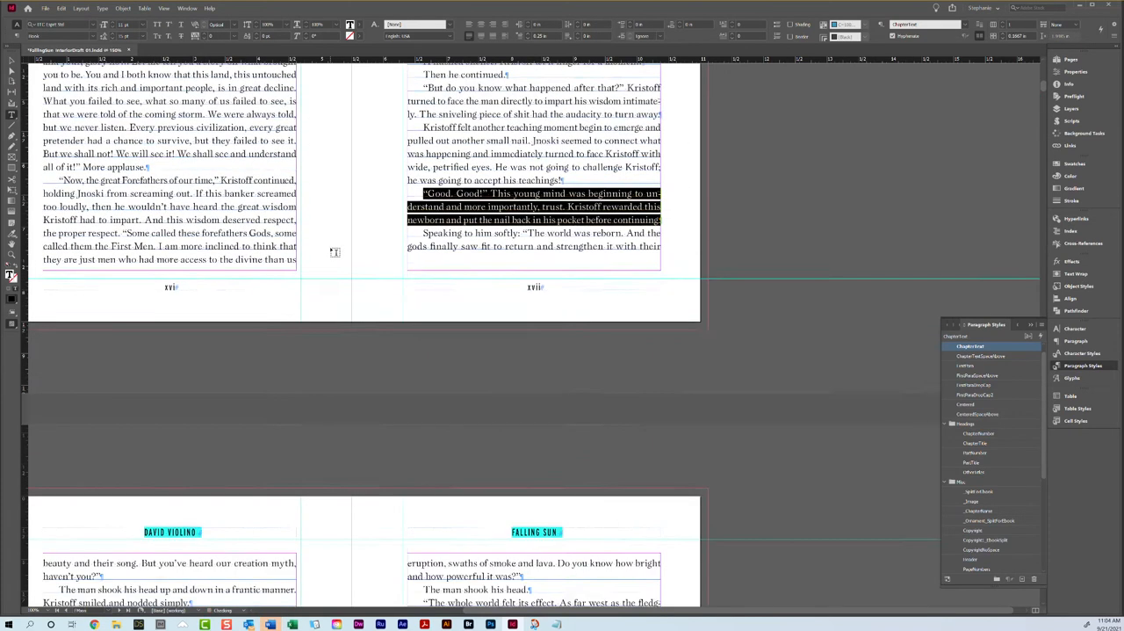
{"action": "scroll", "coordinate": [333, 252], "scroll_direction": "up", "scroll_amount": 4}
{"action": "scroll", "coordinate": [334, 263], "scroll_direction": "down", "scroll_amount": 3}
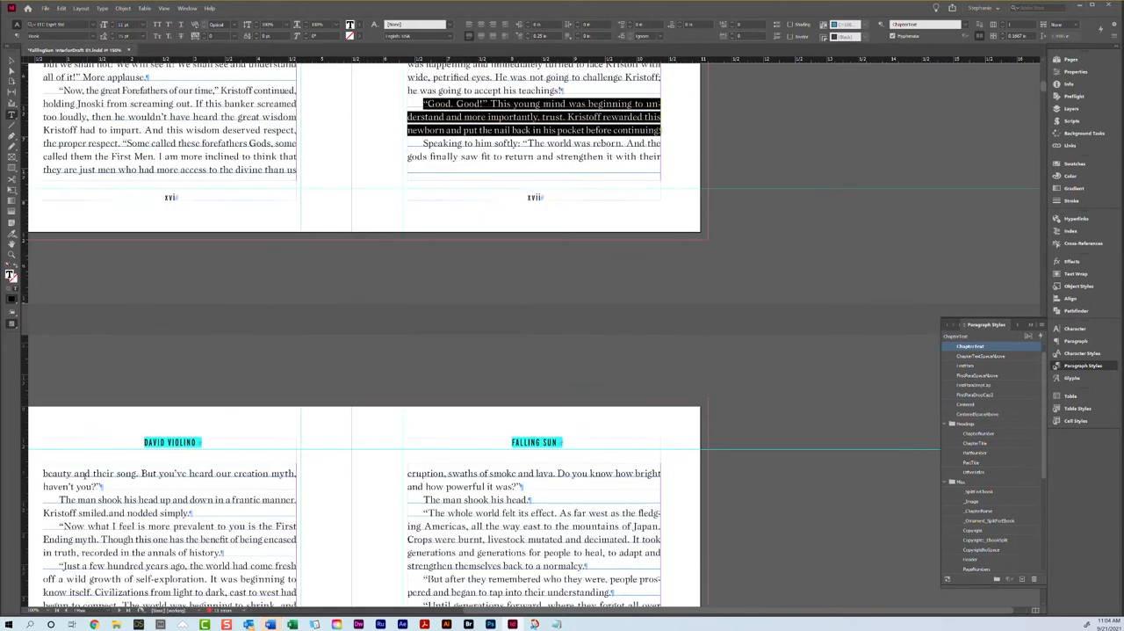
Step: Tighten the tracking of the paragraph beginning "Speaking to him softly" so that it ends on page xvii
{"action": "triple_click", "coordinate": [81, 475]}
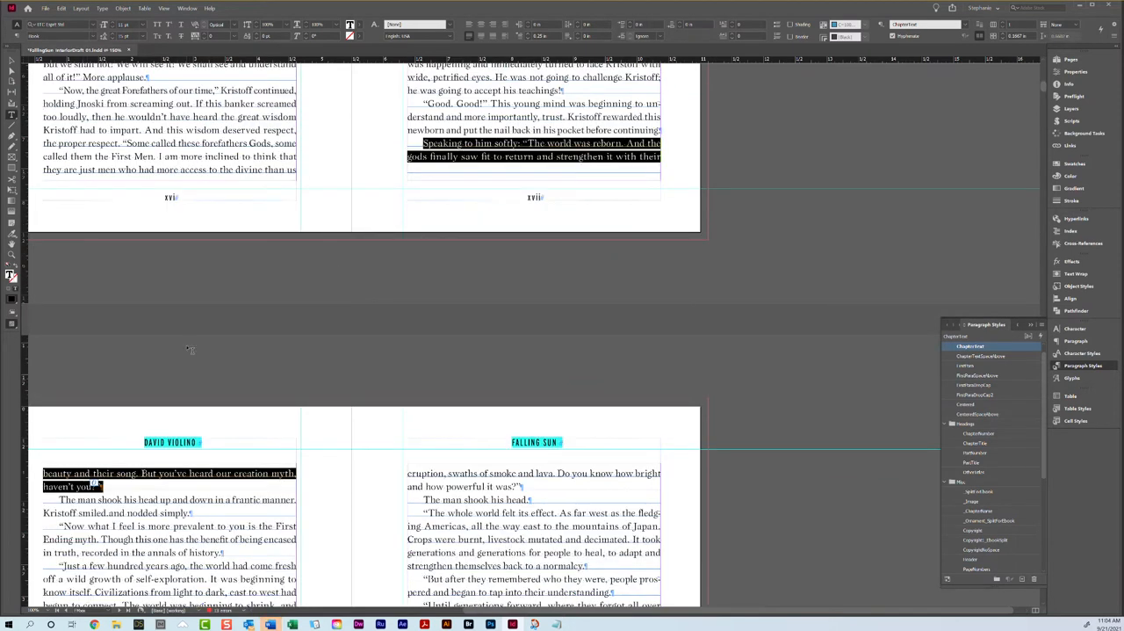
{"action": "left_click", "coordinate": [204, 39]}
{"action": "left_click", "coordinate": [516, 153]}
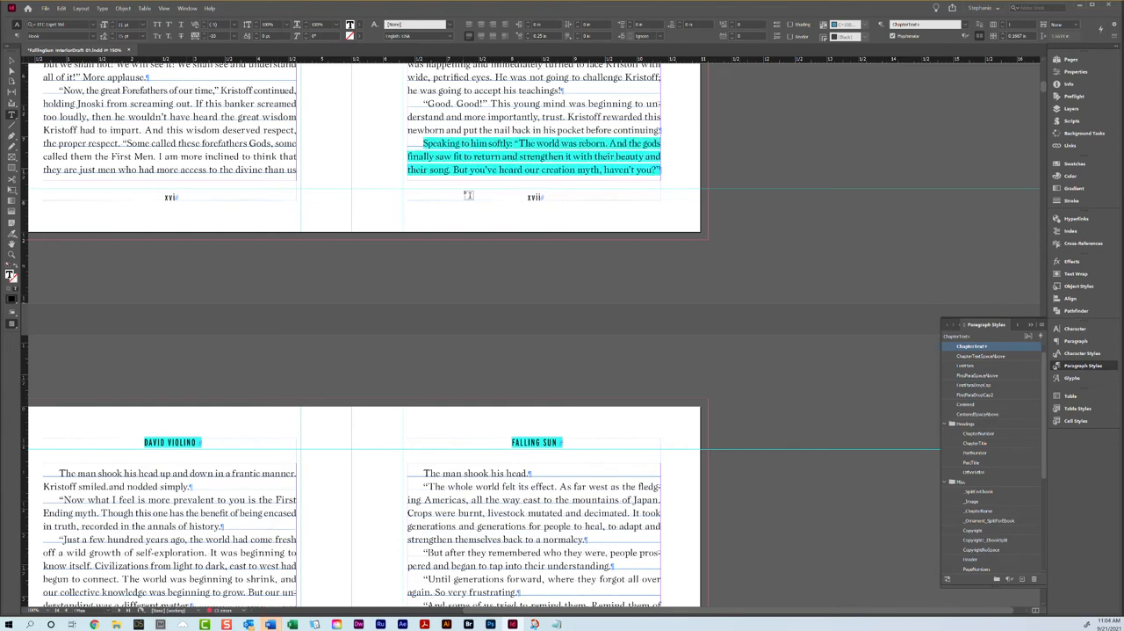
{"action": "triple_click", "coordinate": [502, 165]}
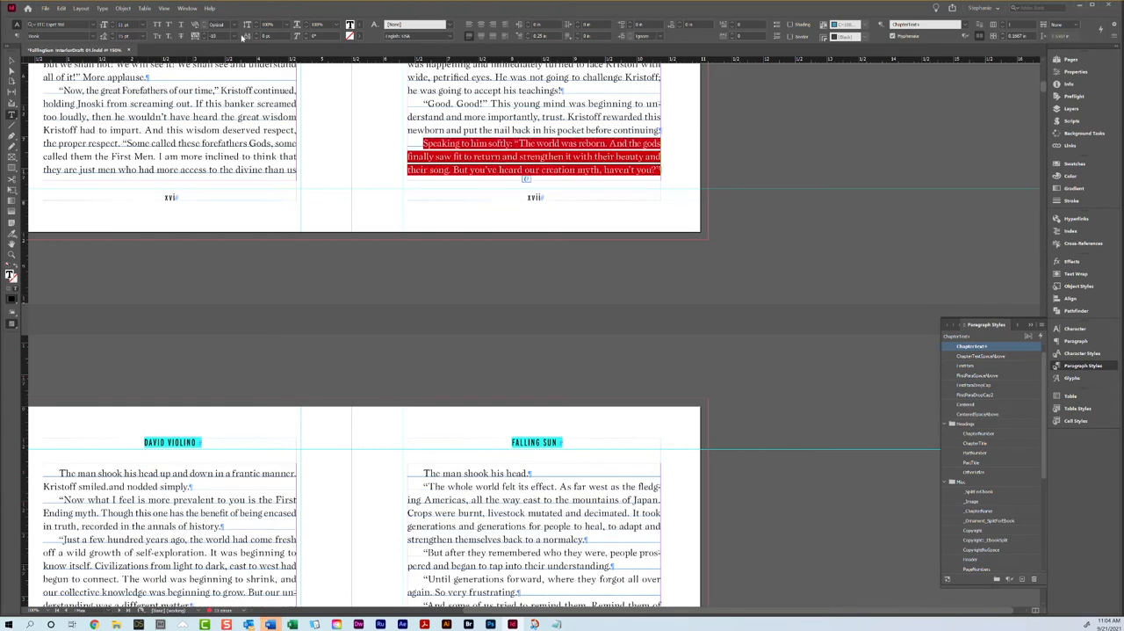
{"action": "left_click", "coordinate": [553, 145]}
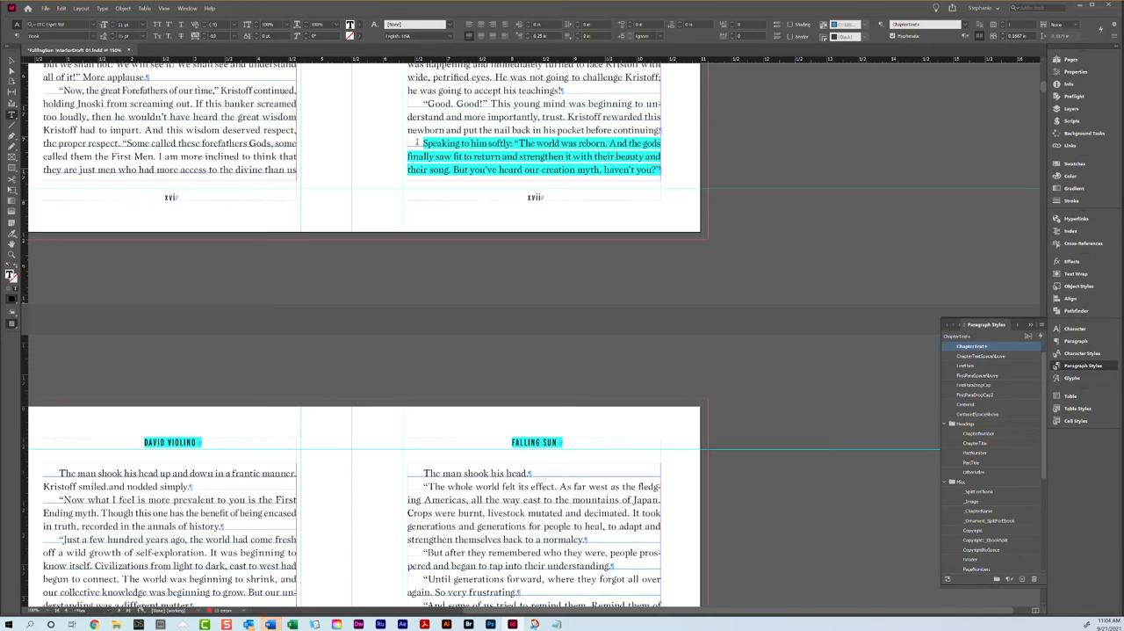
Step: Preview pages xvi and xvii without guides to check that their bottoms align, and restore the guides
{"action": "triple_click", "coordinate": [420, 143]}
{"action": "key", "text": "Escape"}
{"action": "scroll", "coordinate": [283, 214], "scroll_direction": "up", "scroll_amount": 5}
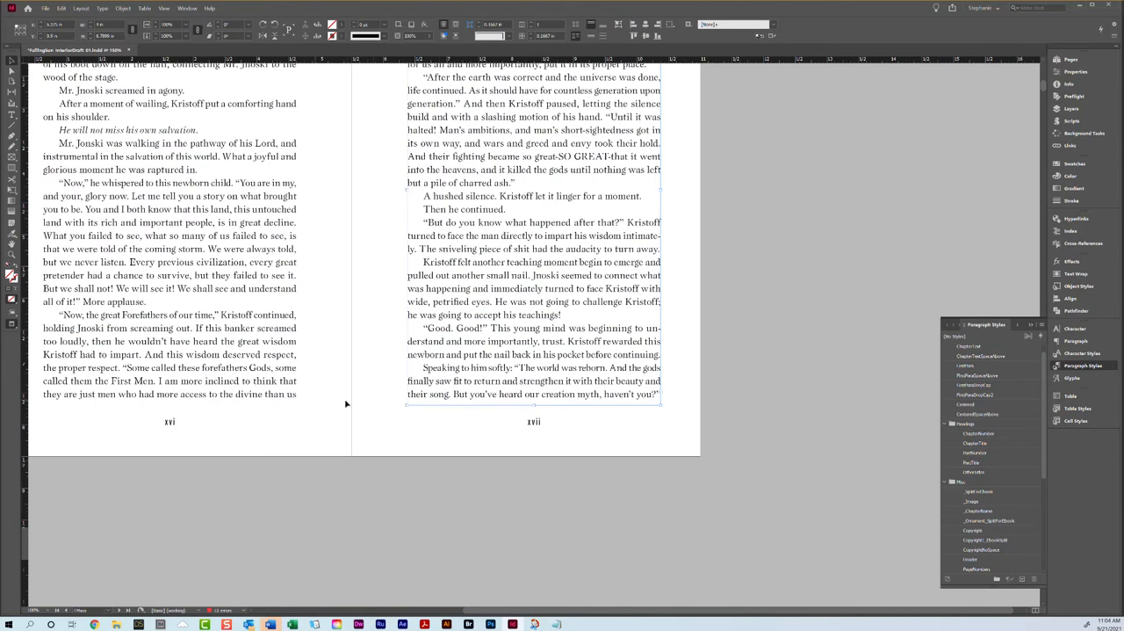
{"action": "scroll", "coordinate": [376, 399], "scroll_direction": "down", "scroll_amount": 8}
{"action": "key", "text": "w"}
Step: Set the tracking of the paragraph beginning "Mr. Jnoski ratcheted his head" on page xxi to 10
{"action": "scroll", "coordinate": [380, 397], "scroll_direction": "down", "scroll_amount": 3}
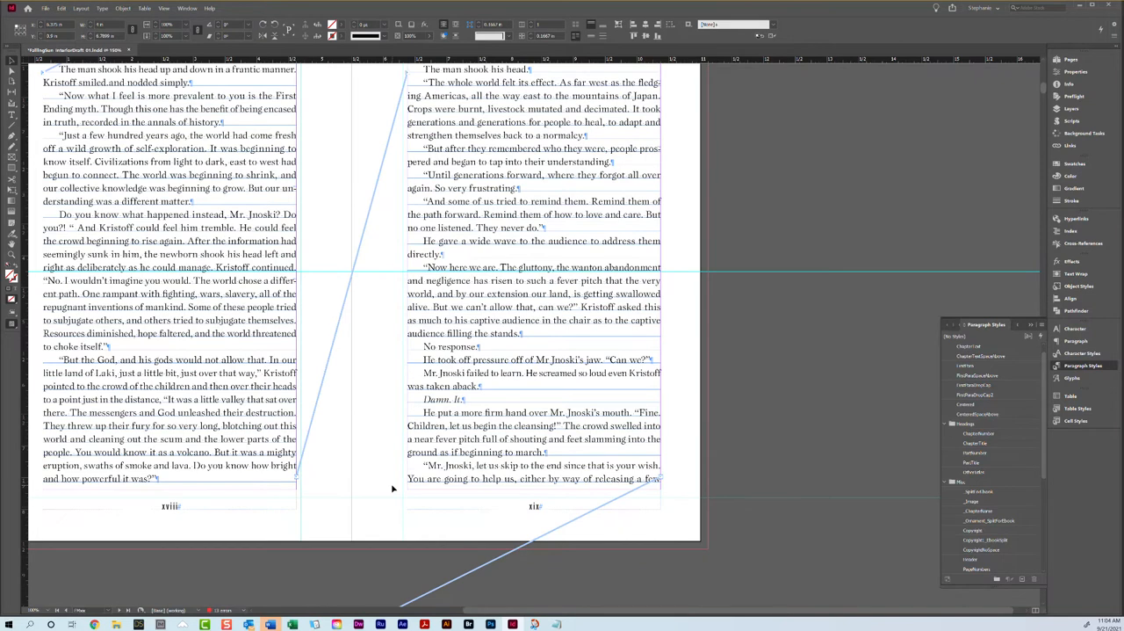
{"action": "scroll", "coordinate": [393, 489], "scroll_direction": "down", "scroll_amount": 8}
{"action": "scroll", "coordinate": [263, 497], "scroll_direction": "down", "scroll_amount": 10}
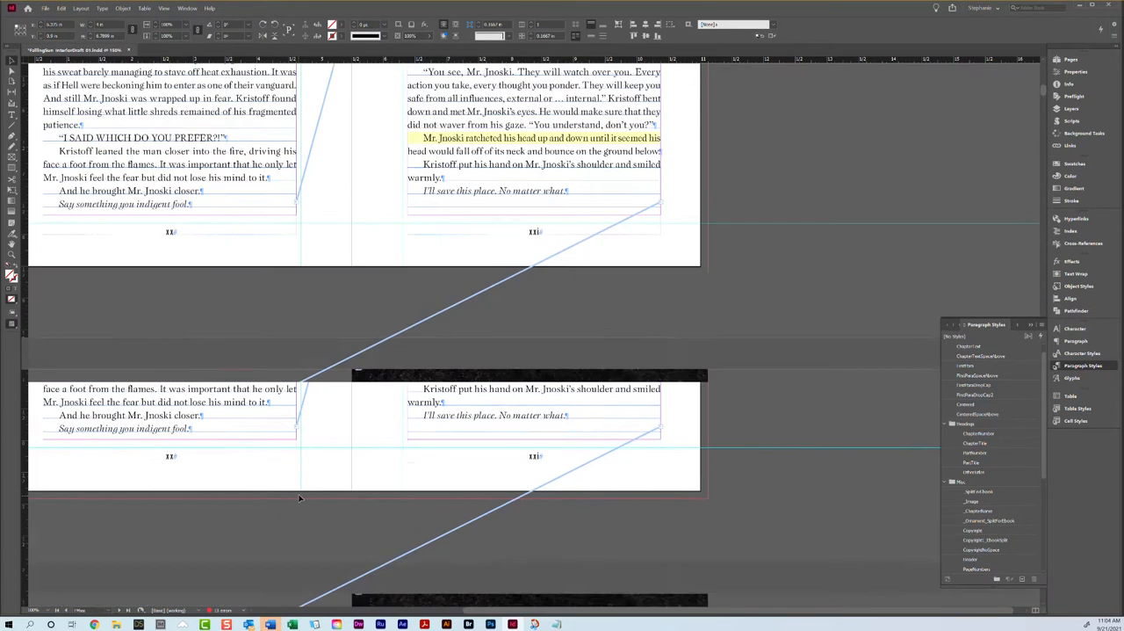
{"action": "scroll", "coordinate": [299, 495], "scroll_direction": "up", "scroll_amount": 12}
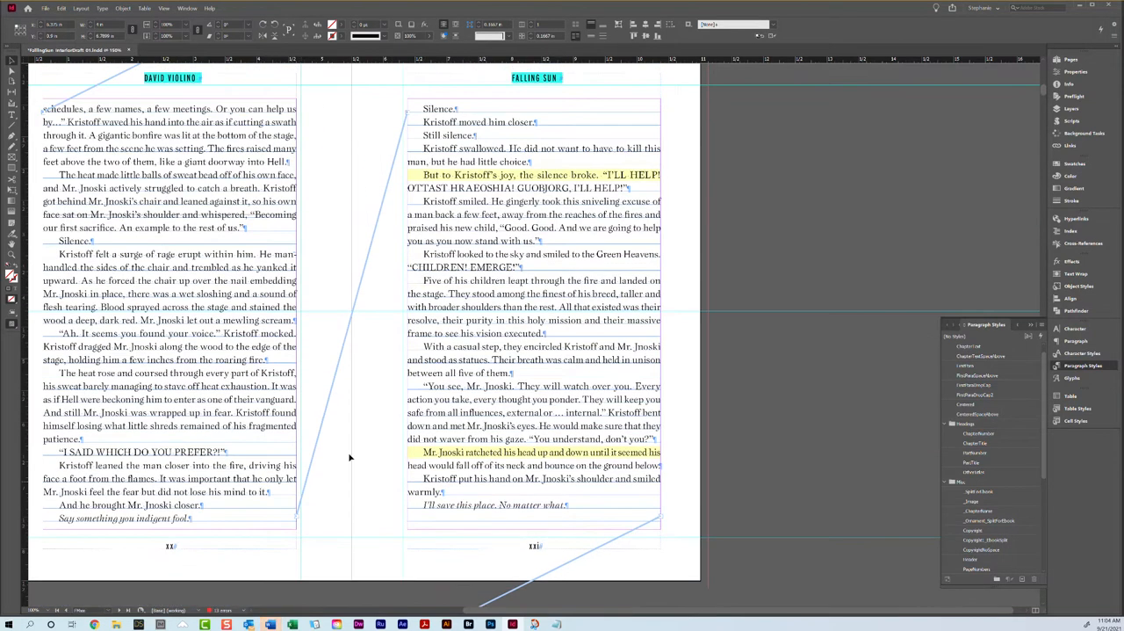
{"action": "double_click", "coordinate": [464, 510]}
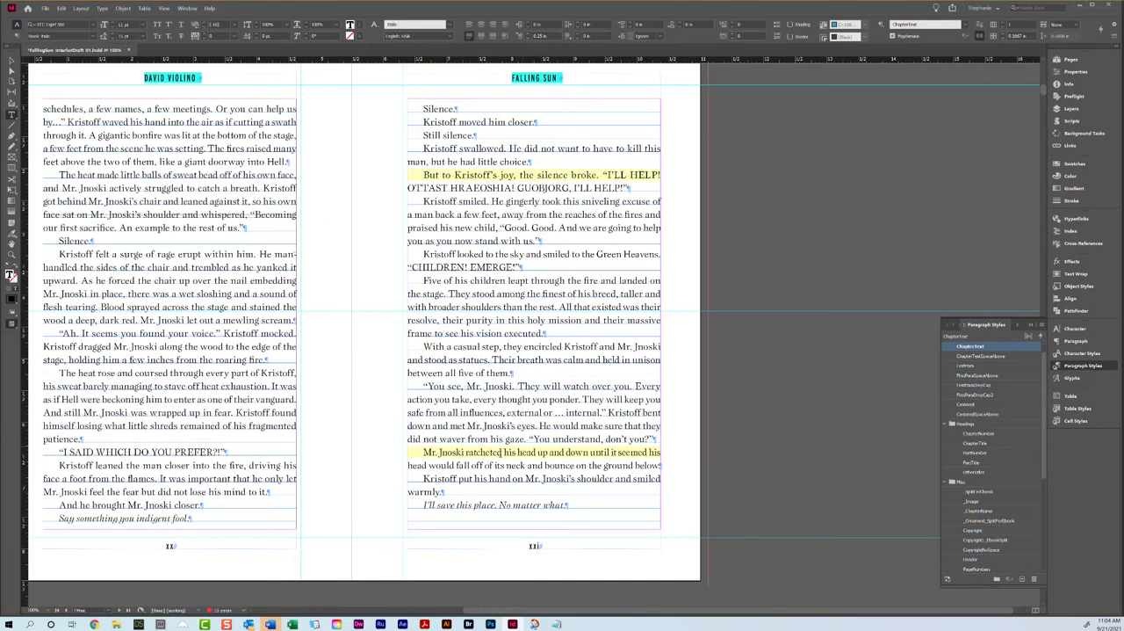
{"action": "triple_click", "coordinate": [501, 452]}
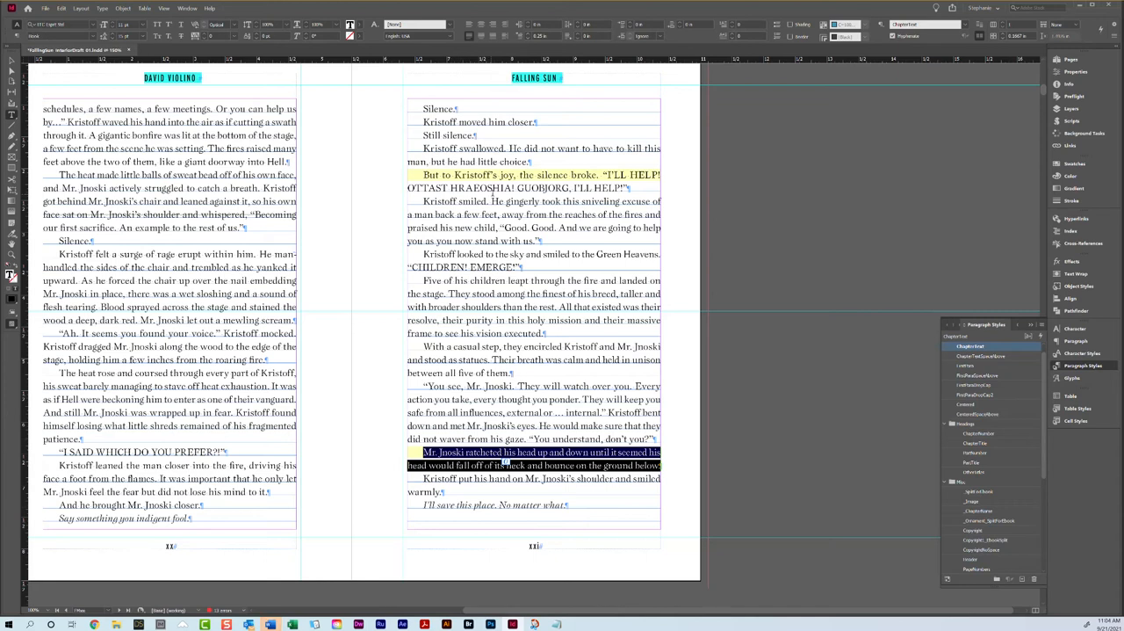
{"action": "left_click", "coordinate": [494, 461]}
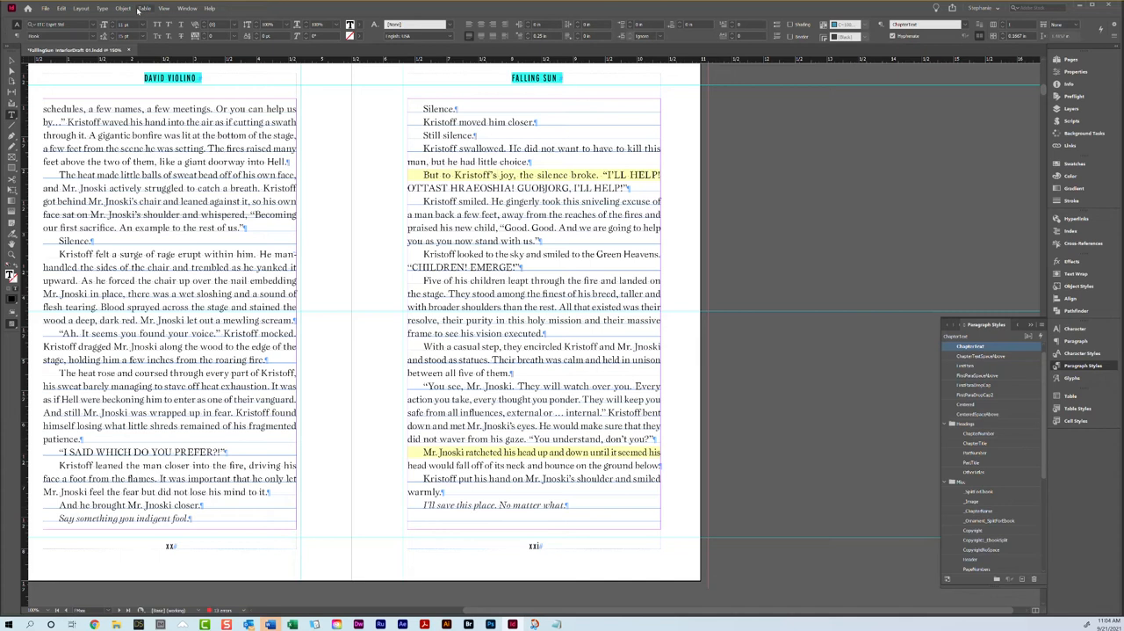
{"action": "triple_click", "coordinate": [488, 450]}
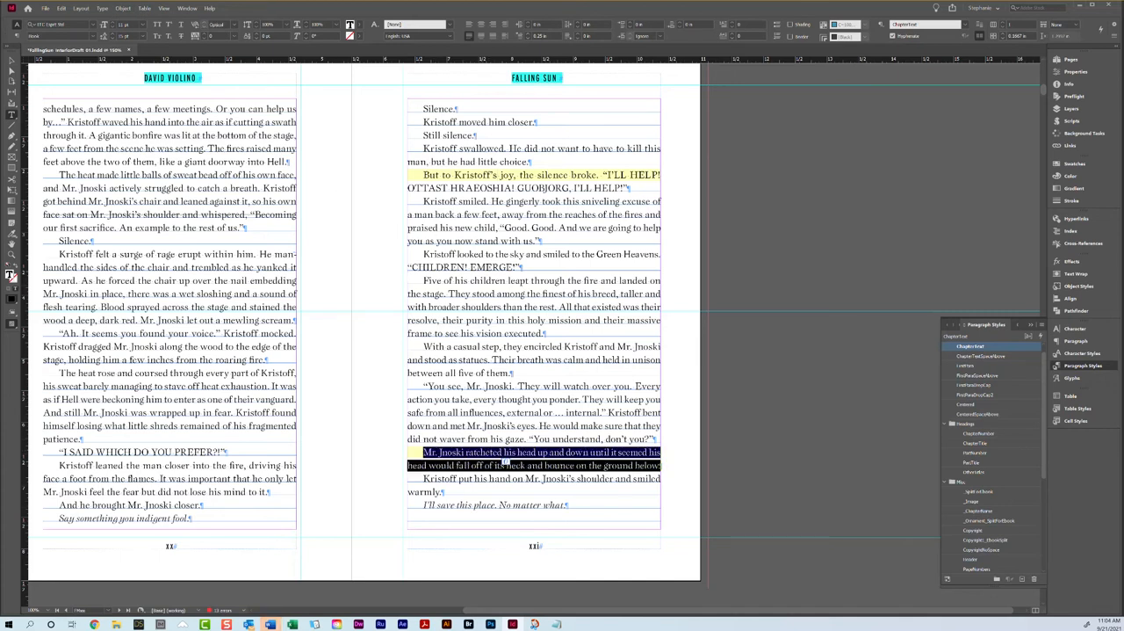
{"action": "left_click", "coordinate": [205, 36]}
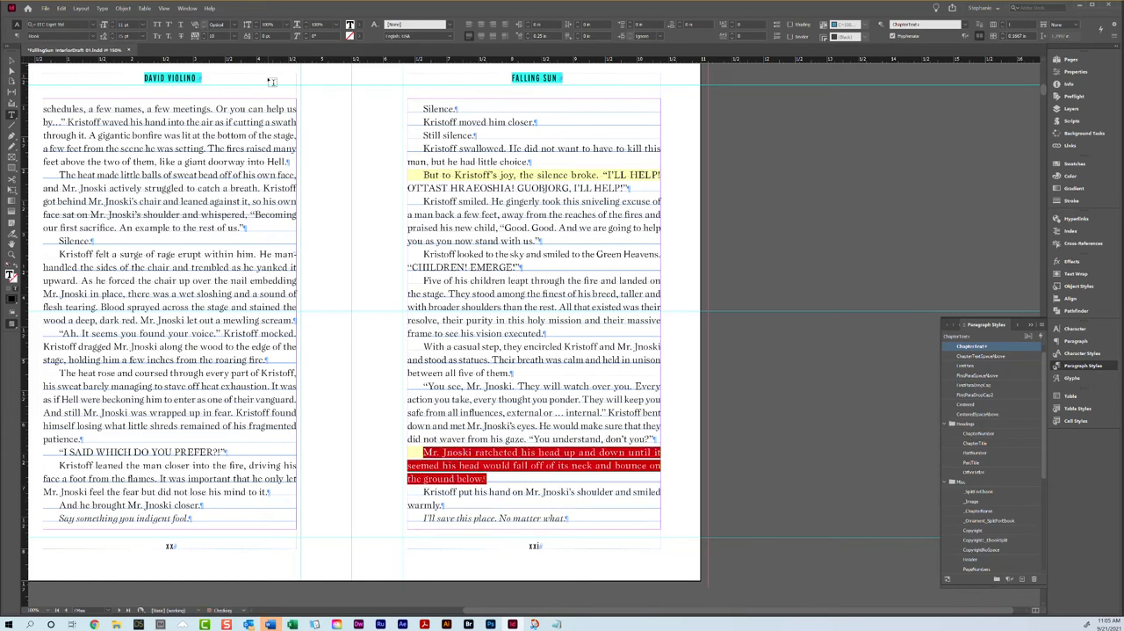
Step: Check the loosened paragraph and the closing italic line on page xxi against the bottom of page xx
{"action": "left_click", "coordinate": [476, 481]}
{"action": "triple_click", "coordinate": [472, 465]}
{"action": "left_click", "coordinate": [472, 466]}
{"action": "left_click", "coordinate": [472, 466]}
{"action": "left_click", "coordinate": [470, 464]}
{"action": "triple_click", "coordinate": [471, 464]}
{"action": "left_click", "coordinate": [471, 465]}
{"action": "left_click_drag", "start_coordinate": [423, 518], "coordinate": [486, 518]}
{"action": "left_click", "coordinate": [487, 518]}
{"action": "triple_click", "coordinate": [486, 519]}
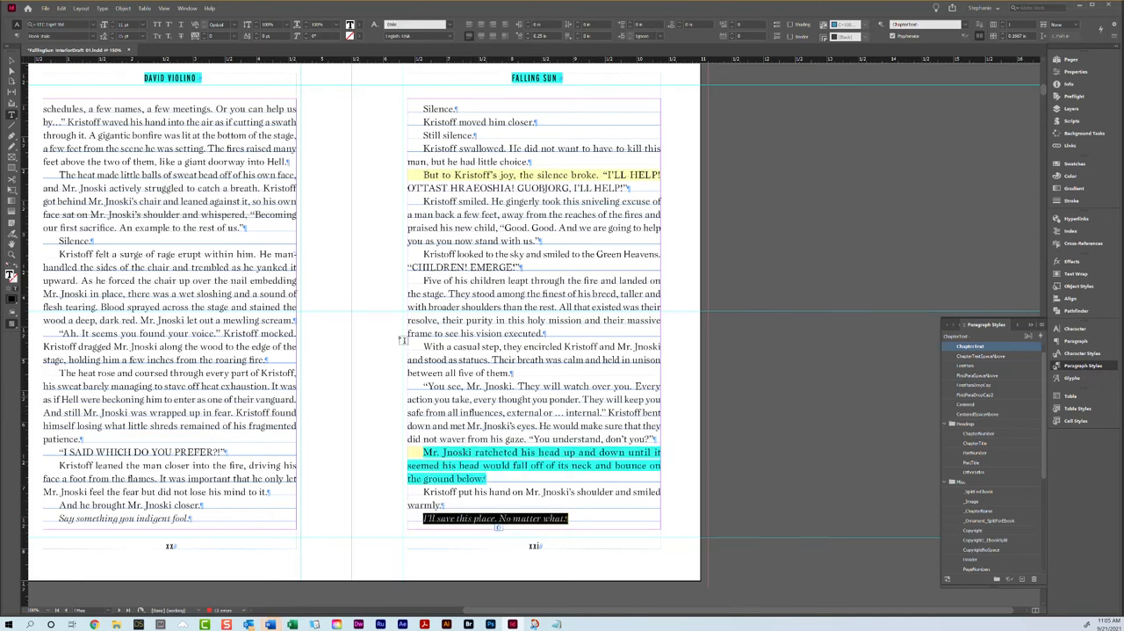
Step: Apply the left page of the B-Chapter Title master to the blank page facing the Chapter 1 opener
{"action": "scroll", "coordinate": [369, 314], "scroll_direction": "down", "scroll_amount": 10}
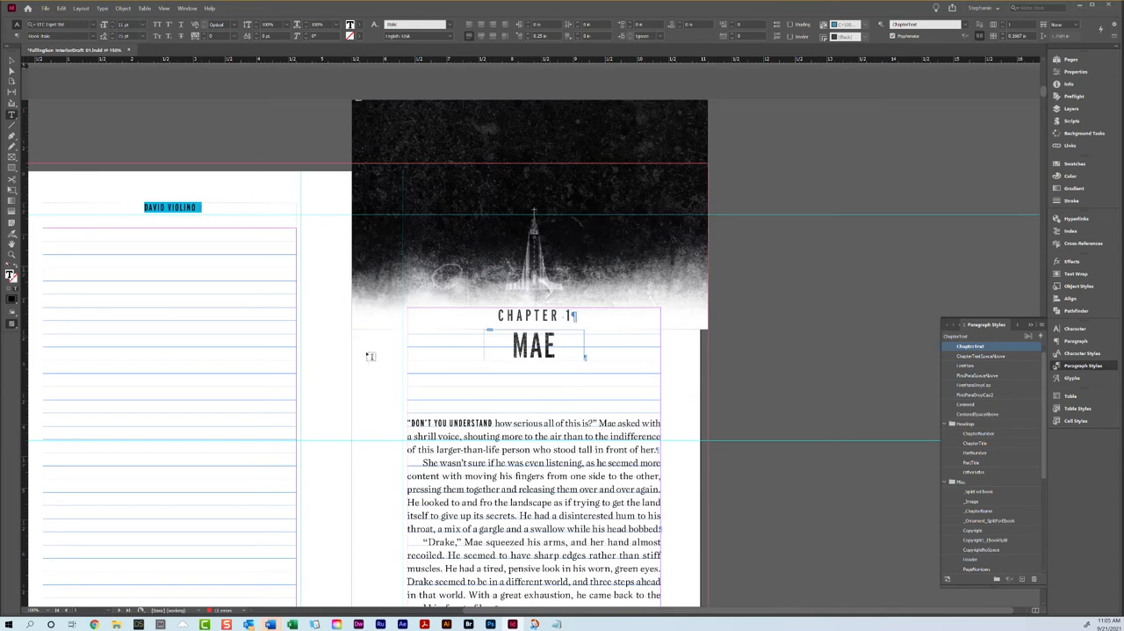
{"action": "left_click", "coordinate": [11, 61]}
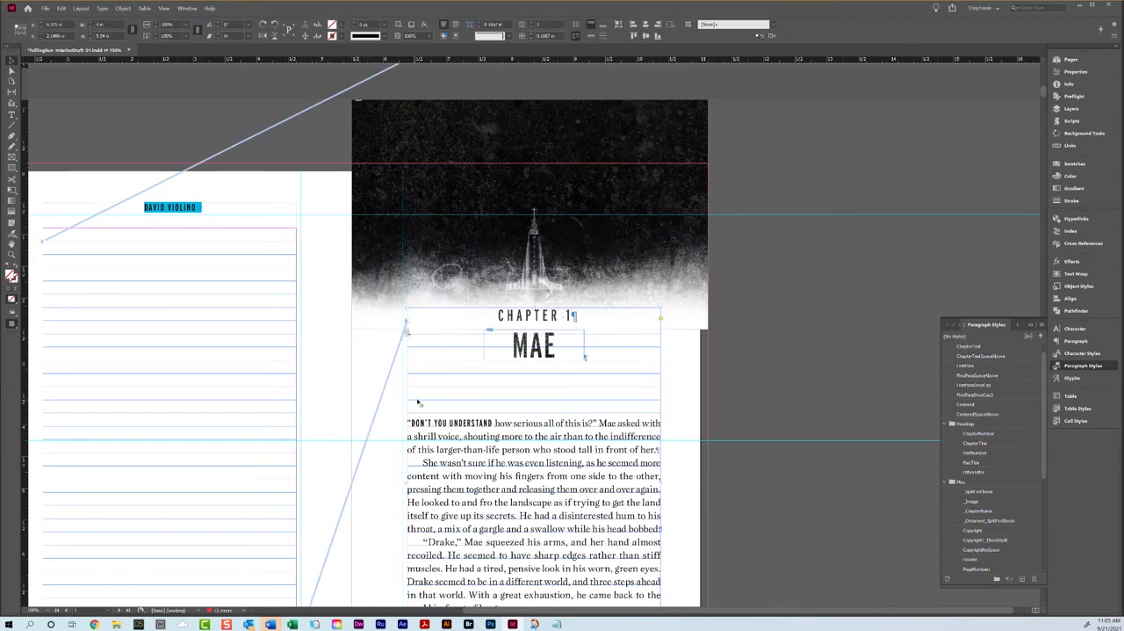
{"action": "scroll", "coordinate": [534, 416], "scroll_direction": "down", "scroll_amount": 2}
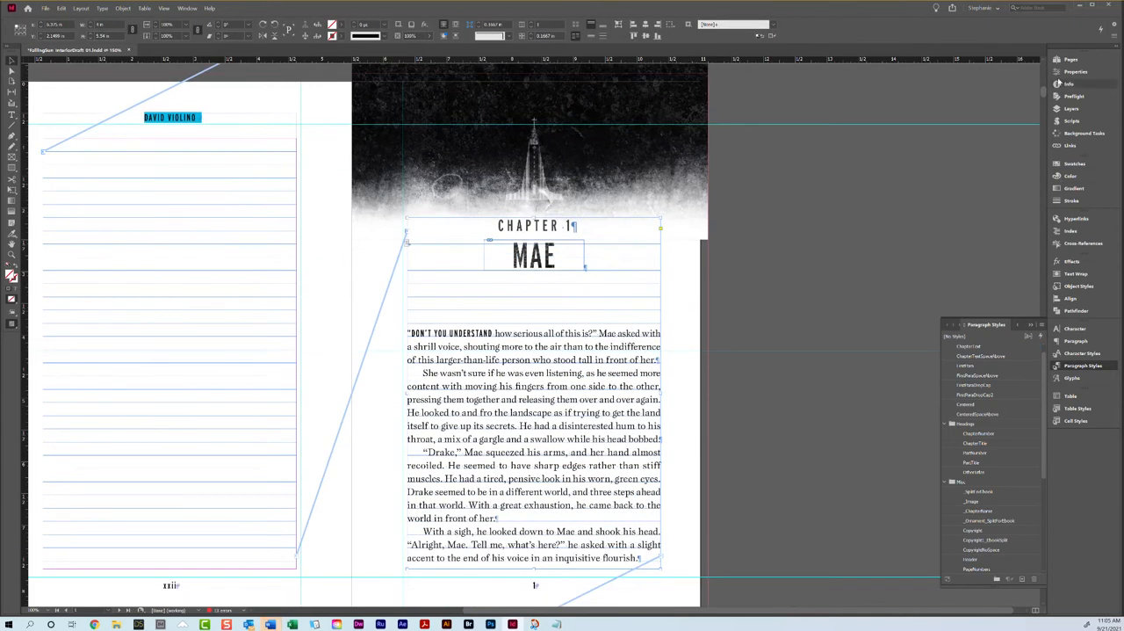
{"action": "left_click", "coordinate": [1064, 60]}
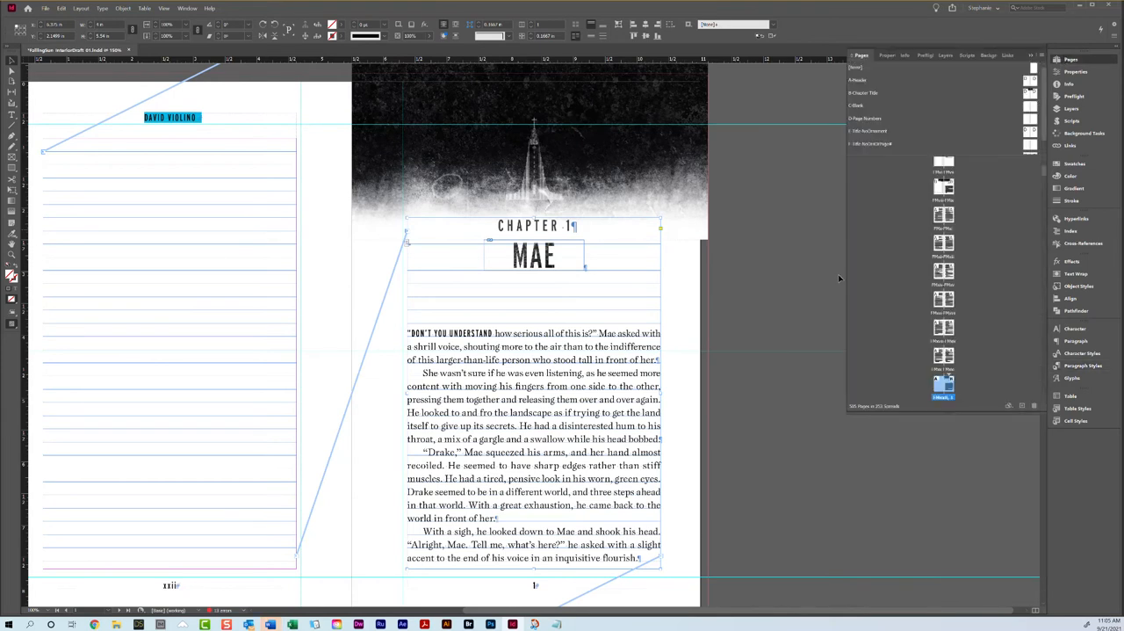
{"action": "left_click", "coordinate": [771, 317]}
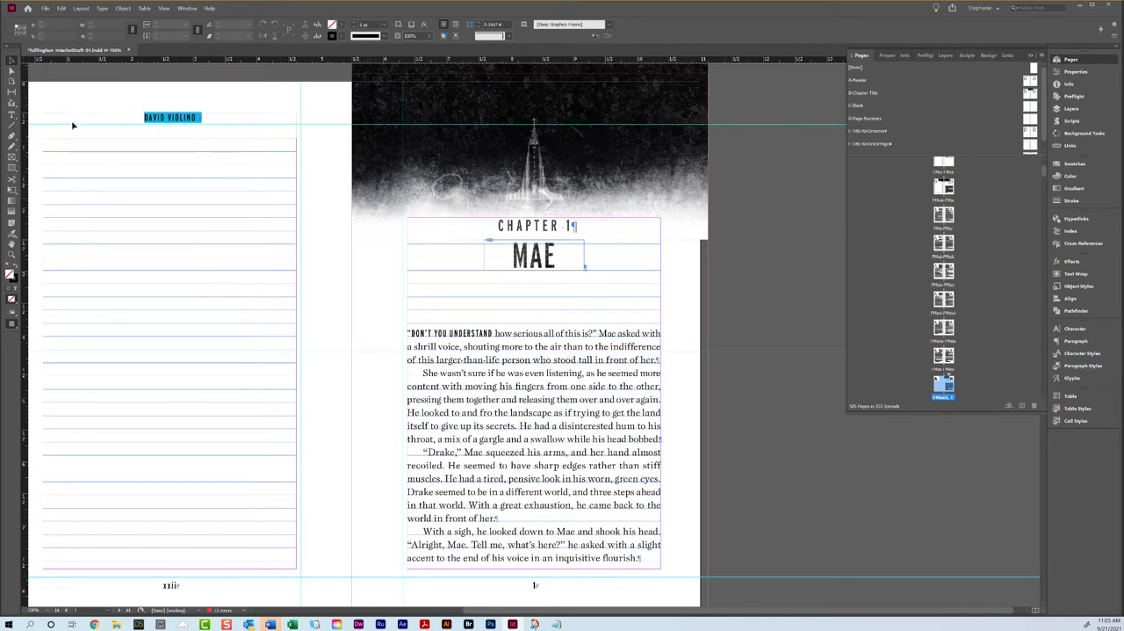
{"action": "left_click", "coordinate": [146, 412]}
{"action": "left_click", "coordinate": [306, 314]}
{"action": "left_click_drag", "start_coordinate": [1027, 93], "coordinate": [938, 384]}
{"action": "left_click_drag", "start_coordinate": [937, 385], "coordinate": [938, 385]}
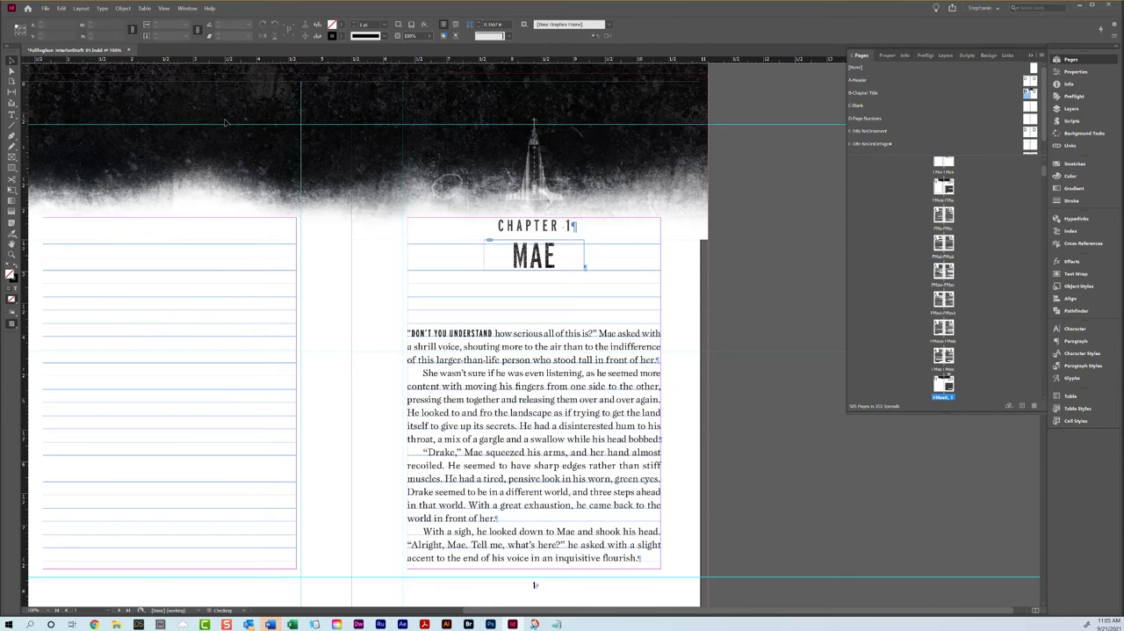
{"action": "scroll", "coordinate": [239, 127], "scroll_direction": "up", "scroll_amount": 2}
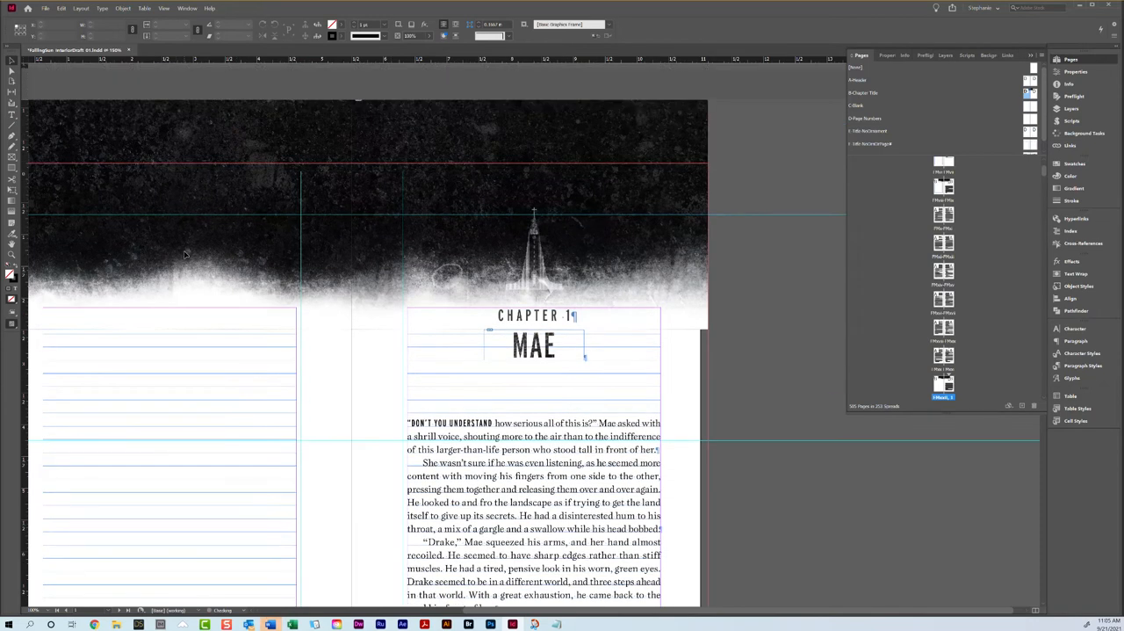
{"action": "scroll", "coordinate": [261, 253], "scroll_direction": "down", "scroll_amount": 4}
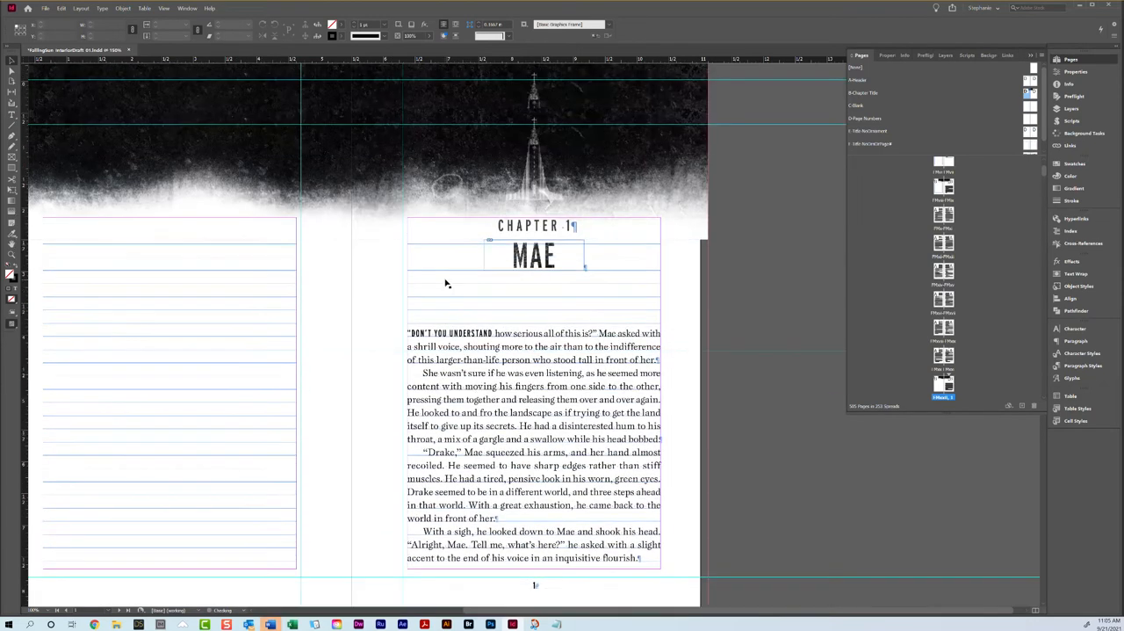
Step: Check the facing pages from page 2 through page 7 for uneven bottoms
{"action": "scroll", "coordinate": [446, 284], "scroll_direction": "down", "scroll_amount": 10}
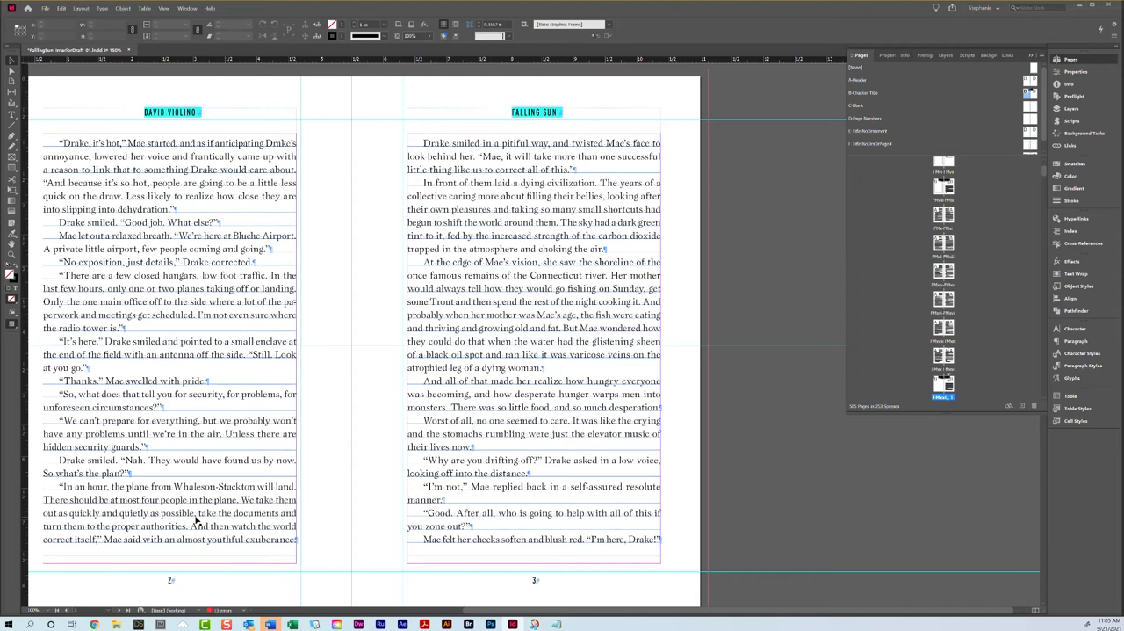
{"action": "scroll", "coordinate": [194, 520], "scroll_direction": "down", "scroll_amount": 4}
{"action": "scroll", "coordinate": [211, 518], "scroll_direction": "up", "scroll_amount": 4}
{"action": "scroll", "coordinate": [483, 400], "scroll_direction": "down", "scroll_amount": 4}
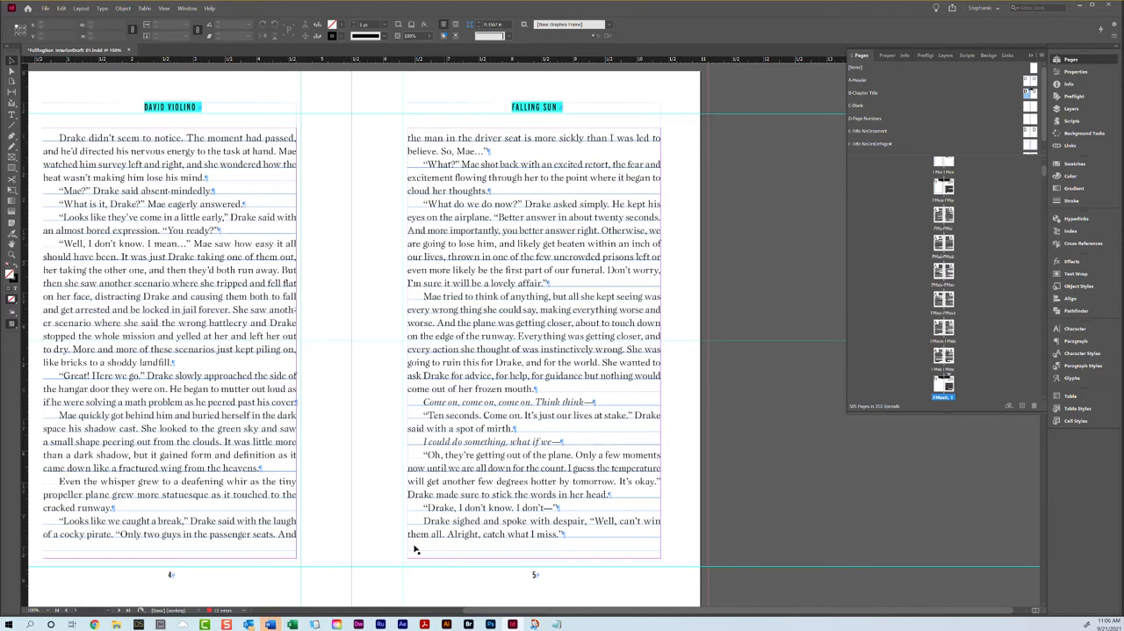
{"action": "scroll", "coordinate": [369, 540], "scroll_direction": "down", "scroll_amount": 4}
{"action": "scroll", "coordinate": [377, 518], "scroll_direction": "down", "scroll_amount": 1}
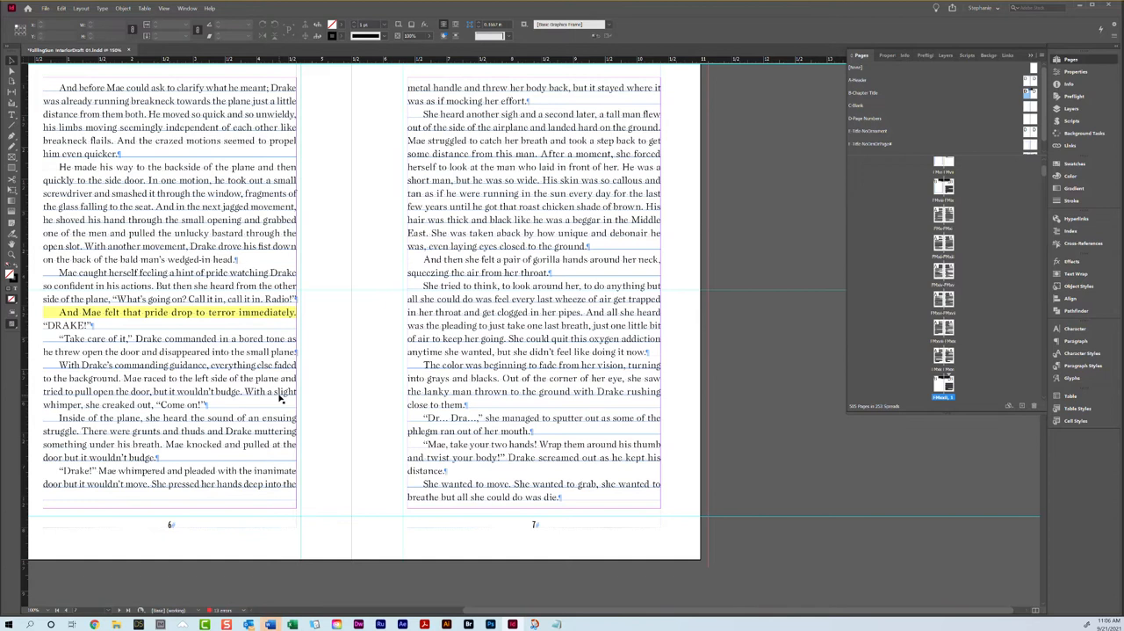
{"action": "scroll", "coordinate": [279, 398], "scroll_direction": "up", "scroll_amount": 1}
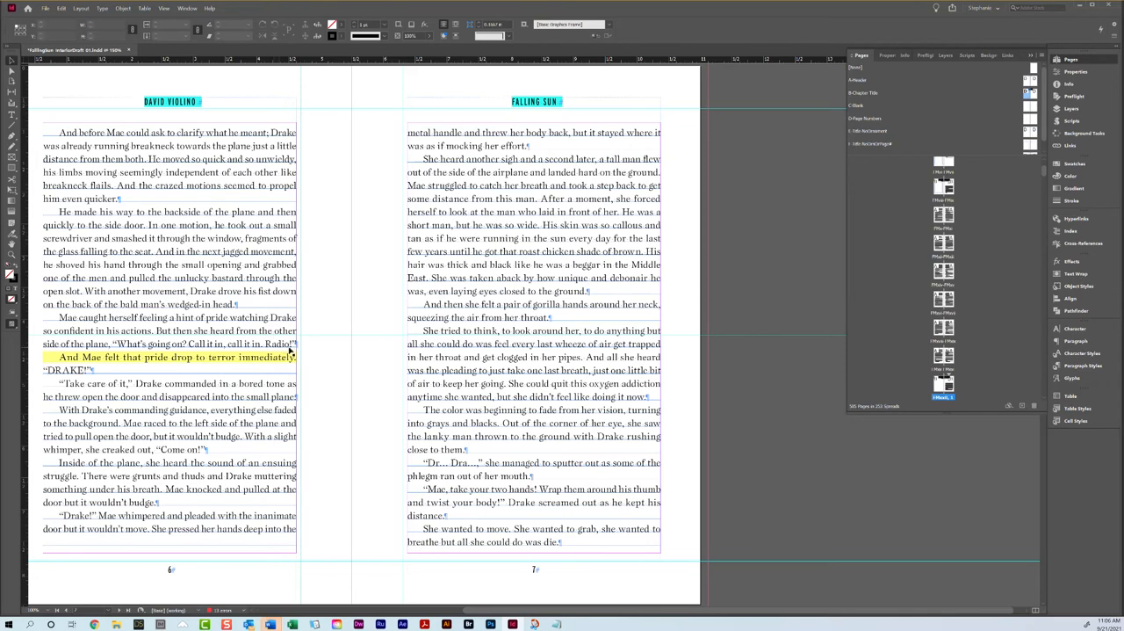
Step: Try a tracking of 20 on page 6's paragraph beginning "Mae caught herself", preview the spread without guides, and undo the change
{"action": "triple_click", "coordinate": [268, 332]}
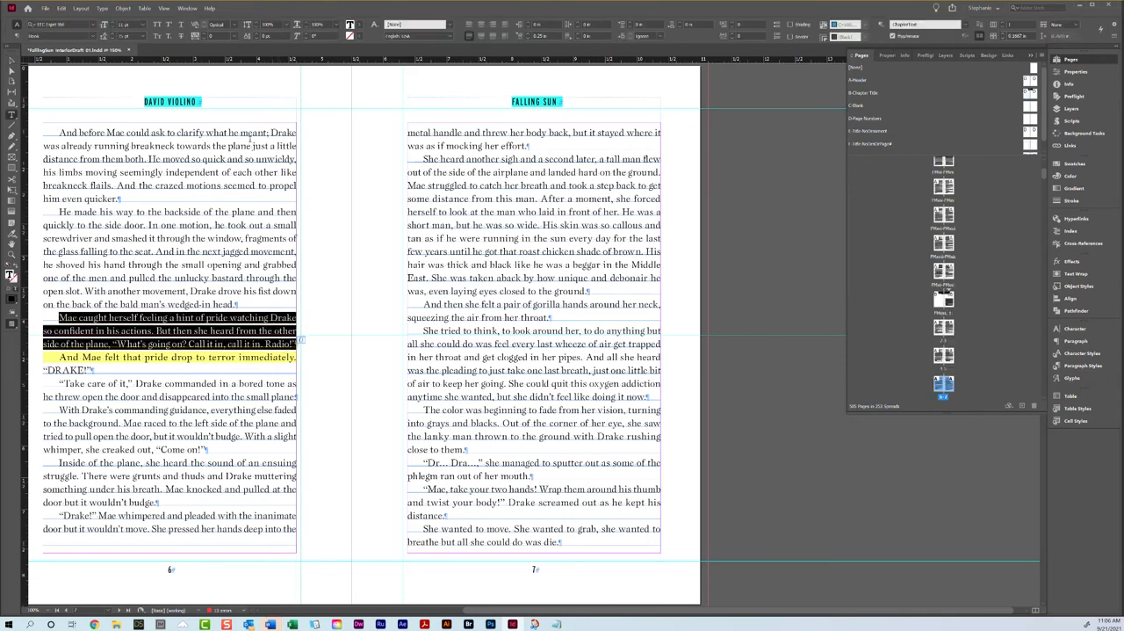
{"action": "left_click", "coordinate": [205, 34]}
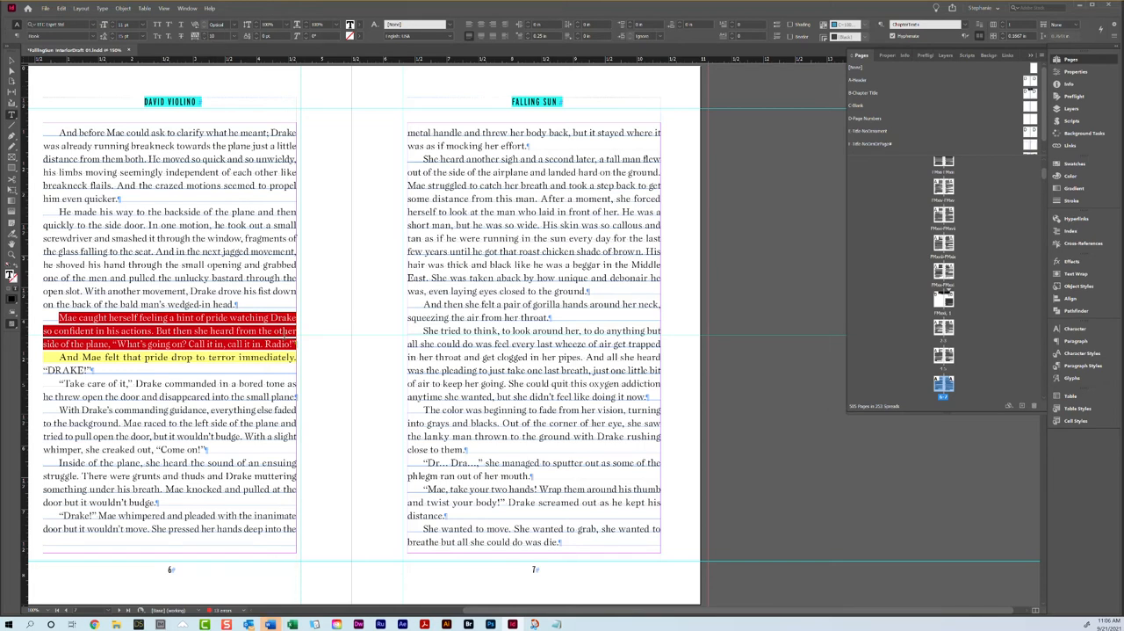
{"action": "left_click", "coordinate": [207, 37]}
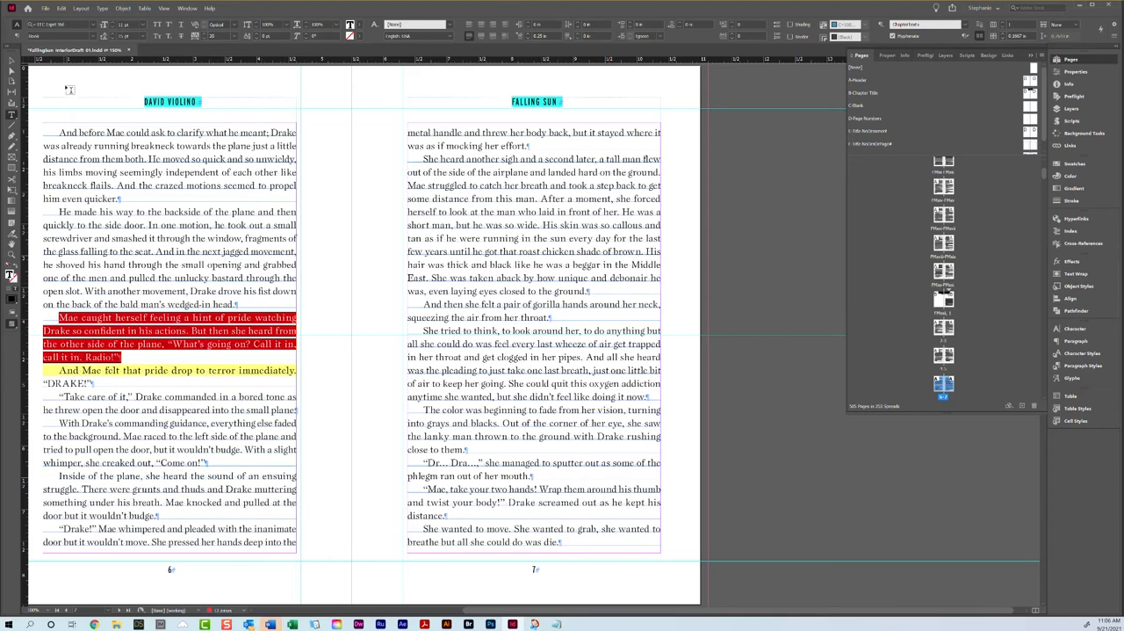
{"action": "left_click", "coordinate": [10, 62]}
{"action": "key", "text": "w"}
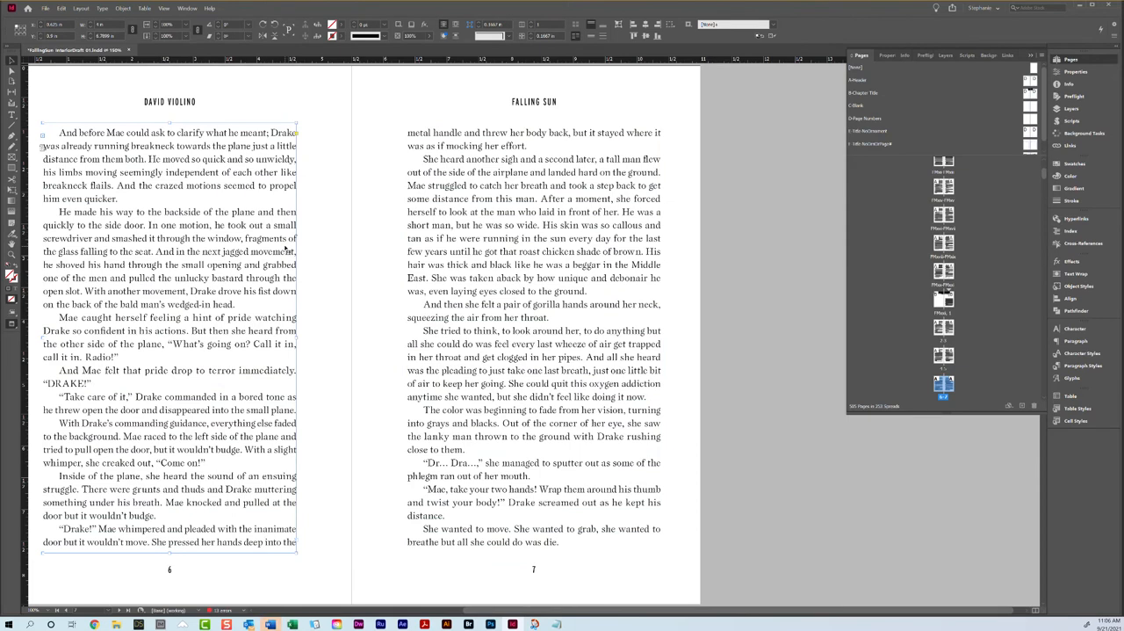
{"action": "key", "text": "w"}
{"action": "key", "text": "ctrl+z"}
Step: Try a tracking of 10 on page 6's paragraph beginning "He made his way" and undo it
{"action": "triple_click", "coordinate": [250, 251]}
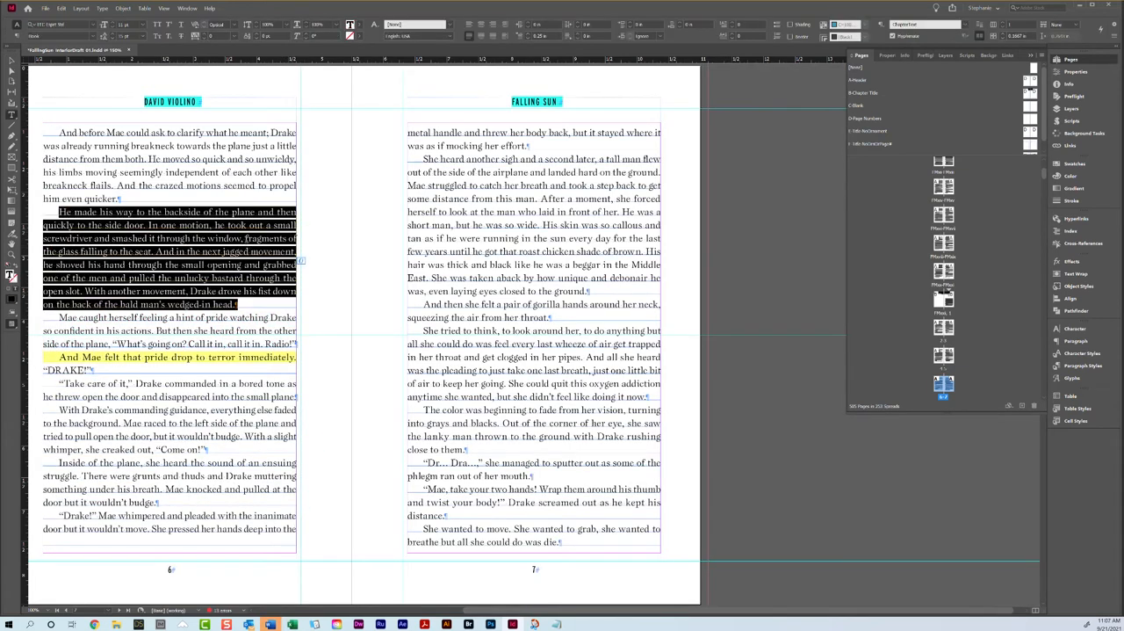
{"action": "left_click", "coordinate": [205, 35]}
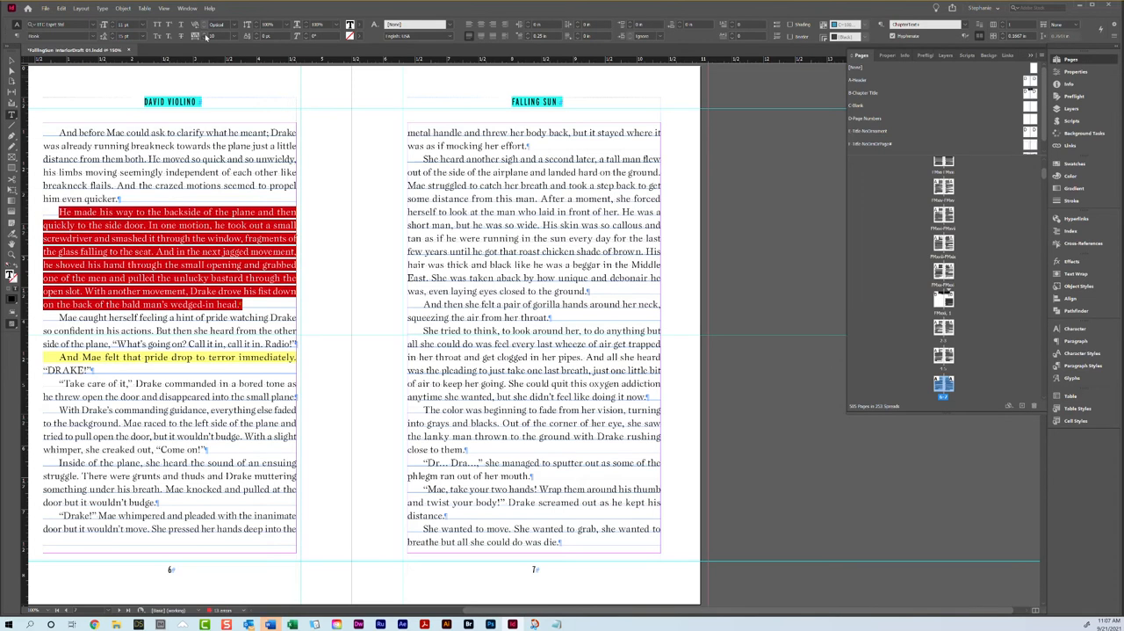
{"action": "key", "text": "ctrl+z"}
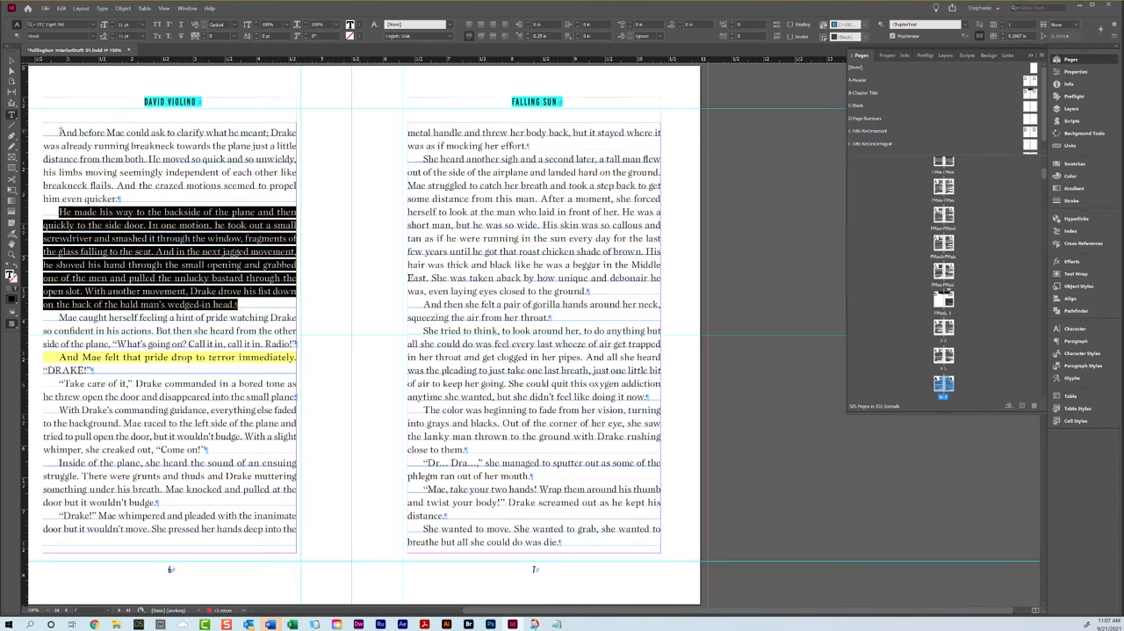
Step: Try a tracking of 10 on all text from the start of page 6 through page 7's second line, and undo it
{"action": "left_click", "coordinate": [61, 132]}
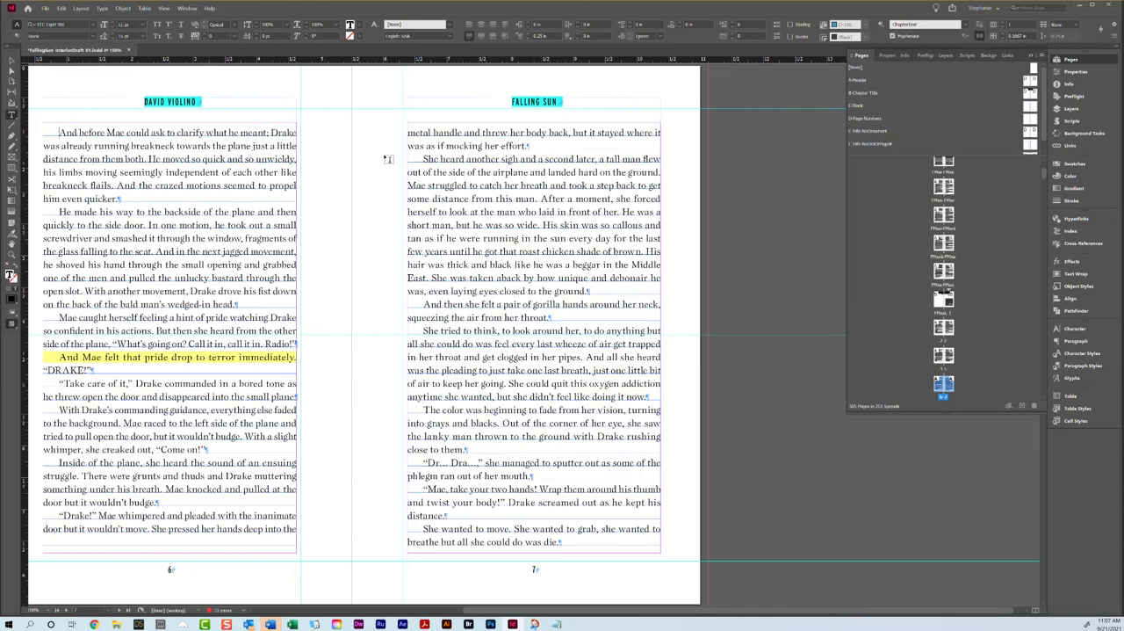
{"action": "left_click", "coordinate": [531, 143], "text": "shift"}
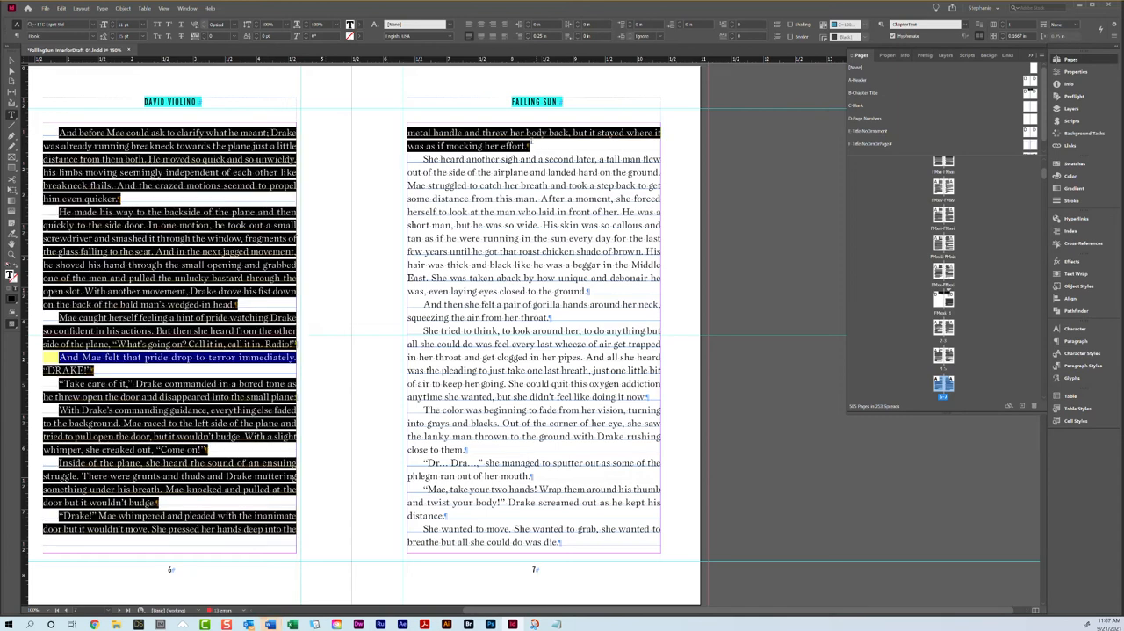
{"action": "left_click", "coordinate": [206, 34]}
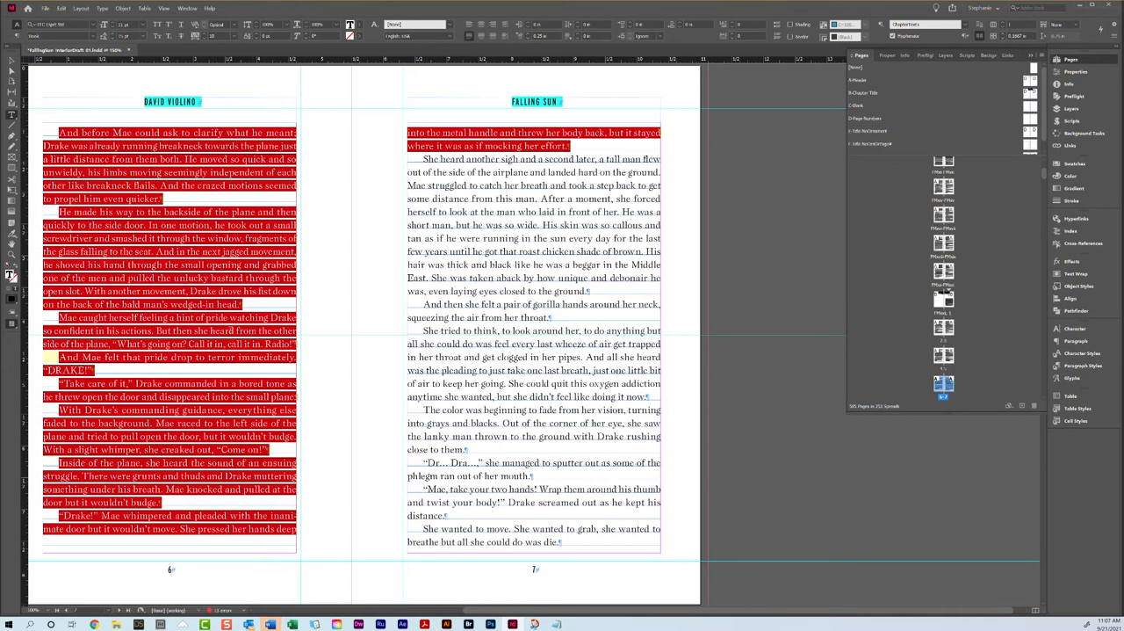
{"action": "key", "text": "ctrl+z"}
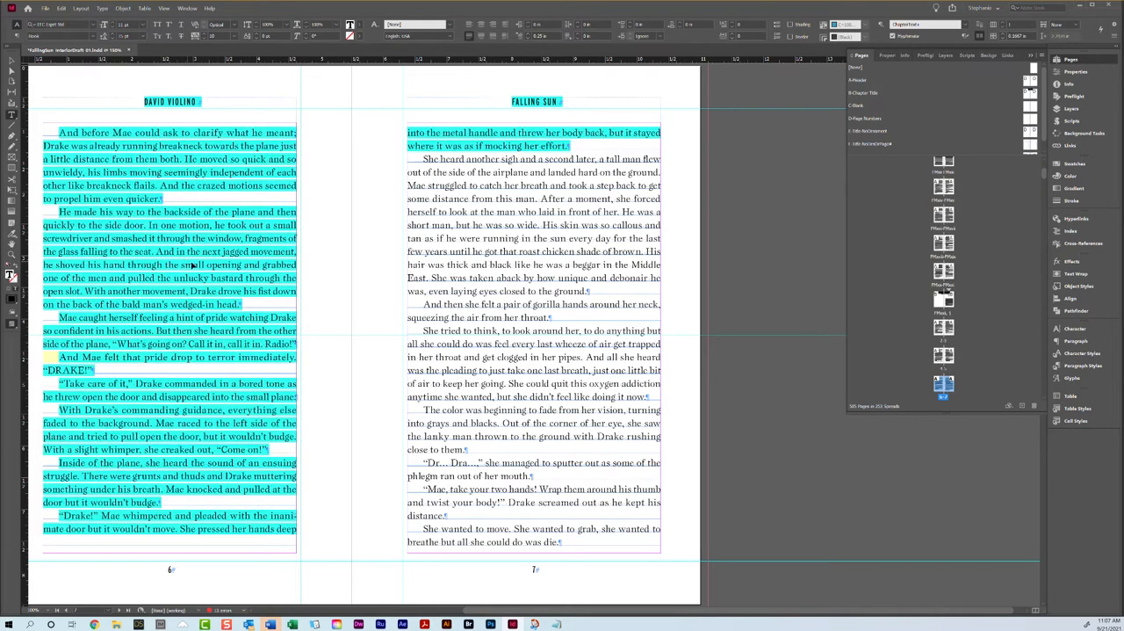
{"action": "left_click", "coordinate": [193, 312]}
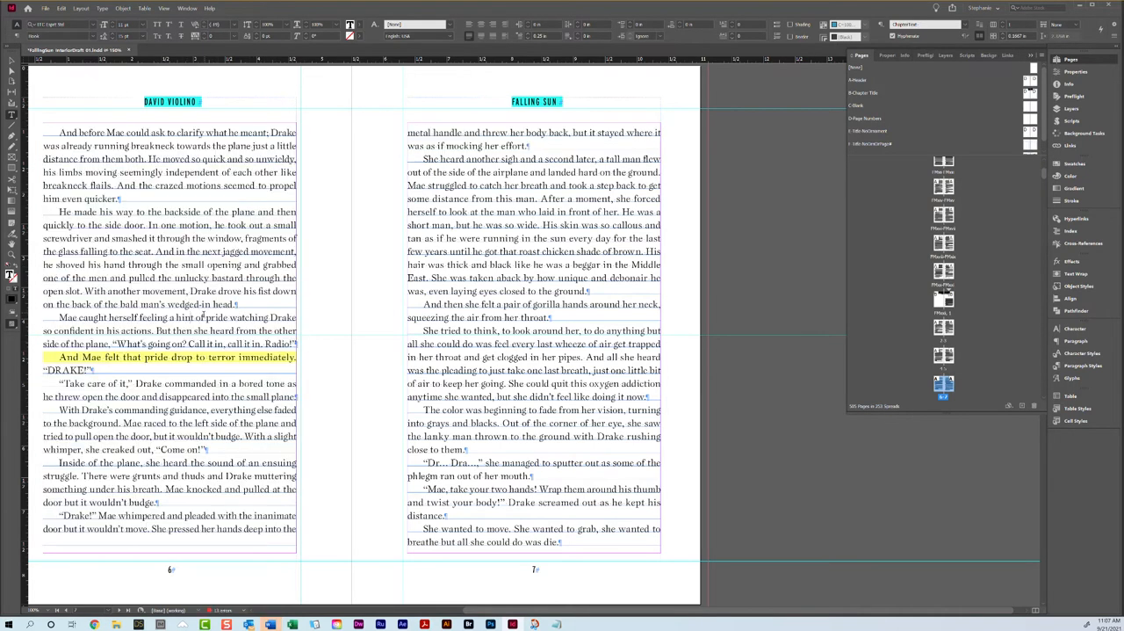
Step: Set the tracking of the paragraph beginning "Mae caught herself feeling a hint of pride" on page 6 to 12
{"action": "triple_click", "coordinate": [203, 315]}
{"action": "left_click", "coordinate": [314, 333]}
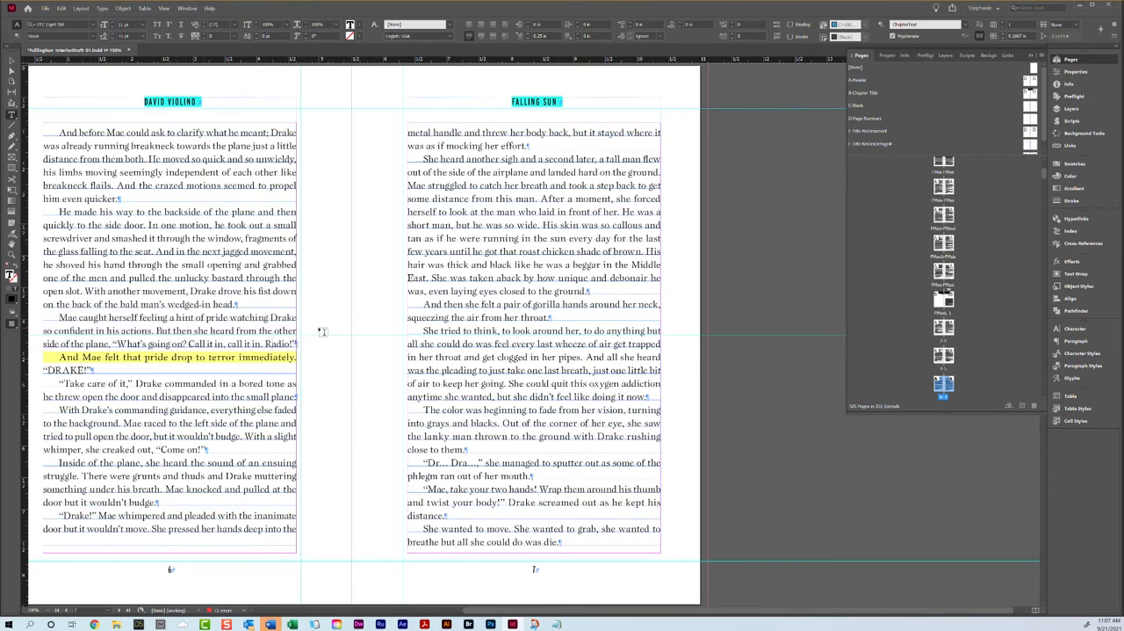
{"action": "triple_click", "coordinate": [255, 330]}
{"action": "left_click", "coordinate": [195, 37]}
{"action": "type", "text": "12"}
{"action": "key", "text": "Return"}
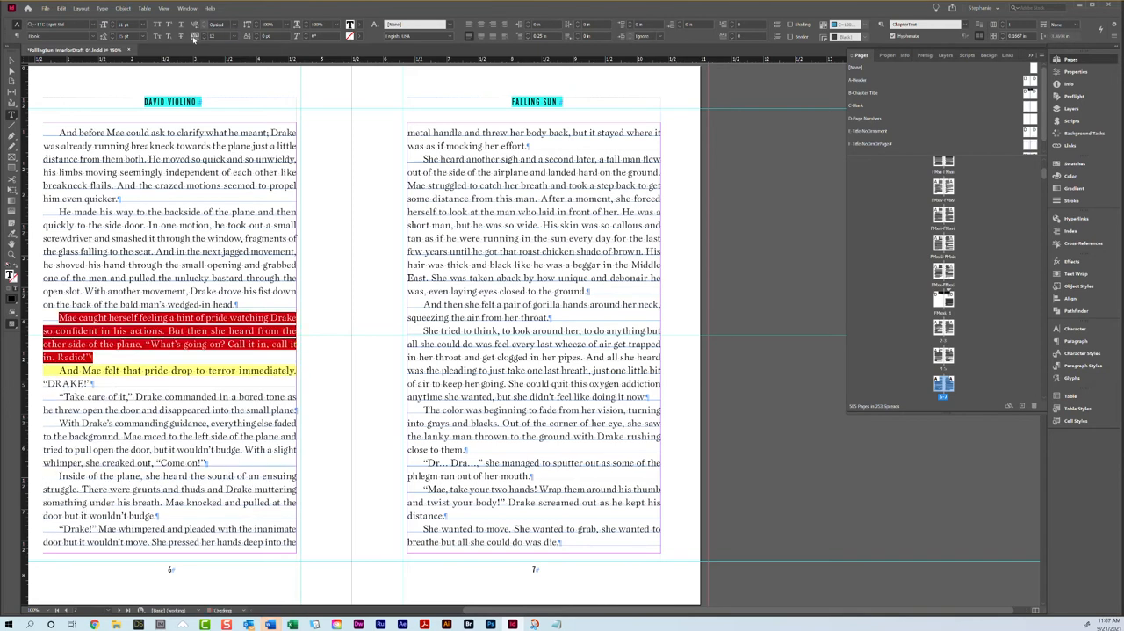
{"action": "left_click", "coordinate": [250, 303]}
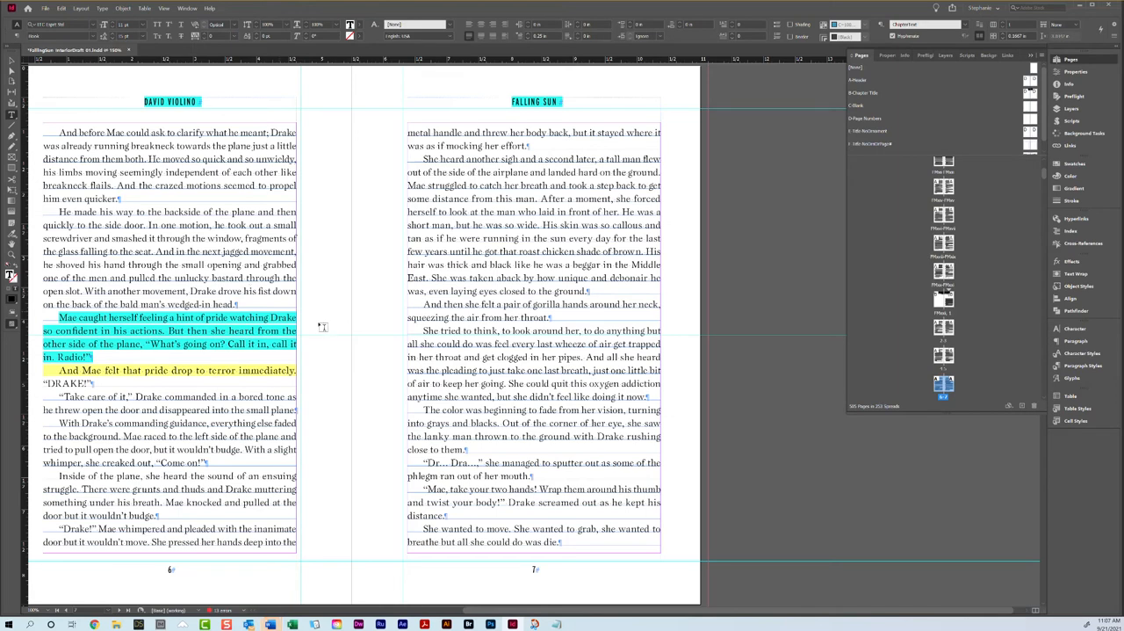
Step: Check the facing pages from page 8 through the Chapter 5 opener for uneven bottoms and stranded chapter endings
{"action": "scroll", "coordinate": [341, 397], "scroll_direction": "down", "scroll_amount": 10}
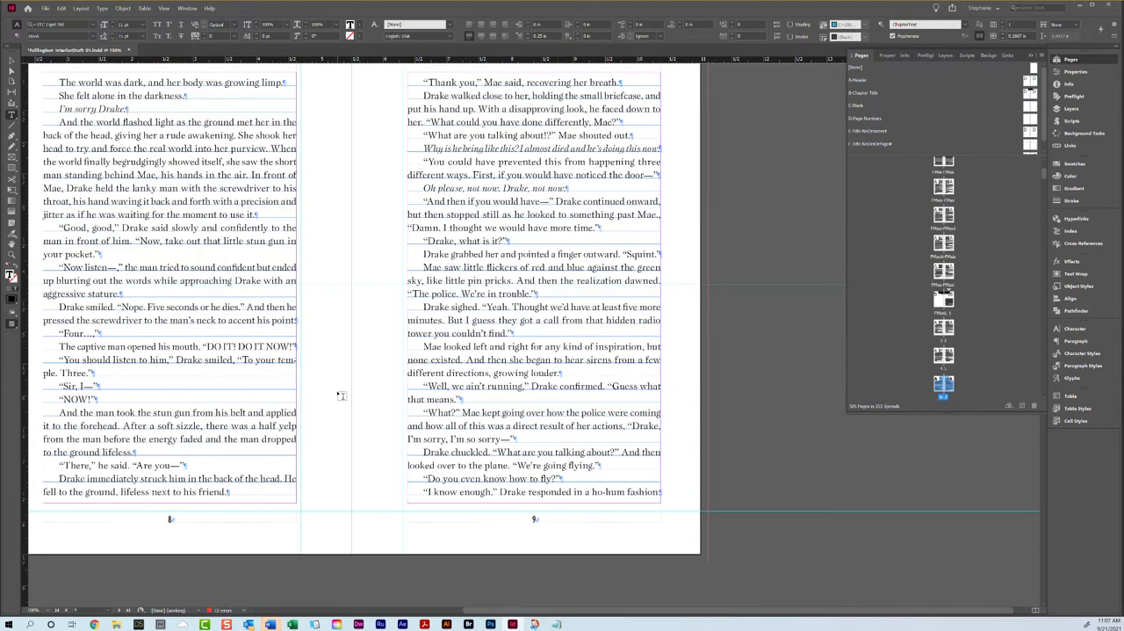
{"action": "scroll", "coordinate": [314, 395], "scroll_direction": "up", "scroll_amount": 2}
{"action": "scroll", "coordinate": [369, 431], "scroll_direction": "down", "scroll_amount": 5}
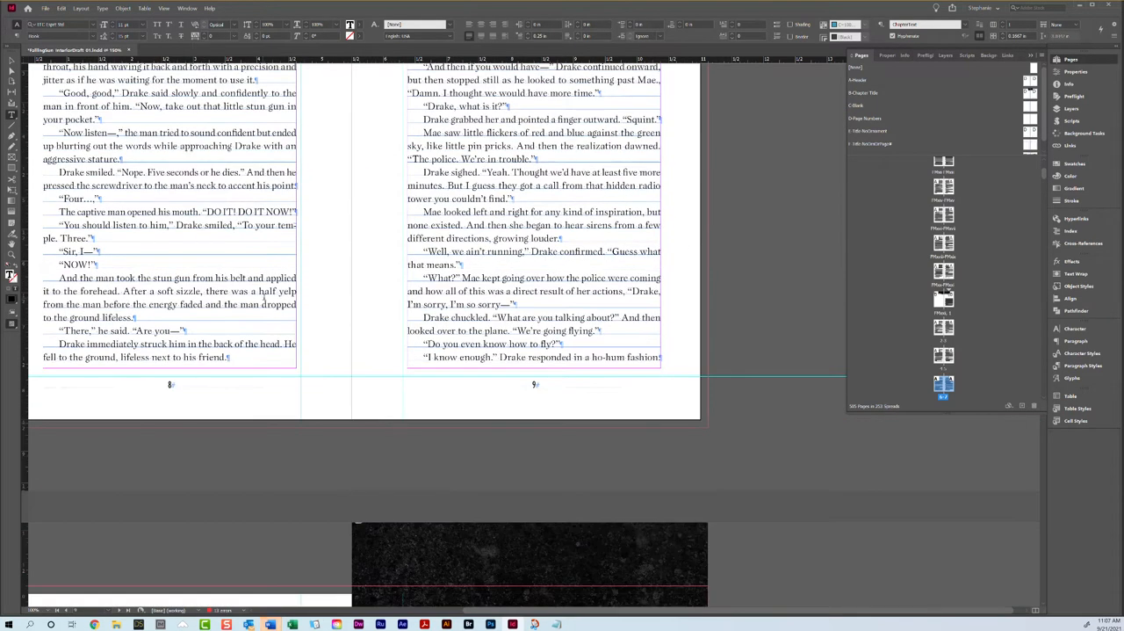
{"action": "scroll", "coordinate": [403, 460], "scroll_direction": "down", "scroll_amount": 5}
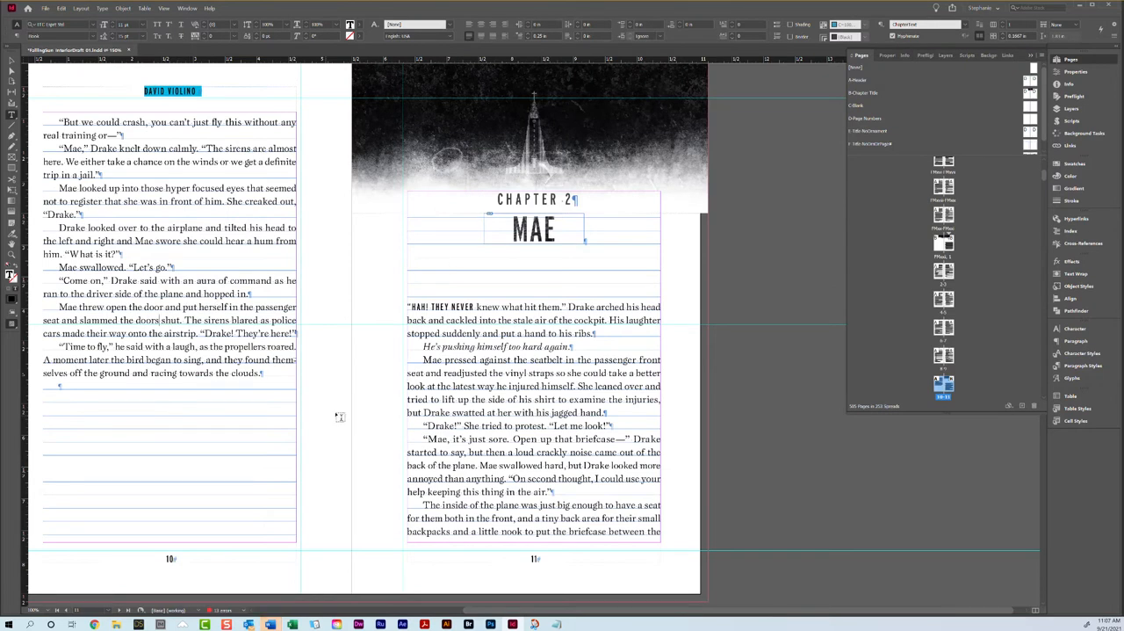
{"action": "left_click", "coordinate": [466, 332]}
{"action": "scroll", "coordinate": [444, 298], "scroll_direction": "down", "scroll_amount": 10}
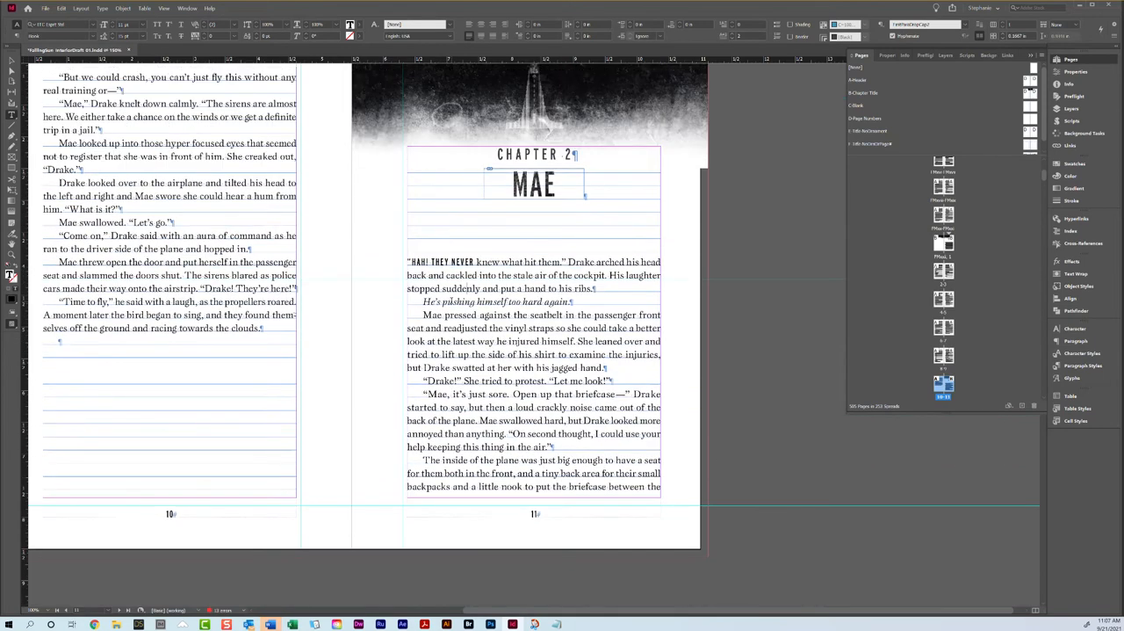
{"action": "scroll", "coordinate": [451, 300], "scroll_direction": "down", "scroll_amount": 6}
{"action": "scroll", "coordinate": [453, 298], "scroll_direction": "up", "scroll_amount": 3}
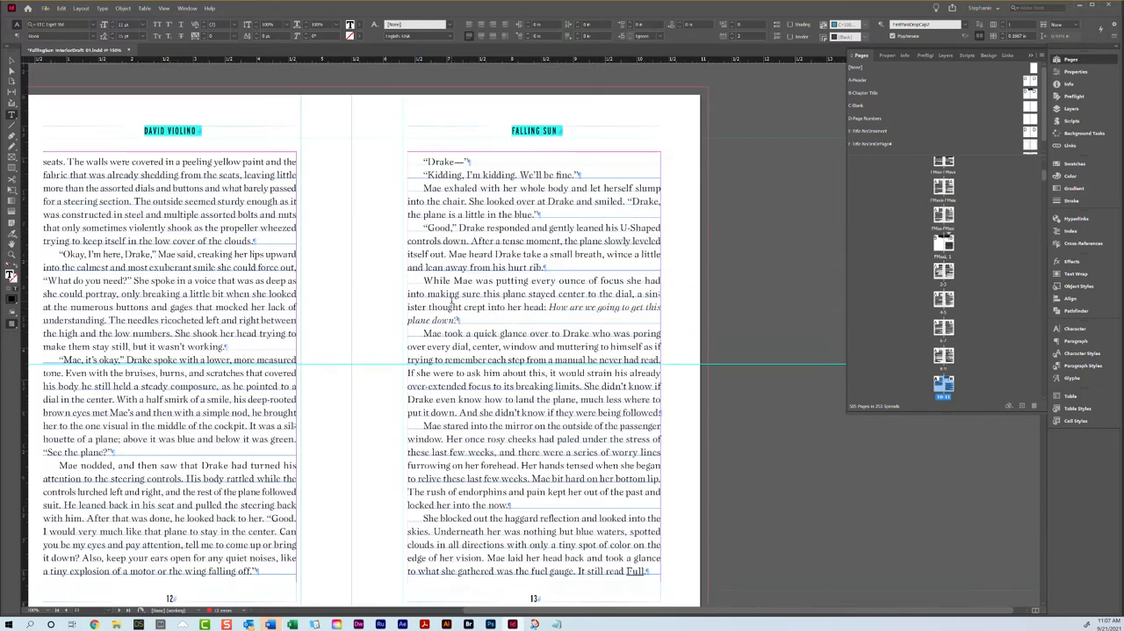
{"action": "scroll", "coordinate": [411, 410], "scroll_direction": "down", "scroll_amount": 14}
{"action": "scroll", "coordinate": [445, 424], "scroll_direction": "up", "scroll_amount": 1}
{"action": "scroll", "coordinate": [445, 424], "scroll_direction": "down", "scroll_amount": 10}
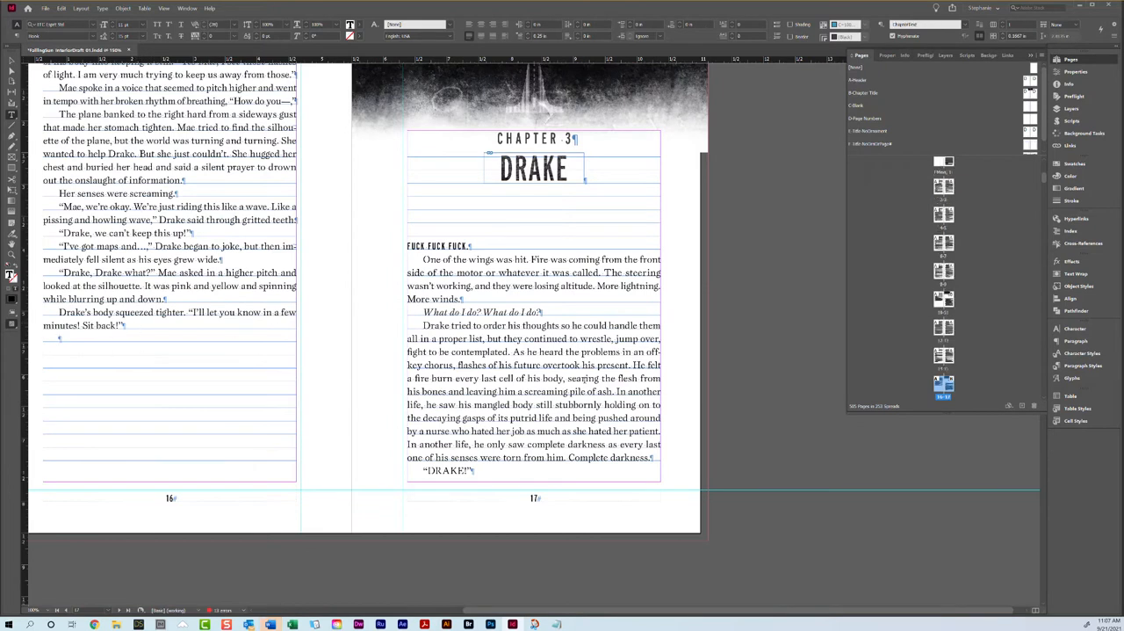
{"action": "scroll", "coordinate": [584, 380], "scroll_direction": "down", "scroll_amount": 5}
{"action": "scroll", "coordinate": [584, 379], "scroll_direction": "down", "scroll_amount": 5}
{"action": "scroll", "coordinate": [284, 410], "scroll_direction": "up", "scroll_amount": 2}
{"action": "scroll", "coordinate": [466, 412], "scroll_direction": "down", "scroll_amount": 9}
{"action": "scroll", "coordinate": [467, 412], "scroll_direction": "up", "scroll_amount": 10}
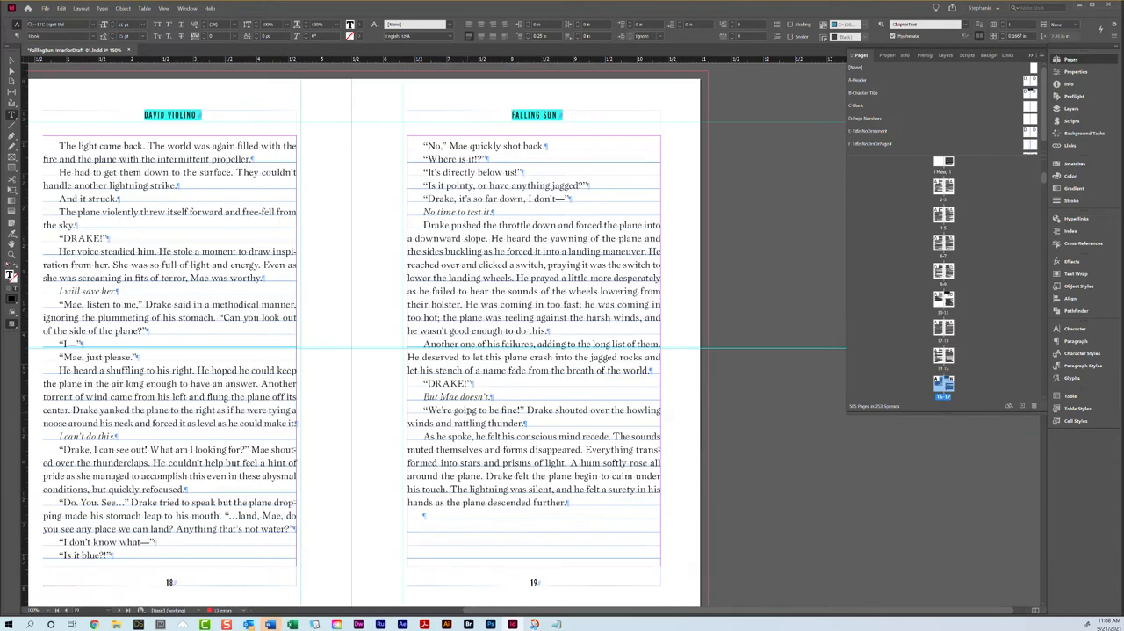
{"action": "scroll", "coordinate": [467, 355], "scroll_direction": "down", "scroll_amount": 10}
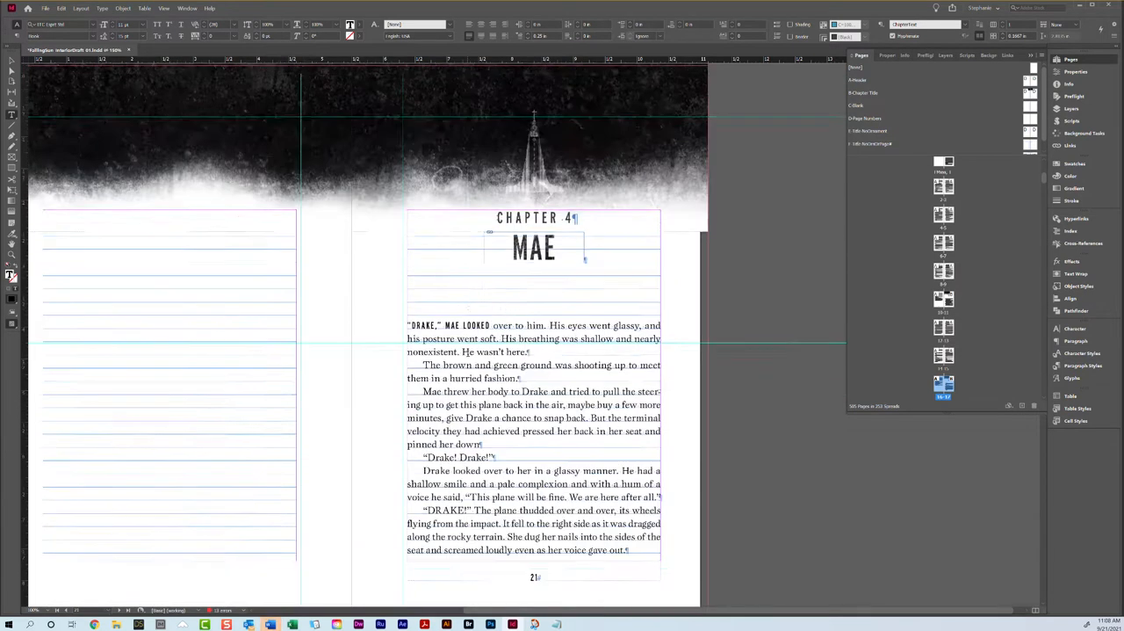
{"action": "scroll", "coordinate": [466, 348], "scroll_direction": "down", "scroll_amount": 6}
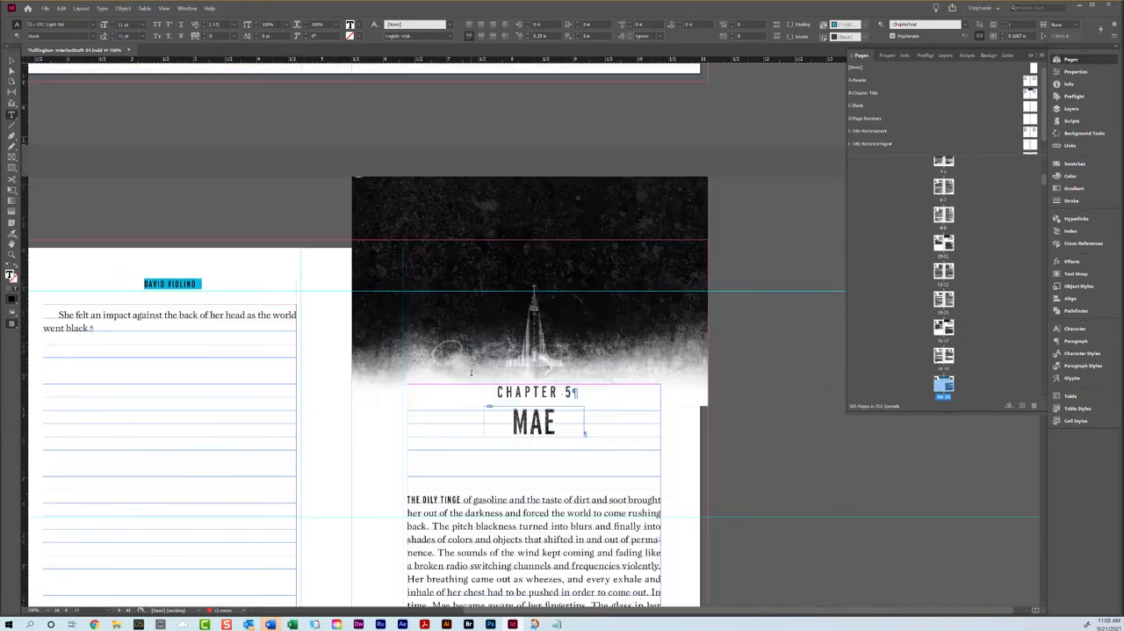
Step: Examine the two-line closing paragraph of Chapter 4 on page 22 and the paragraphs on page 21 that precede it
{"action": "scroll", "coordinate": [300, 292], "scroll_direction": "up", "scroll_amount": 1}
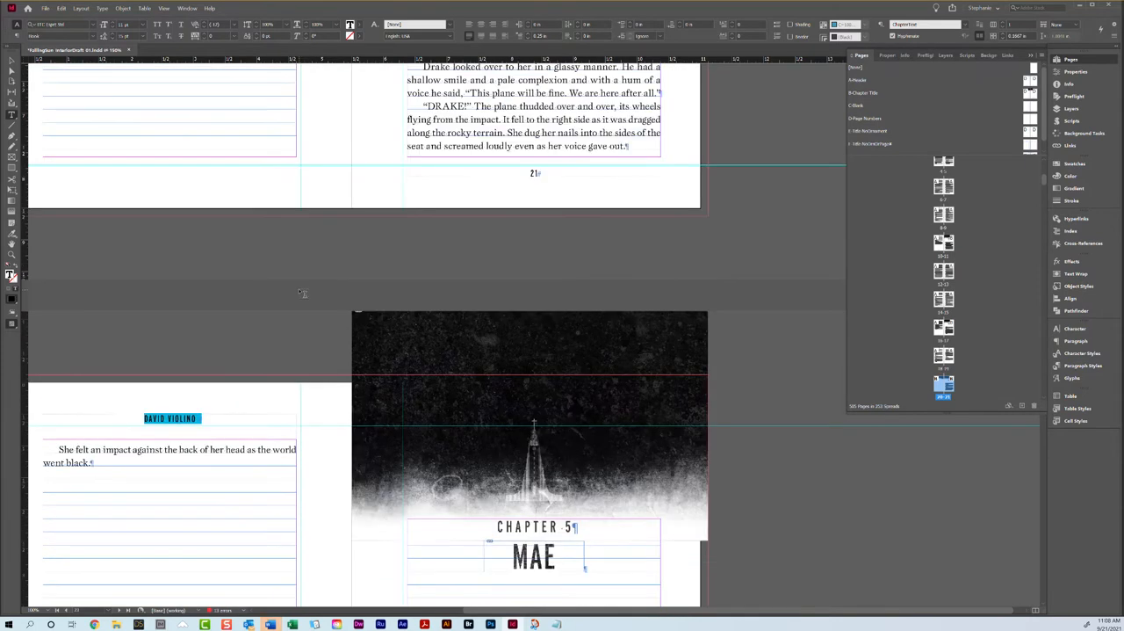
{"action": "scroll", "coordinate": [302, 293], "scroll_direction": "up", "scroll_amount": 1}
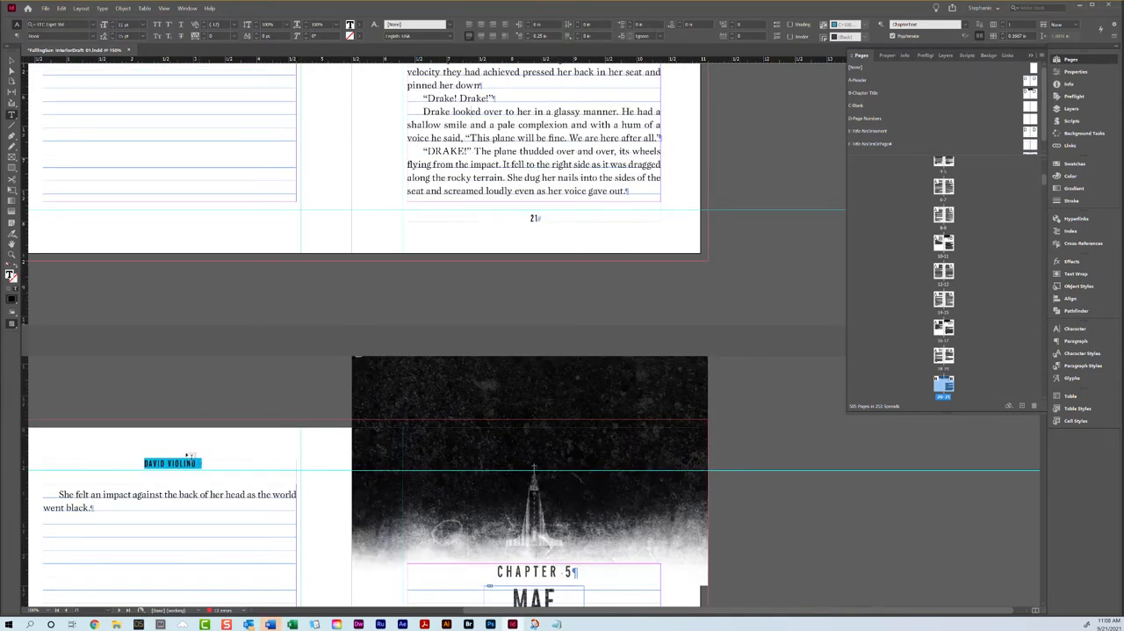
{"action": "triple_click", "coordinate": [83, 495]}
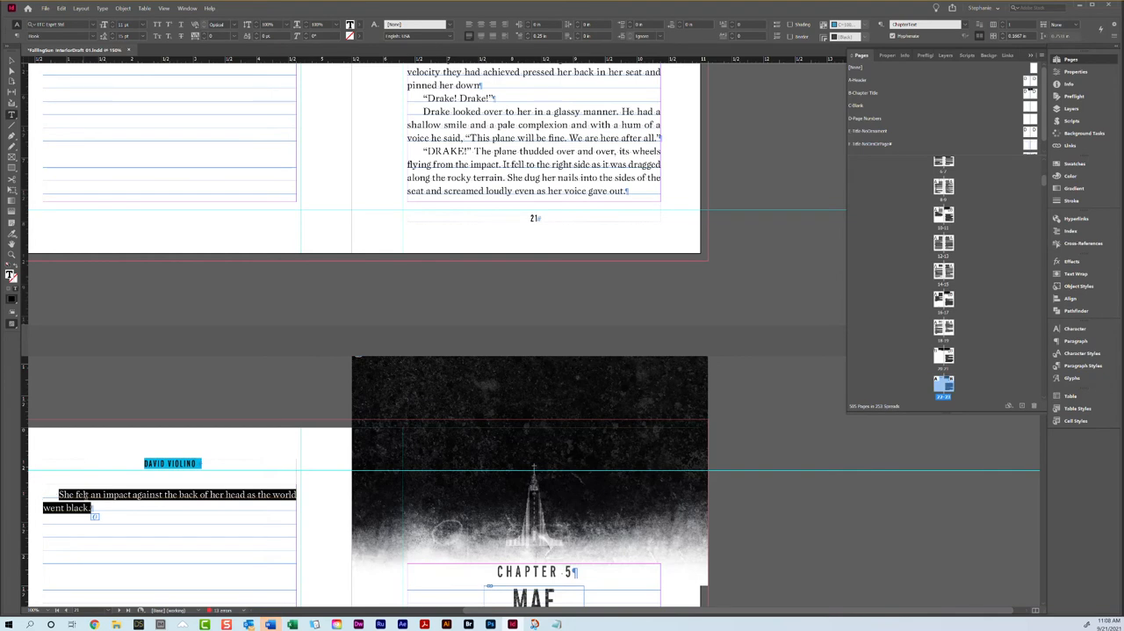
{"action": "left_click", "coordinate": [109, 498]}
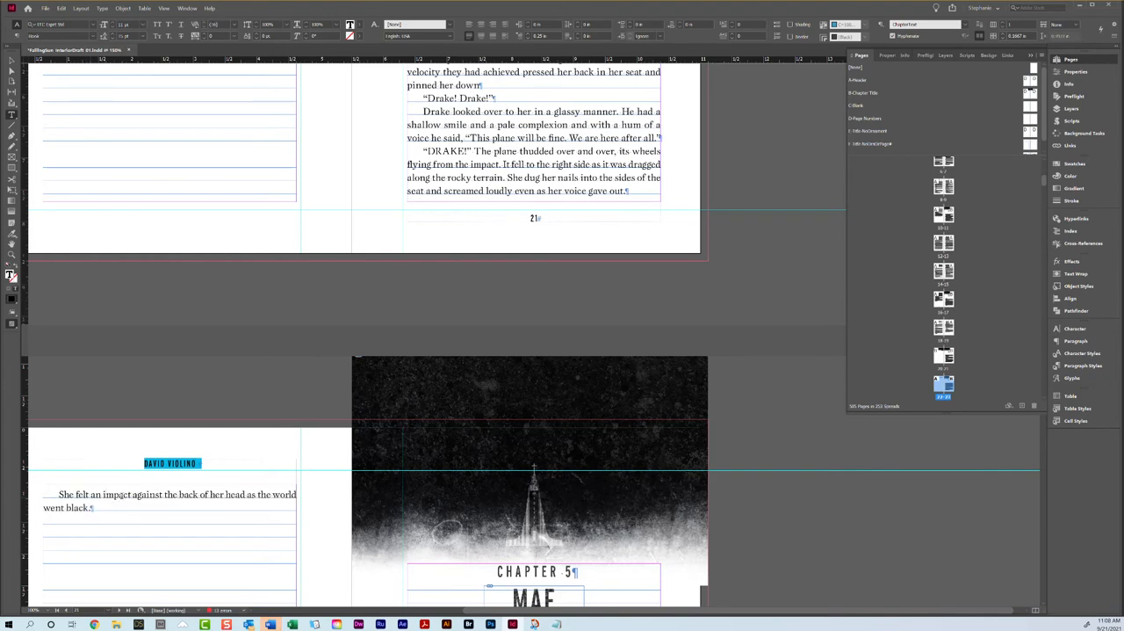
{"action": "triple_click", "coordinate": [47, 494]}
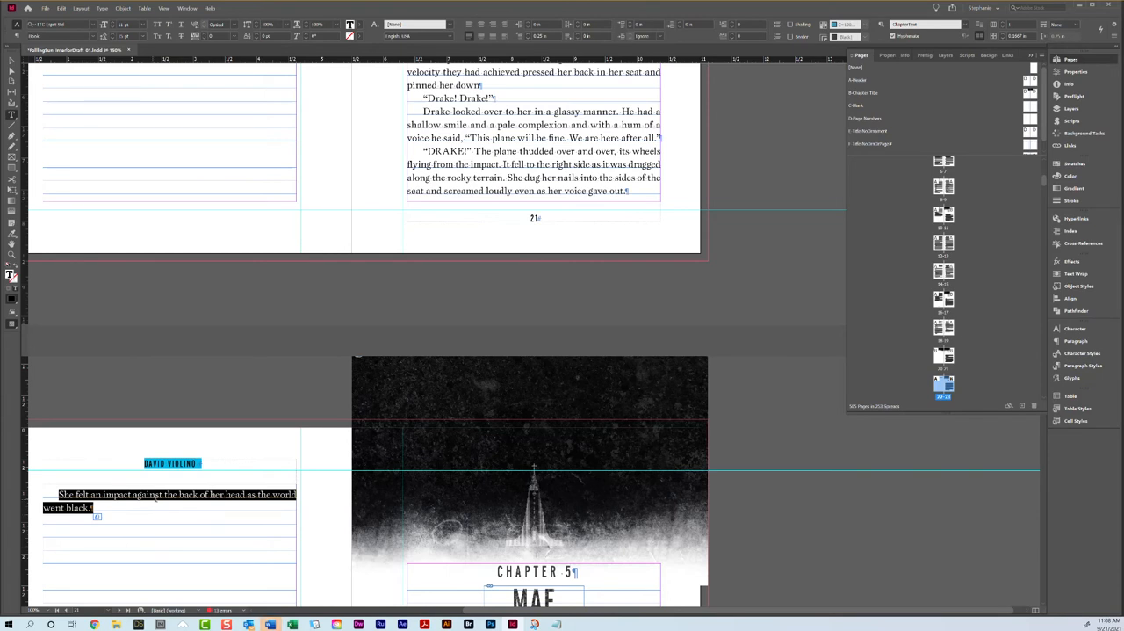
{"action": "left_click", "coordinate": [120, 523]}
{"action": "triple_click", "coordinate": [107, 497]}
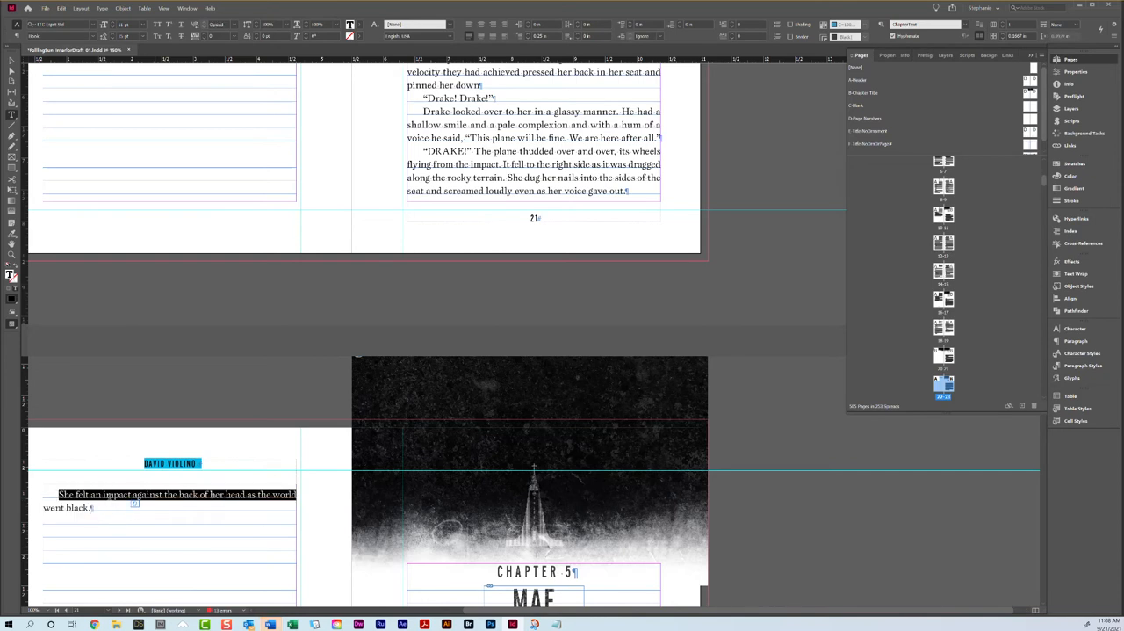
{"action": "left_click", "coordinate": [107, 497]}
{"action": "scroll", "coordinate": [431, 355], "scroll_direction": "up", "scroll_amount": 3}
{"action": "scroll", "coordinate": [429, 354], "scroll_direction": "up", "scroll_amount": 2}
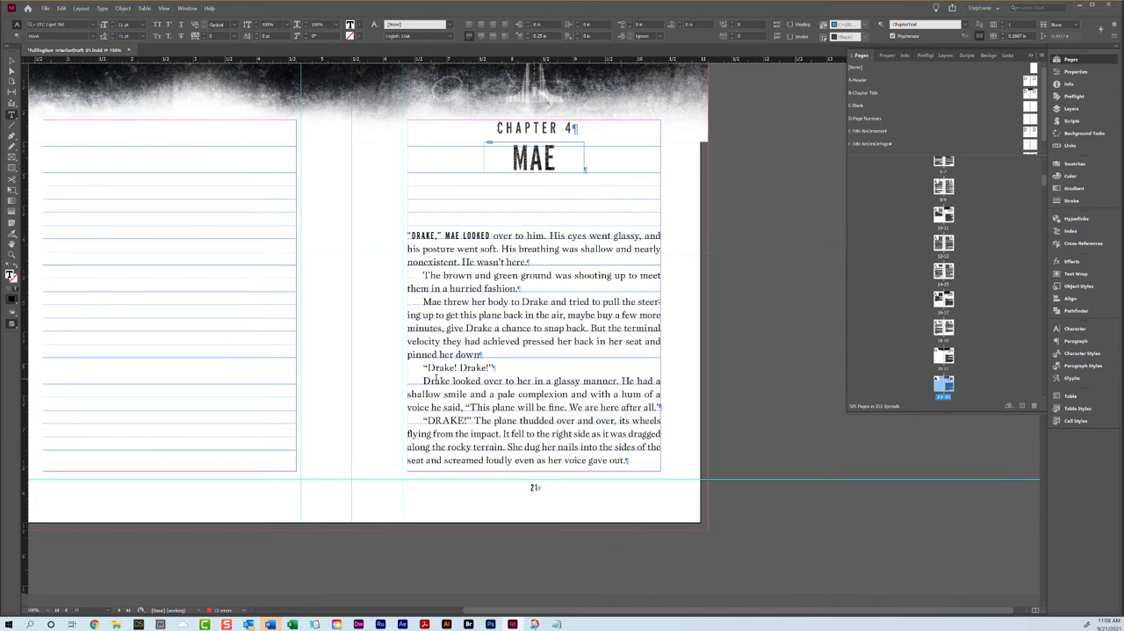
{"action": "scroll", "coordinate": [436, 378], "scroll_direction": "up", "scroll_amount": 4}
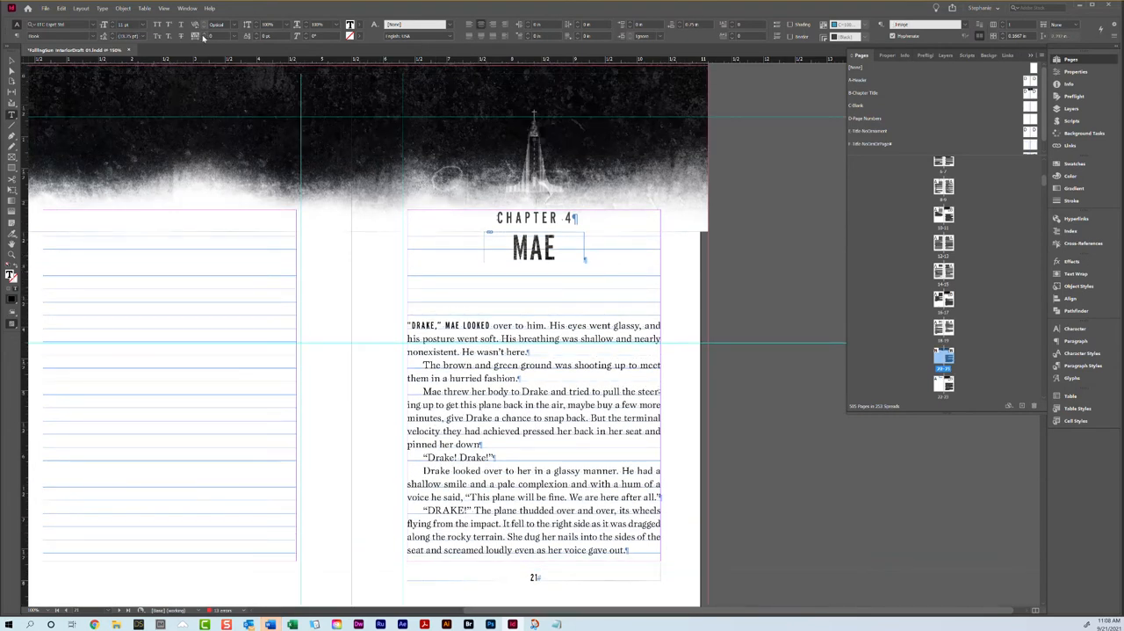
Step: Try a tracking of 20 on the paragraph beginning "Drake looked over to her" on page 21, and undo it
{"action": "left_click", "coordinate": [15, 35]}
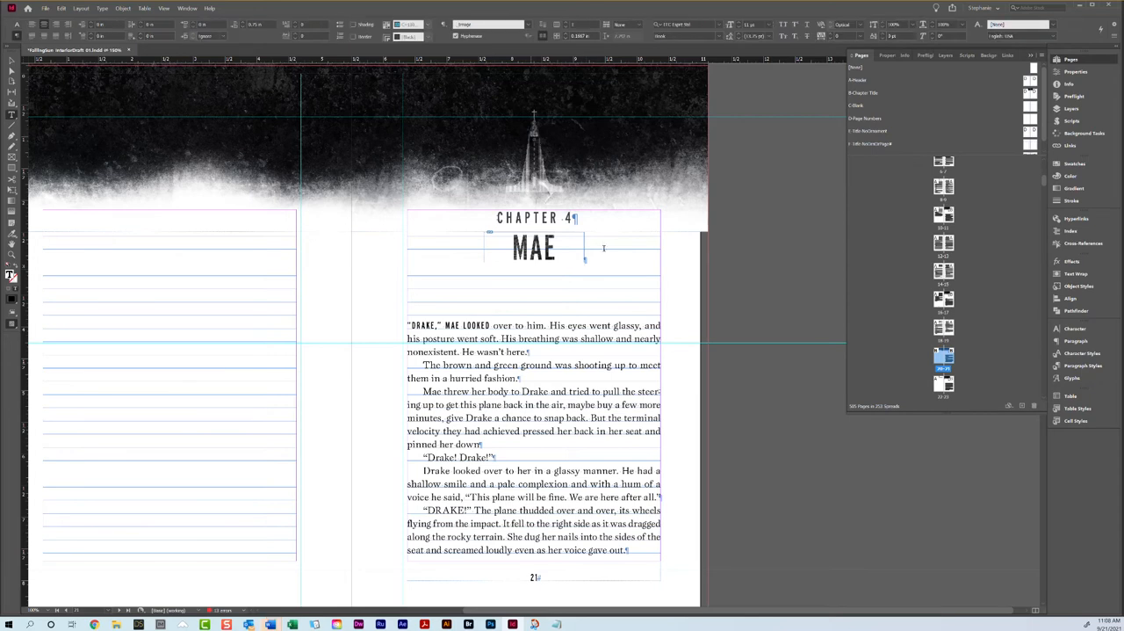
{"action": "scroll", "coordinate": [604, 249], "scroll_direction": "down", "scroll_amount": 4}
{"action": "double_click", "coordinate": [585, 421]}
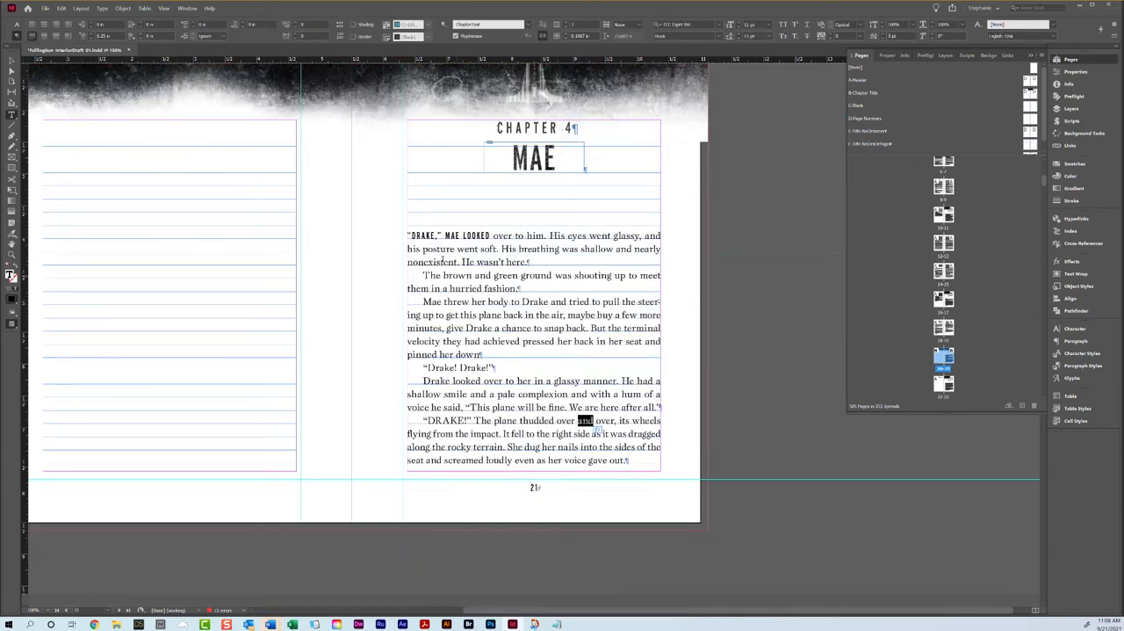
{"action": "left_click", "coordinate": [521, 396]}
{"action": "triple_click", "coordinate": [519, 395]}
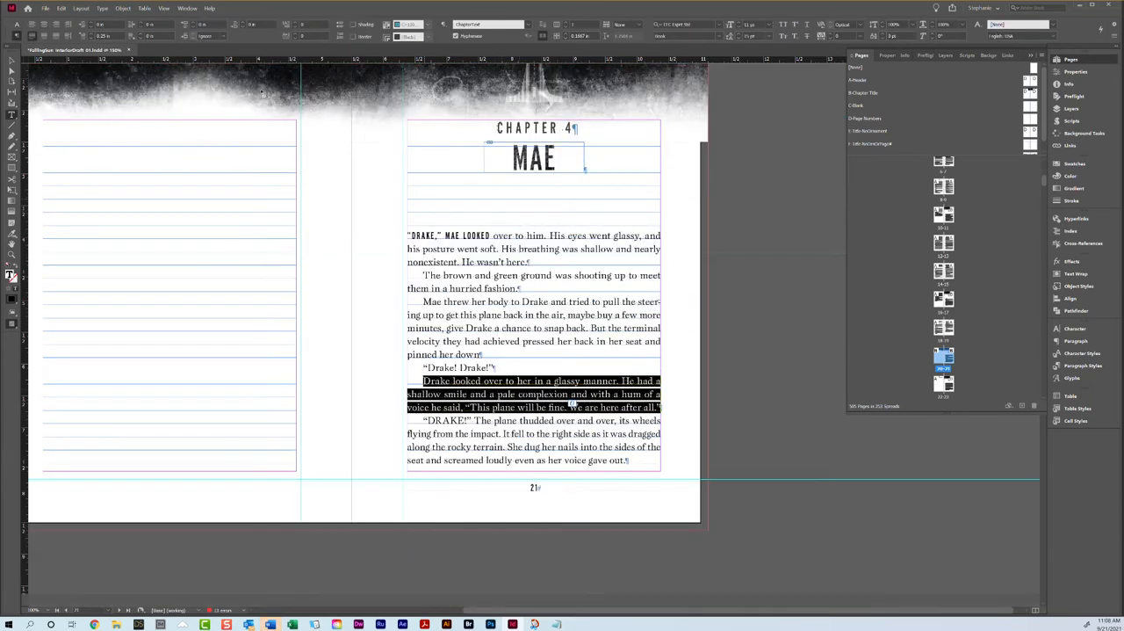
{"action": "left_click", "coordinate": [17, 24]}
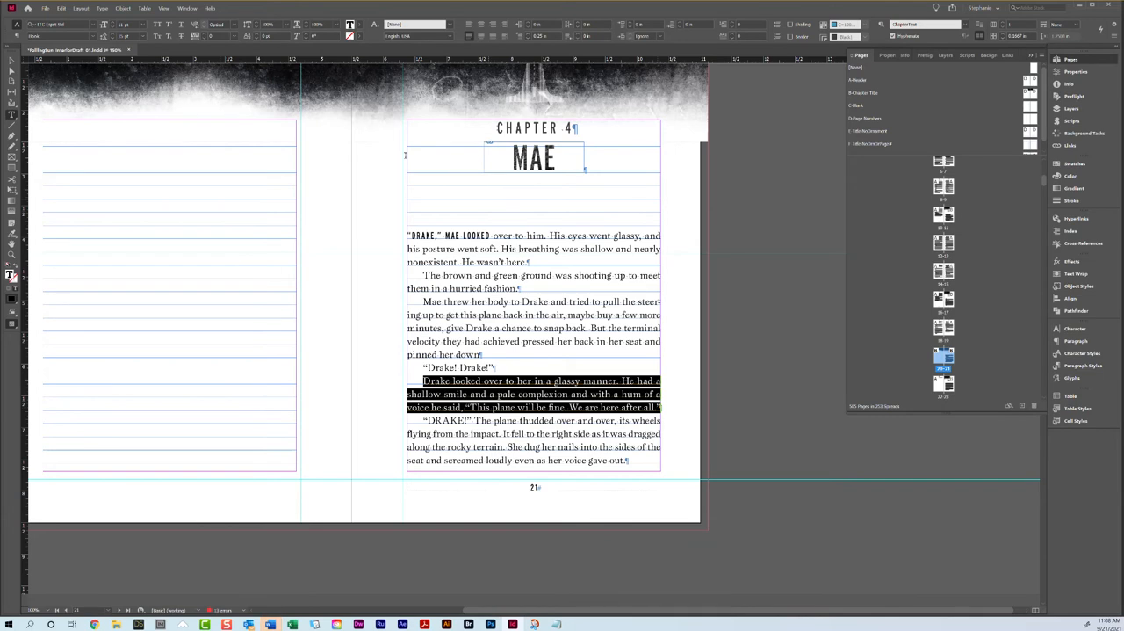
{"action": "left_click", "coordinate": [203, 38]}
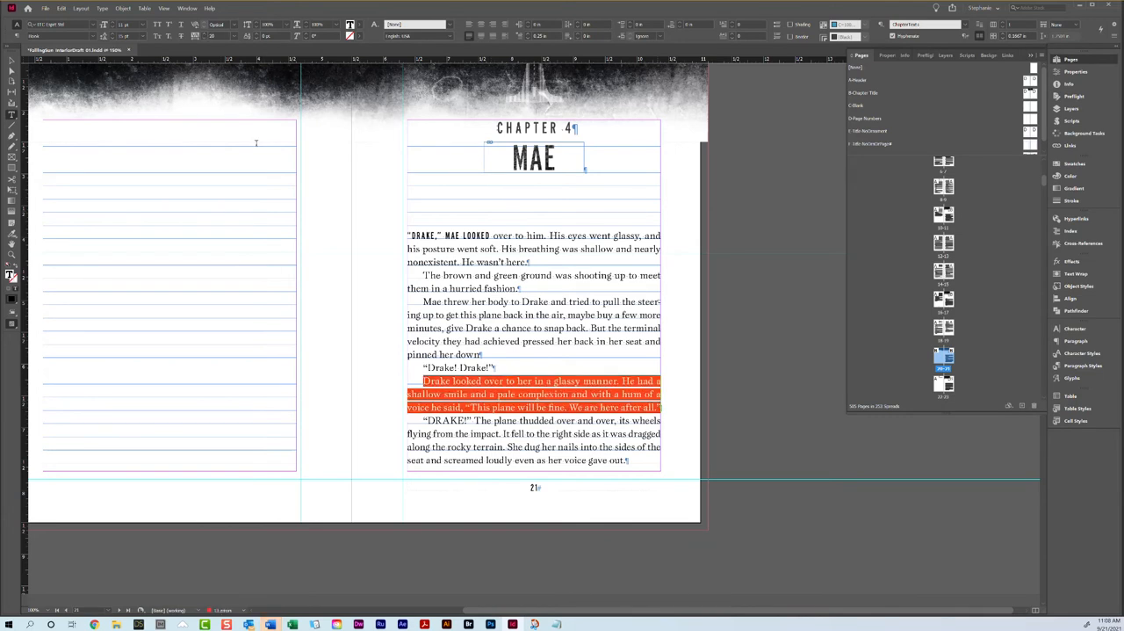
{"action": "key", "text": "Return"}
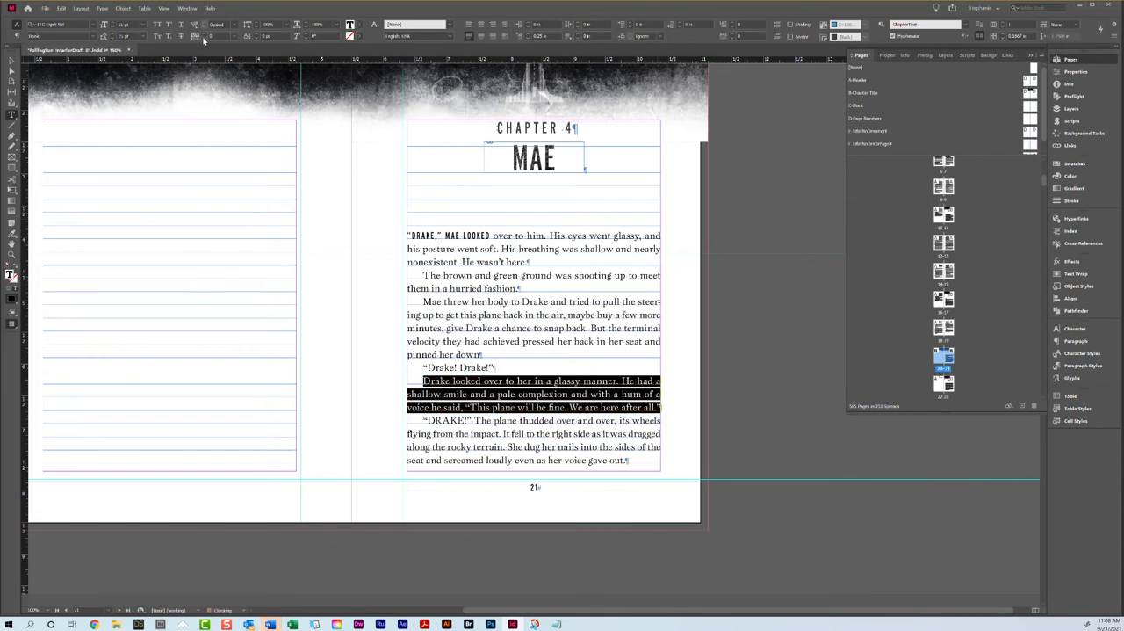
{"action": "left_click", "coordinate": [612, 368]}
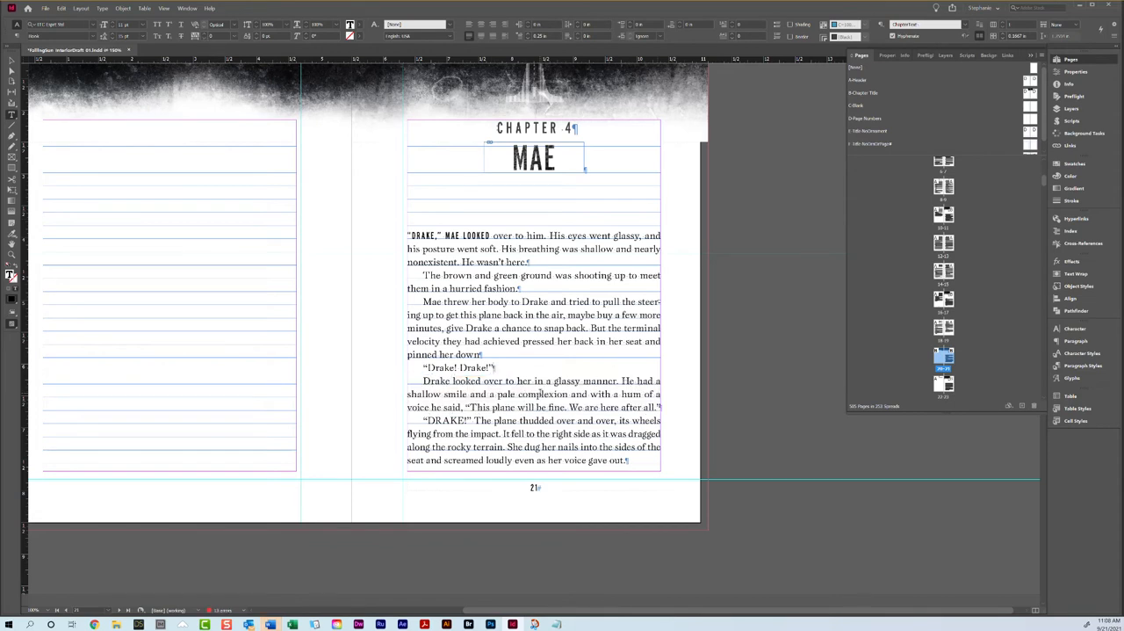
{"action": "triple_click", "coordinate": [542, 394]}
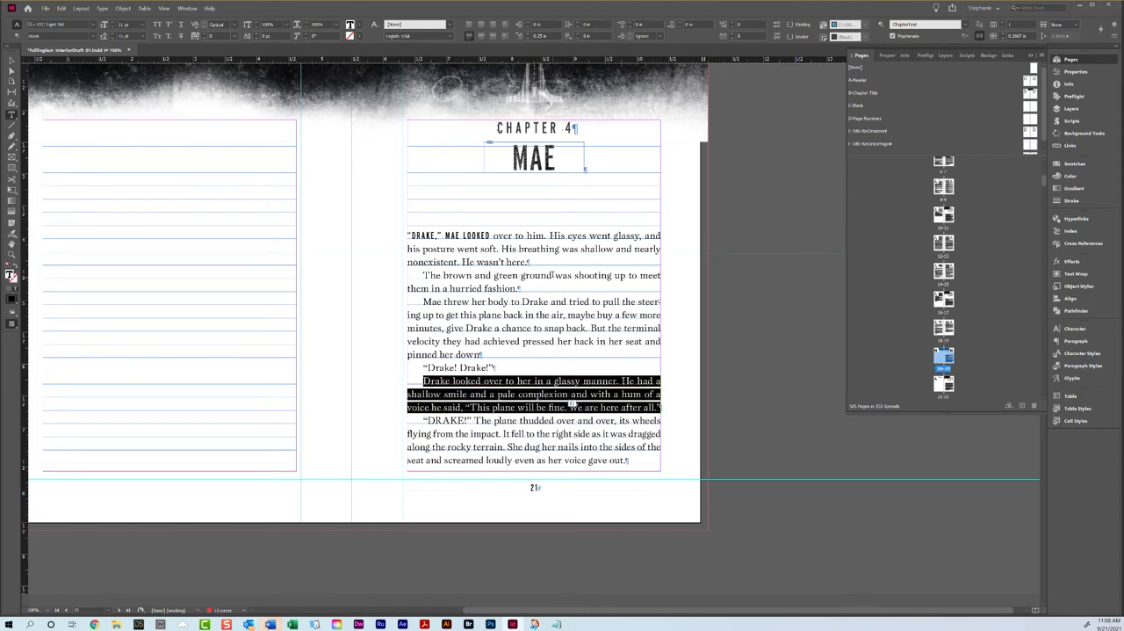
Step: Set the space after the Chapter 4 "MAE" title paragraph to 0.875 in and check the chapter's closing lines on page 22
{"action": "left_click", "coordinate": [612, 156]}
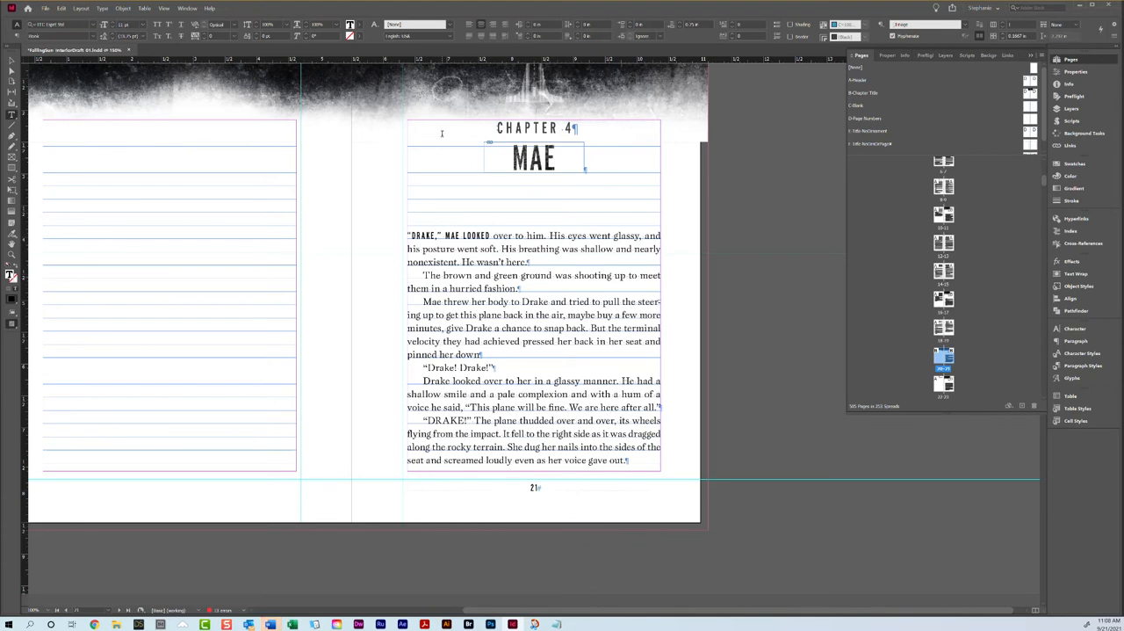
{"action": "left_click", "coordinate": [15, 36]}
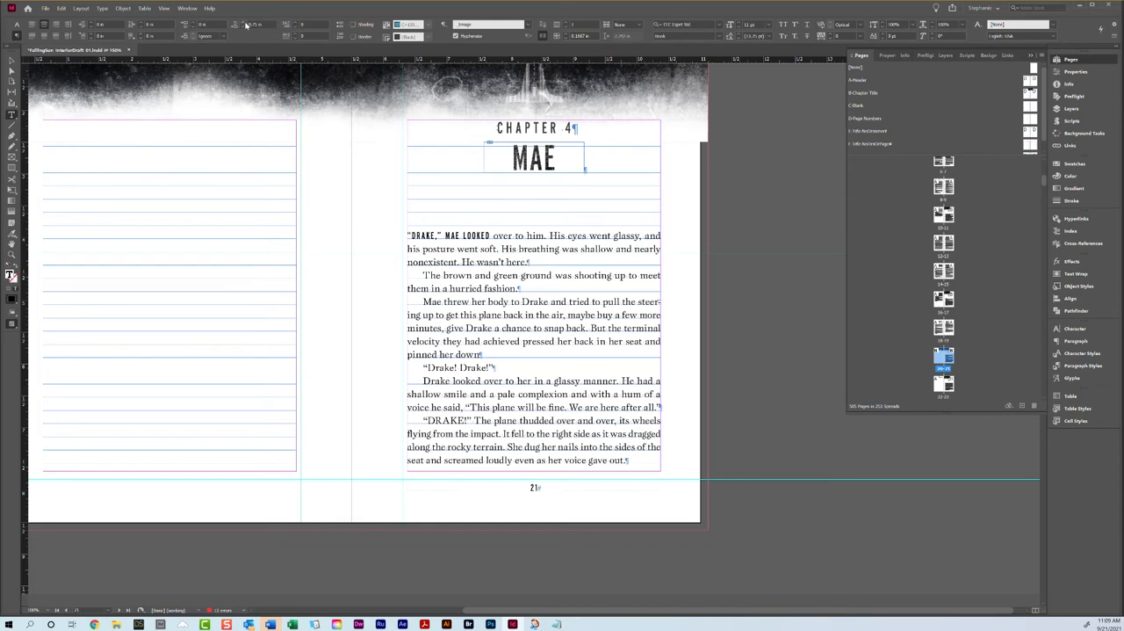
{"action": "left_click", "coordinate": [246, 25]}
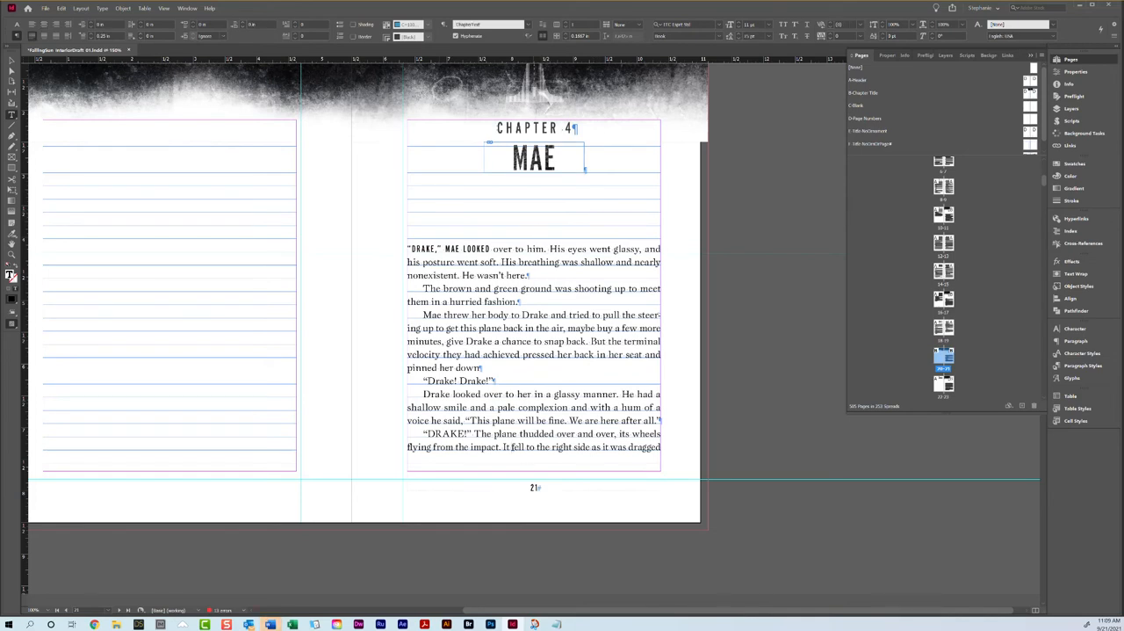
{"action": "scroll", "coordinate": [164, 410], "scroll_direction": "down", "scroll_amount": 5}
{"action": "scroll", "coordinate": [171, 420], "scroll_direction": "down", "scroll_amount": 1}
{"action": "left_click_drag", "start_coordinate": [44, 314], "coordinate": [97, 360]}
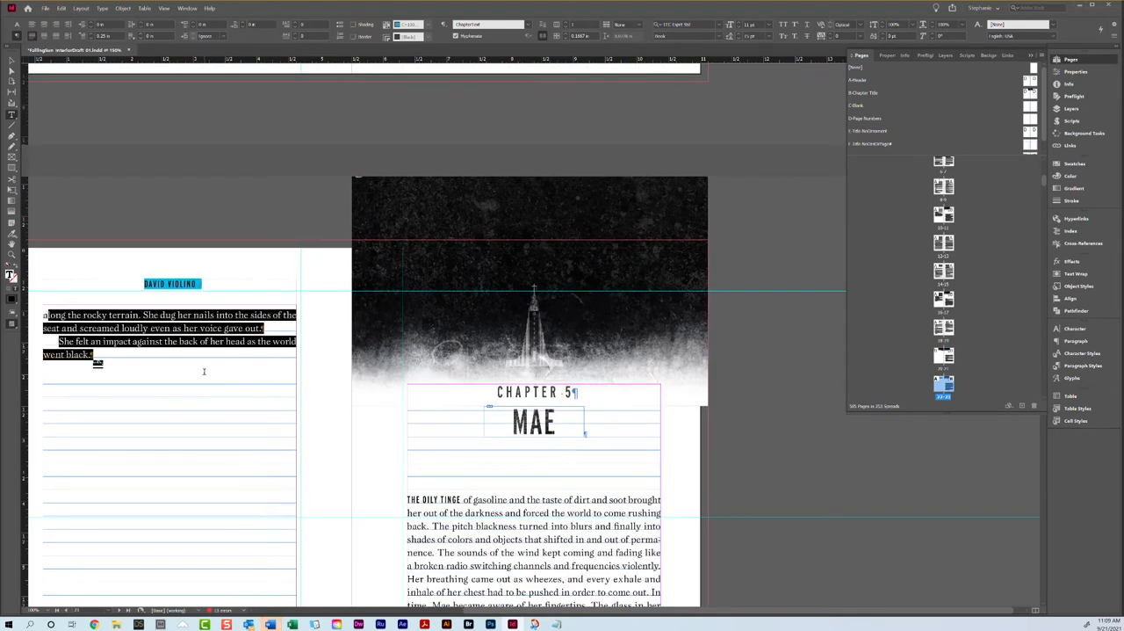
{"action": "scroll", "coordinate": [105, 359], "scroll_direction": "up", "scroll_amount": 7}
{"action": "scroll", "coordinate": [444, 319], "scroll_direction": "down", "scroll_amount": 2}
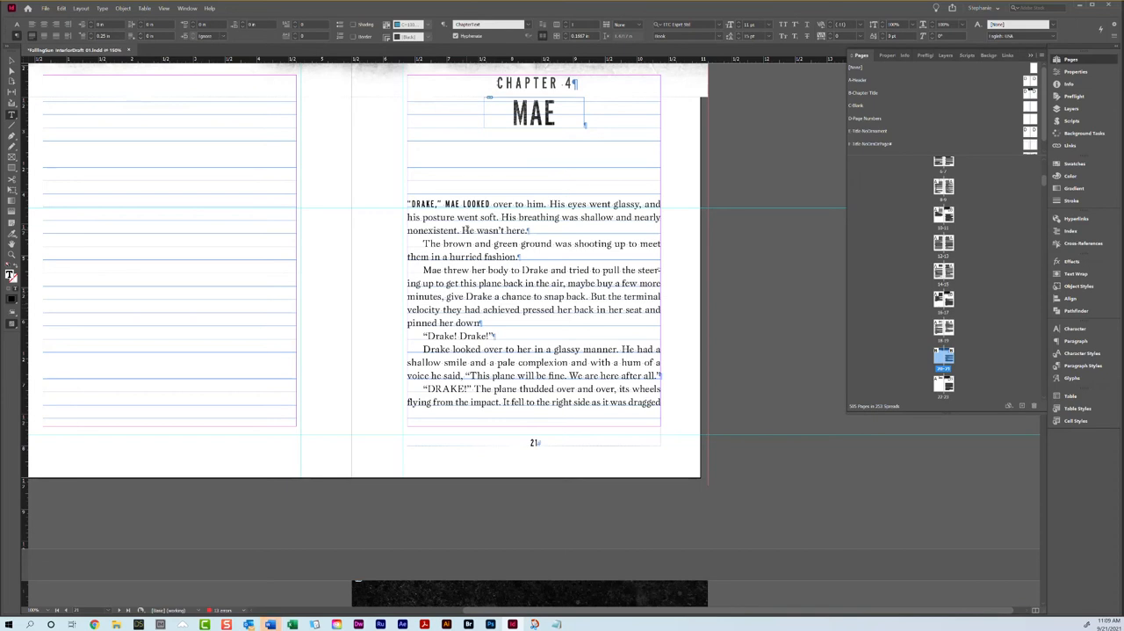
Step: Review the baseline grid increment in the grid preferences and leave them without making changes
{"action": "left_click", "coordinate": [62, 8]}
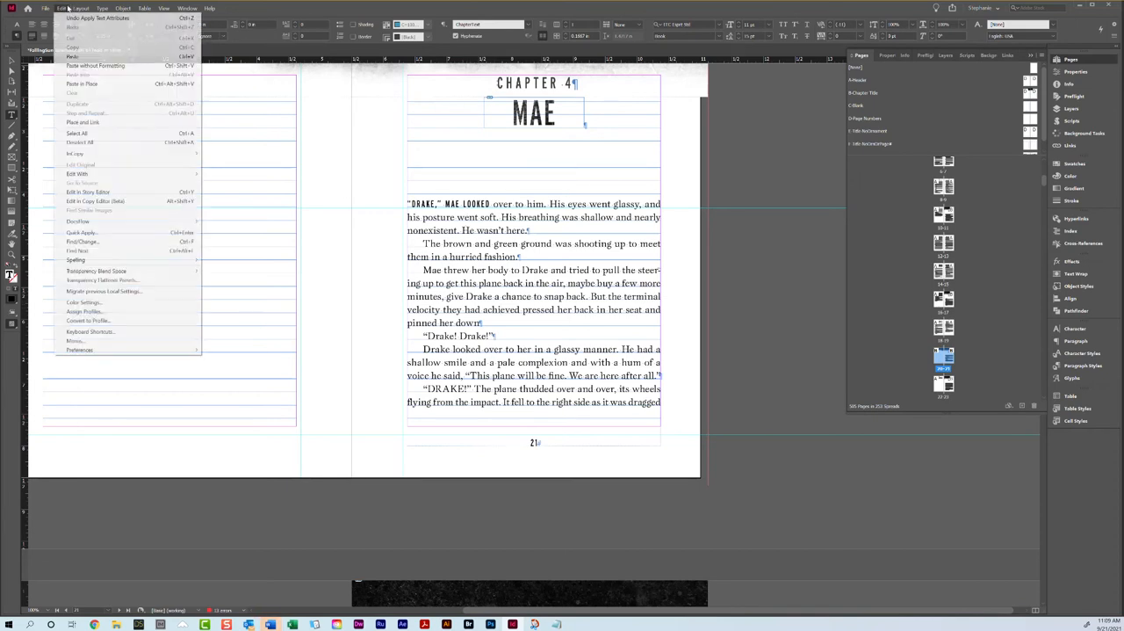
{"action": "mouse_move", "coordinate": [88, 350]}
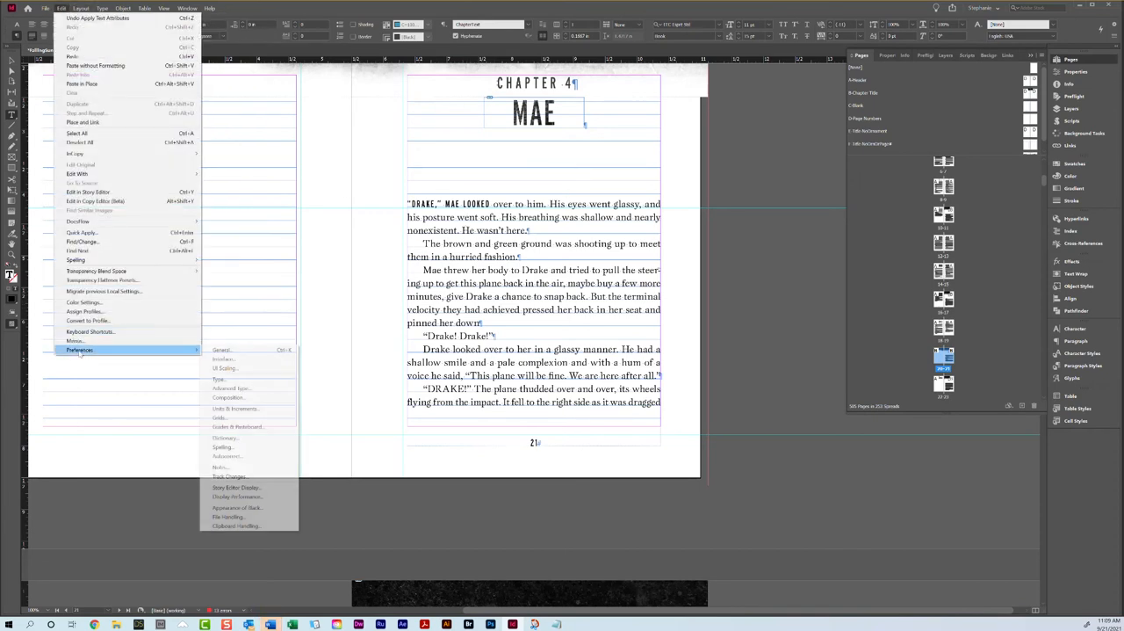
{"action": "left_click", "coordinate": [224, 417]}
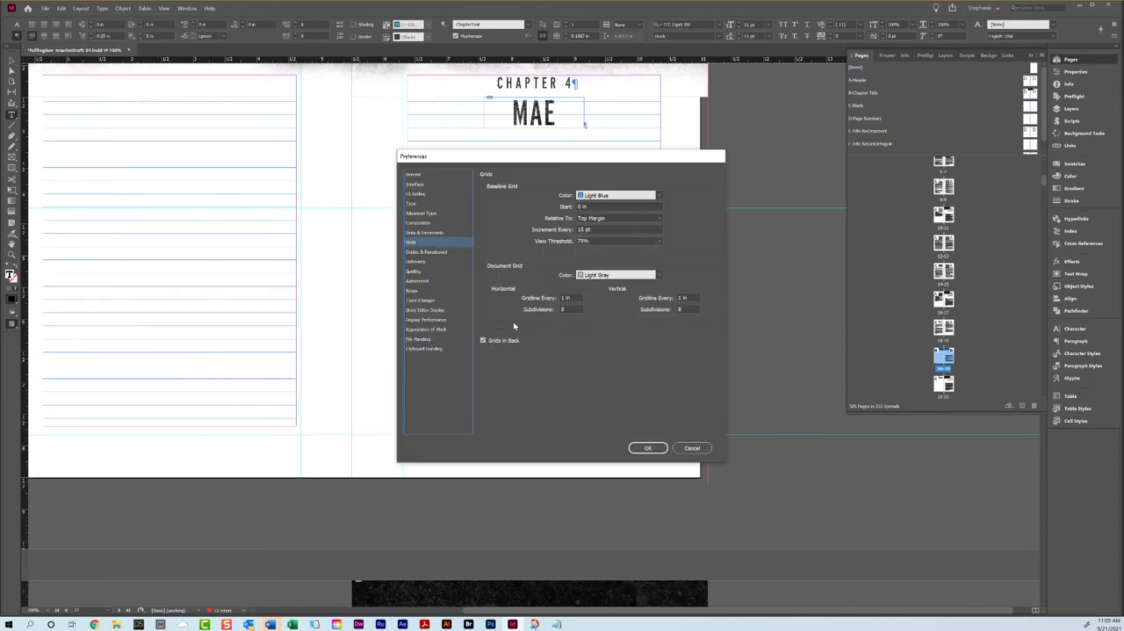
{"action": "left_click", "coordinate": [693, 448]}
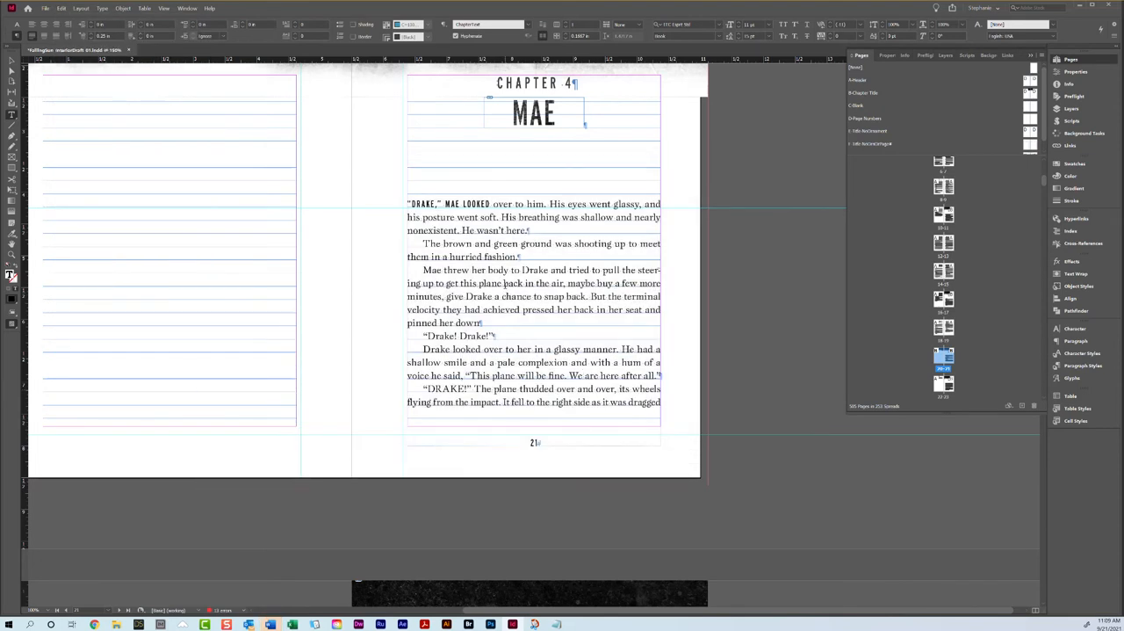
Step: Give the Chapter 4 text frame on page 21 a custom baseline grid with an increment of 14 pt
{"action": "key", "text": "Escape"}
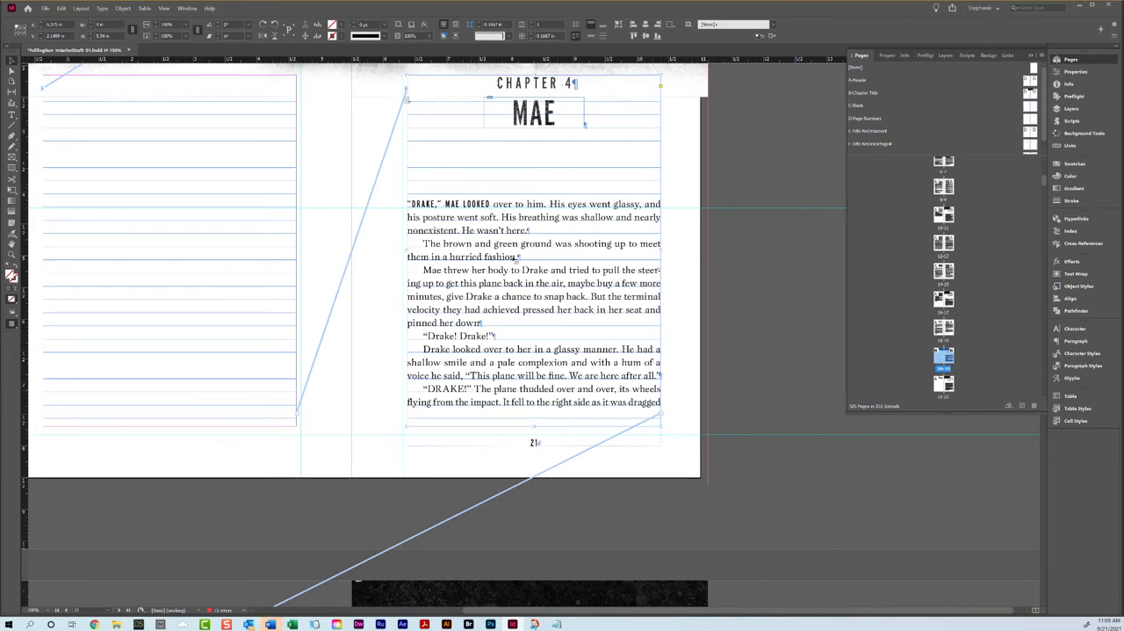
{"action": "scroll", "coordinate": [133, 335], "scroll_direction": "down", "scroll_amount": 5}
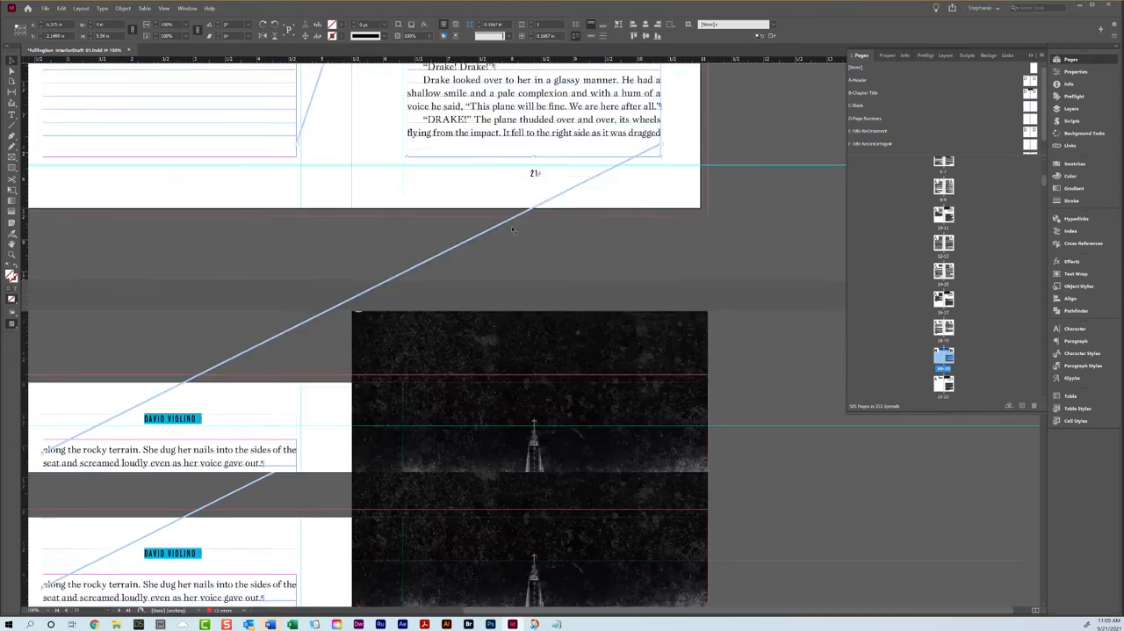
{"action": "scroll", "coordinate": [213, 329], "scroll_direction": "up", "scroll_amount": 6}
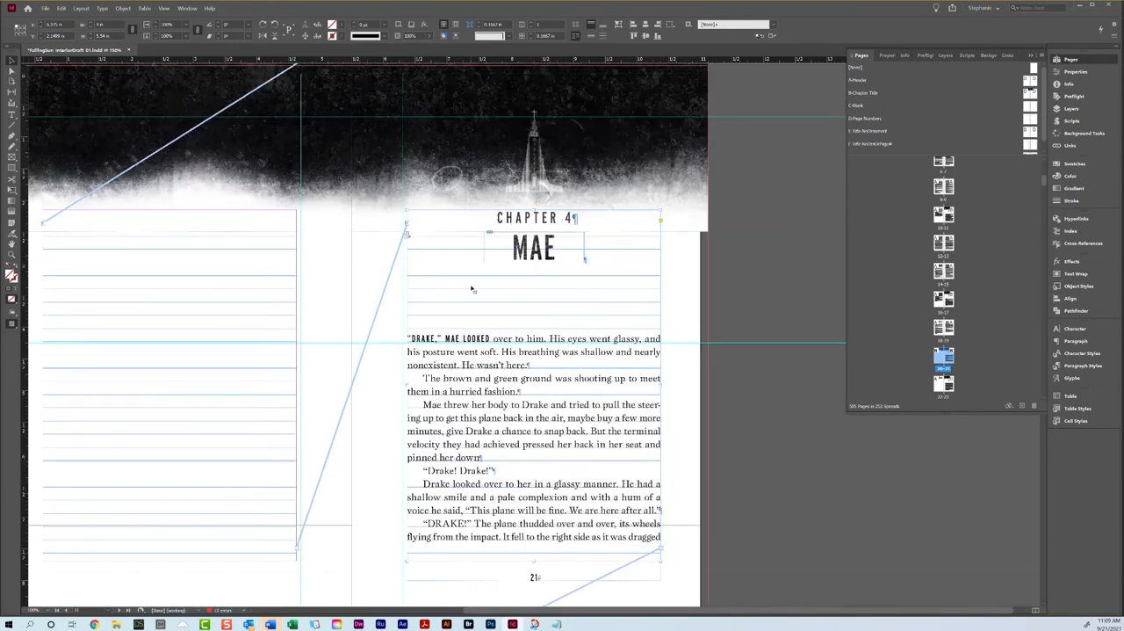
{"action": "right_click", "coordinate": [473, 288]}
{"action": "left_click", "coordinate": [441, 272]}
{"action": "right_click", "coordinate": [453, 293]}
{"action": "left_click", "coordinate": [488, 353]}
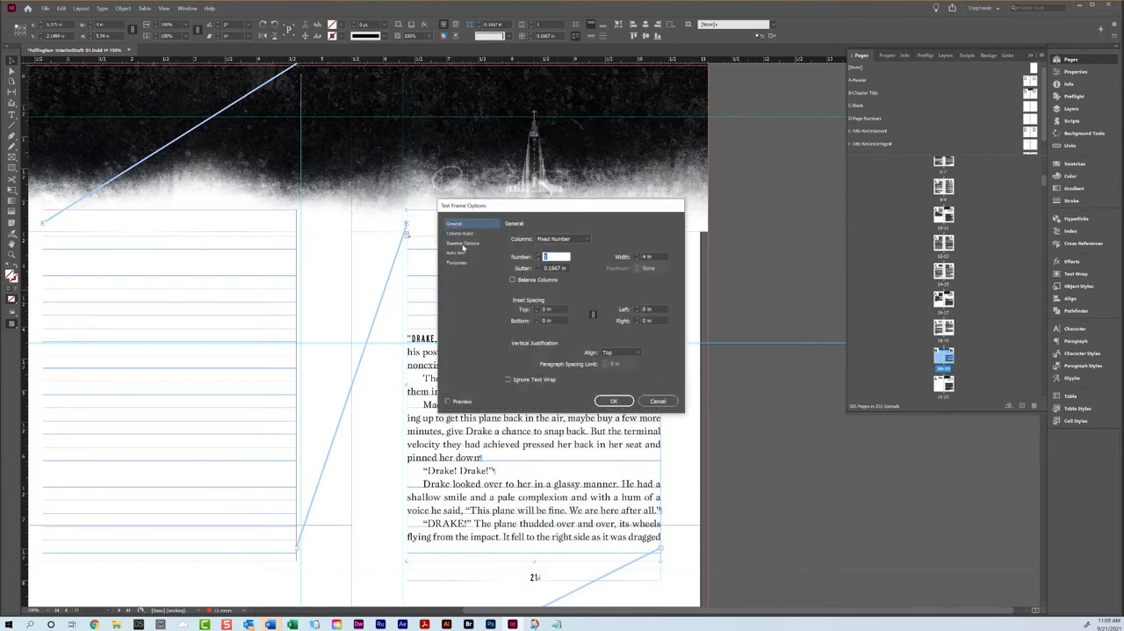
{"action": "left_click", "coordinate": [463, 243]}
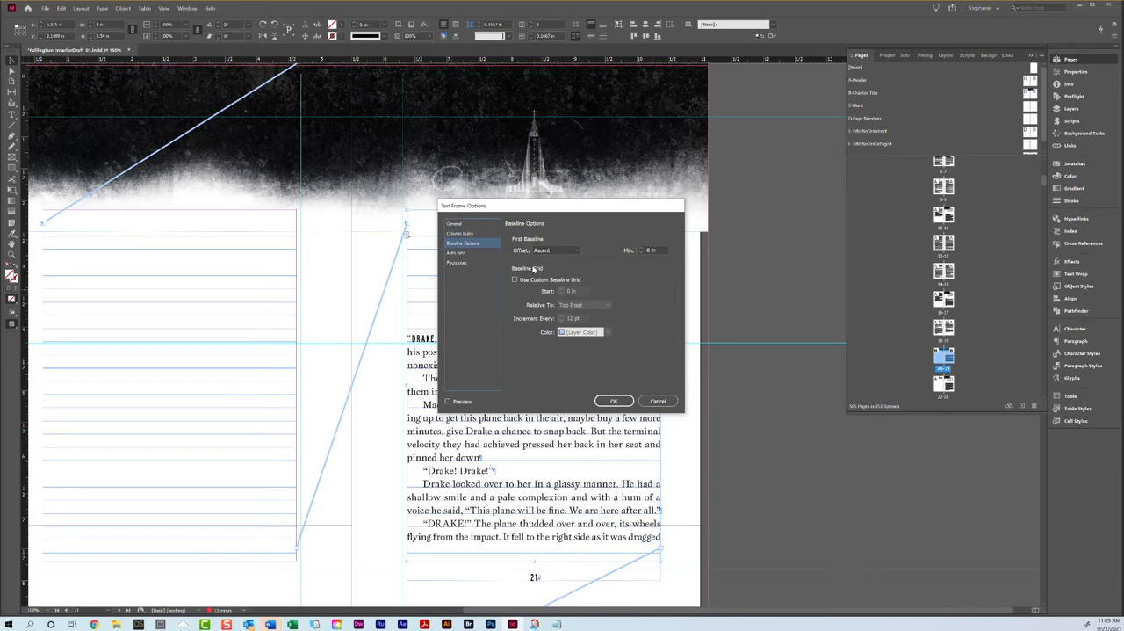
{"action": "left_click", "coordinate": [524, 279]}
{"action": "left_click", "coordinate": [552, 316]}
{"action": "type", "text": "14"}
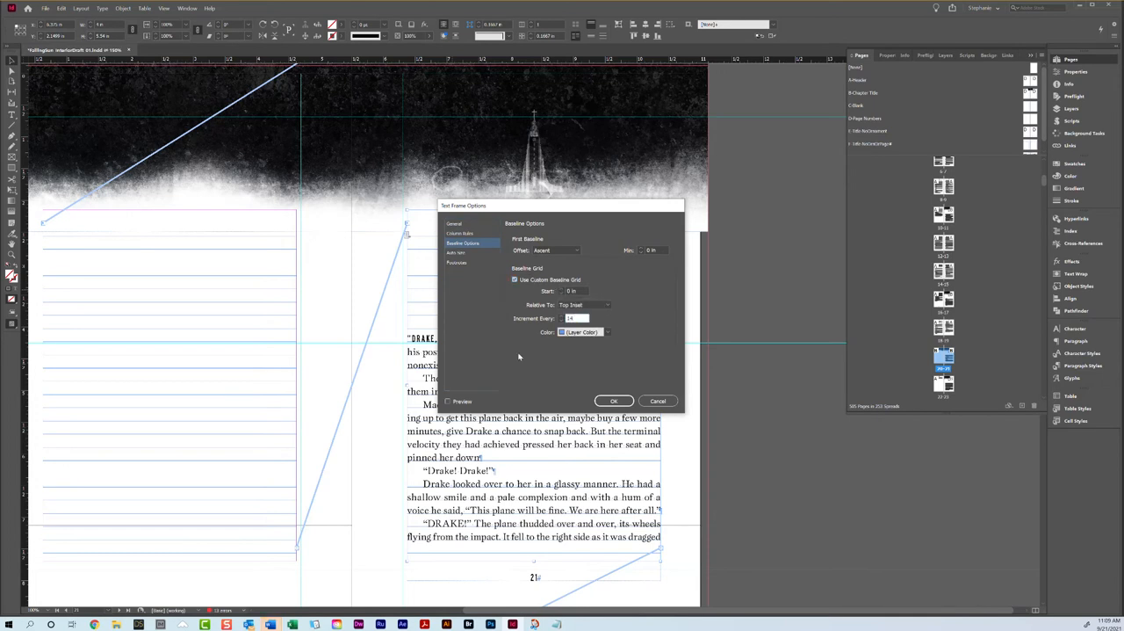
{"action": "left_click", "coordinate": [614, 401]}
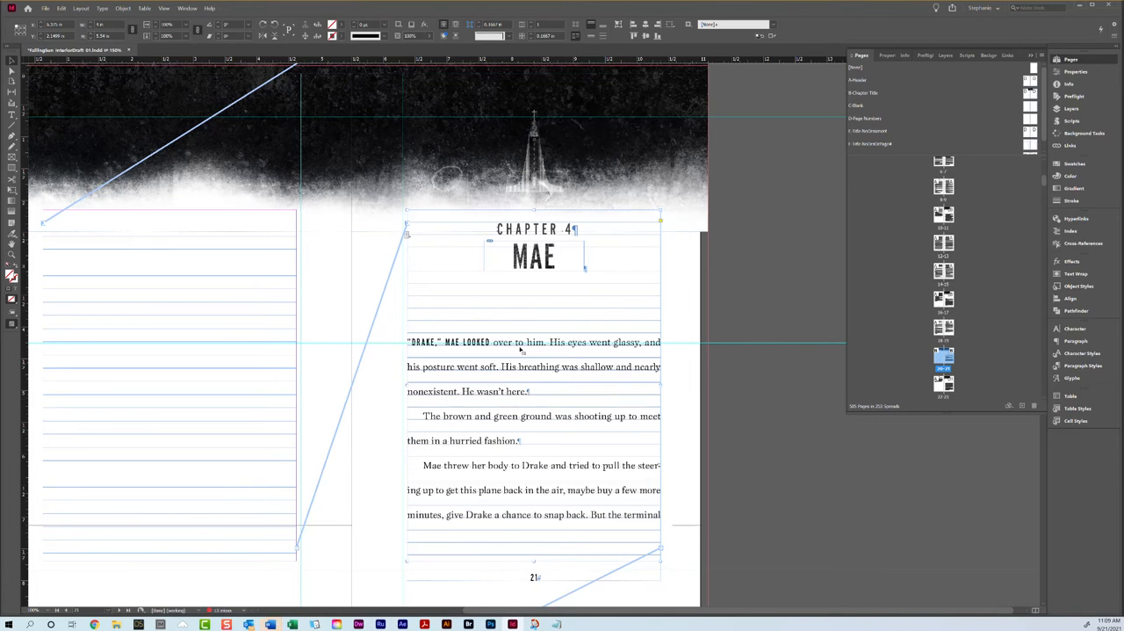
Step: Set the leading of the Chapter 4 body text, from "Drake," Mae looked on page 21 through "went black" on page 22, to 14 pt
{"action": "double_click", "coordinate": [519, 342]}
{"action": "left_click", "coordinate": [406, 339]}
{"action": "scroll", "coordinate": [400, 344], "scroll_direction": "down", "scroll_amount": 6}
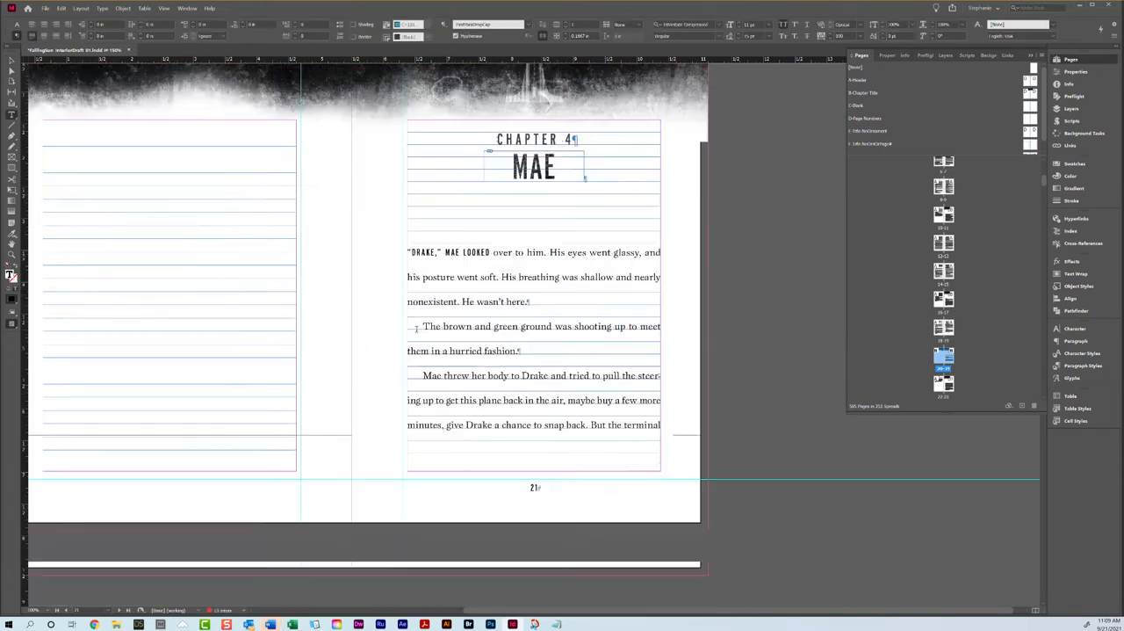
{"action": "left_click", "coordinate": [158, 328], "text": "shift"}
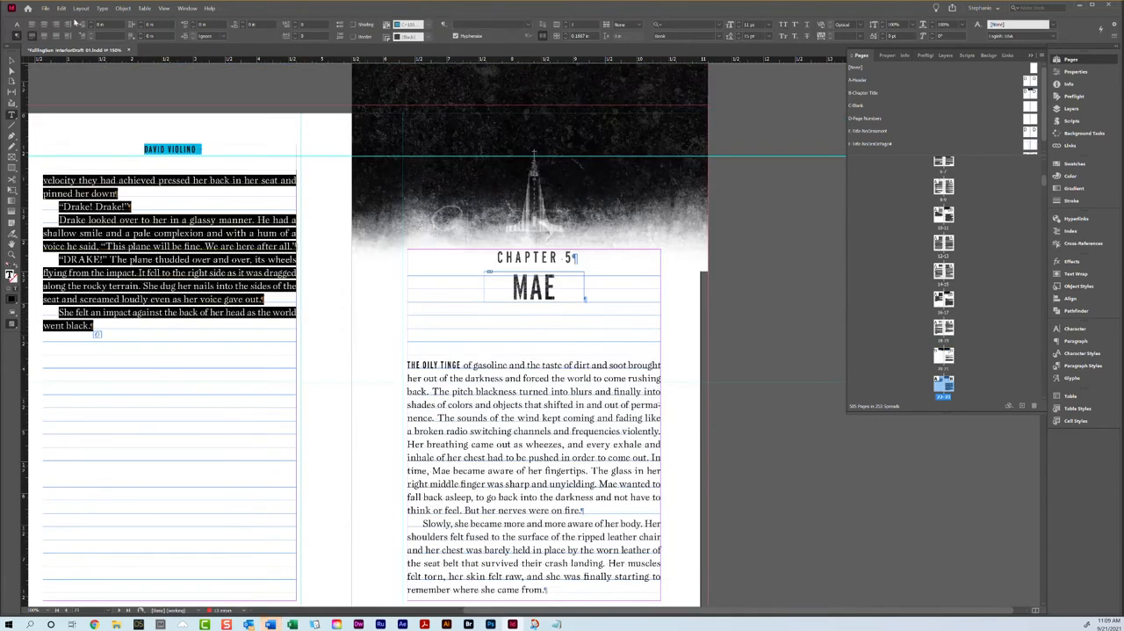
{"action": "left_click", "coordinate": [17, 25]}
{"action": "left_click_drag", "start_coordinate": [136, 36], "coordinate": [117, 36]}
{"action": "type", "text": "16"}
{"action": "key", "text": "Return"}
{"action": "scroll", "coordinate": [209, 74], "scroll_direction": "up", "scroll_amount": 5}
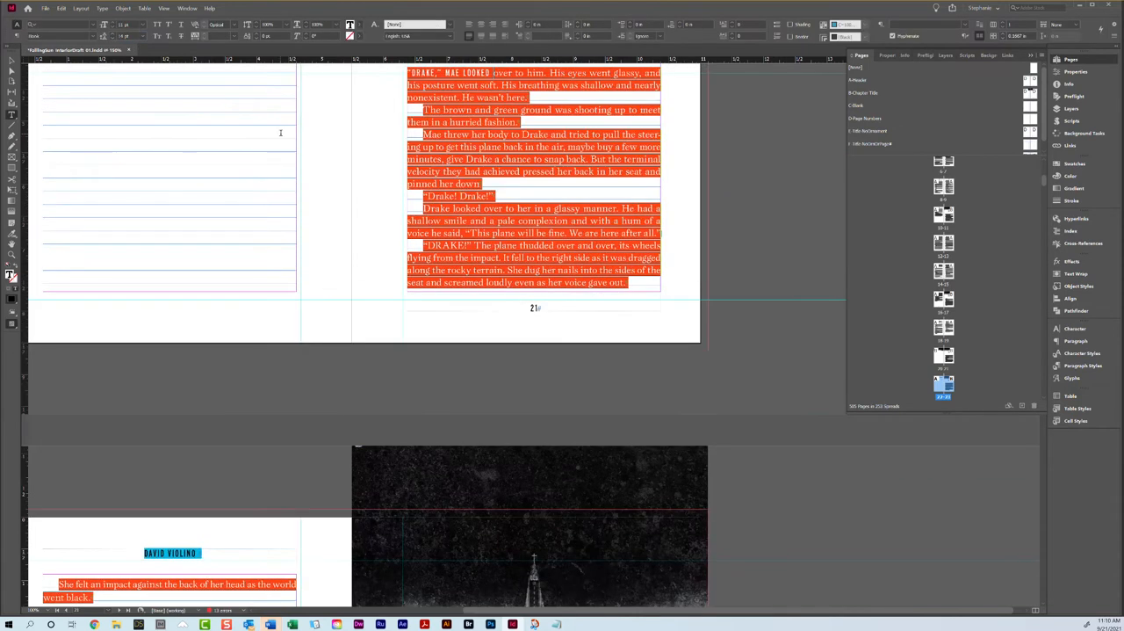
{"action": "scroll", "coordinate": [498, 226], "scroll_direction": "up", "scroll_amount": 4}
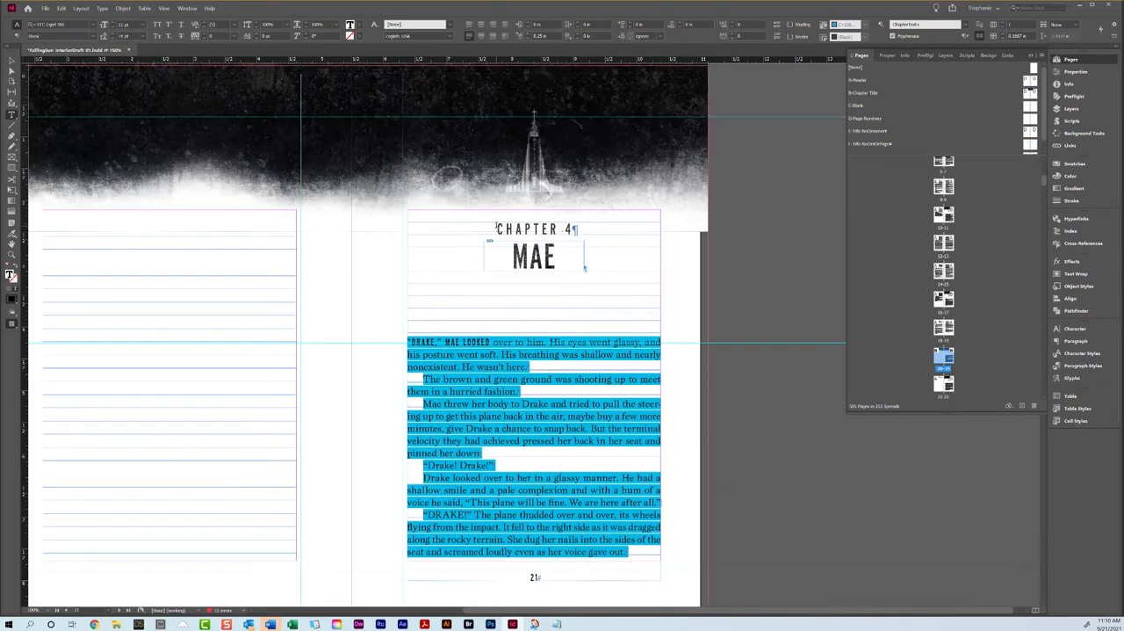
Step: Undo the 14 pt leading and the custom baseline grid on the Chapter 4 text
{"action": "key", "text": "ctrl+z"}
{"action": "scroll", "coordinate": [326, 229], "scroll_direction": "up", "scroll_amount": 1}
{"action": "scroll", "coordinate": [326, 229], "scroll_direction": "up", "scroll_amount": 10}
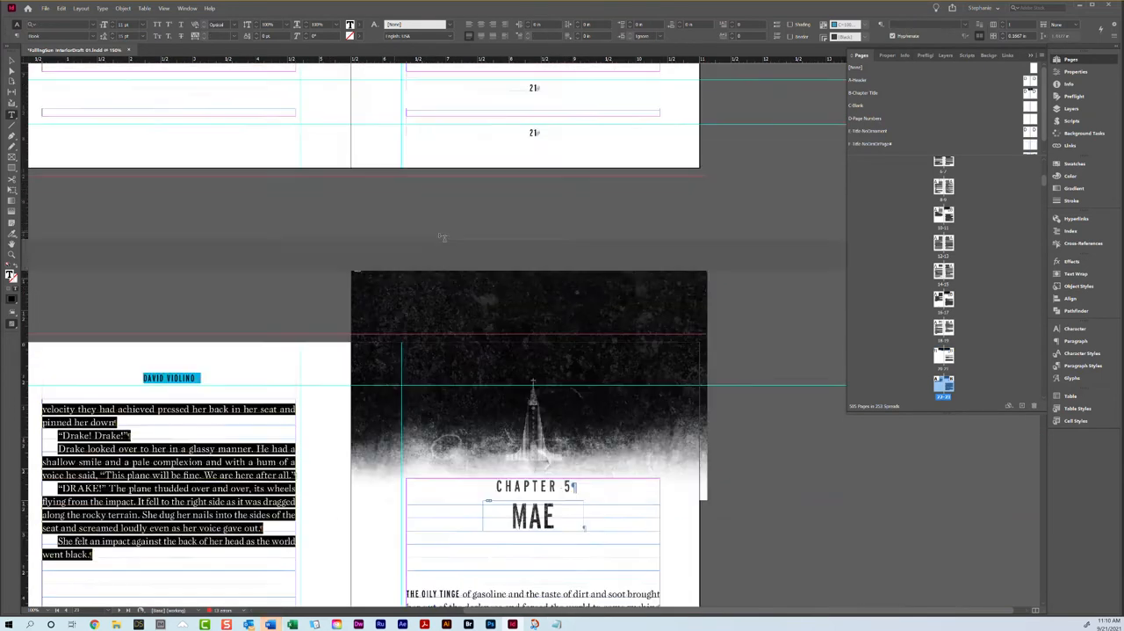
{"action": "left_click", "coordinate": [522, 267]}
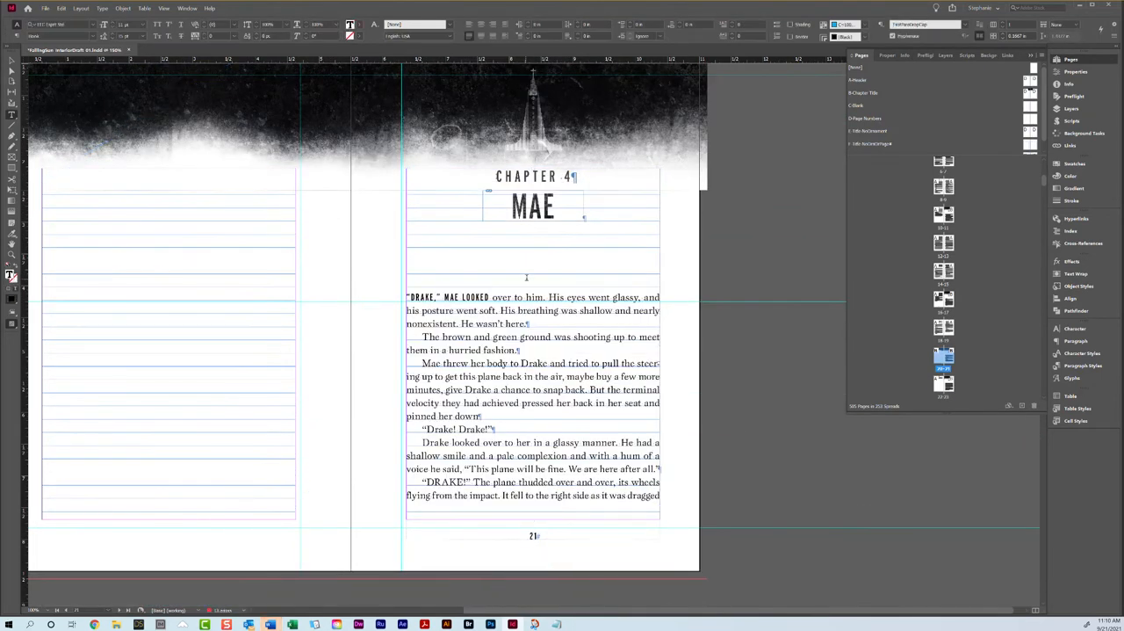
{"action": "scroll", "coordinate": [524, 274], "scroll_direction": "down", "scroll_amount": 10}
{"action": "scroll", "coordinate": [598, 176], "scroll_direction": "up", "scroll_amount": 9}
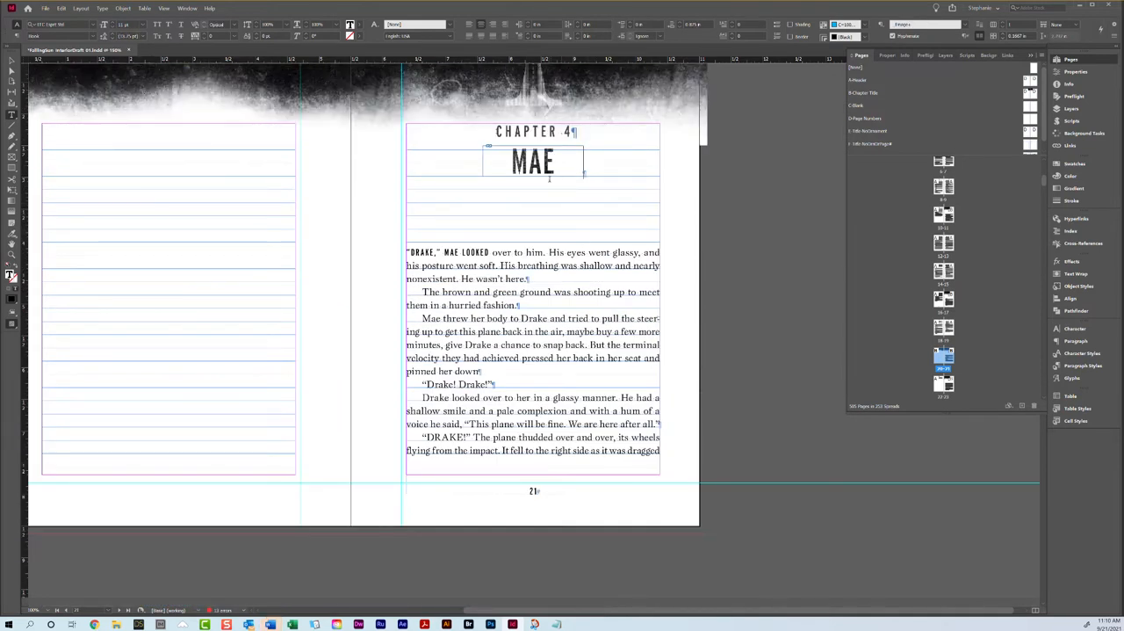
Step: Set the tracking of the "Mae screamed out incomprehensibly" paragraph on page 24 to 10
{"action": "scroll", "coordinate": [522, 259], "scroll_direction": "down", "scroll_amount": 5}
{"action": "scroll", "coordinate": [523, 258], "scroll_direction": "down", "scroll_amount": 1}
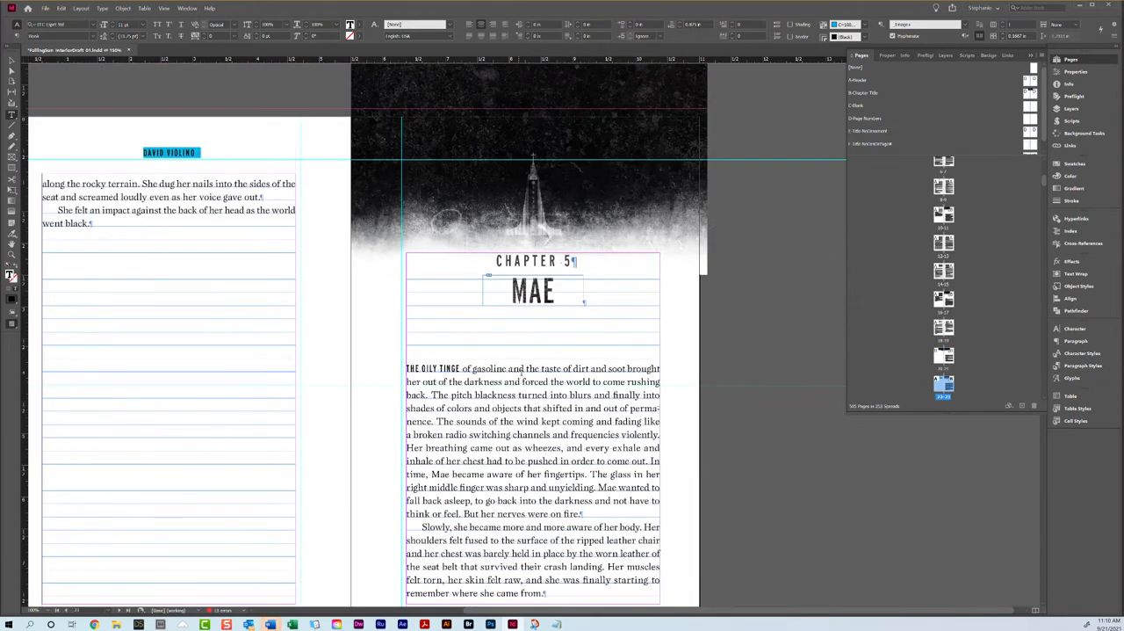
{"action": "scroll", "coordinate": [523, 305], "scroll_direction": "down", "scroll_amount": 4}
{"action": "scroll", "coordinate": [523, 360], "scroll_direction": "up", "scroll_amount": 1}
{"action": "scroll", "coordinate": [496, 269], "scroll_direction": "down", "scroll_amount": 5}
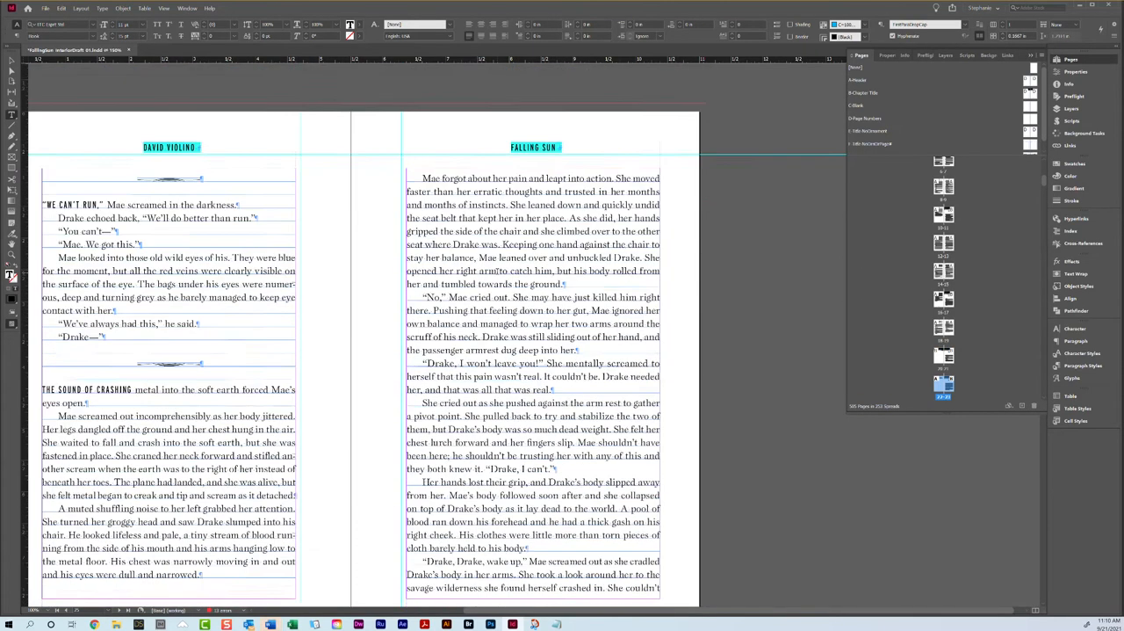
{"action": "scroll", "coordinate": [497, 271], "scroll_direction": "down", "scroll_amount": 2}
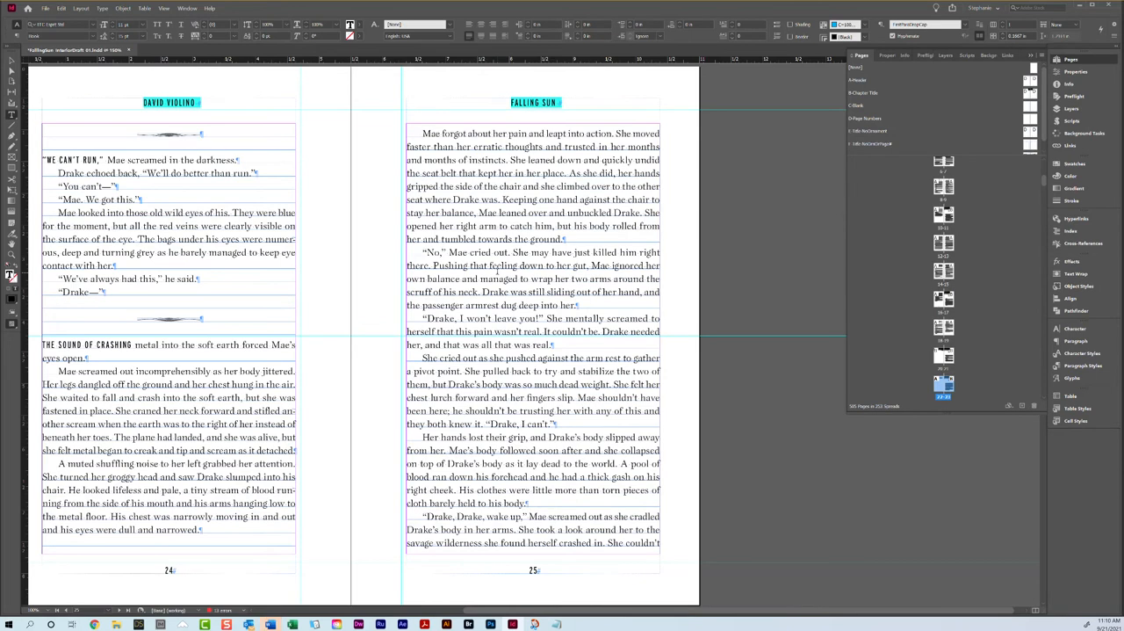
{"action": "triple_click", "coordinate": [179, 401]}
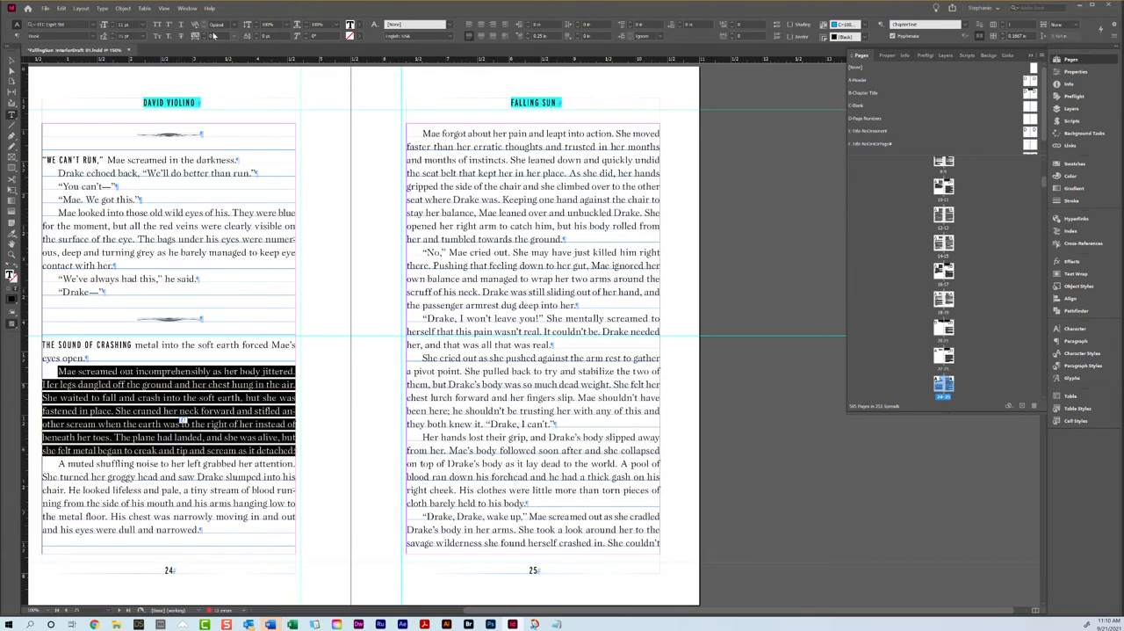
{"action": "left_click", "coordinate": [204, 34]}
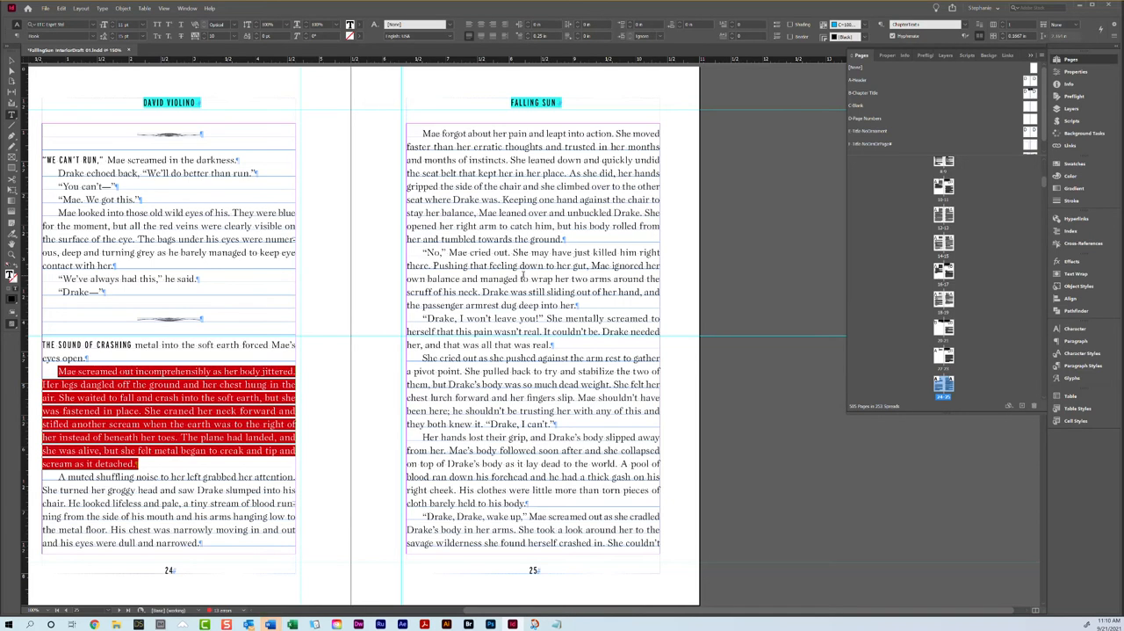
Step: Try tighter tracking on the "The words thudded against her ears" paragraph on page 28, and undo it
{"action": "scroll", "coordinate": [527, 264], "scroll_direction": "down", "scroll_amount": 10}
{"action": "scroll", "coordinate": [524, 275], "scroll_direction": "down", "scroll_amount": 10}
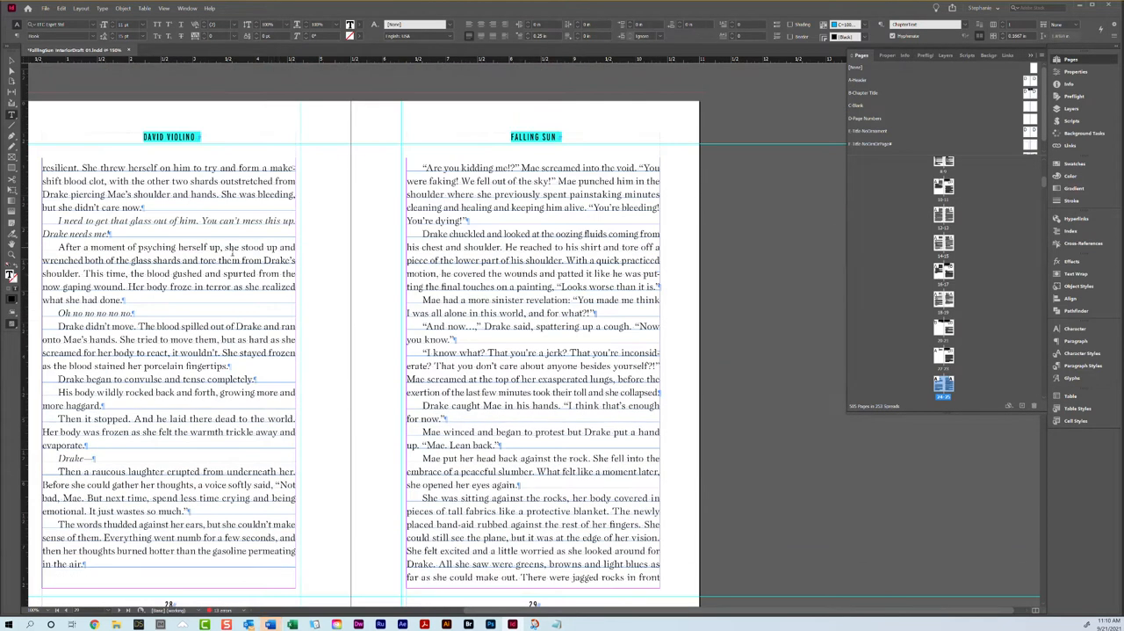
{"action": "triple_click", "coordinate": [151, 541]}
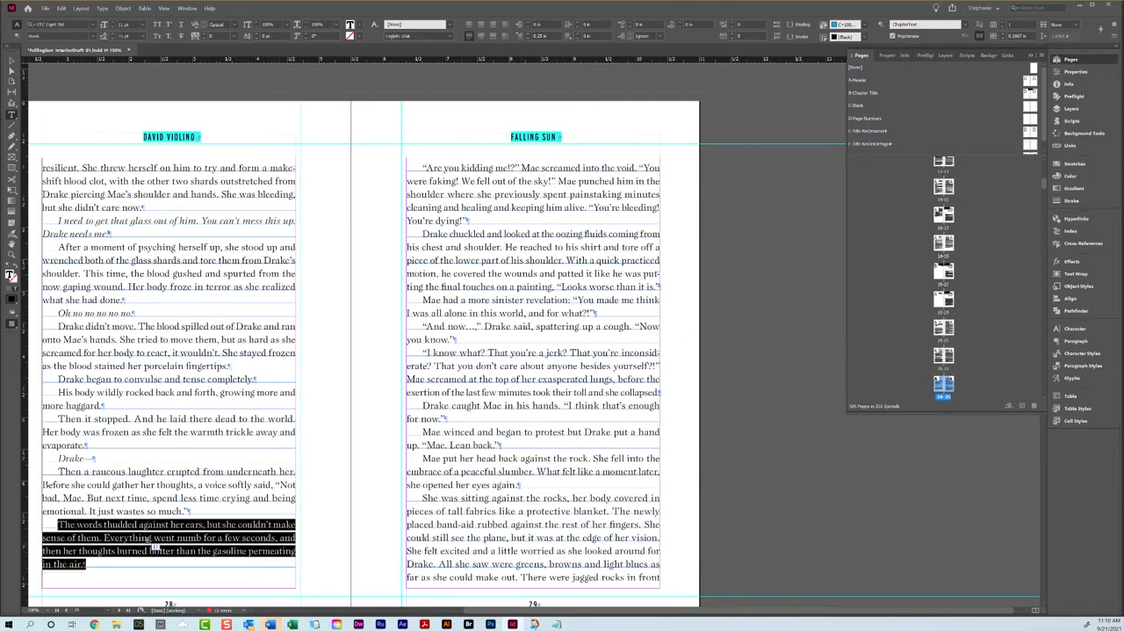
{"action": "left_click", "coordinate": [203, 39]}
{"action": "key", "text": "ctrl+z"}
Step: Try a tracking of -10 on the lines "make out any colors" through "hungry bear" on page 26, and return it to 0
{"action": "scroll", "coordinate": [421, 107], "scroll_direction": "up", "scroll_amount": 10}
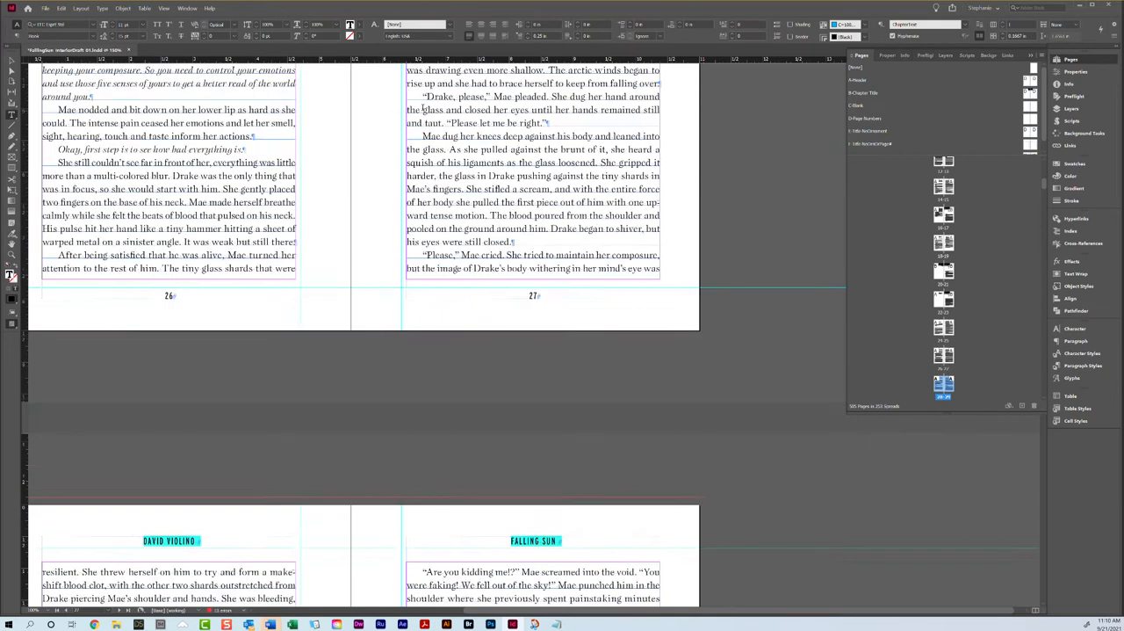
{"action": "scroll", "coordinate": [473, 249], "scroll_direction": "down", "scroll_amount": 3}
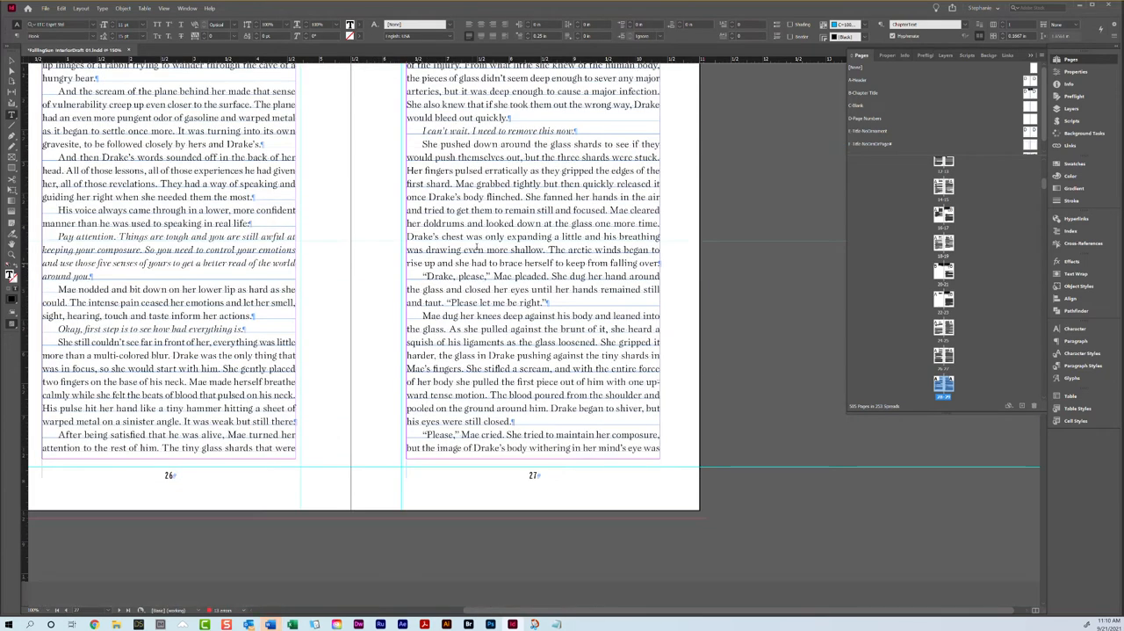
{"action": "scroll", "coordinate": [525, 238], "scroll_direction": "up", "scroll_amount": 4}
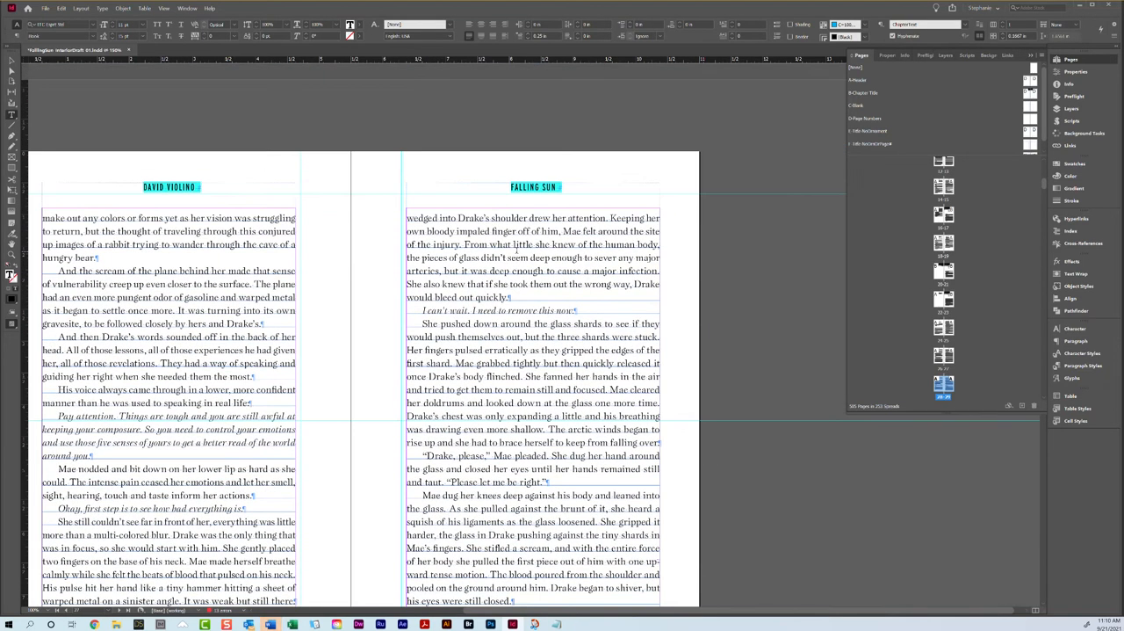
{"action": "scroll", "coordinate": [317, 211], "scroll_direction": "up", "scroll_amount": 15}
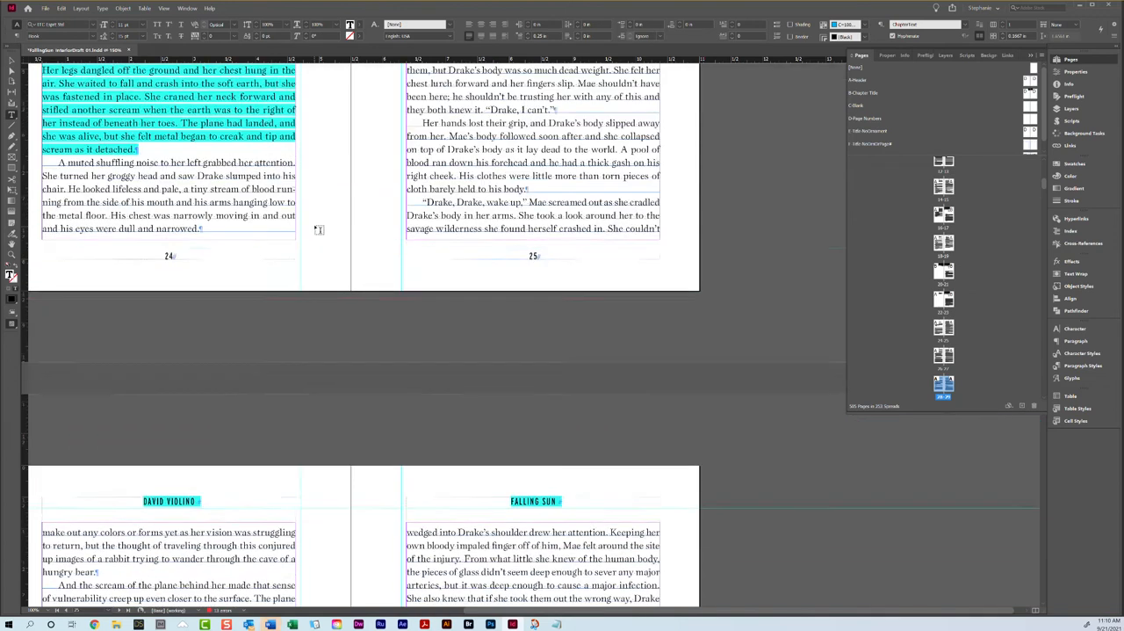
{"action": "scroll", "coordinate": [377, 266], "scroll_direction": "down", "scroll_amount": 16}
{"action": "scroll", "coordinate": [380, 275], "scroll_direction": "up", "scroll_amount": 5}
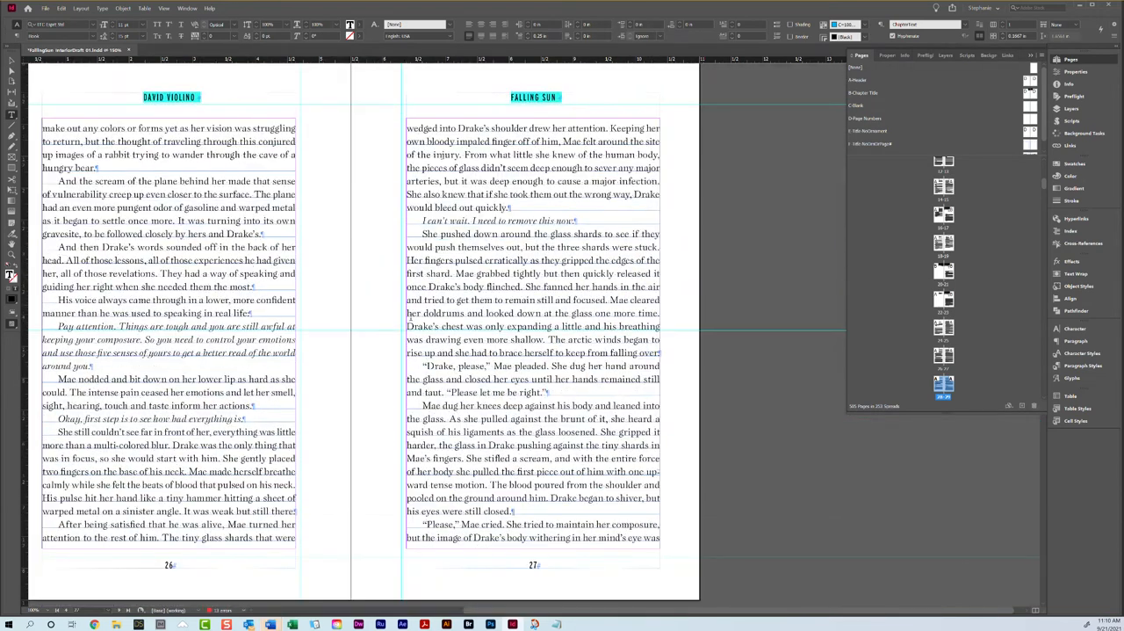
{"action": "scroll", "coordinate": [316, 266], "scroll_direction": "up", "scroll_amount": 1}
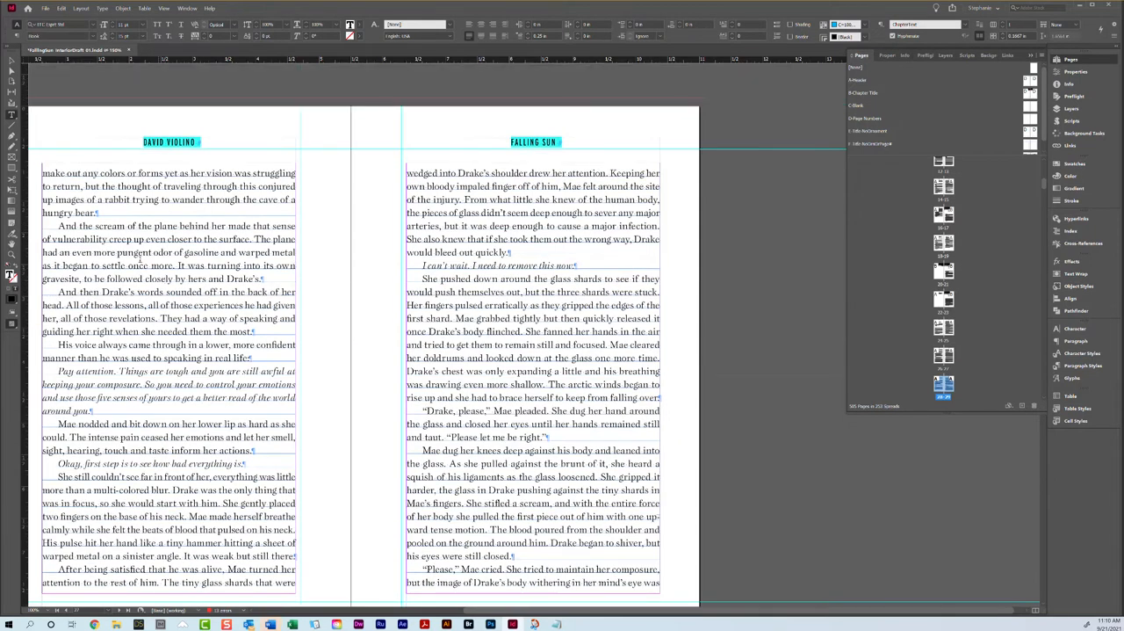
{"action": "left_click_drag", "start_coordinate": [102, 220], "coordinate": [43, 173]}
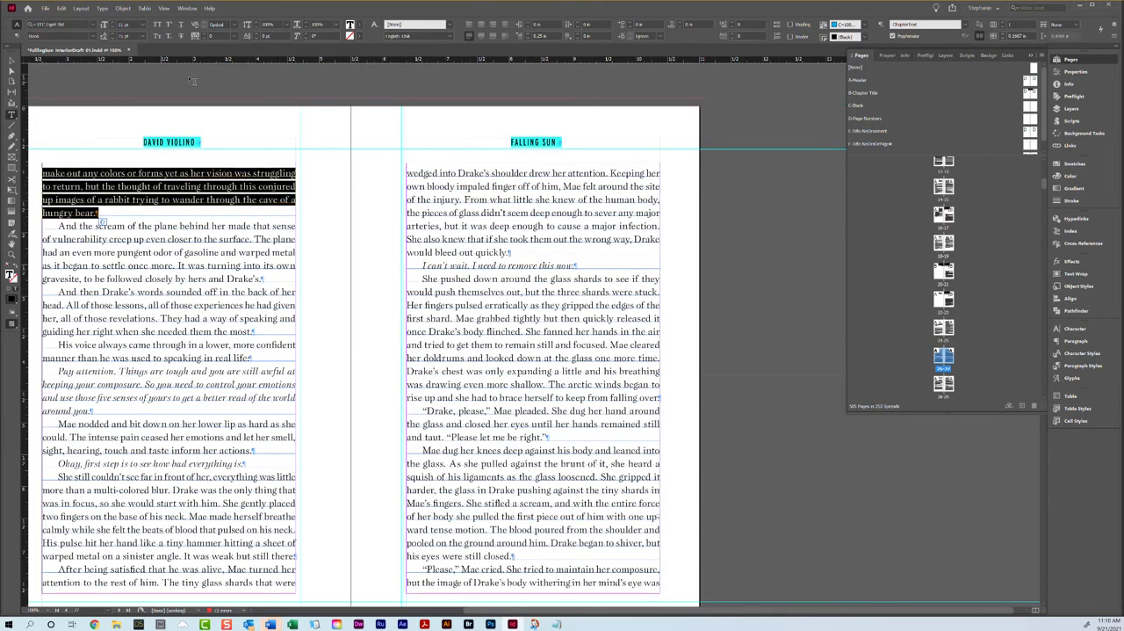
{"action": "left_click", "coordinate": [204, 39]}
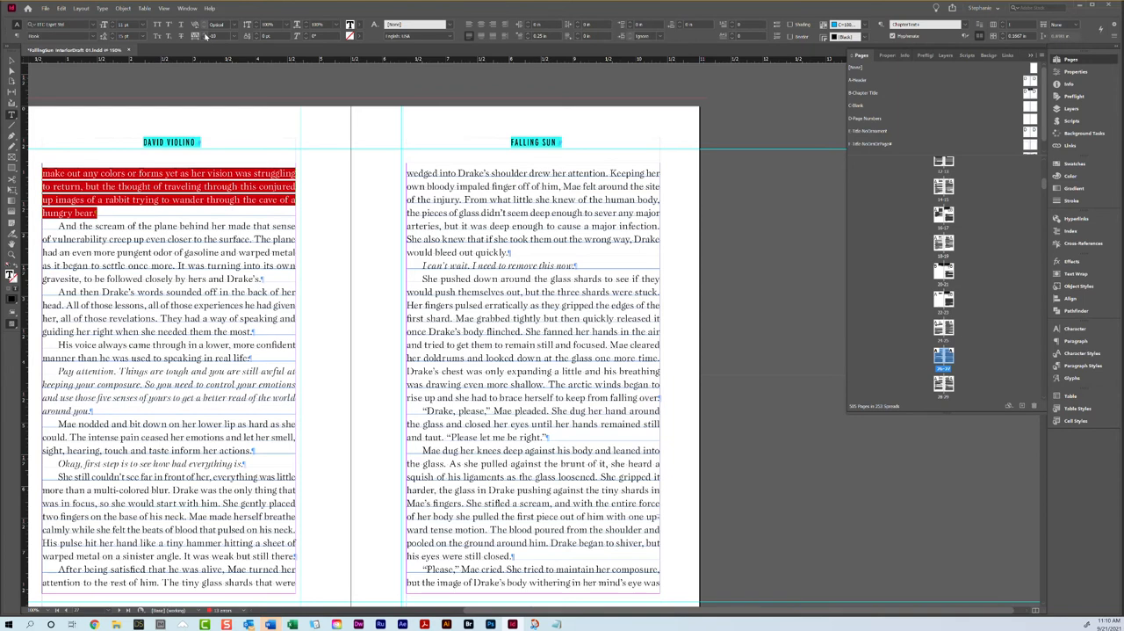
{"action": "left_click", "coordinate": [205, 34]}
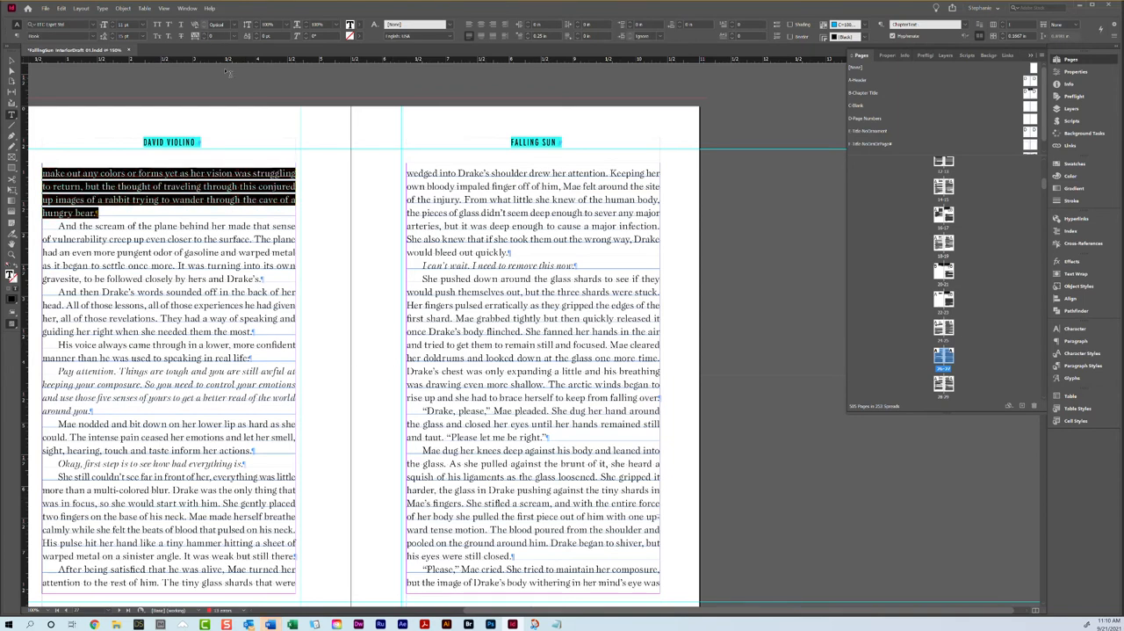
Step: Try a tracking of -20 on the "Drake, Drake, wake up" paragraph running from page 25 to 26, and clear its overrides
{"action": "scroll", "coordinate": [227, 74], "scroll_direction": "up", "scroll_amount": 3}
{"action": "left_click", "coordinate": [203, 39]}
{"action": "left_click", "coordinate": [202, 39]}
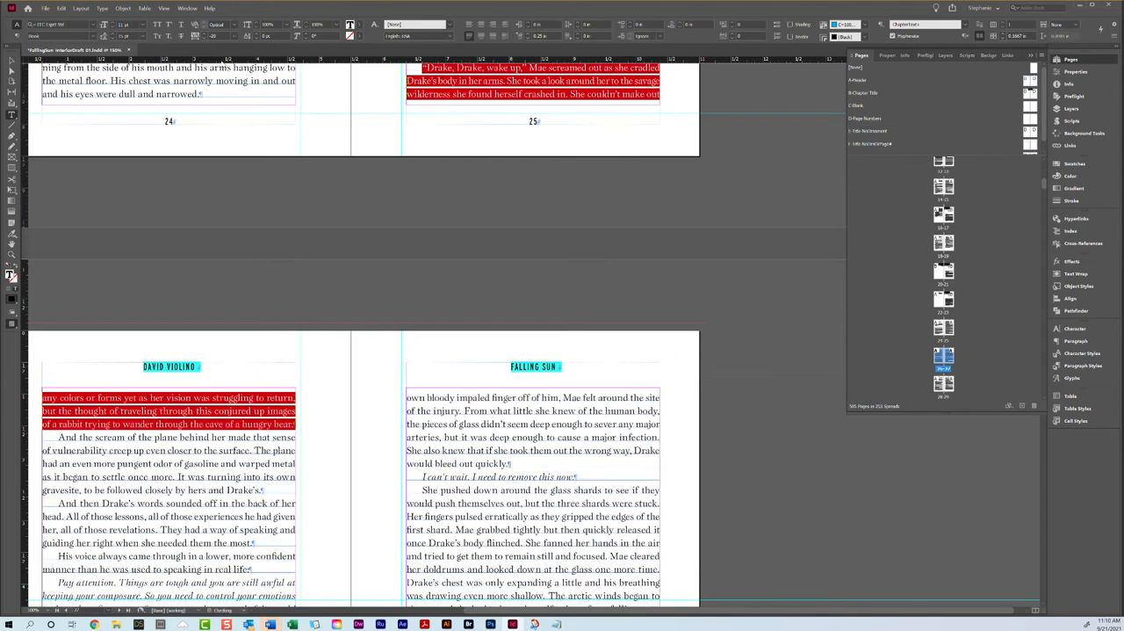
{"action": "scroll", "coordinate": [545, 221], "scroll_direction": "up", "scroll_amount": 2}
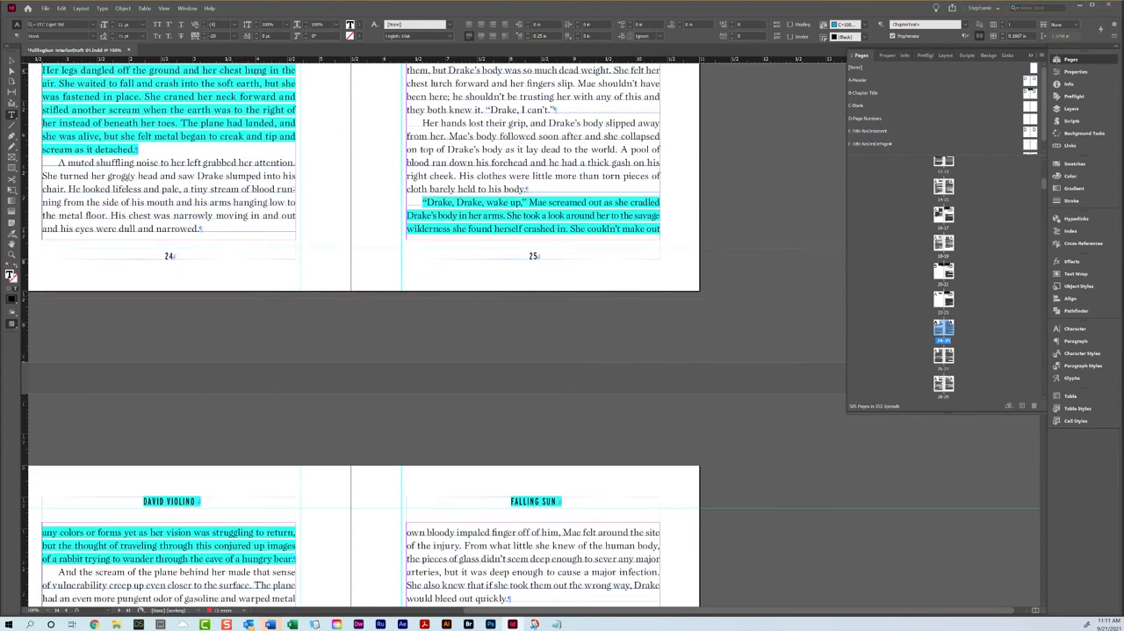
{"action": "right_click", "coordinate": [471, 217]}
{"action": "left_click", "coordinate": [511, 264]}
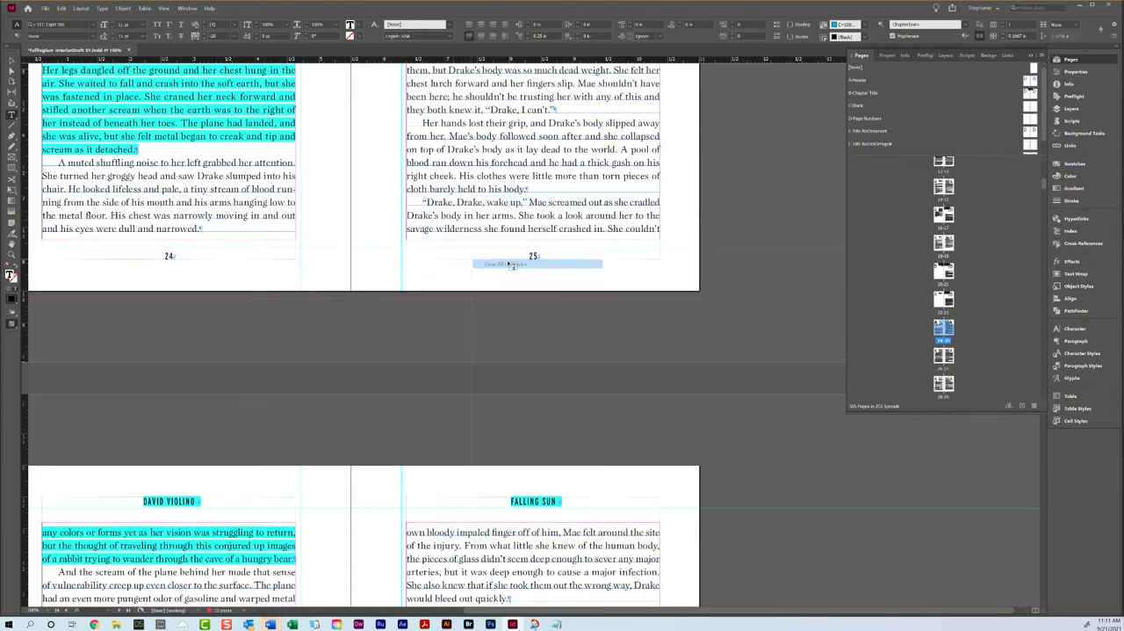
Step: Try tighter tracking on the "Mae dug her knees deep" paragraph on page 27, and undo it
{"action": "scroll", "coordinate": [512, 220], "scroll_direction": "up", "scroll_amount": 5}
{"action": "scroll", "coordinate": [512, 215], "scroll_direction": "down", "scroll_amount": 10}
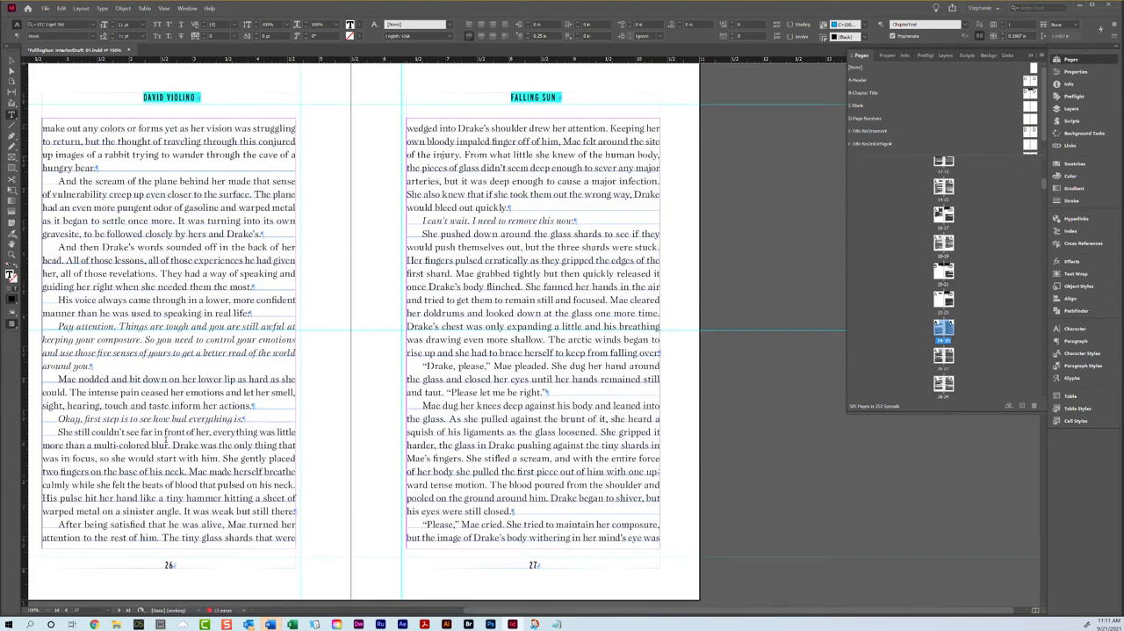
{"action": "triple_click", "coordinate": [134, 474]}
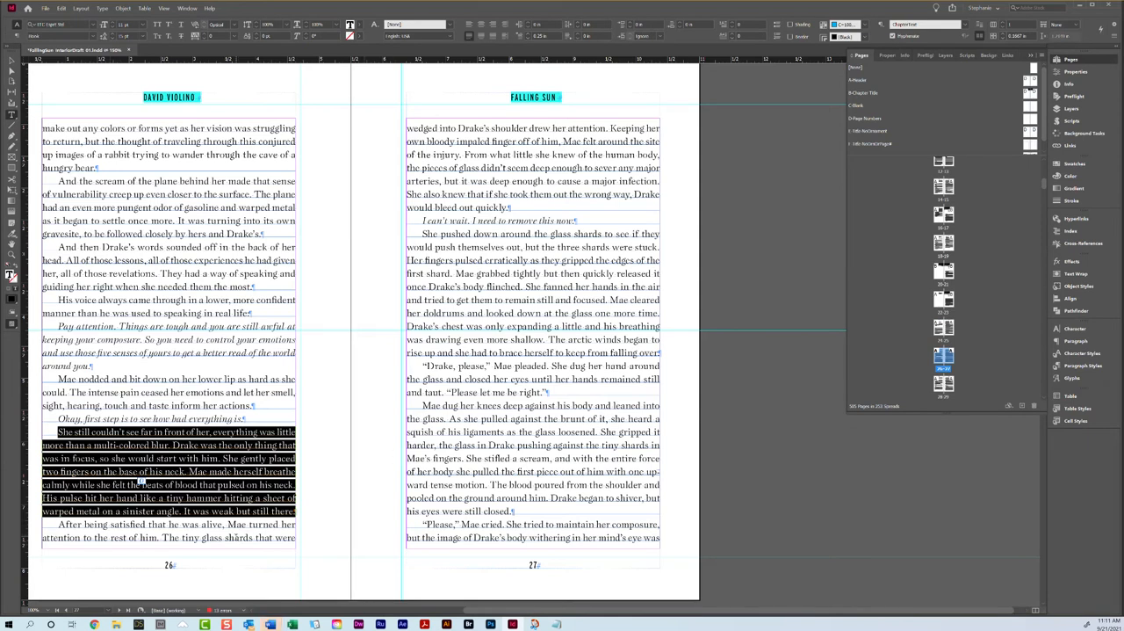
{"action": "triple_click", "coordinate": [221, 537]}
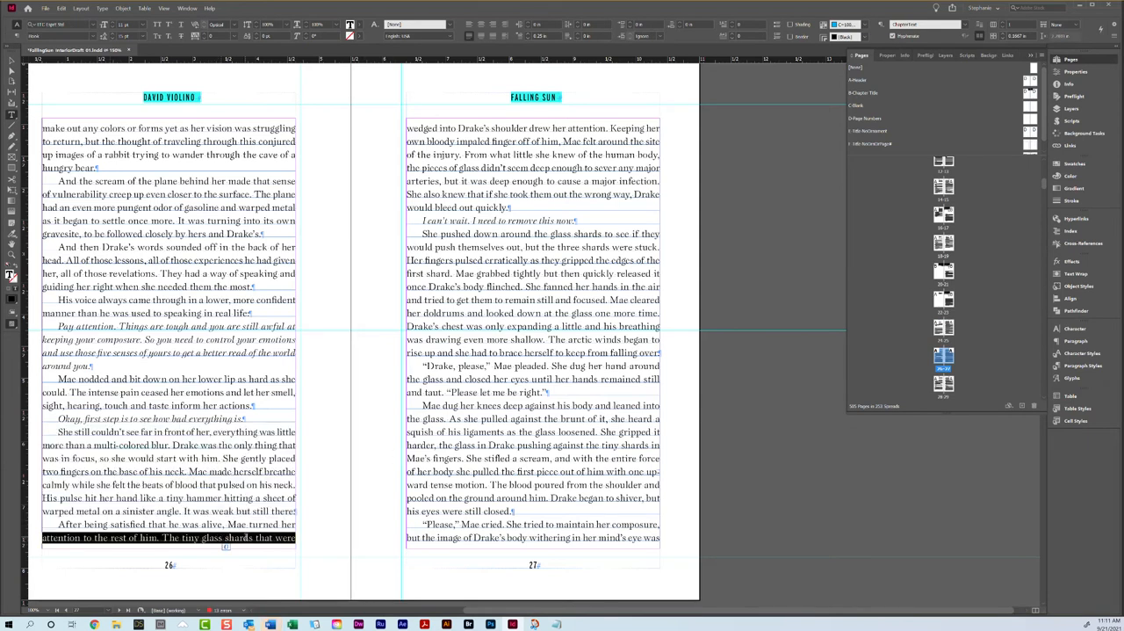
{"action": "left_click", "coordinate": [243, 498]}
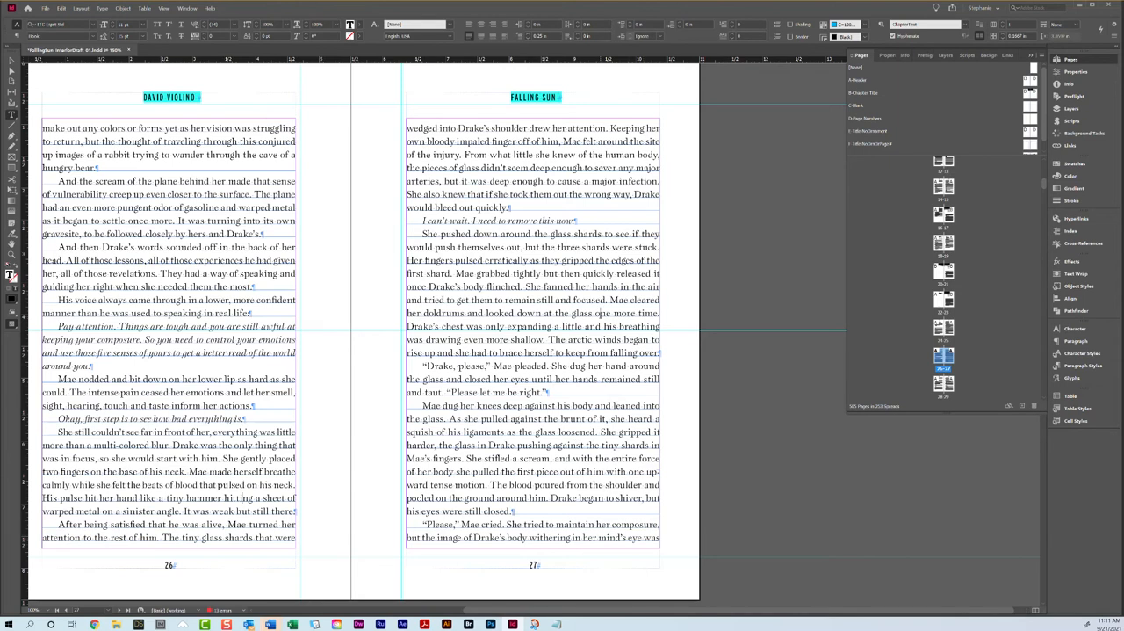
{"action": "triple_click", "coordinate": [604, 313]}
{"action": "left_click", "coordinate": [605, 314]}
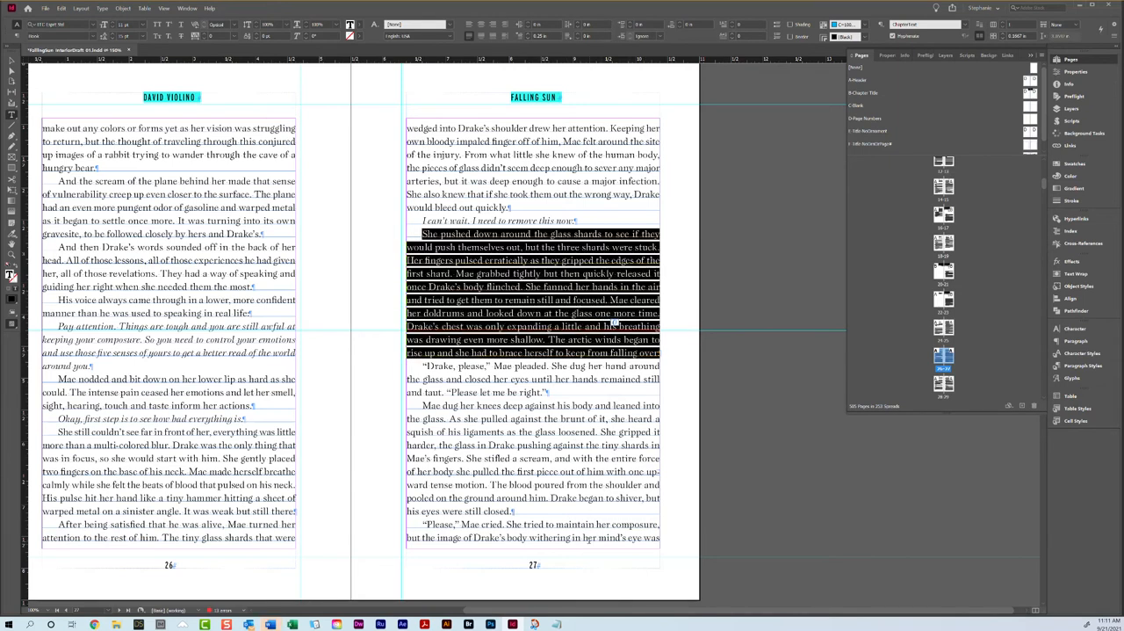
{"action": "left_click", "coordinate": [549, 507]}
{"action": "triple_click", "coordinate": [549, 506]}
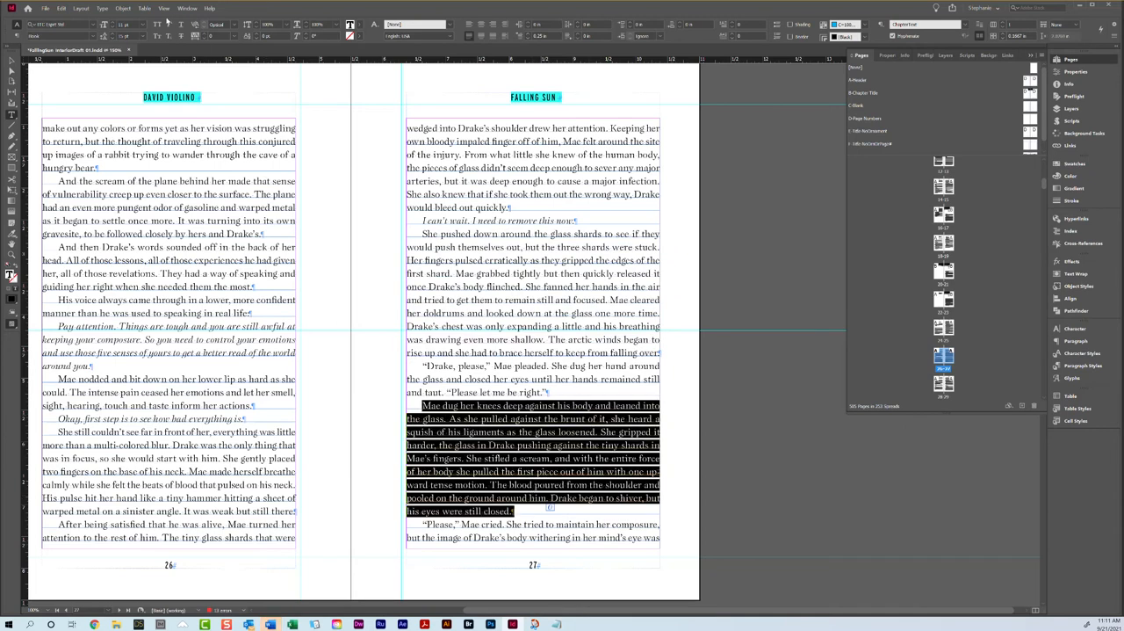
{"action": "left_click", "coordinate": [201, 39]}
{"action": "key", "text": "ctrl+z"}
Step: Try tighter tracking on the "After being satisfied" paragraph running from page 26 to 27, and undo it
{"action": "triple_click", "coordinate": [420, 181]}
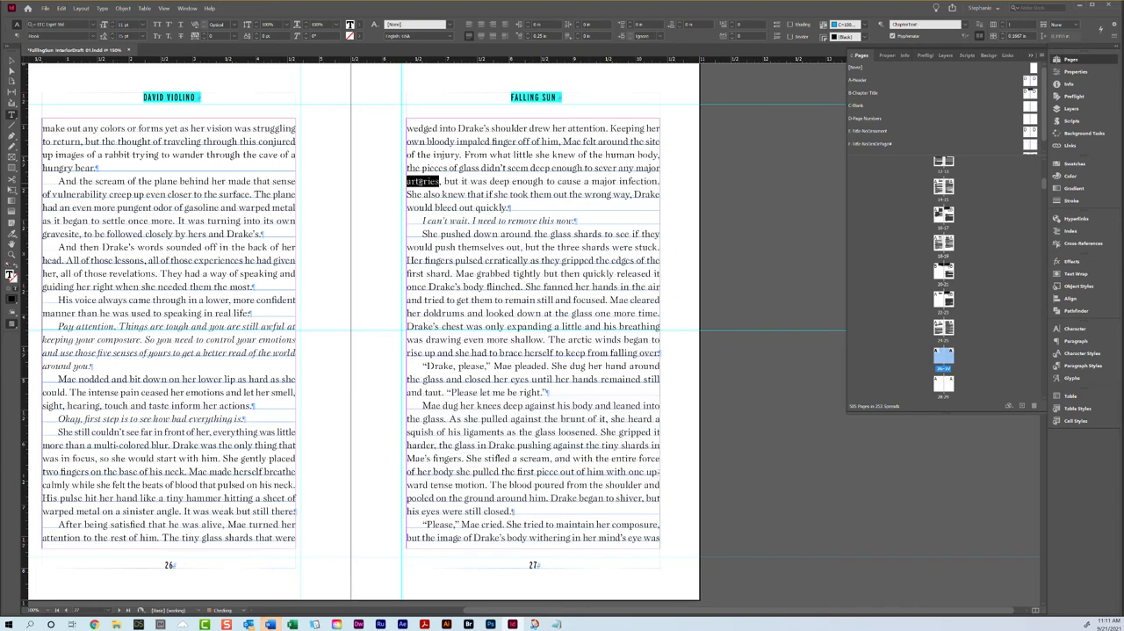
{"action": "left_click", "coordinate": [202, 38]}
{"action": "key", "text": "ctrl+z"}
Step: Try tightening the last paragraph on page 28 once more, restore its tracking, and deselect the text
{"action": "scroll", "coordinate": [316, 121], "scroll_direction": "down", "scroll_amount": 6}
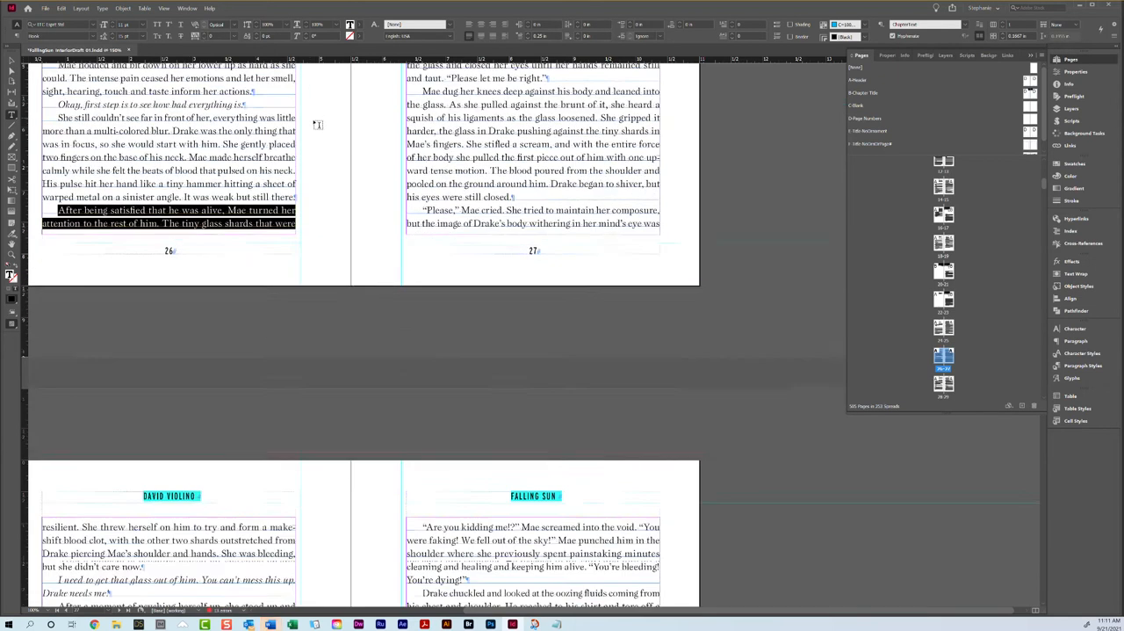
{"action": "scroll", "coordinate": [208, 263], "scroll_direction": "down", "scroll_amount": 2}
{"action": "scroll", "coordinate": [252, 324], "scroll_direction": "up", "scroll_amount": 1}
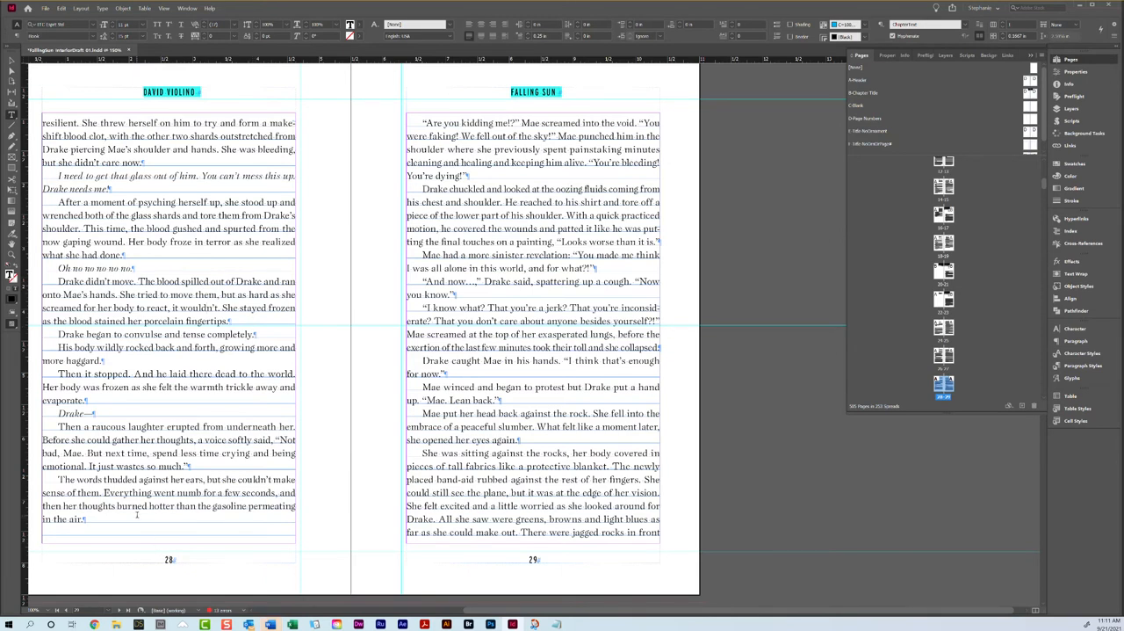
{"action": "triple_click", "coordinate": [112, 494]}
{"action": "left_click", "coordinate": [112, 494]}
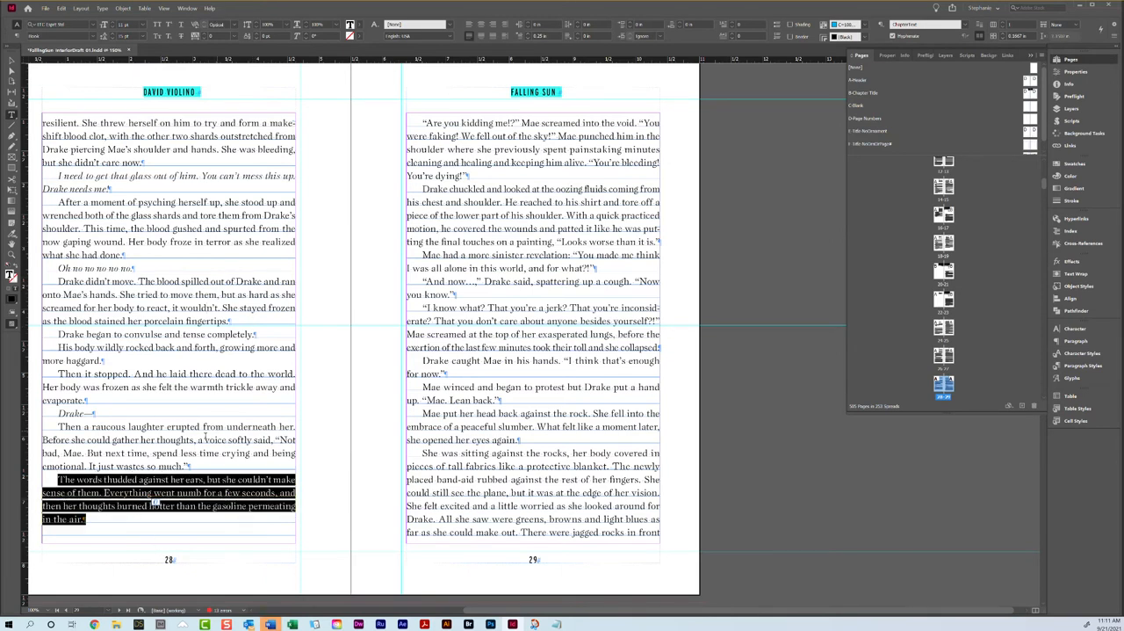
{"action": "left_click", "coordinate": [204, 38]}
{"action": "left_click", "coordinate": [203, 34]}
{"action": "left_click", "coordinate": [442, 162]}
{"action": "left_click", "coordinate": [175, 163]}
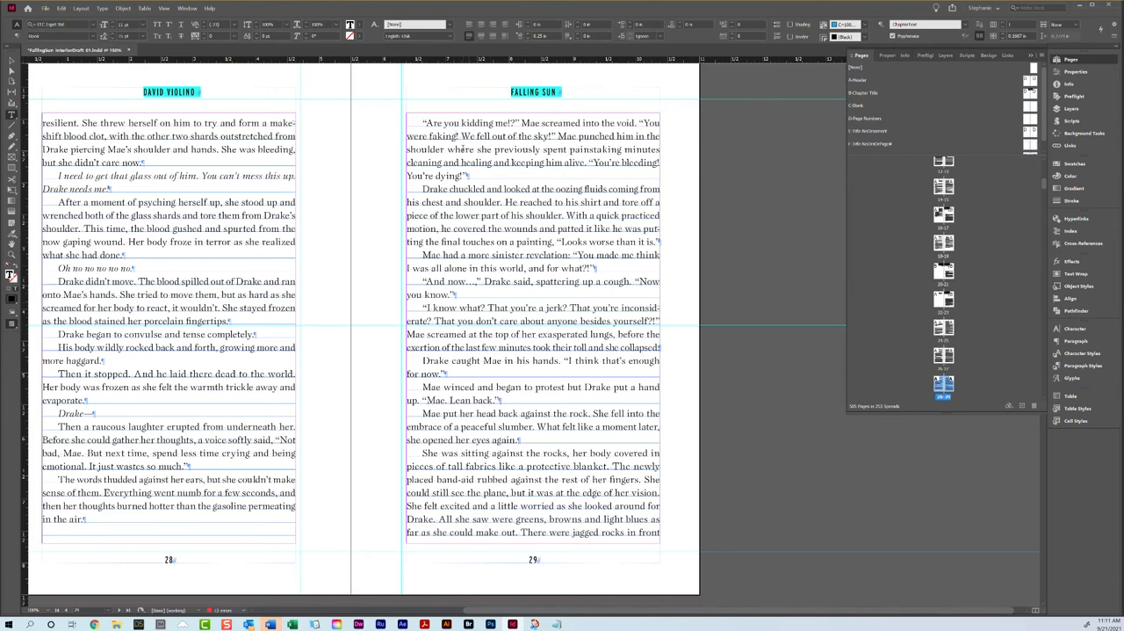
Step: Examine how the text ends on page 28 and starts on page 29, including the "Are you kidding me!?" paragraph
{"action": "scroll", "coordinate": [462, 150], "scroll_direction": "down", "scroll_amount": 5}
{"action": "scroll", "coordinate": [461, 131], "scroll_direction": "up", "scroll_amount": 5}
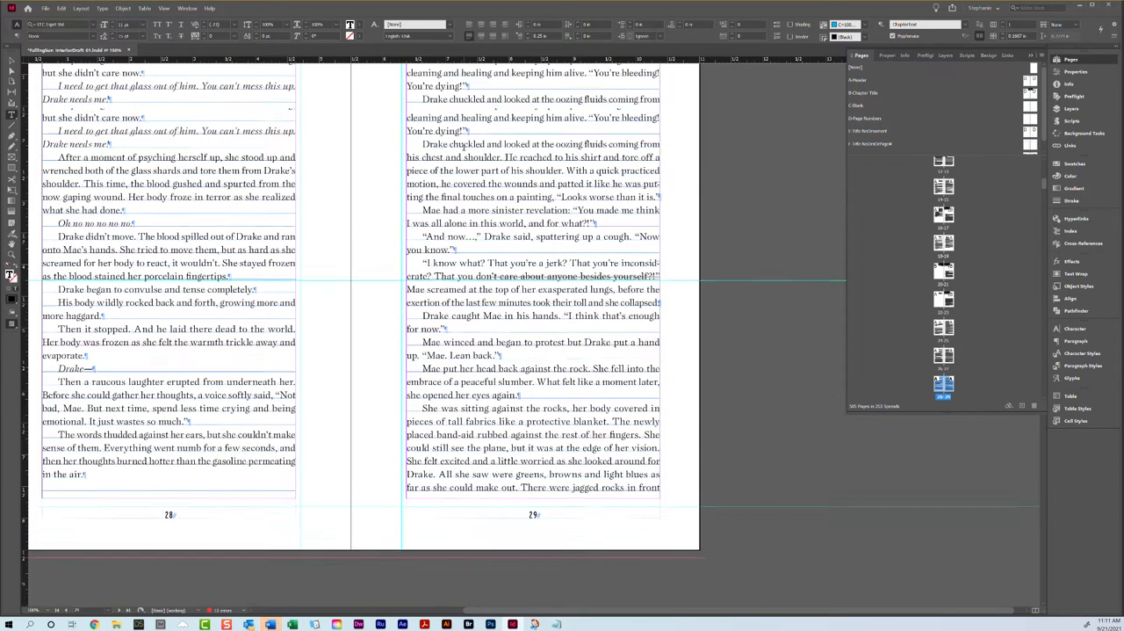
{"action": "triple_click", "coordinate": [482, 149]}
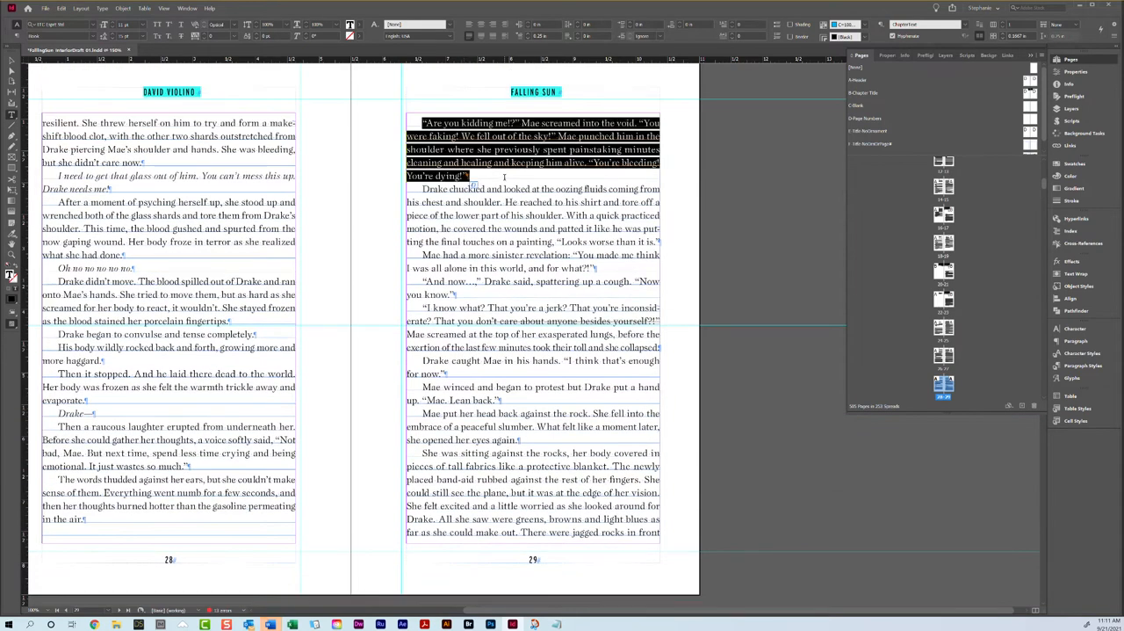
{"action": "left_click", "coordinate": [411, 121]}
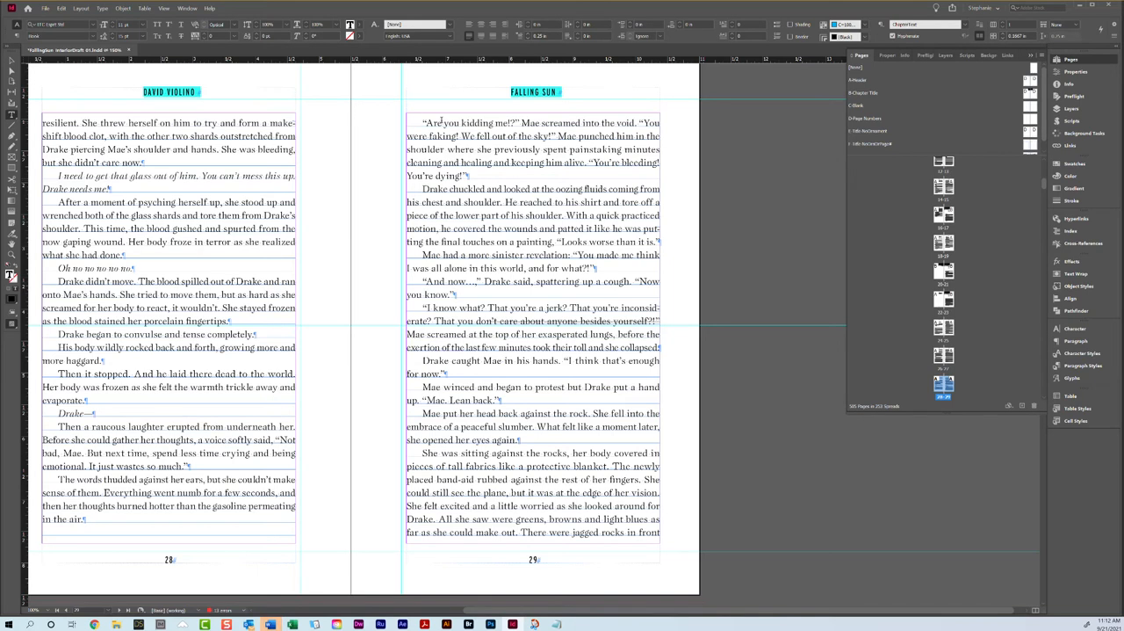
{"action": "scroll", "coordinate": [442, 122], "scroll_direction": "down", "scroll_amount": 5}
{"action": "scroll", "coordinate": [430, 149], "scroll_direction": "up", "scroll_amount": 5}
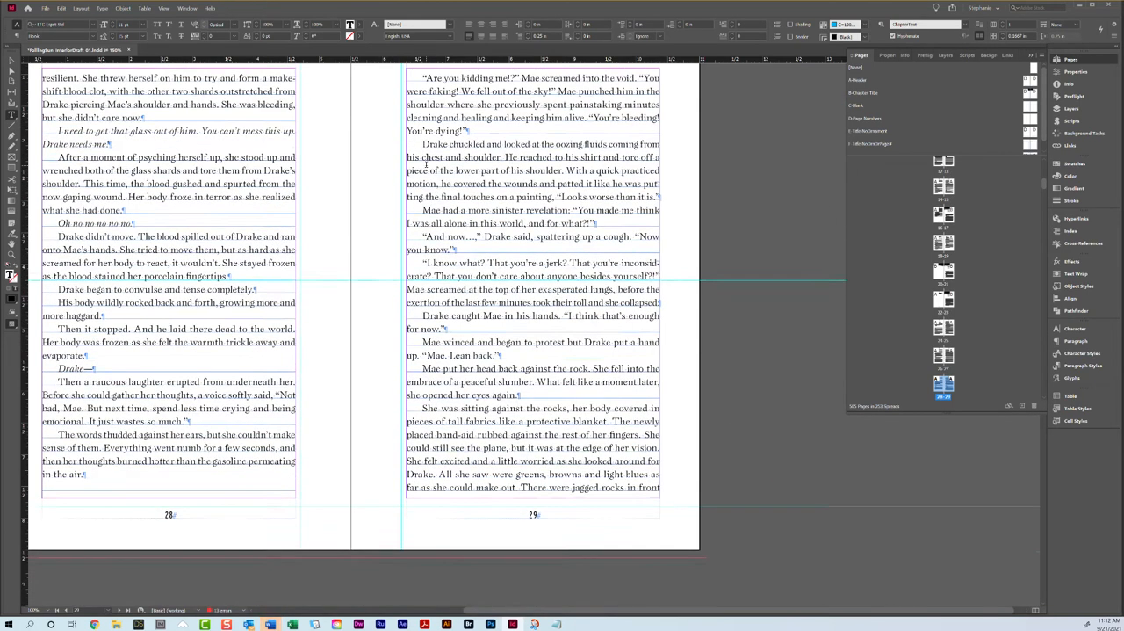
{"action": "scroll", "coordinate": [205, 230], "scroll_direction": "up", "scroll_amount": 1}
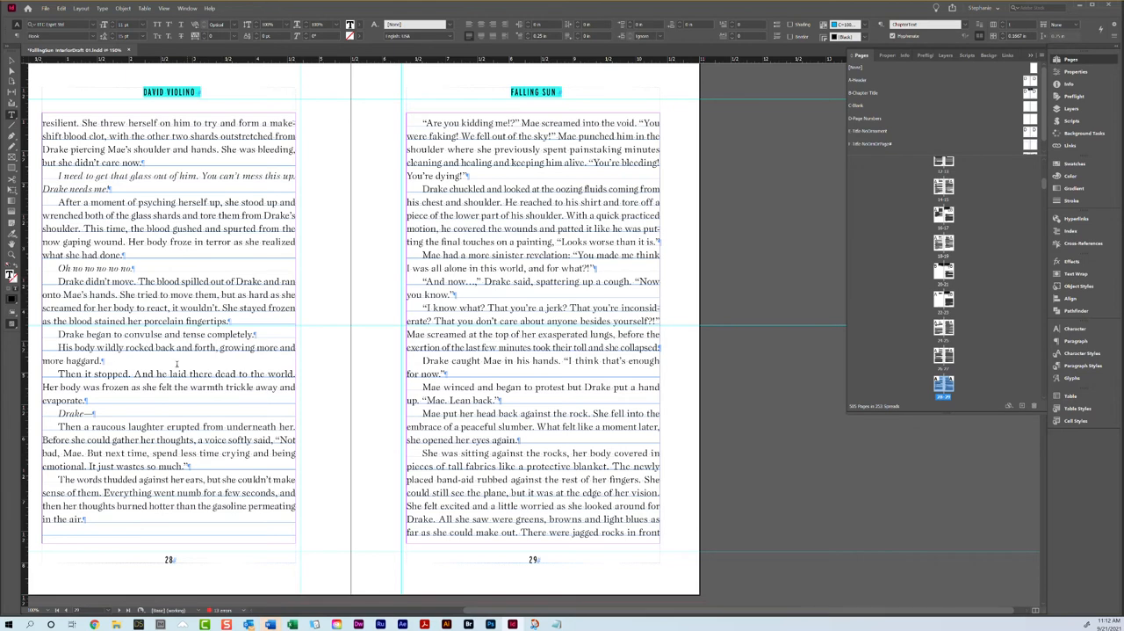
Step: Set the keep options of the "Are you kidding me!?" paragraph on page 29 to one line at its start
{"action": "triple_click", "coordinate": [592, 139]}
{"action": "left_click", "coordinate": [543, 125]}
{"action": "left_click", "coordinate": [1115, 39]}
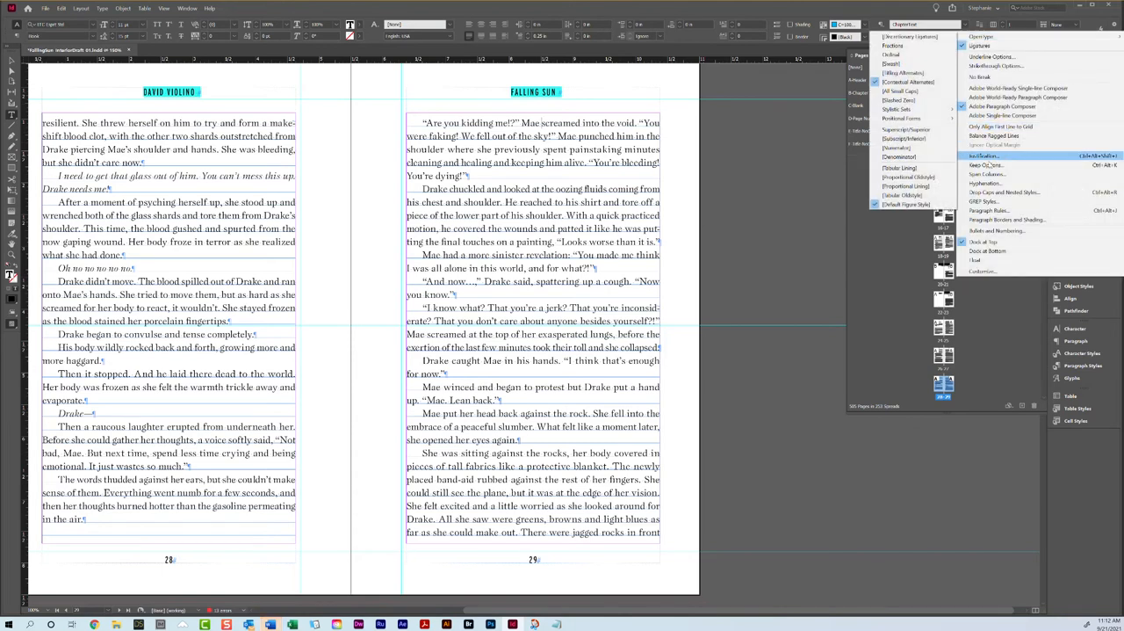
{"action": "left_click", "coordinate": [982, 165]}
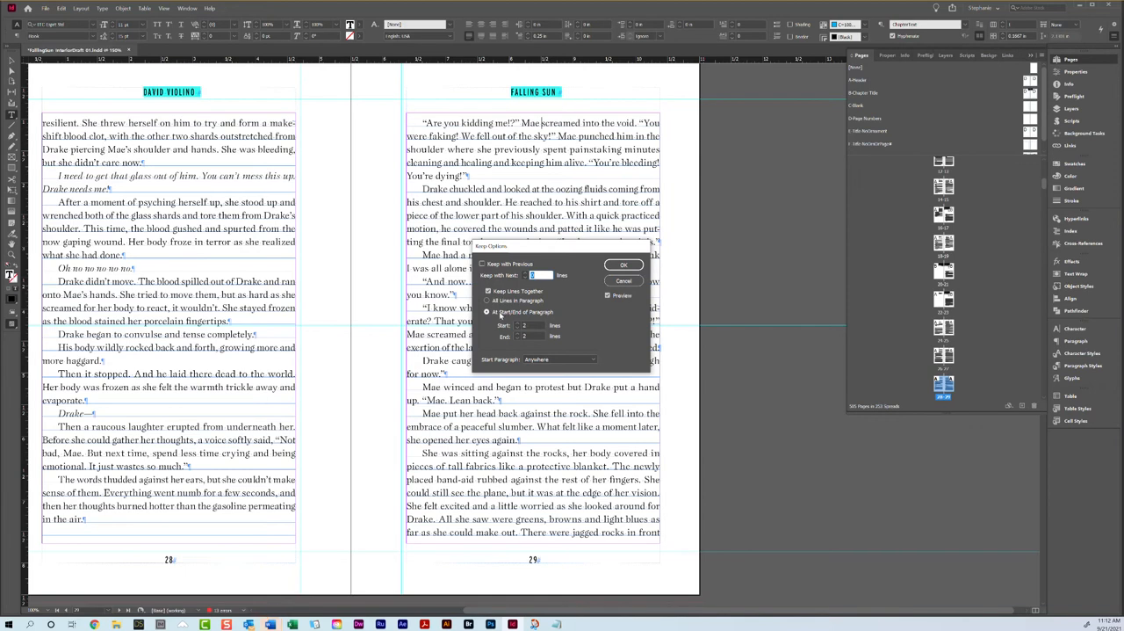
{"action": "left_click", "coordinate": [519, 330]}
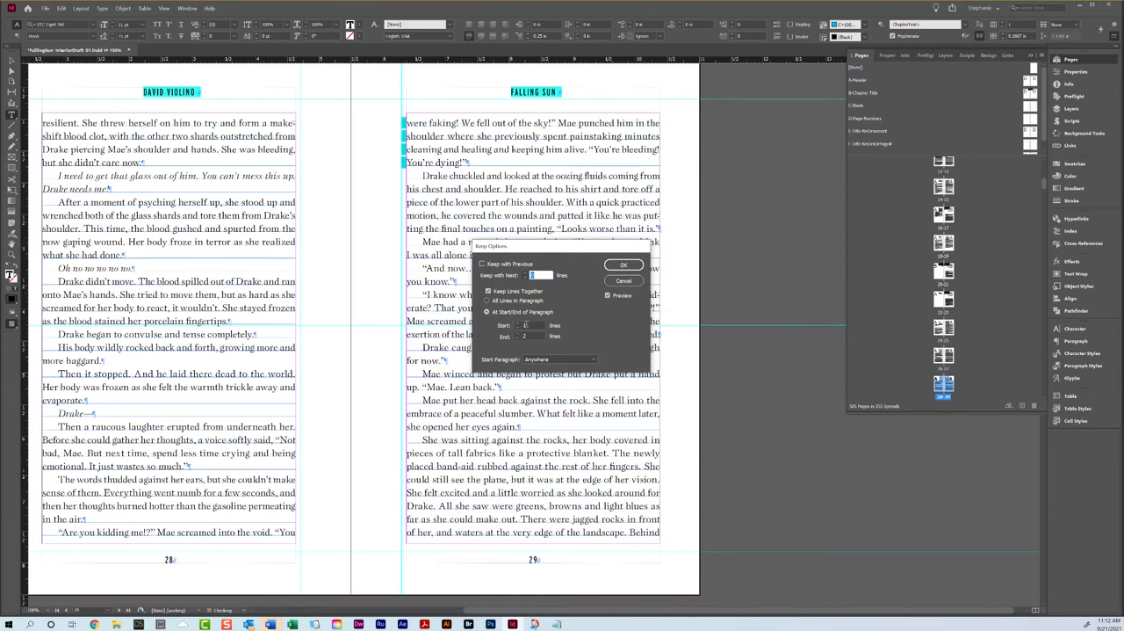
{"action": "left_click", "coordinate": [624, 265]}
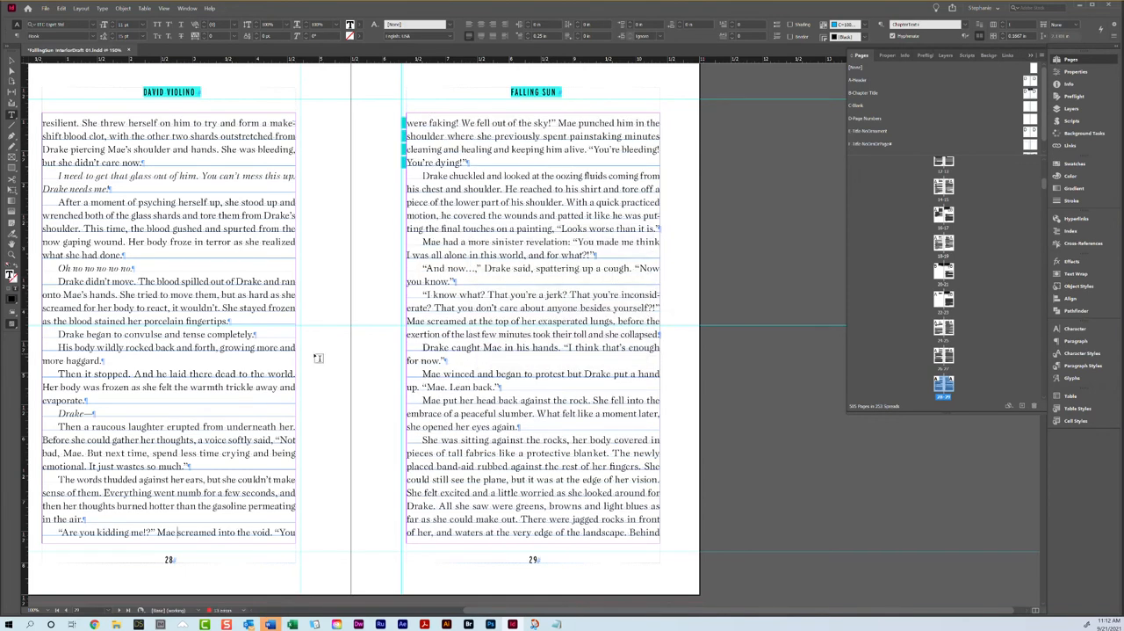
Step: Compare the last lines of pages 28 and 29 and how the text runs on past the spread
{"action": "triple_click", "coordinate": [218, 532]}
{"action": "left_click", "coordinate": [364, 362]}
{"action": "triple_click", "coordinate": [543, 532]}
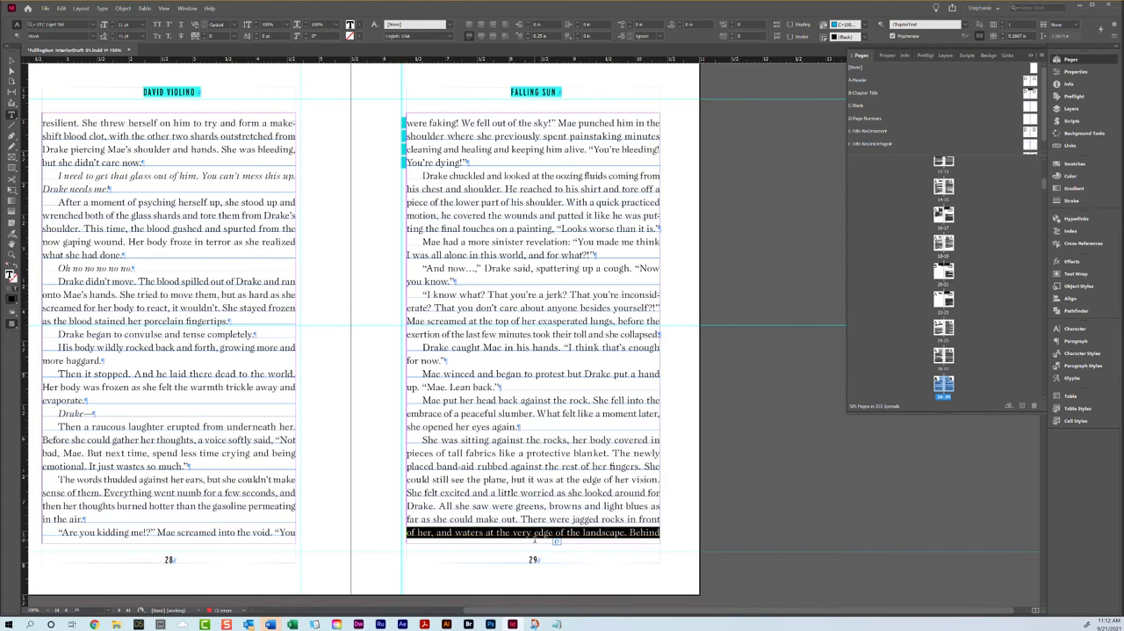
{"action": "scroll", "coordinate": [503, 472], "scroll_direction": "down", "scroll_amount": 5}
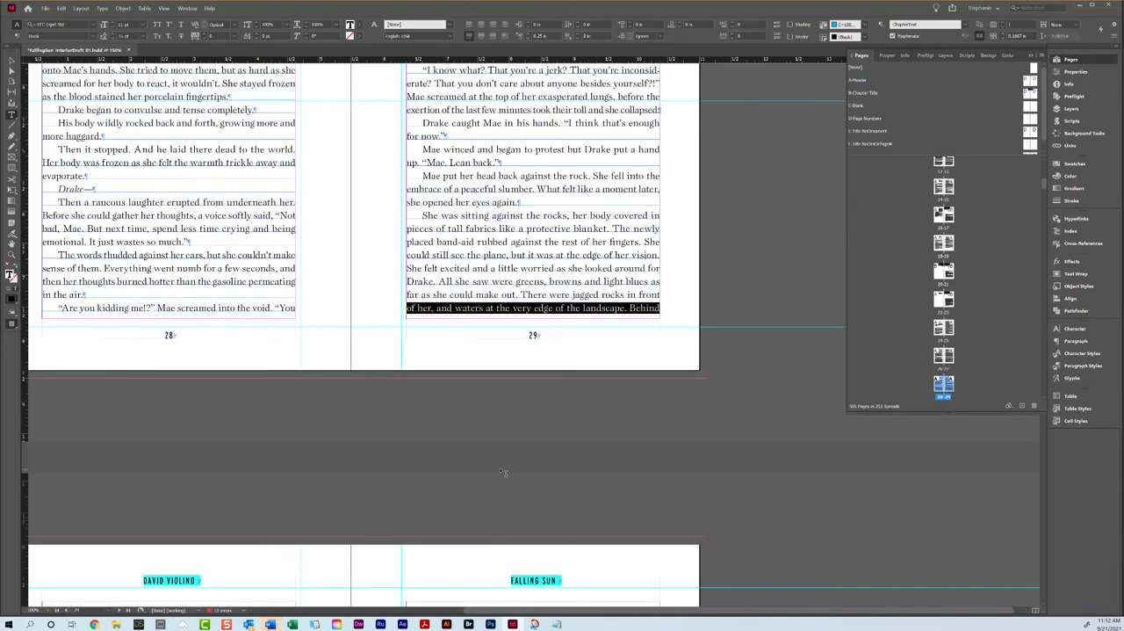
{"action": "scroll", "coordinate": [486, 468], "scroll_direction": "up", "scroll_amount": 3}
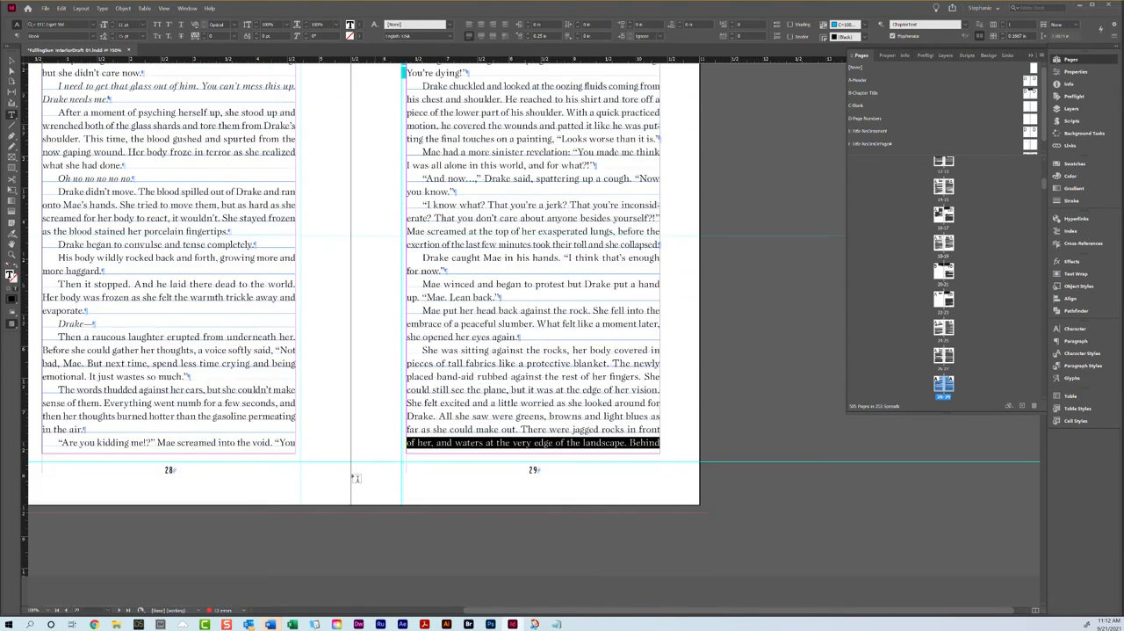
{"action": "left_click", "coordinate": [230, 423]}
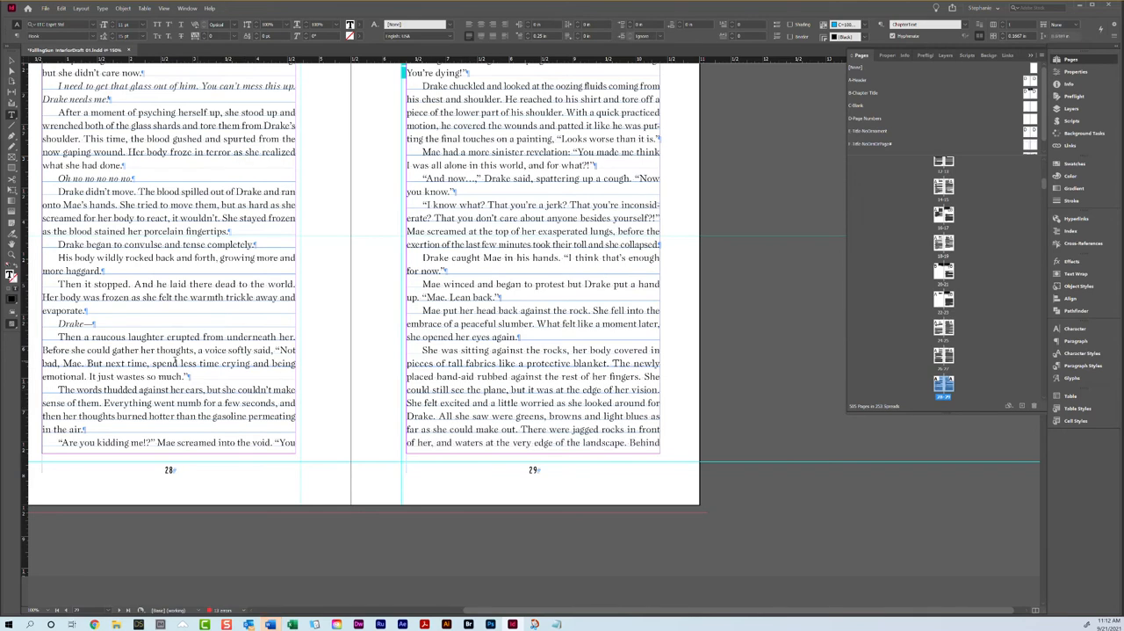
Step: Tighten the tracking of the "Then it stopped" paragraph on page 28
{"action": "scroll", "coordinate": [182, 431], "scroll_direction": "up", "scroll_amount": 3}
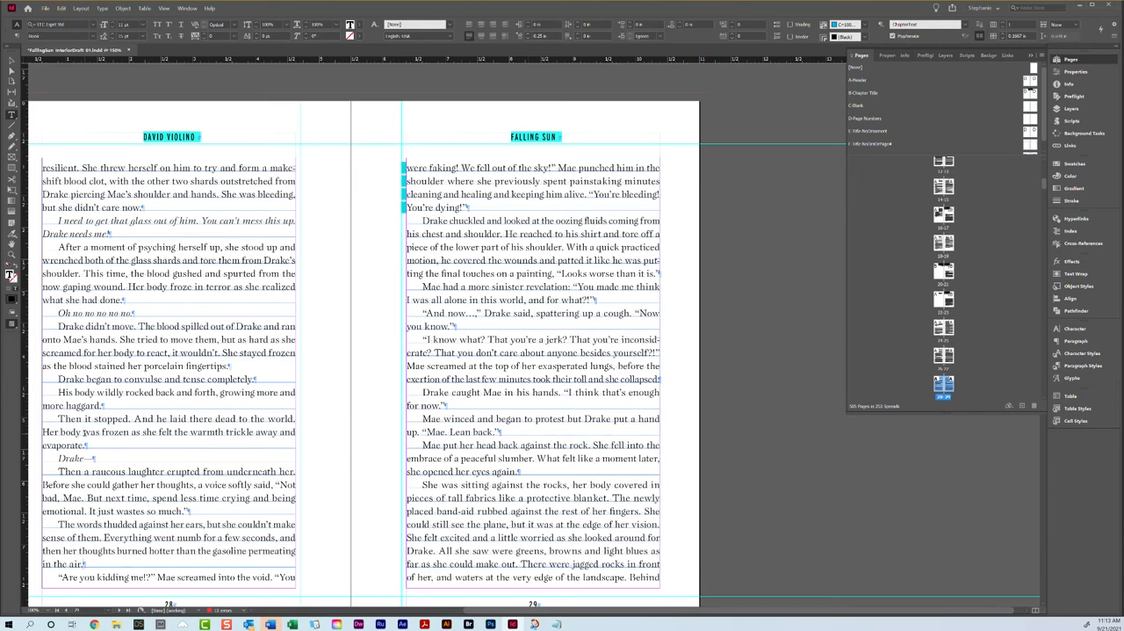
{"action": "triple_click", "coordinate": [90, 431]}
{"action": "left_click", "coordinate": [91, 431]}
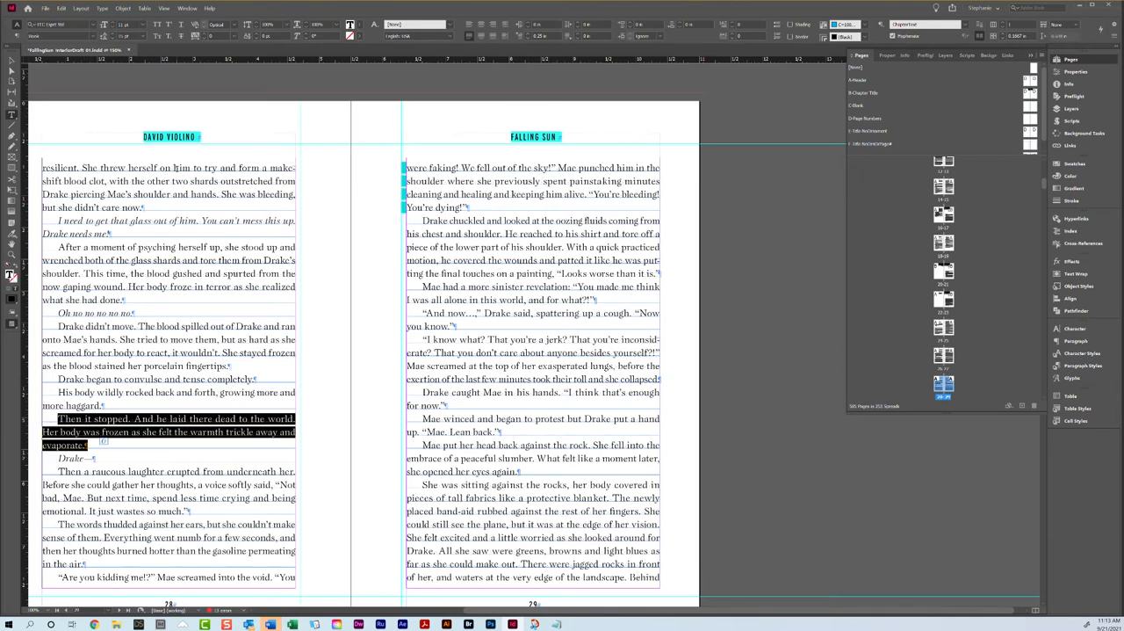
{"action": "left_click", "coordinate": [204, 38]}
{"action": "scroll", "coordinate": [362, 350], "scroll_direction": "down", "scroll_amount": 3}
{"action": "left_click", "coordinate": [237, 433]}
{"action": "right_click", "coordinate": [237, 434]}
{"action": "left_click", "coordinate": [318, 211]}
{"action": "double_click", "coordinate": [224, 299]}
{"action": "double_click", "coordinate": [224, 298]}
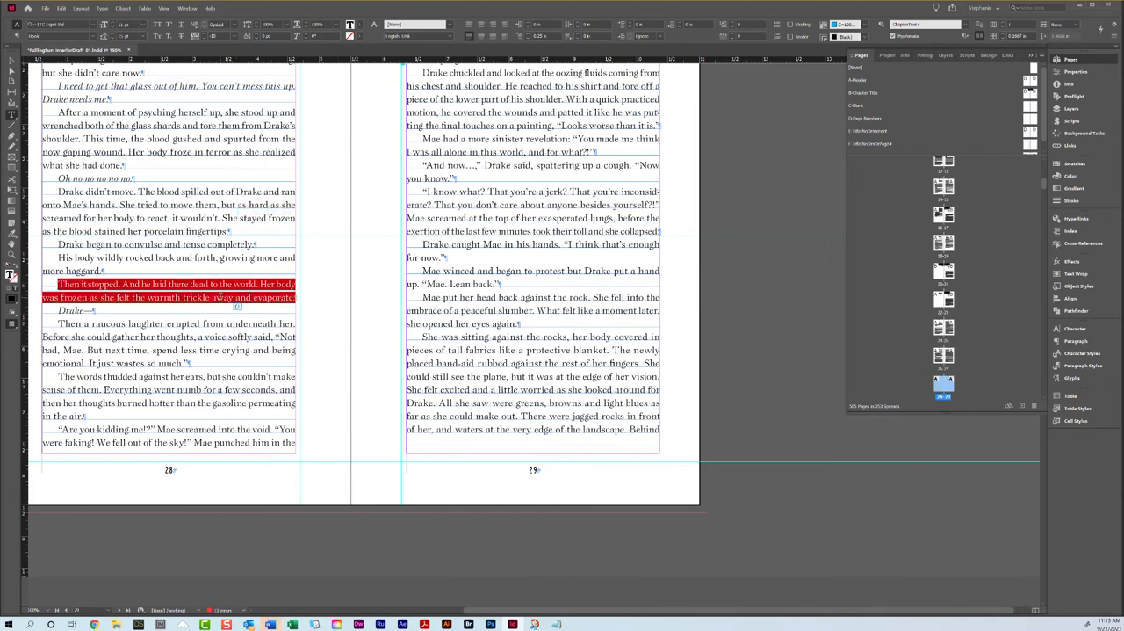
{"action": "double_click", "coordinate": [221, 299]}
{"action": "left_click", "coordinate": [221, 298]}
{"action": "left_click", "coordinate": [221, 298]}
{"action": "double_click", "coordinate": [180, 298]}
{"action": "left_click", "coordinate": [180, 299]}
{"action": "left_click", "coordinate": [180, 299]}
{"action": "scroll", "coordinate": [461, 296], "scroll_direction": "down", "scroll_amount": 5}
{"action": "scroll", "coordinate": [461, 297], "scroll_direction": "up", "scroll_amount": 5}
Step: Tighten the tracking of the "She was sitting against the rocks" paragraph at the end of page 29
{"action": "triple_click", "coordinate": [454, 374]}
{"action": "left_click", "coordinate": [454, 373]}
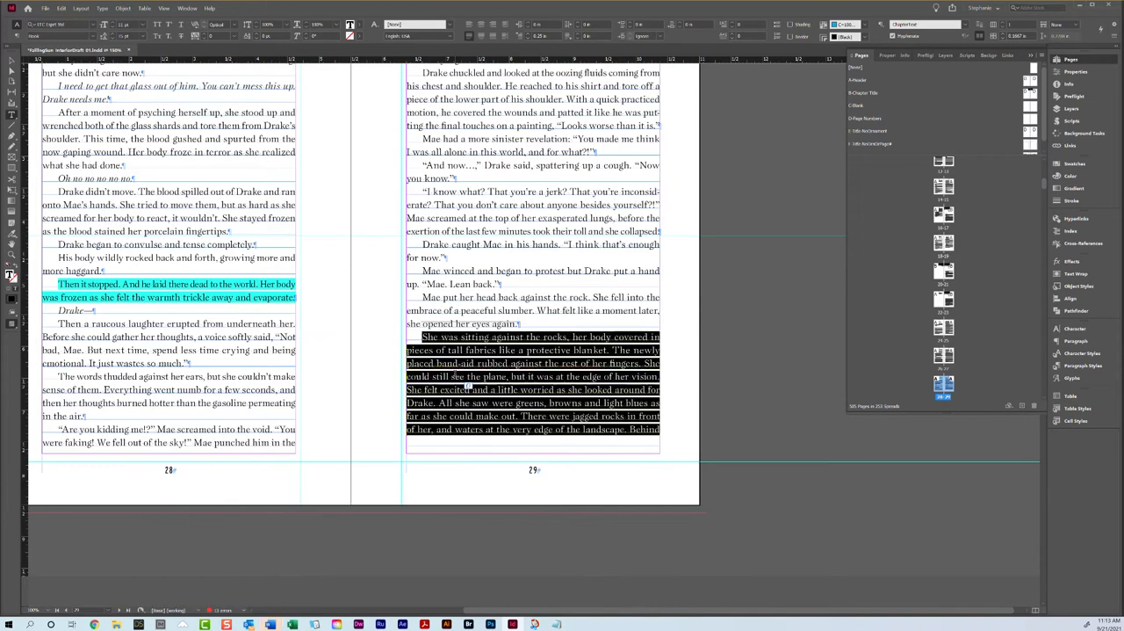
{"action": "scroll", "coordinate": [454, 374], "scroll_direction": "down", "scroll_amount": 5}
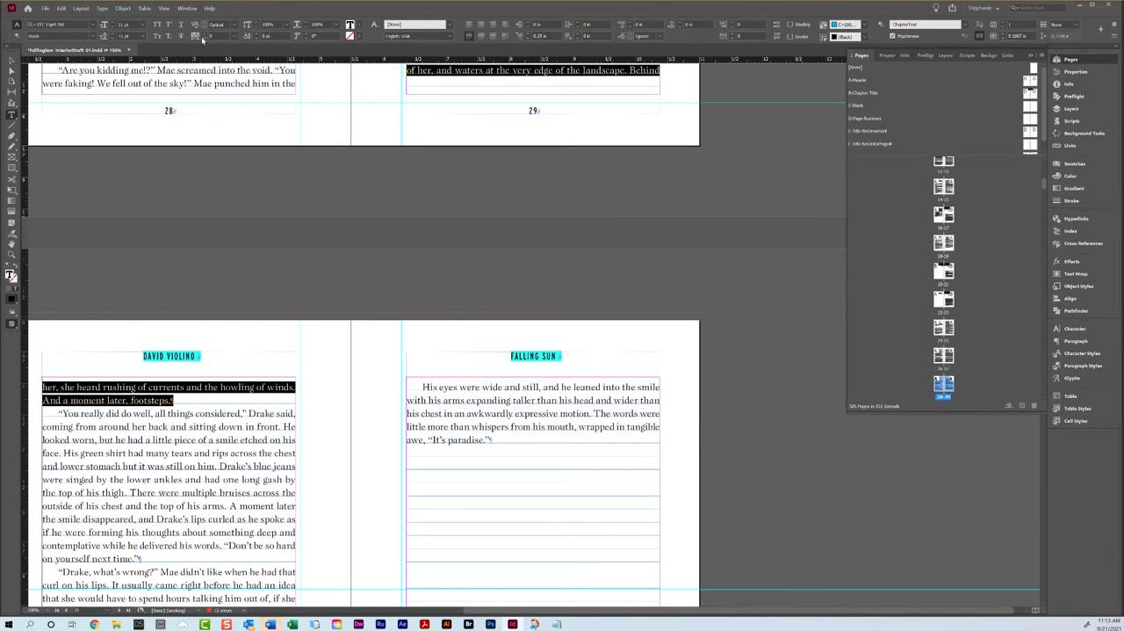
{"action": "left_click", "coordinate": [195, 36]}
{"action": "scroll", "coordinate": [574, 421], "scroll_direction": "up", "scroll_amount": 5}
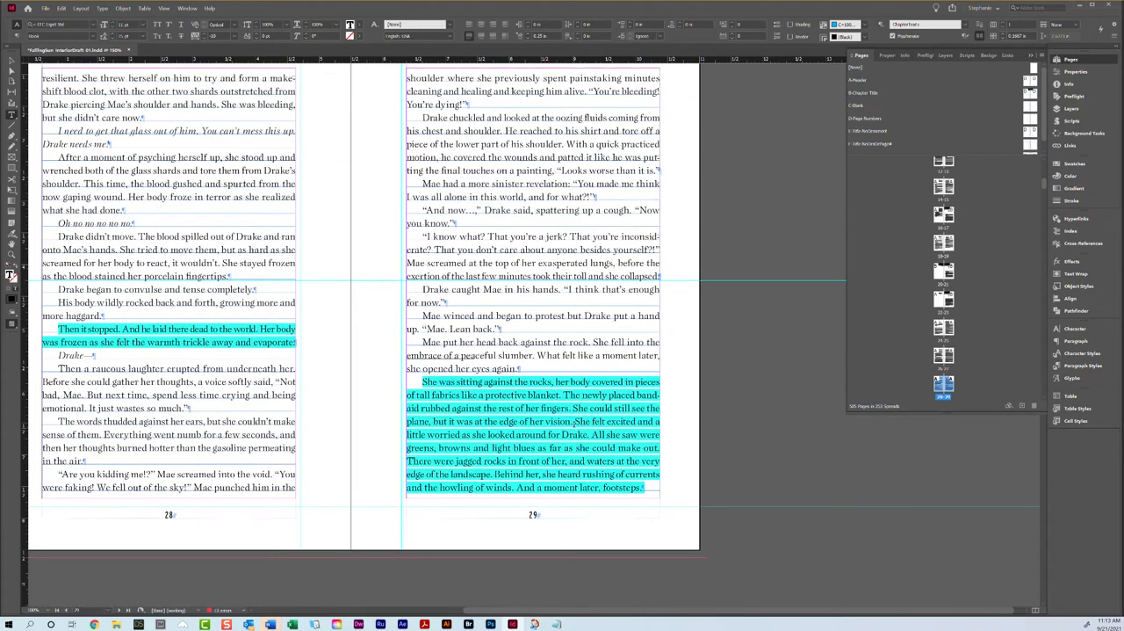
{"action": "scroll", "coordinate": [506, 175], "scroll_direction": "up", "scroll_amount": 2}
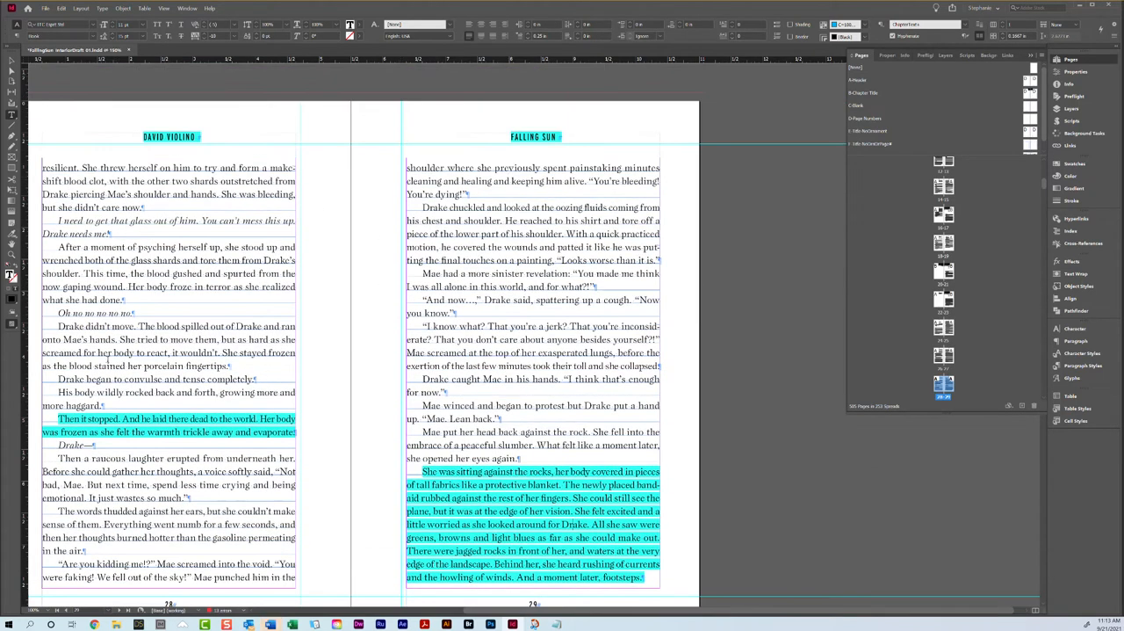
{"action": "left_click", "coordinate": [411, 180]}
Step: Try tighter tracking on the first two paragraphs of page 30, from "You really did do well" to "even could."
{"action": "scroll", "coordinate": [411, 176], "scroll_direction": "down", "scroll_amount": 10}
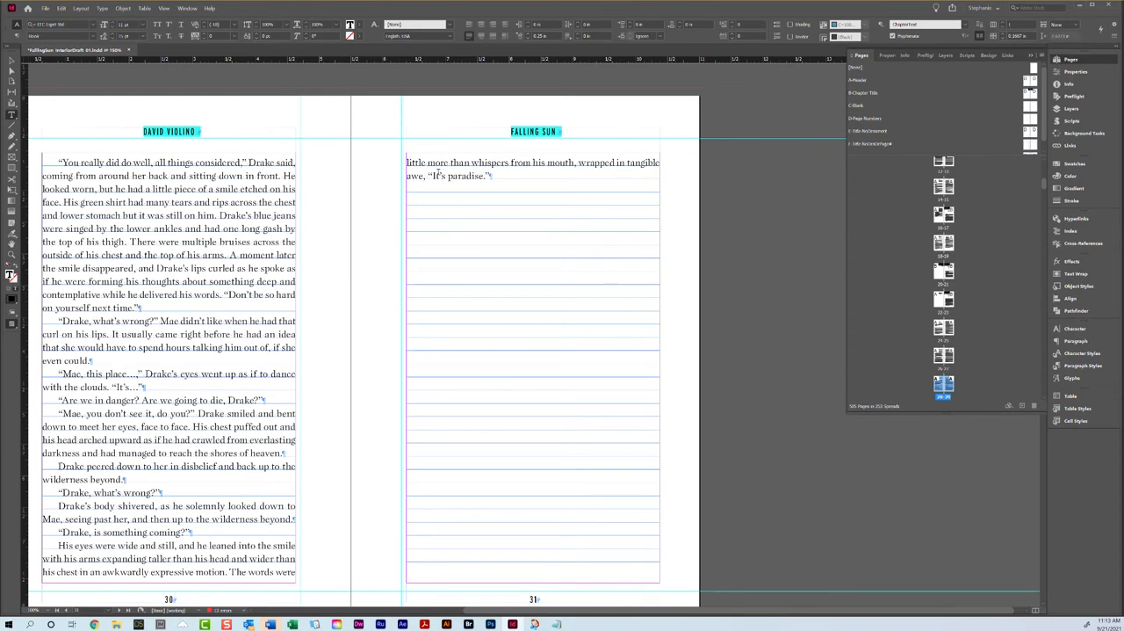
{"action": "triple_click", "coordinate": [484, 164]}
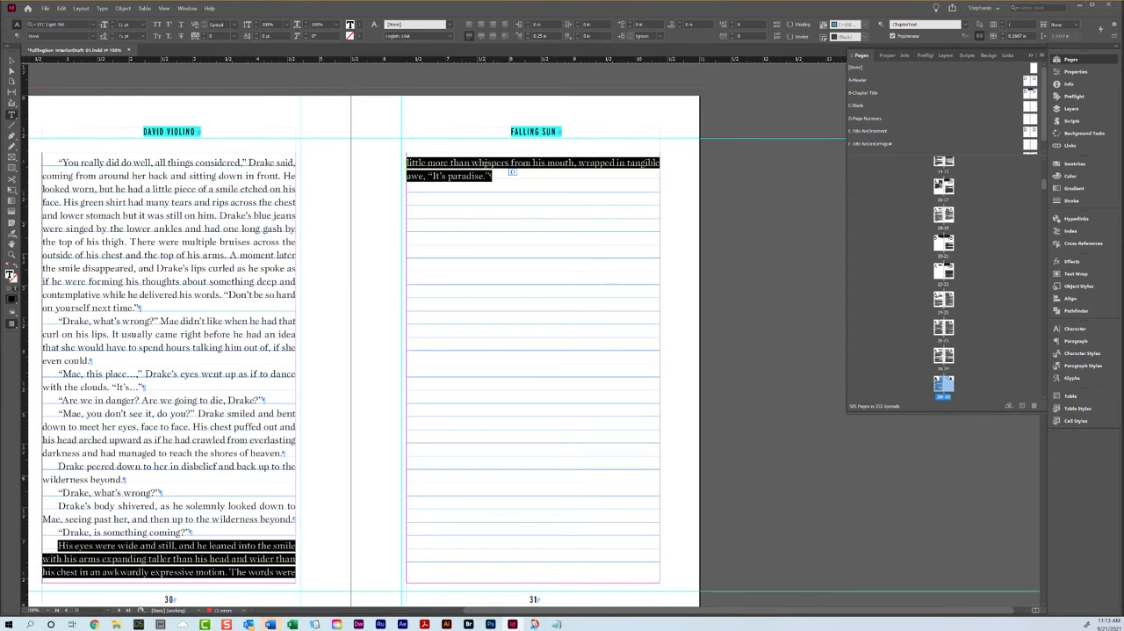
{"action": "left_click_drag", "start_coordinate": [105, 363], "coordinate": [66, 155]}
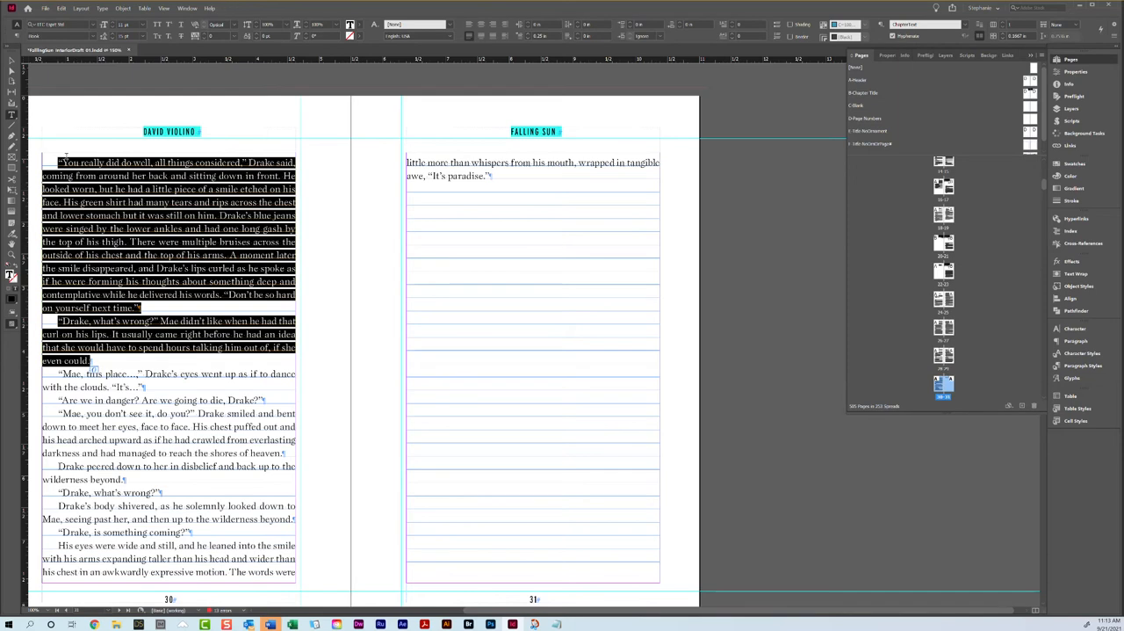
{"action": "left_click", "coordinate": [201, 39]}
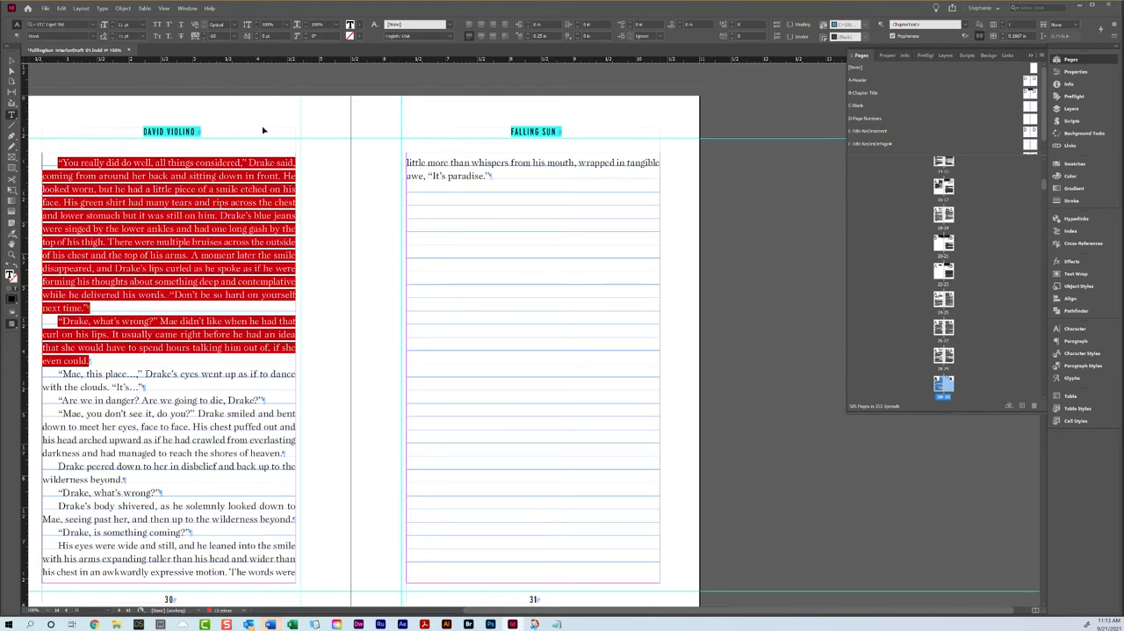
Step: Remove the trial tracking and keep-option overrides from the adjusted paragraphs on pages 28 to 30
{"action": "scroll", "coordinate": [262, 127], "scroll_direction": "up", "scroll_amount": 15}
{"action": "right_click", "coordinate": [161, 328]}
{"action": "left_click", "coordinate": [189, 375]}
{"action": "right_click", "coordinate": [439, 185]}
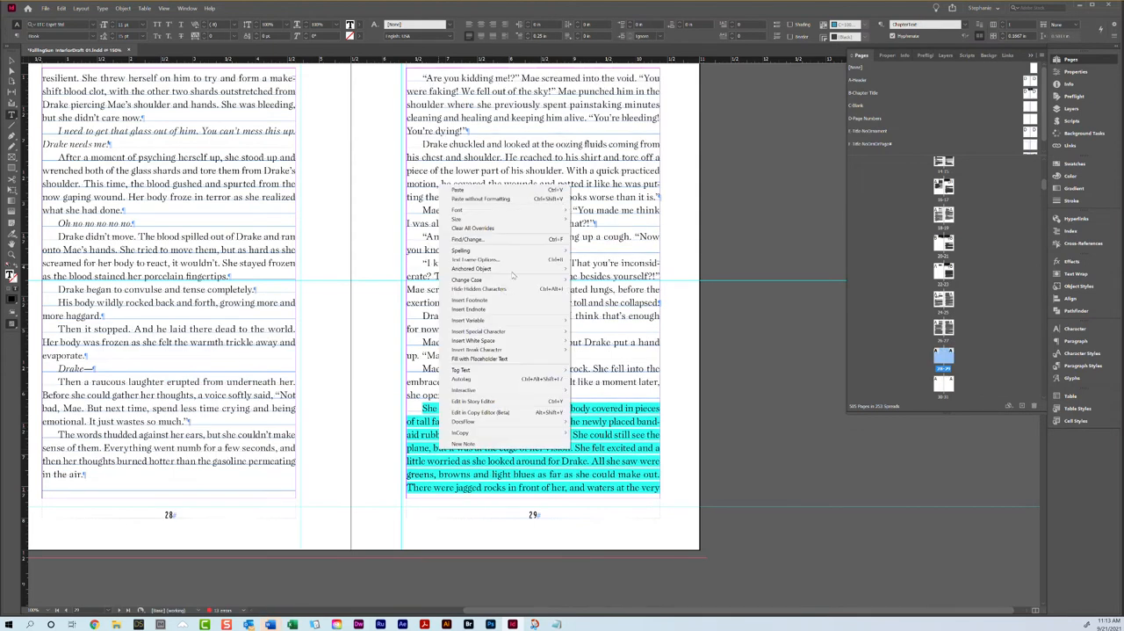
{"action": "left_click", "coordinate": [473, 228]}
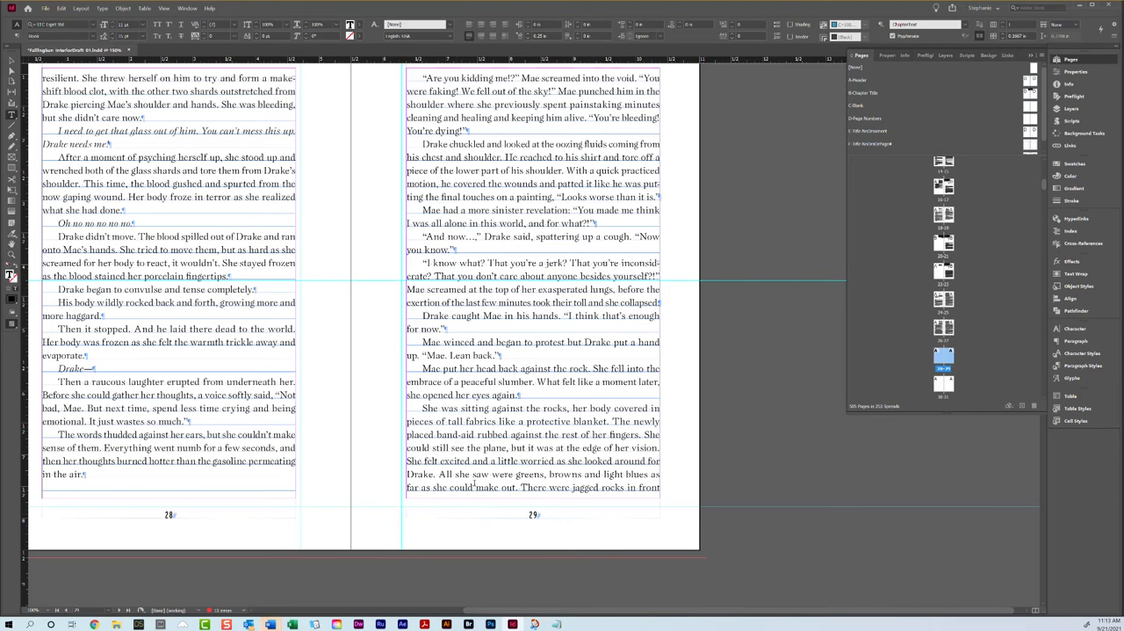
Step: Check the last line of page 29 and the chapter's closing paragraph on page 31
{"action": "triple_click", "coordinate": [469, 486]}
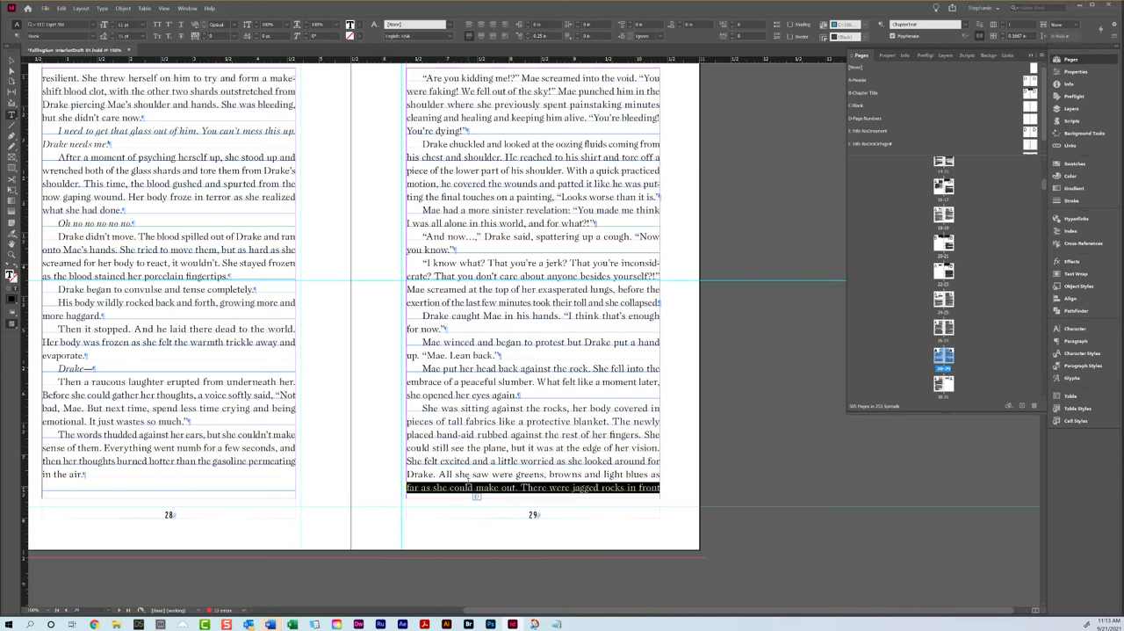
{"action": "scroll", "coordinate": [469, 486], "scroll_direction": "down", "scroll_amount": 10}
{"action": "left_click_drag", "start_coordinate": [500, 234], "coordinate": [472, 233]}
{"action": "left_click_drag", "start_coordinate": [421, 207], "coordinate": [491, 287]}
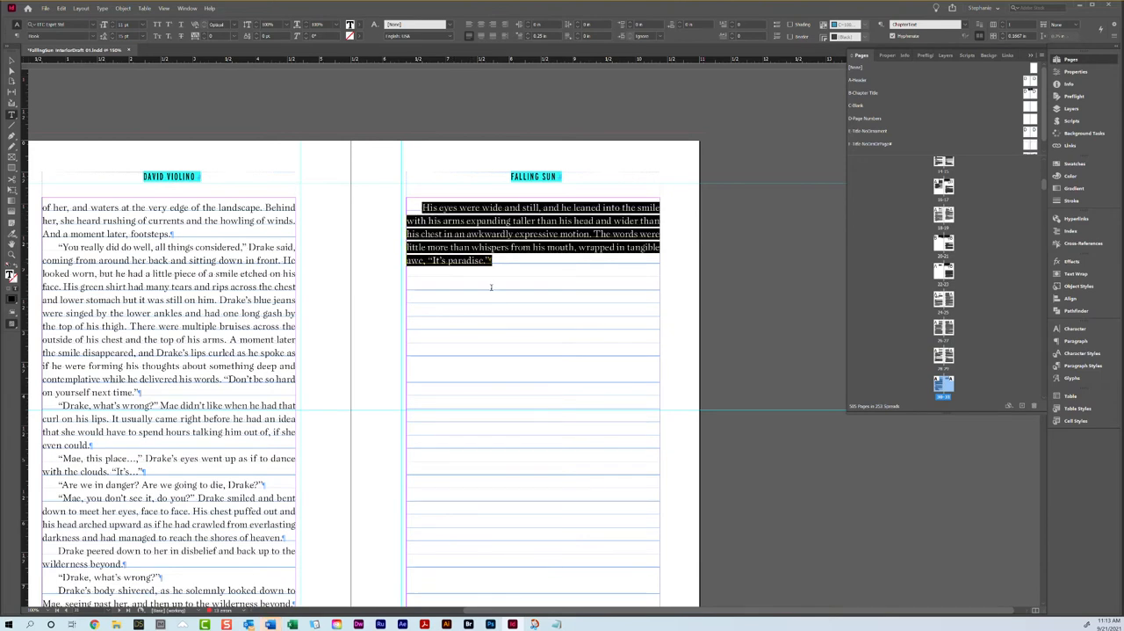
{"action": "scroll", "coordinate": [491, 287], "scroll_direction": "up", "scroll_amount": 5}
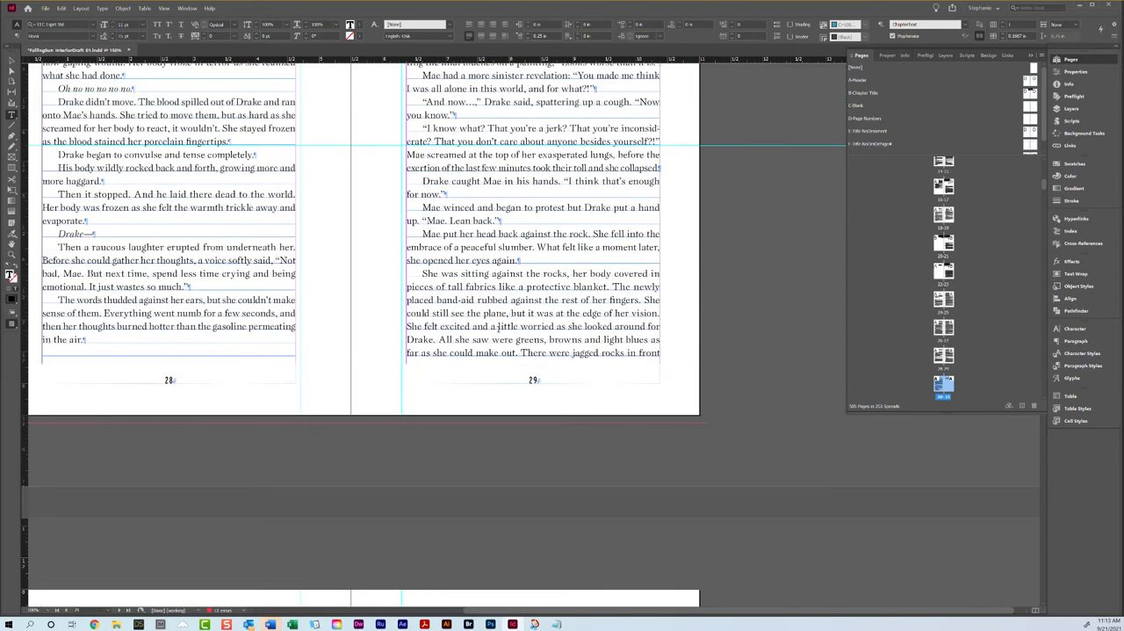
Step: Set the keep options of the "She was sitting against the rocks" paragraph on page 29 to four lines at its end
{"action": "double_click", "coordinate": [416, 274]}
{"action": "left_click", "coordinate": [464, 309]}
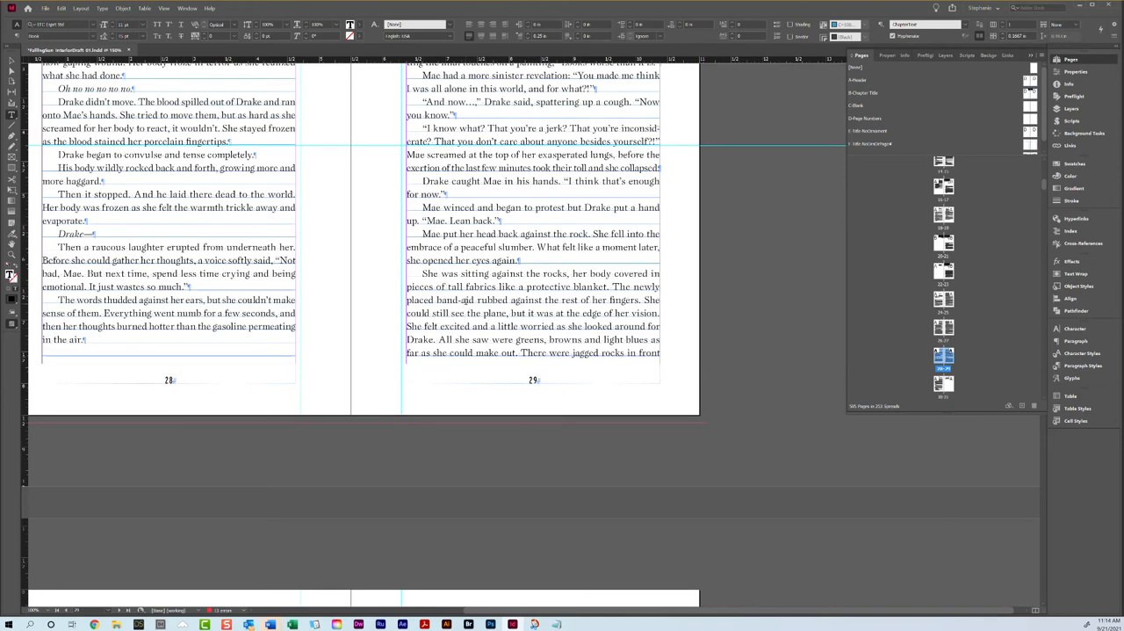
{"action": "left_click", "coordinate": [1112, 41]}
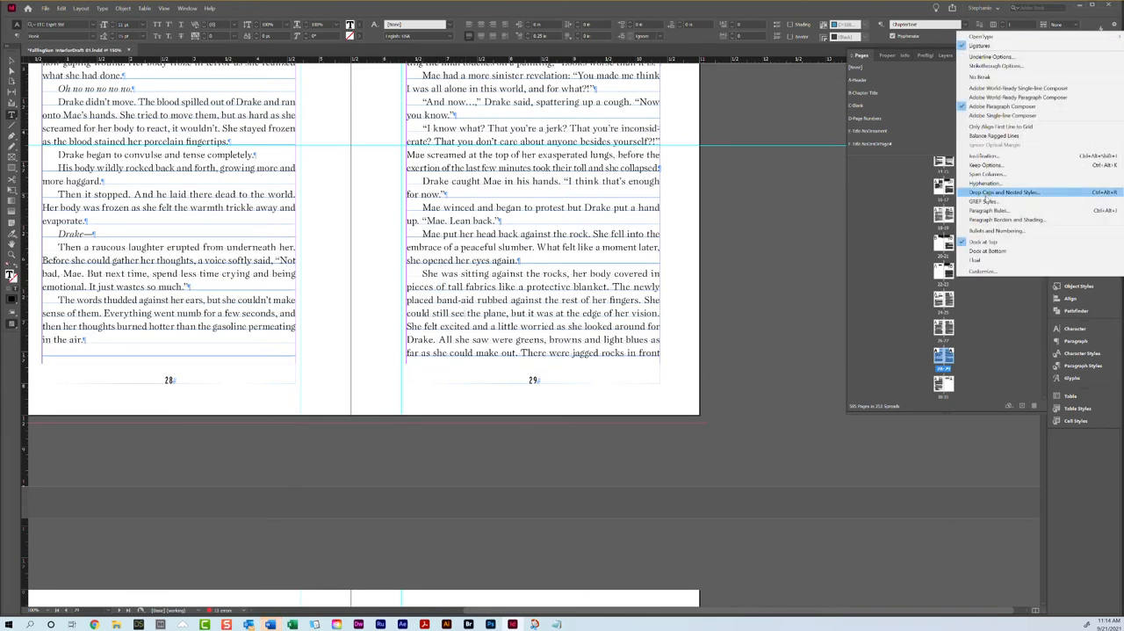
{"action": "left_click", "coordinate": [986, 165]}
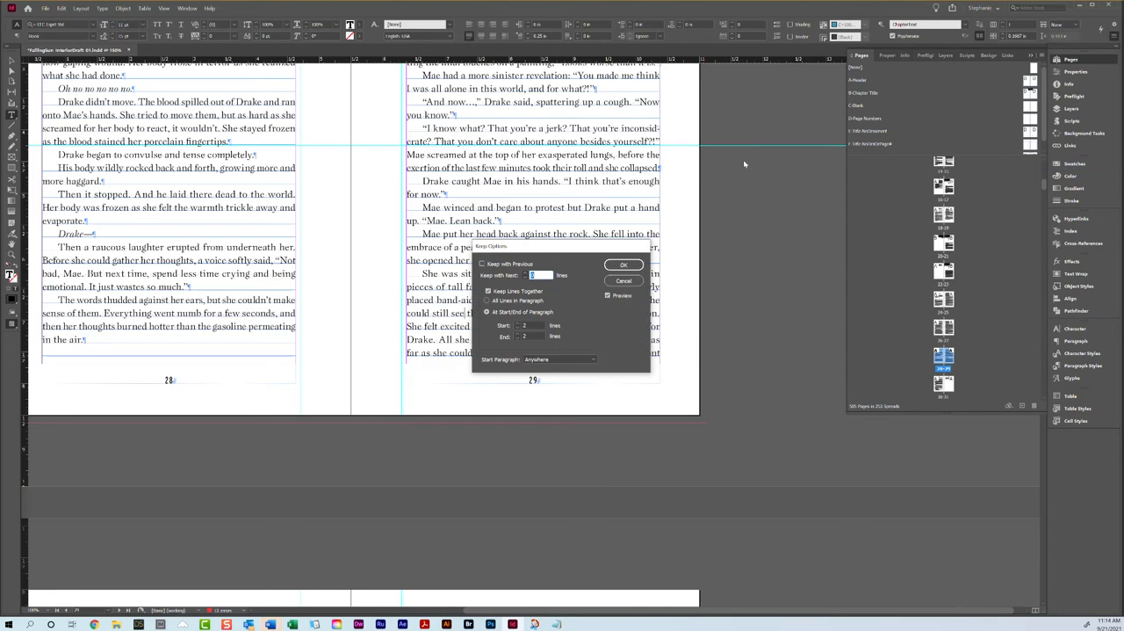
{"action": "left_click_drag", "start_coordinate": [526, 243], "coordinate": [529, 141]}
{"action": "left_click", "coordinate": [481, 204]}
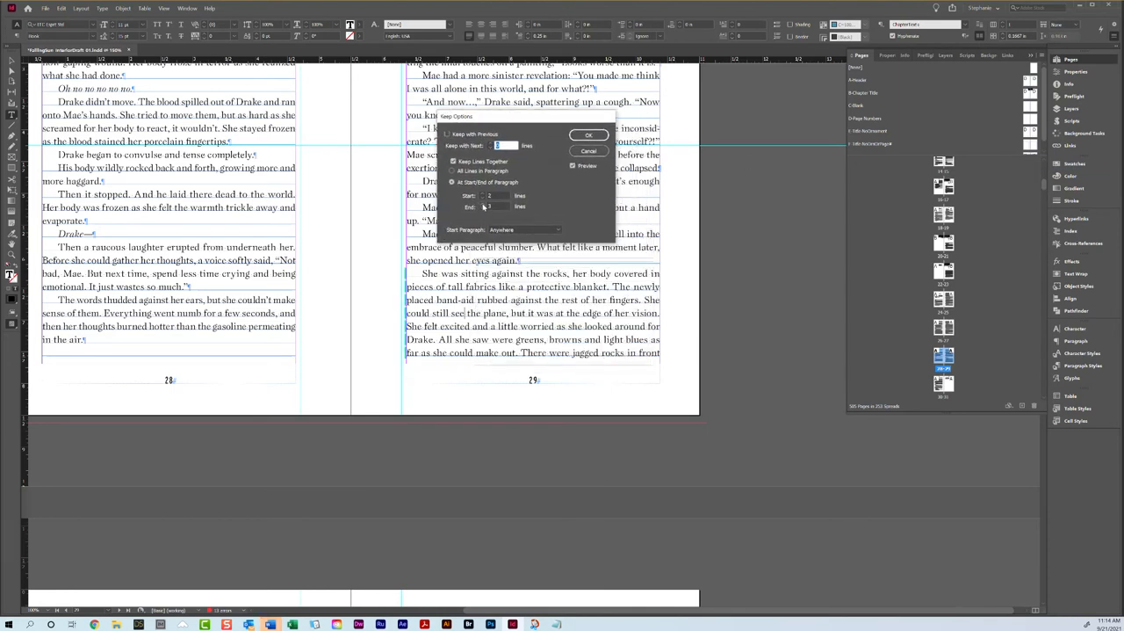
{"action": "left_click", "coordinate": [483, 206]}
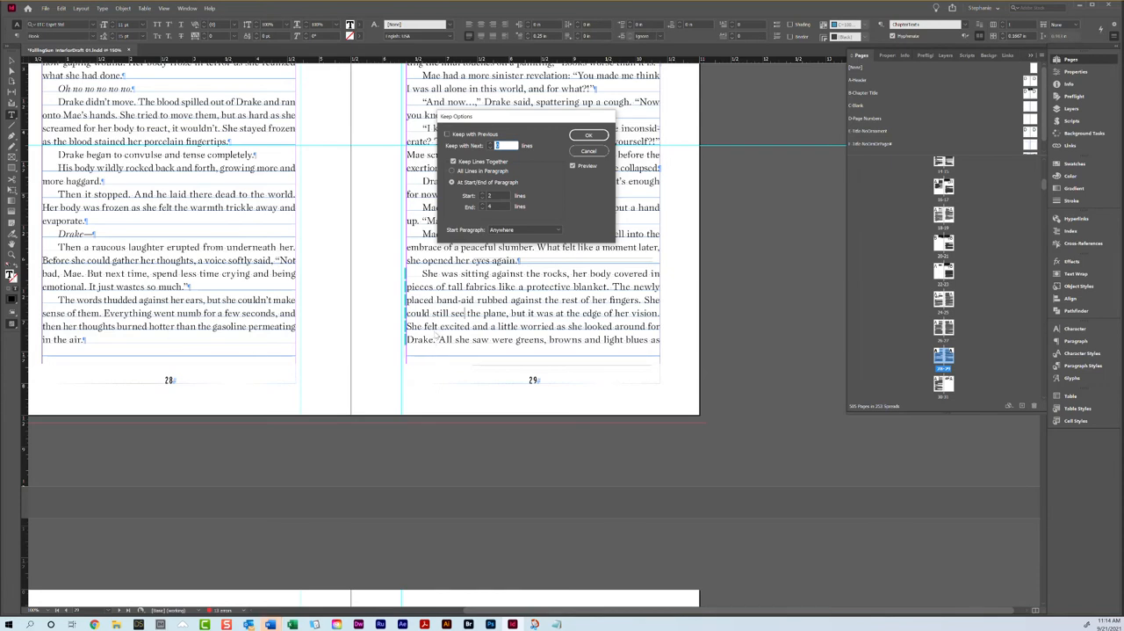
{"action": "key", "text": "Return"}
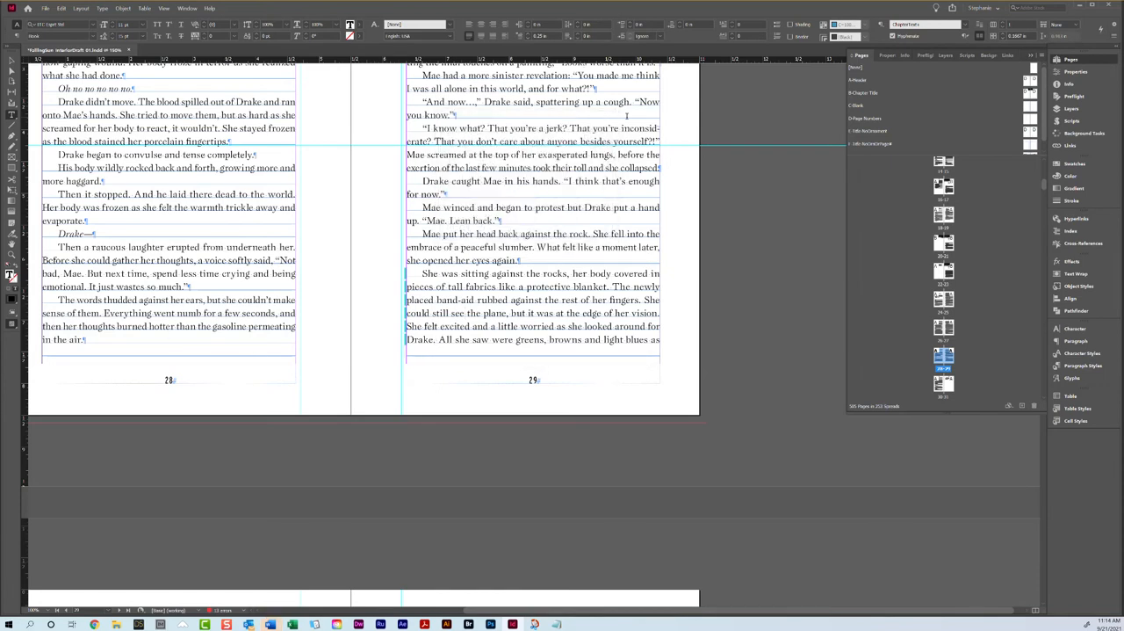
Step: Review the chapter's closing lines on page 31 and the page endings of Chapter 6 through pages 36 and 37
{"action": "scroll", "coordinate": [195, 353], "scroll_direction": "down", "scroll_amount": 5}
{"action": "scroll", "coordinate": [114, 361], "scroll_direction": "down", "scroll_amount": 5}
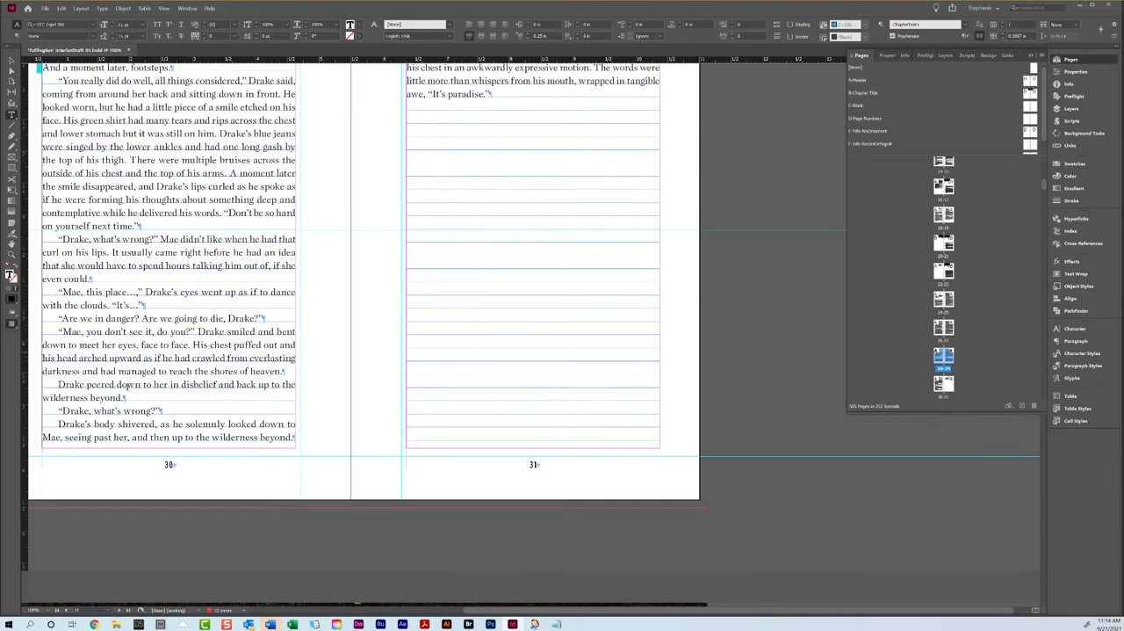
{"action": "scroll", "coordinate": [486, 195], "scroll_direction": "up", "scroll_amount": 3}
{"action": "left_click_drag", "start_coordinate": [422, 207], "coordinate": [512, 284]}
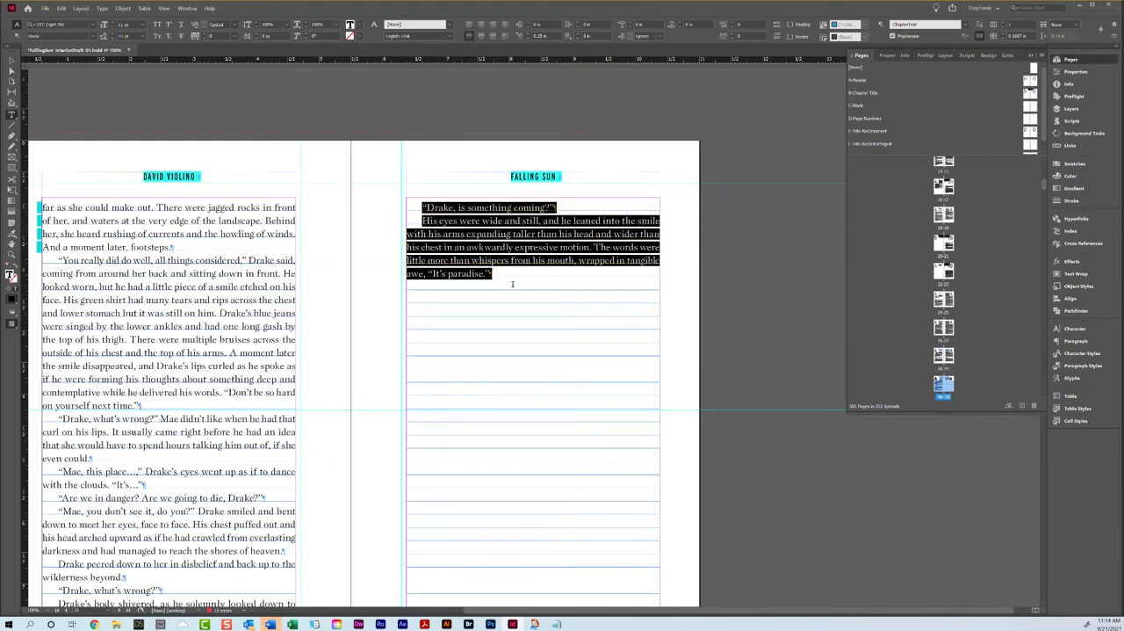
{"action": "scroll", "coordinate": [512, 284], "scroll_direction": "down", "scroll_amount": 9}
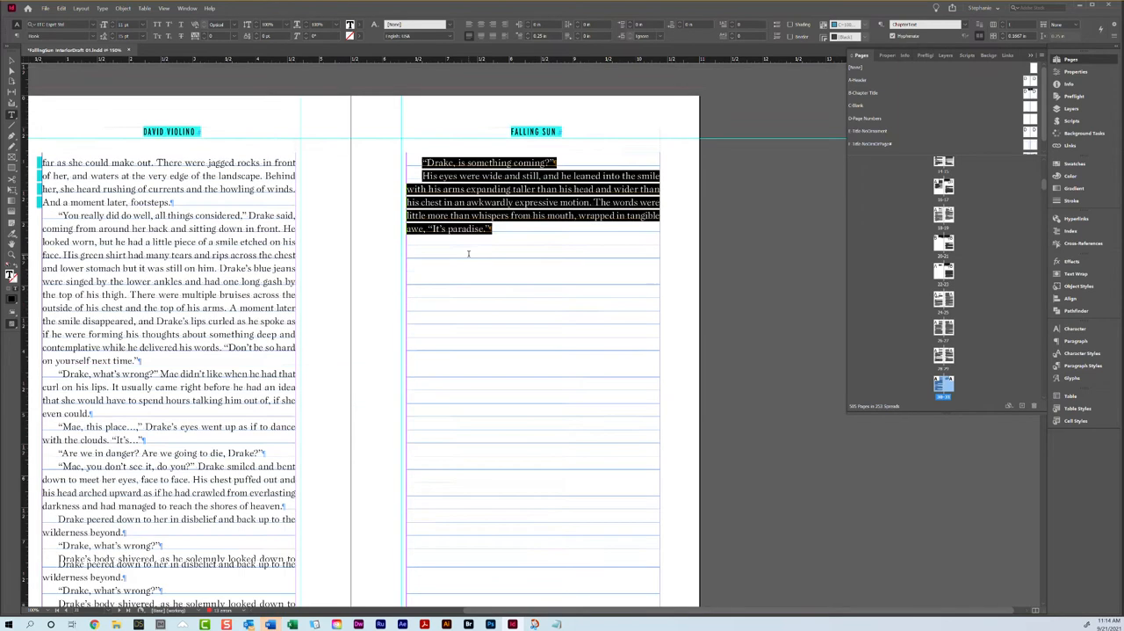
{"action": "scroll", "coordinate": [416, 279], "scroll_direction": "down", "scroll_amount": 7}
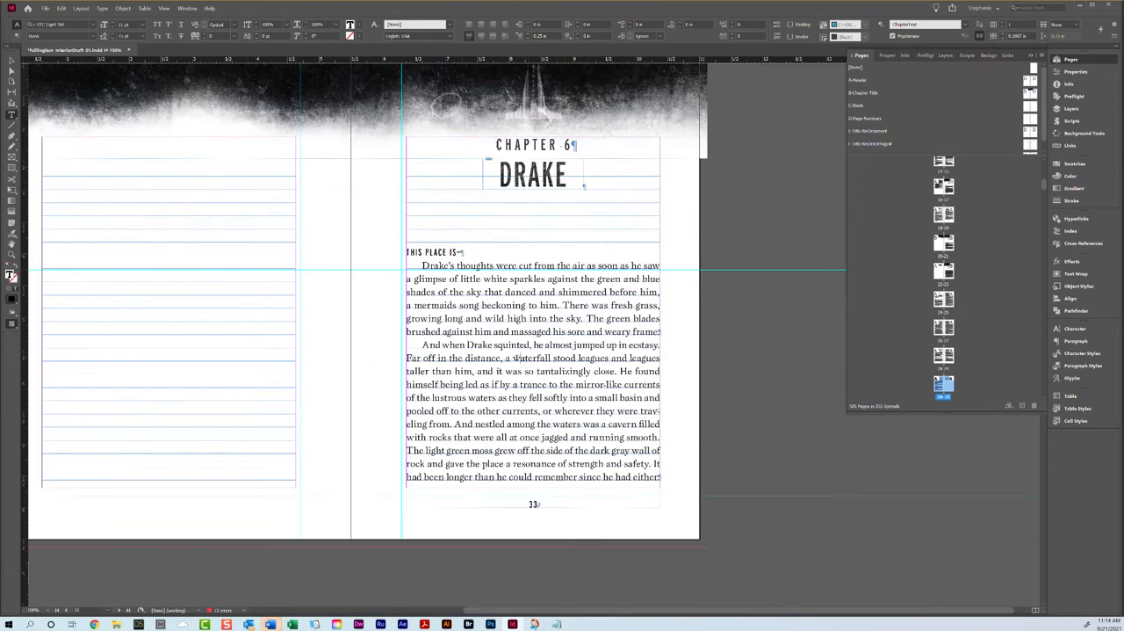
{"action": "scroll", "coordinate": [522, 334], "scroll_direction": "down", "scroll_amount": 18}
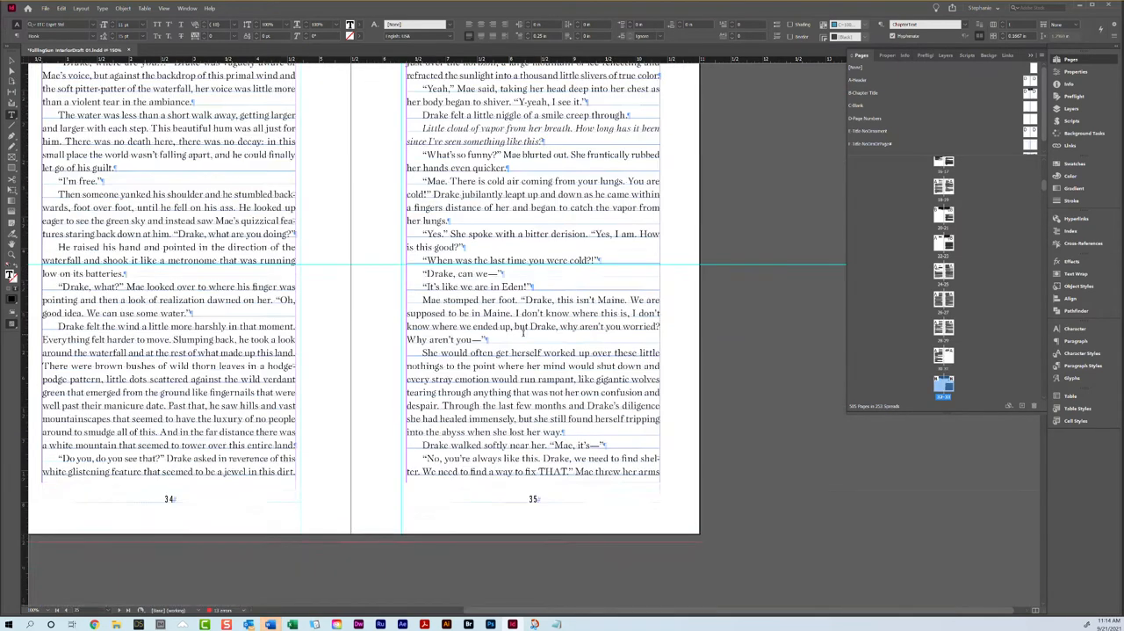
{"action": "scroll", "coordinate": [523, 334], "scroll_direction": "up", "scroll_amount": 1}
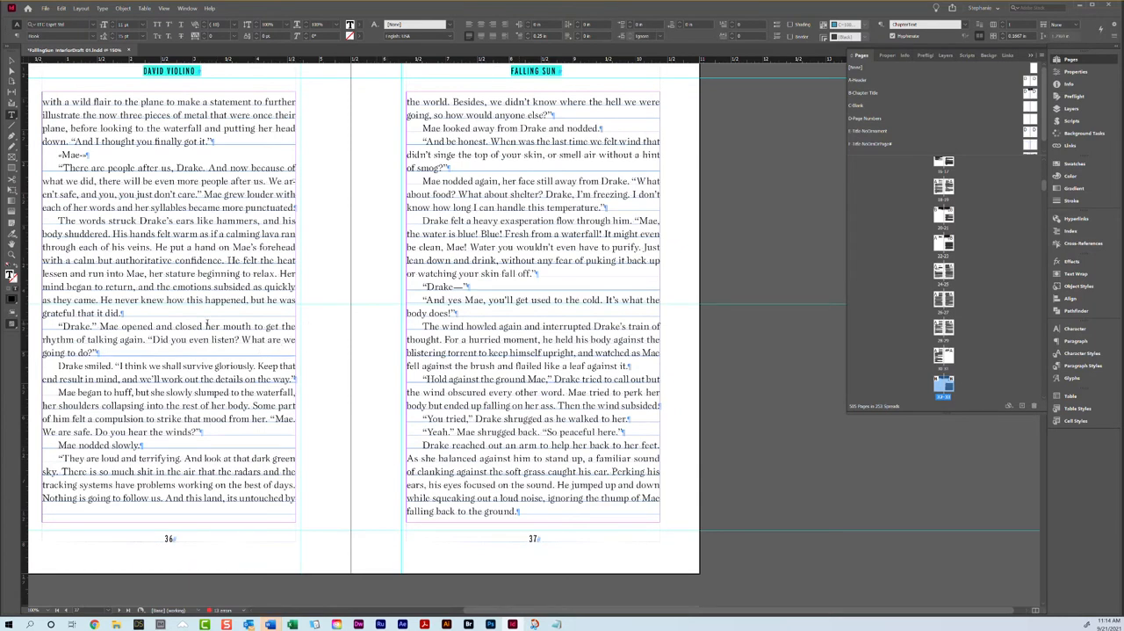
Step: Replace the hyphens around "Mae" in the one-word dialogue line on page 36 with an opening quotation mark and an em dash
{"action": "scroll", "coordinate": [322, 421], "scroll_direction": "up", "scroll_amount": 16}
{"action": "scroll", "coordinate": [212, 318], "scroll_direction": "up", "scroll_amount": 6}
{"action": "scroll", "coordinate": [212, 318], "scroll_direction": "down", "scroll_amount": 7}
{"action": "scroll", "coordinate": [212, 320], "scroll_direction": "up", "scroll_amount": 2}
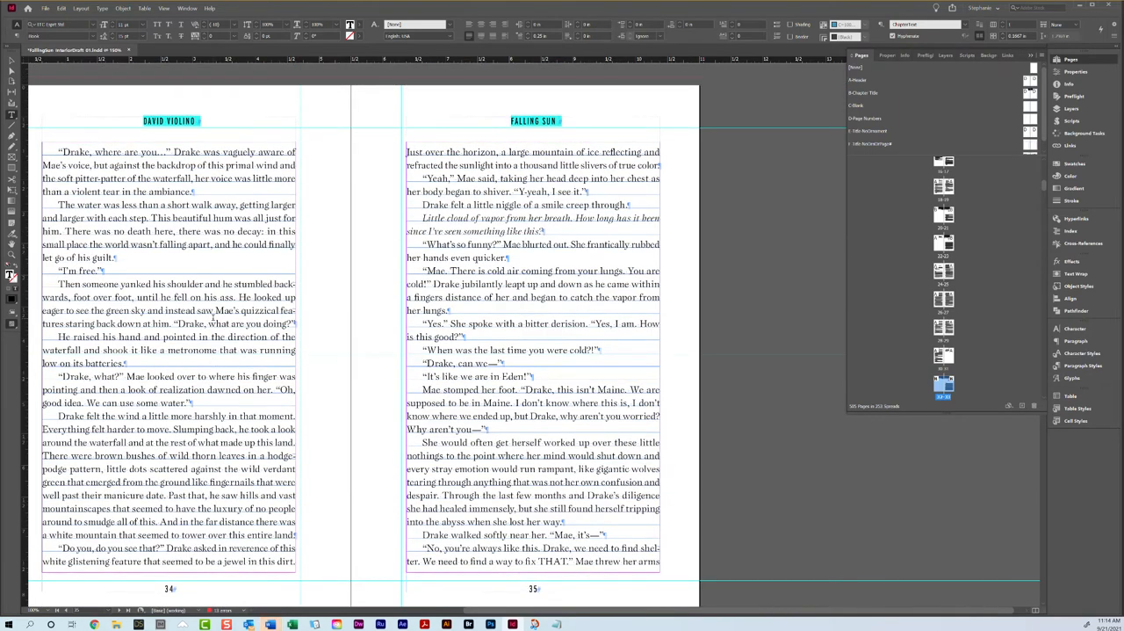
{"action": "scroll", "coordinate": [213, 318], "scroll_direction": "down", "scroll_amount": 15}
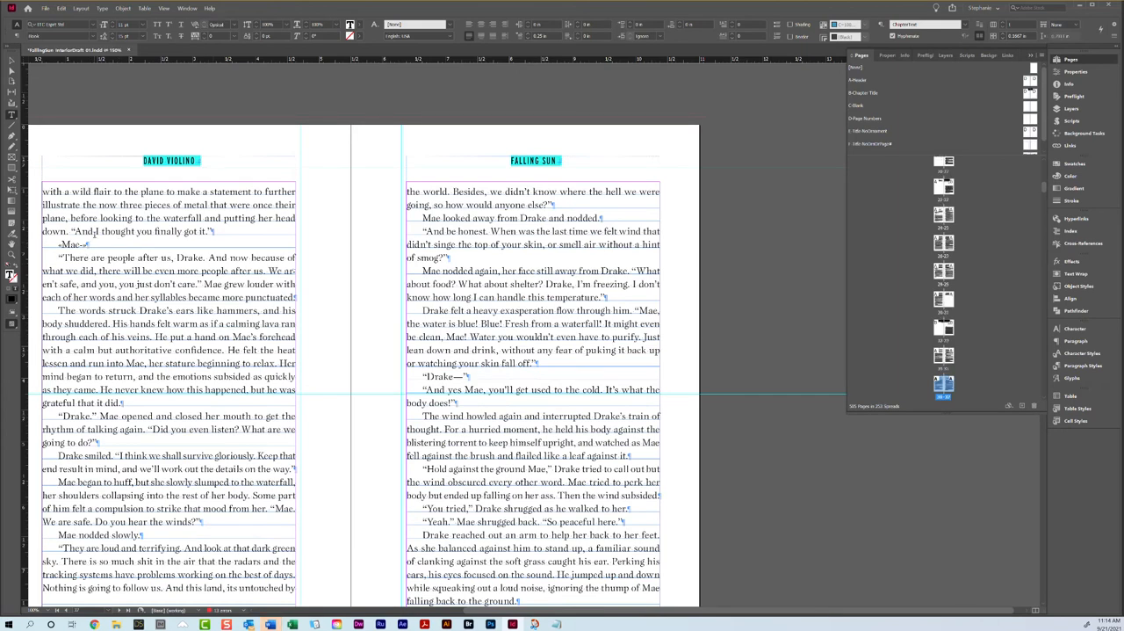
{"action": "type", "text": "—"}
{"action": "type", "text": "“"}
Step: Examine how the "They are loud and terrifying" paragraph at the end of page 36 breaks across to page 37
{"action": "triple_click", "coordinate": [136, 282]}
{"action": "left_click", "coordinate": [136, 283]}
{"action": "scroll", "coordinate": [136, 282], "scroll_direction": "down", "scroll_amount": 2}
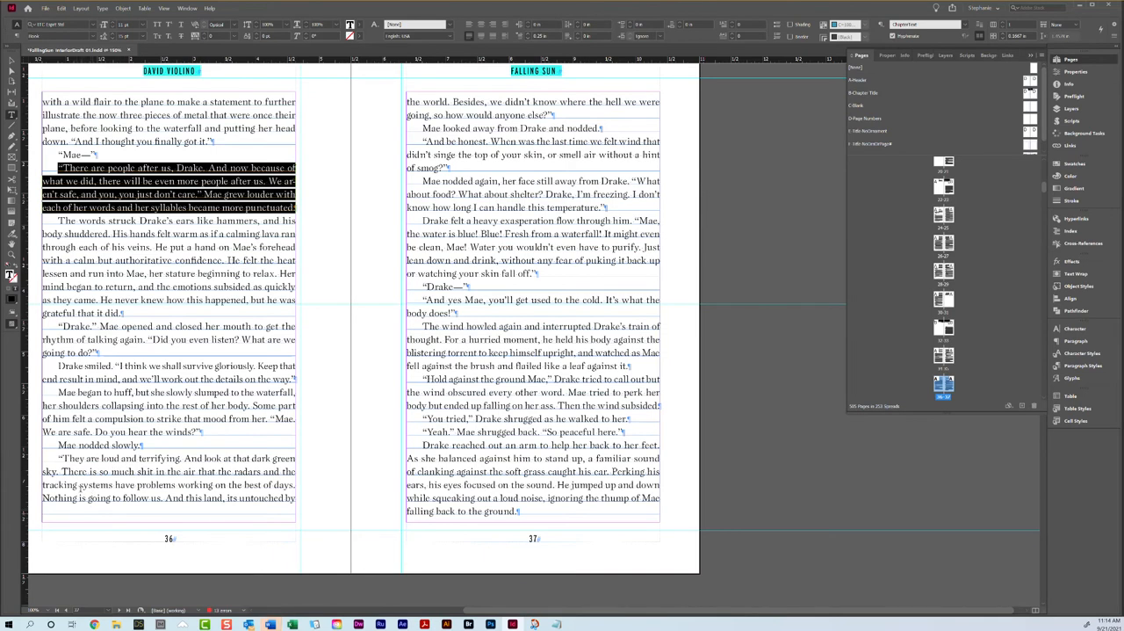
{"action": "left_click_drag", "start_coordinate": [77, 511], "coordinate": [301, 507]}
{"action": "left_click", "coordinate": [85, 490]}
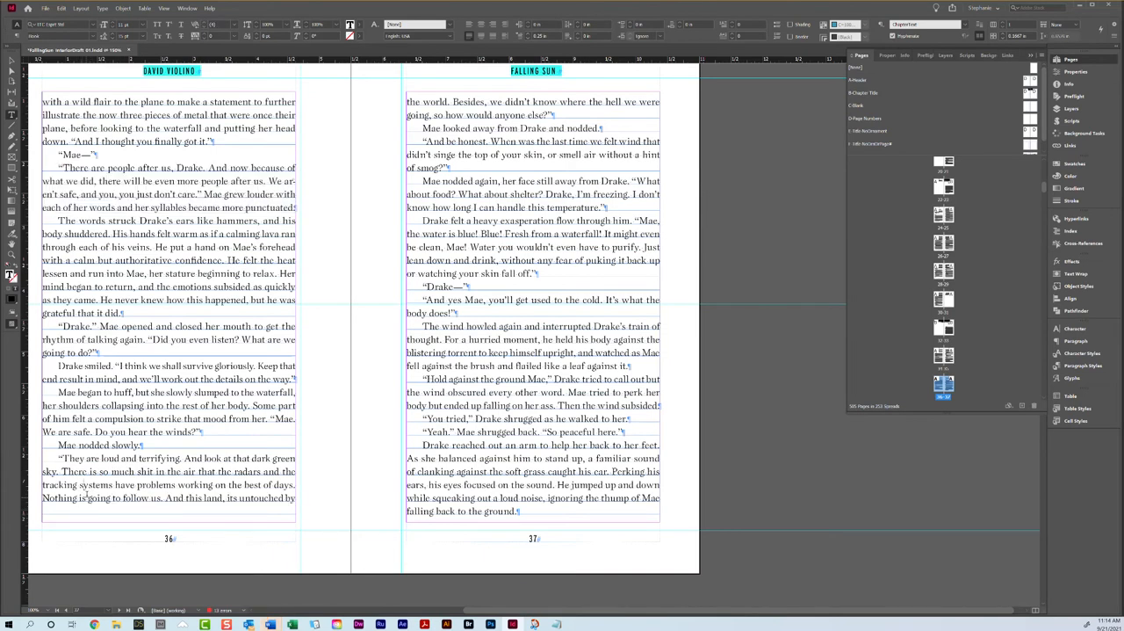
{"action": "left_click_drag", "start_coordinate": [64, 458], "coordinate": [284, 516]}
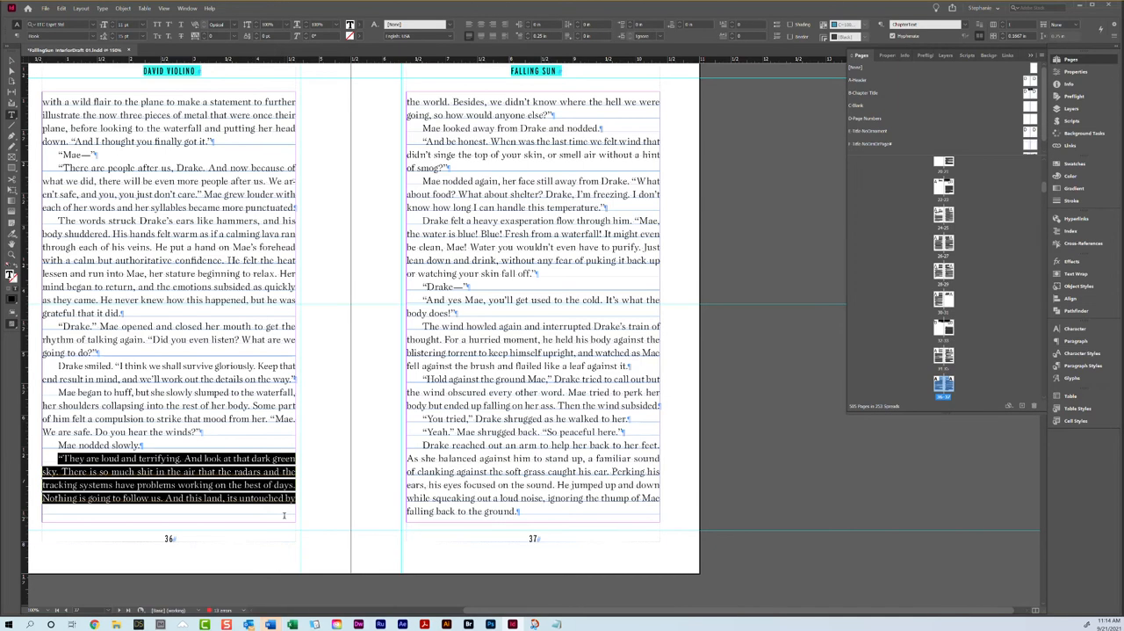
{"action": "triple_click", "coordinate": [492, 115]}
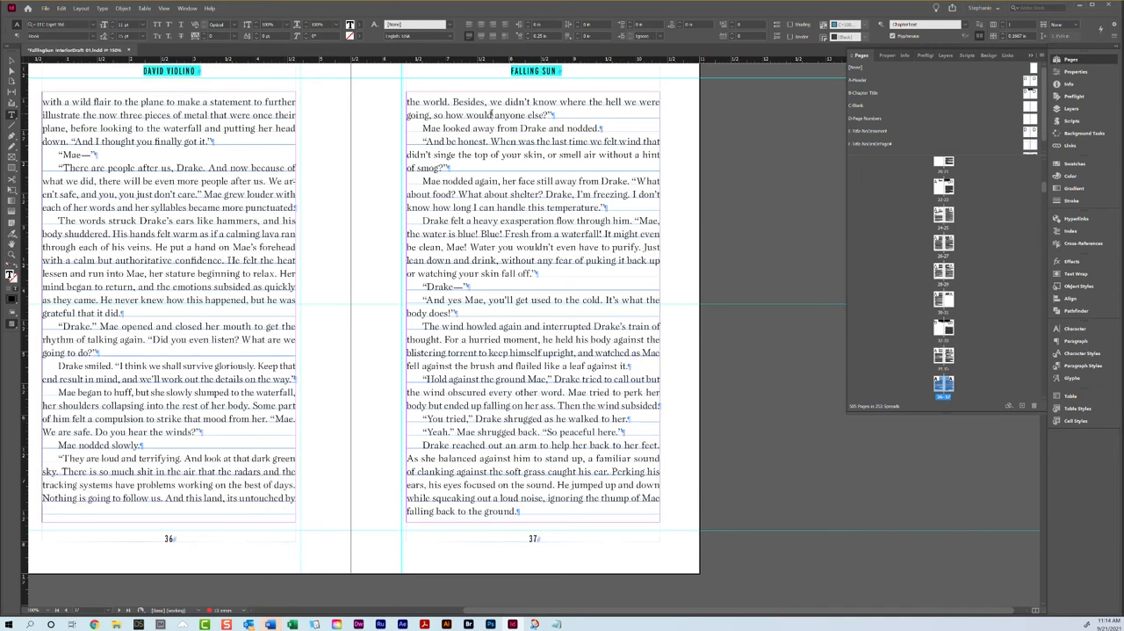
{"action": "left_click", "coordinate": [492, 115]}
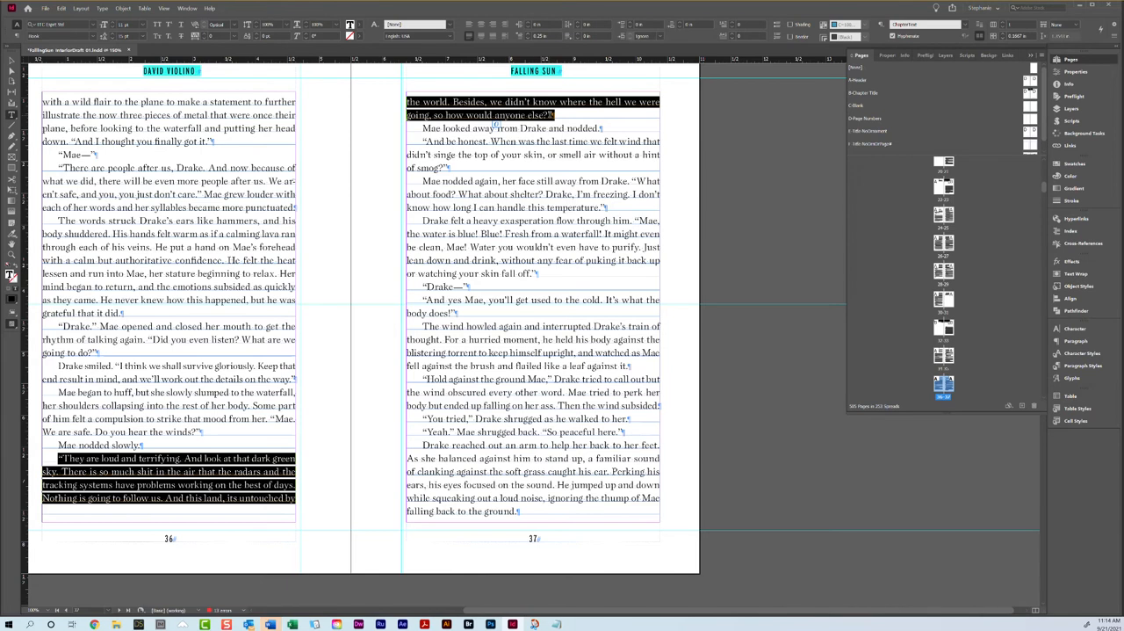
{"action": "left_click", "coordinate": [565, 111]}
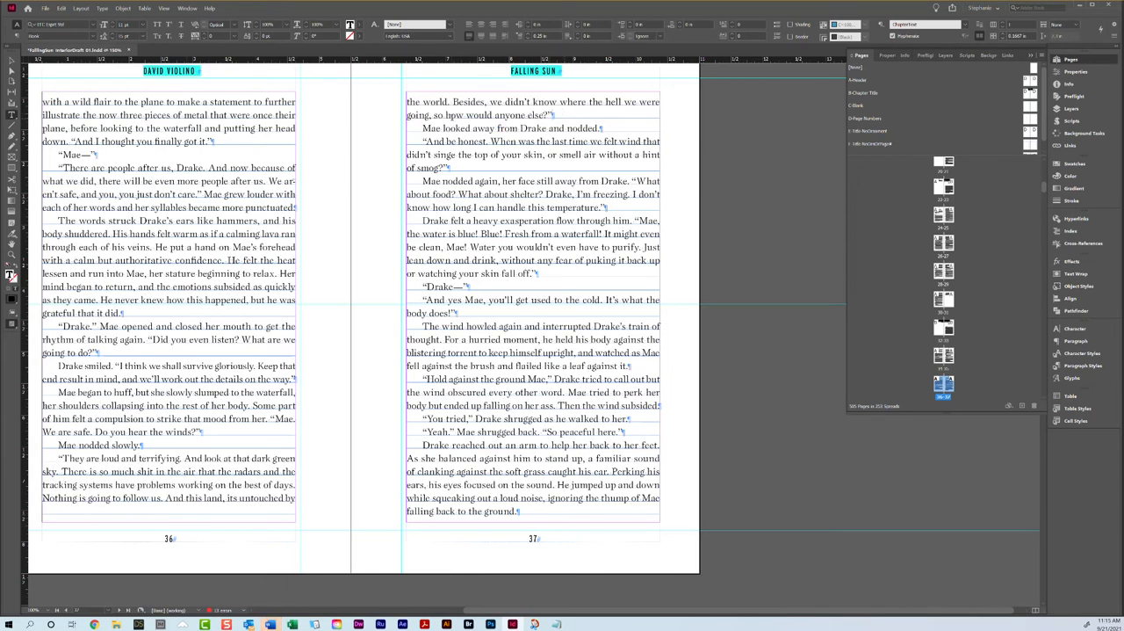
Step: Try tighter tracking on the "The words struck Drake's ears" paragraph on page 36 to shorten it by one line
{"action": "double_click", "coordinate": [146, 287]}
{"action": "double_click", "coordinate": [146, 286]}
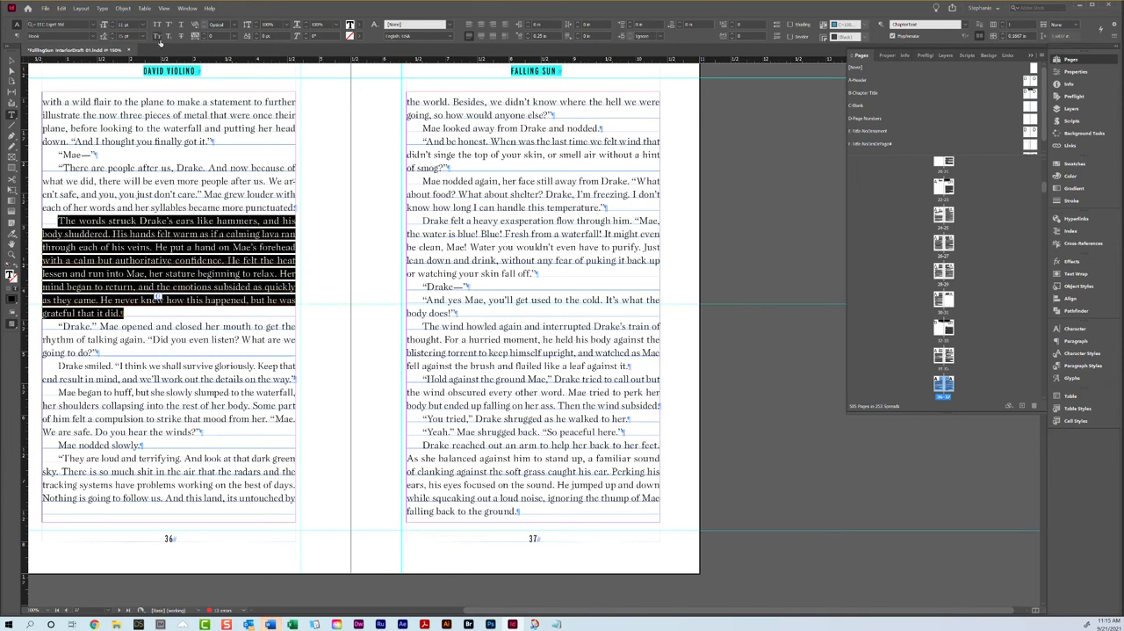
{"action": "left_click", "coordinate": [204, 40]}
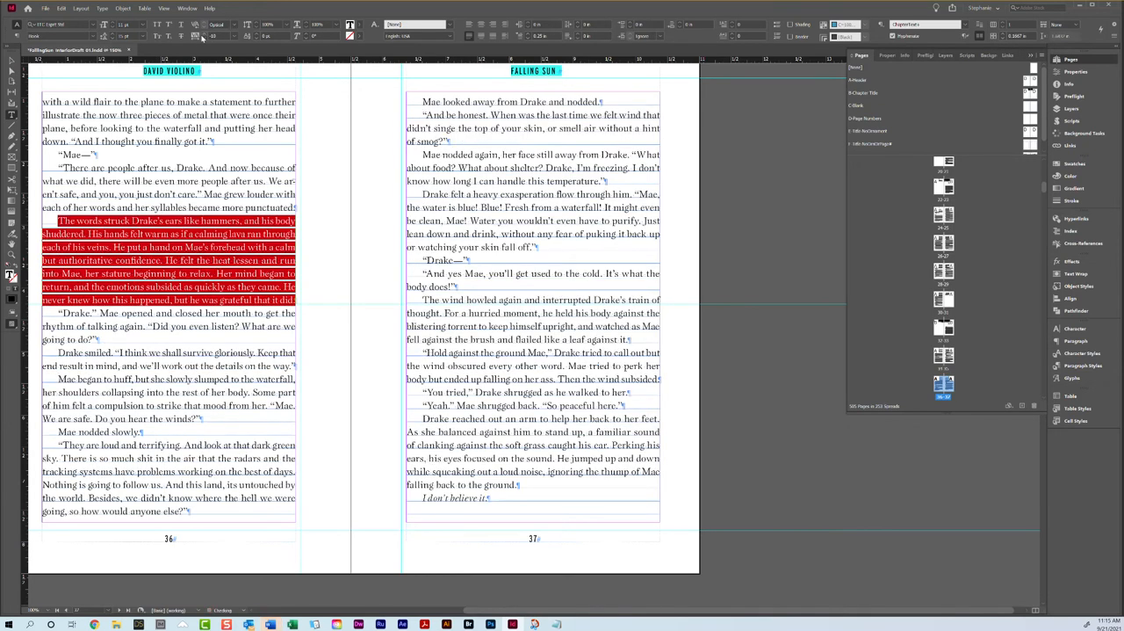
{"action": "key", "text": "ctrl+a"}
{"action": "left_click", "coordinate": [201, 246]}
{"action": "left_click", "coordinate": [160, 487]}
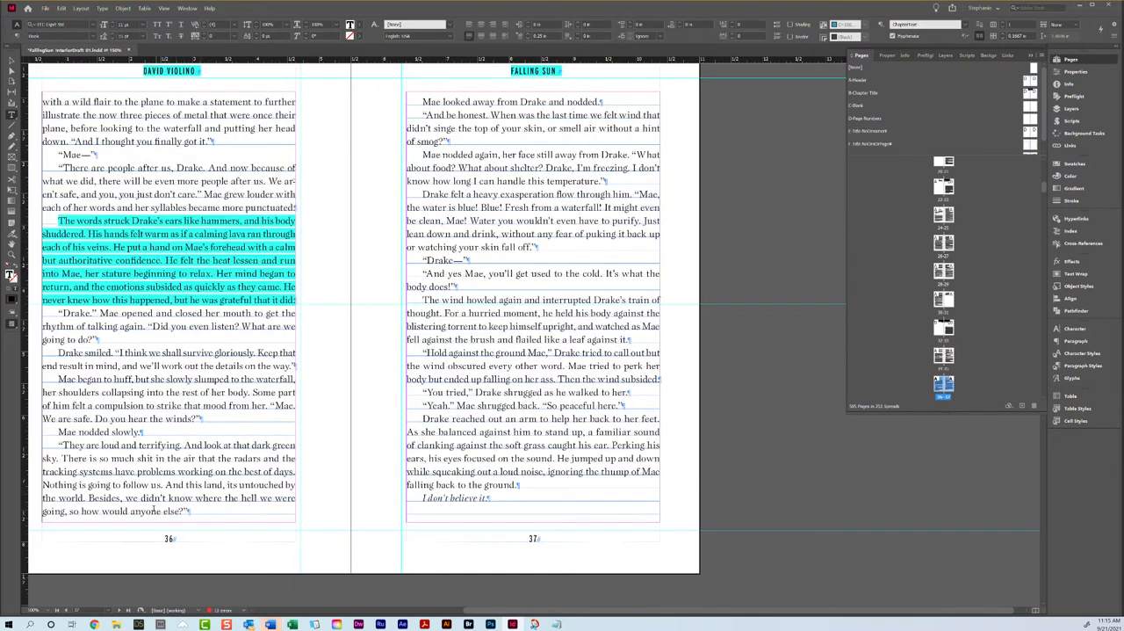
Step: Try adjusting the tracking of the "And be honest" paragraph on page 37, and undo the trial tracking on both pages
{"action": "triple_click", "coordinate": [513, 481]}
{"action": "left_click", "coordinate": [514, 481]}
{"action": "left_click", "coordinate": [506, 500]}
{"action": "scroll", "coordinate": [518, 433], "scroll_direction": "down", "scroll_amount": 5}
{"action": "scroll", "coordinate": [520, 436], "scroll_direction": "up", "scroll_amount": 5}
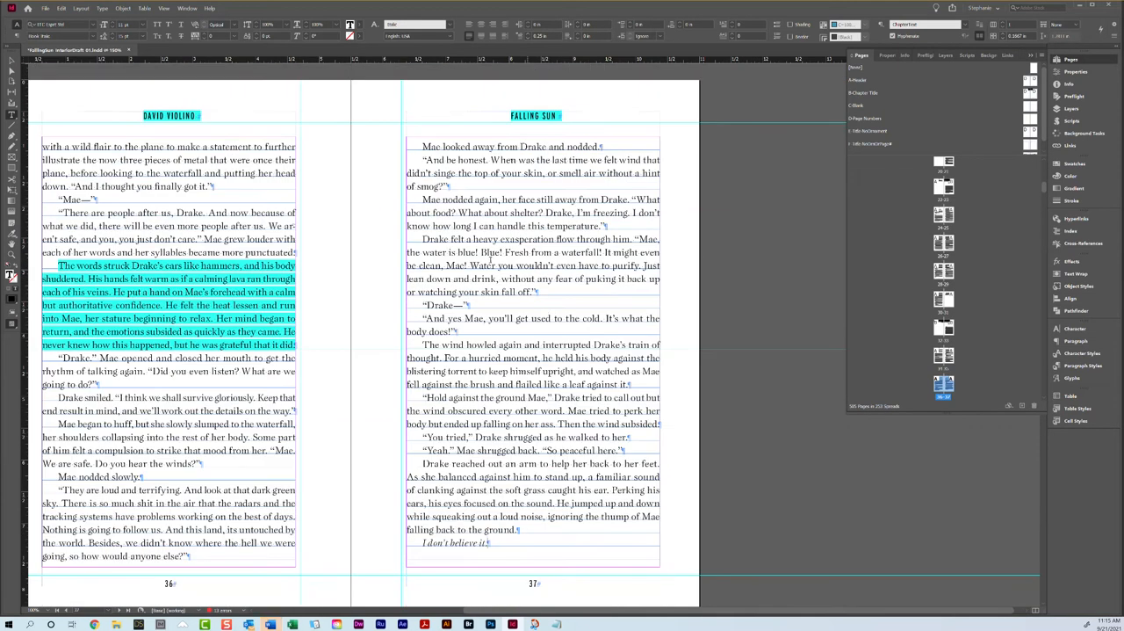
{"action": "triple_click", "coordinate": [450, 174]}
{"action": "left_click", "coordinate": [450, 174]}
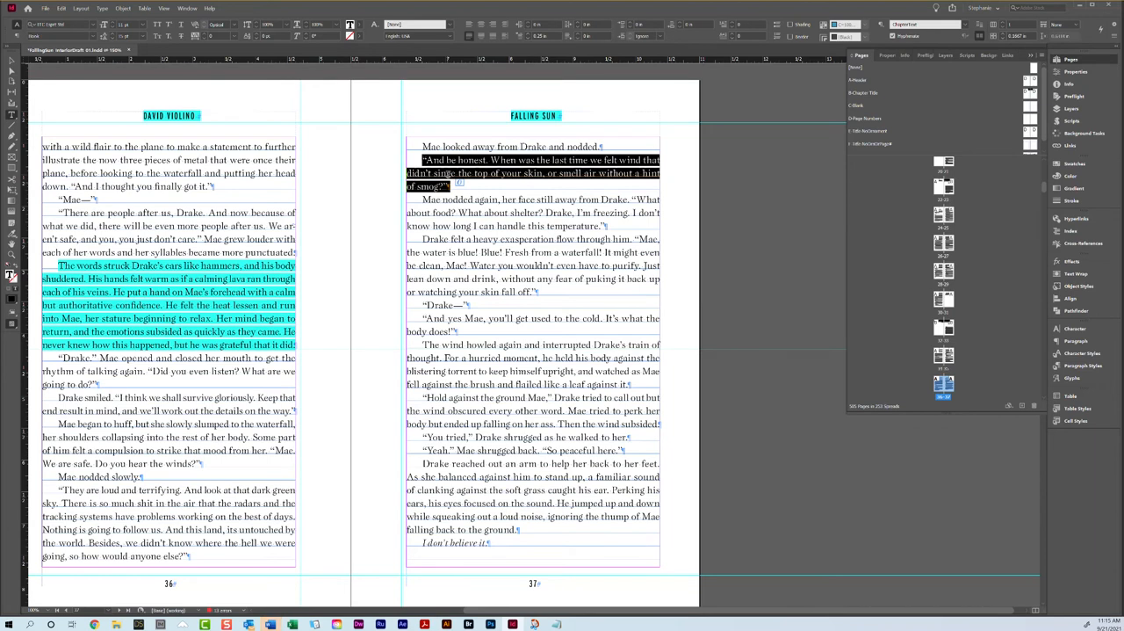
{"action": "left_click", "coordinate": [207, 41]}
{"action": "key", "text": "ctrl+z"}
{"action": "key", "text": "ctrl+z"}
{"action": "left_click", "coordinate": [198, 305]}
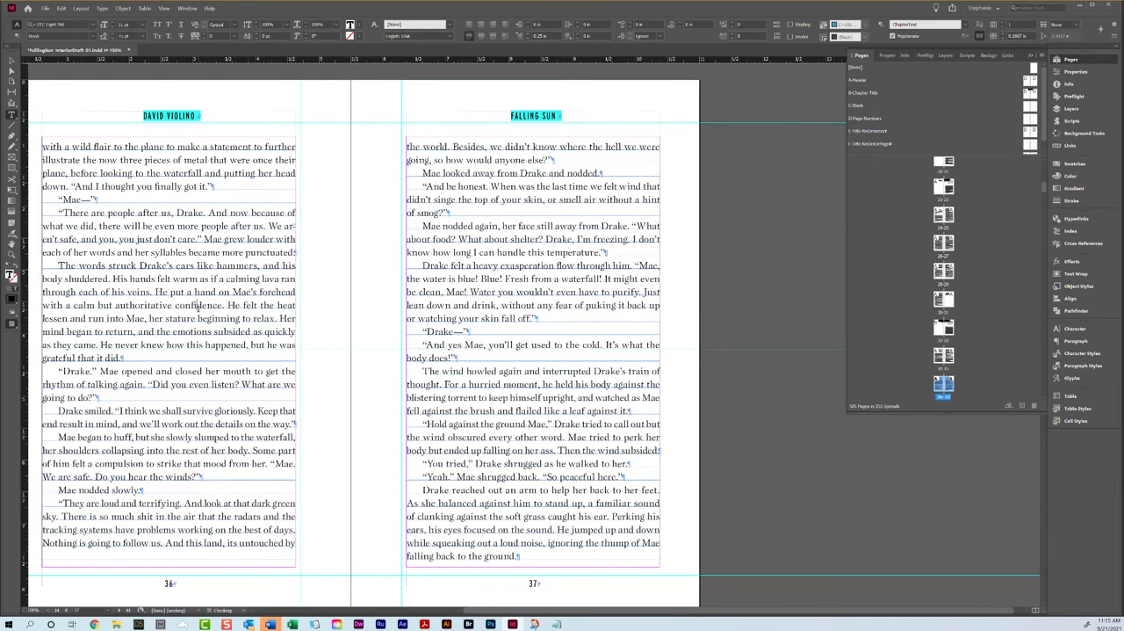
Step: Loosen the tracking of the "There are people after us, Drake" paragraph on page 36 until it runs one line longer
{"action": "triple_click", "coordinate": [198, 249]}
{"action": "left_click", "coordinate": [198, 250]}
{"action": "left_click", "coordinate": [198, 250]}
{"action": "left_click", "coordinate": [183, 239]}
{"action": "triple_click", "coordinate": [183, 239]}
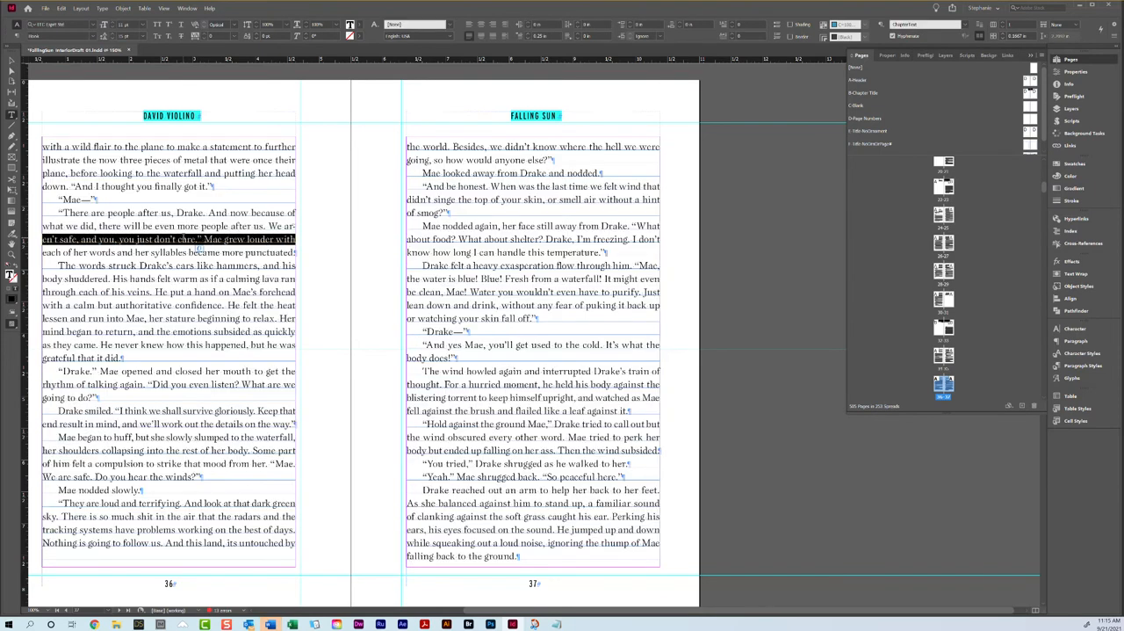
{"action": "triple_click", "coordinate": [183, 226]}
{"action": "left_click", "coordinate": [183, 227]}
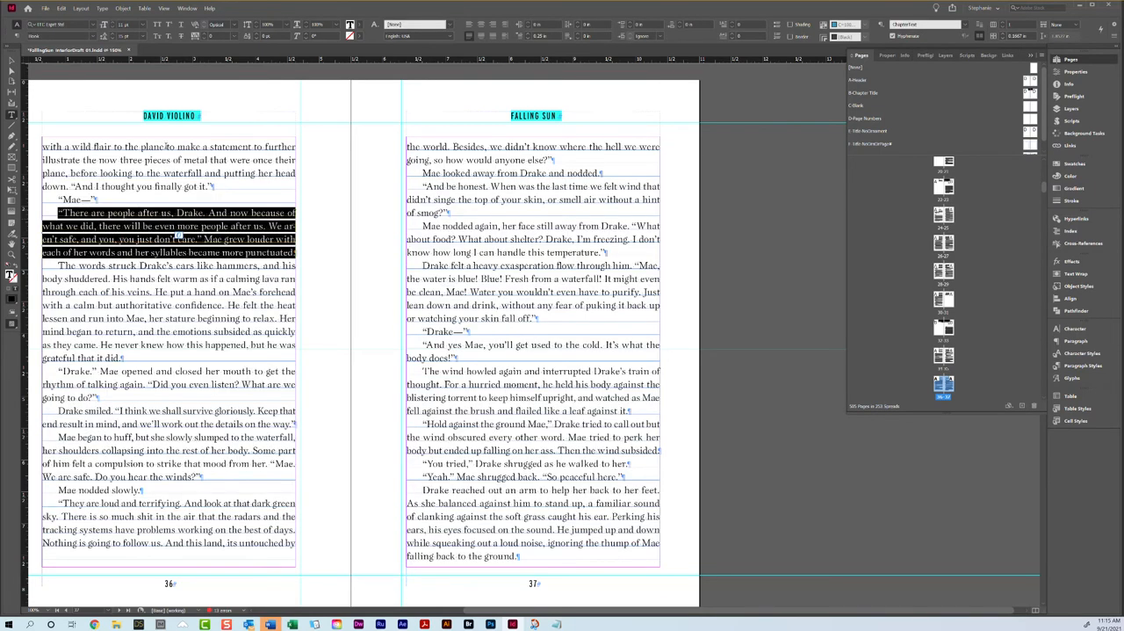
{"action": "left_click", "coordinate": [205, 34]}
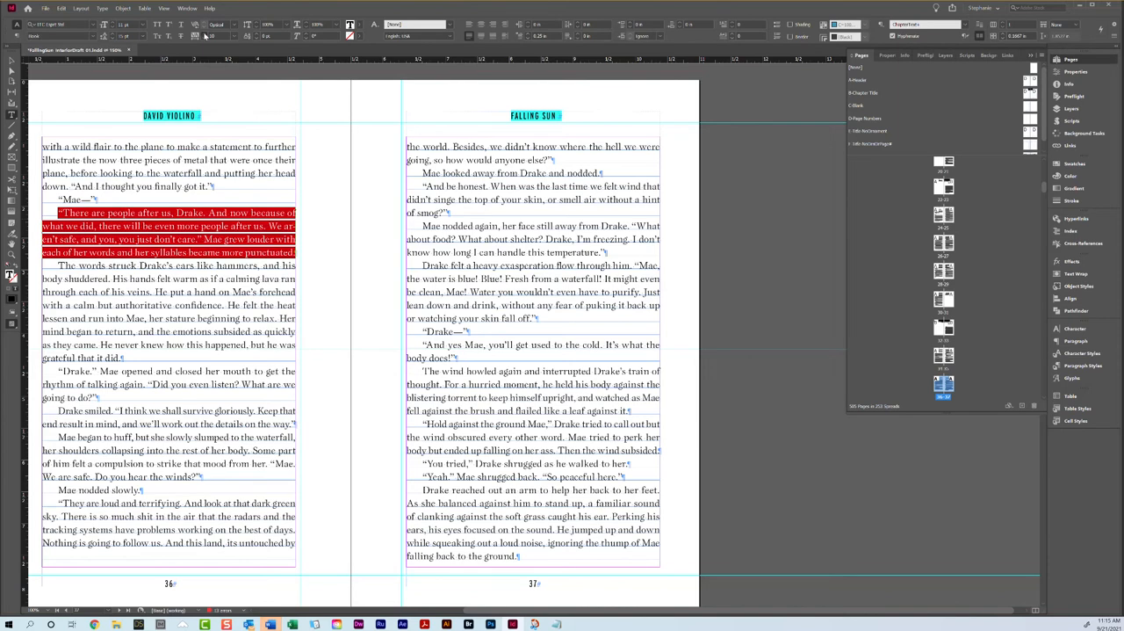
{"action": "left_click", "coordinate": [173, 319]}
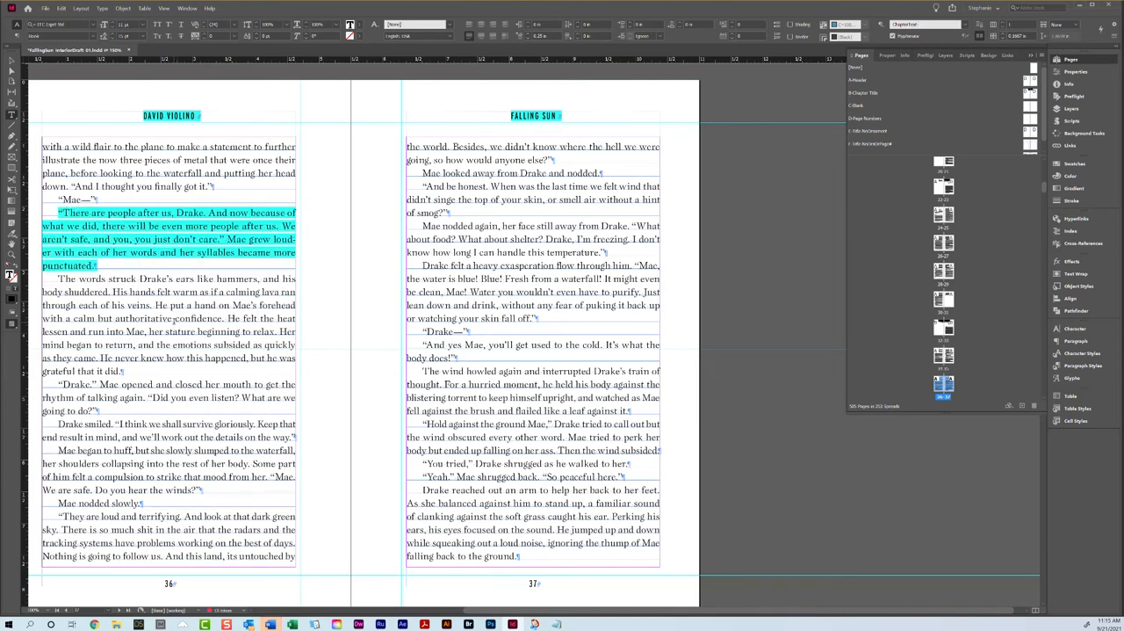
Step: Preview the spread of pages 36 and 37 without guides, and undo the loosened tracking on page 36
{"action": "left_click", "coordinate": [12, 60]}
{"action": "key", "text": "w"}
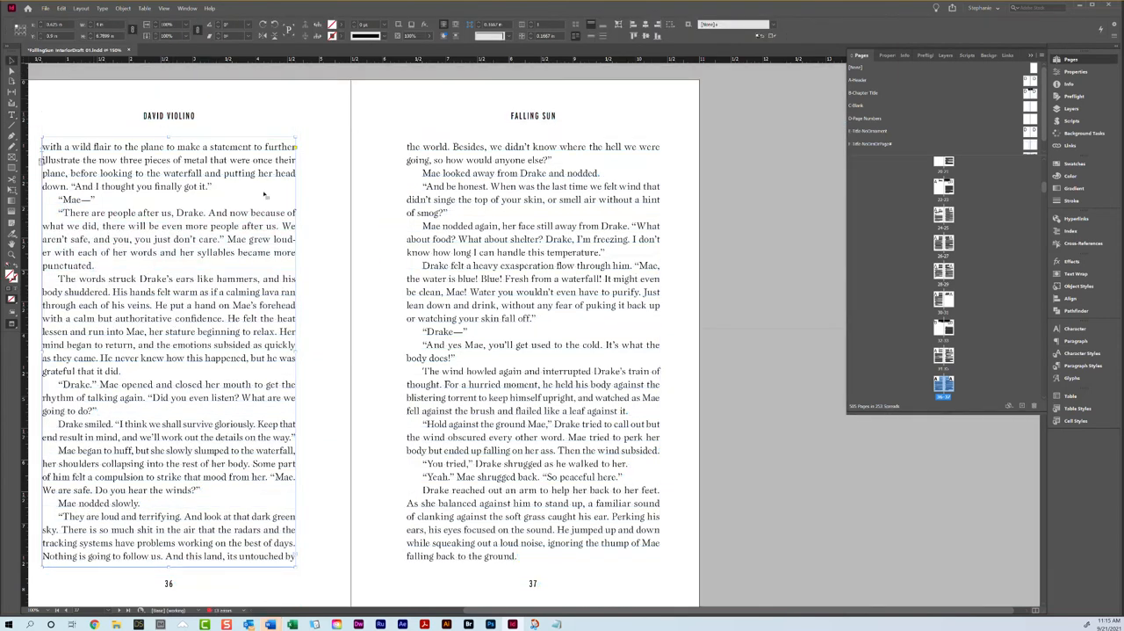
{"action": "left_click", "coordinate": [323, 221]}
{"action": "scroll", "coordinate": [315, 231], "scroll_direction": "down", "scroll_amount": 1}
{"action": "scroll", "coordinate": [313, 228], "scroll_direction": "down", "scroll_amount": 1}
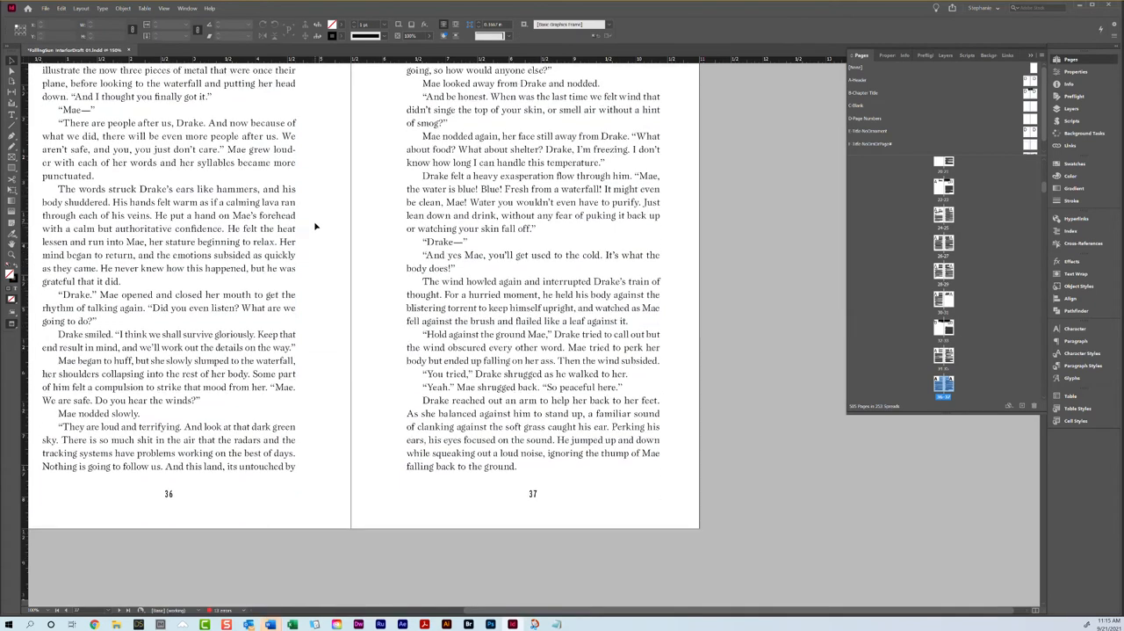
{"action": "scroll", "coordinate": [330, 192], "scroll_direction": "up", "scroll_amount": 1}
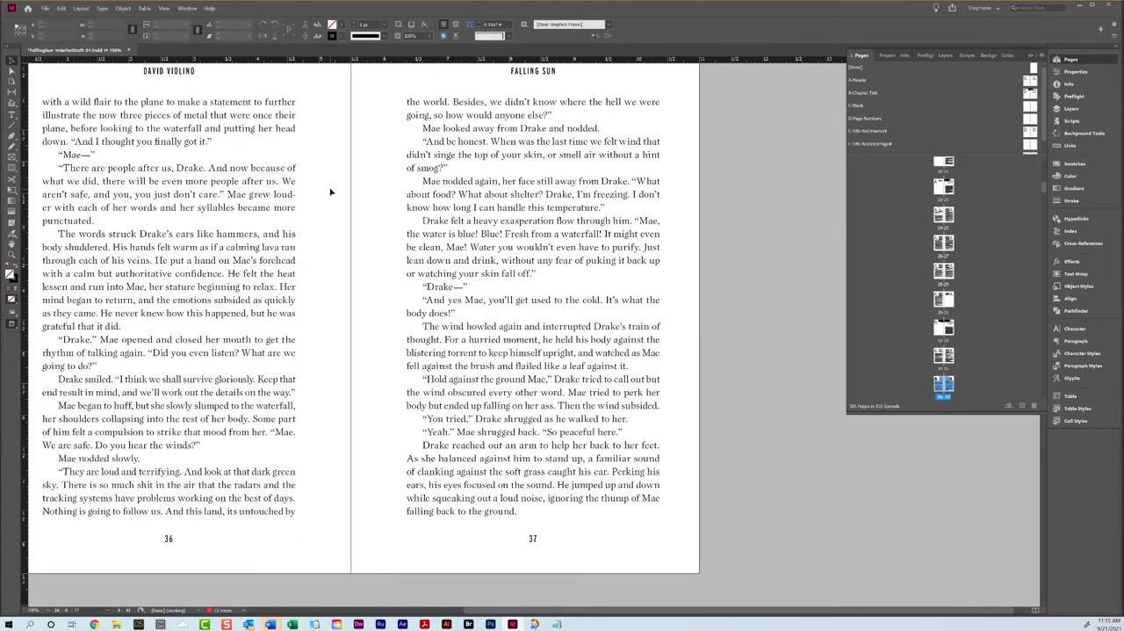
{"action": "key", "text": "ctrl+z"}
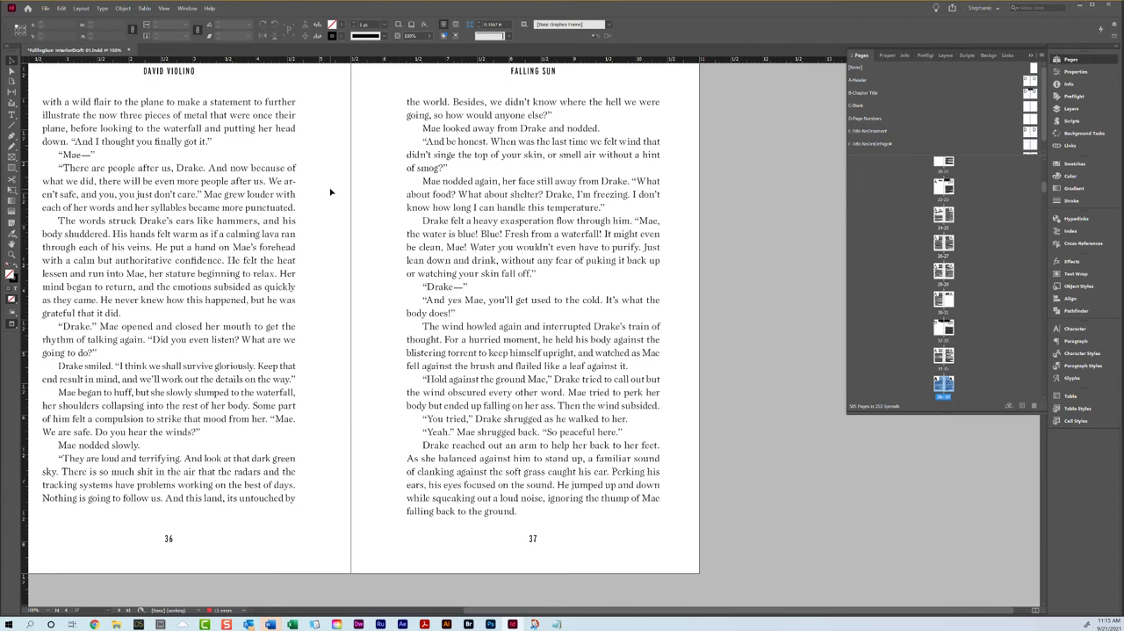
Step: Tighten the tracking of the "The words struck Drake's ears" paragraph on page 36 to pull it up one line
{"action": "double_click", "coordinate": [199, 271]}
{"action": "triple_click", "coordinate": [198, 270]}
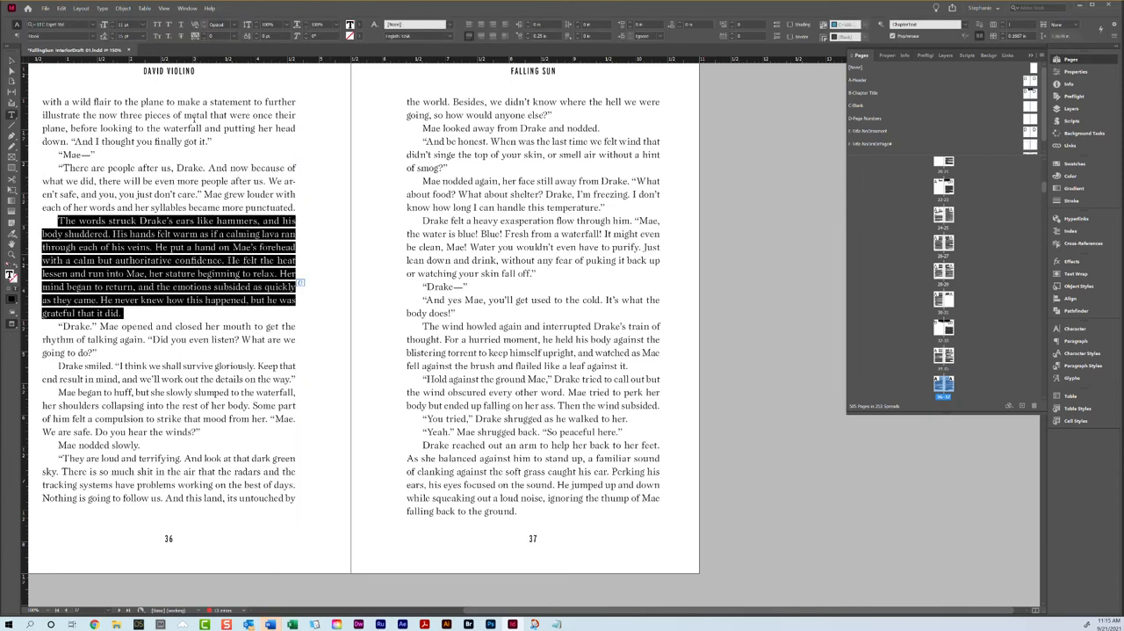
{"action": "left_click", "coordinate": [202, 38]}
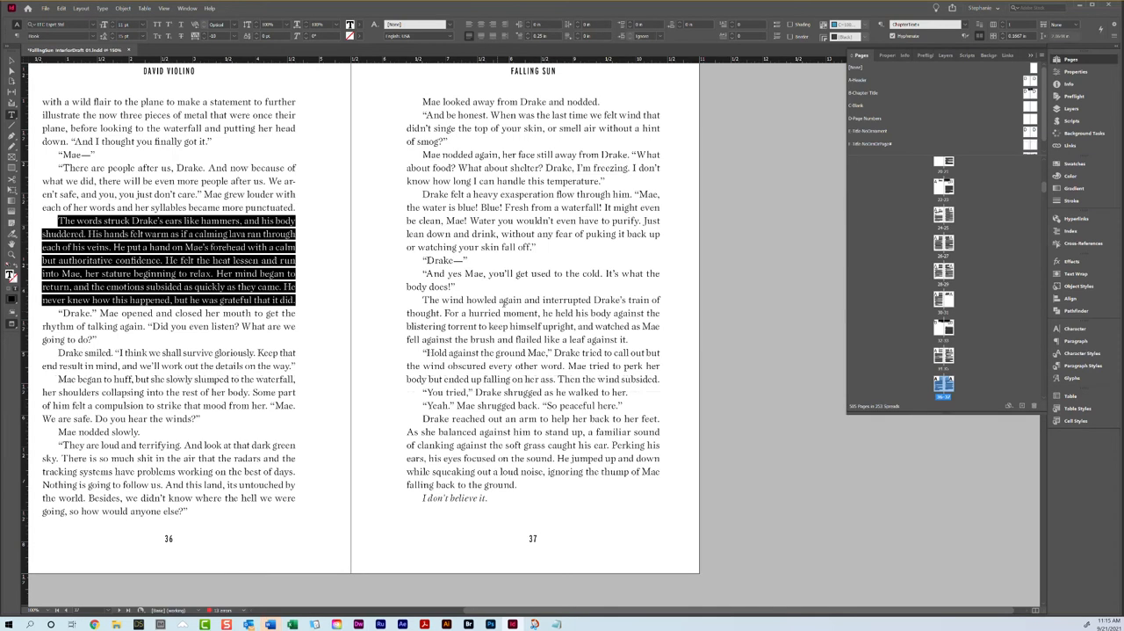
Step: Loosen the tracking of the "Hold against the ground Mae" paragraph on page 37 to push its last word onto a new line
{"action": "left_click", "coordinate": [490, 365]}
{"action": "triple_click", "coordinate": [490, 365]}
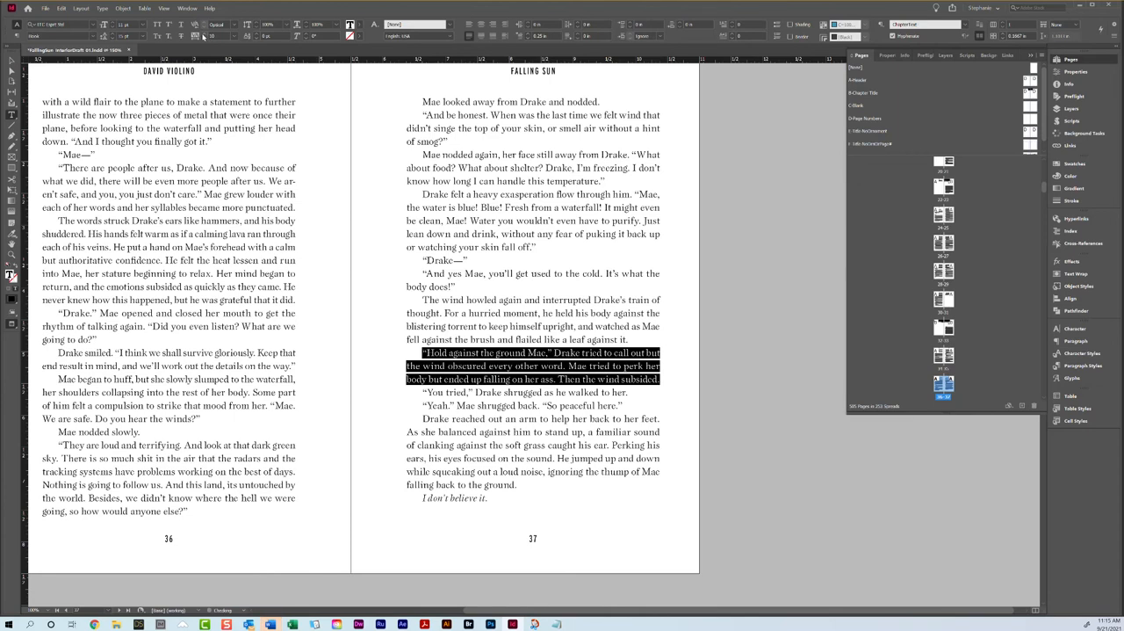
{"action": "left_click", "coordinate": [203, 34]}
{"action": "left_click", "coordinate": [441, 406]}
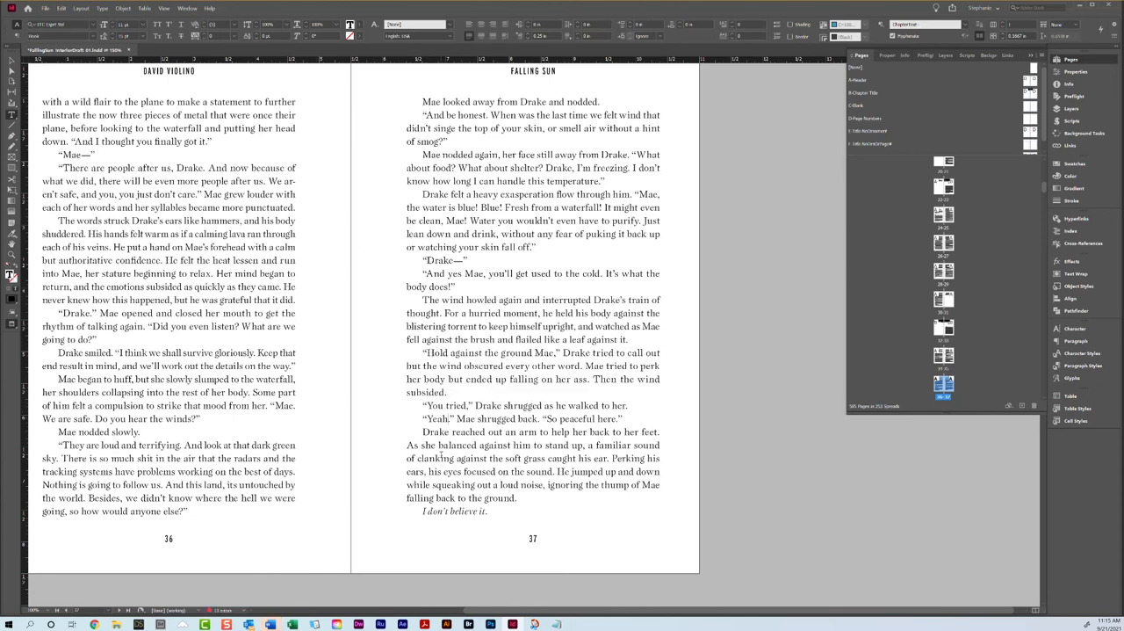
Step: Review the page endings and facing-page balance of the spreads from pages 36 and 37 through pages 40 and 41
{"action": "scroll", "coordinate": [369, 360], "scroll_direction": "down", "scroll_amount": 3}
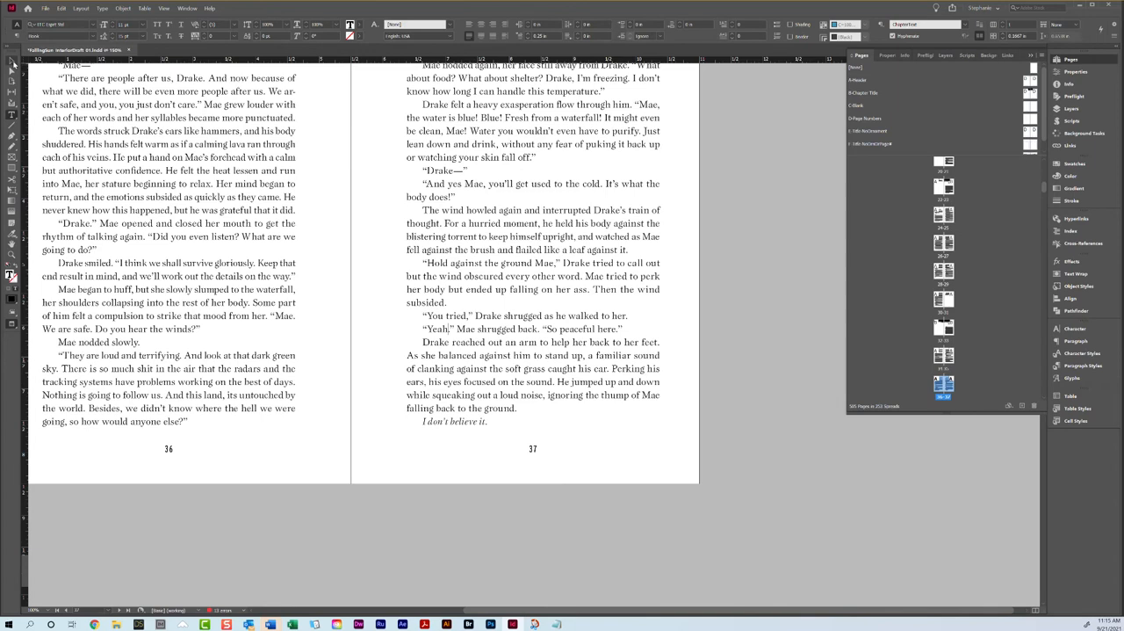
{"action": "left_click", "coordinate": [12, 62]}
{"action": "scroll", "coordinate": [399, 411], "scroll_direction": "down", "scroll_amount": 10}
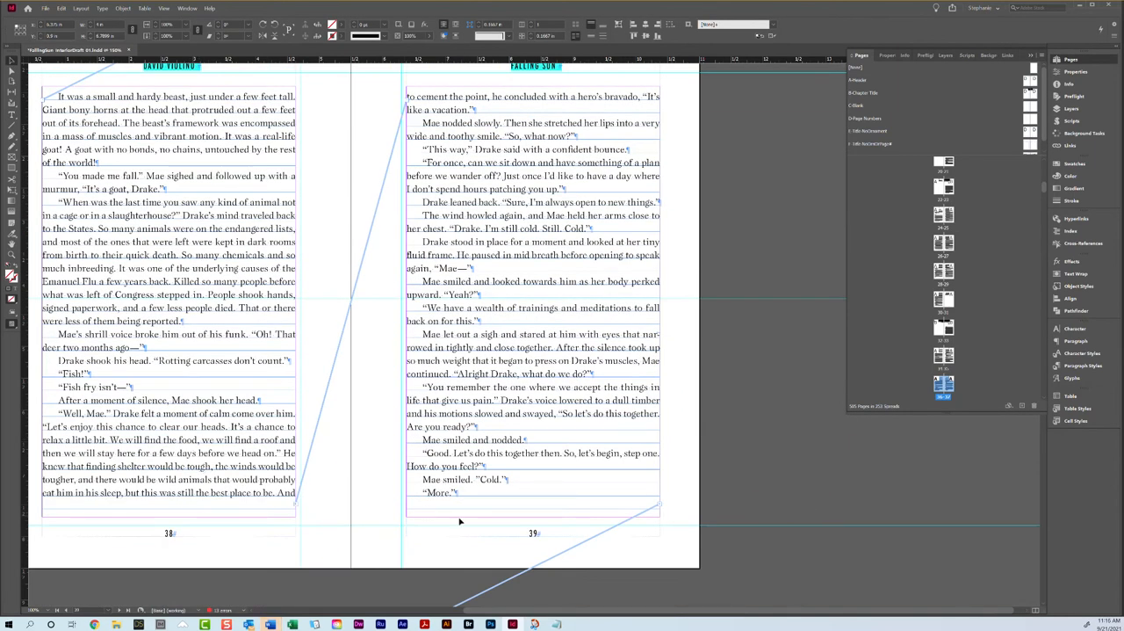
{"action": "scroll", "coordinate": [420, 445], "scroll_direction": "down", "scroll_amount": 10}
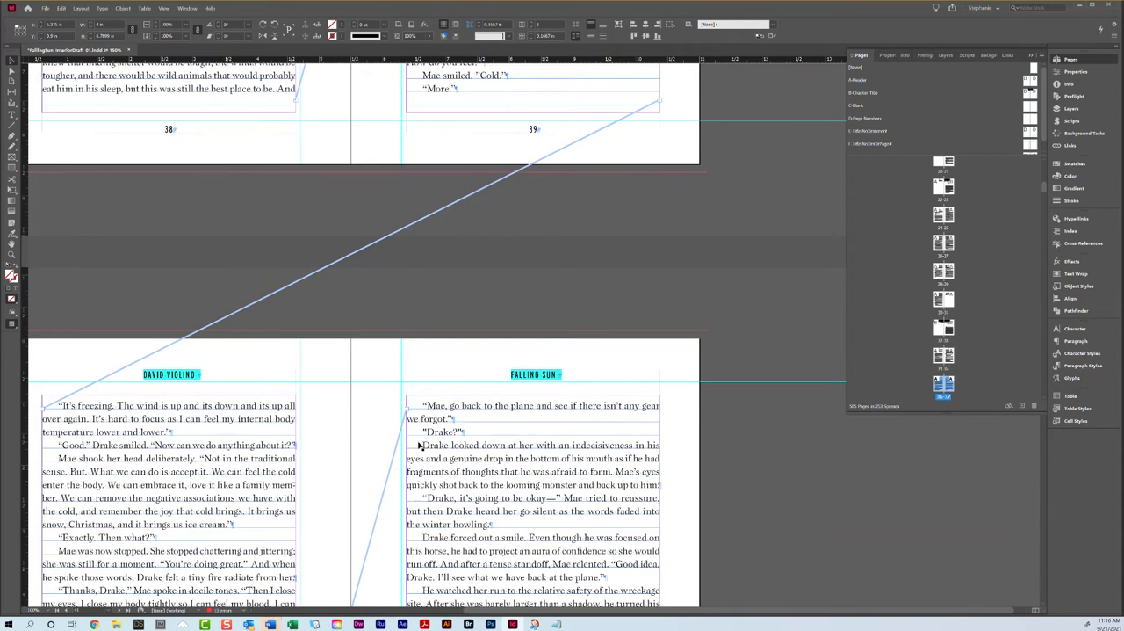
{"action": "scroll", "coordinate": [420, 445], "scroll_direction": "up", "scroll_amount": 8}
{"action": "scroll", "coordinate": [419, 446], "scroll_direction": "down", "scroll_amount": 10}
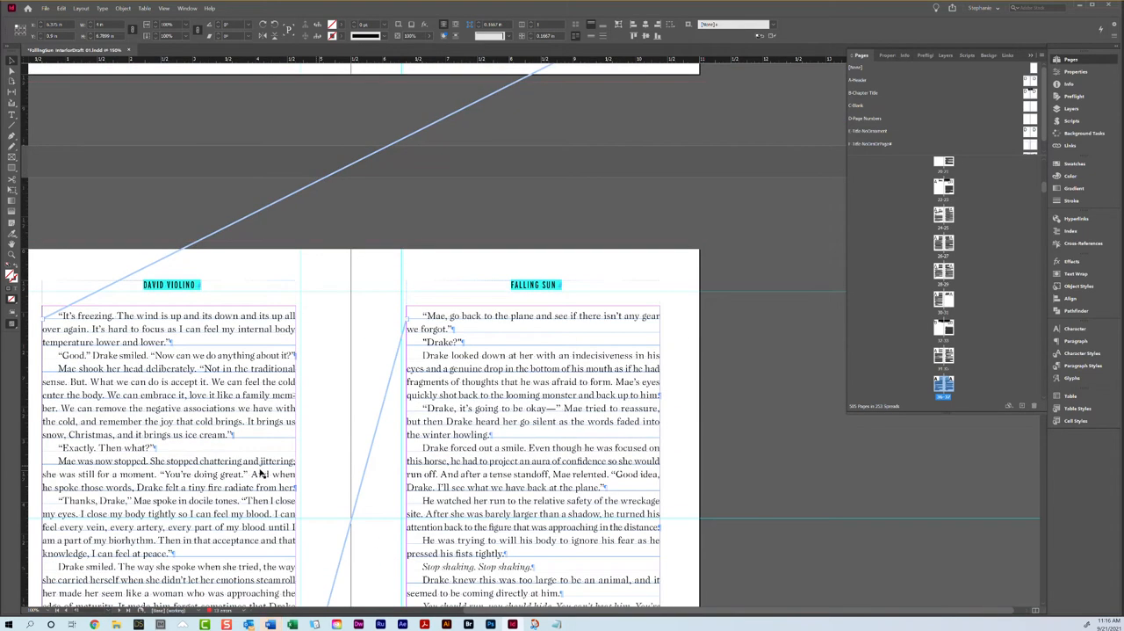
{"action": "scroll", "coordinate": [129, 326], "scroll_direction": "up", "scroll_amount": 12}
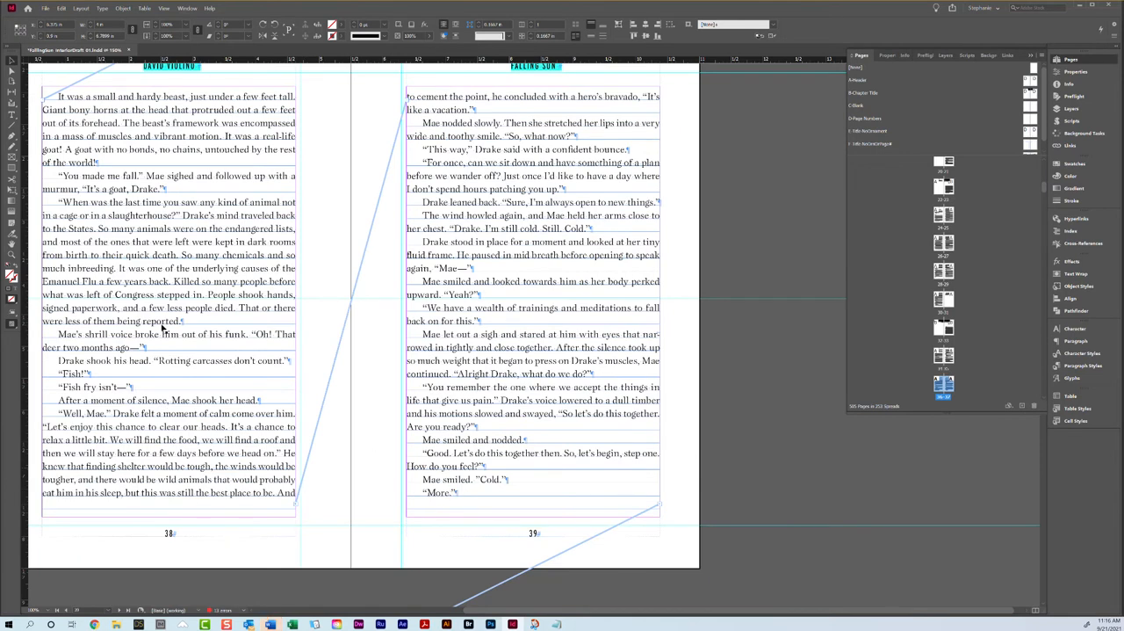
{"action": "scroll", "coordinate": [168, 329], "scroll_direction": "down", "scroll_amount": 5}
{"action": "scroll", "coordinate": [171, 333], "scroll_direction": "down", "scroll_amount": 10}
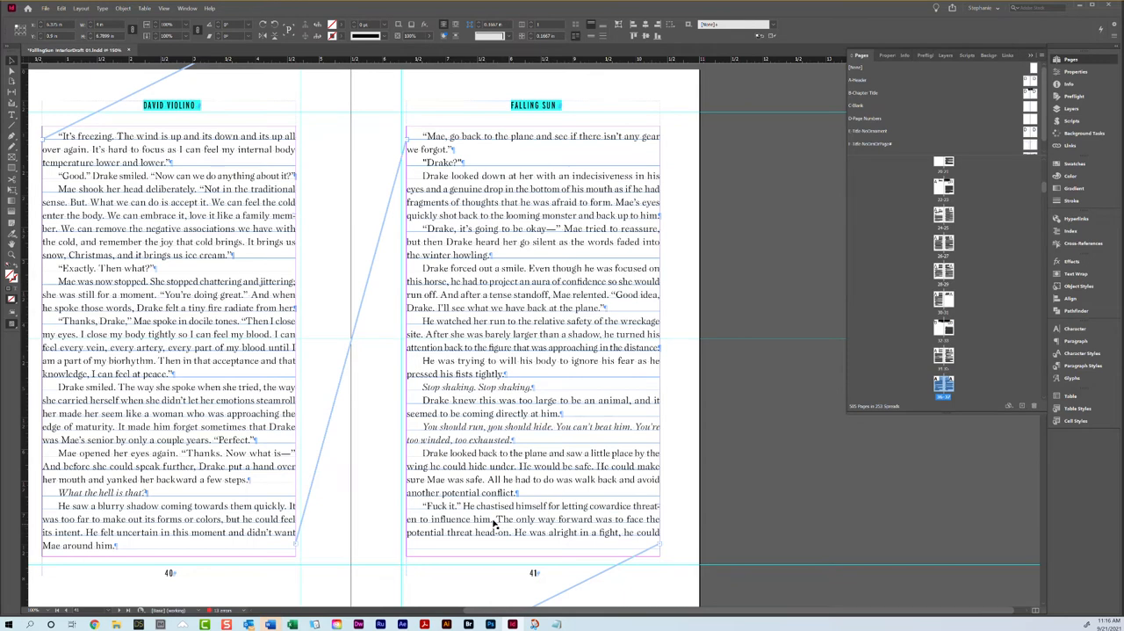
{"action": "scroll", "coordinate": [493, 527], "scroll_direction": "down", "scroll_amount": 10}
{"action": "scroll", "coordinate": [488, 525], "scroll_direction": "up", "scroll_amount": 10}
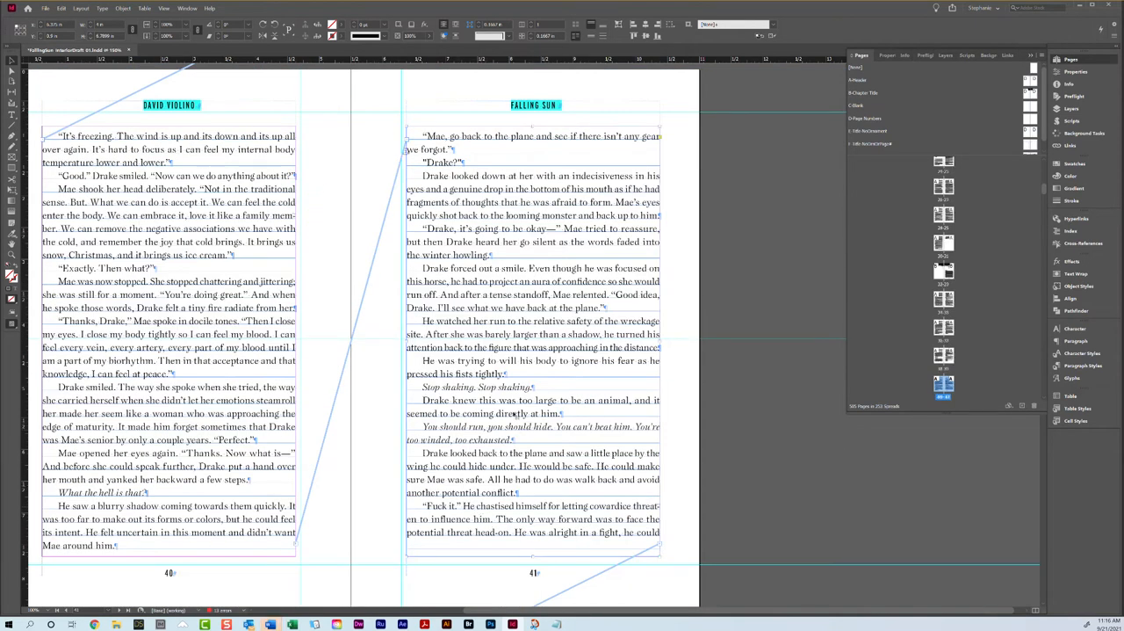
Step: Loosen the tracking of the "He watched her run" paragraph on page 41 to 10 so it gains one line
{"action": "triple_click", "coordinate": [512, 338]}
{"action": "left_click", "coordinate": [512, 338]}
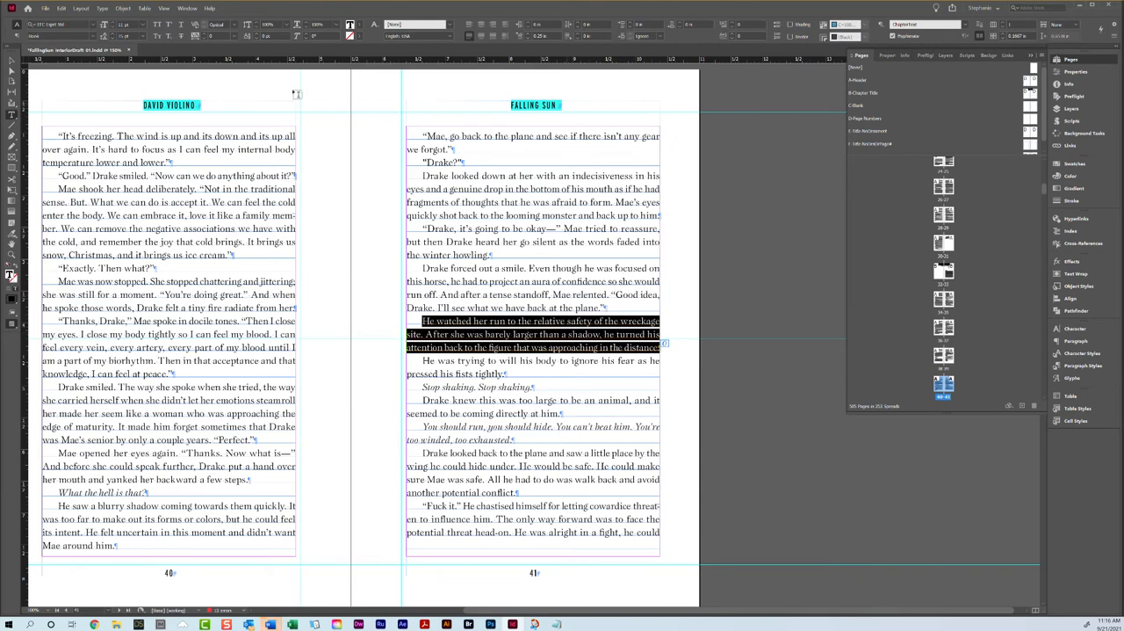
{"action": "left_click", "coordinate": [204, 34]}
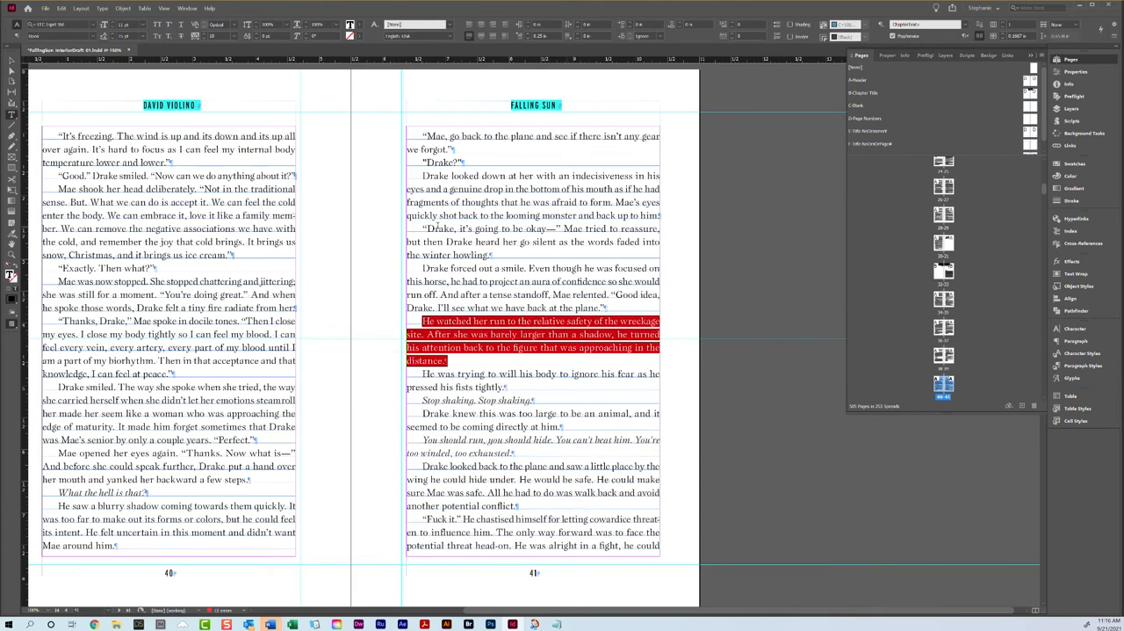
Step: Try loosening the tracking of the "It was a horse" paragraph on page 42 to 10
{"action": "triple_click", "coordinate": [425, 361]}
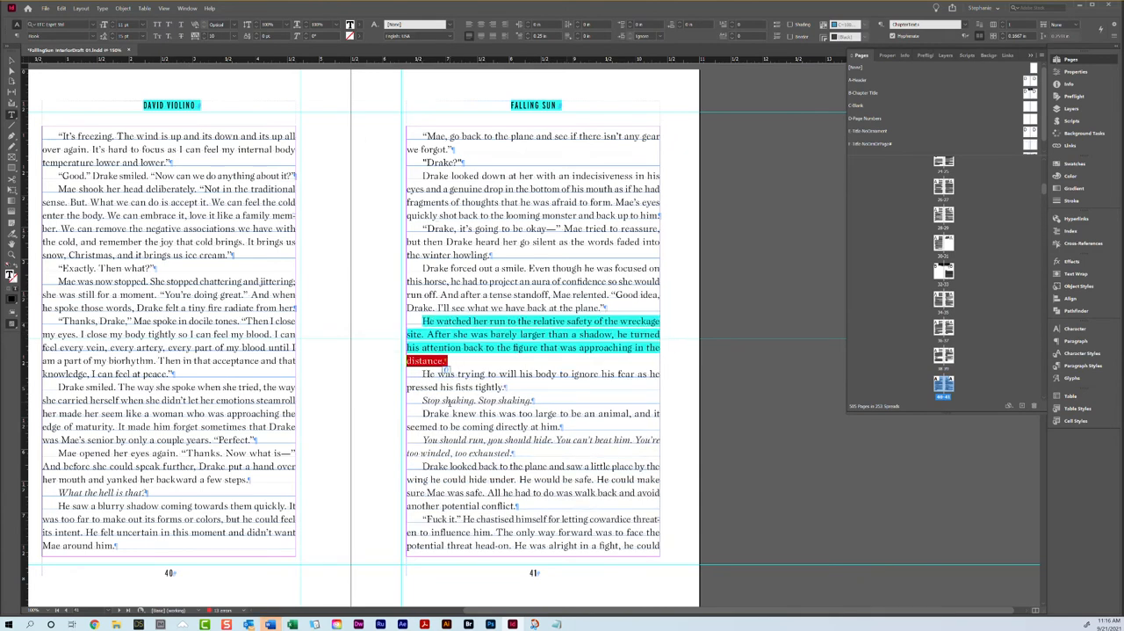
{"action": "scroll", "coordinate": [425, 493], "scroll_direction": "down", "scroll_amount": 7}
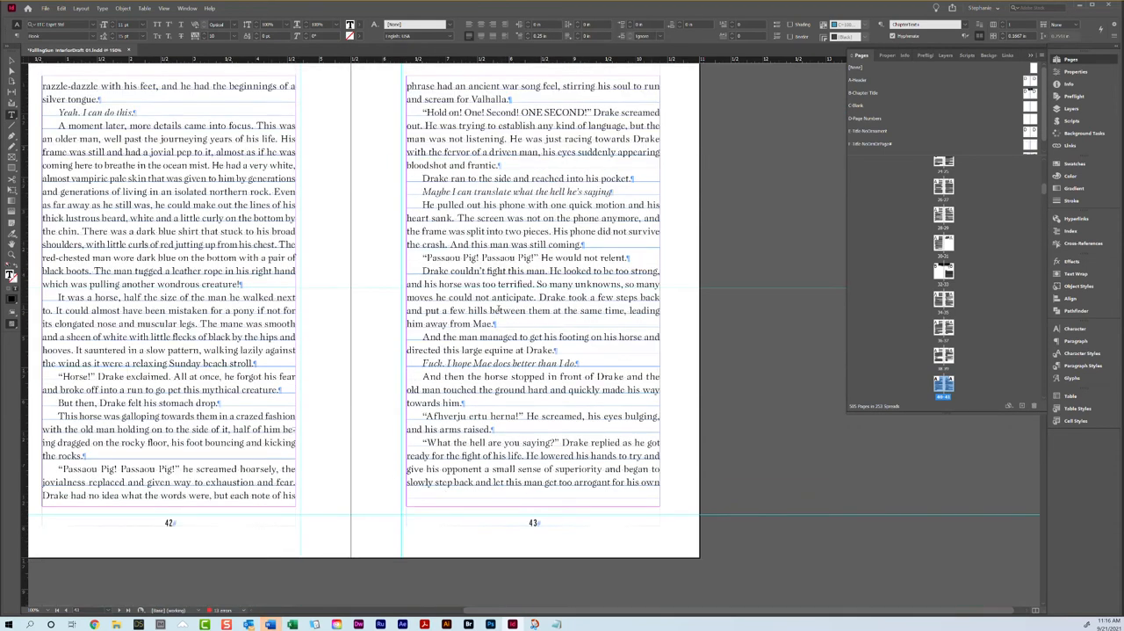
{"action": "scroll", "coordinate": [499, 310], "scroll_direction": "up", "scroll_amount": 1}
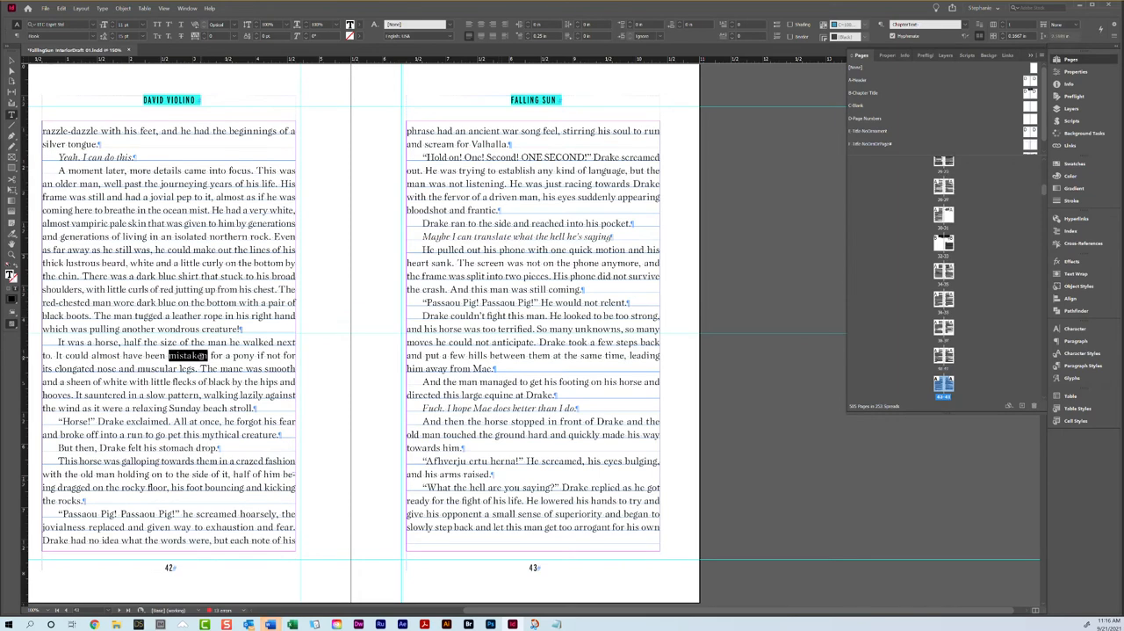
{"action": "triple_click", "coordinate": [197, 355]}
{"action": "left_click", "coordinate": [203, 36]}
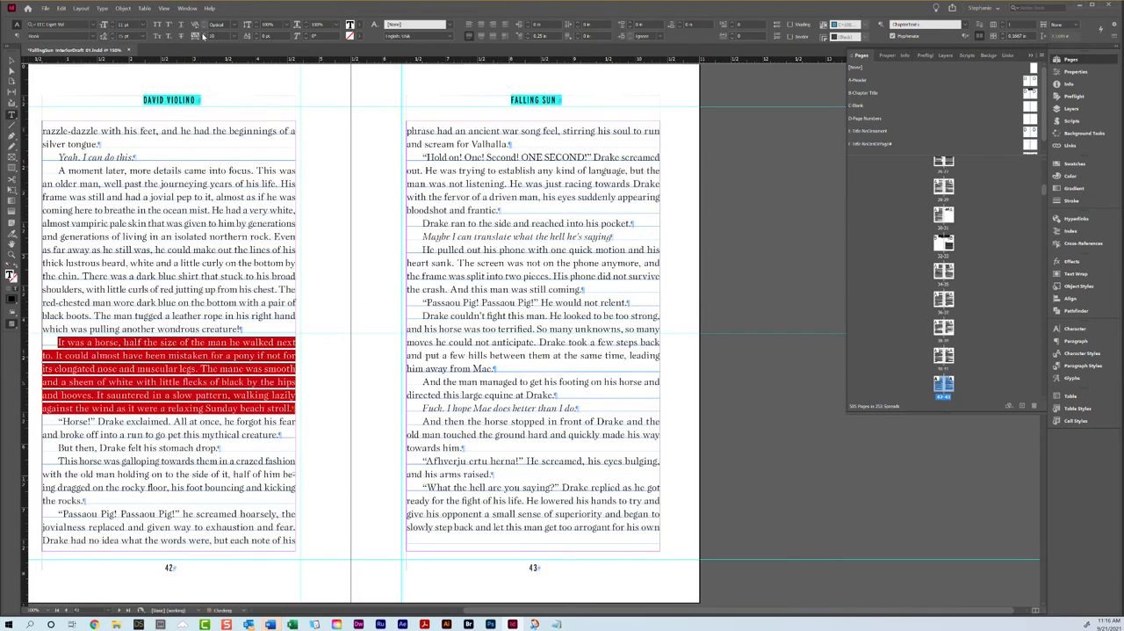
Step: Try adjusting the tracking of the "What the hell are you saying?" paragraph that runs from page 43 onto page 44
{"action": "scroll", "coordinate": [414, 260], "scroll_direction": "down", "scroll_amount": 9}
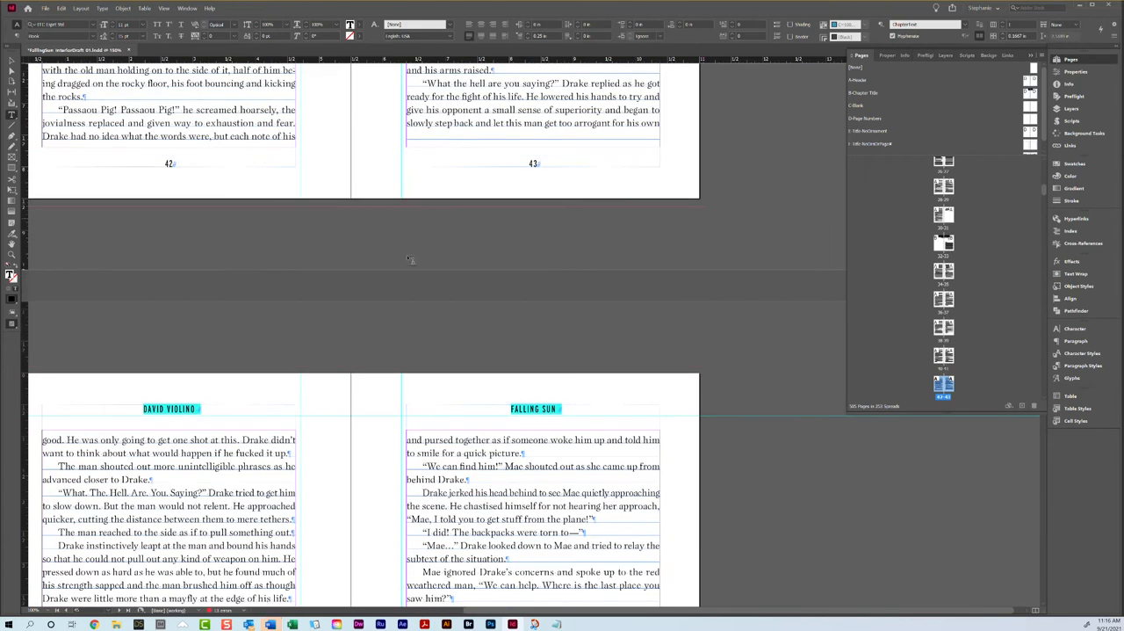
{"action": "triple_click", "coordinate": [263, 449]}
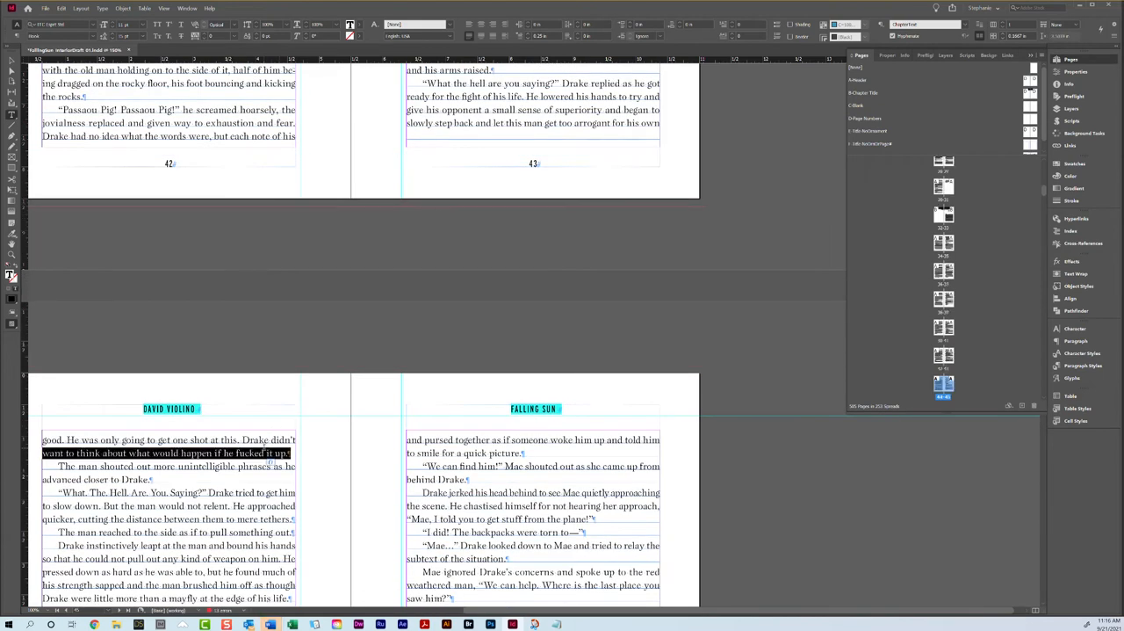
{"action": "left_click", "coordinate": [207, 35]}
{"action": "scroll", "coordinate": [413, 352], "scroll_direction": "up", "scroll_amount": 9}
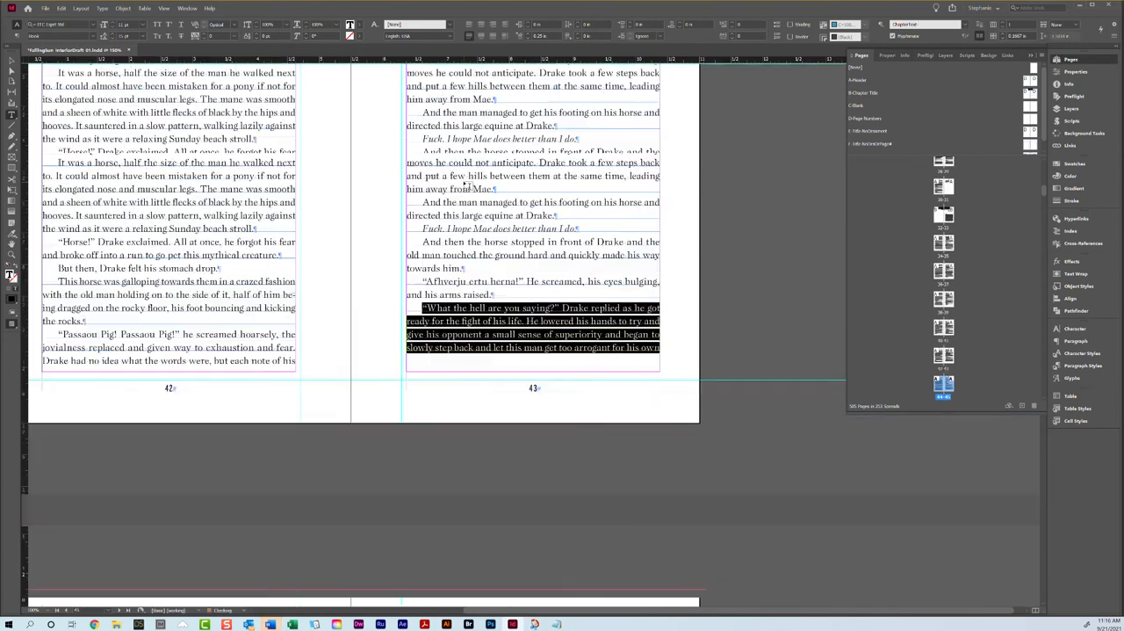
Step: Loosen the tracking of the "A moment later" paragraph on page 42 to 10 so it gains one line
{"action": "triple_click", "coordinate": [202, 212]}
{"action": "left_click", "coordinate": [209, 213]}
{"action": "triple_click", "coordinate": [209, 212]}
{"action": "left_click", "coordinate": [209, 213]}
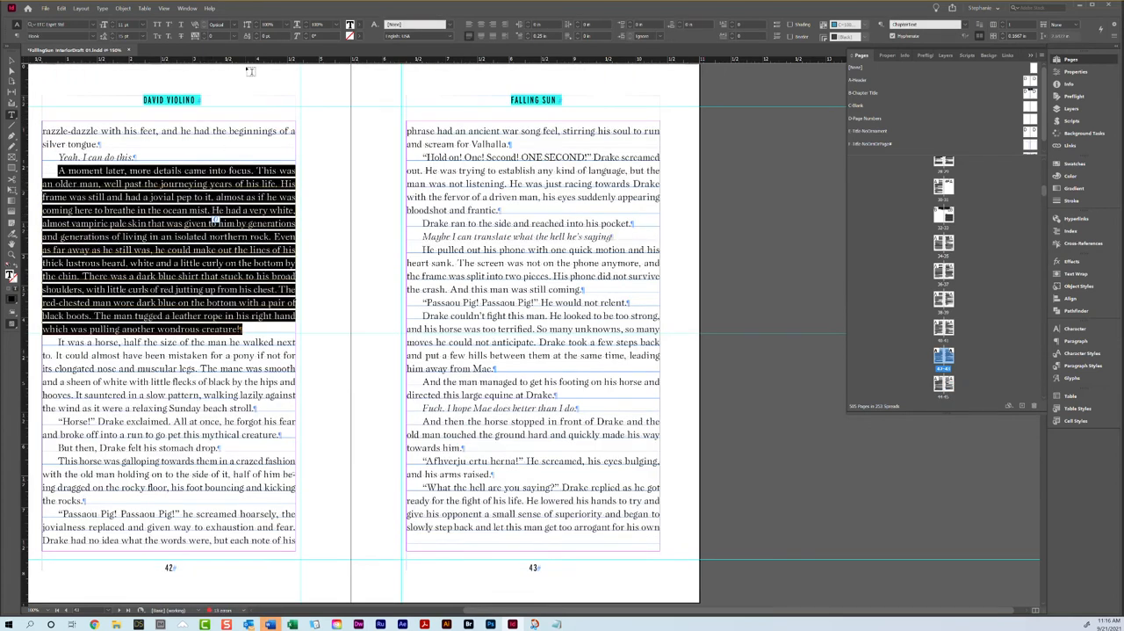
{"action": "left_click", "coordinate": [203, 36]}
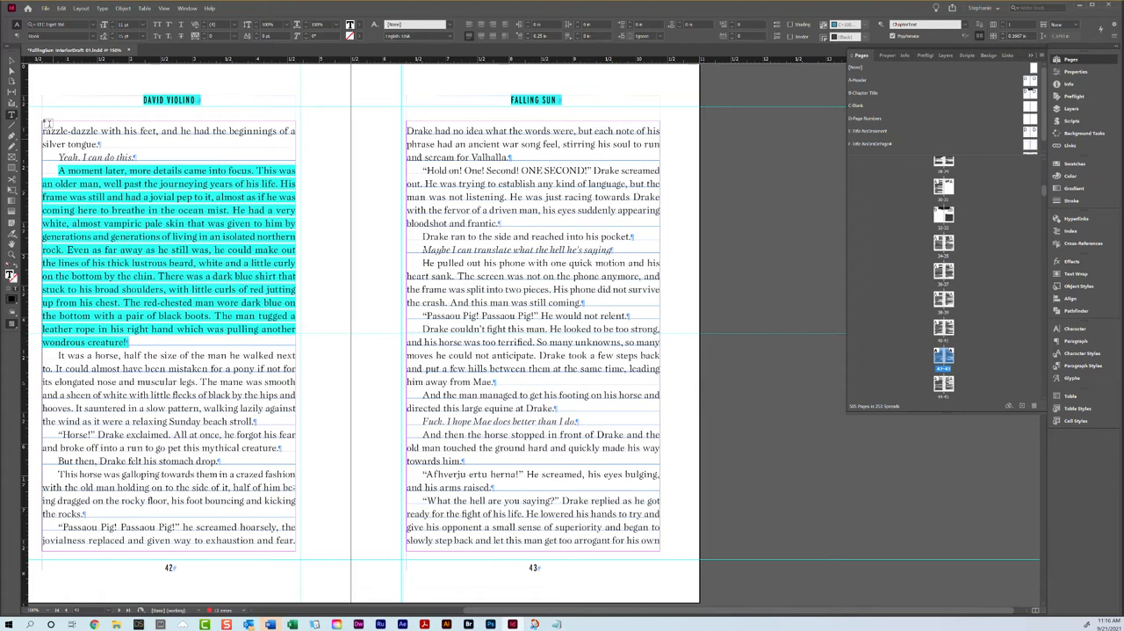
{"action": "left_click", "coordinate": [11, 61]}
{"action": "left_click", "coordinate": [256, 92]}
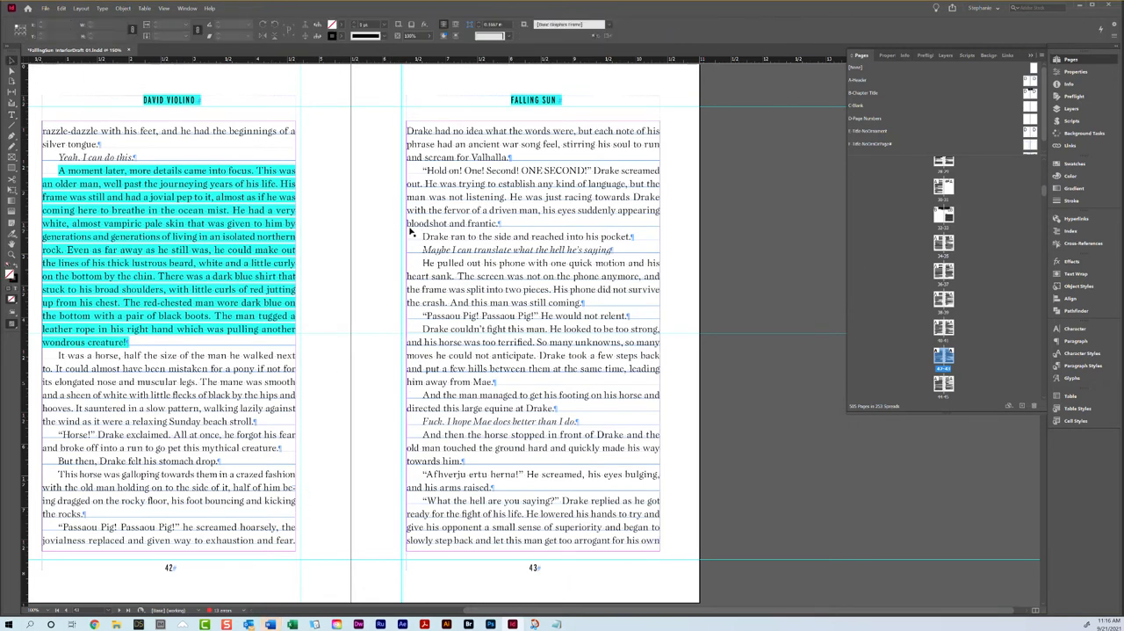
{"action": "scroll", "coordinate": [410, 228], "scroll_direction": "down", "scroll_amount": 2}
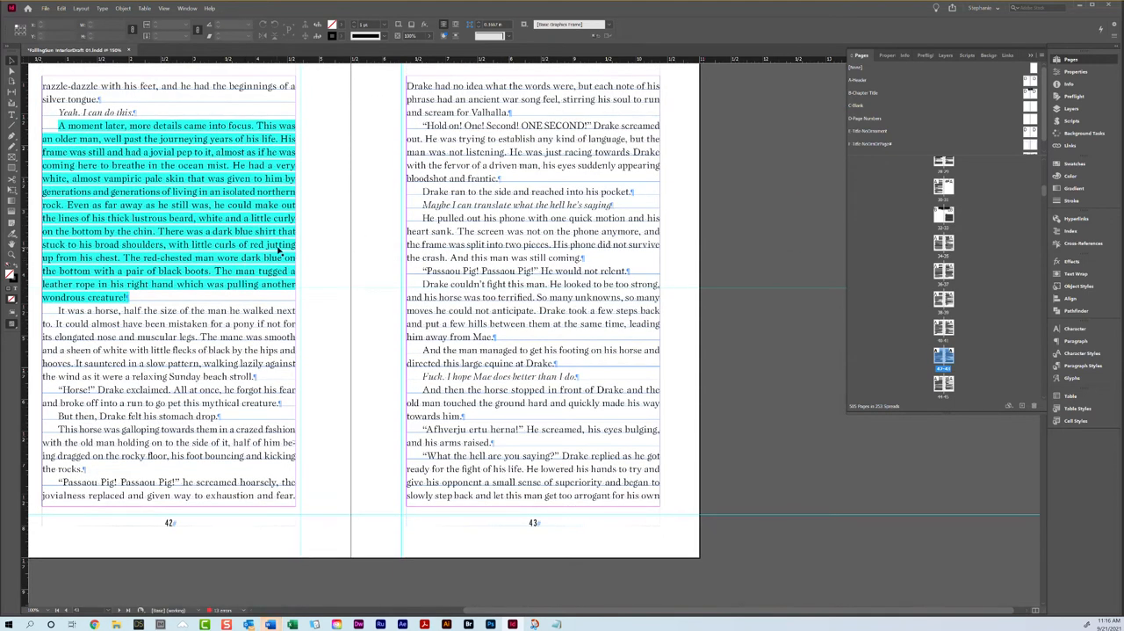
{"action": "triple_click", "coordinate": [163, 209]}
{"action": "left_click", "coordinate": [163, 208]}
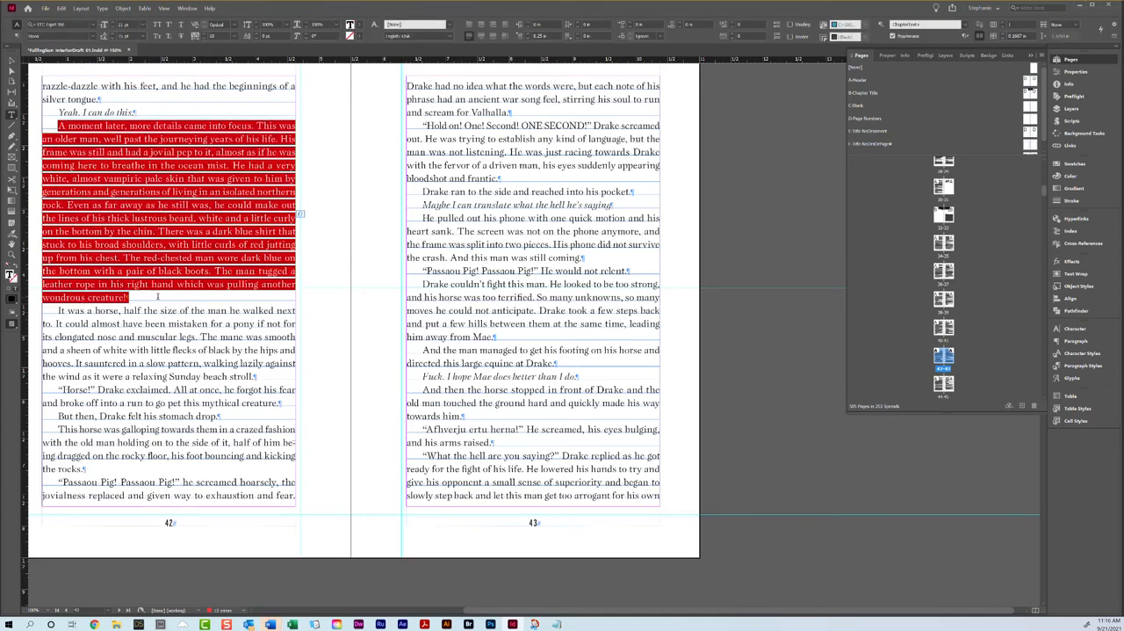
Step: Loosen the tracking of the "The man laughed" paragraph on page 44 to 10 so it gains one line
{"action": "scroll", "coordinate": [186, 345], "scroll_direction": "down", "scroll_amount": 5}
{"action": "scroll", "coordinate": [345, 308], "scroll_direction": "down", "scroll_amount": 10}
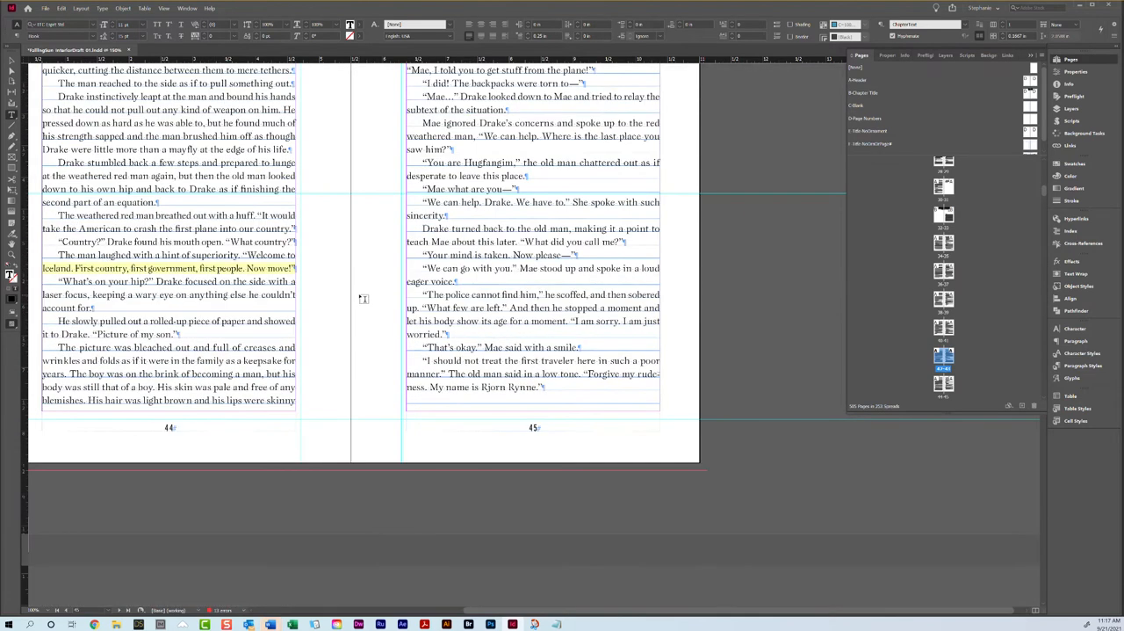
{"action": "triple_click", "coordinate": [154, 252]}
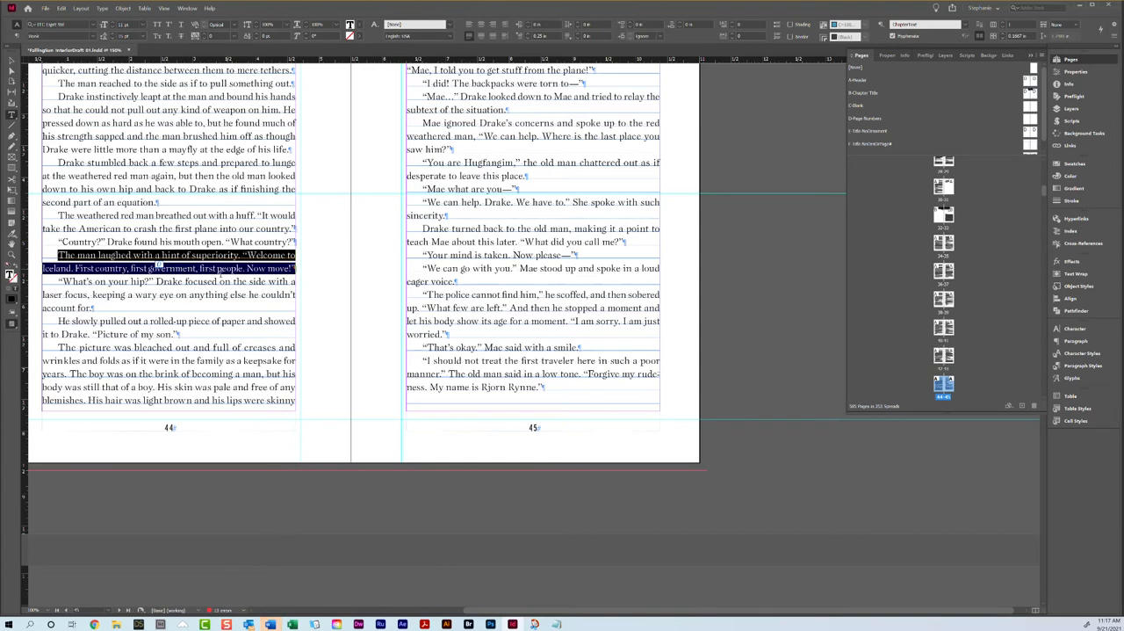
{"action": "key", "text": "alt+Right"}
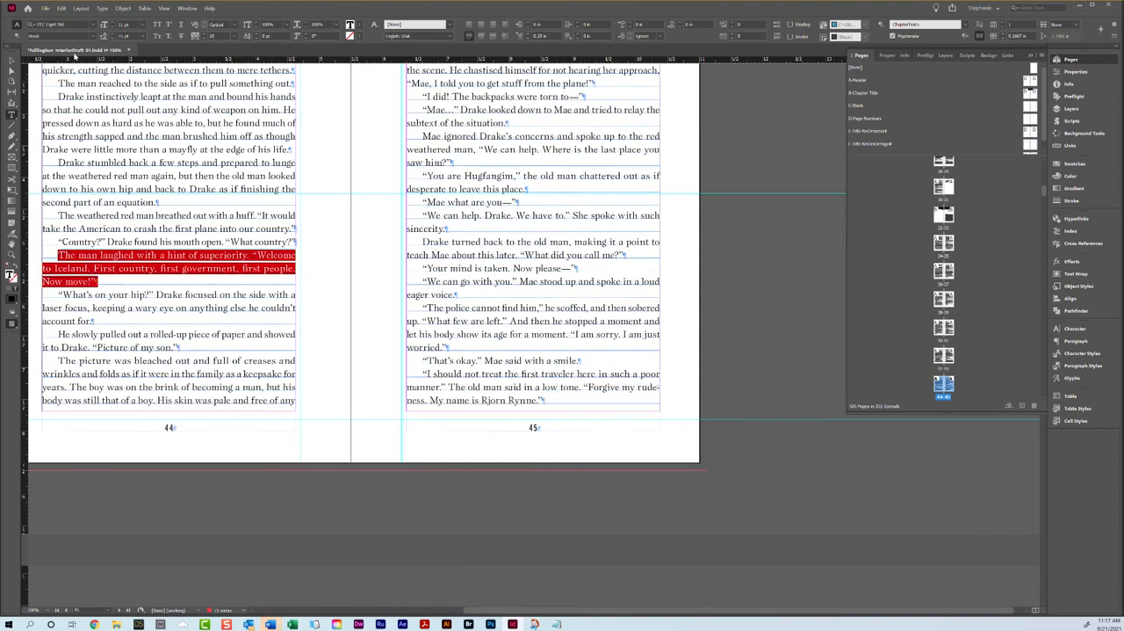
Step: Review the page endings and facing-page balance of the spreads from pages 44 and 45 through pages 48 and 49, partly in preview mode
{"action": "key", "text": "Escape"}
{"action": "key", "text": "w"}
{"action": "scroll", "coordinate": [261, 231], "scroll_direction": "down", "scroll_amount": 1}
{"action": "scroll", "coordinate": [261, 231], "scroll_direction": "up", "scroll_amount": 6}
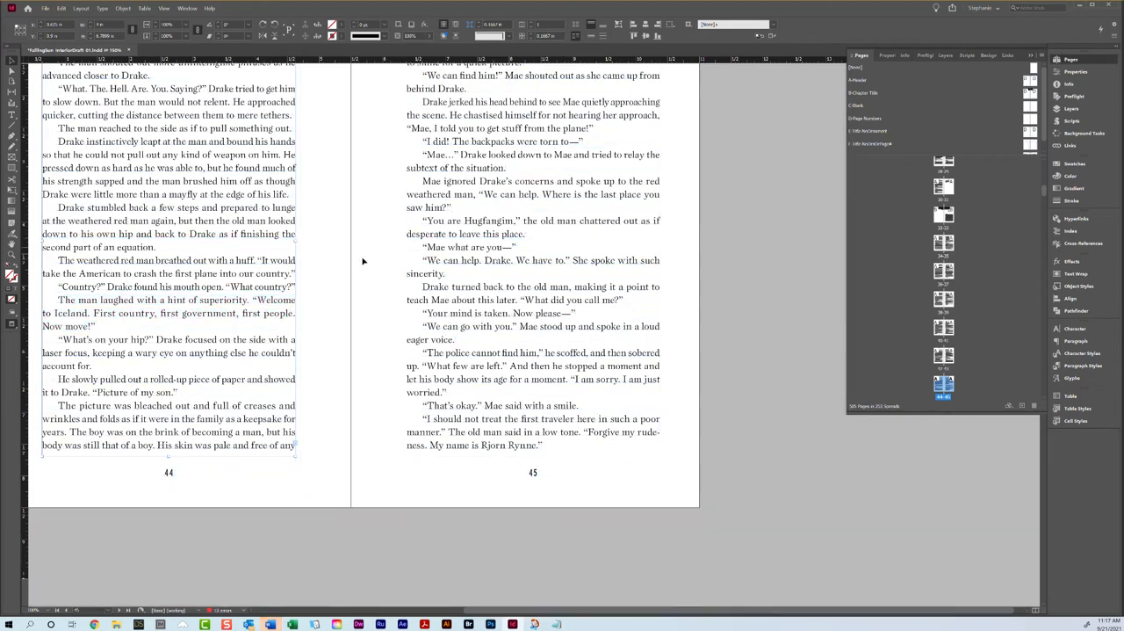
{"action": "scroll", "coordinate": [363, 259], "scroll_direction": "down", "scroll_amount": 15}
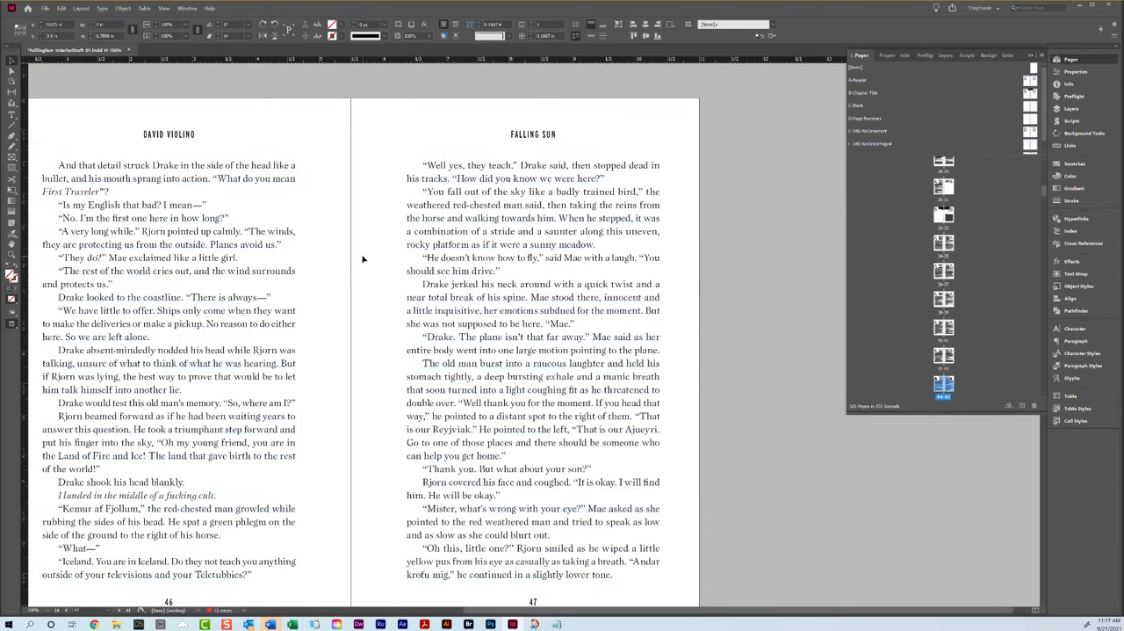
{"action": "key", "text": "w"}
{"action": "scroll", "coordinate": [363, 259], "scroll_direction": "down", "scroll_amount": 15}
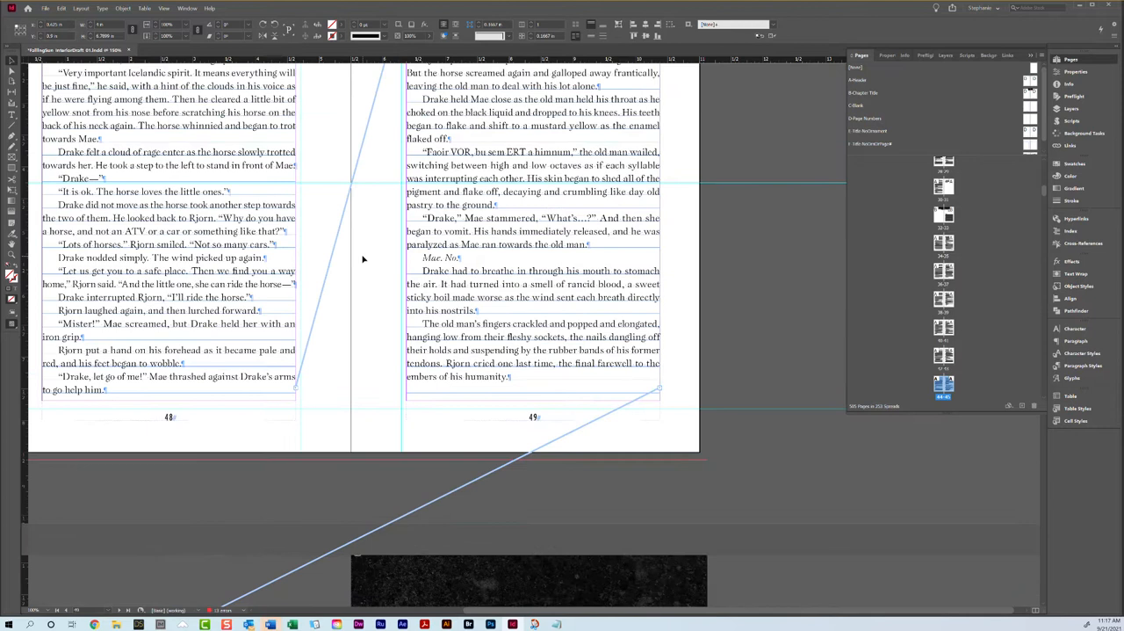
{"action": "scroll", "coordinate": [363, 259], "scroll_direction": "up", "scroll_amount": 4}
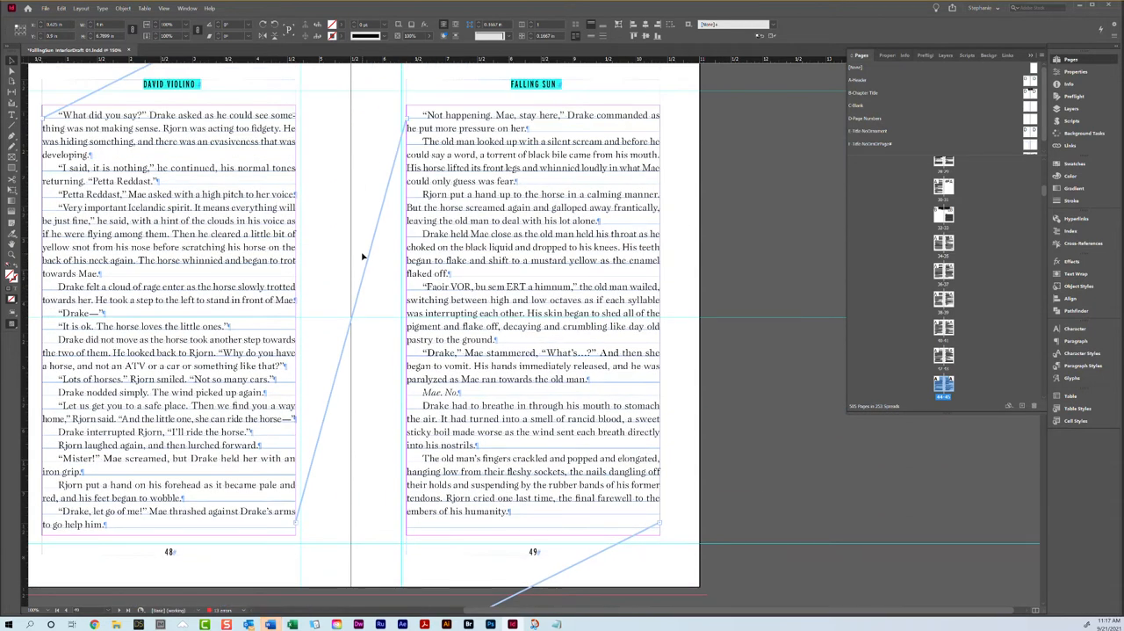
{"action": "scroll", "coordinate": [363, 254], "scroll_direction": "down", "scroll_amount": 9}
{"action": "scroll", "coordinate": [314, 246], "scroll_direction": "up", "scroll_amount": 10}
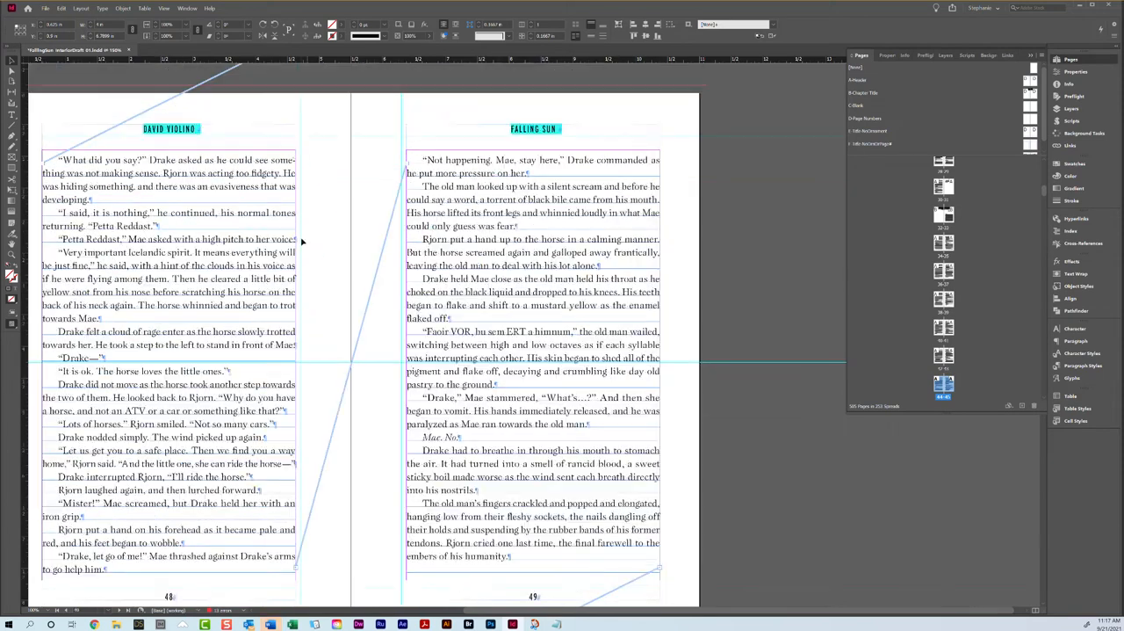
Step: Tighten the tracking of the "Very important Icelandic spirit" paragraph on page 48 to pull it up one line
{"action": "left_click", "coordinate": [147, 198]}
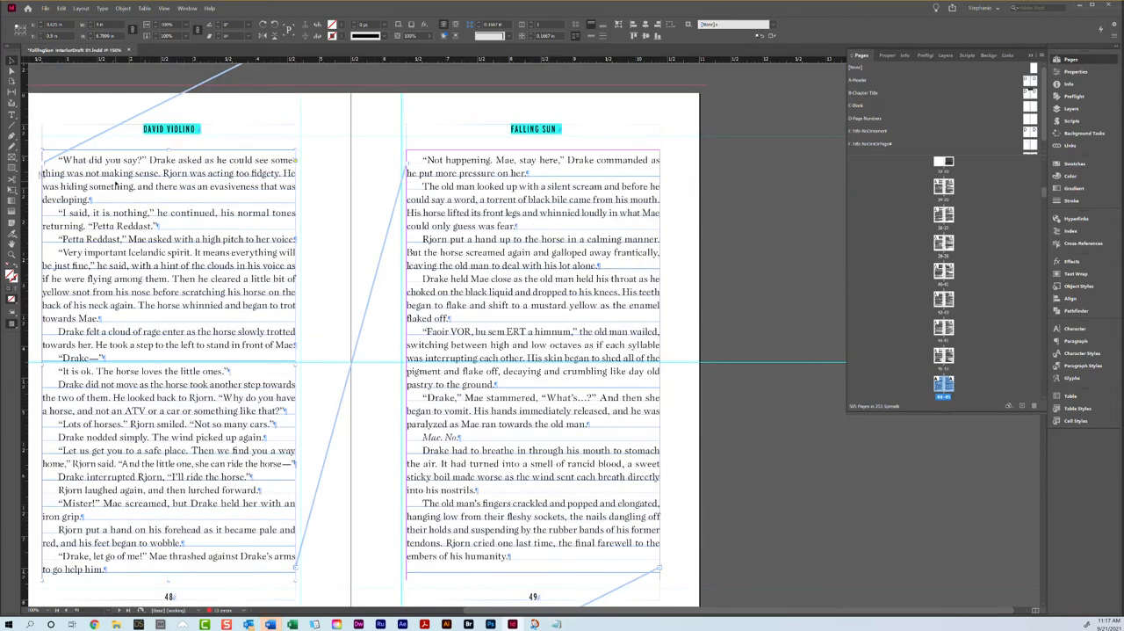
{"action": "triple_click", "coordinate": [114, 280]}
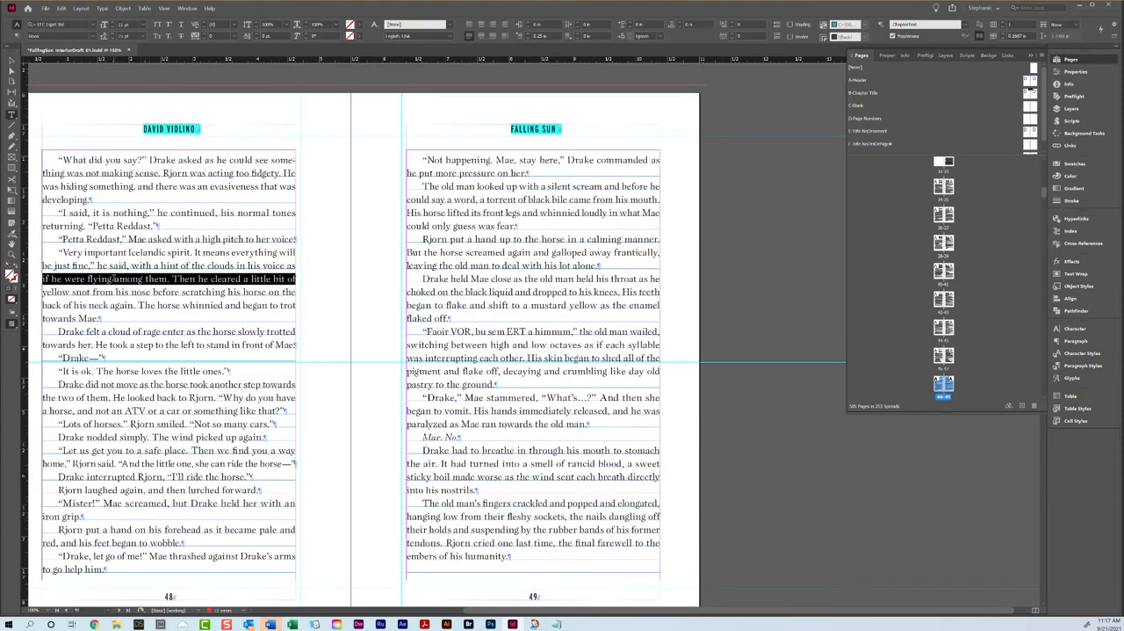
{"action": "left_click", "coordinate": [207, 39]}
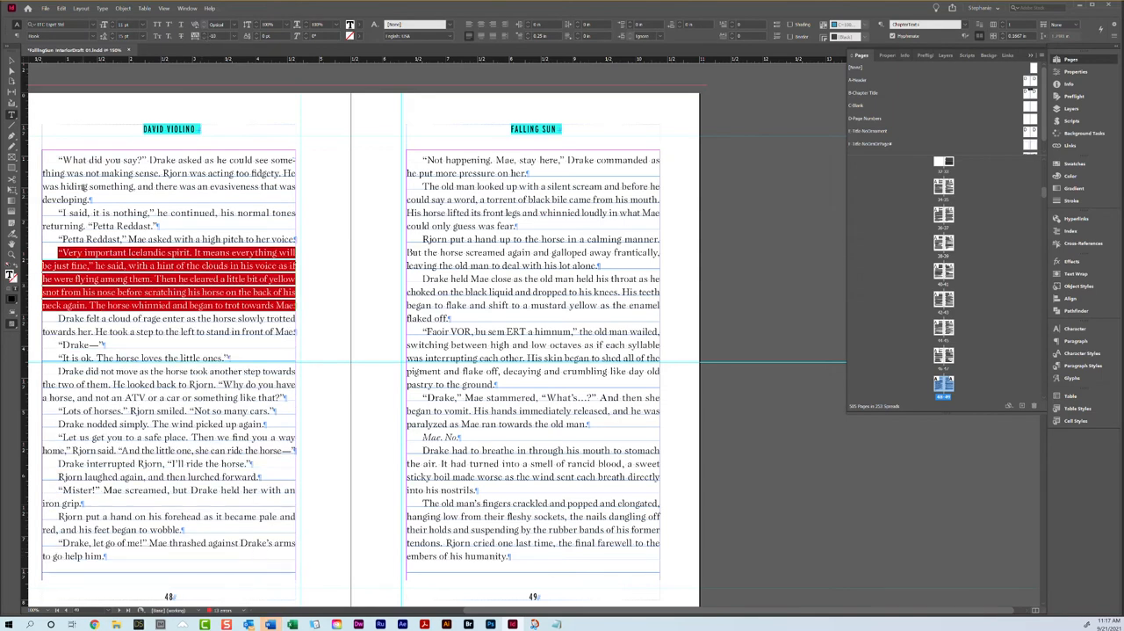
Step: Try tightening the tracking of the "What did you say?" paragraph on page 48 to -20 and check it in preview mode
{"action": "left_click", "coordinate": [84, 186]}
{"action": "triple_click", "coordinate": [85, 186]}
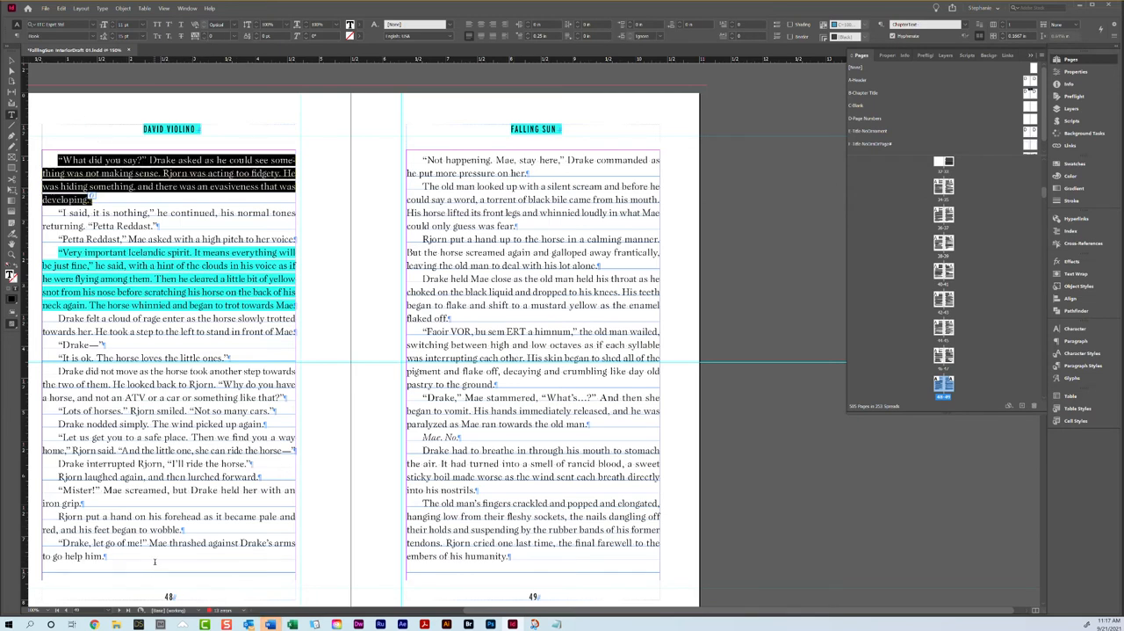
{"action": "left_click", "coordinate": [206, 39]}
{"action": "left_click", "coordinate": [206, 40]}
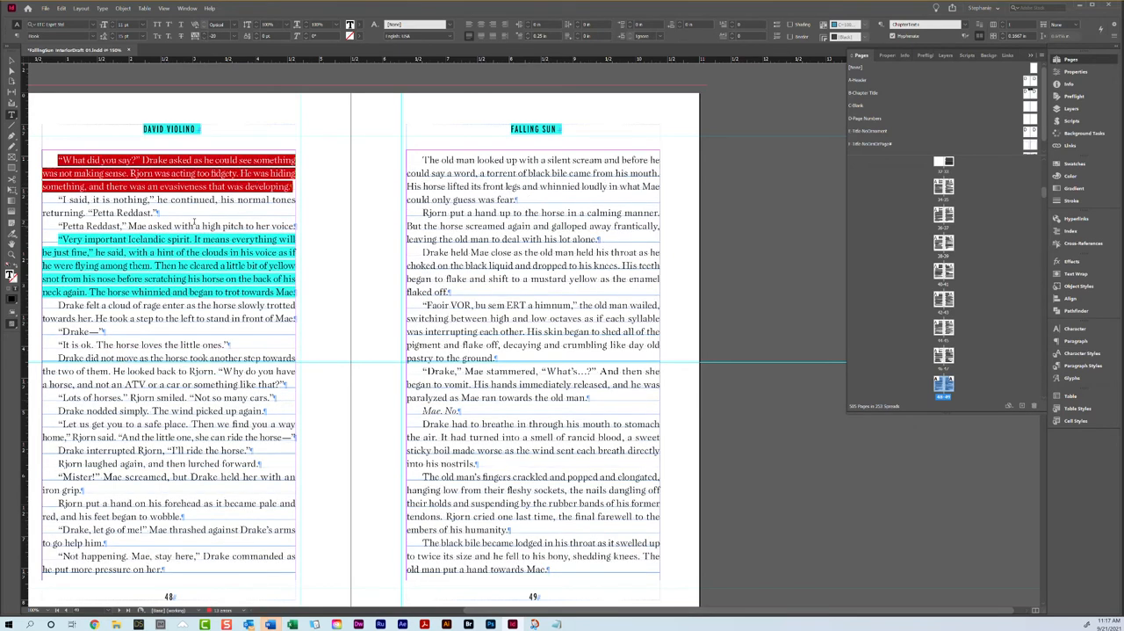
{"action": "key", "text": "Escape"}
{"action": "key", "text": "w"}
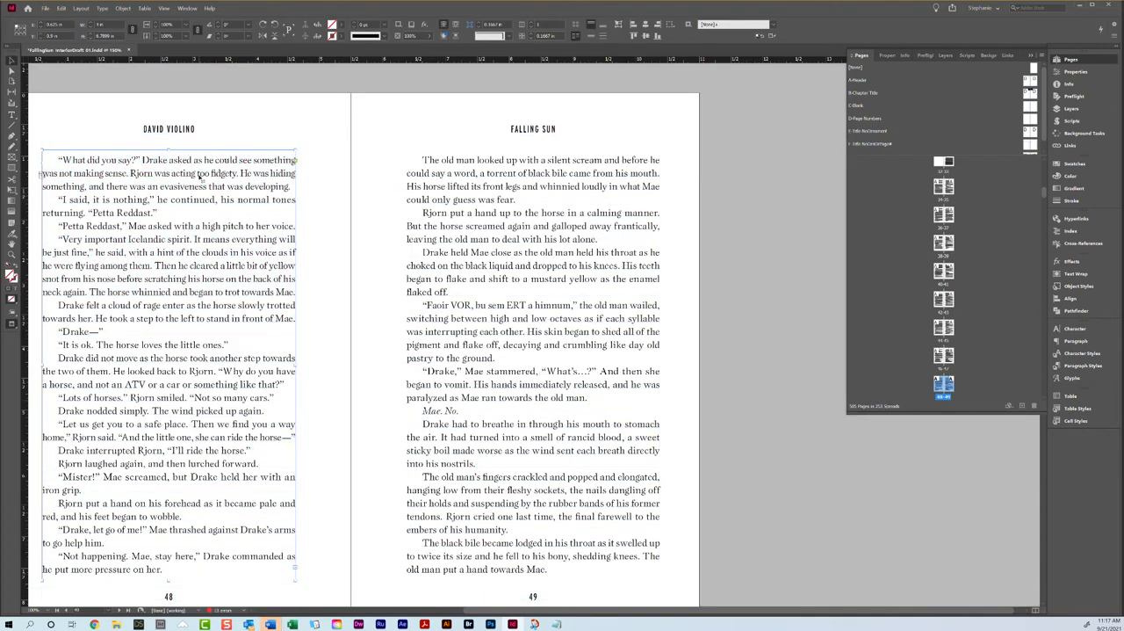
Step: Undo the tracking change on the "What did you say?" paragraph on page 48
{"action": "double_click", "coordinate": [200, 175]}
{"action": "right_click", "coordinate": [199, 175]}
{"action": "left_click", "coordinate": [216, 216]}
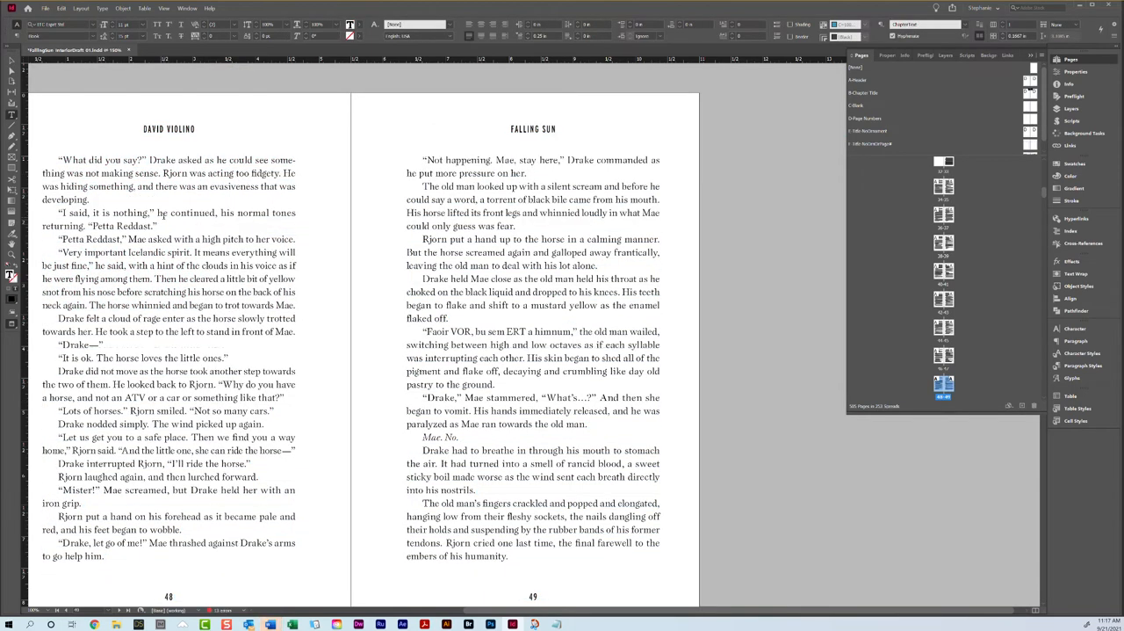
Step: Review the bottom of pages 48 and 49, the chapter ending on page 50 and the Chapter 7 opener on page 51
{"action": "scroll", "coordinate": [164, 216], "scroll_direction": "down", "scroll_amount": 4}
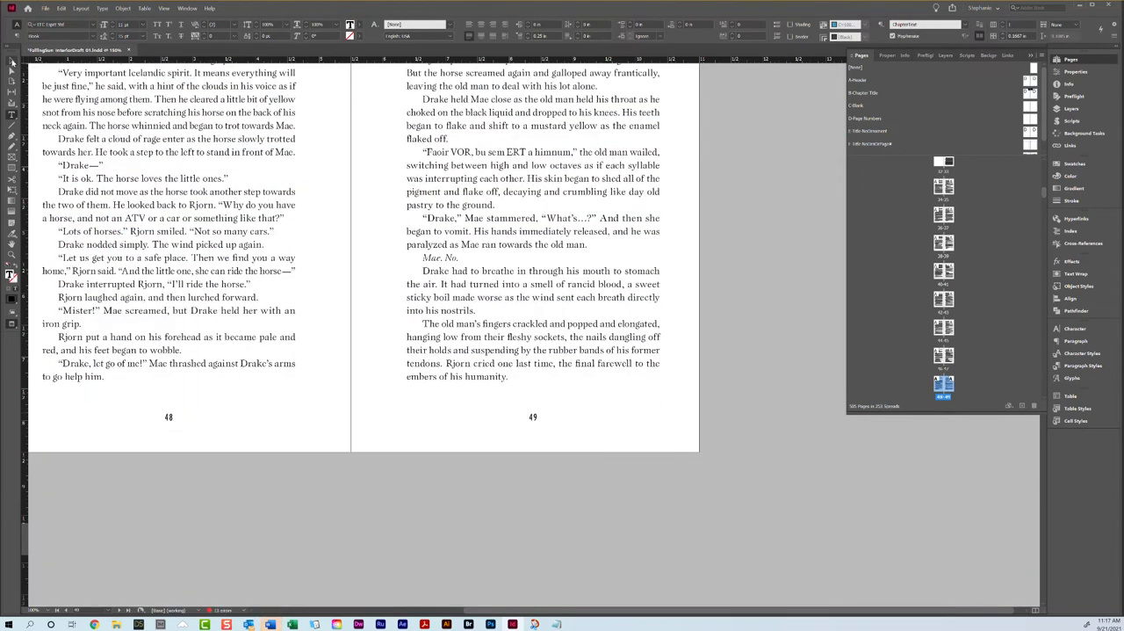
{"action": "left_click", "coordinate": [13, 63]}
{"action": "key", "text": "w"}
{"action": "scroll", "coordinate": [160, 158], "scroll_direction": "down", "scroll_amount": 14}
{"action": "scroll", "coordinate": [154, 159], "scroll_direction": "up", "scroll_amount": 4}
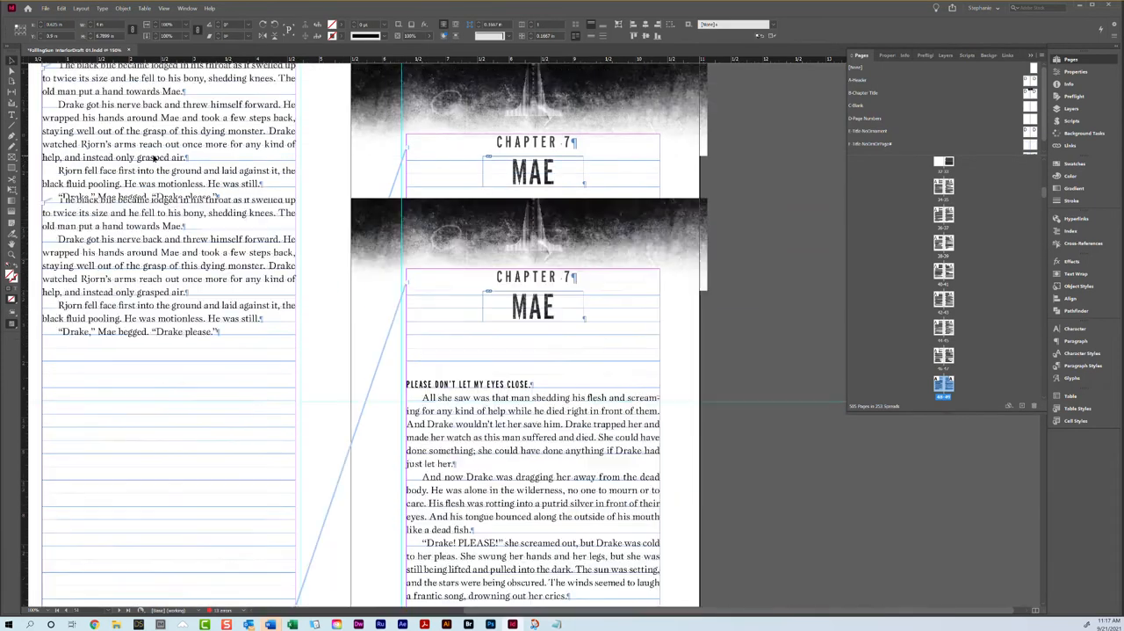
{"action": "scroll", "coordinate": [202, 167], "scroll_direction": "down", "scroll_amount": 5}
{"action": "scroll", "coordinate": [251, 175], "scroll_direction": "down", "scroll_amount": 8}
{"action": "scroll", "coordinate": [263, 178], "scroll_direction": "up", "scroll_amount": 7}
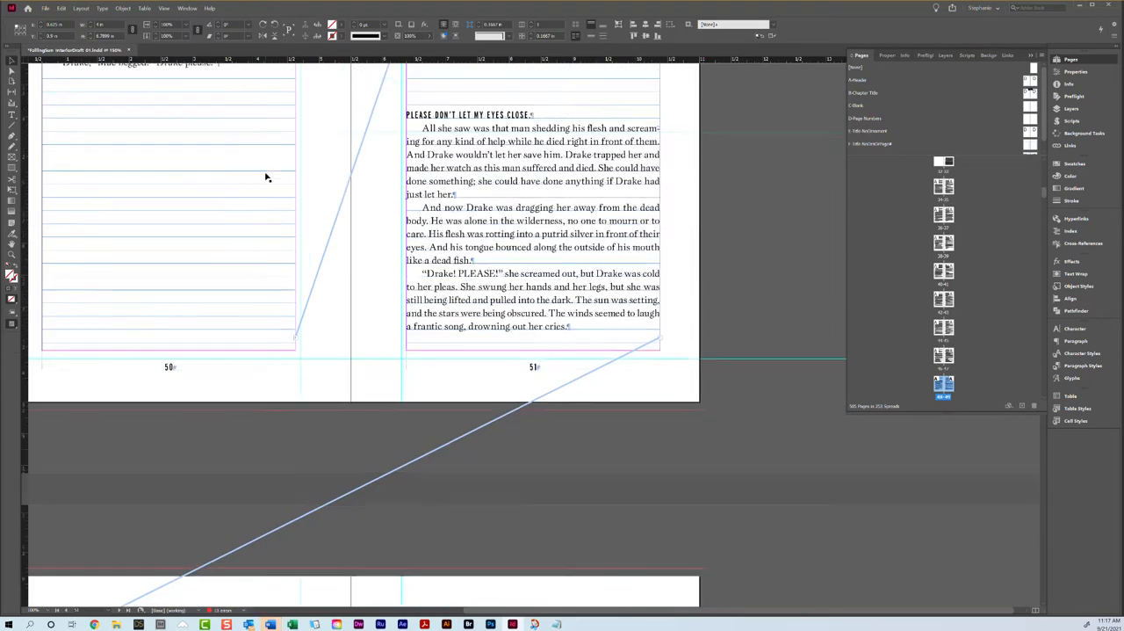
Step: Loosen the tracking of the "Drake breathed out" paragraph on page 52 to 10 so it gains one line
{"action": "scroll", "coordinate": [267, 177], "scroll_direction": "down", "scroll_amount": 12}
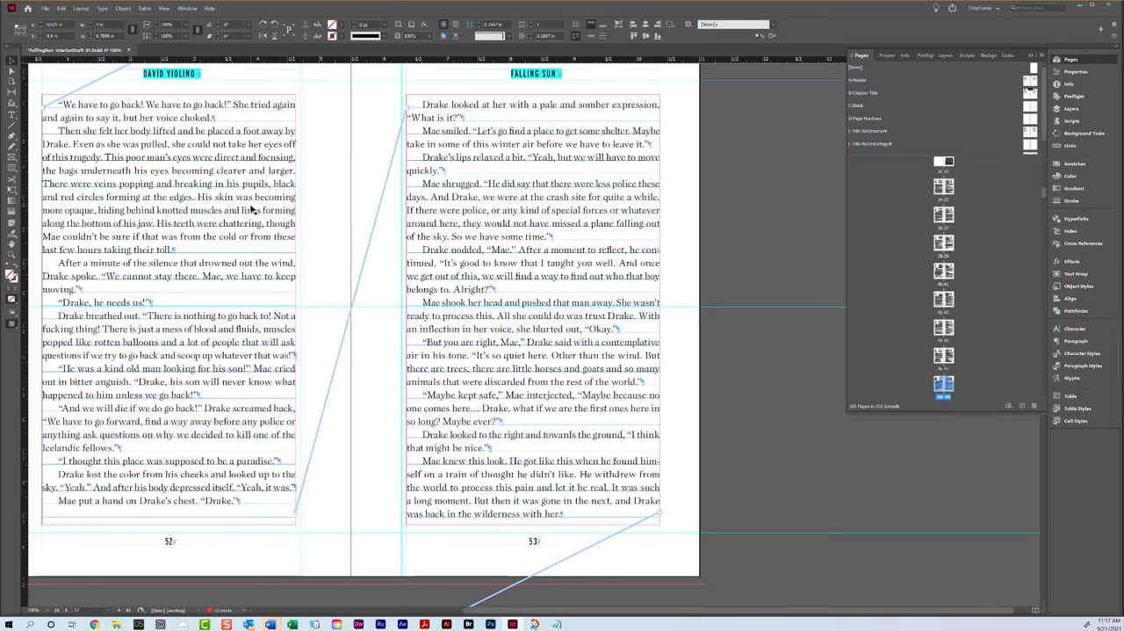
{"action": "triple_click", "coordinate": [187, 354]}
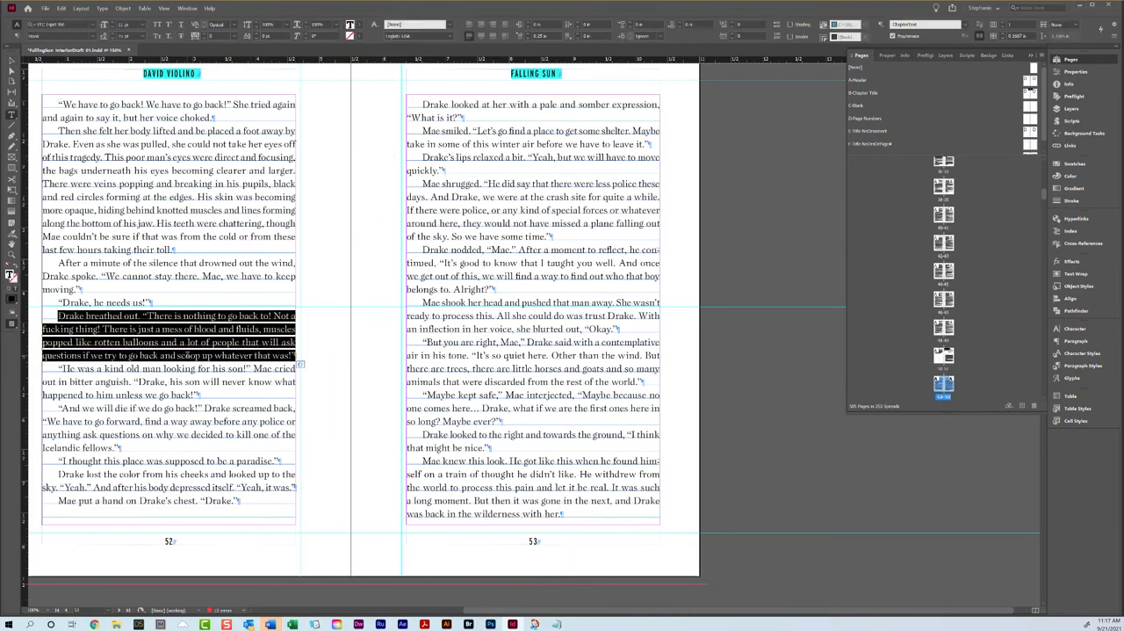
{"action": "left_click", "coordinate": [204, 33]}
{"action": "left_click", "coordinate": [234, 366]}
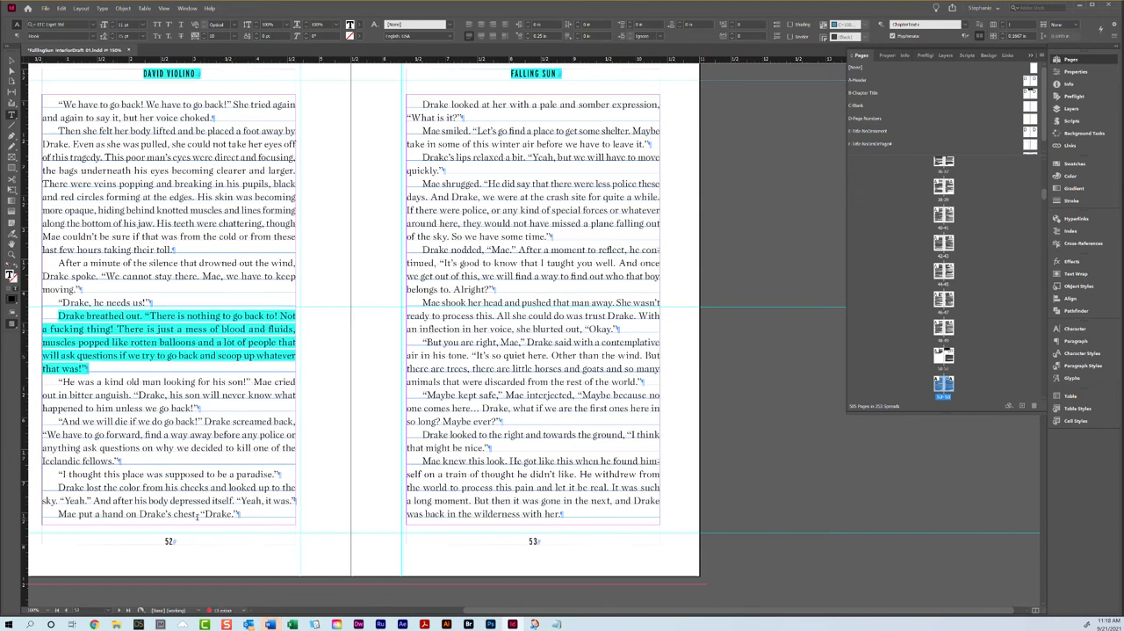
Step: Review the page endings and facing-page balance of the following spreads through pages 56 and 57
{"action": "scroll", "coordinate": [495, 442], "scroll_direction": "down", "scroll_amount": 10}
{"action": "scroll", "coordinate": [475, 428], "scroll_direction": "down", "scroll_amount": 5}
{"action": "scroll", "coordinate": [474, 428], "scroll_direction": "down", "scroll_amount": 5}
{"action": "scroll", "coordinate": [492, 429], "scroll_direction": "up", "scroll_amount": 2}
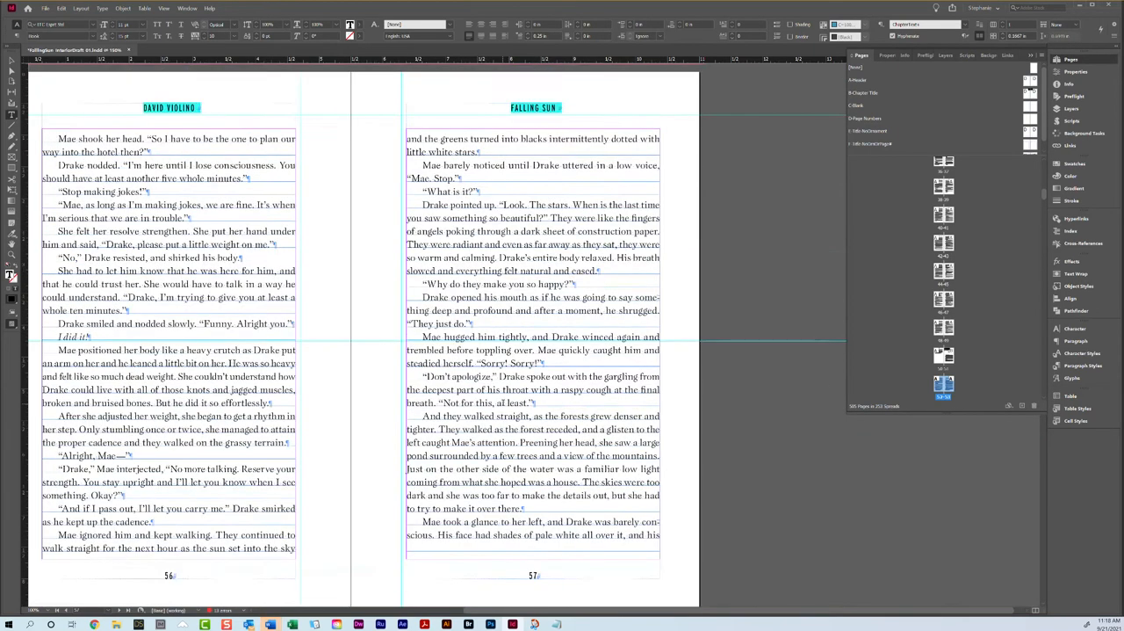
{"action": "scroll", "coordinate": [493, 429], "scroll_direction": "down", "scroll_amount": 5}
{"action": "scroll", "coordinate": [544, 318], "scroll_direction": "up", "scroll_amount": 4}
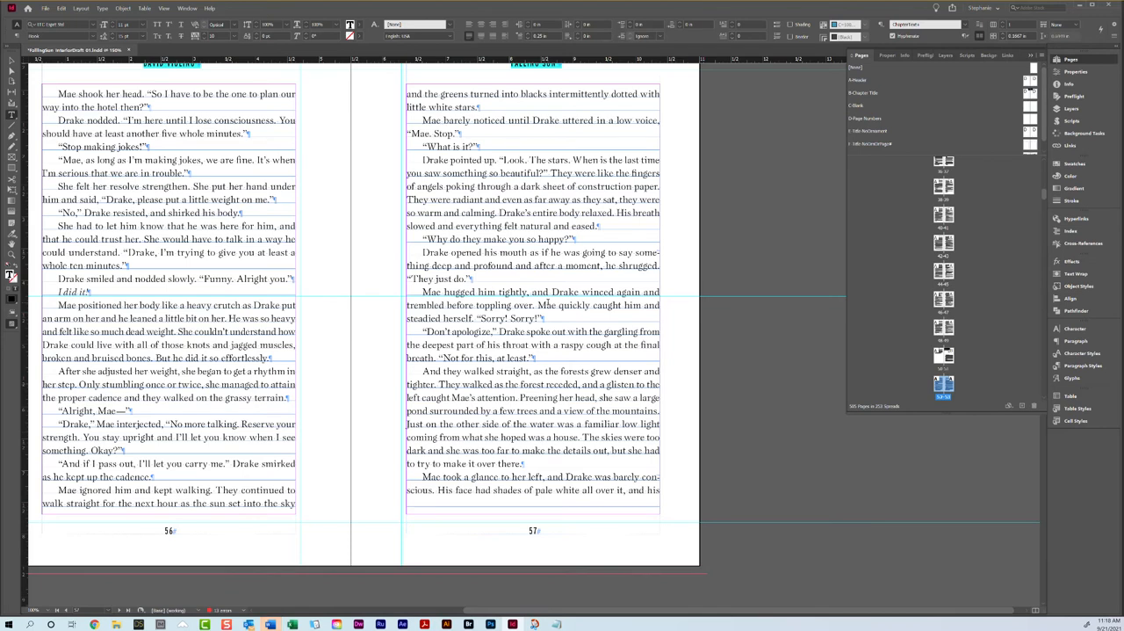
Step: Try tightening the tracking of the "She had to let him know" paragraph on page 56 to -10
{"action": "scroll", "coordinate": [547, 303], "scroll_direction": "down", "scroll_amount": 5}
{"action": "scroll", "coordinate": [546, 300], "scroll_direction": "up", "scroll_amount": 6}
{"action": "scroll", "coordinate": [548, 301], "scroll_direction": "up", "scroll_amount": 6}
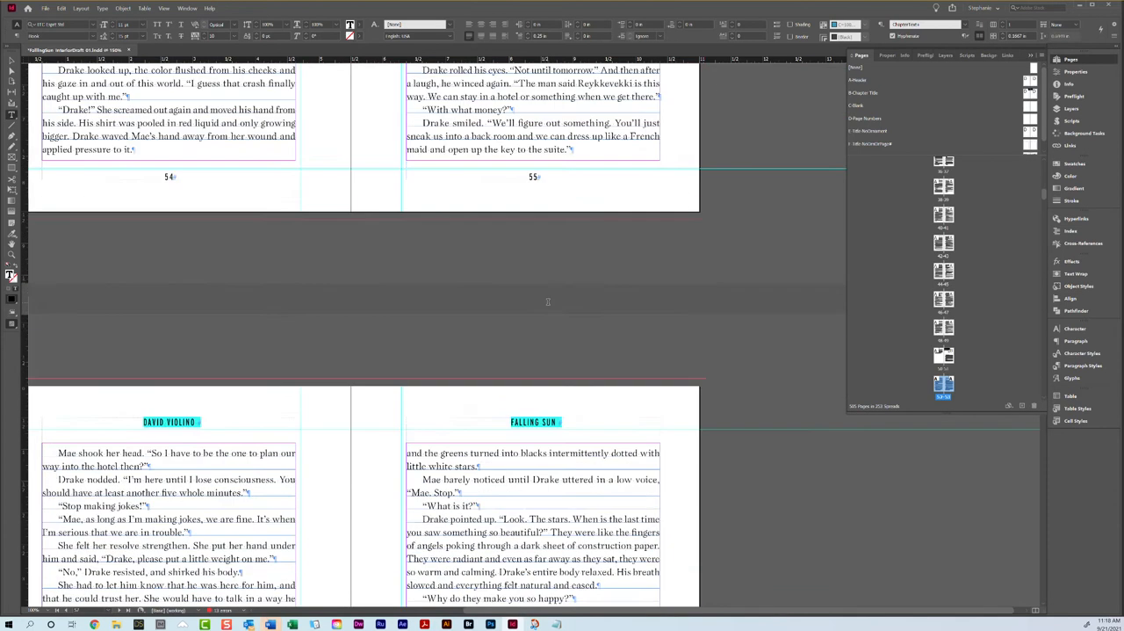
{"action": "scroll", "coordinate": [548, 301], "scroll_direction": "down", "scroll_amount": 6}
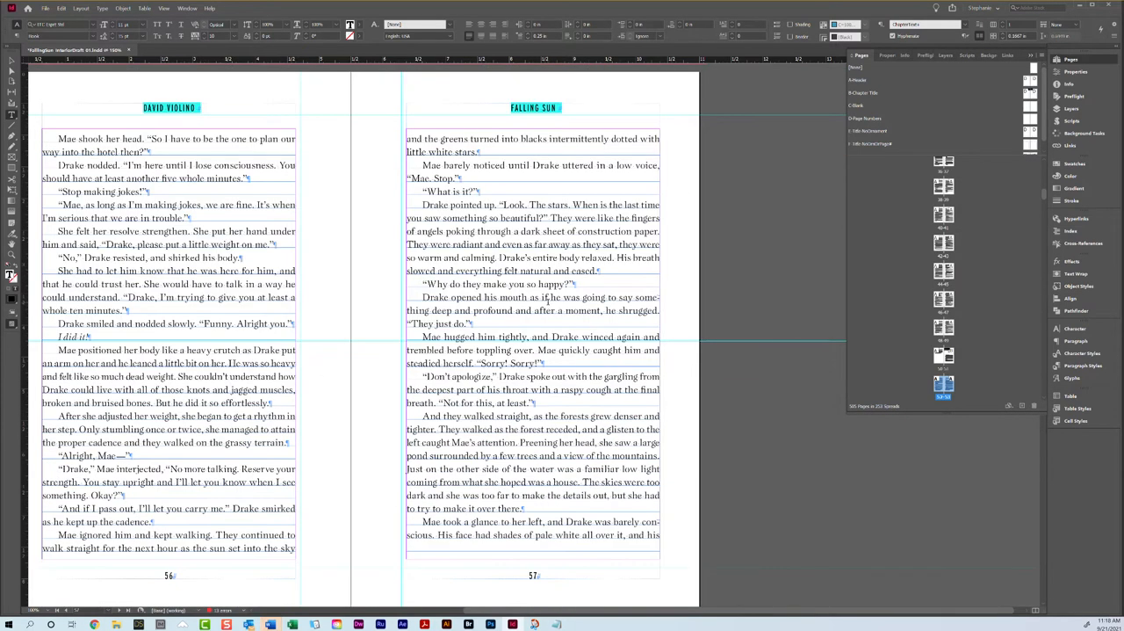
{"action": "scroll", "coordinate": [548, 301], "scroll_direction": "down", "scroll_amount": 1}
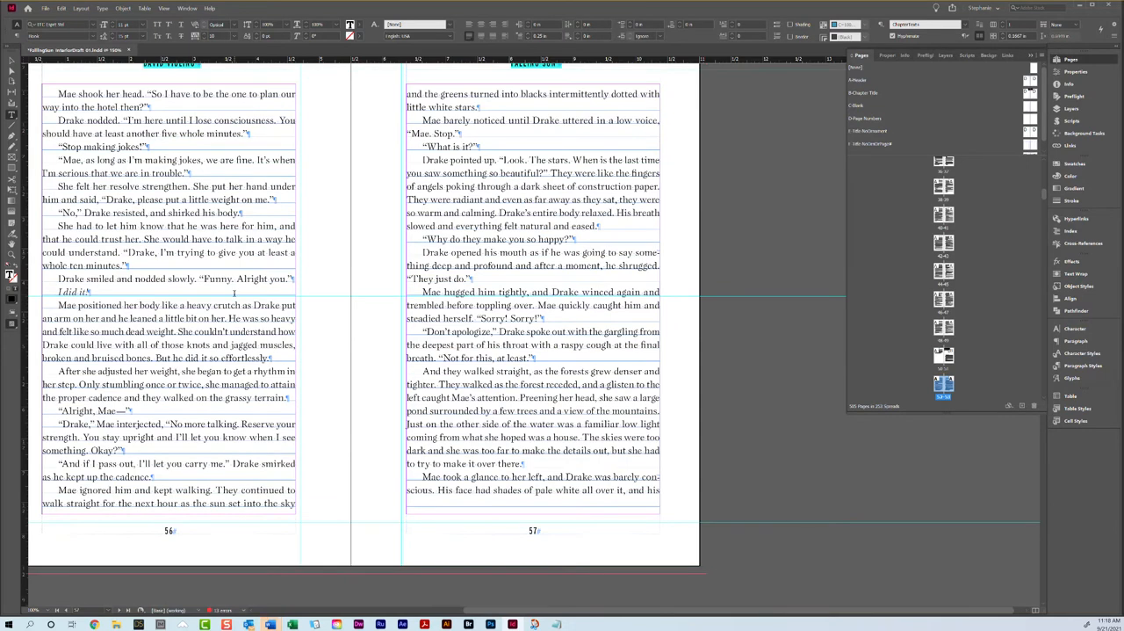
{"action": "scroll", "coordinate": [218, 318], "scroll_direction": "down", "scroll_amount": 8}
{"action": "scroll", "coordinate": [456, 372], "scroll_direction": "up", "scroll_amount": 8}
{"action": "triple_click", "coordinate": [208, 258]}
{"action": "left_click", "coordinate": [205, 39]}
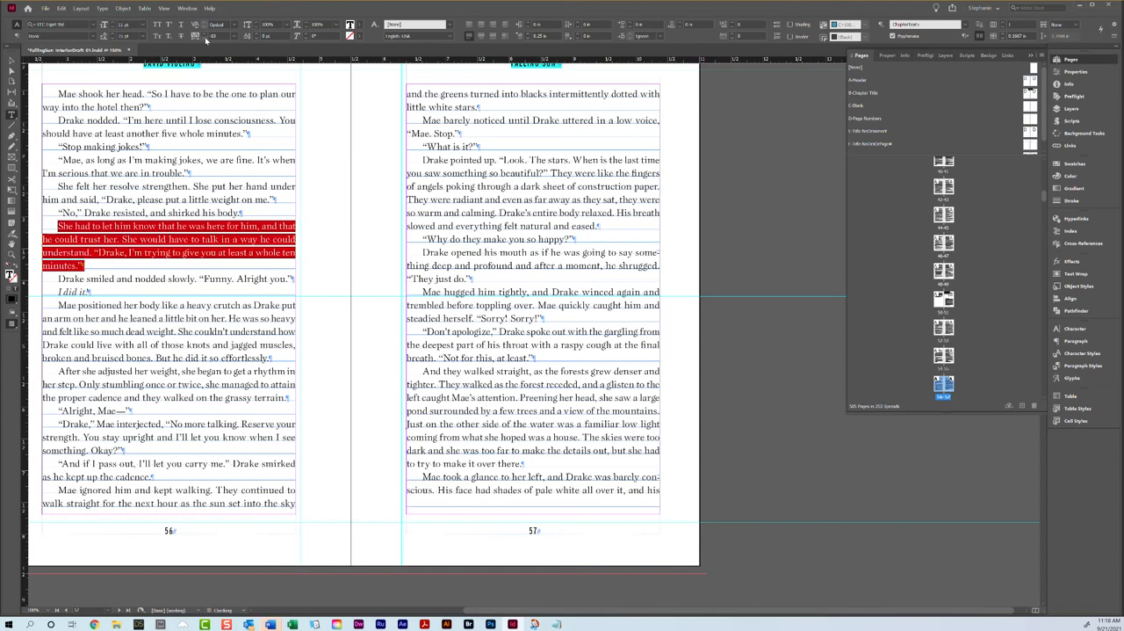
Step: Tighten the tracking of the "Mae responded by leaning over" paragraph on page 54 to -10 so it loses one line
{"action": "scroll", "coordinate": [172, 252], "scroll_direction": "up", "scroll_amount": 10}
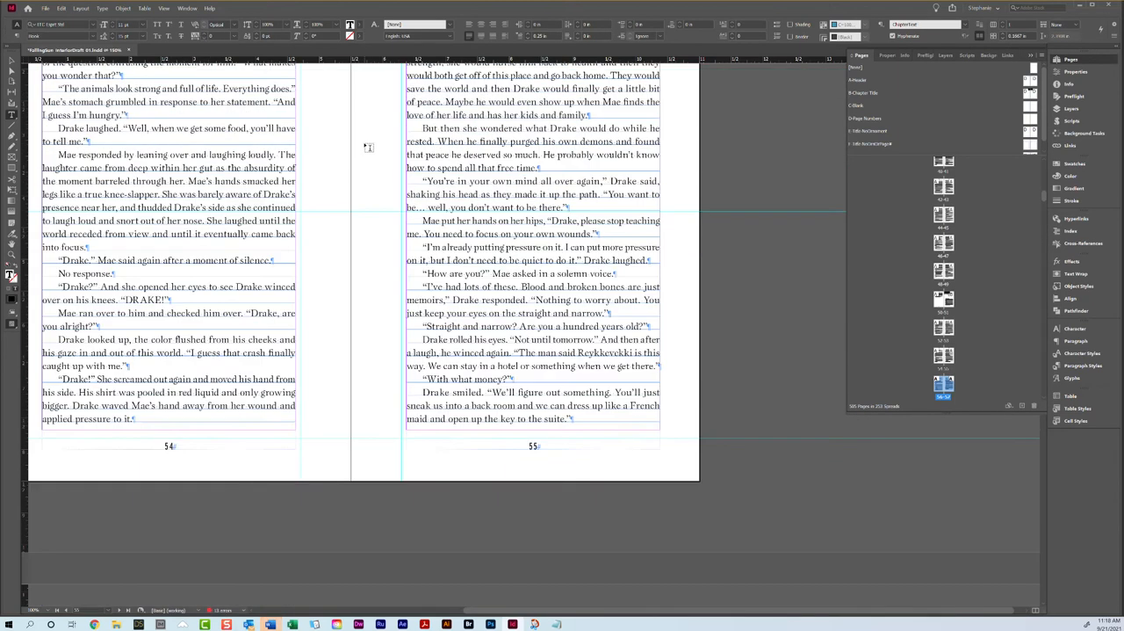
{"action": "triple_click", "coordinate": [172, 252]}
{"action": "scroll", "coordinate": [173, 252], "scroll_direction": "up", "scroll_amount": 2}
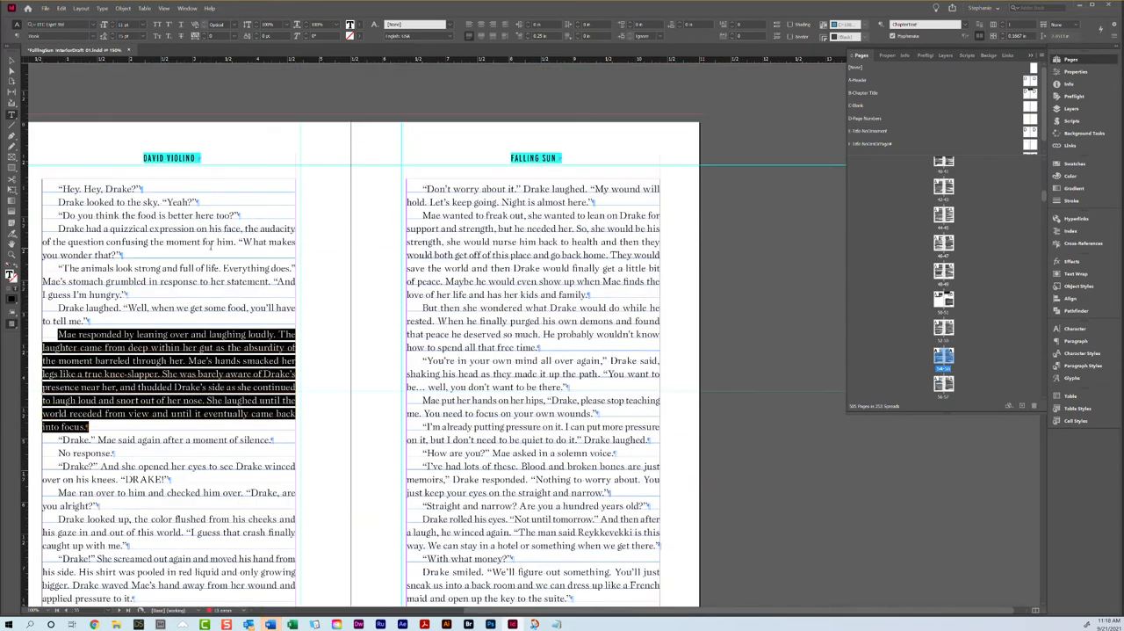
{"action": "left_click", "coordinate": [204, 40]}
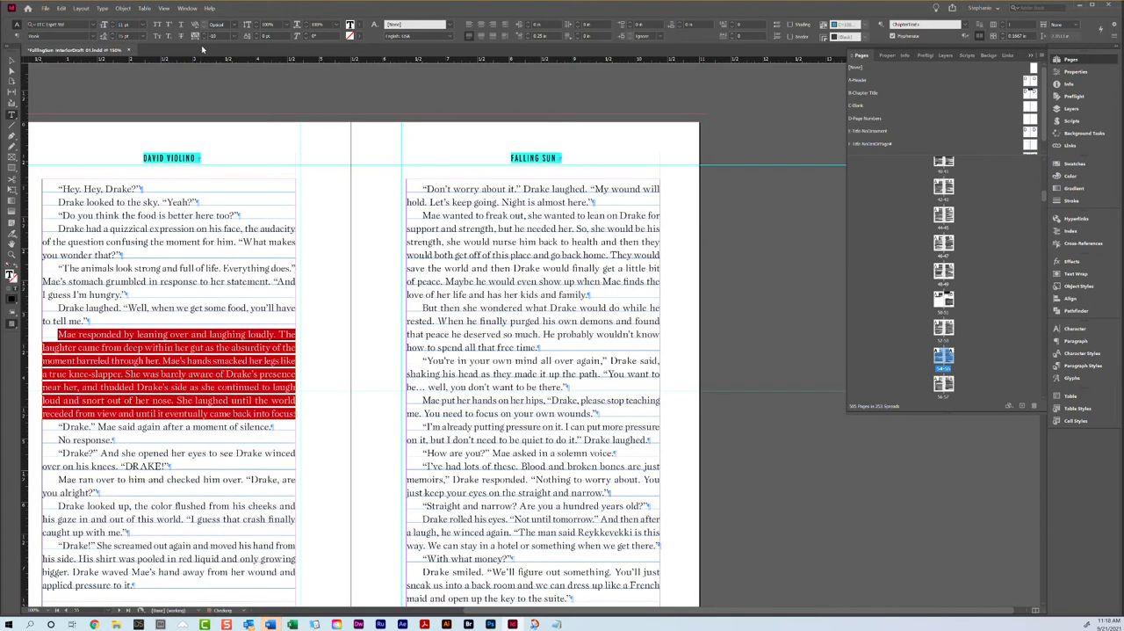
{"action": "scroll", "coordinate": [203, 204], "scroll_direction": "down", "scroll_amount": 1}
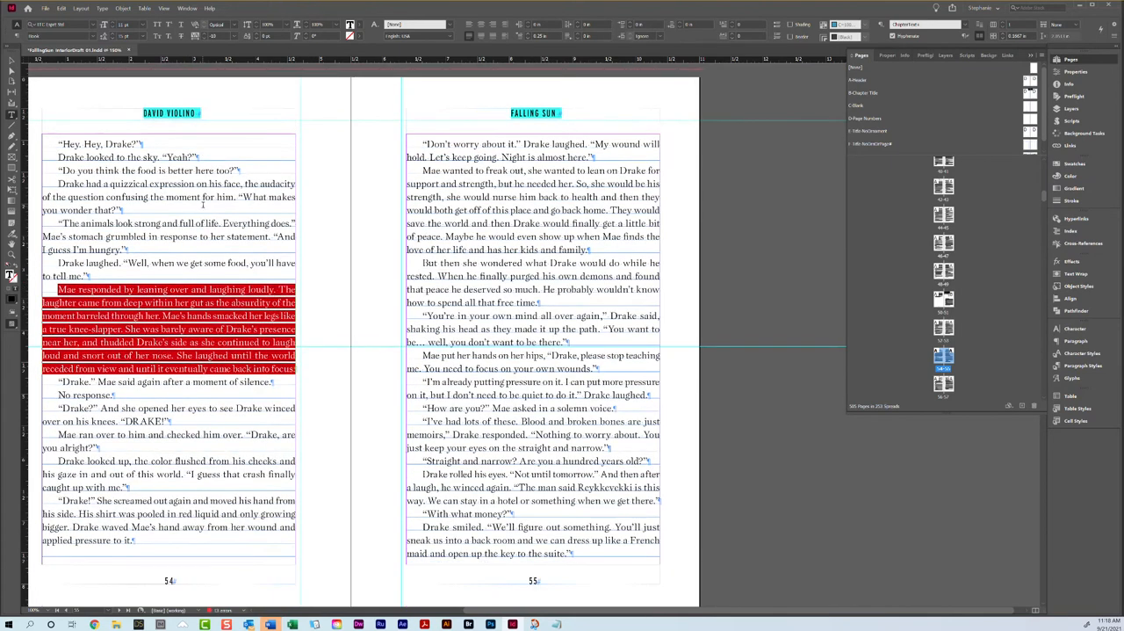
Step: Try tighter tracking on the "Drake had a quizzical expression" paragraph on page 54 and undo the change
{"action": "triple_click", "coordinate": [94, 200]}
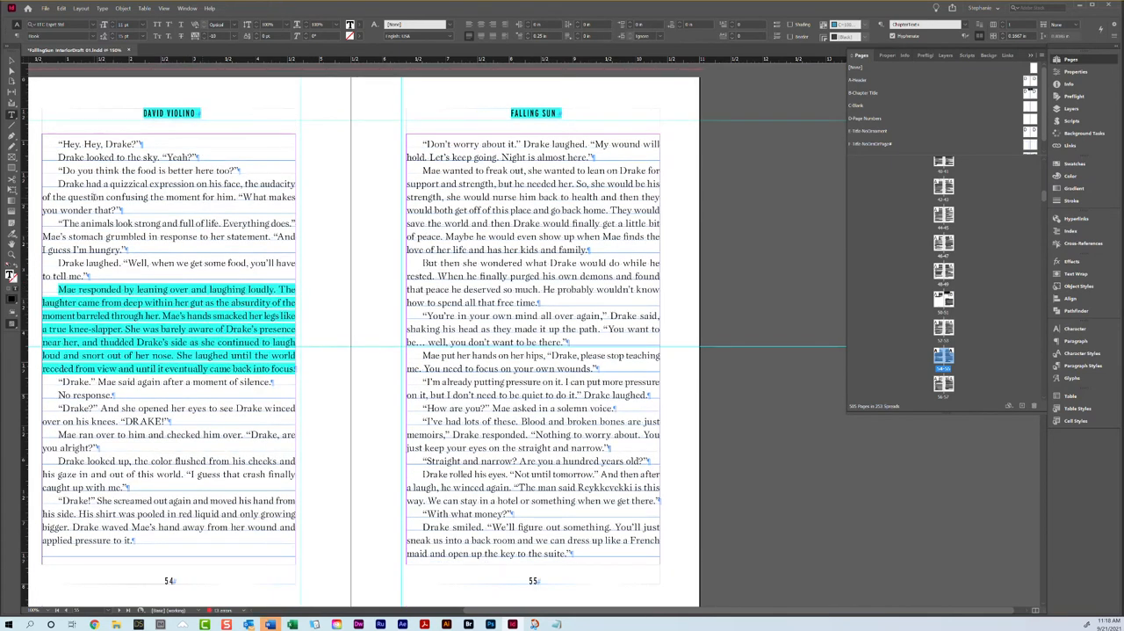
{"action": "left_click", "coordinate": [205, 40]}
{"action": "key", "text": "ctrl+z"}
{"action": "left_click", "coordinate": [213, 279]}
Step: Tighten the tracking of the "All she saw" paragraph on page 51 so it loses one line
{"action": "scroll", "coordinate": [207, 278], "scroll_direction": "up", "scroll_amount": 10}
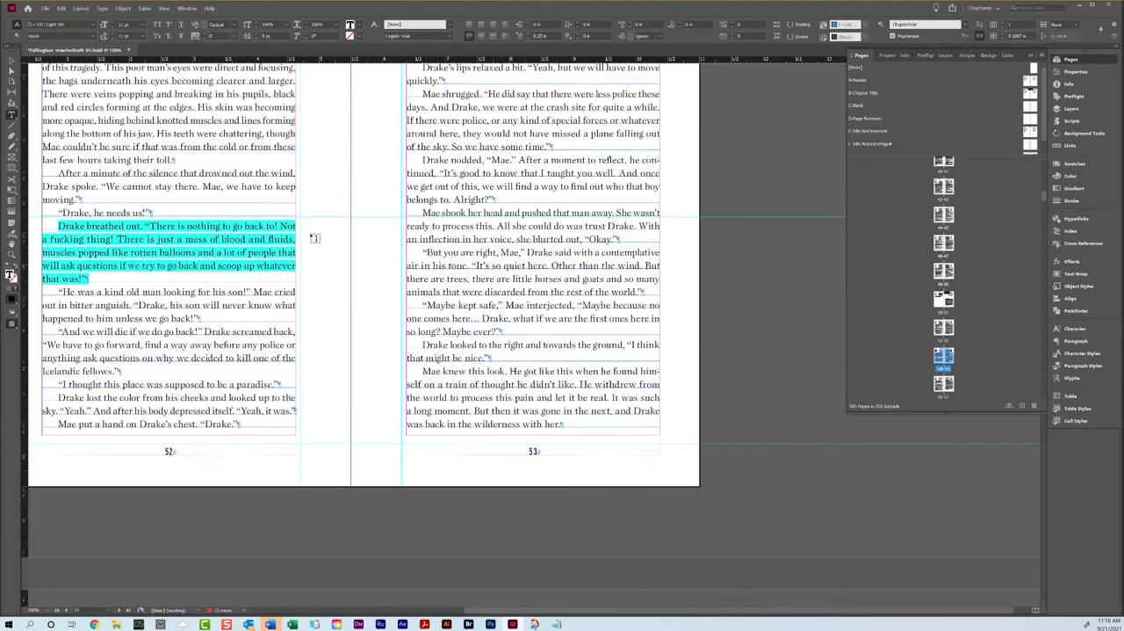
{"action": "scroll", "coordinate": [246, 314], "scroll_direction": "up", "scroll_amount": 1}
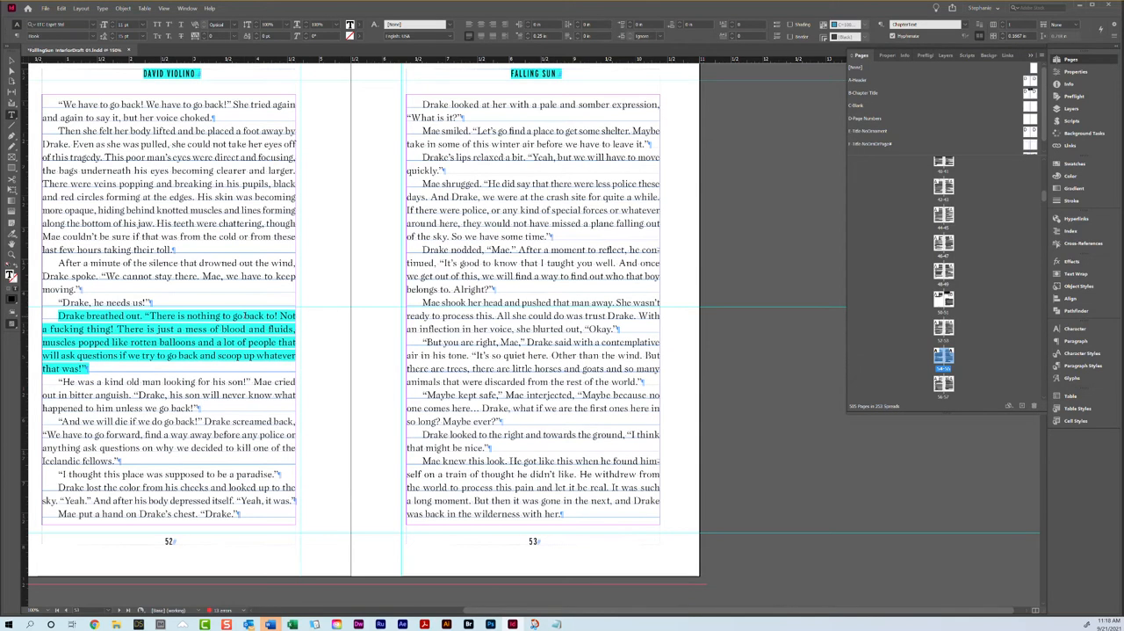
{"action": "scroll", "coordinate": [246, 314], "scroll_direction": "up", "scroll_amount": 10}
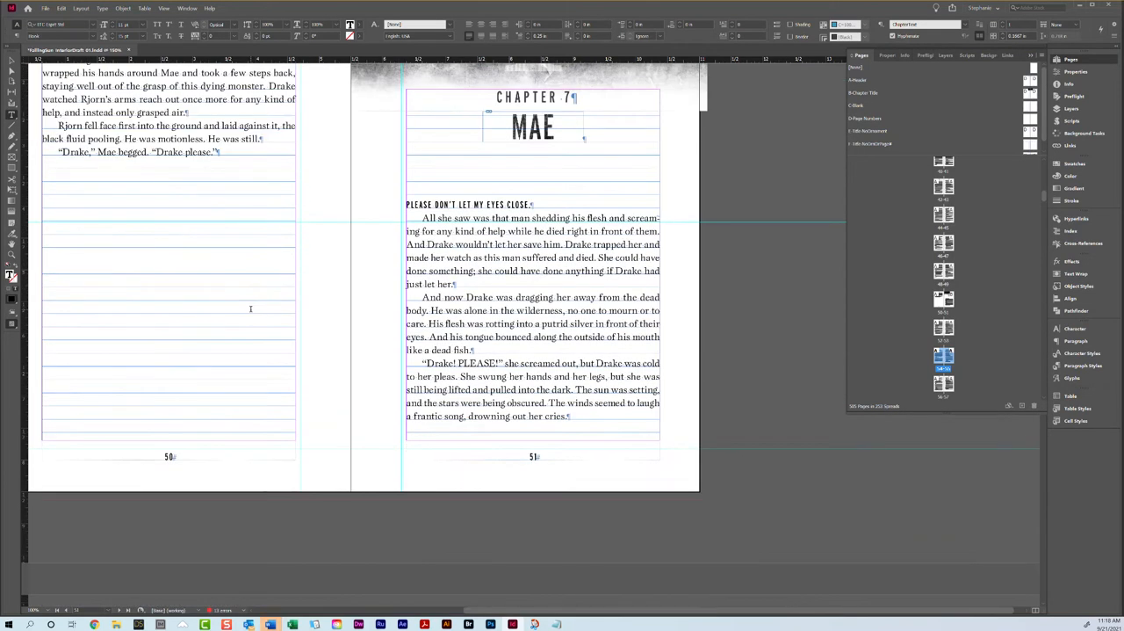
{"action": "triple_click", "coordinate": [462, 252]}
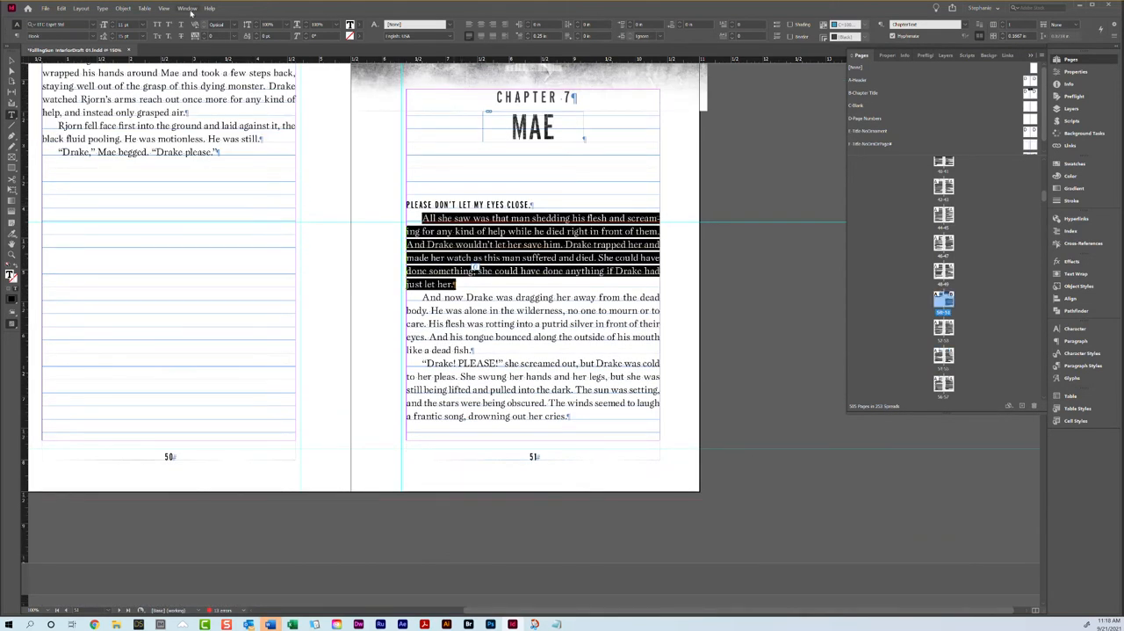
{"action": "left_click", "coordinate": [204, 38]}
{"action": "scroll", "coordinate": [230, 275], "scroll_direction": "down", "scroll_amount": 10}
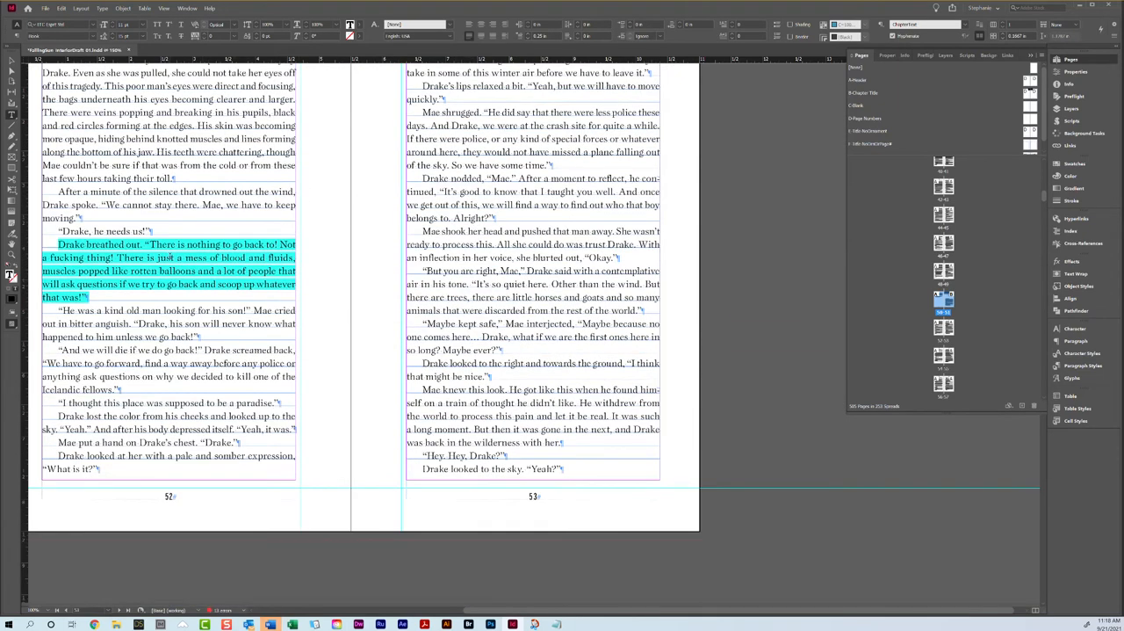
Step: Review the facing-page balance from page 54 through 63, including the chapter ending on page 59 and the Chapter 8 opener
{"action": "scroll", "coordinate": [169, 257], "scroll_direction": "down", "scroll_amount": 6}
{"action": "left_click", "coordinate": [187, 260]}
{"action": "right_click", "coordinate": [186, 262]}
{"action": "left_click", "coordinate": [213, 308]}
{"action": "scroll", "coordinate": [439, 332], "scroll_direction": "down", "scroll_amount": 10}
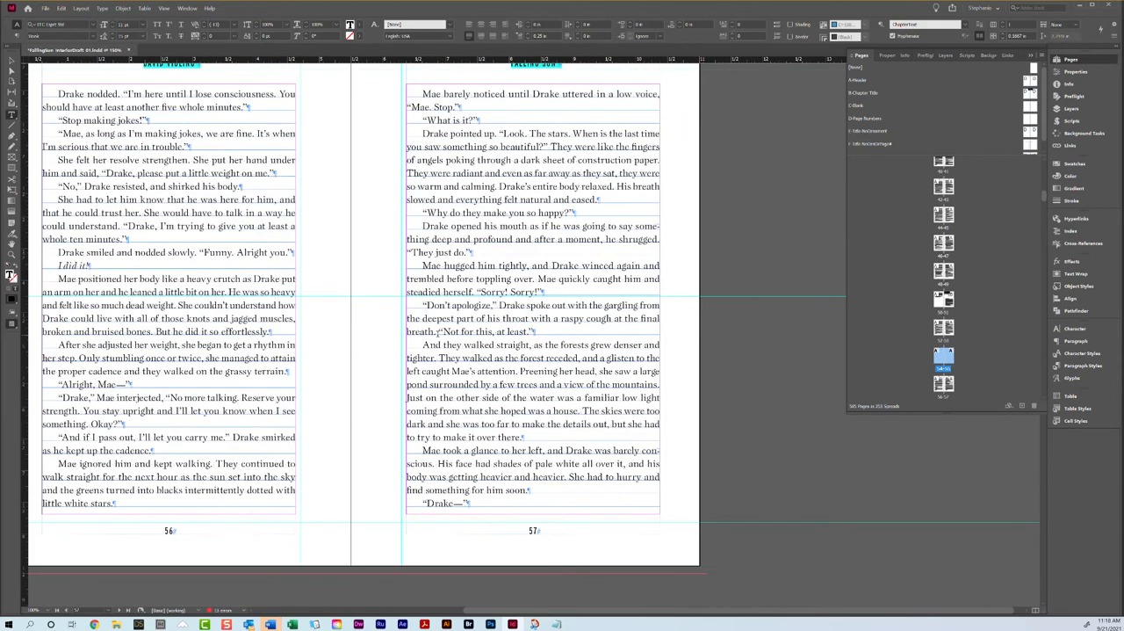
{"action": "scroll", "coordinate": [313, 364], "scroll_direction": "down", "scroll_amount": 10}
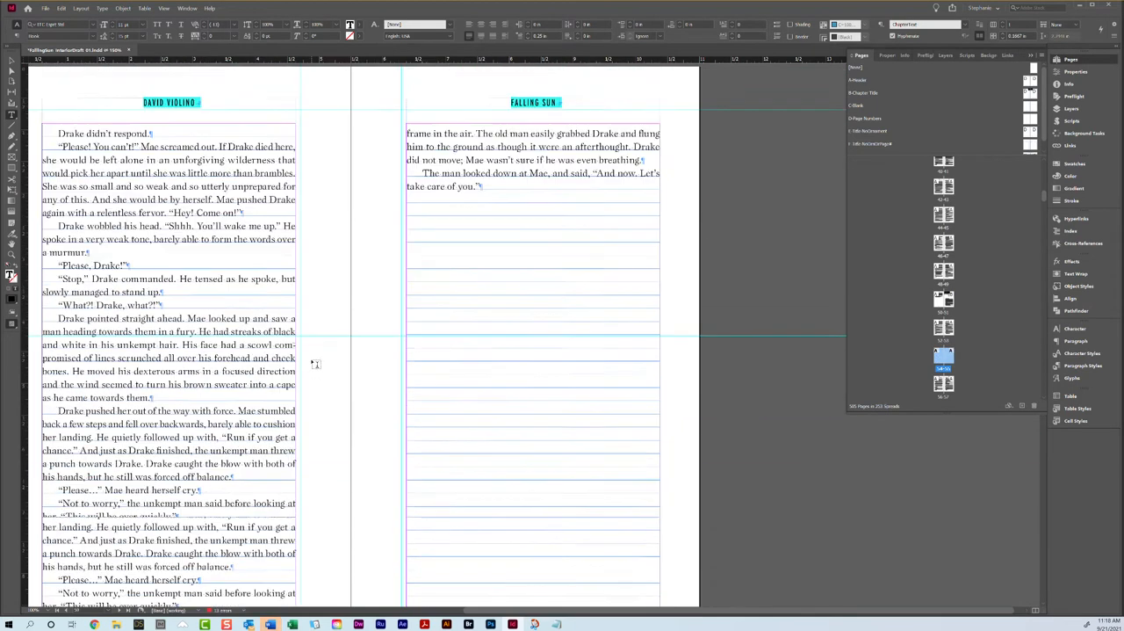
{"action": "scroll", "coordinate": [311, 251], "scroll_direction": "up", "scroll_amount": 2}
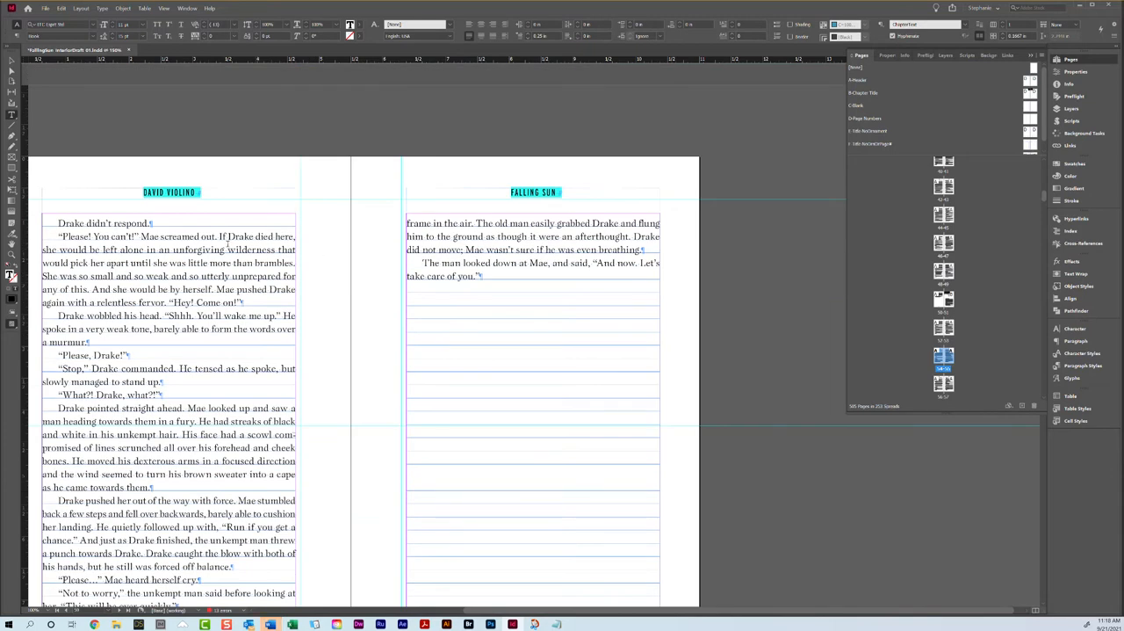
{"action": "scroll", "coordinate": [189, 275], "scroll_direction": "down", "scroll_amount": 10}
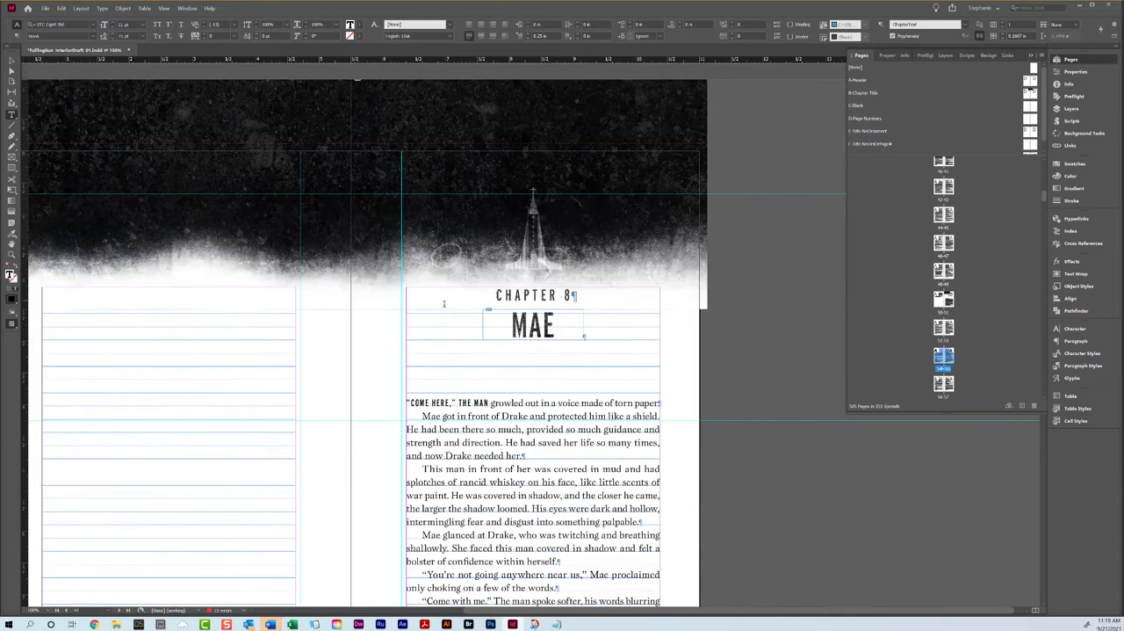
{"action": "left_click", "coordinate": [481, 403]}
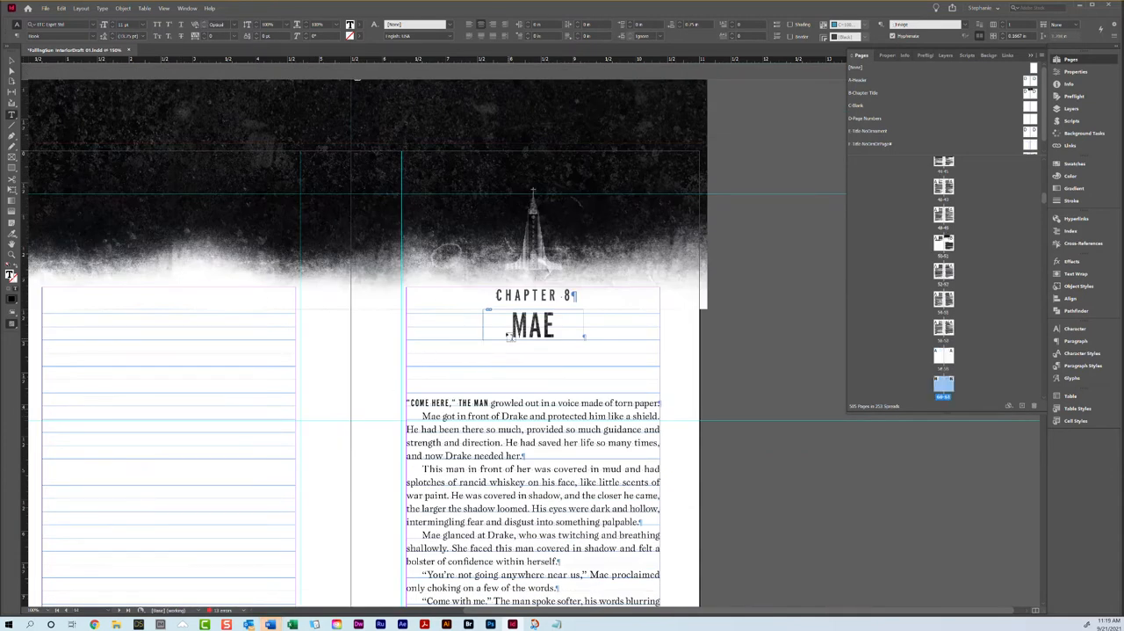
{"action": "scroll", "coordinate": [541, 376], "scroll_direction": "down", "scroll_amount": 3}
{"action": "scroll", "coordinate": [502, 339], "scroll_direction": "down", "scroll_amount": 10}
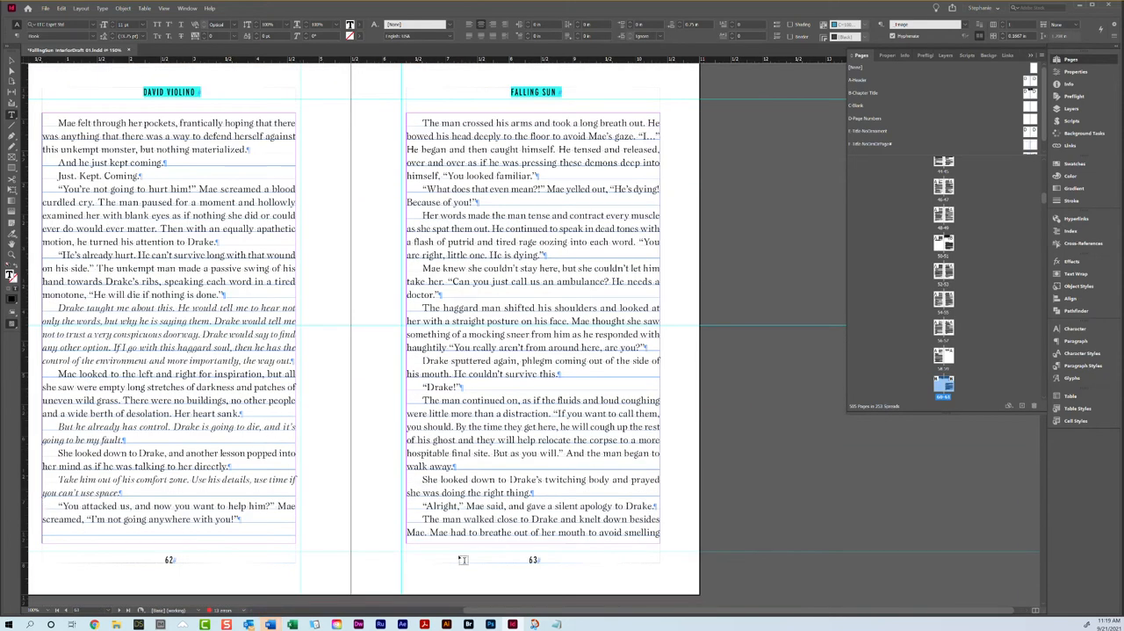
Step: Loosen the tracking of the italic "Drake taught me about this" paragraph on page 62 to 20 so it gains one line
{"action": "triple_click", "coordinate": [209, 319]}
{"action": "left_click", "coordinate": [209, 319]}
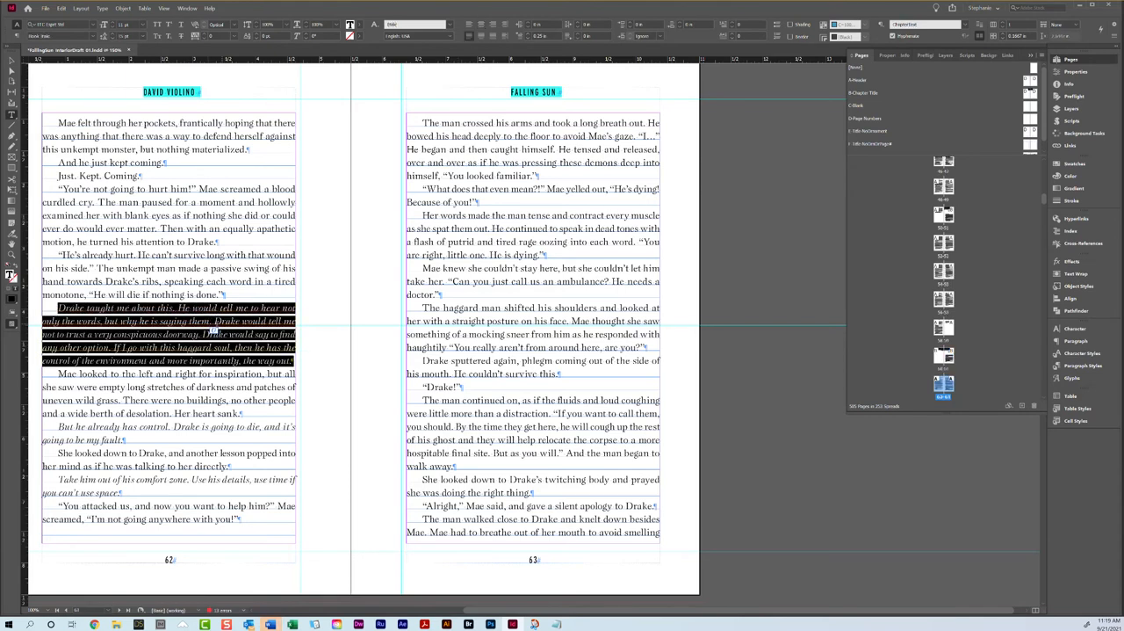
{"action": "left_click", "coordinate": [204, 35]}
{"action": "left_click", "coordinate": [204, 35]}
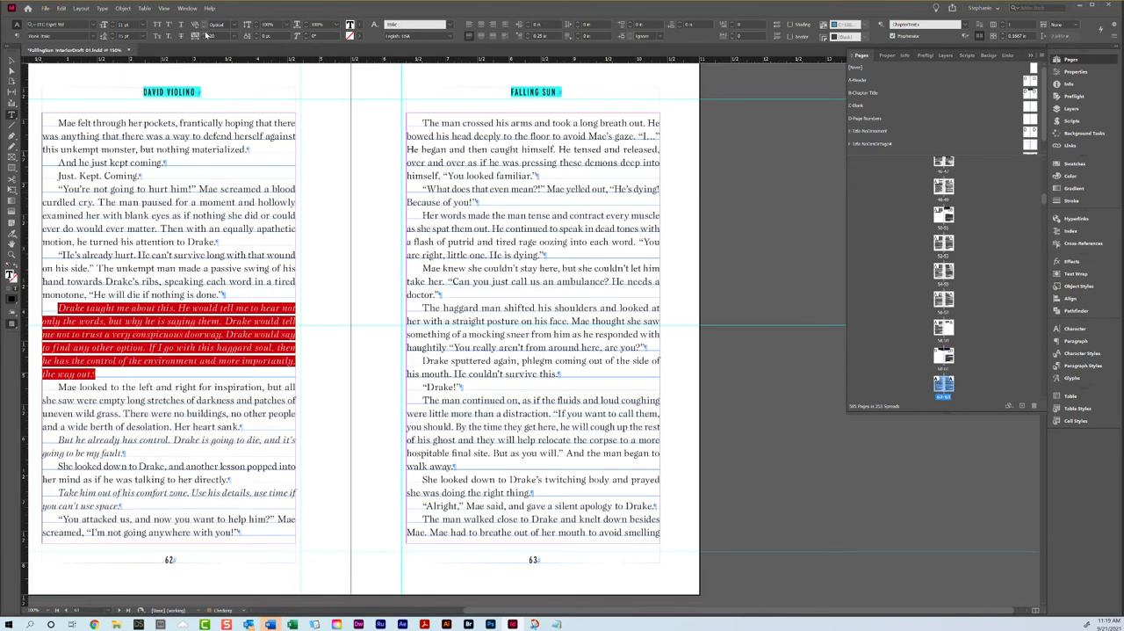
Step: Loosen the tracking of the paragraph that continues from page 63 onto the top of page 64 to 10
{"action": "scroll", "coordinate": [393, 118], "scroll_direction": "down", "scroll_amount": 10}
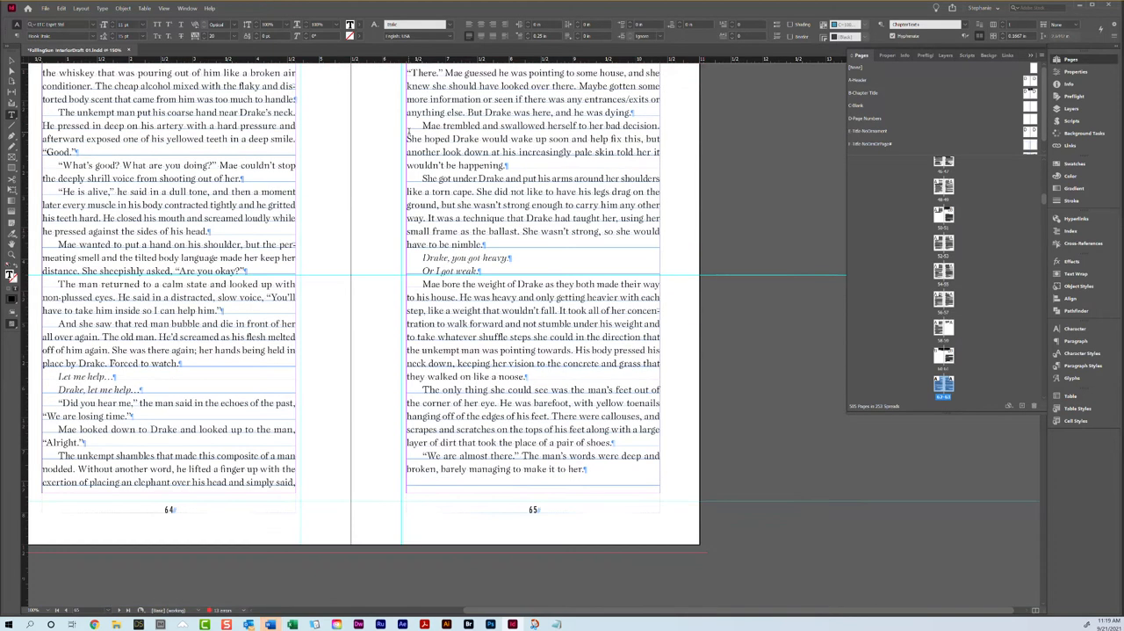
{"action": "scroll", "coordinate": [461, 151], "scroll_direction": "up", "scroll_amount": 1}
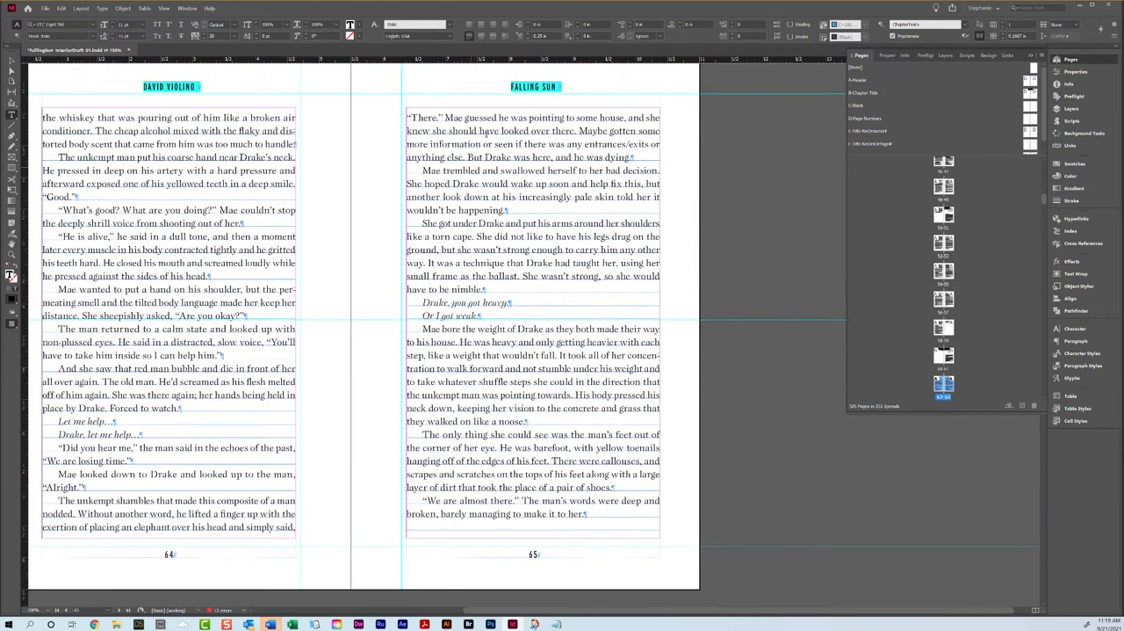
{"action": "triple_click", "coordinate": [470, 127]}
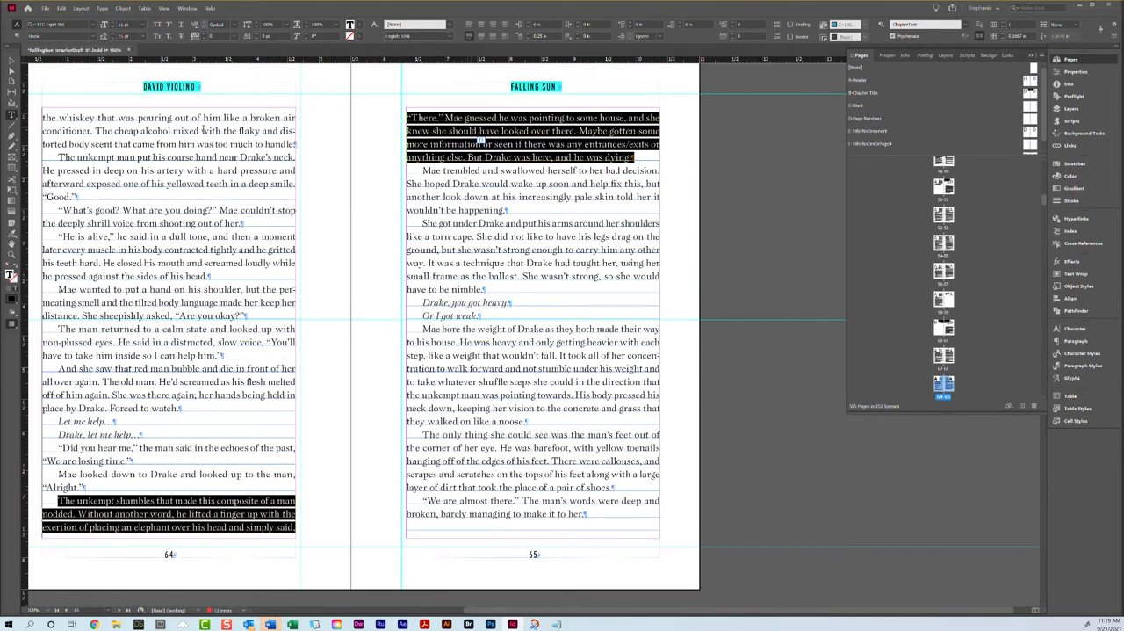
{"action": "double_click", "coordinate": [167, 132]}
{"action": "double_click", "coordinate": [167, 132]}
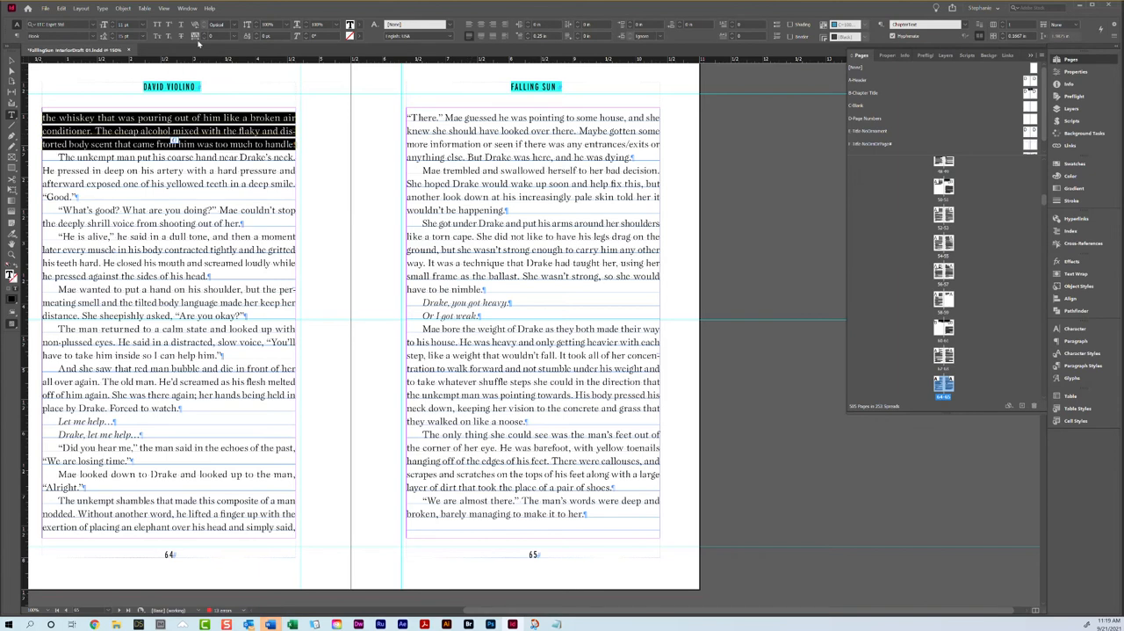
{"action": "scroll", "coordinate": [186, 235], "scroll_direction": "down", "scroll_amount": 10}
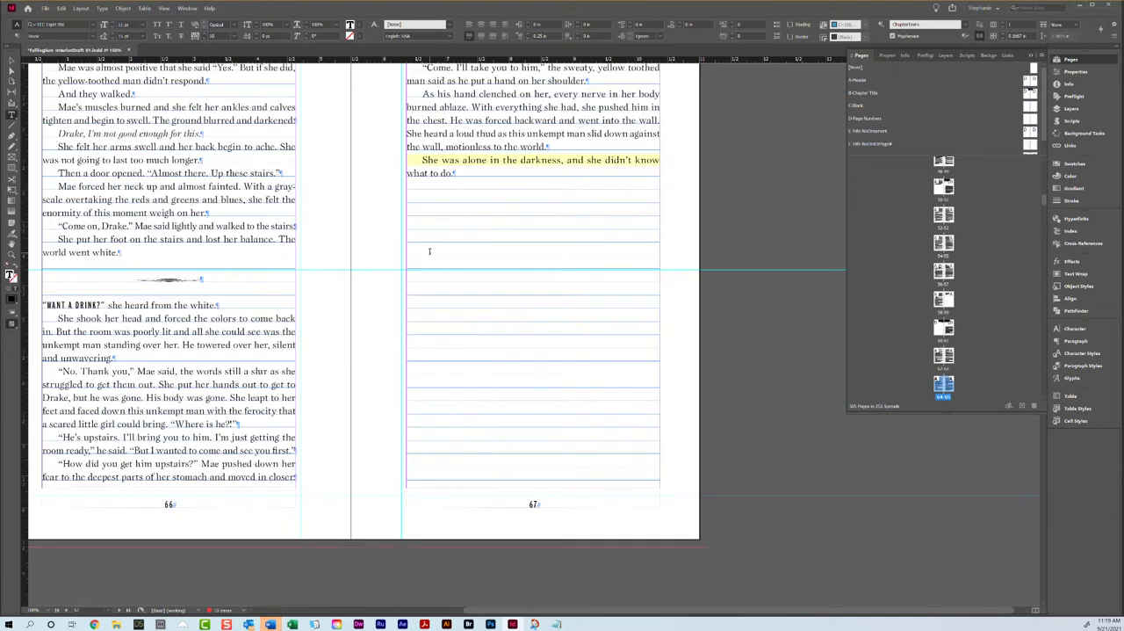
Step: Apply the B-Chapter Title master to pages 68 and 69, the Chapter 9 opening spread
{"action": "scroll", "coordinate": [221, 238], "scroll_direction": "down", "scroll_amount": 10}
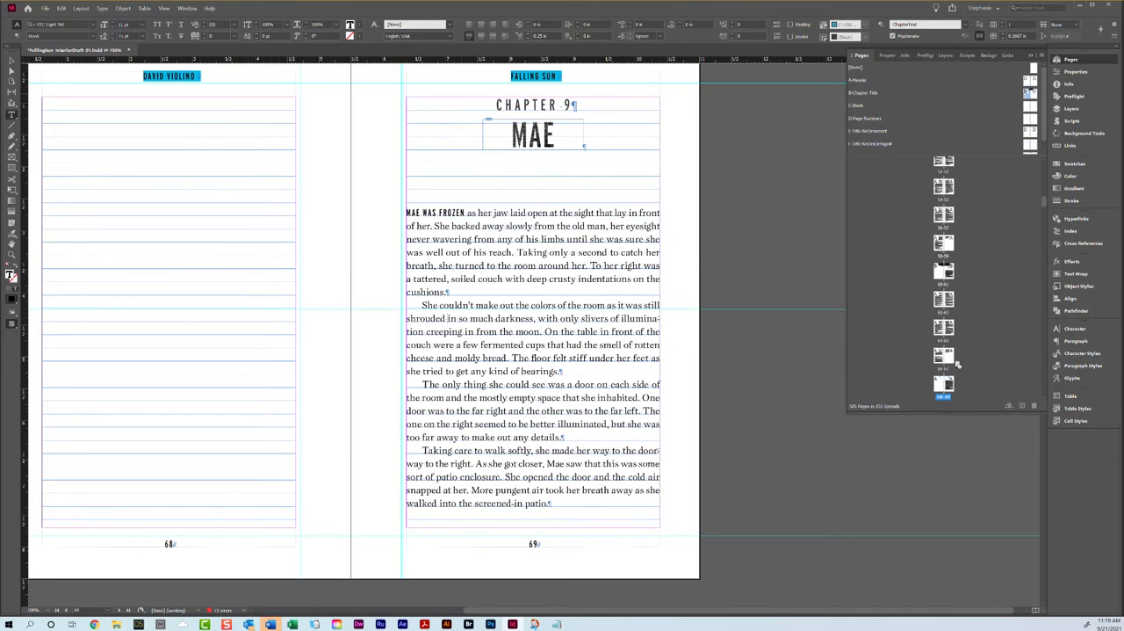
{"action": "left_click_drag", "start_coordinate": [1033, 94], "coordinate": [950, 384]}
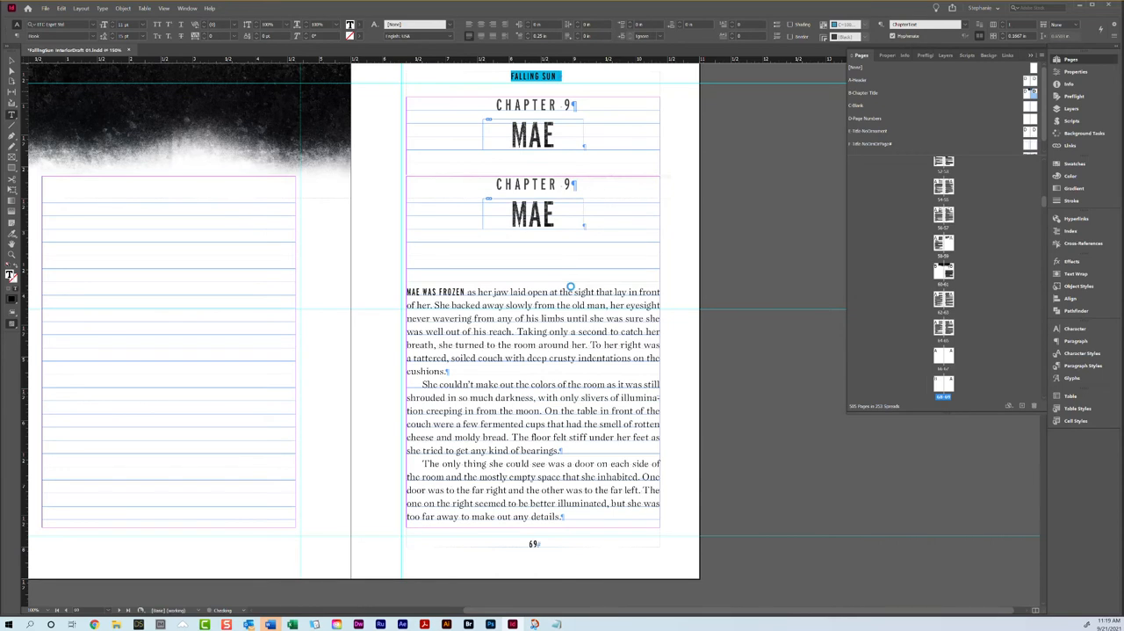
{"action": "left_click", "coordinate": [573, 317]}
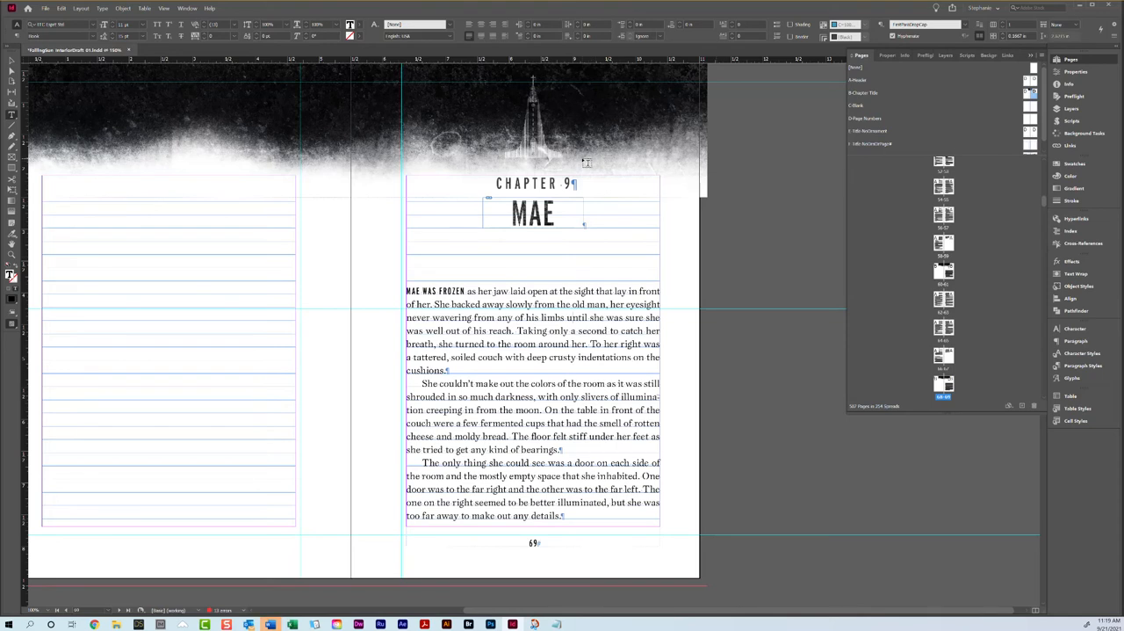
Step: Review the Chapter 9 opener and the facing-page balance and paragraph endings on pages 70 and 71
{"action": "scroll", "coordinate": [586, 163], "scroll_direction": "down", "scroll_amount": 10}
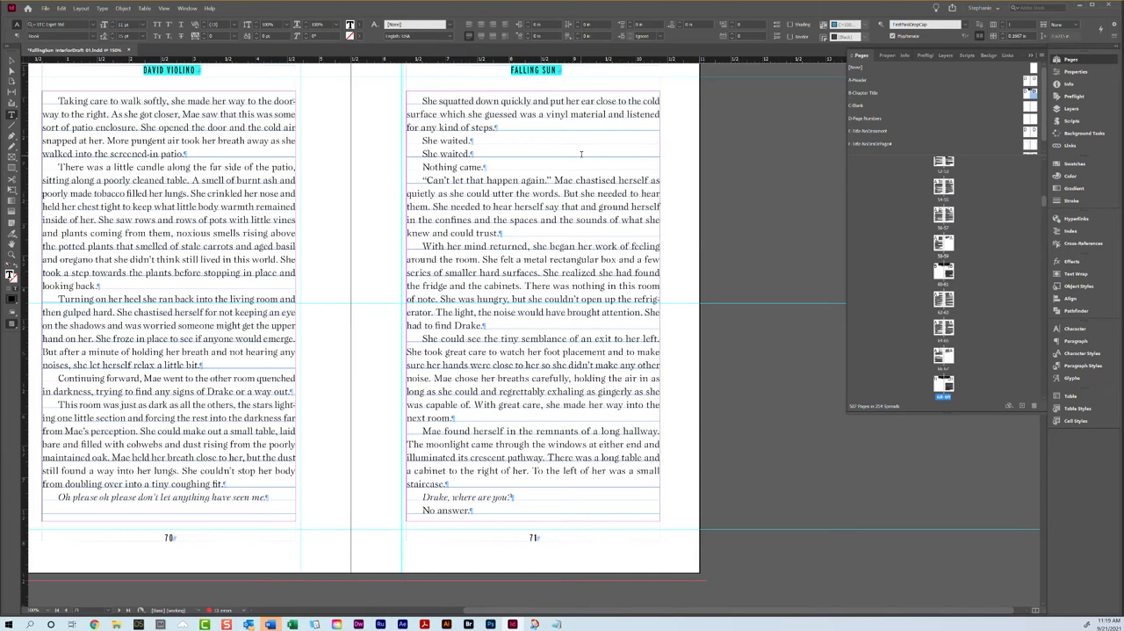
{"action": "triple_click", "coordinate": [135, 236]}
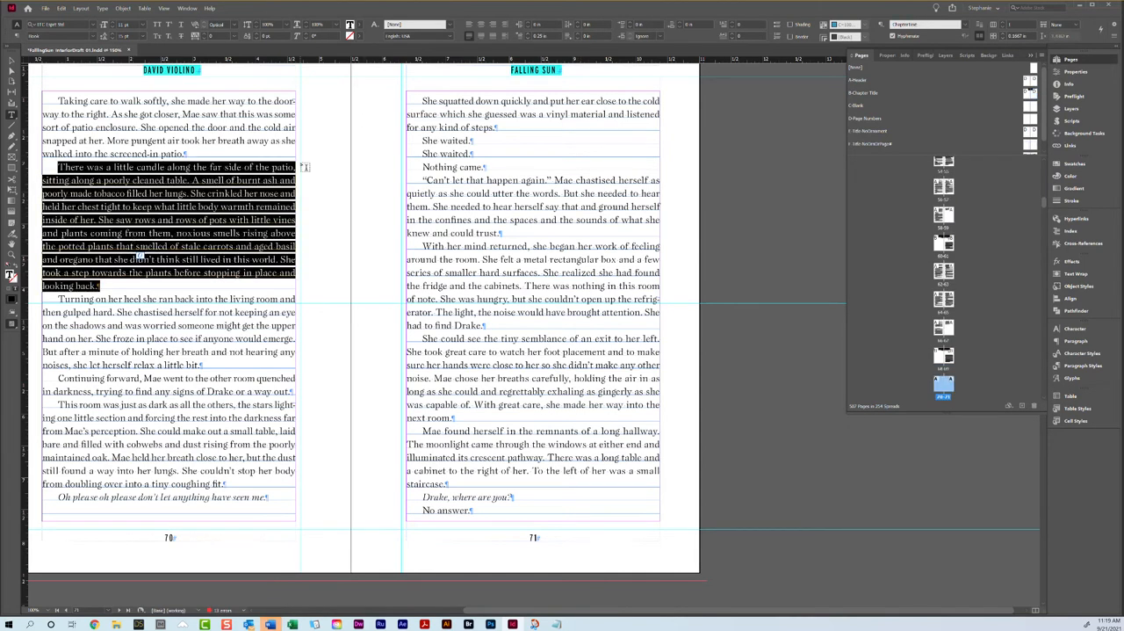
{"action": "scroll", "coordinate": [321, 151], "scroll_direction": "up", "scroll_amount": 10}
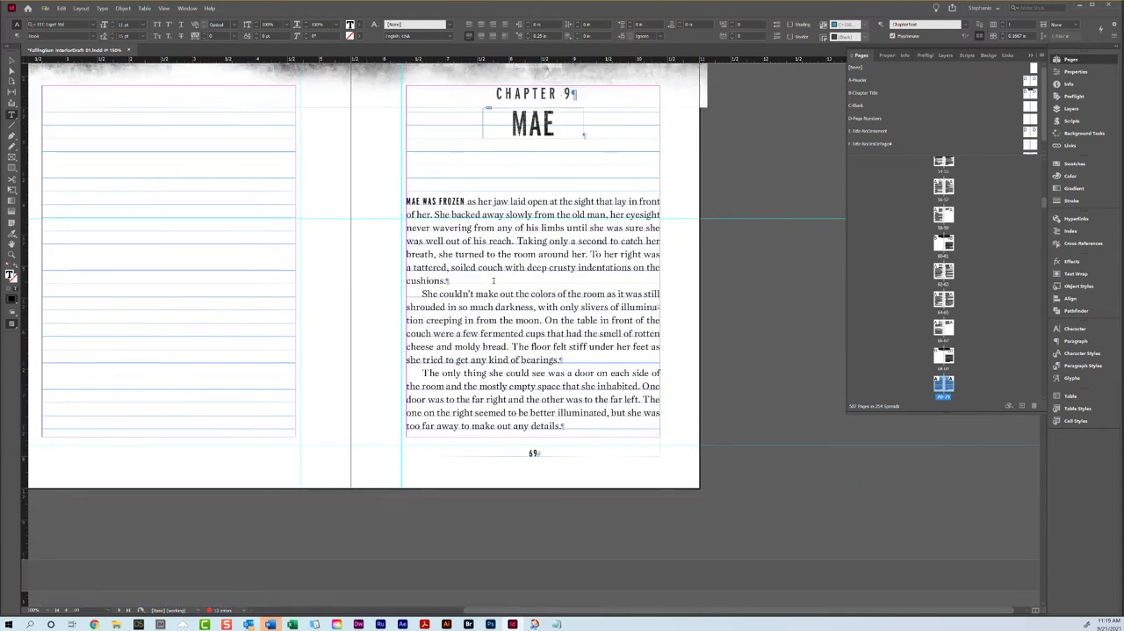
{"action": "scroll", "coordinate": [493, 279], "scroll_direction": "down", "scroll_amount": 3}
{"action": "scroll", "coordinate": [493, 279], "scroll_direction": "up", "scroll_amount": 4}
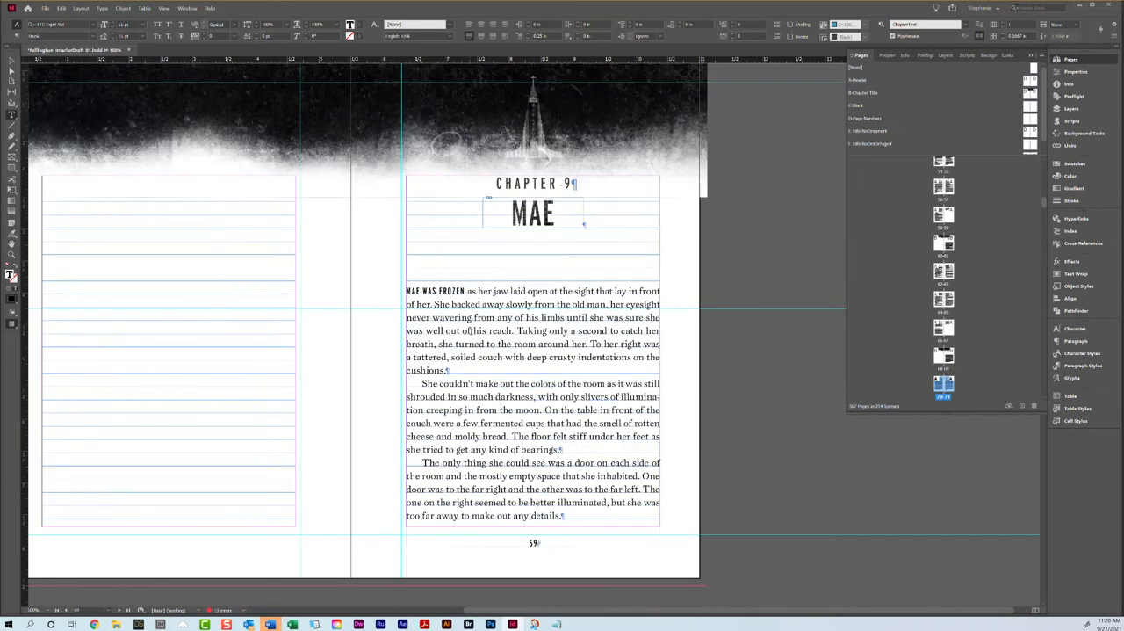
{"action": "scroll", "coordinate": [471, 331], "scroll_direction": "down", "scroll_amount": 12}
{"action": "scroll", "coordinate": [470, 266], "scroll_direction": "up", "scroll_amount": 2}
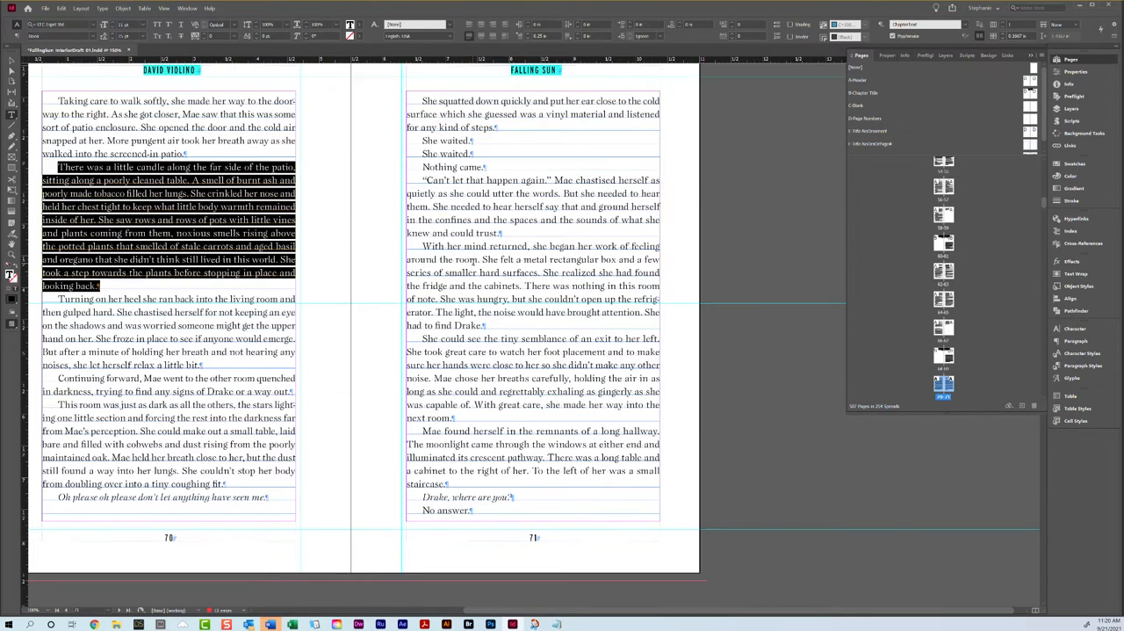
{"action": "left_click", "coordinate": [215, 233]}
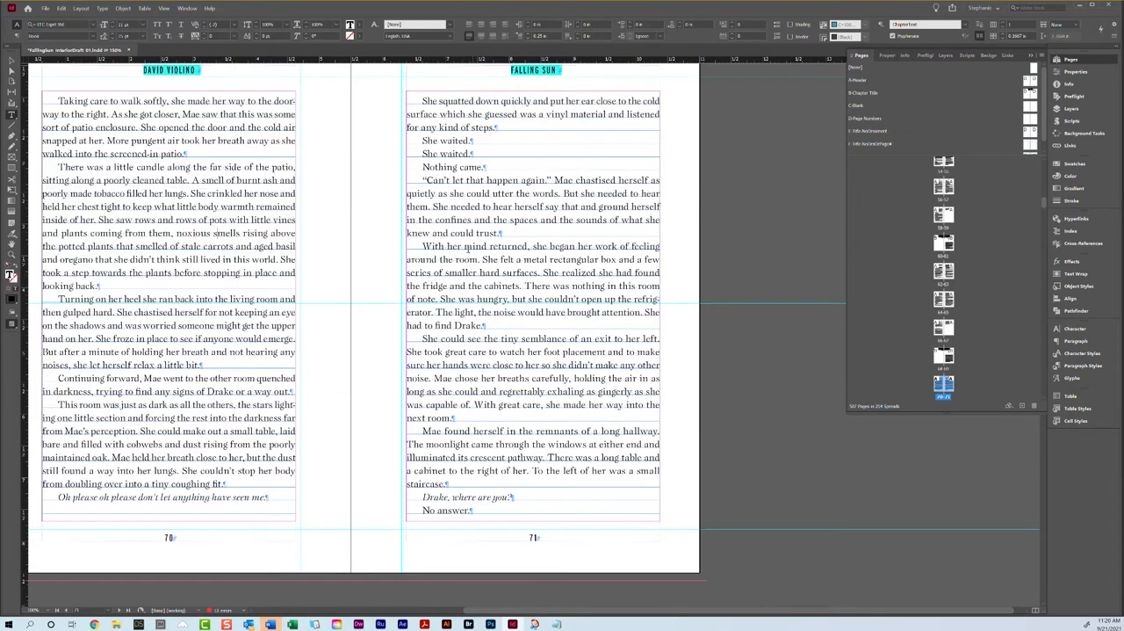
{"action": "left_click", "coordinate": [475, 508]}
{"action": "scroll", "coordinate": [615, 398], "scroll_direction": "down", "scroll_amount": 5}
{"action": "scroll", "coordinate": [596, 384], "scroll_direction": "up", "scroll_amount": 6}
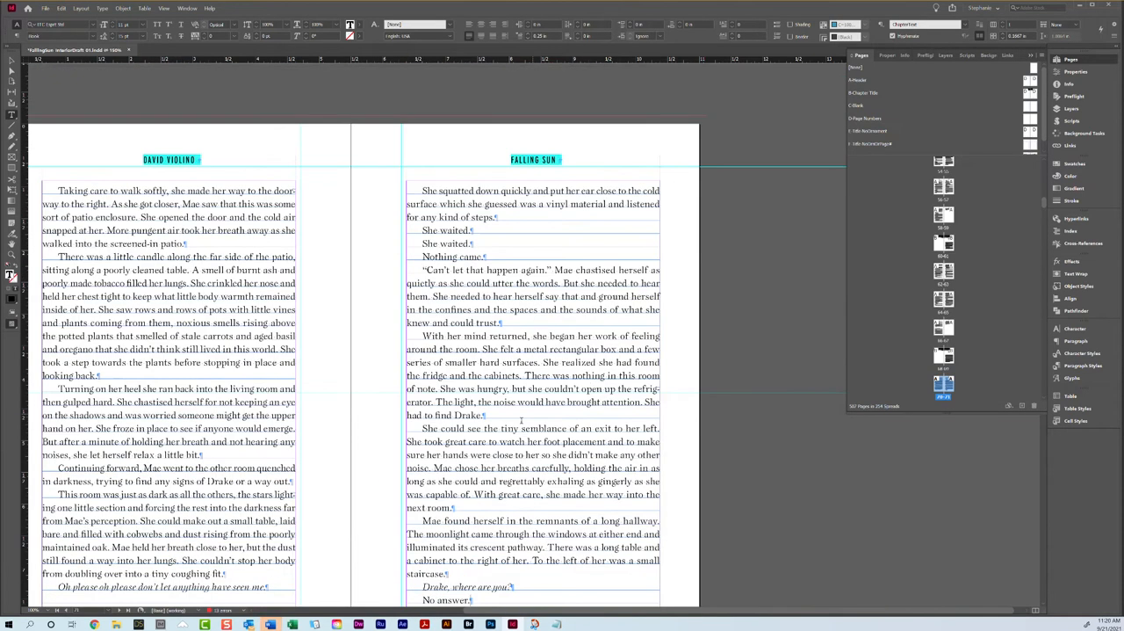
{"action": "scroll", "coordinate": [492, 445], "scroll_direction": "down", "scroll_amount": 3}
Step: Tighten the tracking of the "She could see the tiny semblance" paragraph on page 71 so it loses one line
{"action": "triple_click", "coordinate": [468, 368]}
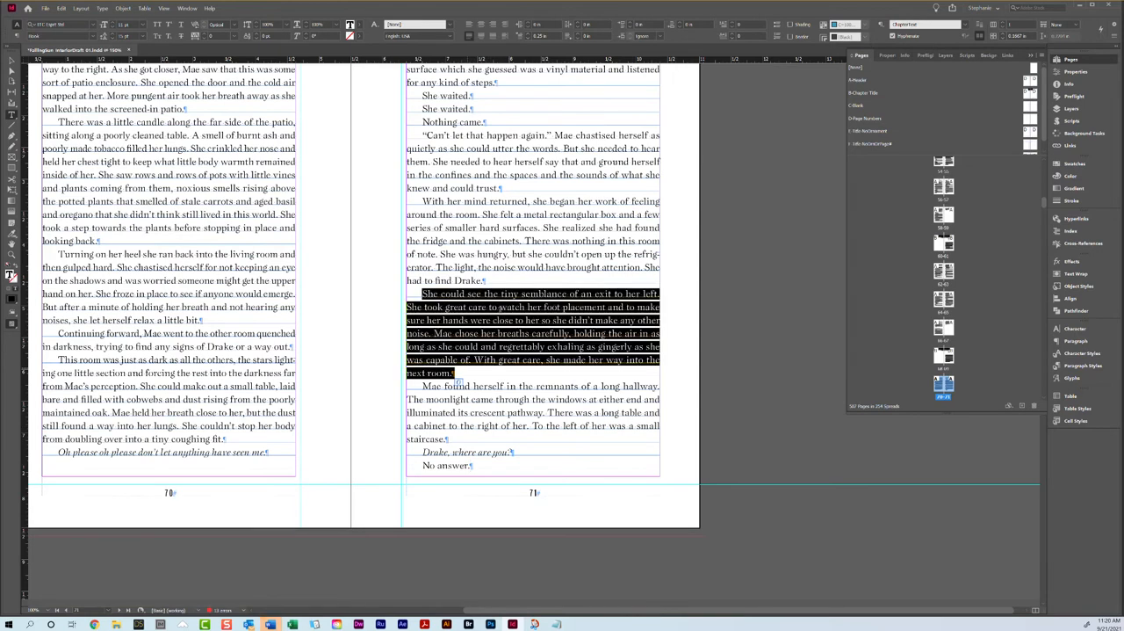
{"action": "left_click", "coordinate": [205, 39]}
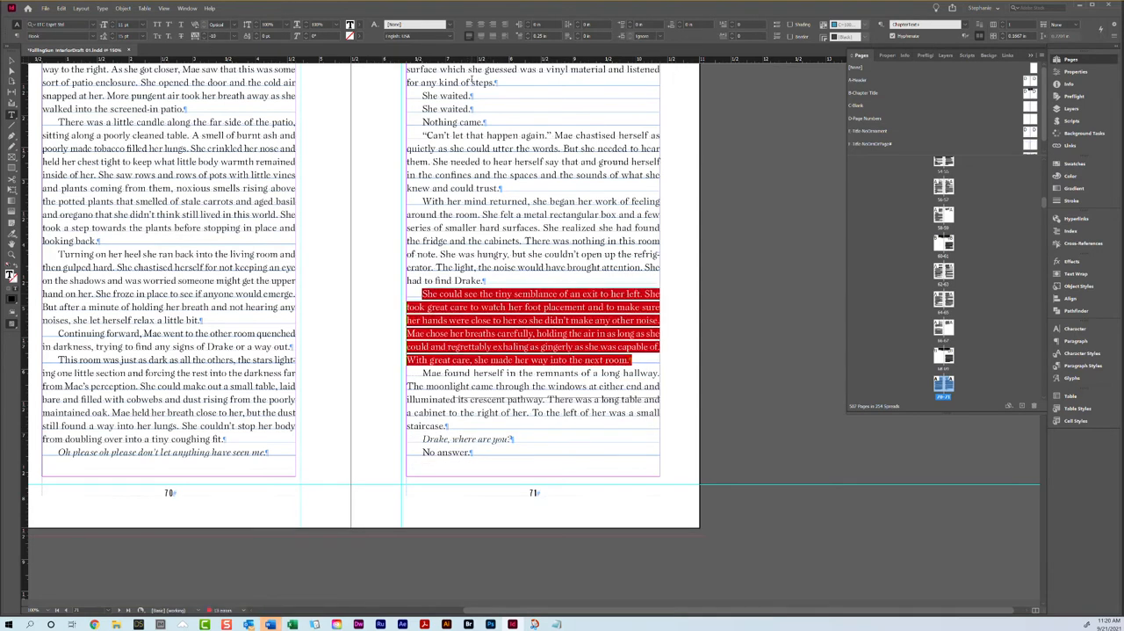
{"action": "scroll", "coordinate": [371, 431], "scroll_direction": "up", "scroll_amount": 2}
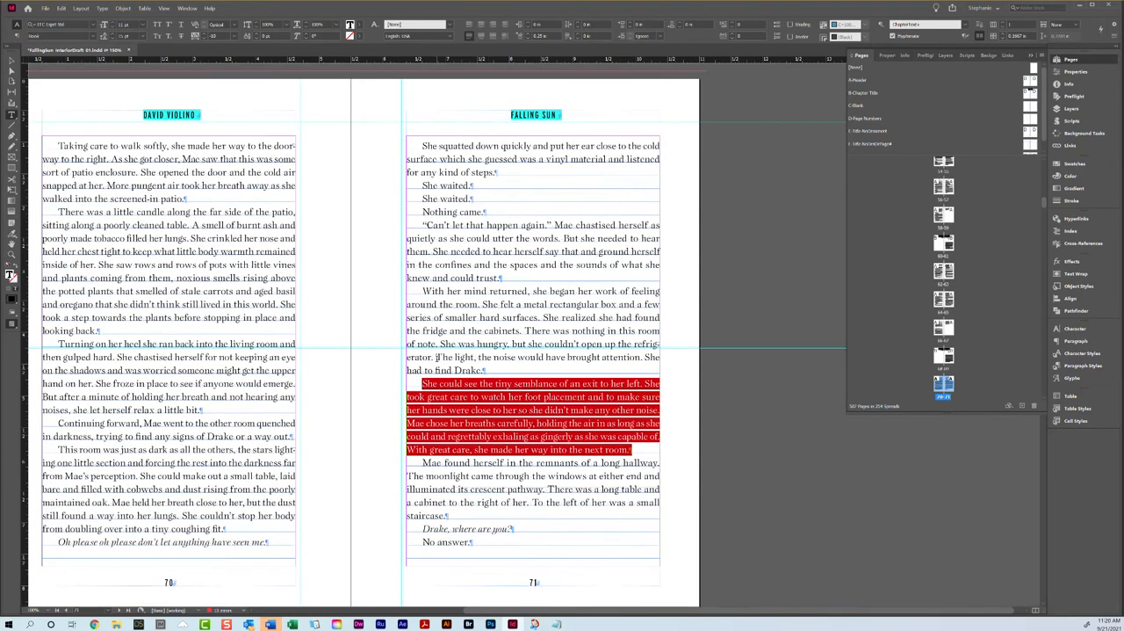
{"action": "left_click", "coordinate": [179, 252]}
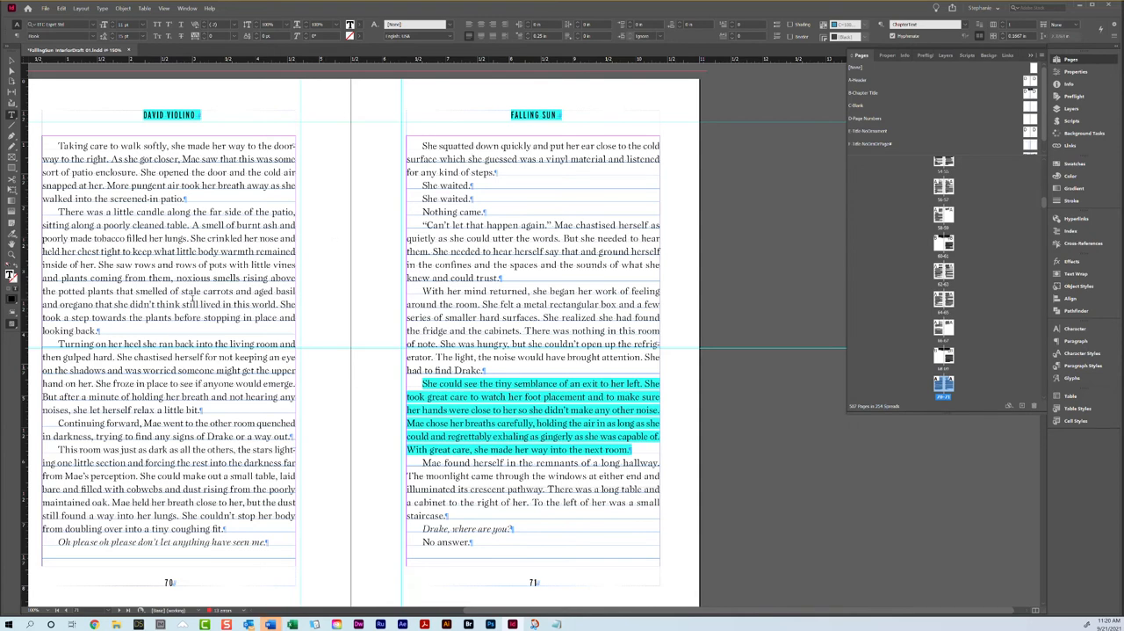
Step: Try tightening the tracking of the "There was a little candle" paragraph on page 70 to pull up its last line
{"action": "triple_click", "coordinate": [192, 299]}
{"action": "triple_click", "coordinate": [450, 170]}
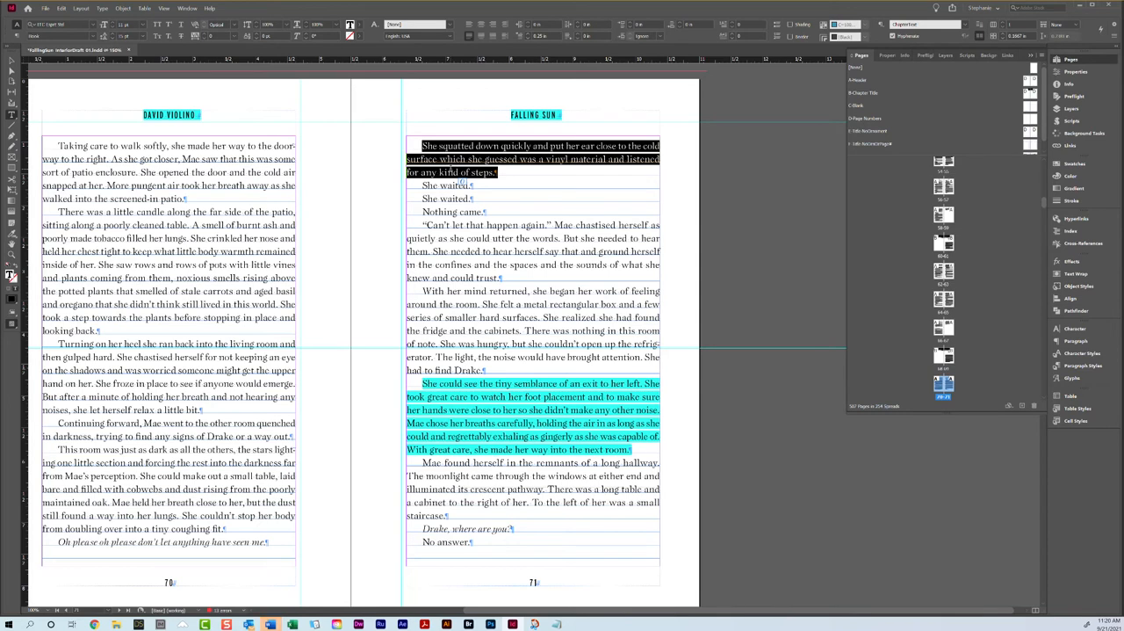
{"action": "left_click", "coordinate": [174, 580]}
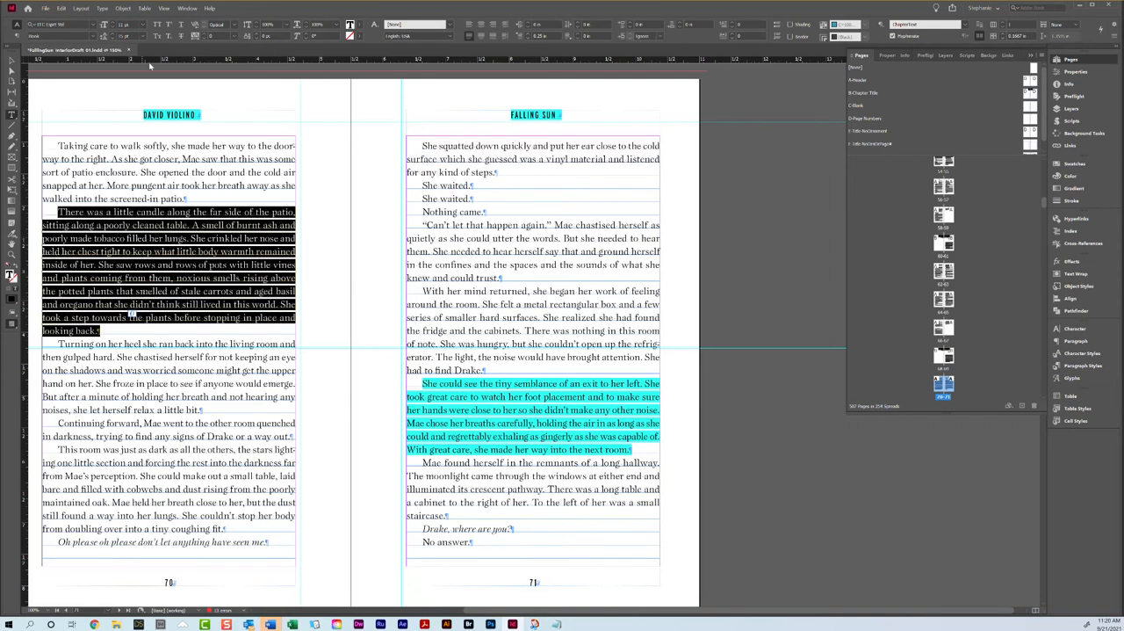
{"action": "left_click", "coordinate": [205, 40]}
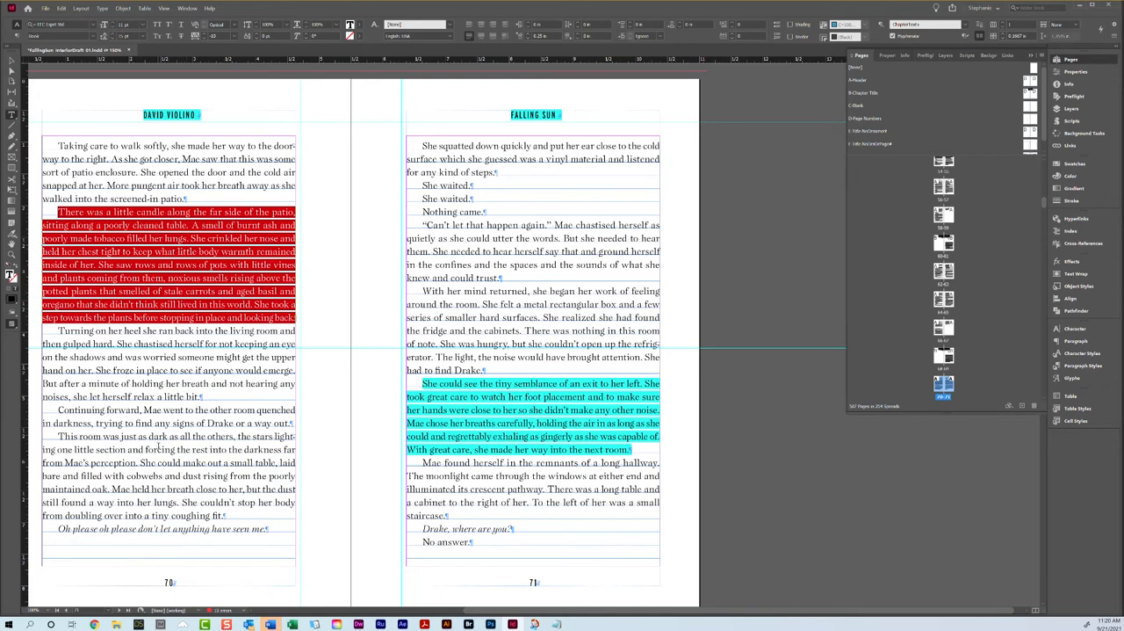
{"action": "key", "text": "ctrl+z"}
Step: Set the Keep Options of the "She squatted down quickly" paragraph to keep 1 line at its start
{"action": "left_click", "coordinate": [395, 300]}
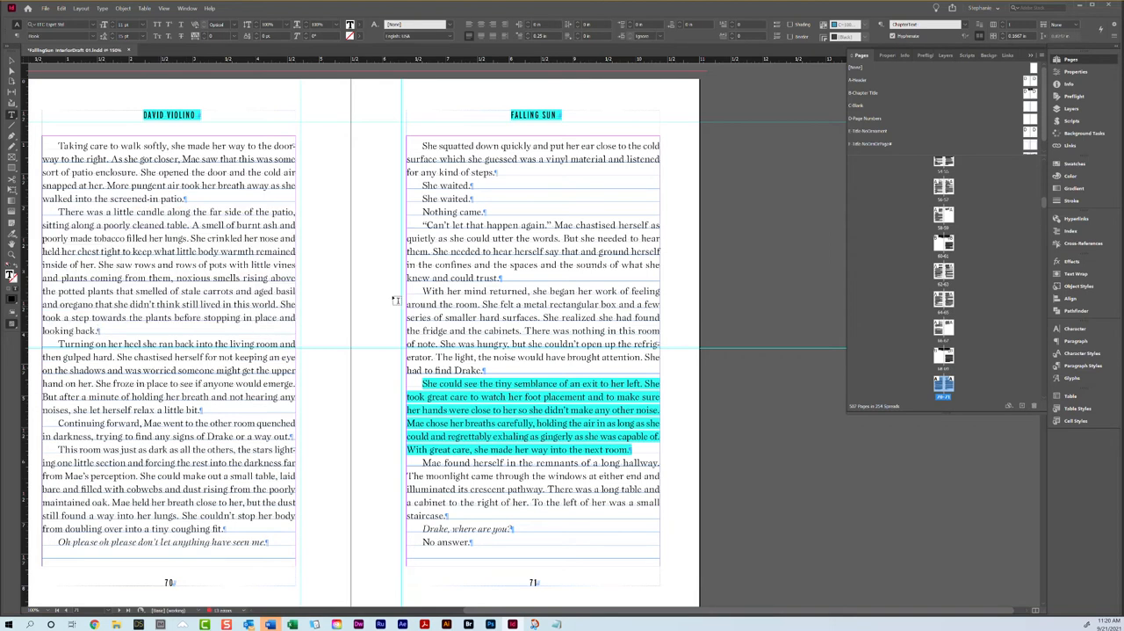
{"action": "left_click", "coordinate": [1114, 24]}
{"action": "left_click", "coordinate": [975, 165]}
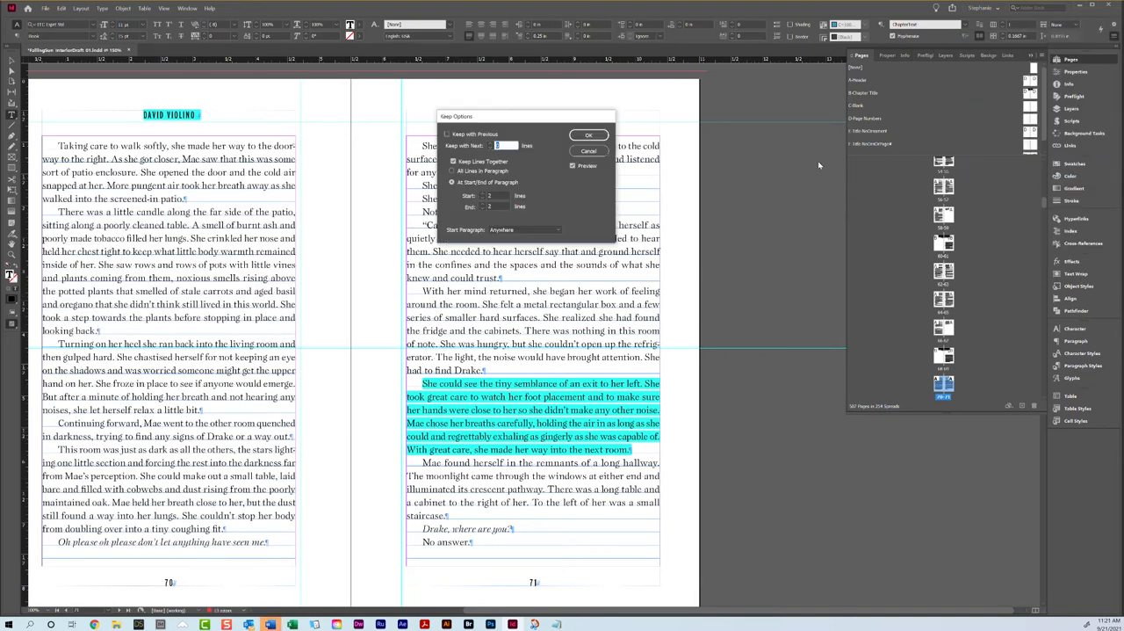
{"action": "left_click", "coordinate": [482, 199]}
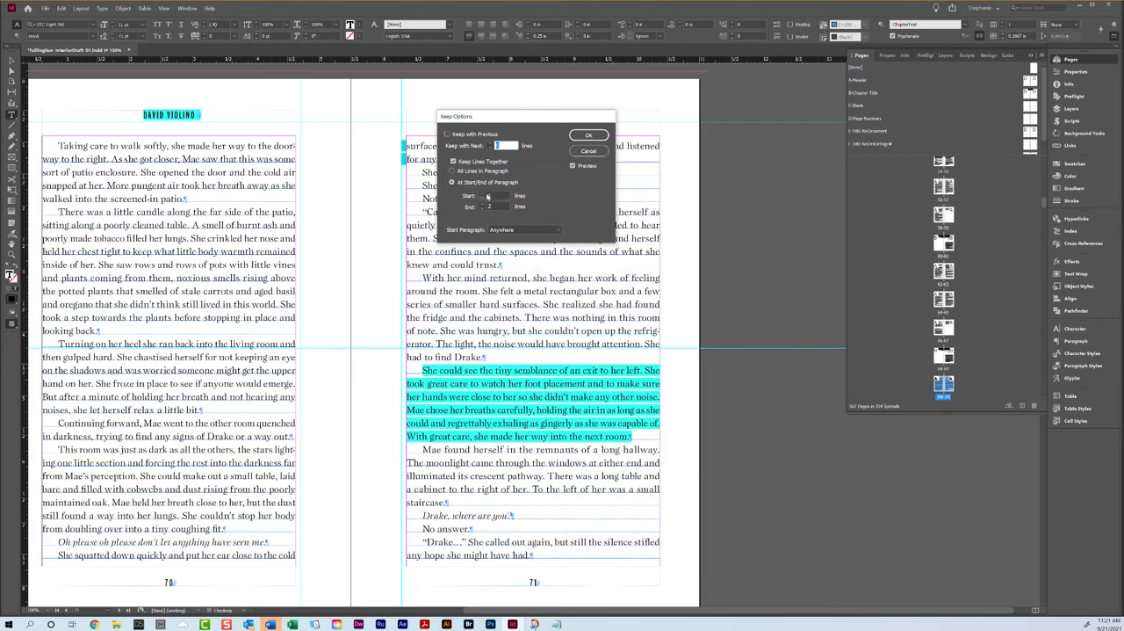
{"action": "left_click", "coordinate": [590, 138]}
{"action": "left_click_drag", "start_coordinate": [221, 476], "coordinate": [219, 464]}
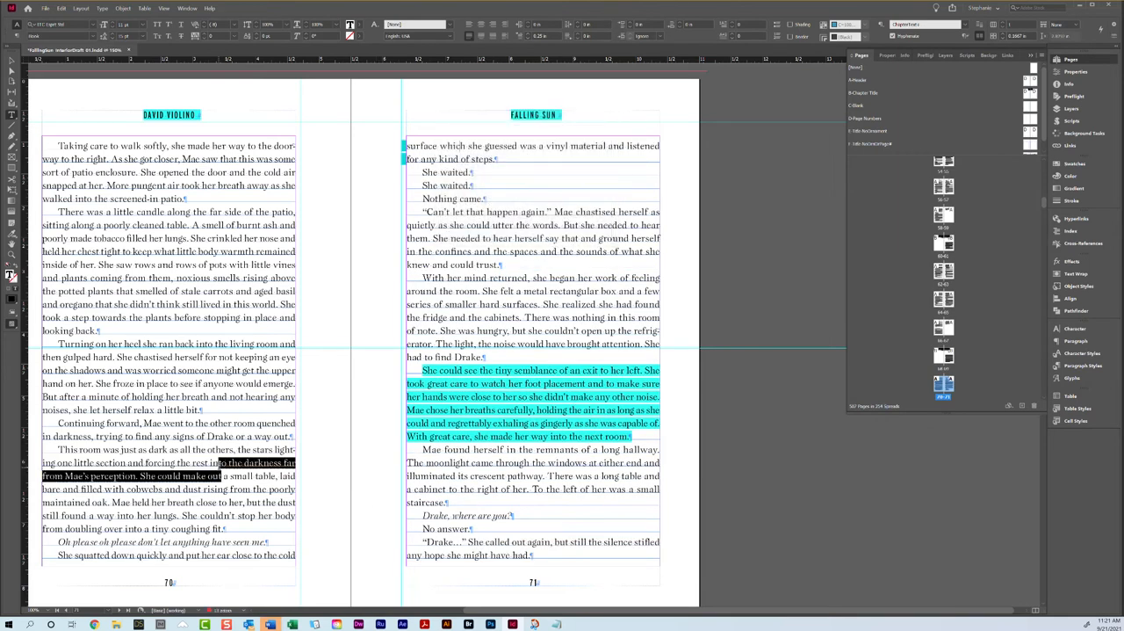
Step: Check how the text reflows across pages 70 through 75 and whether the facing pages end evenly
{"action": "left_click", "coordinate": [474, 514]}
{"action": "scroll", "coordinate": [484, 470], "scroll_direction": "down", "scroll_amount": 1}
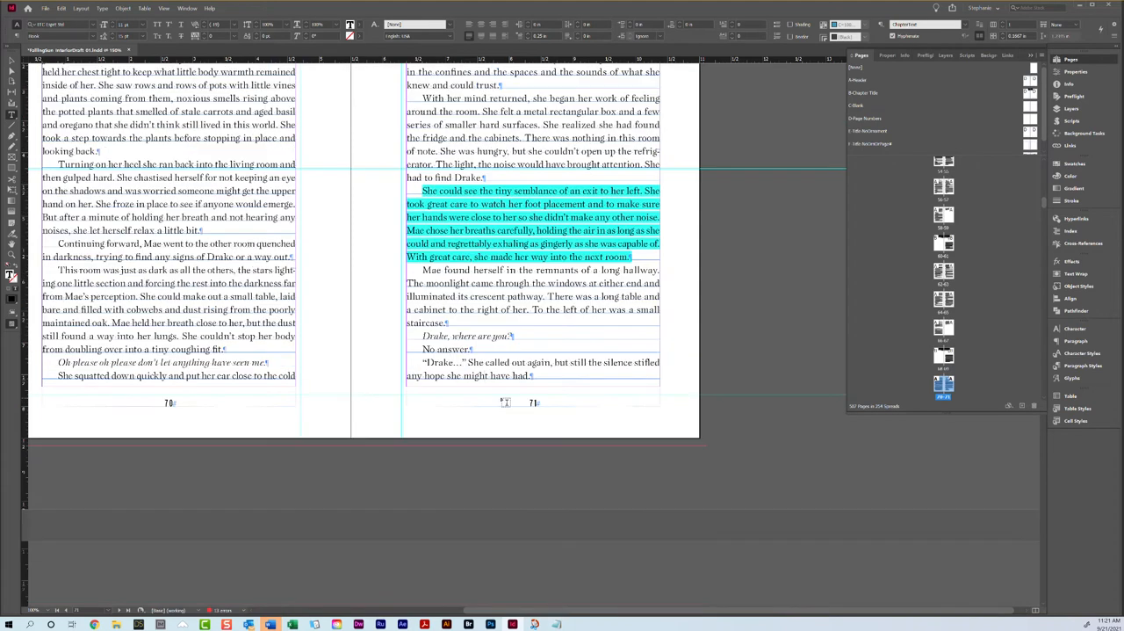
{"action": "scroll", "coordinate": [326, 345], "scroll_direction": "down", "scroll_amount": 4}
{"action": "scroll", "coordinate": [326, 345], "scroll_direction": "down", "scroll_amount": 5}
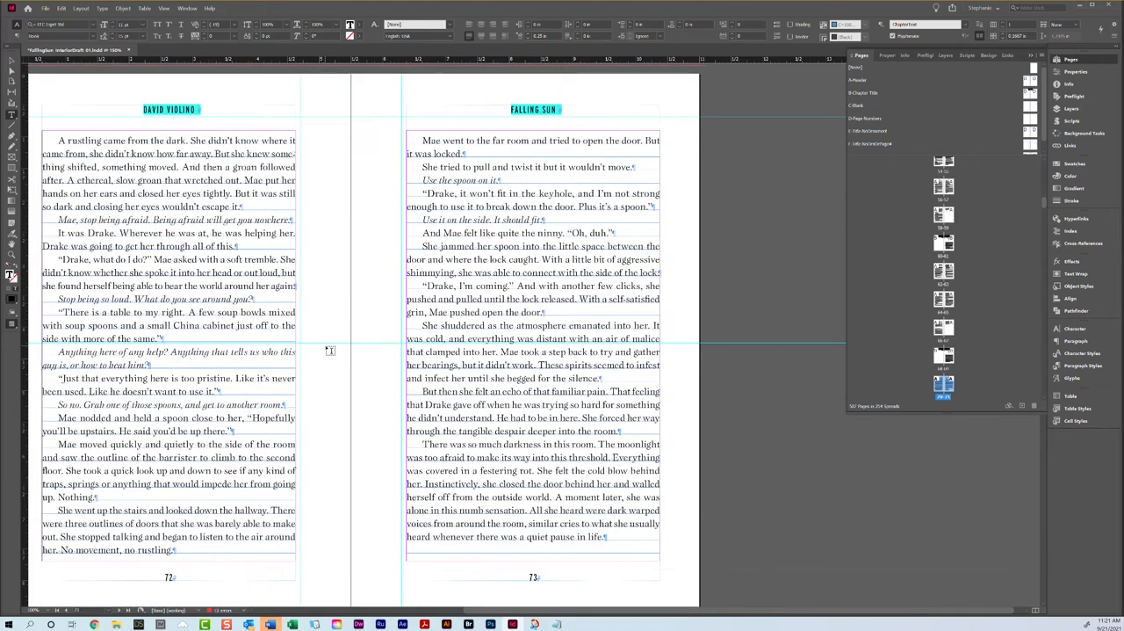
{"action": "scroll", "coordinate": [329, 351], "scroll_direction": "down", "scroll_amount": 15}
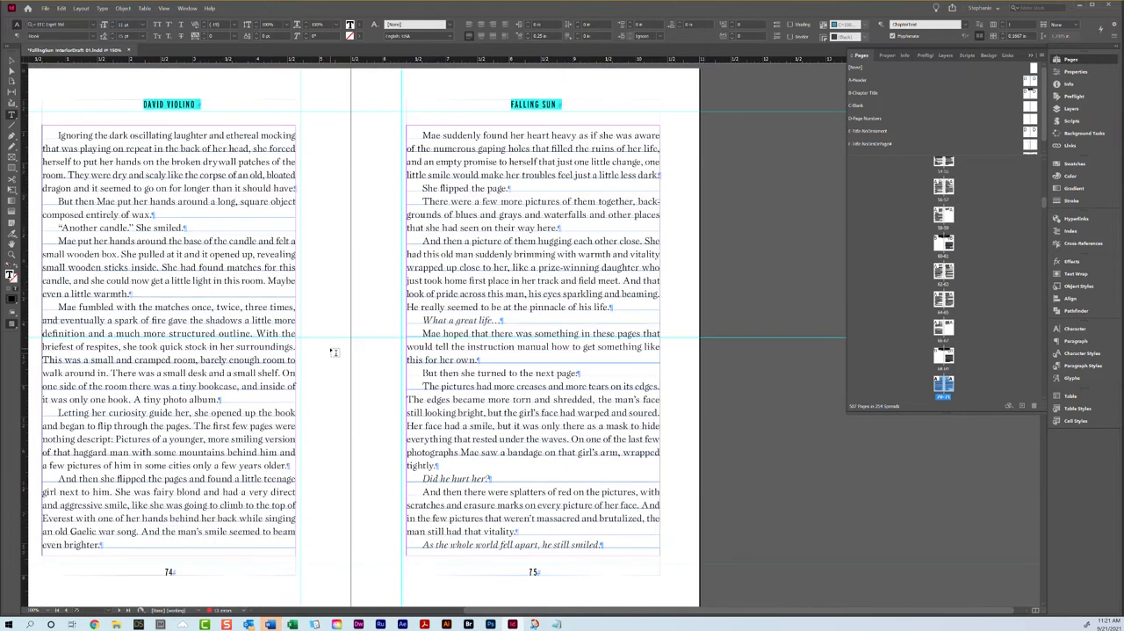
{"action": "scroll", "coordinate": [334, 352], "scroll_direction": "up", "scroll_amount": 12}
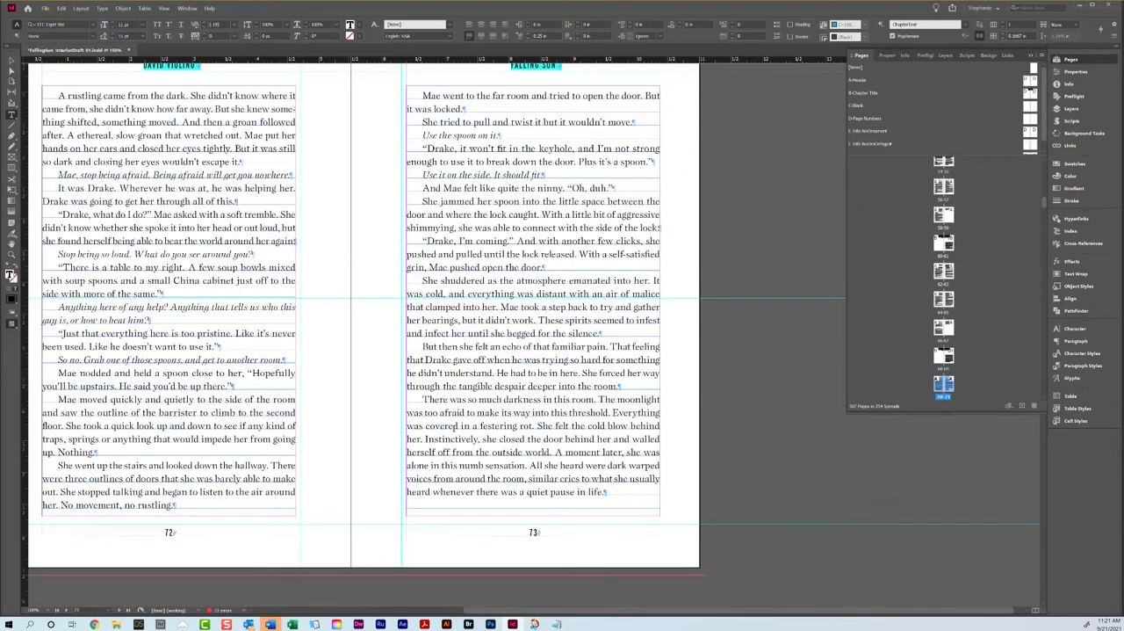
{"action": "scroll", "coordinate": [514, 440], "scroll_direction": "up", "scroll_amount": 2}
{"action": "scroll", "coordinate": [514, 440], "scroll_direction": "down", "scroll_amount": 3}
{"action": "scroll", "coordinate": [562, 336], "scroll_direction": "up", "scroll_amount": 13}
Step: Clear all overrides from the "She squatted down quickly" paragraph at the end of page 70
{"action": "right_click", "coordinate": [223, 479]}
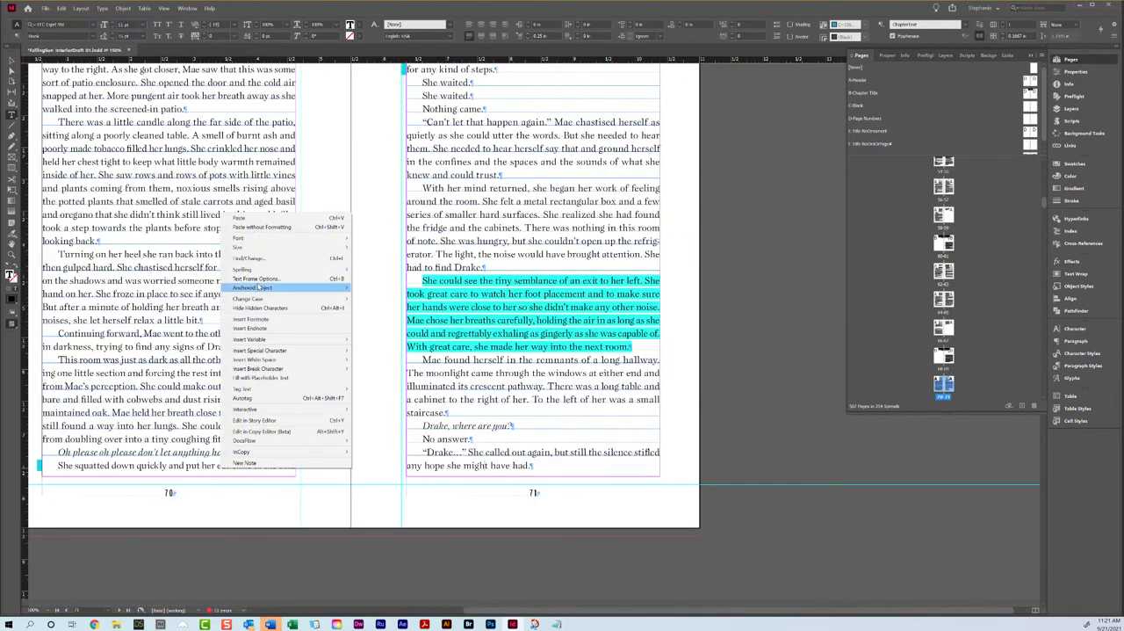
{"action": "left_click", "coordinate": [147, 467]}
{"action": "right_click", "coordinate": [148, 467]}
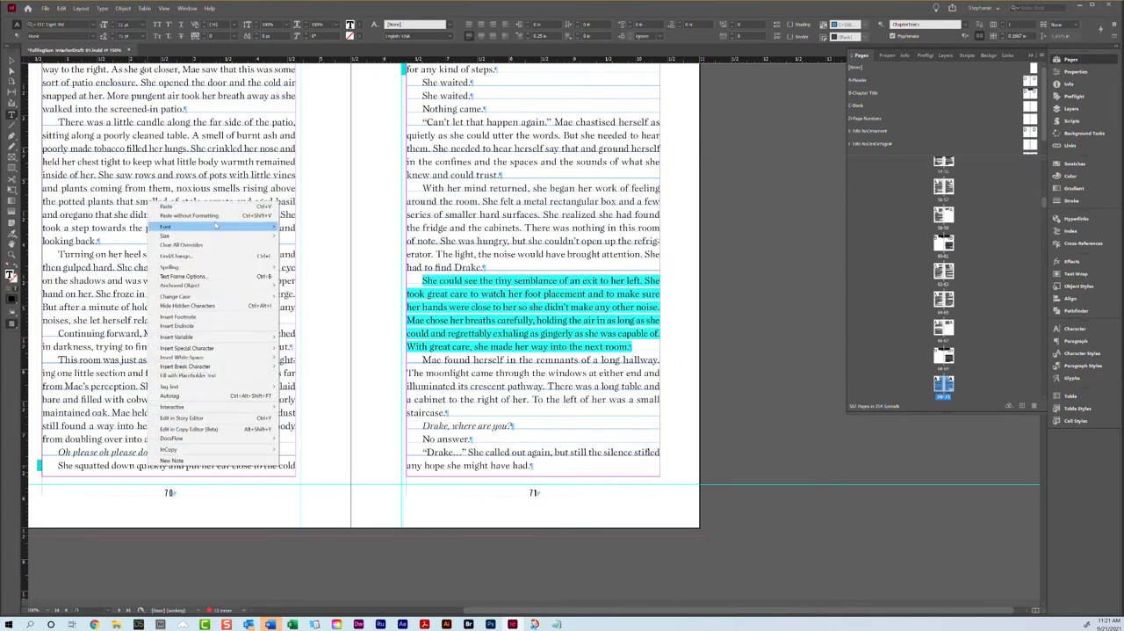
{"action": "left_click", "coordinate": [216, 246]}
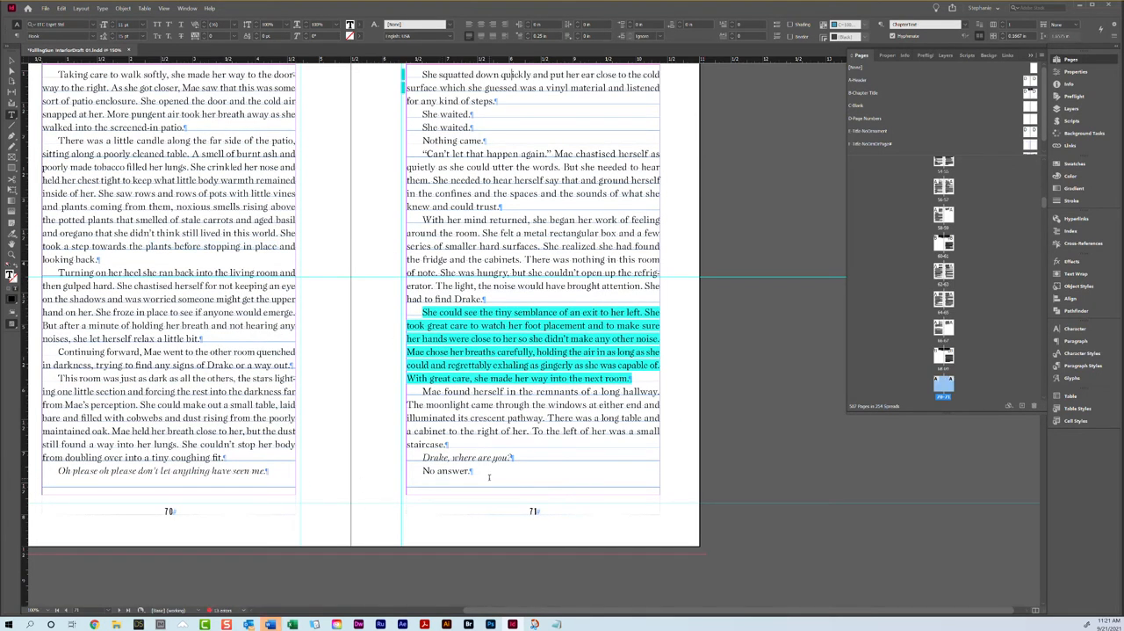
Step: Tighten the tracking of the "Mae moved quickly and quietly" paragraph on page 72 so it loses one line
{"action": "left_click_drag", "start_coordinate": [472, 470], "coordinate": [409, 472]}
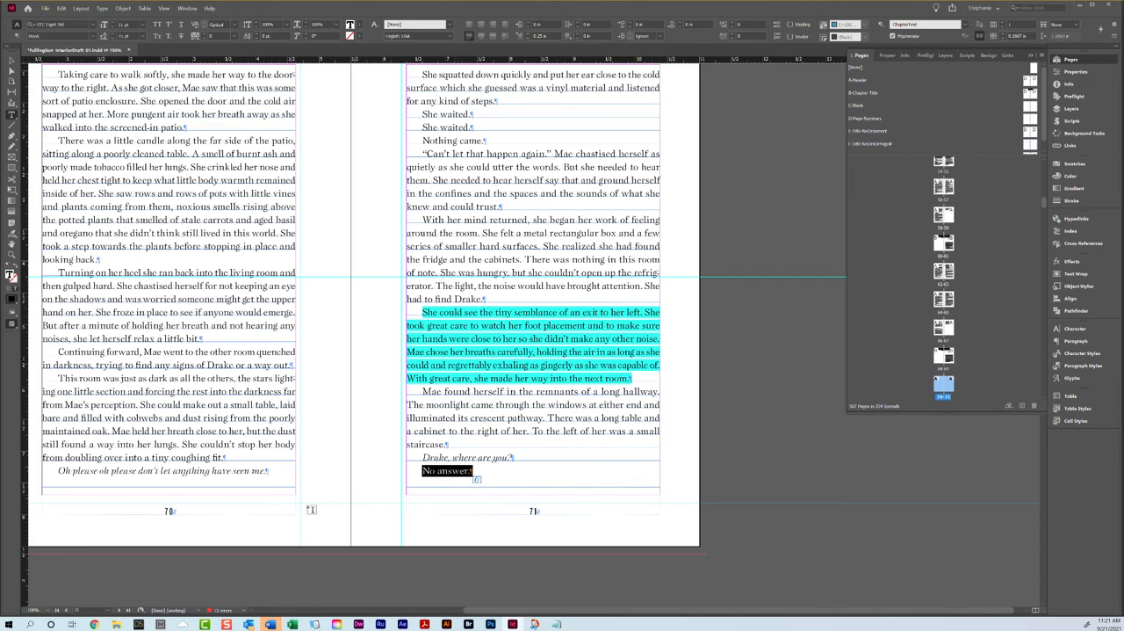
{"action": "scroll", "coordinate": [412, 489], "scroll_direction": "down", "scroll_amount": 10}
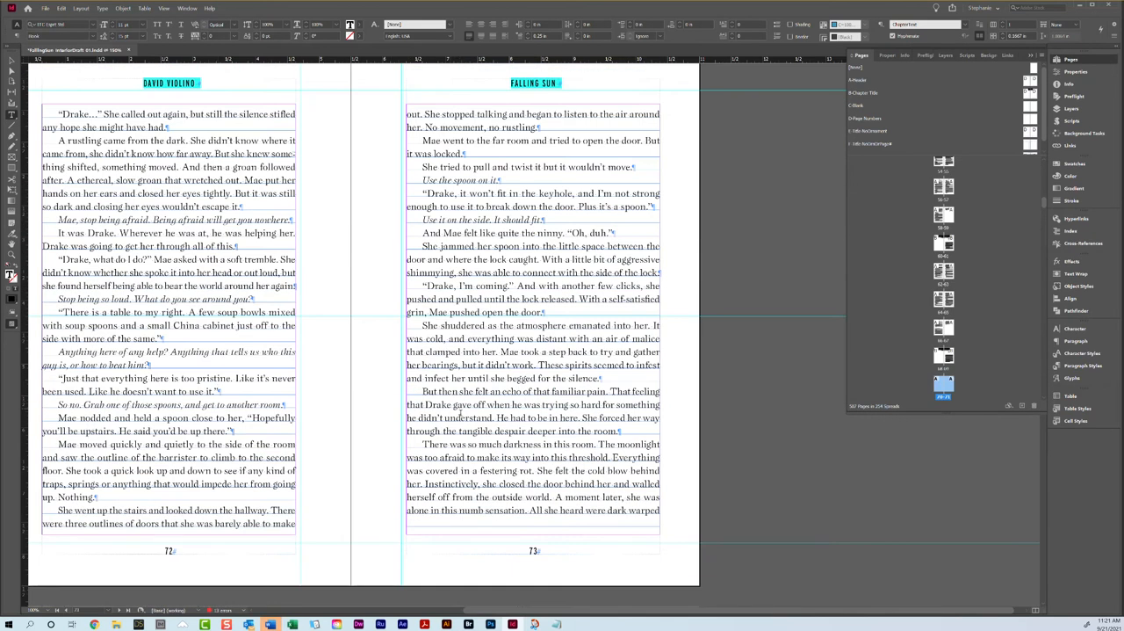
{"action": "scroll", "coordinate": [450, 403], "scroll_direction": "down", "scroll_amount": 5}
{"action": "scroll", "coordinate": [474, 414], "scroll_direction": "up", "scroll_amount": 5}
{"action": "scroll", "coordinate": [474, 407], "scroll_direction": "up", "scroll_amount": 1}
{"action": "triple_click", "coordinate": [128, 517]}
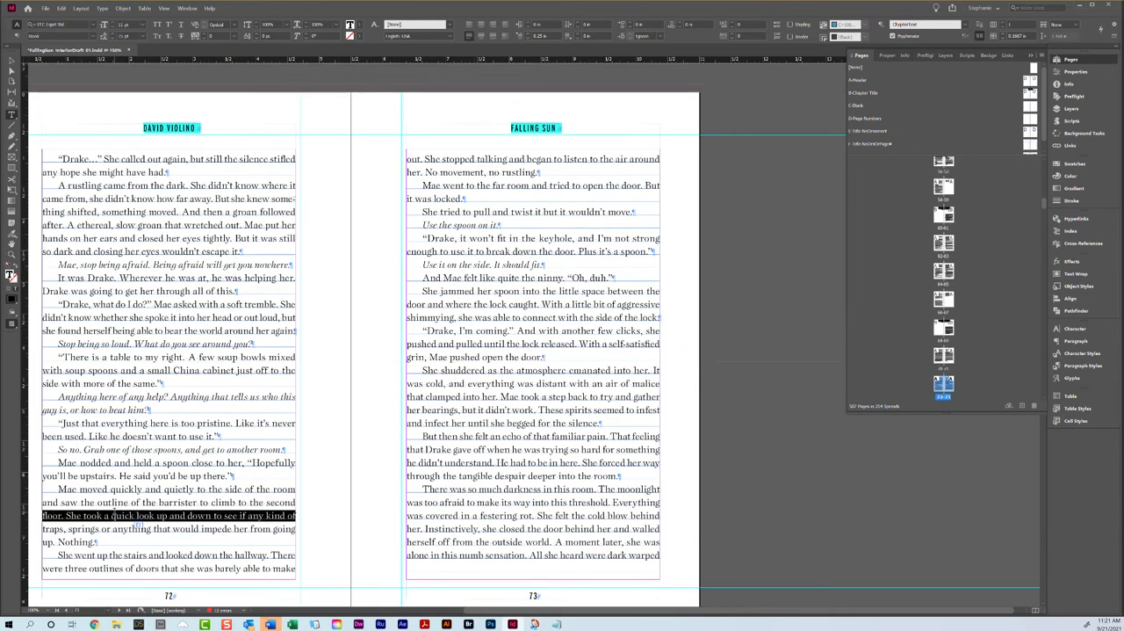
{"action": "left_click", "coordinate": [206, 38]}
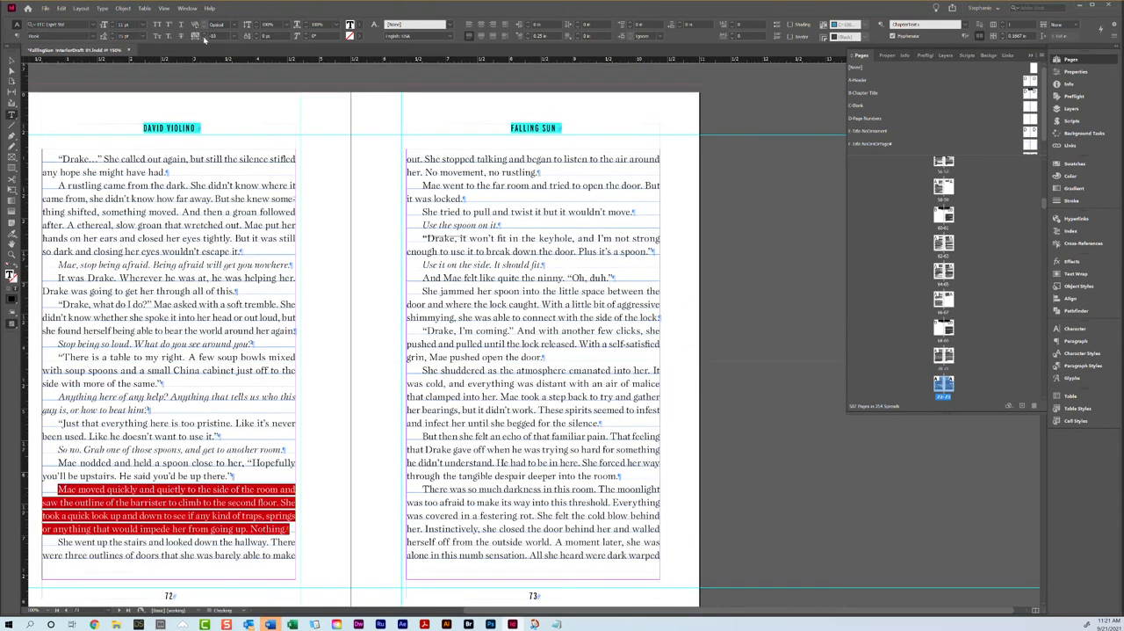
{"action": "scroll", "coordinate": [393, 243], "scroll_direction": "down", "scroll_amount": 4}
{"action": "scroll", "coordinate": [393, 244], "scroll_direction": "down", "scroll_amount": 10}
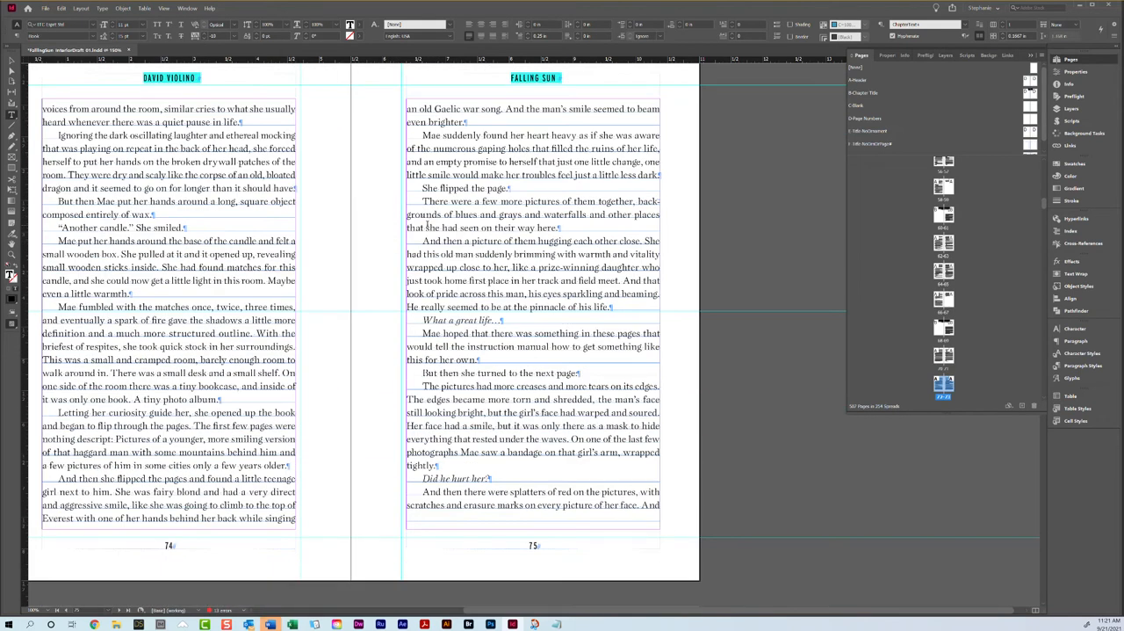
Step: Try loosening the tracking of the "Ignoring the dark oscillating laughter" paragraph on page 74 to 10
{"action": "triple_click", "coordinate": [218, 163]}
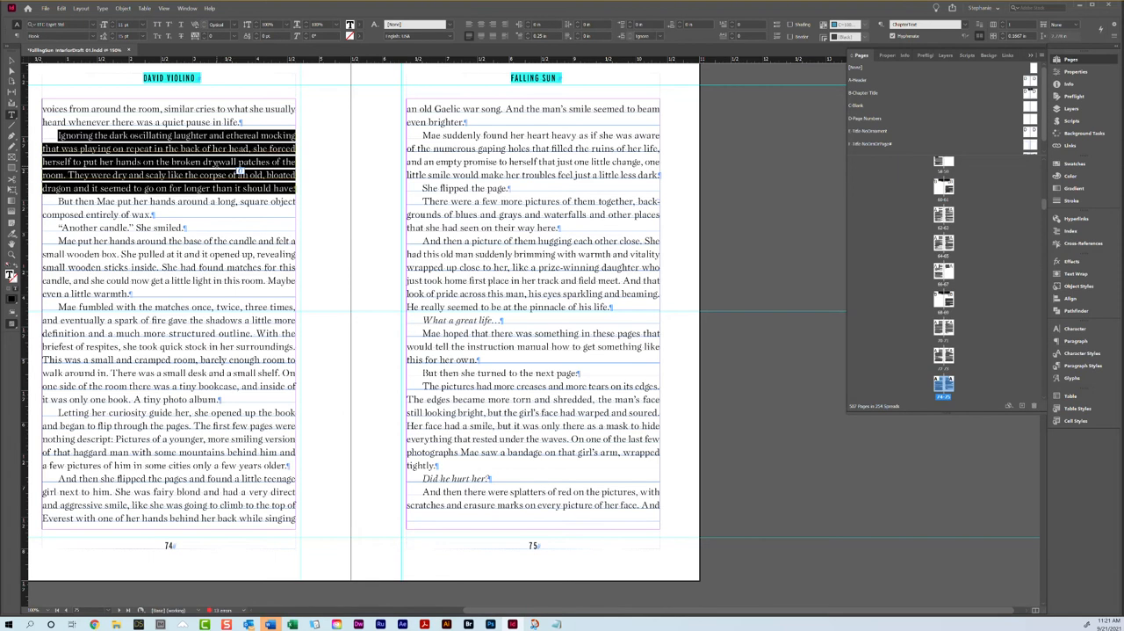
{"action": "scroll", "coordinate": [144, 259], "scroll_direction": "up", "scroll_amount": 5}
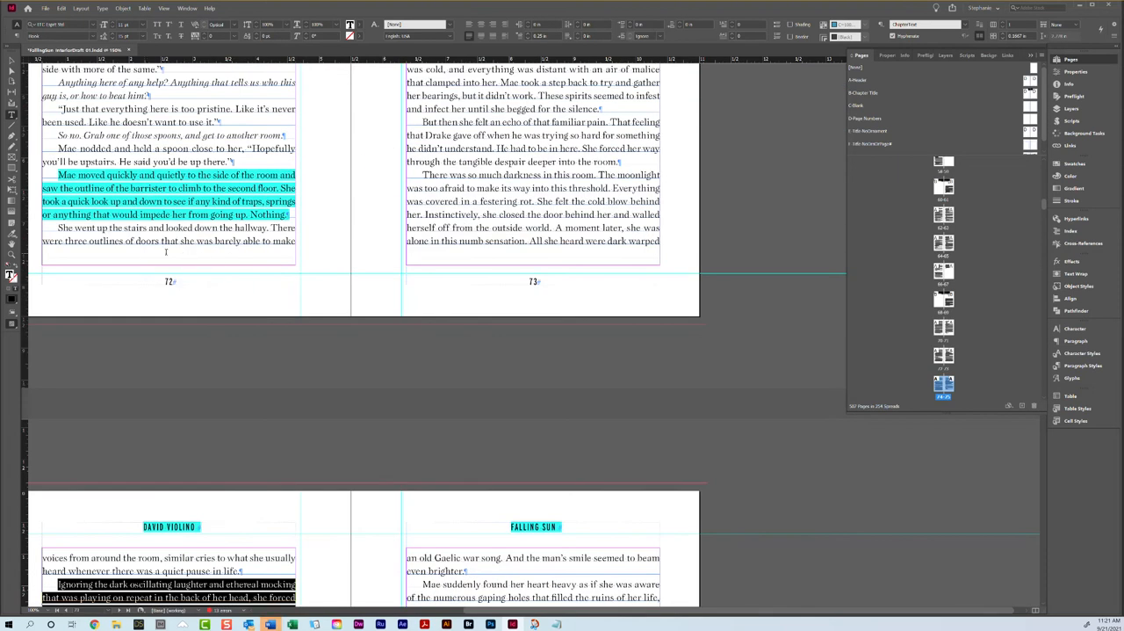
{"action": "scroll", "coordinate": [360, 250], "scroll_direction": "down", "scroll_amount": 4}
{"action": "left_click", "coordinate": [205, 37]}
{"action": "scroll", "coordinate": [422, 188], "scroll_direction": "down", "scroll_amount": 4}
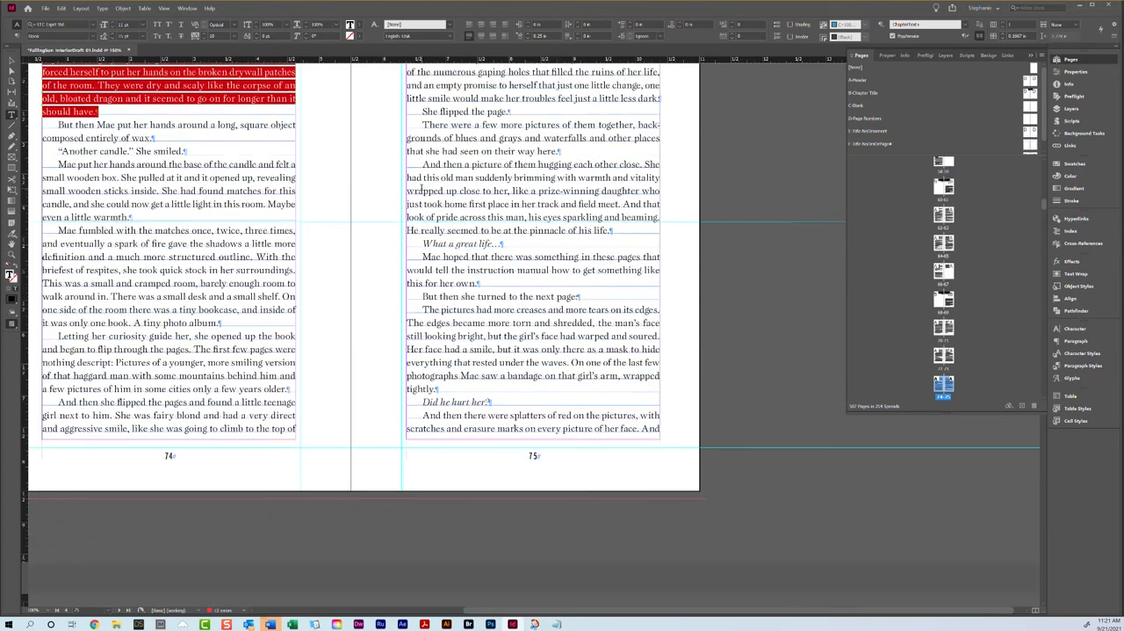
{"action": "scroll", "coordinate": [420, 188], "scroll_direction": "down", "scroll_amount": 3}
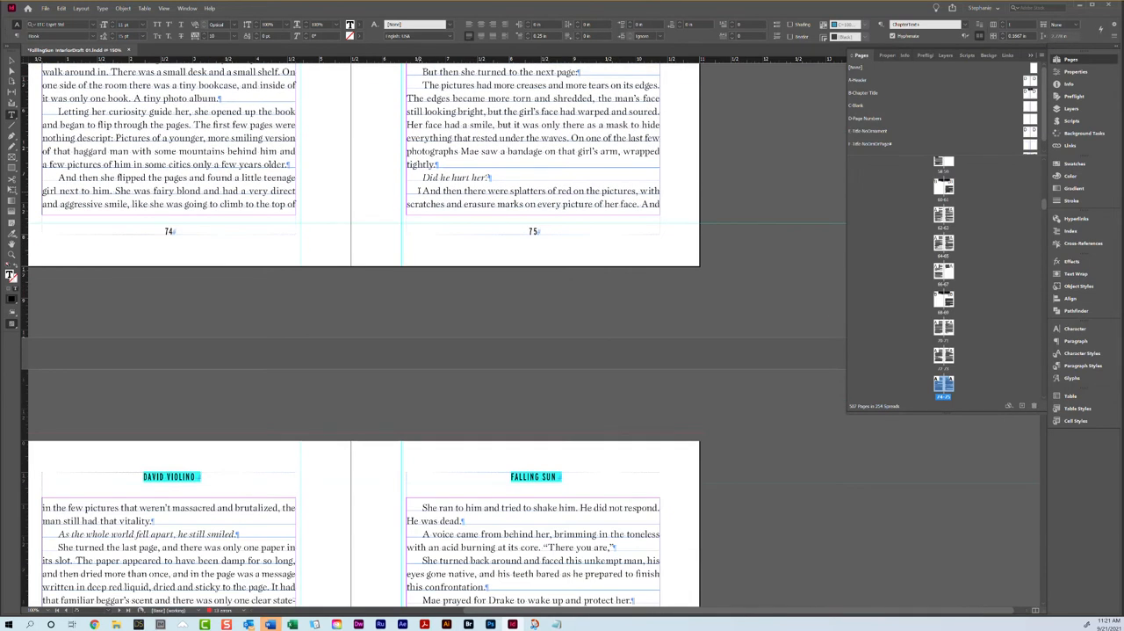
Step: Tighten the tracking of the "The pictures had more creases" paragraph on page 75 so it loses one line
{"action": "scroll", "coordinate": [465, 228], "scroll_direction": "up", "scroll_amount": 3}
{"action": "triple_click", "coordinate": [450, 304]}
{"action": "left_click", "coordinate": [450, 304]}
{"action": "left_click", "coordinate": [200, 38]}
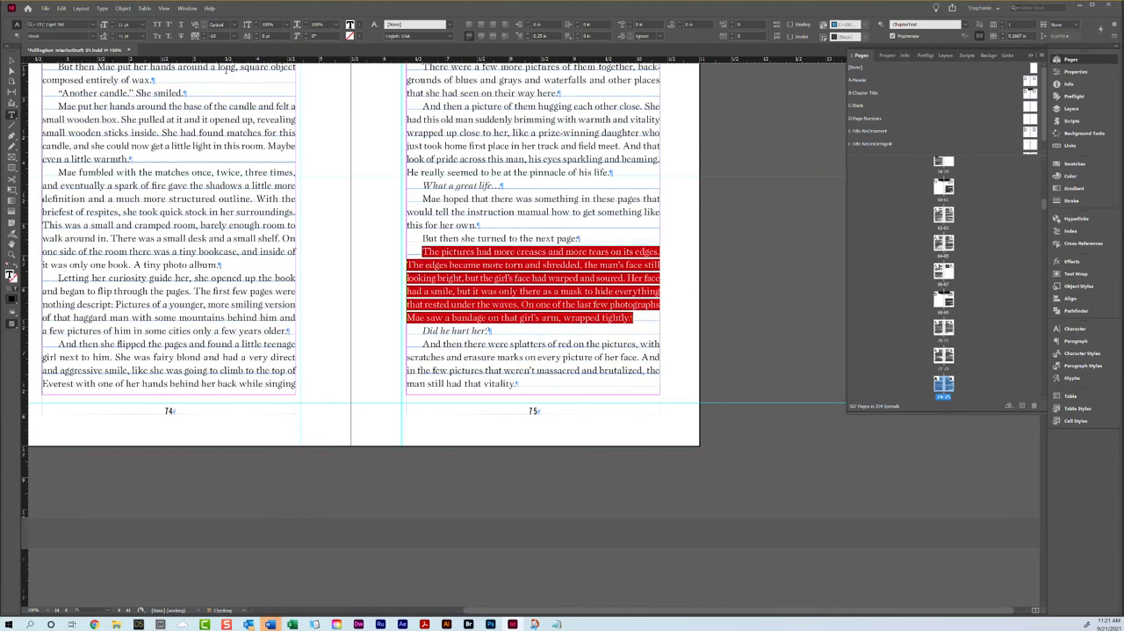
Step: Apply the B-Chapter Title master to both pages of the Chapter 10 opening spread, pages 78 and 79
{"action": "scroll", "coordinate": [508, 303], "scroll_direction": "down", "scroll_amount": 7}
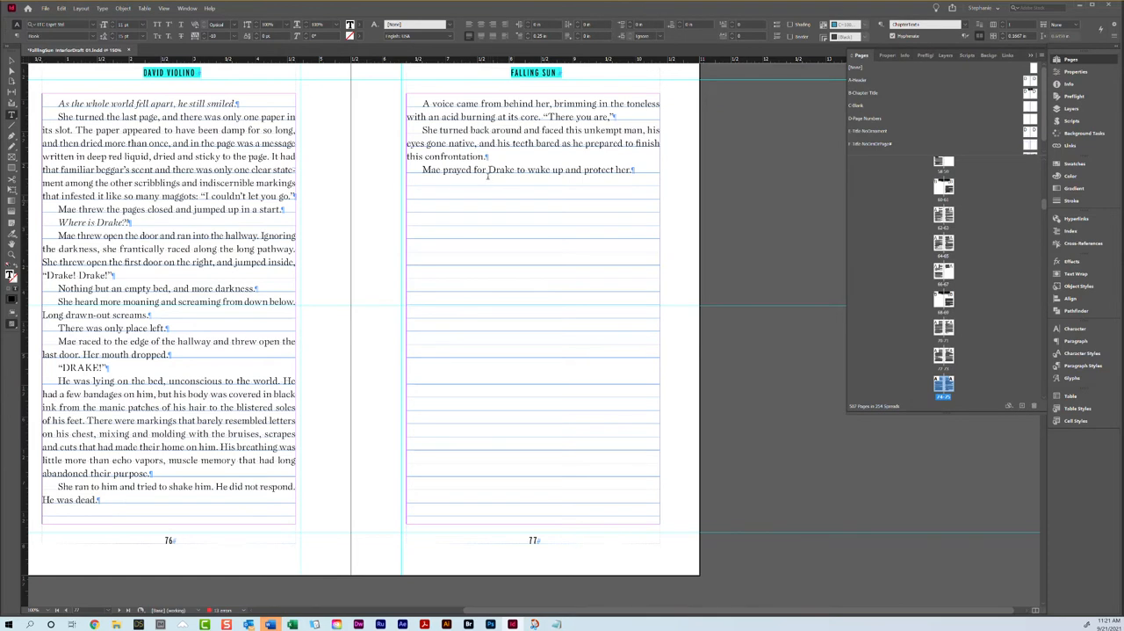
{"action": "scroll", "coordinate": [488, 175], "scroll_direction": "down", "scroll_amount": 7}
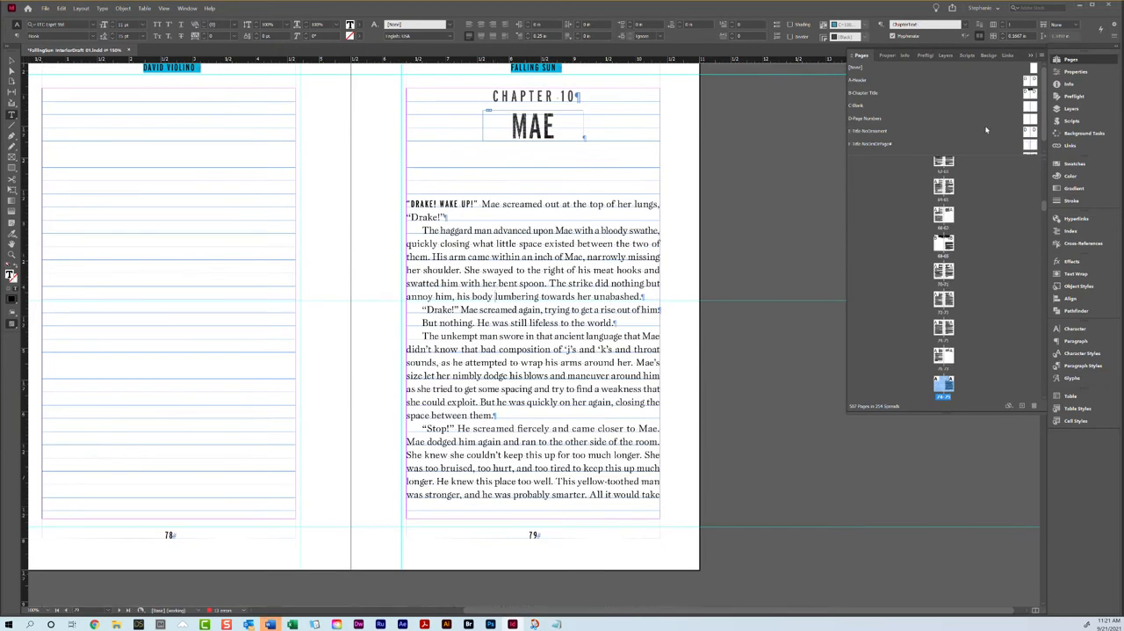
{"action": "left_click_drag", "start_coordinate": [1028, 94], "coordinate": [941, 383]}
{"action": "left_click_drag", "start_coordinate": [1035, 94], "coordinate": [949, 383]}
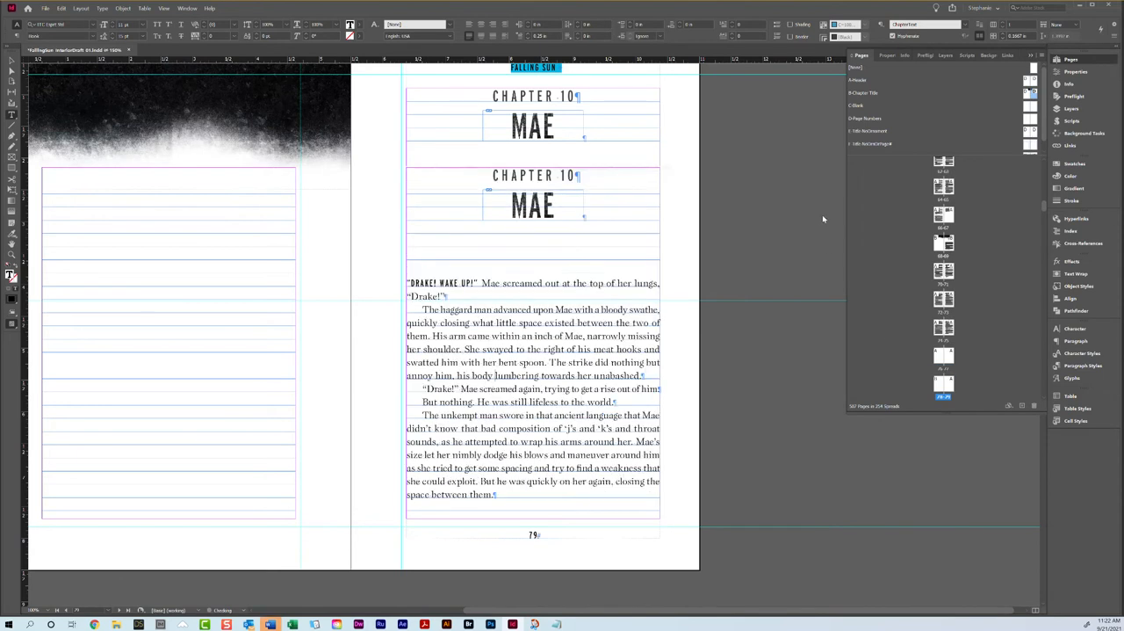
Step: Apply the B-Chapter Title master to both pages of the Chapter 11 opening spread, pages 86 and 87
{"action": "scroll", "coordinate": [566, 345], "scroll_direction": "down", "scroll_amount": 10}
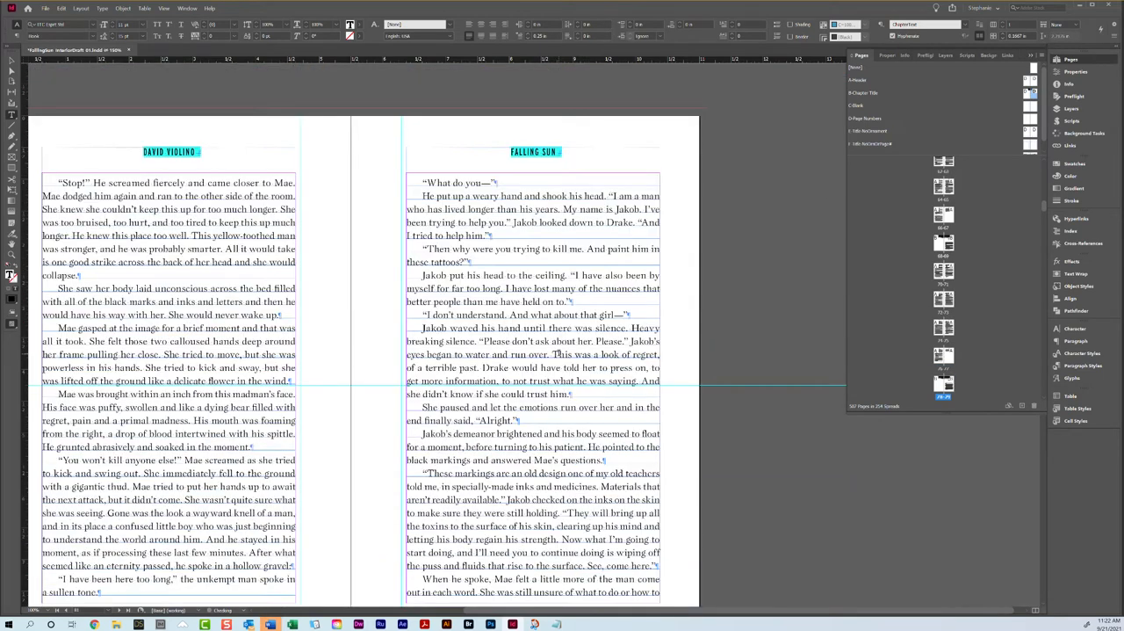
{"action": "scroll", "coordinate": [559, 352], "scroll_direction": "down", "scroll_amount": 15}
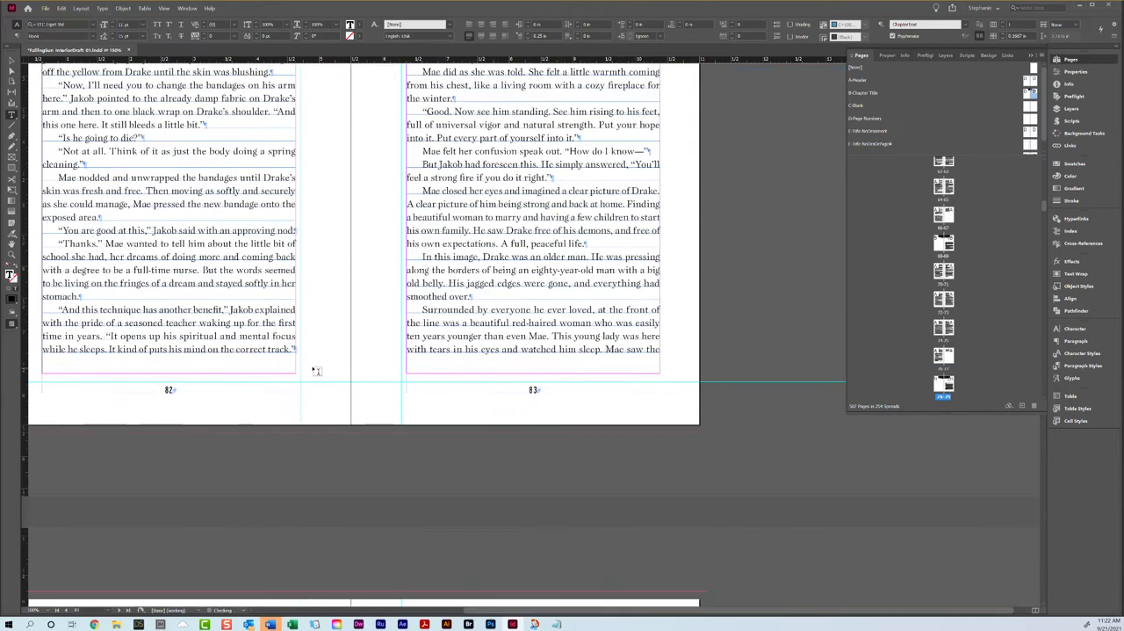
{"action": "scroll", "coordinate": [513, 384], "scroll_direction": "down", "scroll_amount": 5}
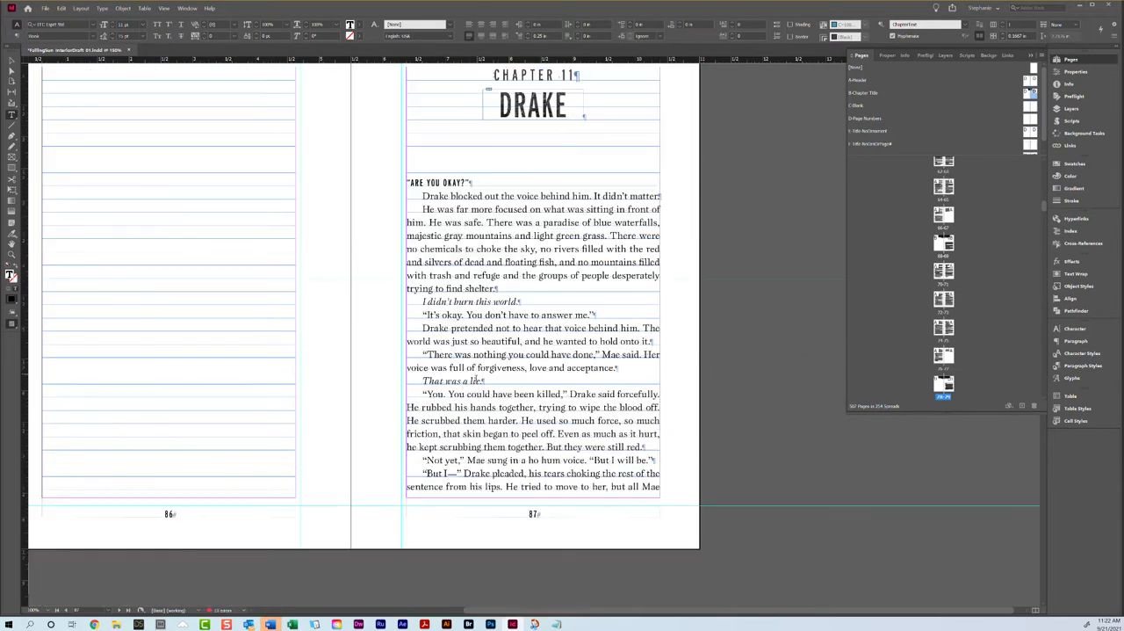
{"action": "left_click_drag", "start_coordinate": [1026, 93], "coordinate": [939, 384]}
{"action": "left_click_drag", "start_coordinate": [1034, 94], "coordinate": [948, 383]}
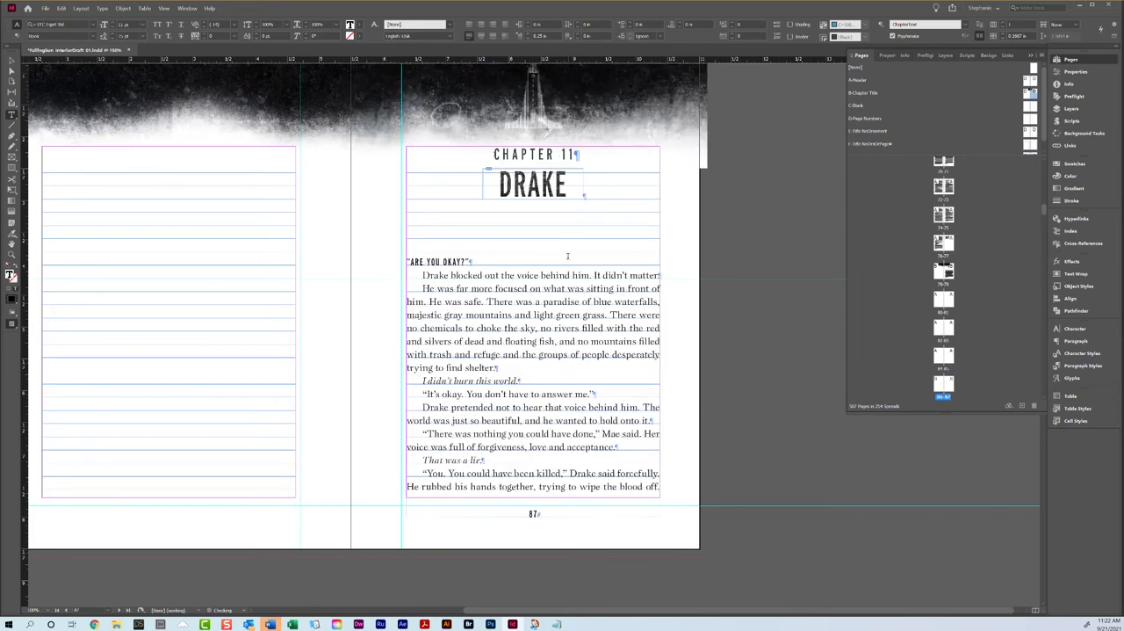
Step: Try loosening the tracking to 20 on the text following "Drake shot his eyes open" in the paragraph running from page 88 to 89
{"action": "scroll", "coordinate": [565, 252], "scroll_direction": "down", "scroll_amount": 5}
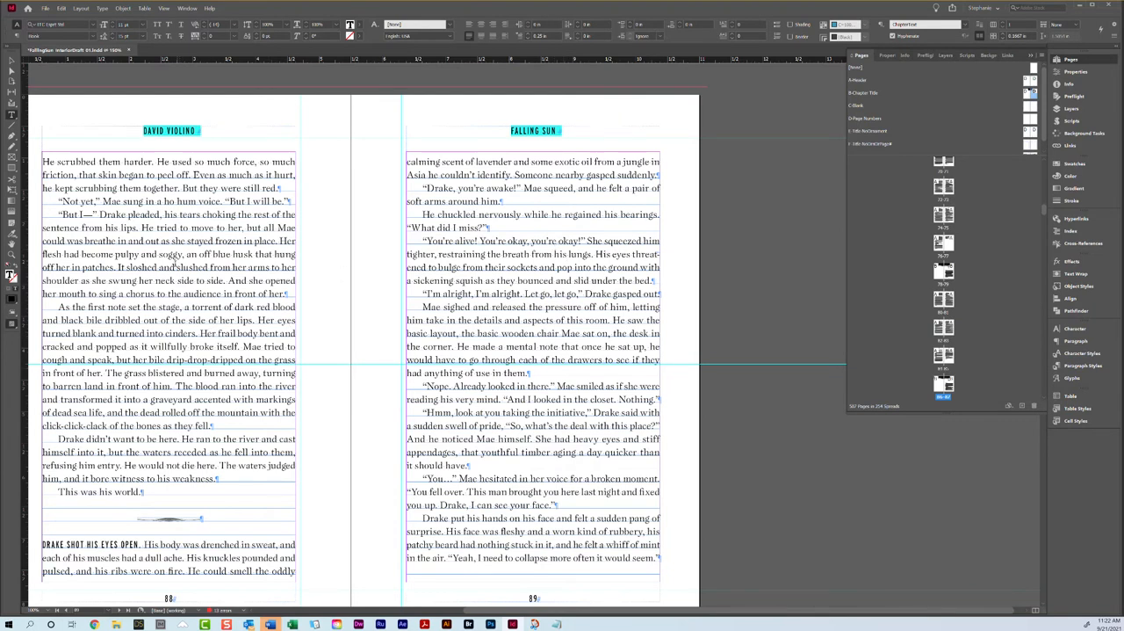
{"action": "triple_click", "coordinate": [176, 264]}
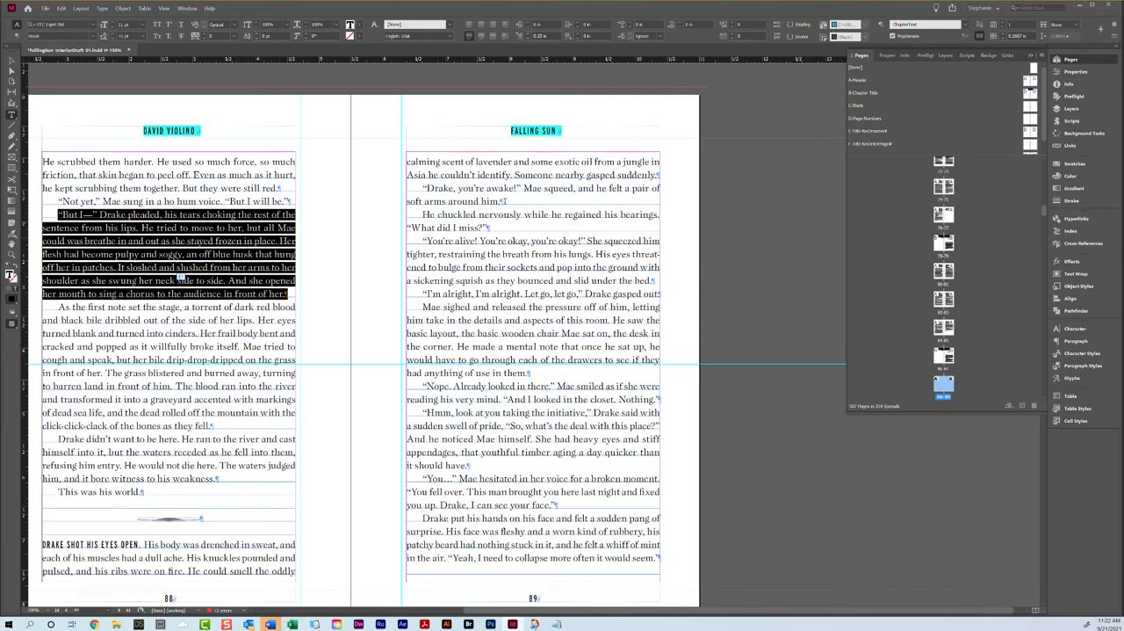
{"action": "triple_click", "coordinate": [512, 175]}
{"action": "double_click", "coordinate": [490, 162]}
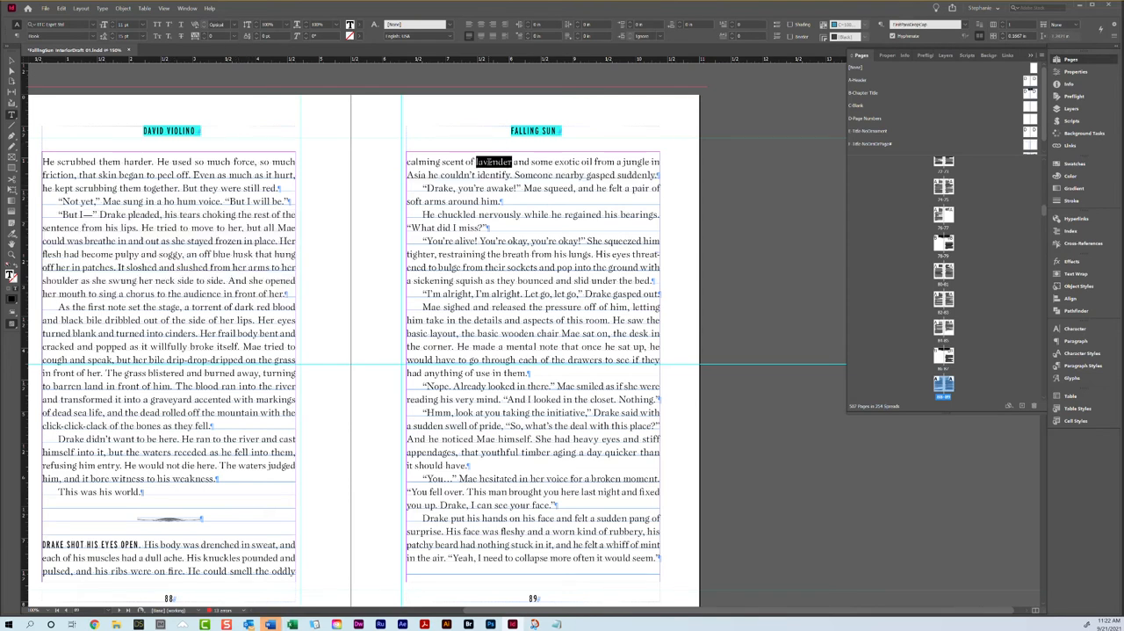
{"action": "triple_click", "coordinate": [490, 163]}
{"action": "left_click", "coordinate": [220, 36]}
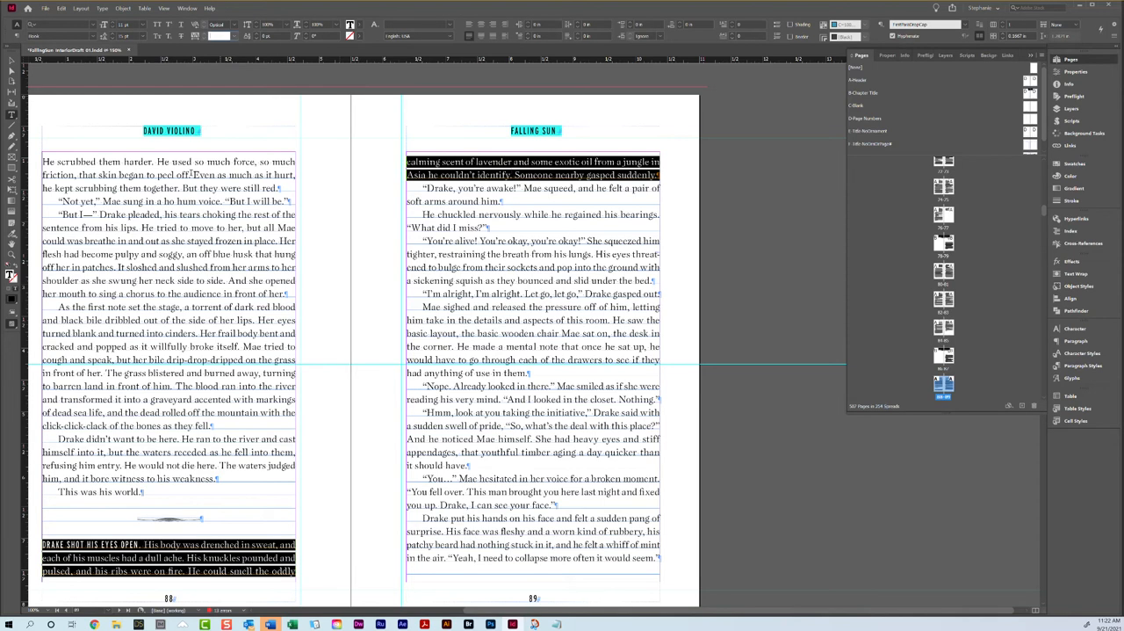
{"action": "left_click", "coordinate": [141, 545]}
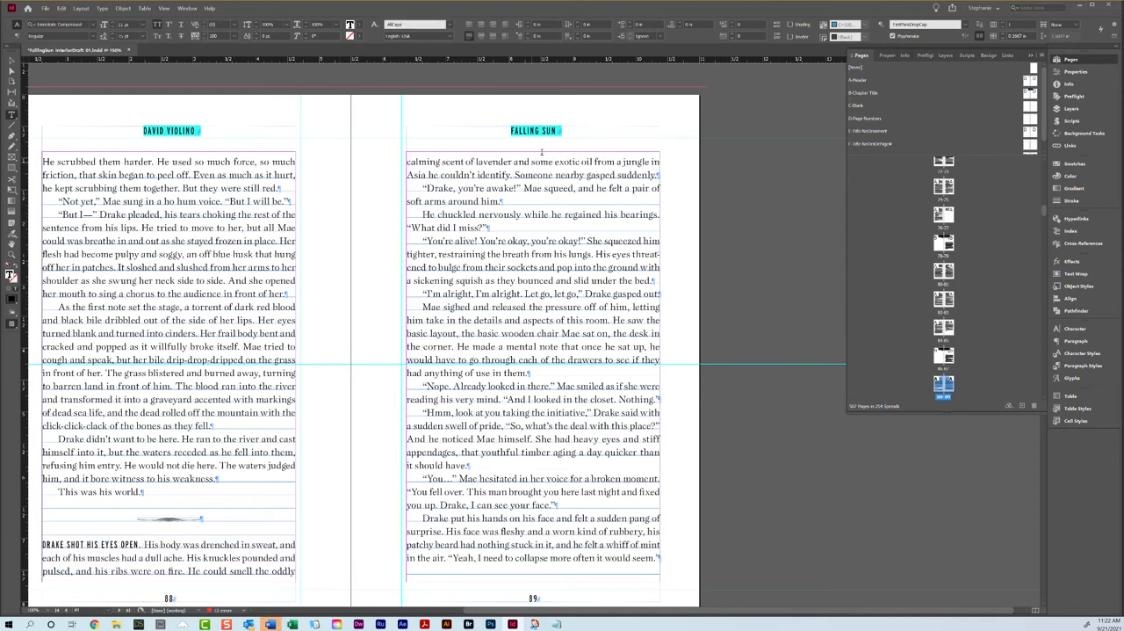
{"action": "key", "text": "ctrl+shift+Down"}
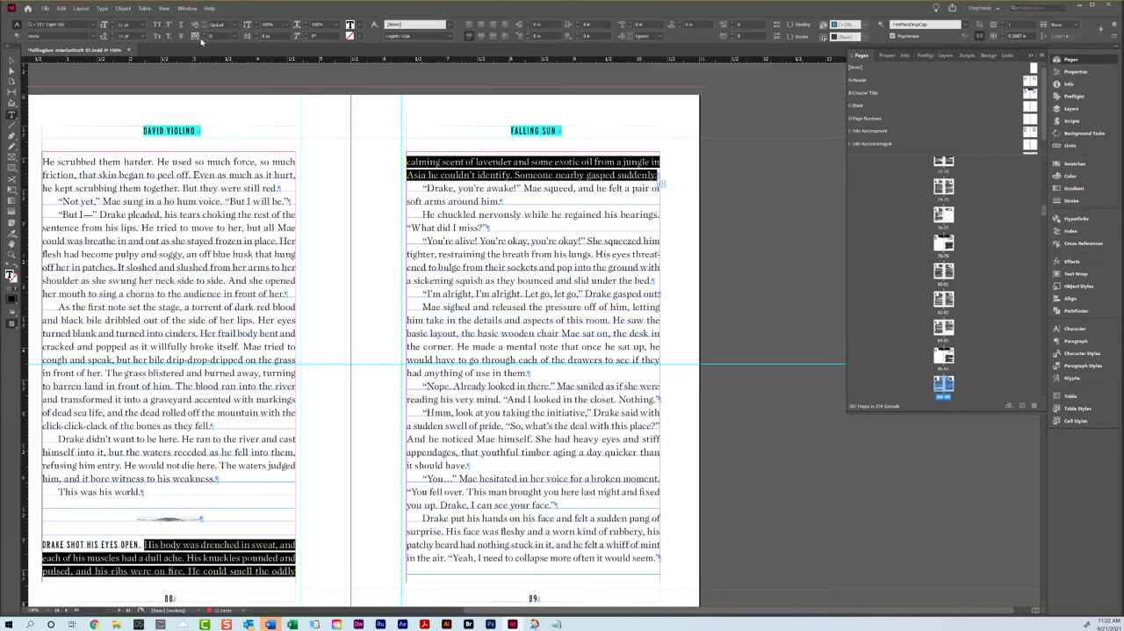
{"action": "left_click", "coordinate": [205, 36]}
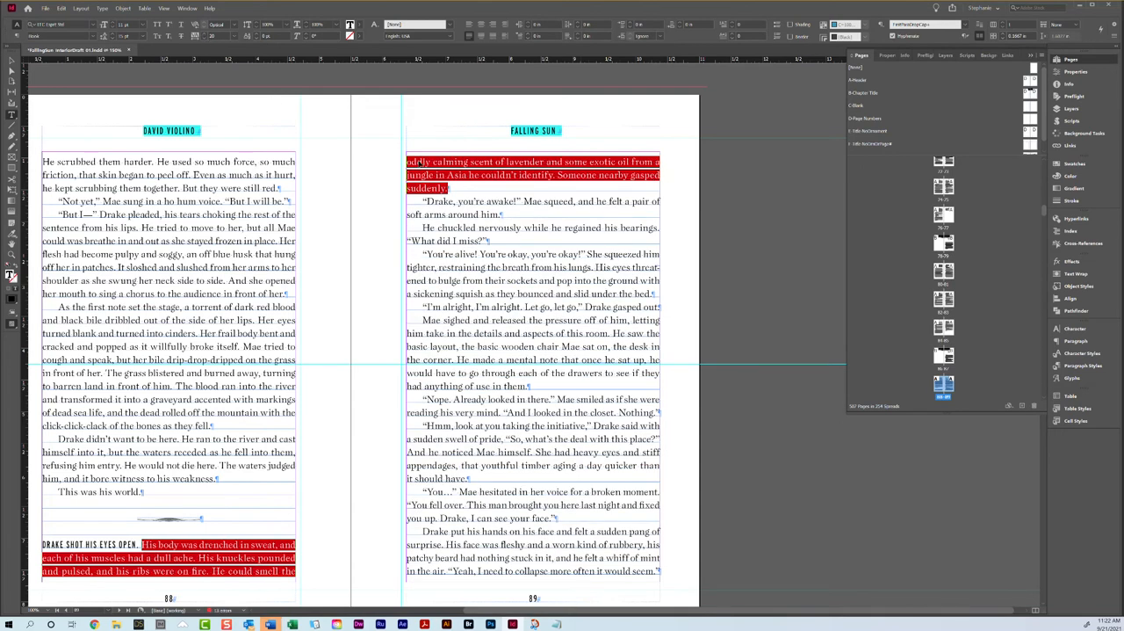
{"action": "scroll", "coordinate": [581, 379], "scroll_direction": "down", "scroll_amount": 5}
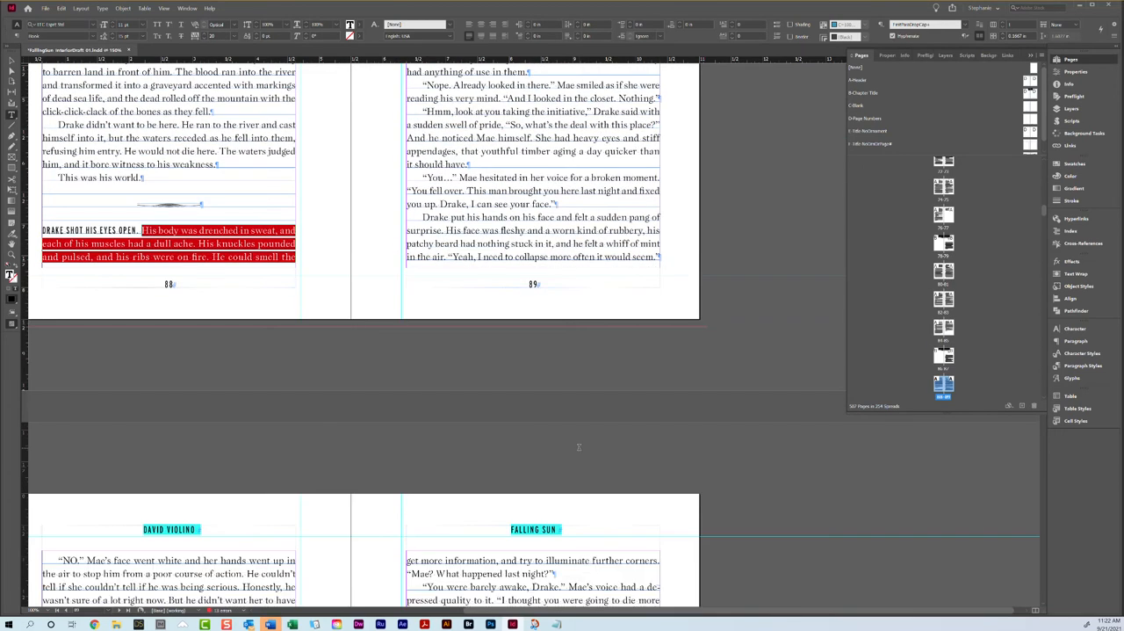
Step: Tighten the tracking of the "Hmm, look at you taking the initiative" paragraph on page 89 so it loses one line
{"action": "triple_click", "coordinate": [527, 125]}
{"action": "left_click", "coordinate": [527, 124]}
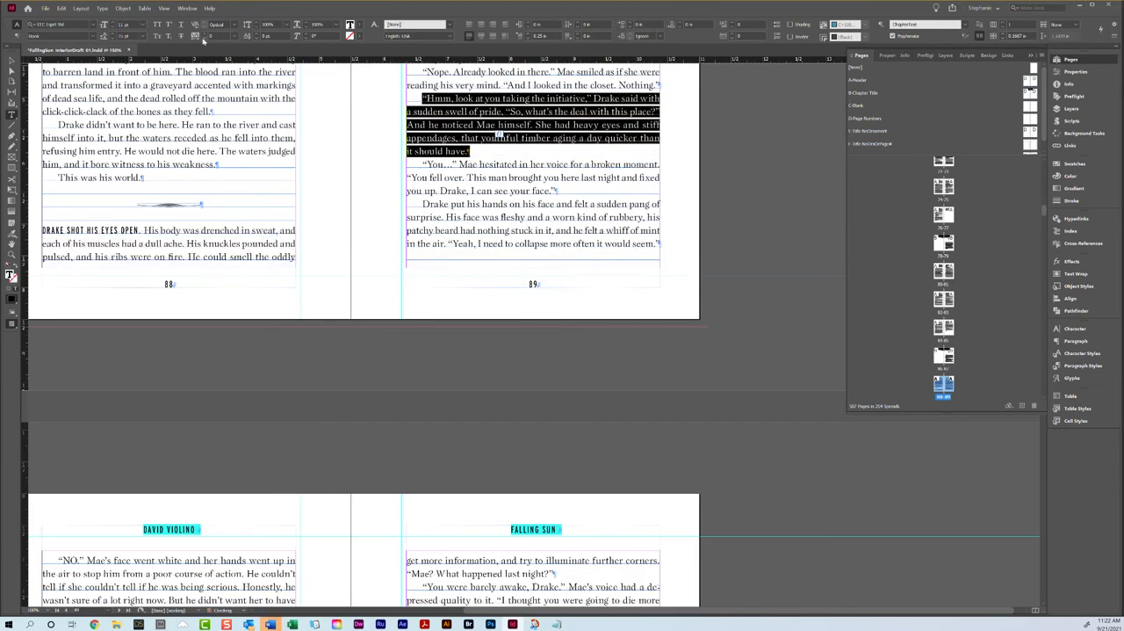
{"action": "left_click", "coordinate": [205, 40]}
{"action": "scroll", "coordinate": [271, 369], "scroll_direction": "down", "scroll_amount": 8}
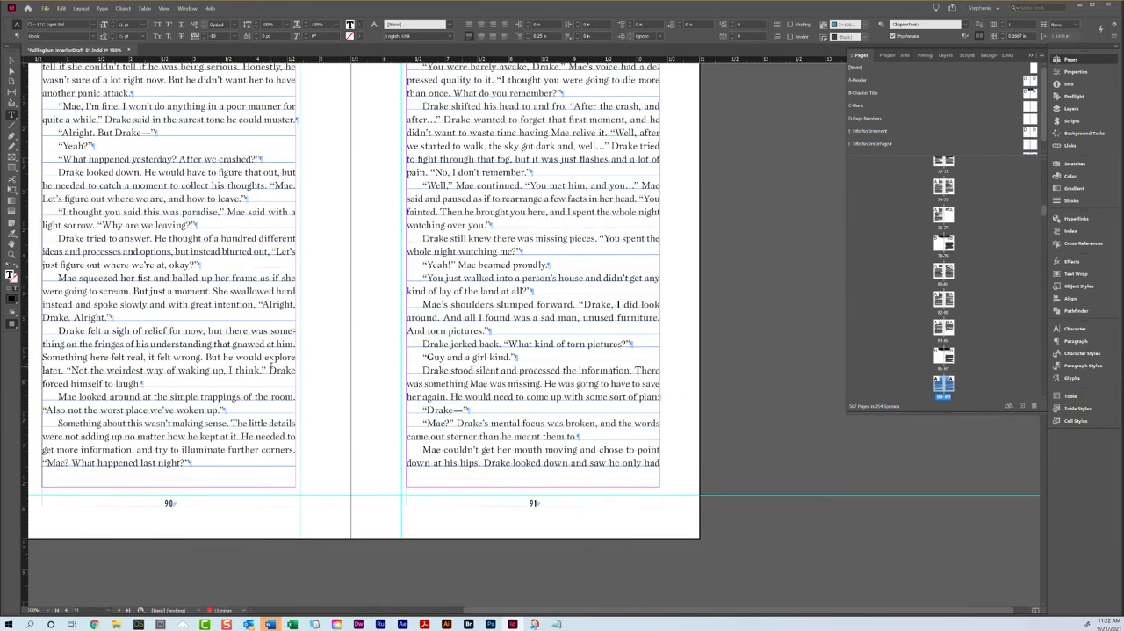
Step: Examine the facing-page balance and paragraph endings on pages 88 through 93
{"action": "scroll", "coordinate": [420, 472], "scroll_direction": "up", "scroll_amount": 1}
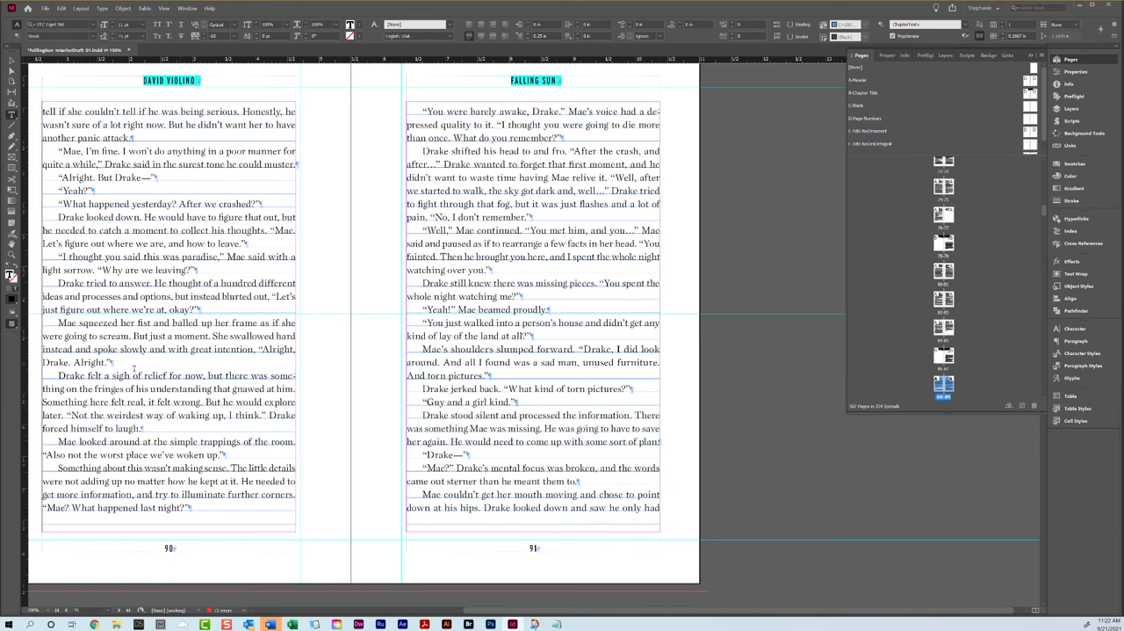
{"action": "scroll", "coordinate": [321, 307], "scroll_direction": "down", "scroll_amount": 8}
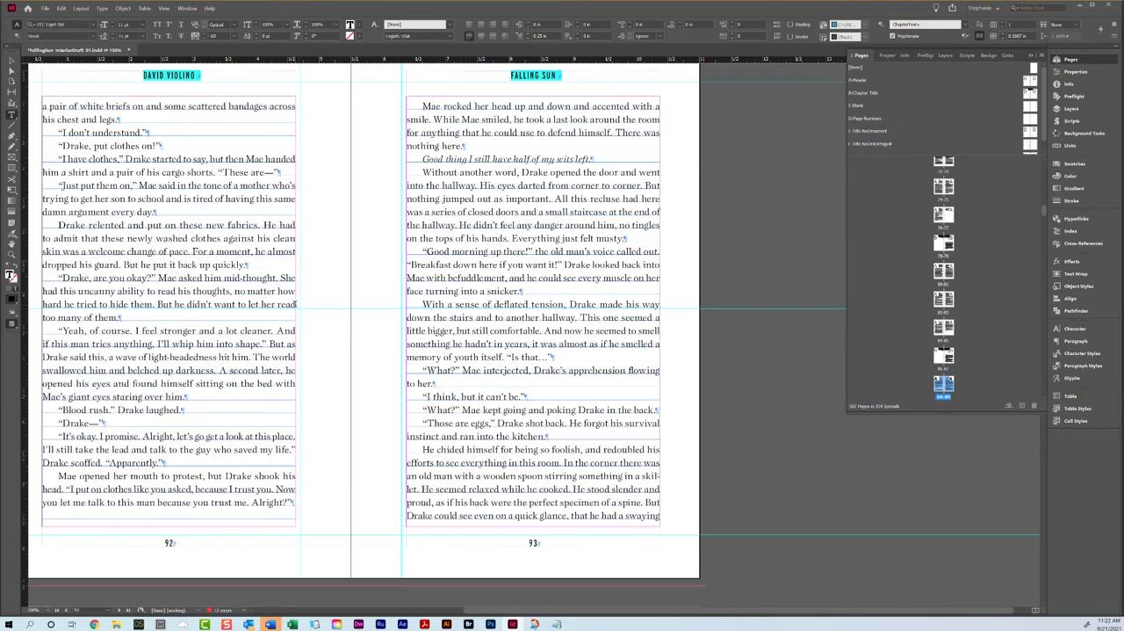
{"action": "scroll", "coordinate": [322, 306], "scroll_direction": "up", "scroll_amount": 20}
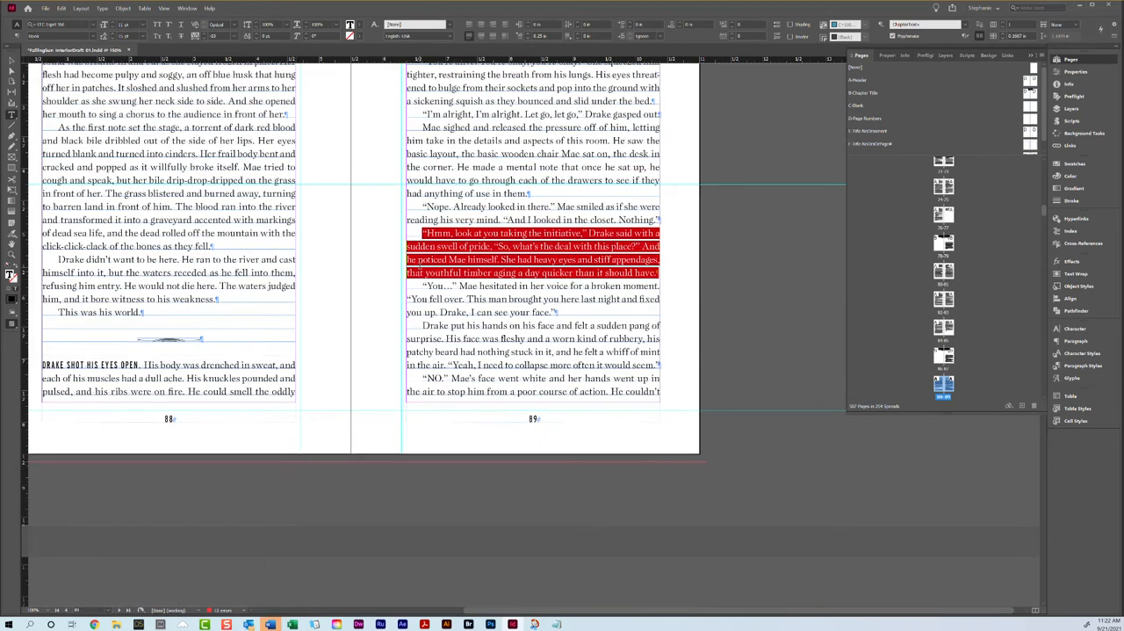
{"action": "scroll", "coordinate": [420, 263], "scroll_direction": "up", "scroll_amount": 3}
{"action": "scroll", "coordinate": [423, 261], "scroll_direction": "down", "scroll_amount": 10}
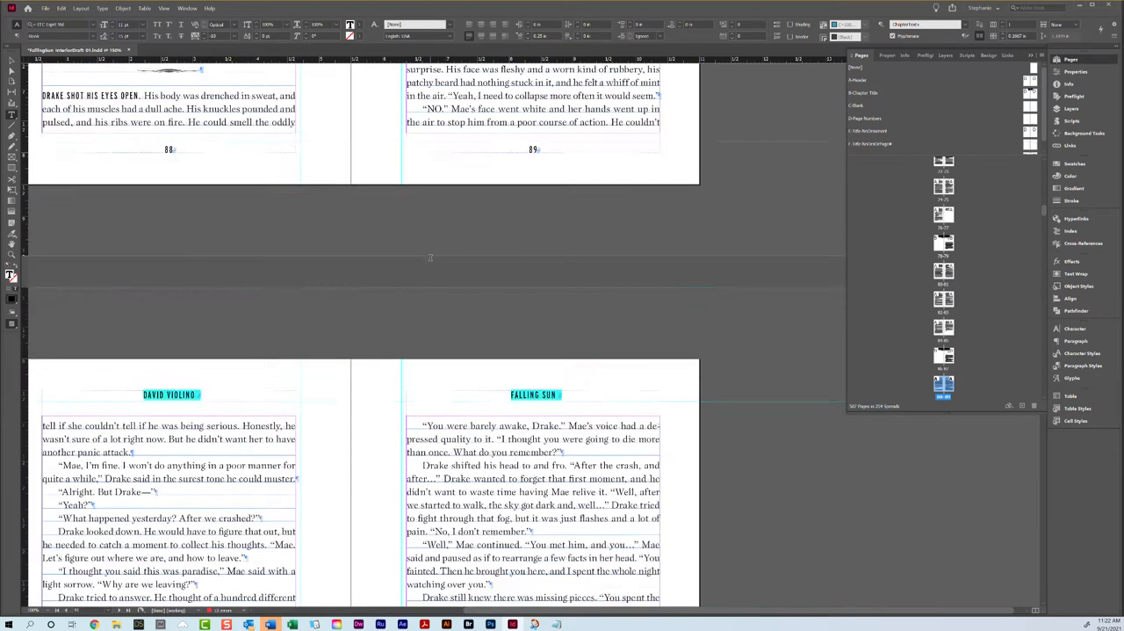
{"action": "scroll", "coordinate": [141, 160], "scroll_direction": "up", "scroll_amount": 10}
{"action": "scroll", "coordinate": [141, 161], "scroll_direction": "down", "scroll_amount": 10}
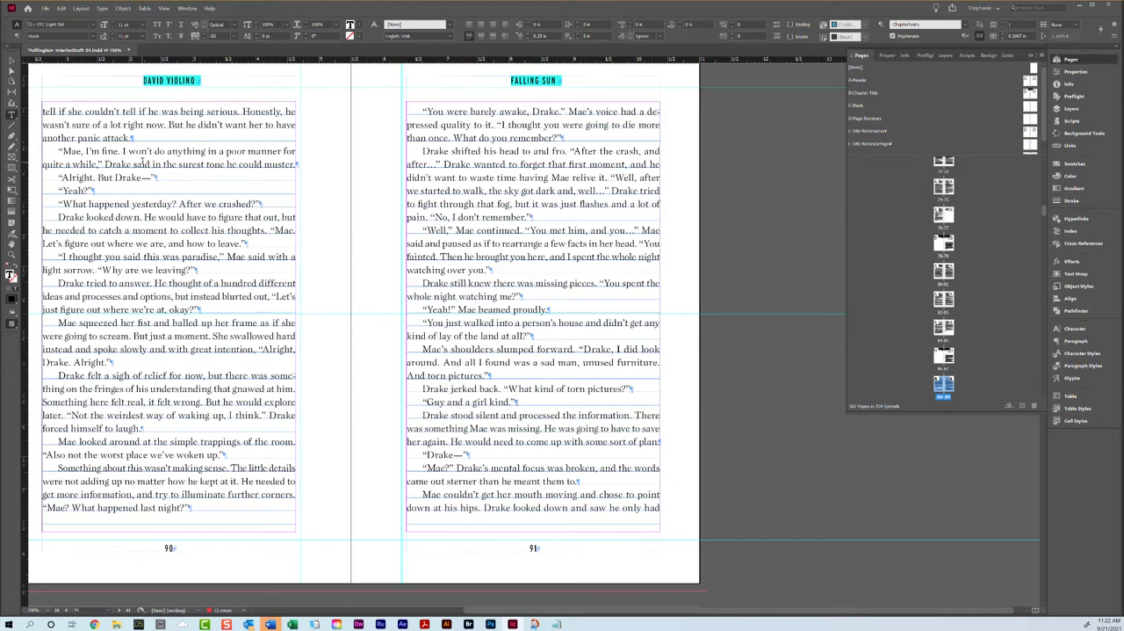
{"action": "triple_click", "coordinate": [125, 332]}
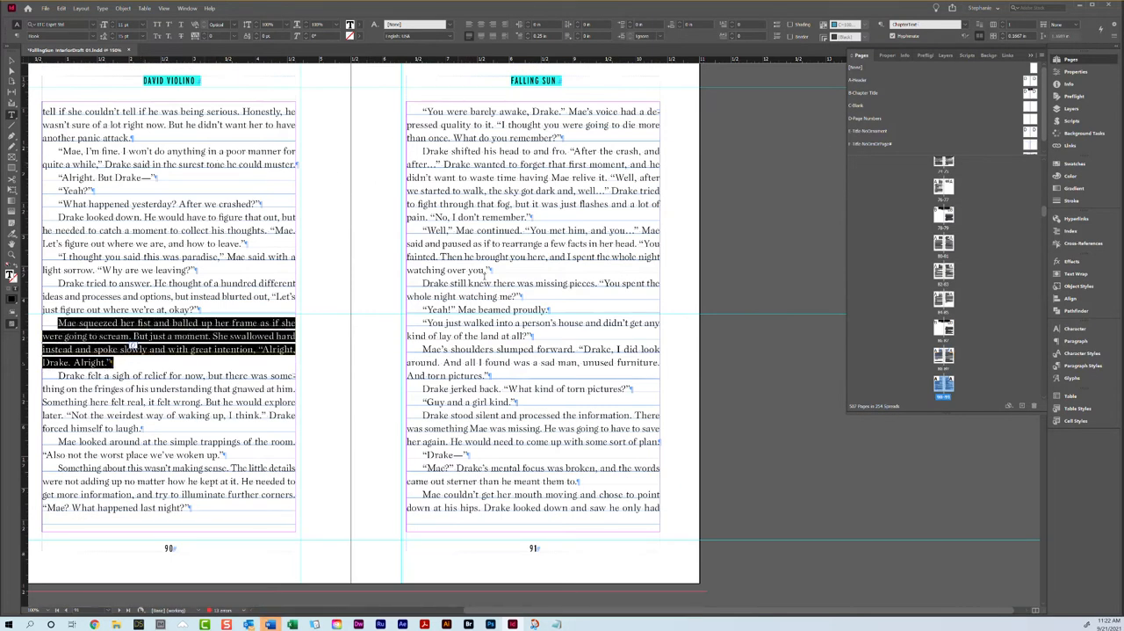
{"action": "scroll", "coordinate": [130, 347], "scroll_direction": "down", "scroll_amount": 9}
{"action": "scroll", "coordinate": [351, 351], "scroll_direction": "down", "scroll_amount": 2}
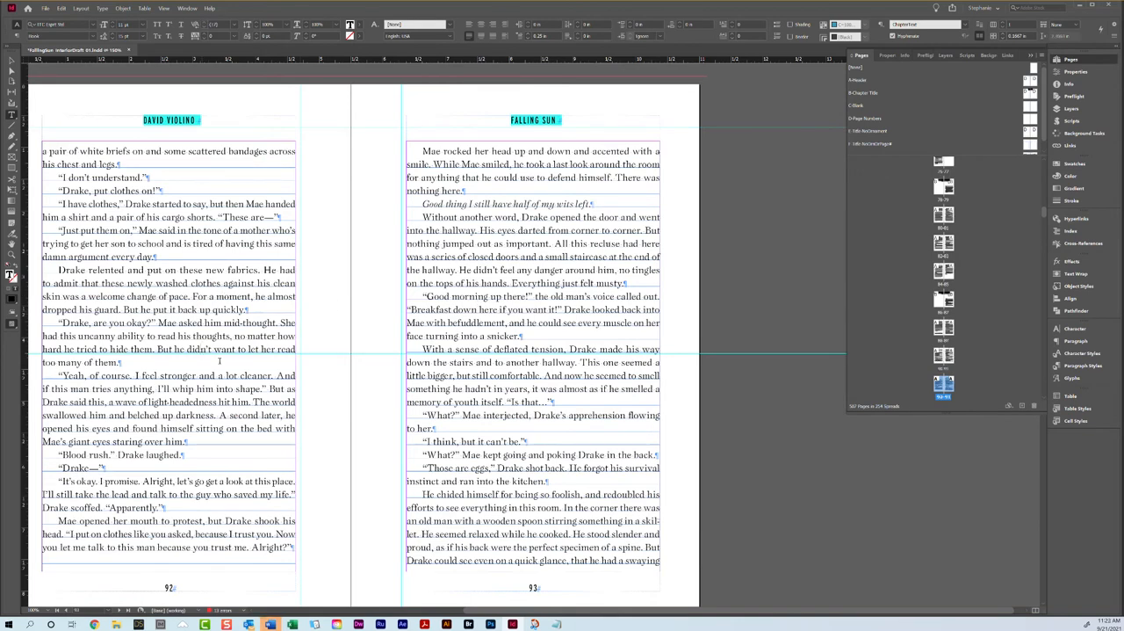
{"action": "scroll", "coordinate": [255, 370], "scroll_direction": "down", "scroll_amount": 10}
Step: Try tightening the tracking of the "Drake, are you okay?" paragraph on page 92, and undo the change
{"action": "scroll", "coordinate": [255, 370], "scroll_direction": "up", "scroll_amount": 9}
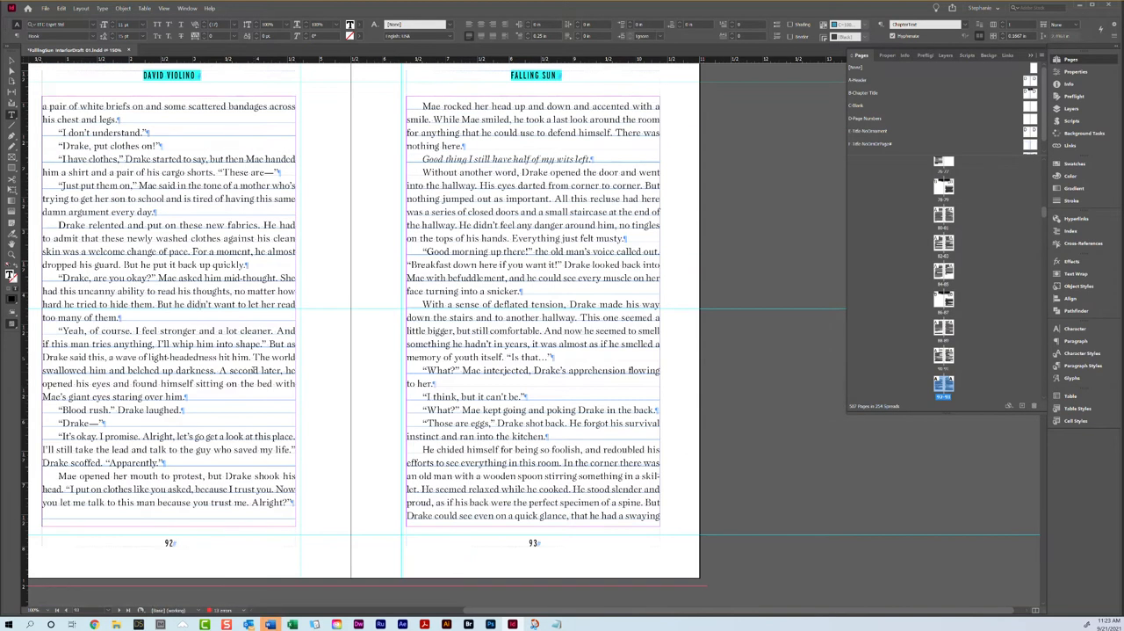
{"action": "triple_click", "coordinate": [85, 324]}
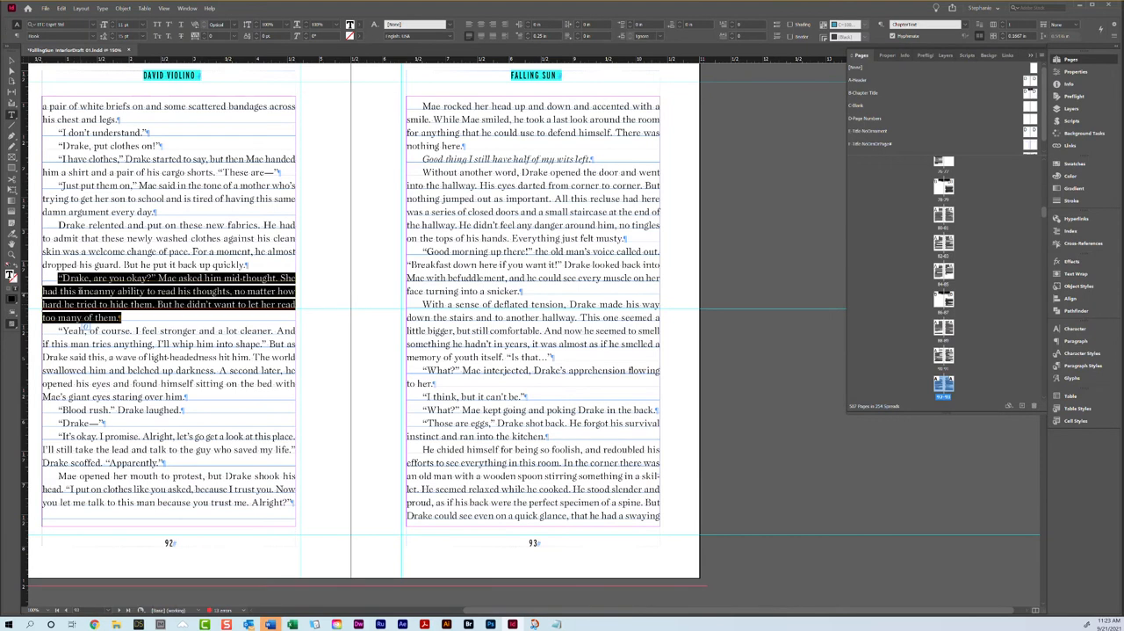
{"action": "left_click", "coordinate": [202, 39]}
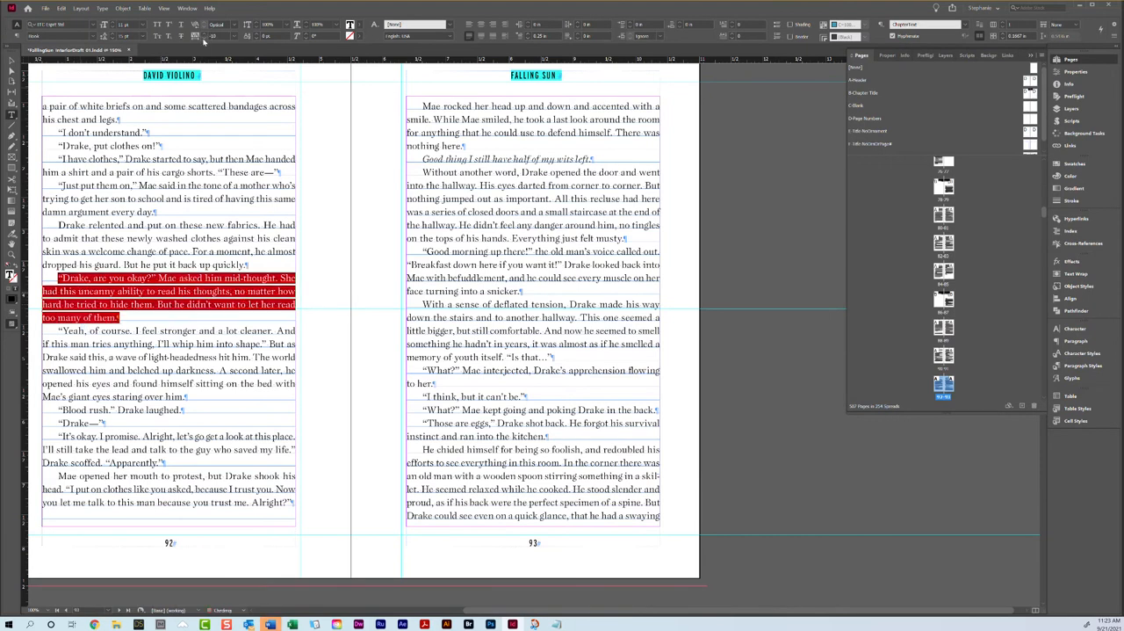
{"action": "key", "text": "ctrl+z"}
Step: Set the keep options of the "Mae rocked her head" paragraph at the top of page 93 to keep 1 line at its start
{"action": "left_click", "coordinate": [464, 275]}
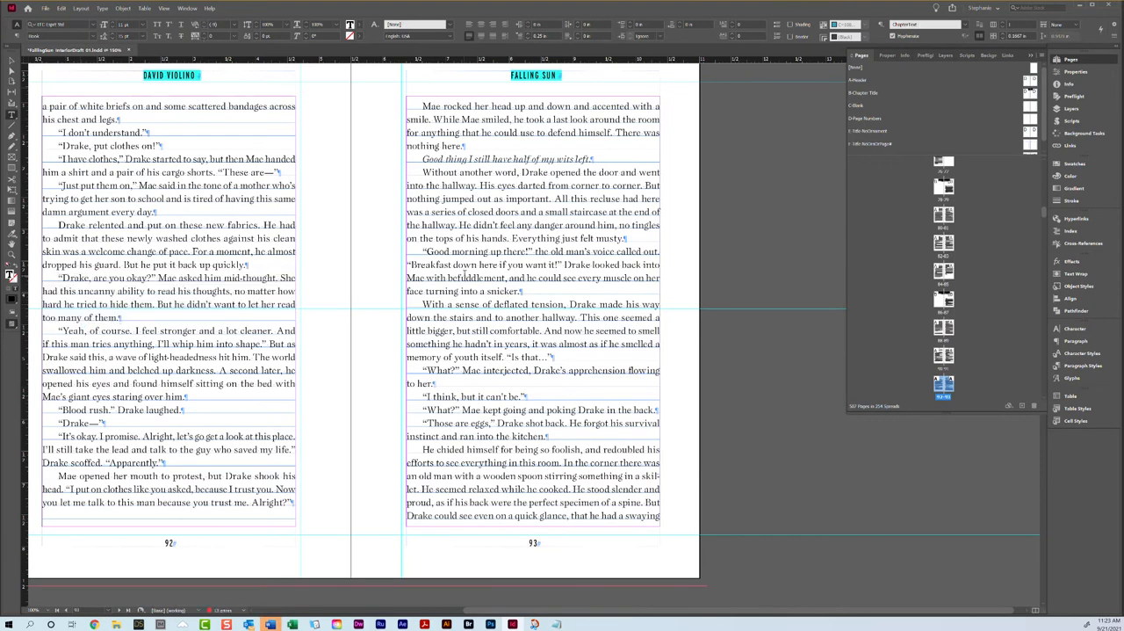
{"action": "scroll", "coordinate": [465, 275], "scroll_direction": "down", "scroll_amount": 10}
{"action": "scroll", "coordinate": [464, 272], "scroll_direction": "up", "scroll_amount": 10}
{"action": "left_click", "coordinate": [1115, 37]}
{"action": "left_click", "coordinate": [1010, 165]}
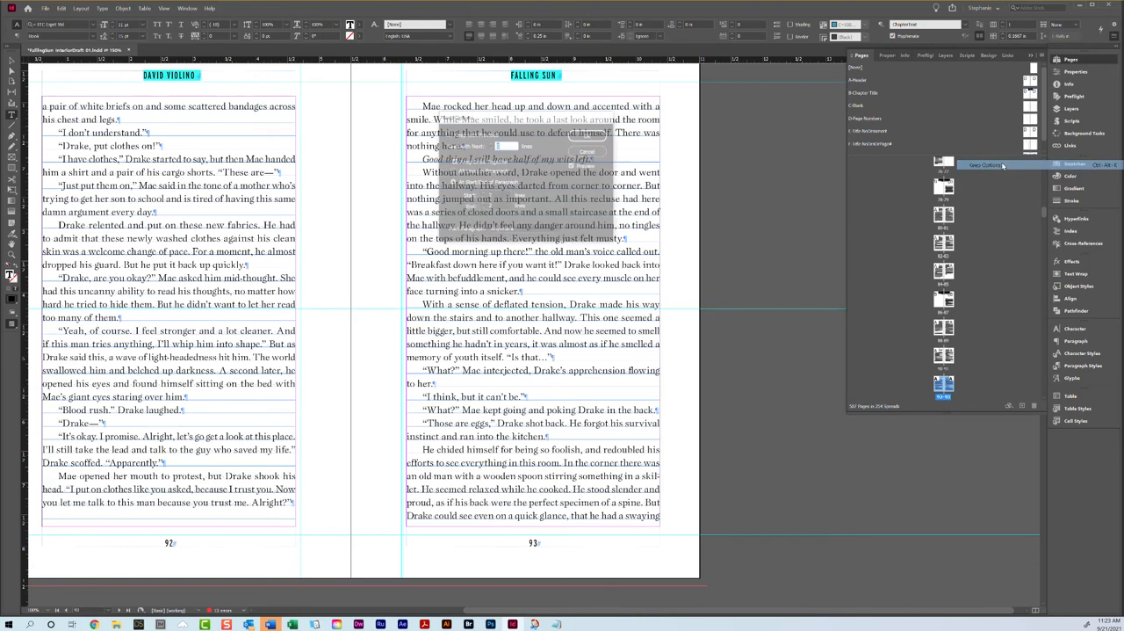
{"action": "left_click", "coordinate": [482, 198]}
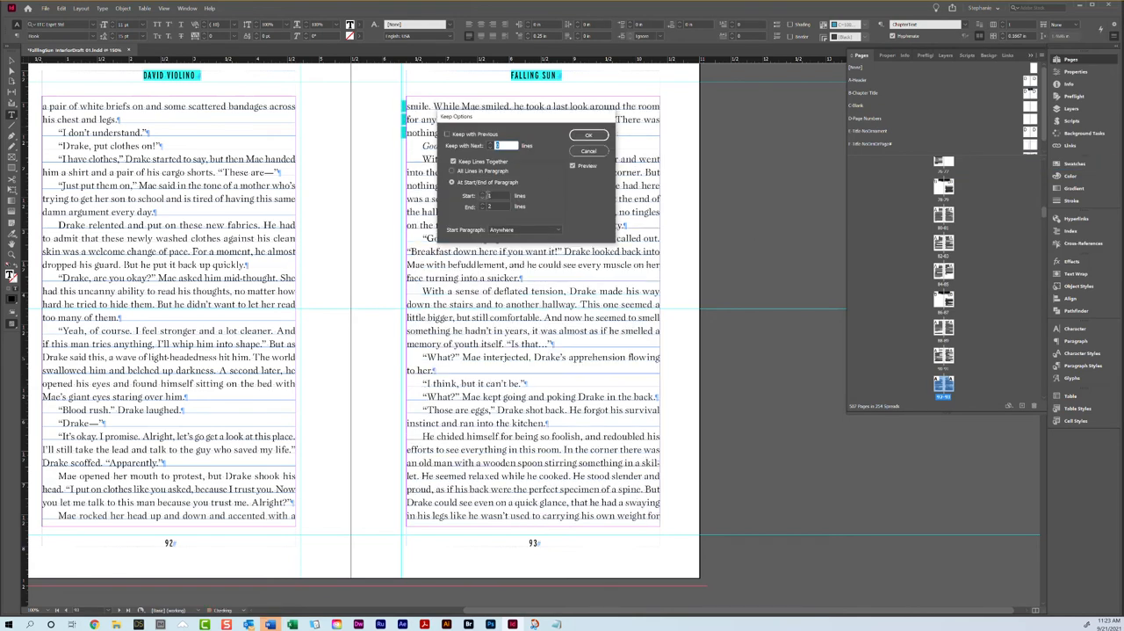
{"action": "left_click", "coordinate": [589, 136]}
Step: Check the facing-page balance from page 92 through the end of Chapter 11 on page 99
{"action": "scroll", "coordinate": [468, 299], "scroll_direction": "down", "scroll_amount": 10}
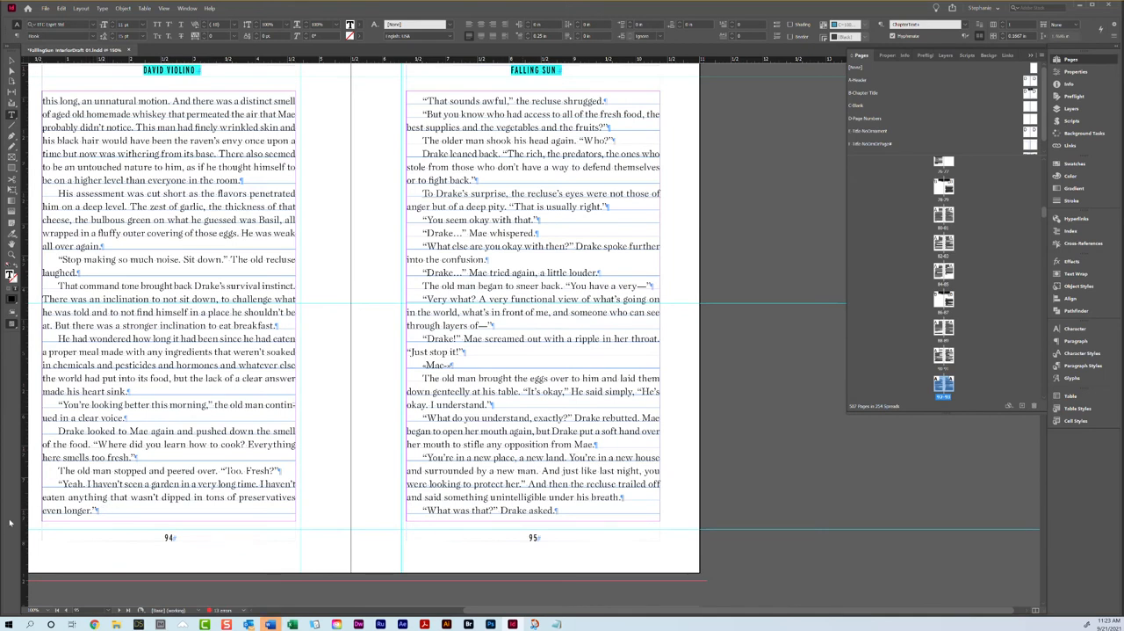
{"action": "scroll", "coordinate": [384, 241], "scroll_direction": "up", "scroll_amount": 8}
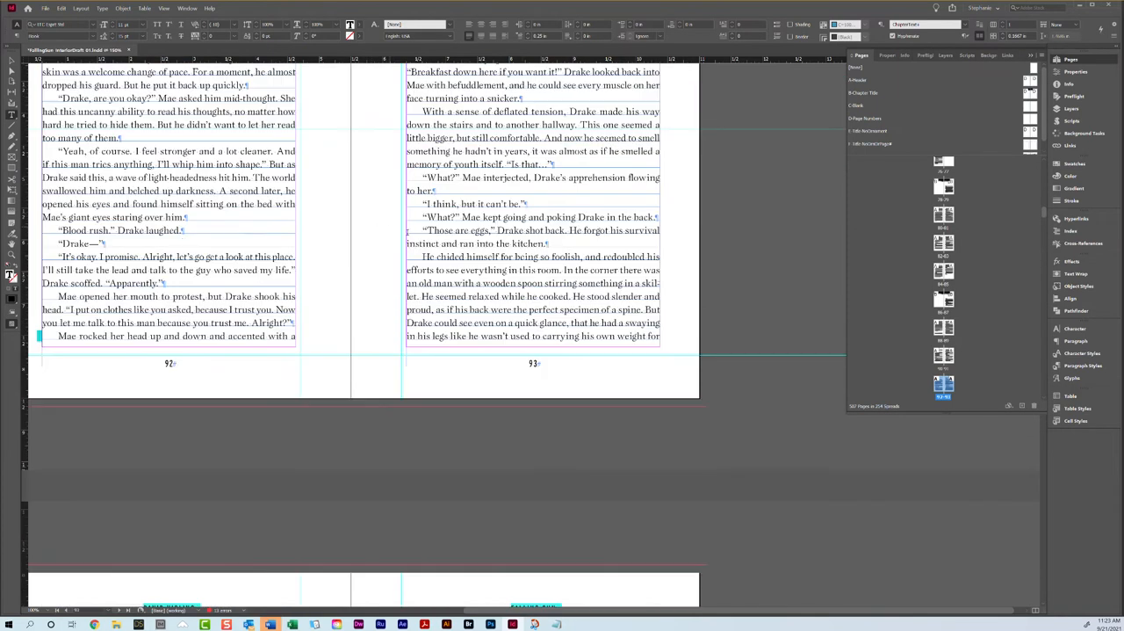
{"action": "scroll", "coordinate": [407, 233], "scroll_direction": "down", "scroll_amount": 8}
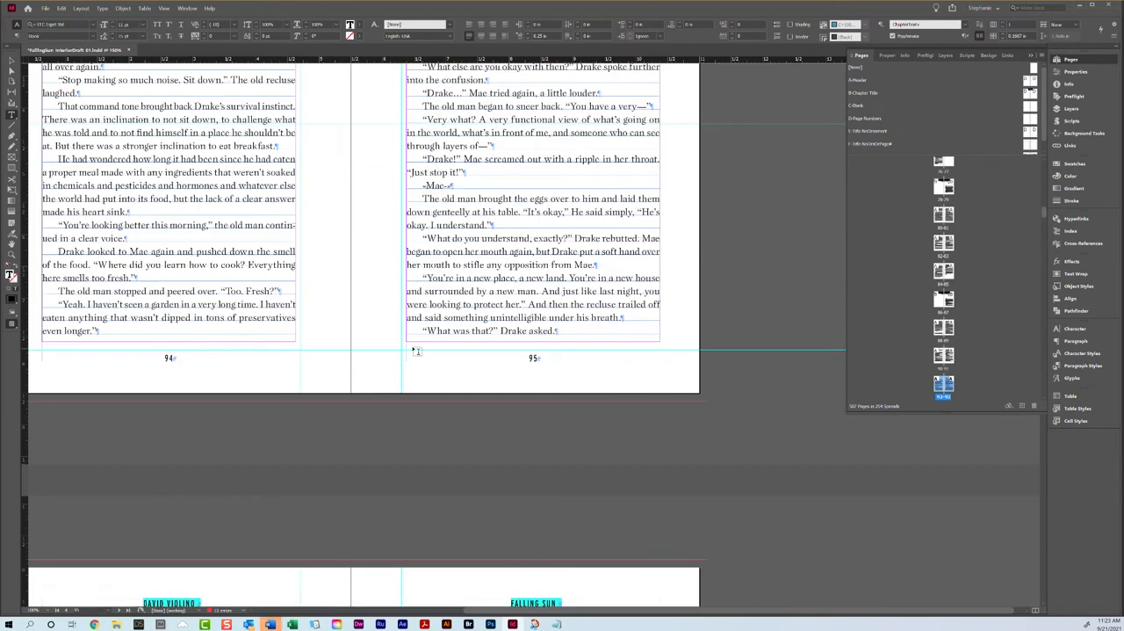
{"action": "scroll", "coordinate": [417, 351], "scroll_direction": "down", "scroll_amount": 15}
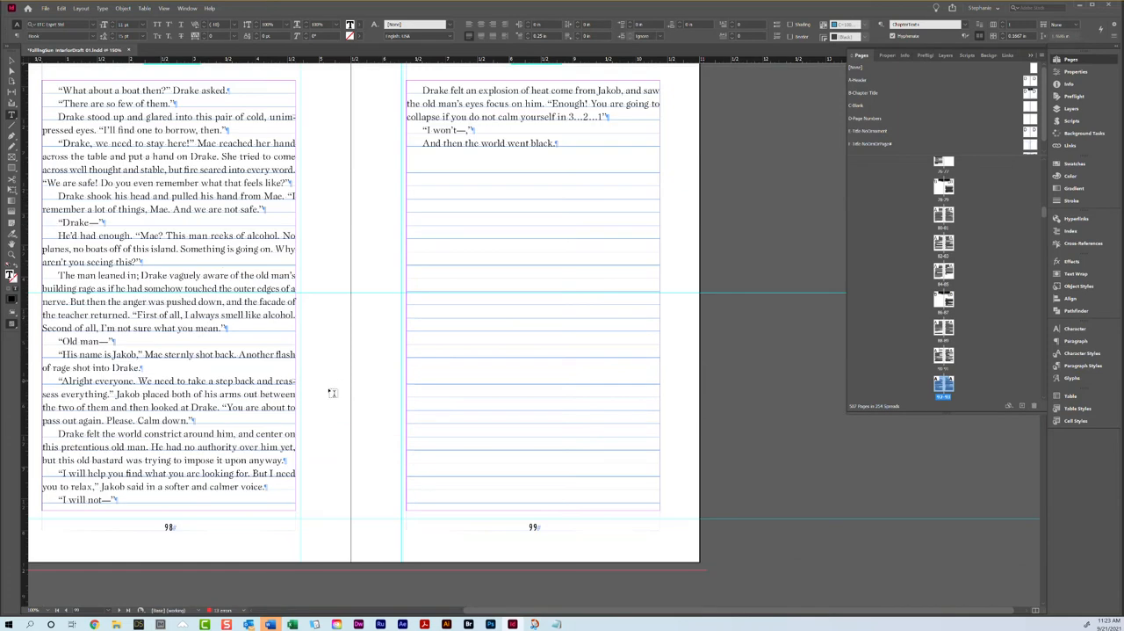
{"action": "scroll", "coordinate": [430, 253], "scroll_direction": "down", "scroll_amount": 4}
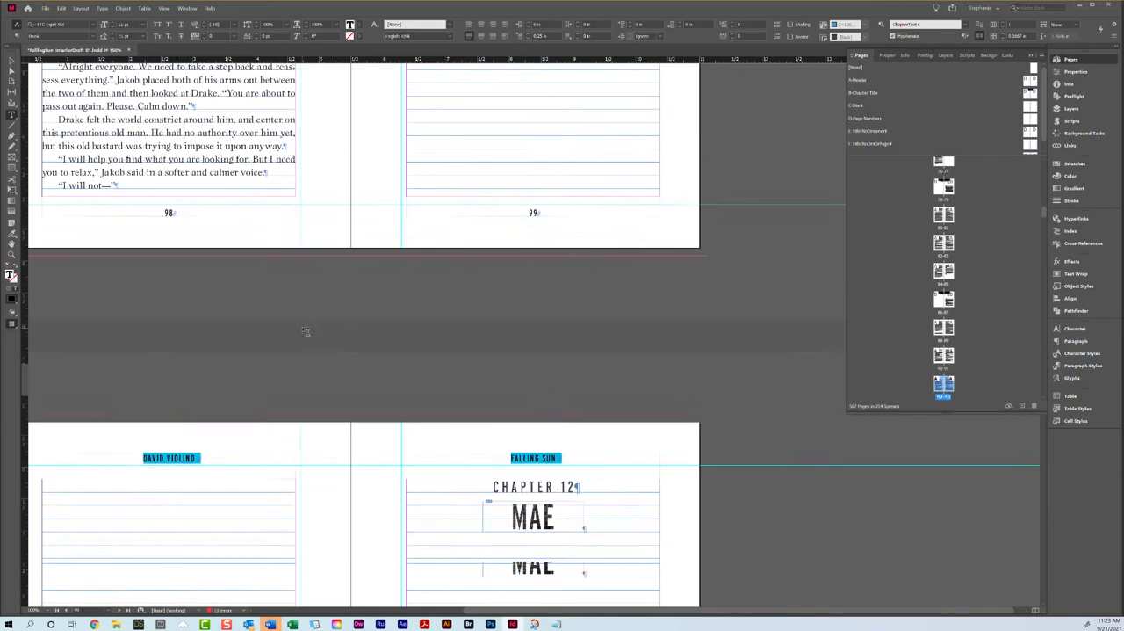
Step: Set the keep options of the "I will not—" paragraph at the end of page 98 to keep it with the next lines
{"action": "scroll", "coordinate": [204, 468], "scroll_direction": "up", "scroll_amount": 4}
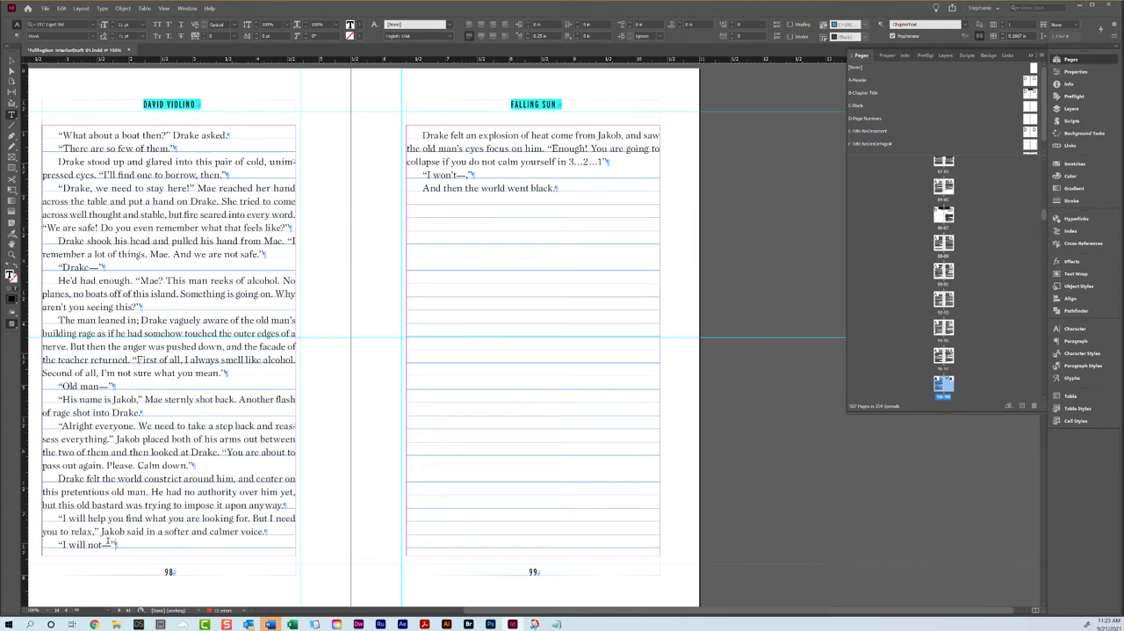
{"action": "left_click", "coordinate": [1101, 28]}
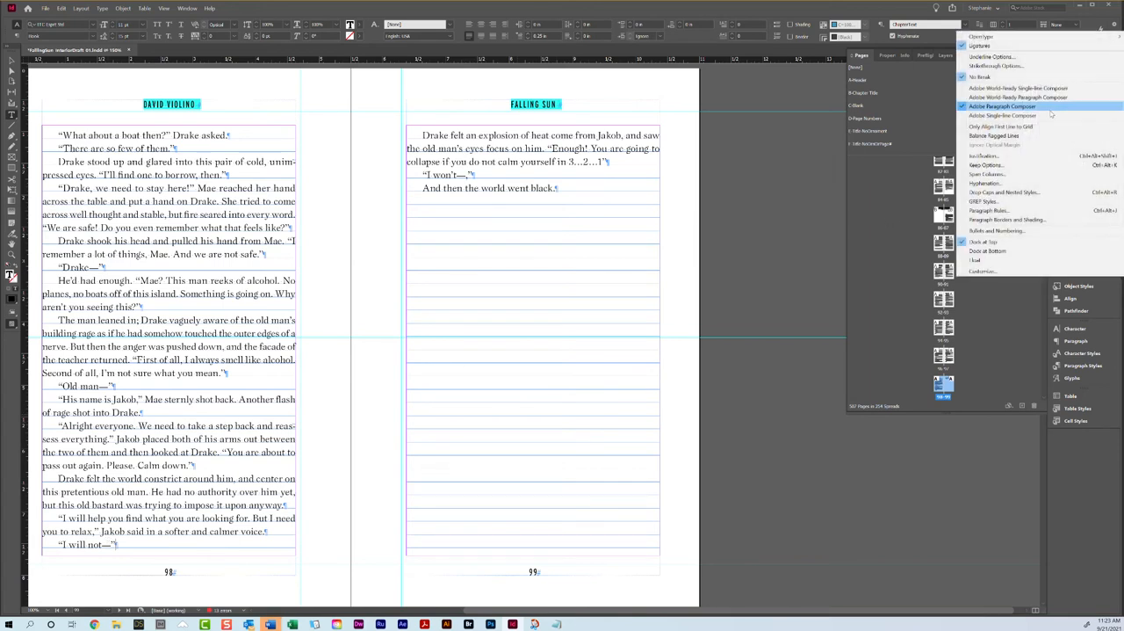
{"action": "left_click", "coordinate": [1045, 165]}
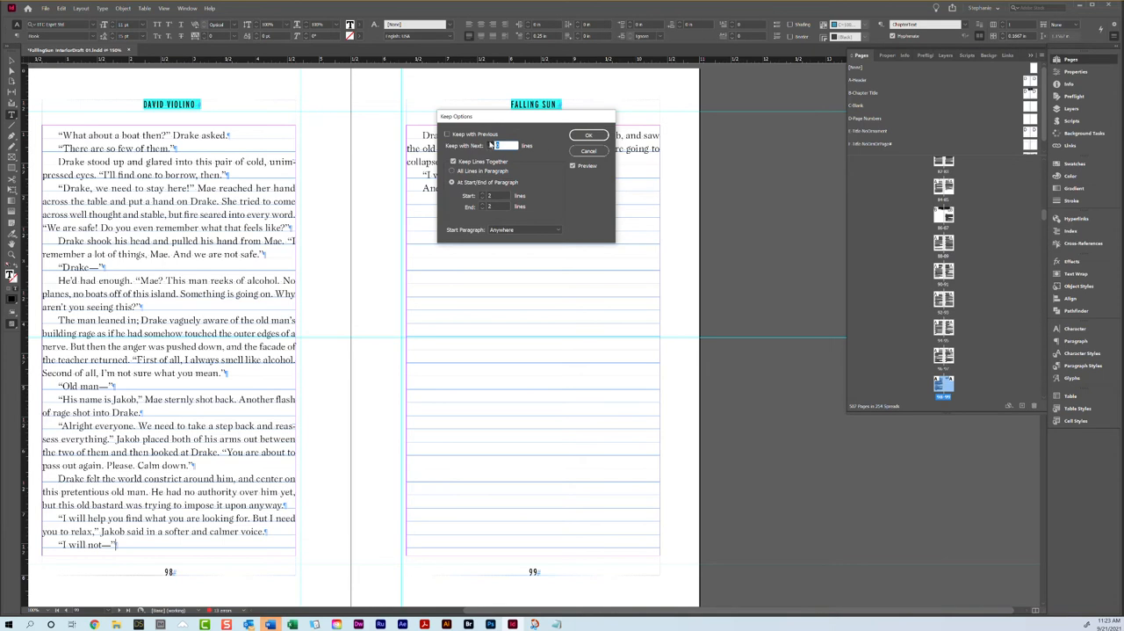
{"action": "left_click", "coordinate": [588, 134]}
Step: Apply the B-Chapter Title master to the opener spreads of Chapter 12 and Chapter 13
{"action": "scroll", "coordinate": [517, 199], "scroll_direction": "down", "scroll_amount": 4}
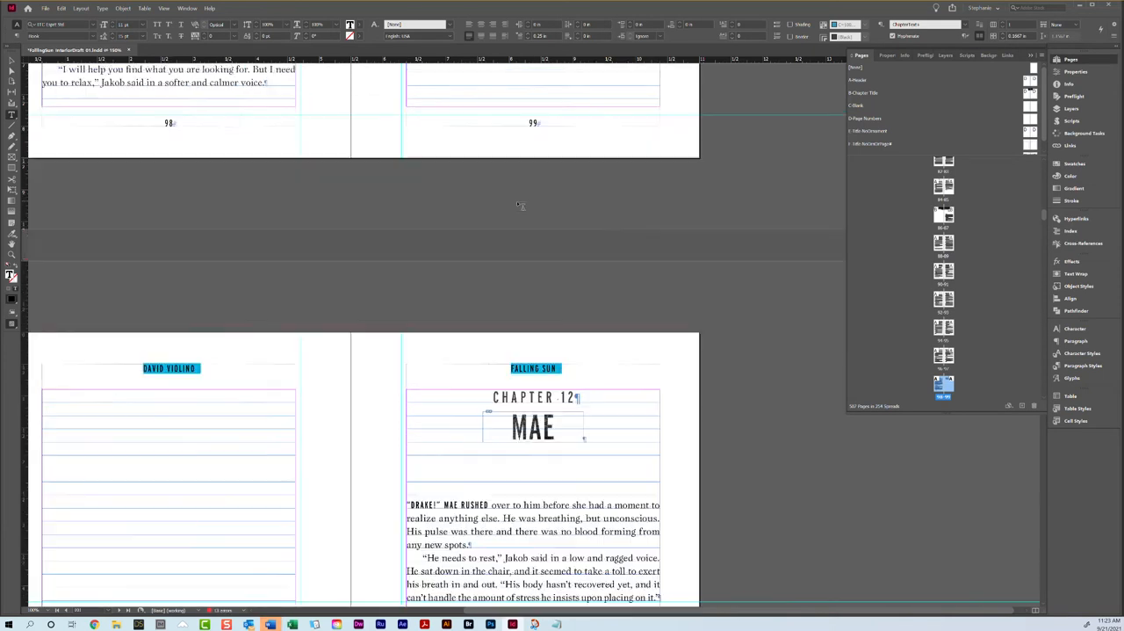
{"action": "left_click_drag", "start_coordinate": [1027, 94], "coordinate": [939, 383]}
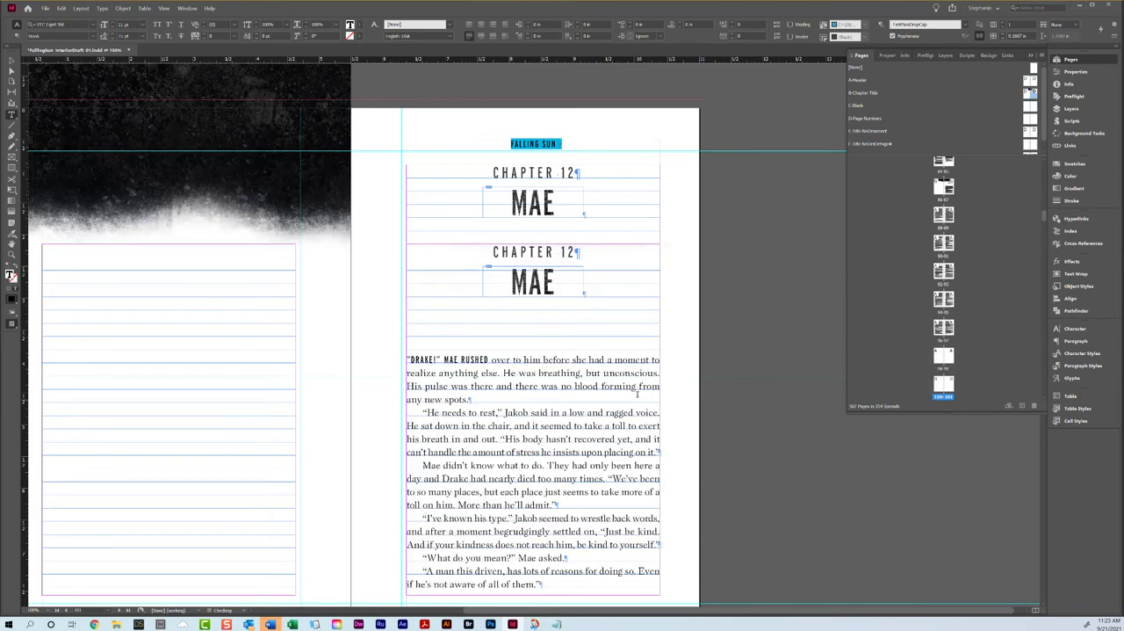
{"action": "scroll", "coordinate": [634, 399], "scroll_direction": "down", "scroll_amount": 10}
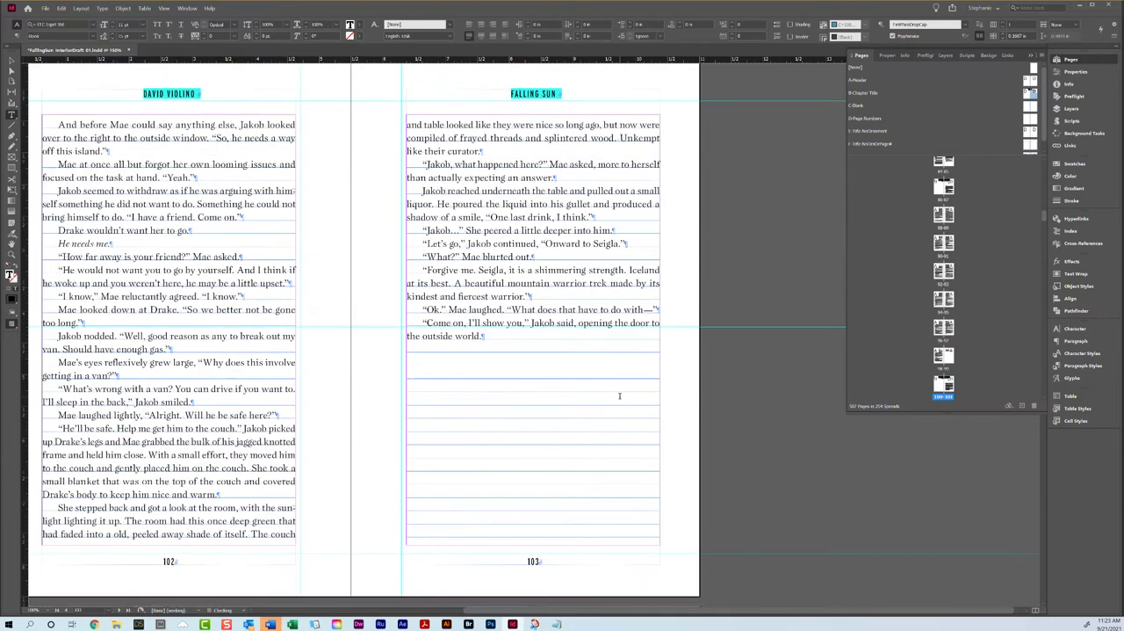
{"action": "scroll", "coordinate": [620, 396], "scroll_direction": "down", "scroll_amount": 8}
{"action": "left_click", "coordinate": [620, 396]}
{"action": "left_click_drag", "start_coordinate": [1027, 94], "coordinate": [939, 385]}
{"action": "left_click_drag", "start_coordinate": [1032, 93], "coordinate": [949, 383]}
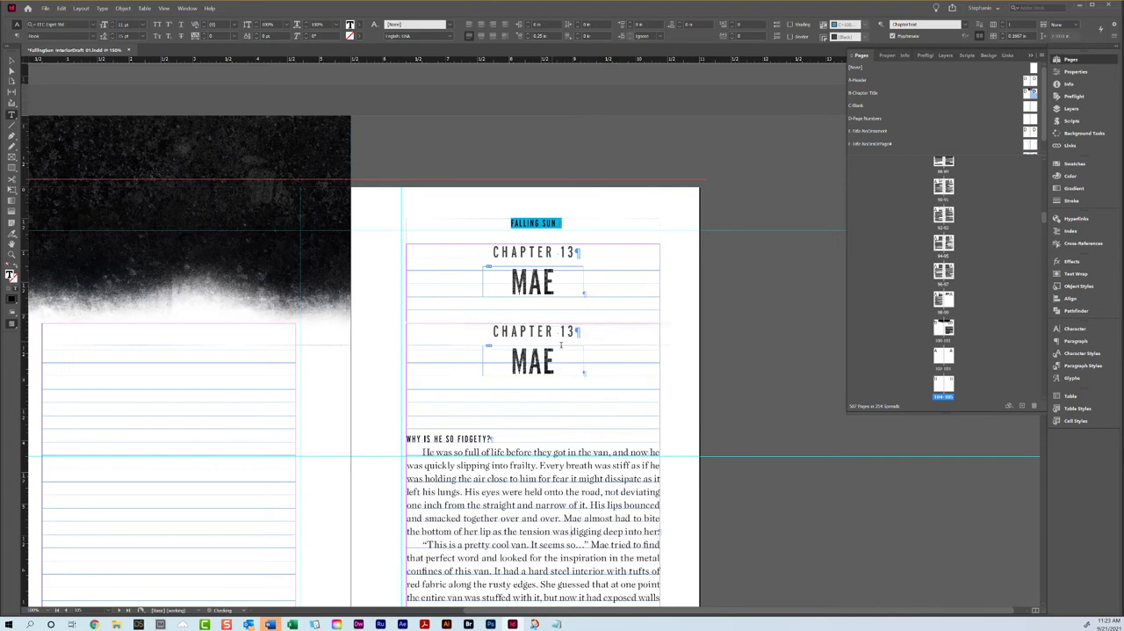
Step: Set the tracking of the "Wow." paragraph on page 108 to -15
{"action": "scroll", "coordinate": [553, 351], "scroll_direction": "down", "scroll_amount": 10}
{"action": "scroll", "coordinate": [558, 391], "scroll_direction": "down", "scroll_amount": 10}
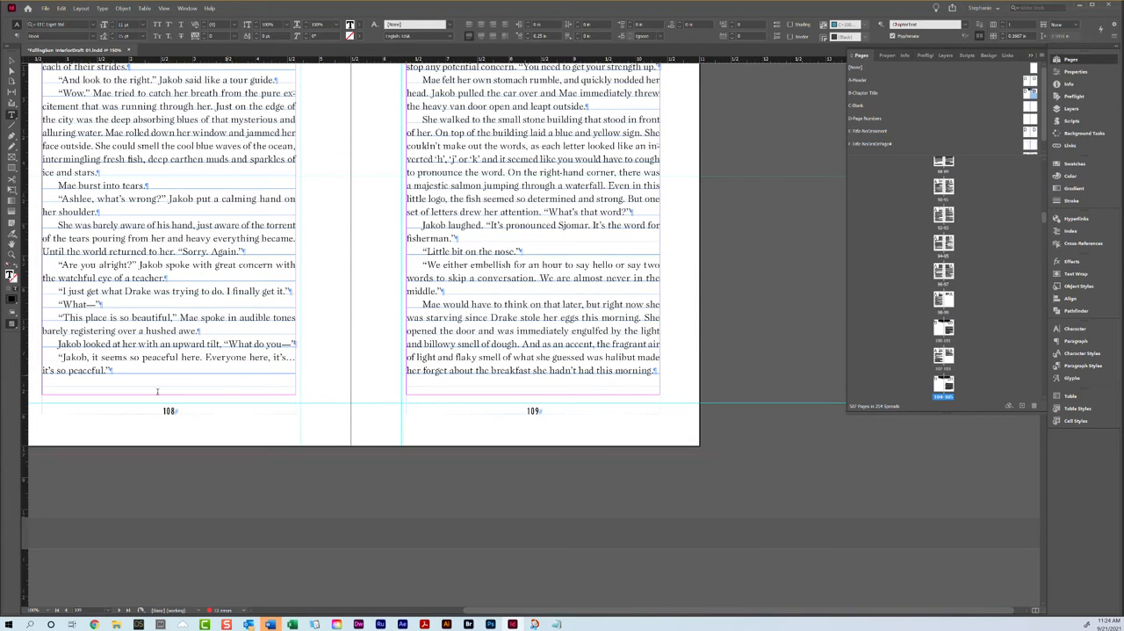
{"action": "scroll", "coordinate": [369, 387], "scroll_direction": "up", "scroll_amount": 3}
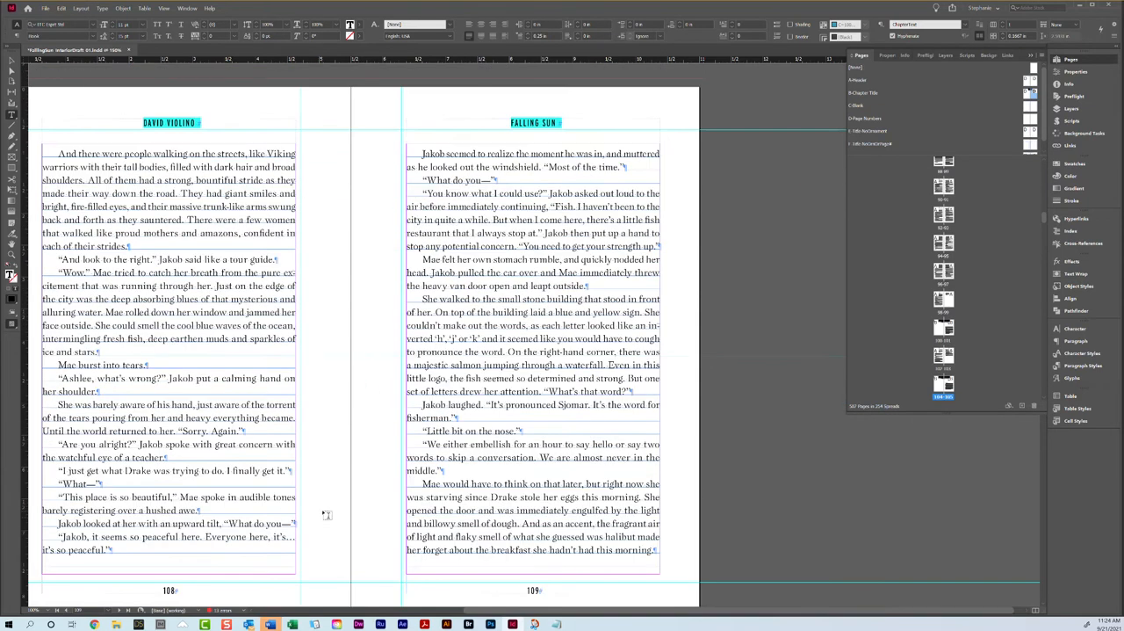
{"action": "left_click", "coordinate": [93, 346]}
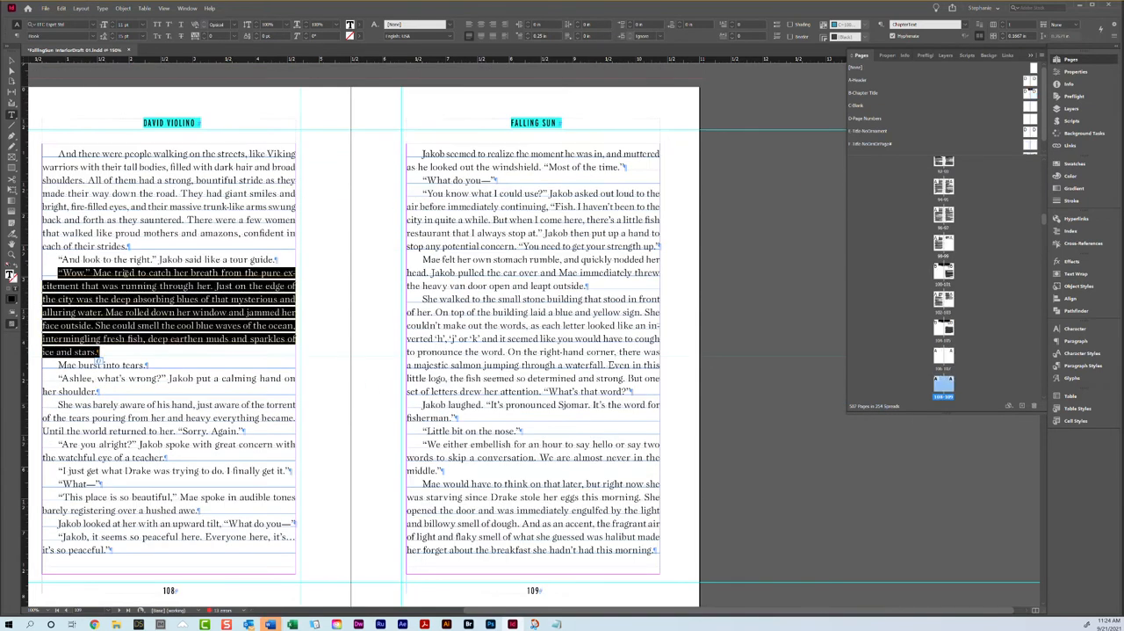
{"action": "left_click", "coordinate": [206, 38]}
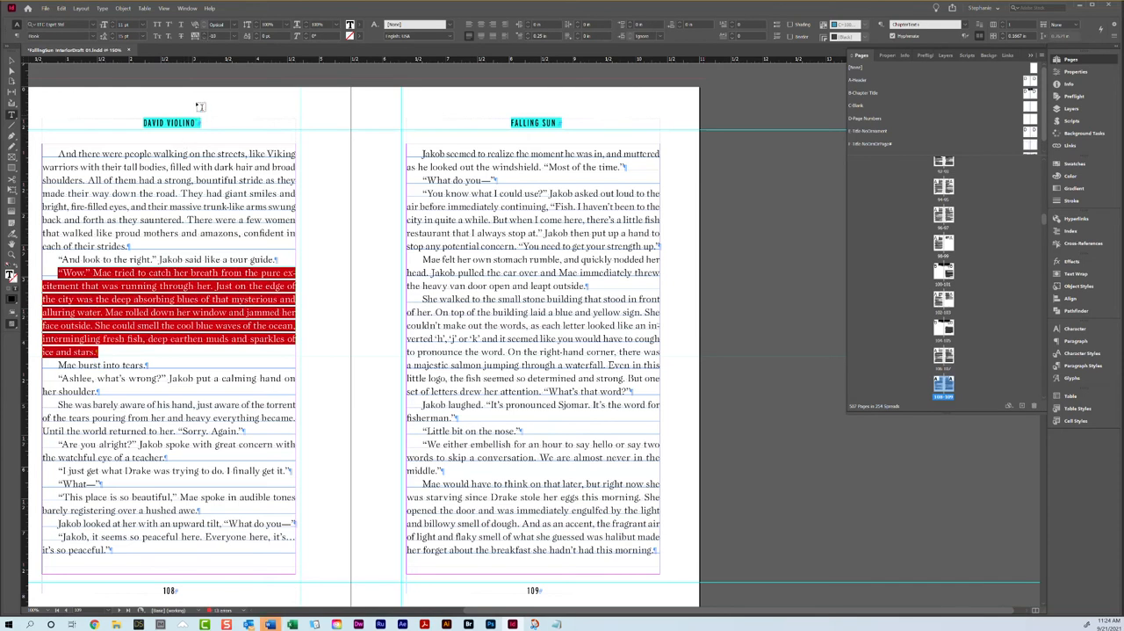
{"action": "left_click", "coordinate": [204, 39]}
{"action": "left_click", "coordinate": [183, 36]}
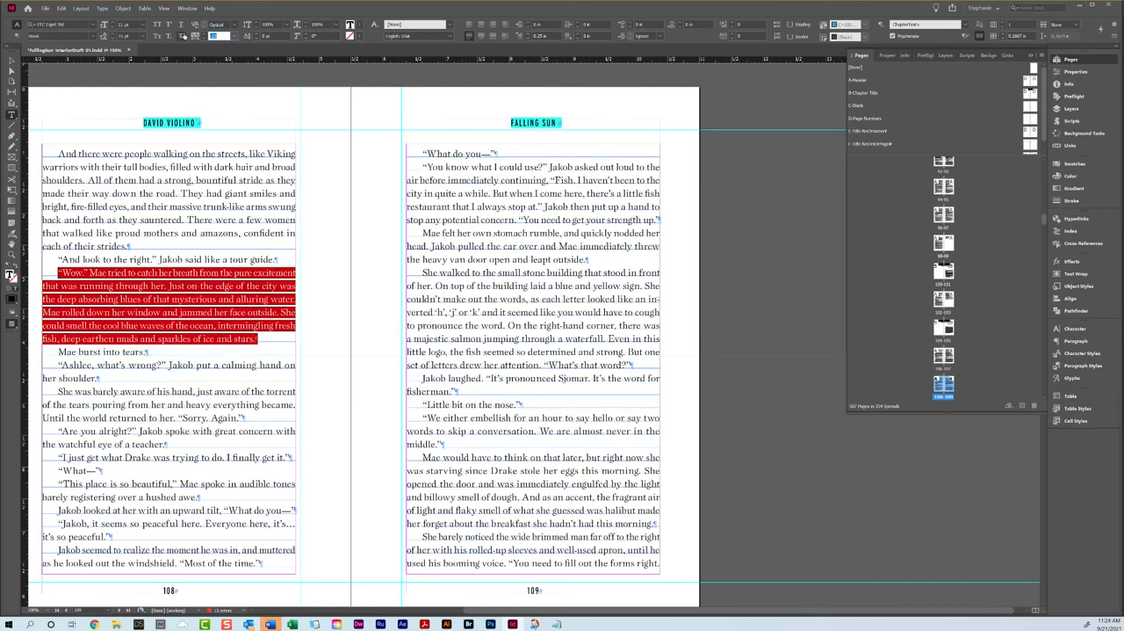
{"action": "type", "text": "-15"}
{"action": "key", "text": "Return"}
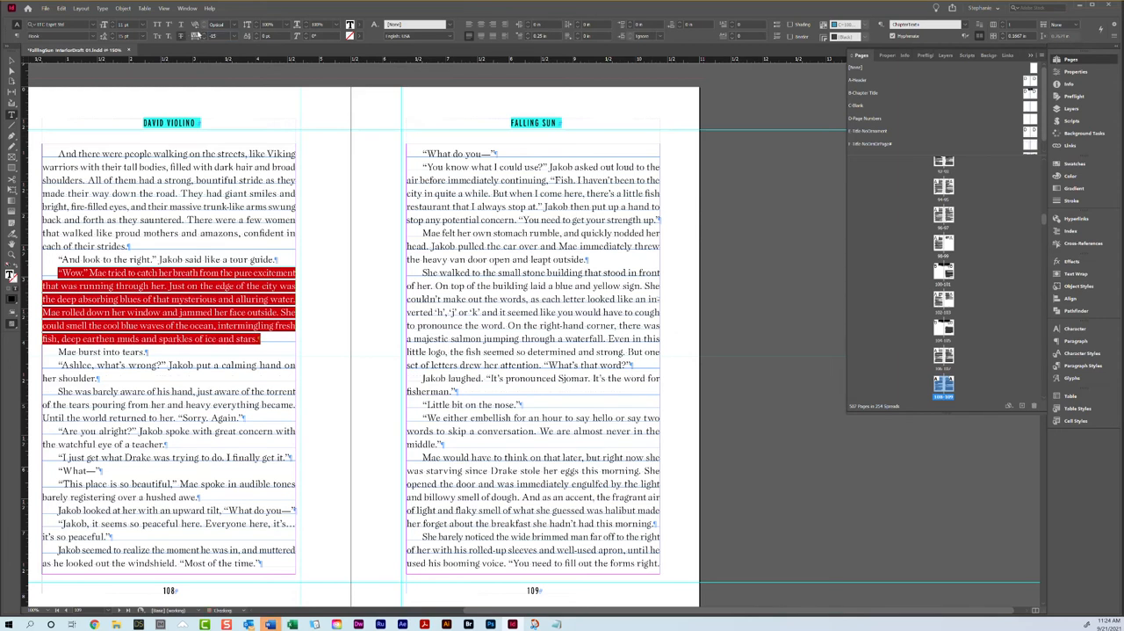
Step: Change "unique toughness" at the end of page 113 to the Italic character style
{"action": "scroll", "coordinate": [546, 311], "scroll_direction": "down", "scroll_amount": 10}
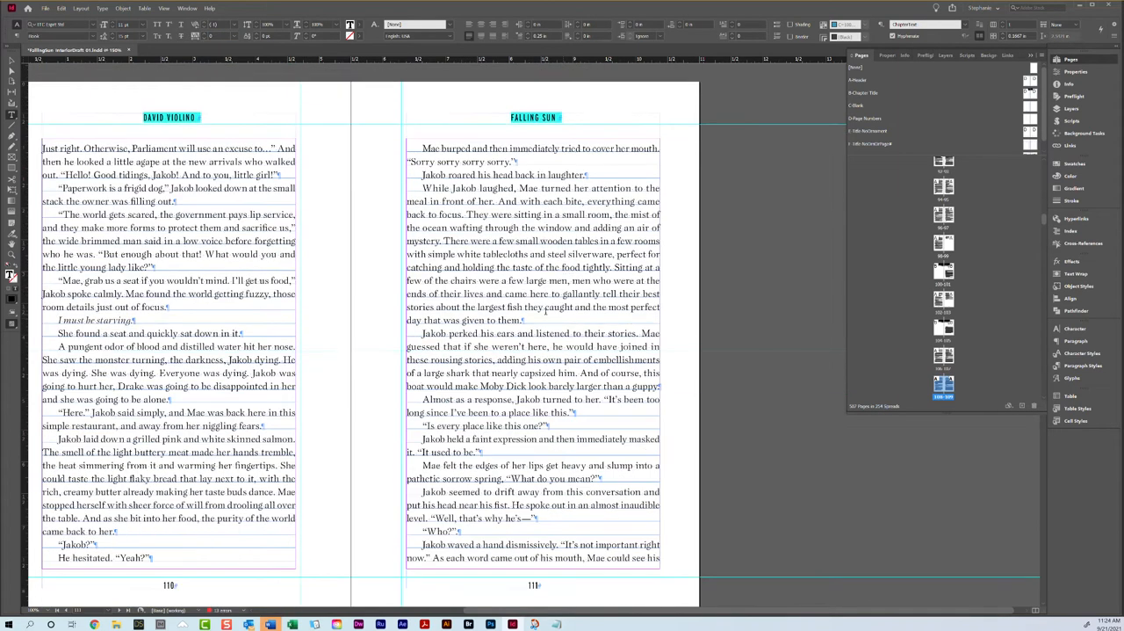
{"action": "scroll", "coordinate": [290, 471], "scroll_direction": "down", "scroll_amount": 10}
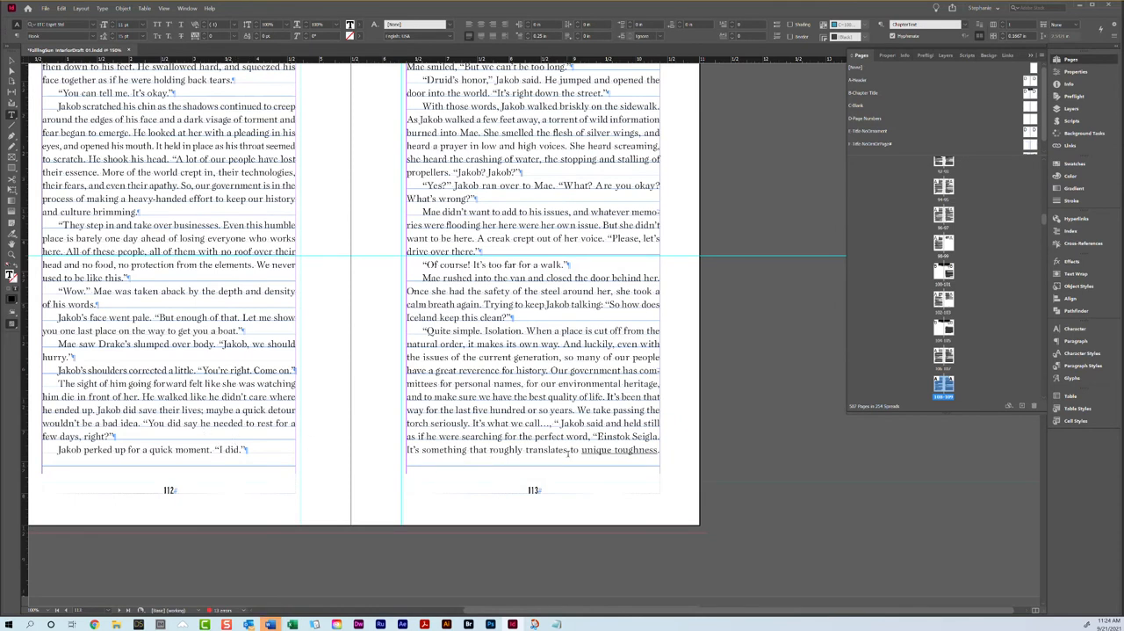
{"action": "left_click_drag", "start_coordinate": [657, 448], "coordinate": [581, 449]}
{"action": "left_click", "coordinate": [1093, 353]}
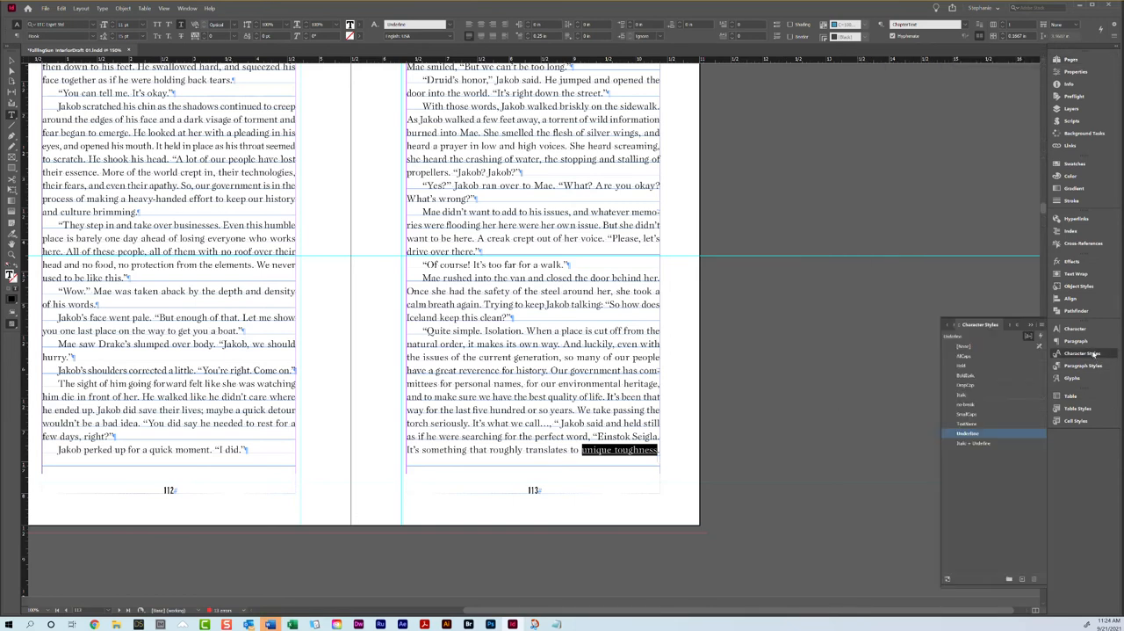
{"action": "left_click", "coordinate": [974, 397]}
{"action": "left_click", "coordinate": [582, 268]}
Step: Try tightening the tracking of the "Jakob scratched his chin" paragraph on page 112, and undo the change
{"action": "scroll", "coordinate": [582, 268], "scroll_direction": "up", "scroll_amount": 2}
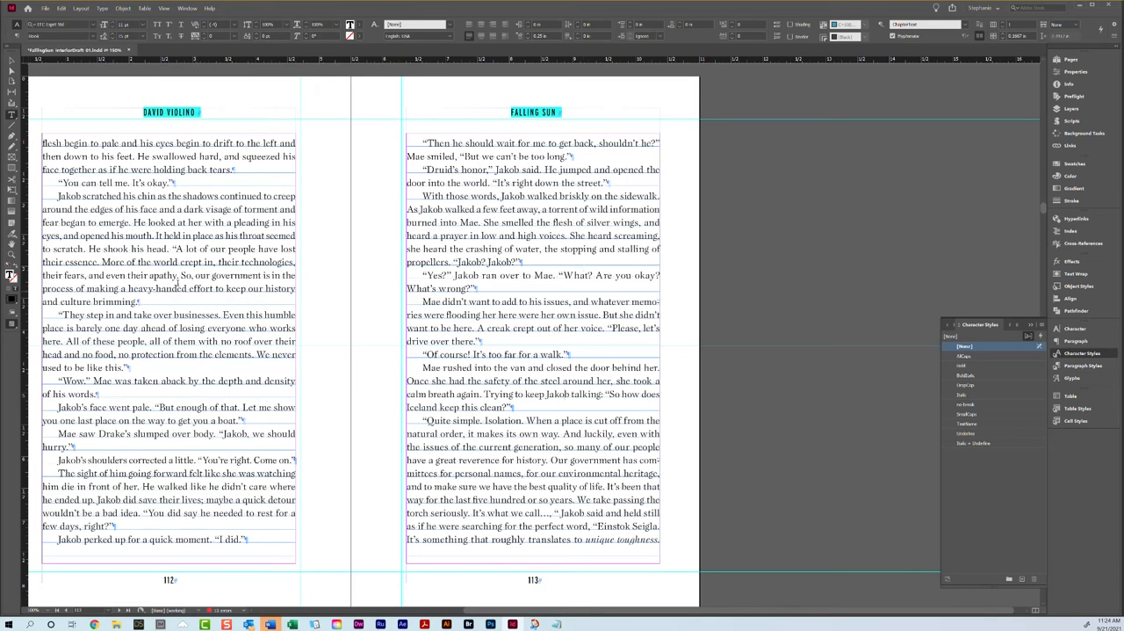
{"action": "triple_click", "coordinate": [159, 262]}
{"action": "left_click", "coordinate": [159, 262]}
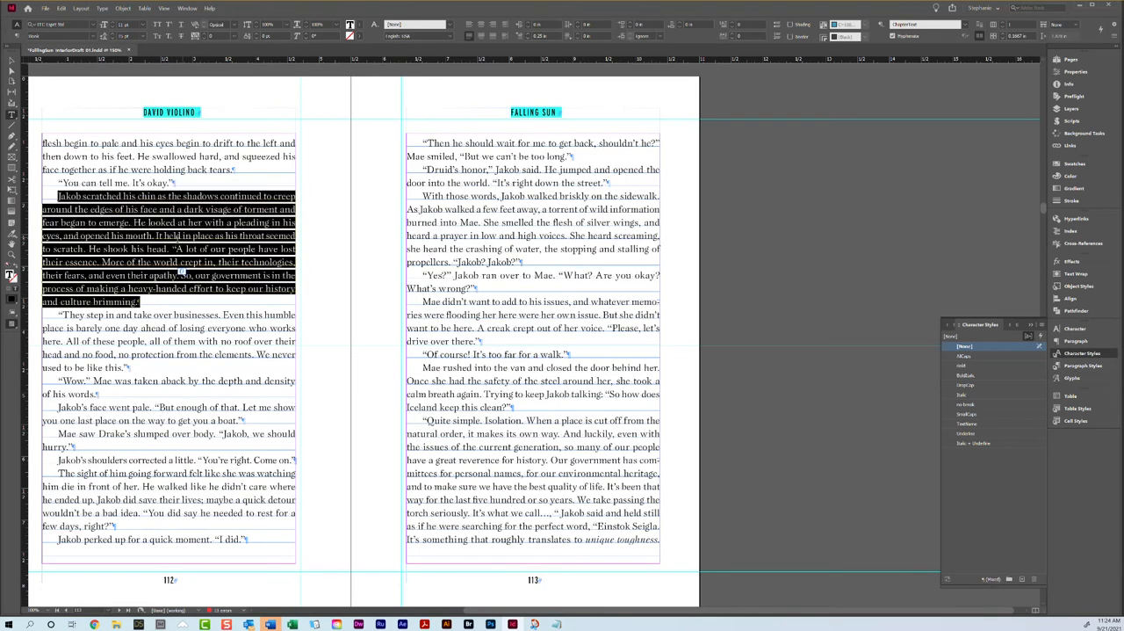
{"action": "left_click", "coordinate": [206, 41]}
{"action": "key", "text": "ctrl+z"}
Step: Tighten the tracking of the "Yeah, relaxing—" paragraph on page 115
{"action": "scroll", "coordinate": [393, 495], "scroll_direction": "down", "scroll_amount": 10}
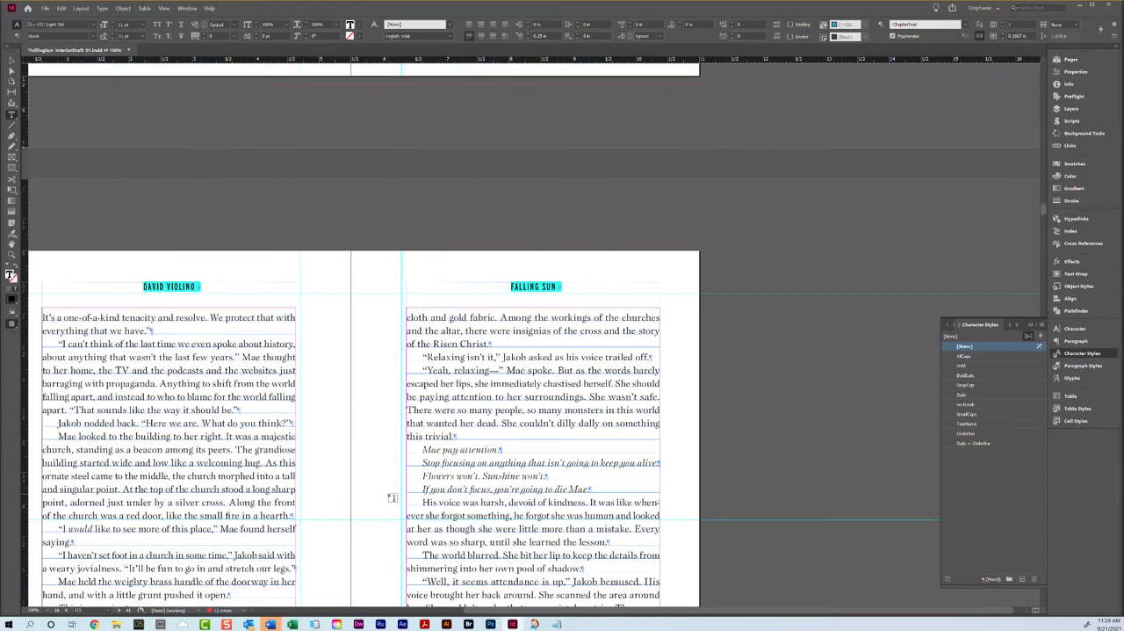
{"action": "scroll", "coordinate": [410, 427], "scroll_direction": "up", "scroll_amount": 1}
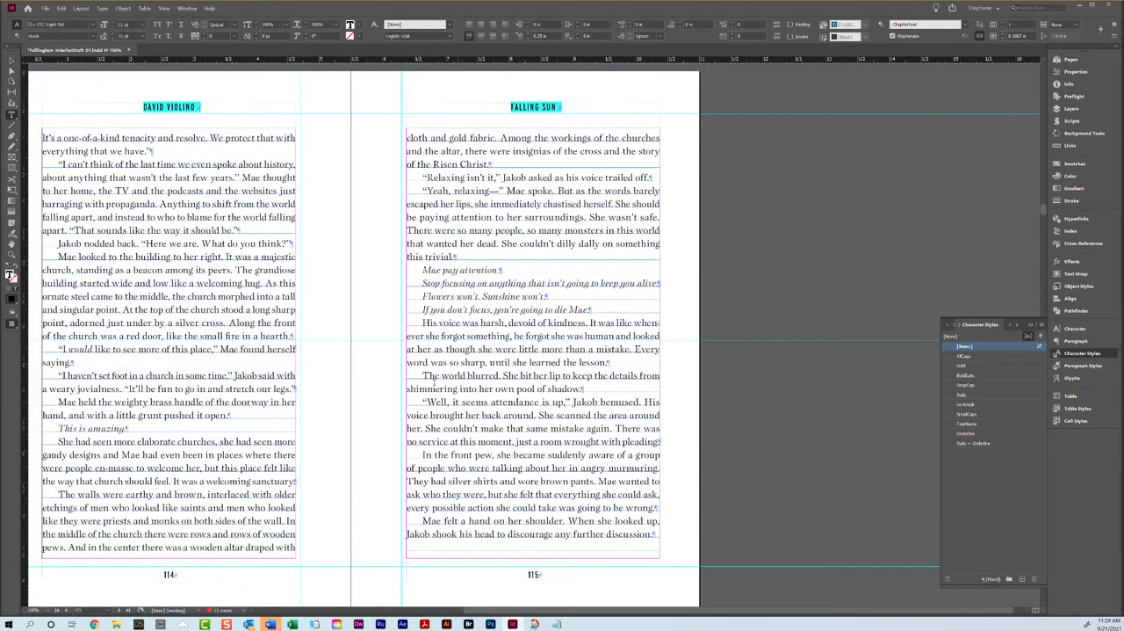
{"action": "triple_click", "coordinate": [445, 226]}
{"action": "left_click", "coordinate": [205, 38]}
Step: Apply the B-Chapter Title master to the Chapter 14 opener spread, pages 118 and 119
{"action": "scroll", "coordinate": [489, 231], "scroll_direction": "down", "scroll_amount": 10}
{"action": "scroll", "coordinate": [392, 300], "scroll_direction": "down", "scroll_amount": 10}
{"action": "left_click", "coordinate": [1071, 59]}
{"action": "right_click", "coordinate": [943, 386]}
{"action": "left_click", "coordinate": [966, 419]}
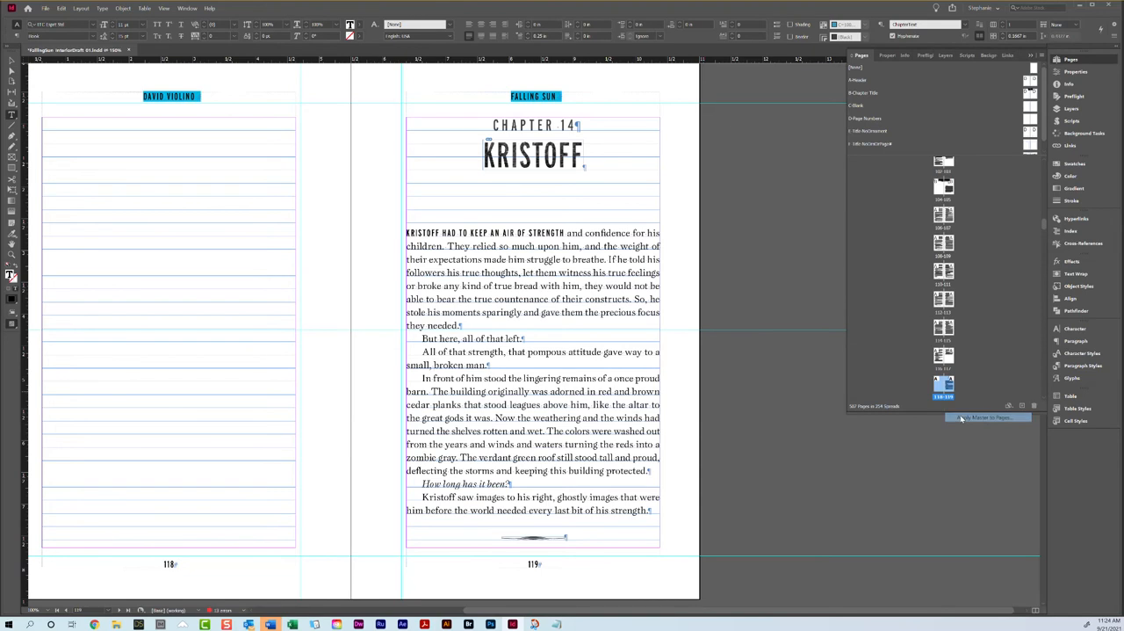
{"action": "left_click", "coordinate": [567, 304]}
{"action": "left_click", "coordinate": [550, 331]}
{"action": "left_click", "coordinate": [618, 304]}
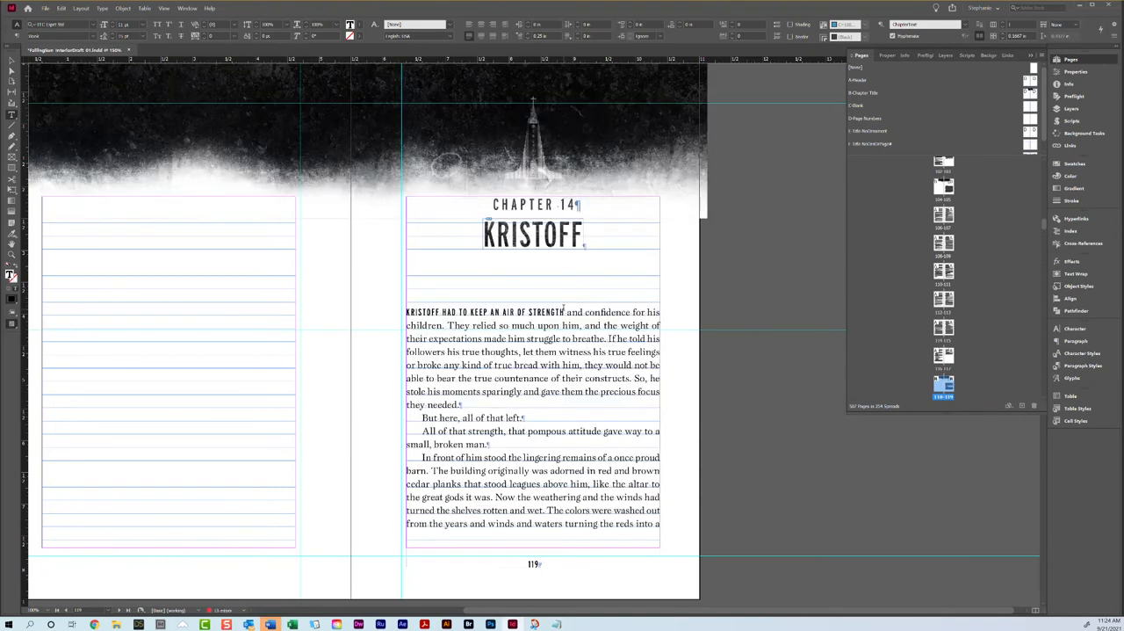
Step: Remove the AllCaps character style from "keep an air of strength" in the opening line of Chapter 14, using [None]
{"action": "left_click_drag", "start_coordinate": [565, 312], "coordinate": [469, 312]}
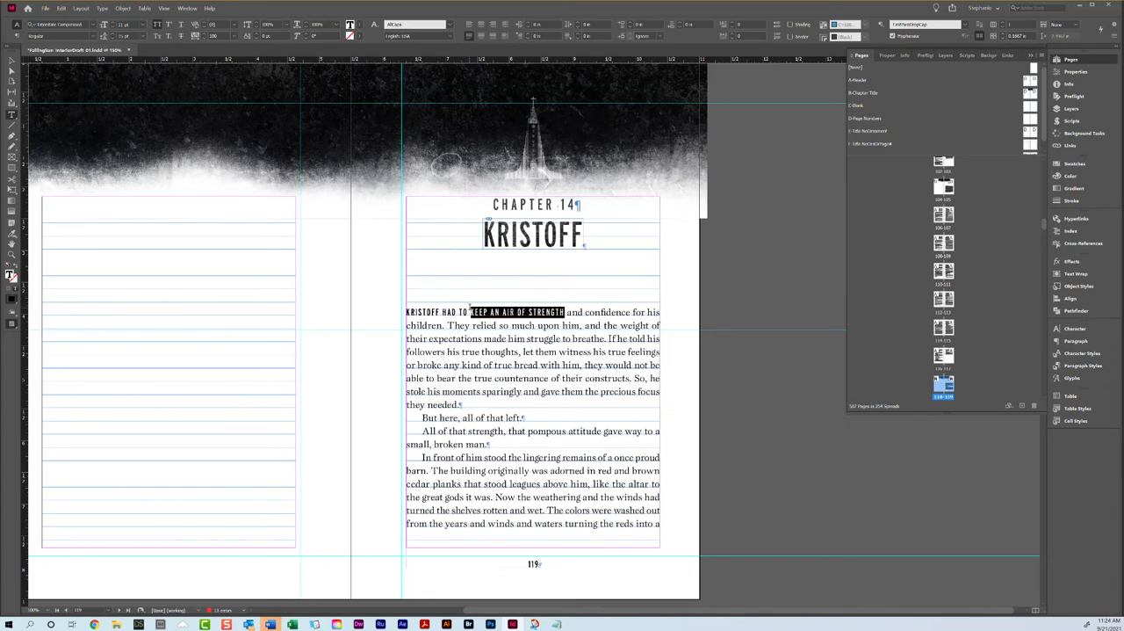
{"action": "left_click", "coordinate": [1083, 355]}
{"action": "left_click", "coordinate": [974, 347]}
{"action": "left_click", "coordinate": [583, 383]}
Step: Try tightening the tracking of the "Kristoff remembered his father's teachings" paragraph on page 123, and undo the change
{"action": "scroll", "coordinate": [556, 351], "scroll_direction": "down", "scroll_amount": 10}
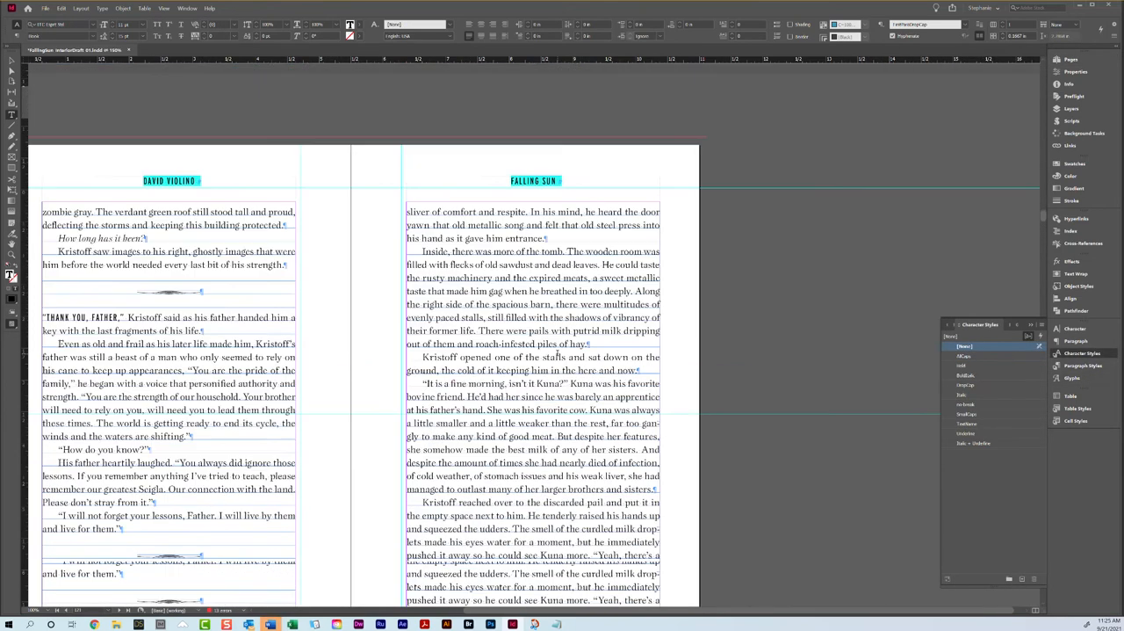
{"action": "scroll", "coordinate": [563, 352], "scroll_direction": "down", "scroll_amount": 3}
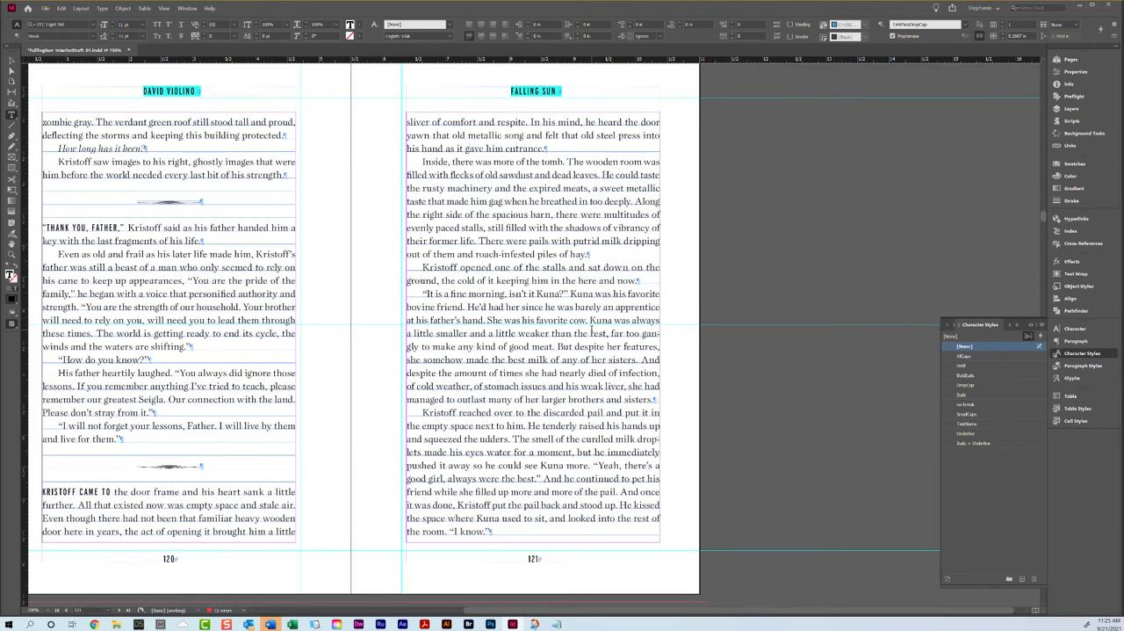
{"action": "scroll", "coordinate": [592, 332], "scroll_direction": "down", "scroll_amount": 10}
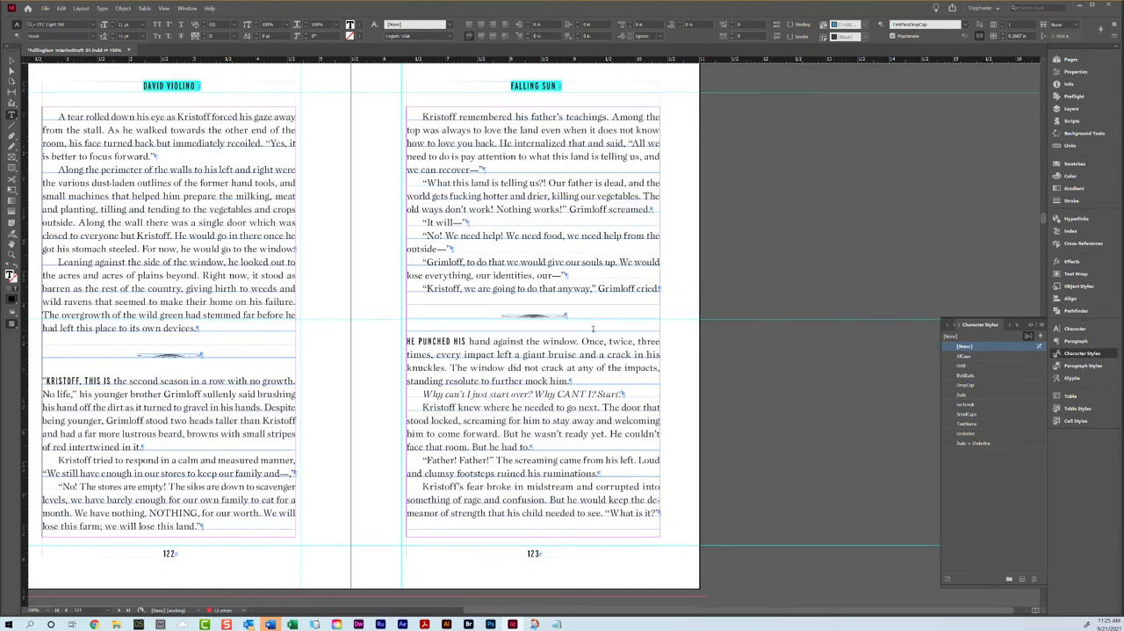
{"action": "triple_click", "coordinate": [485, 140]}
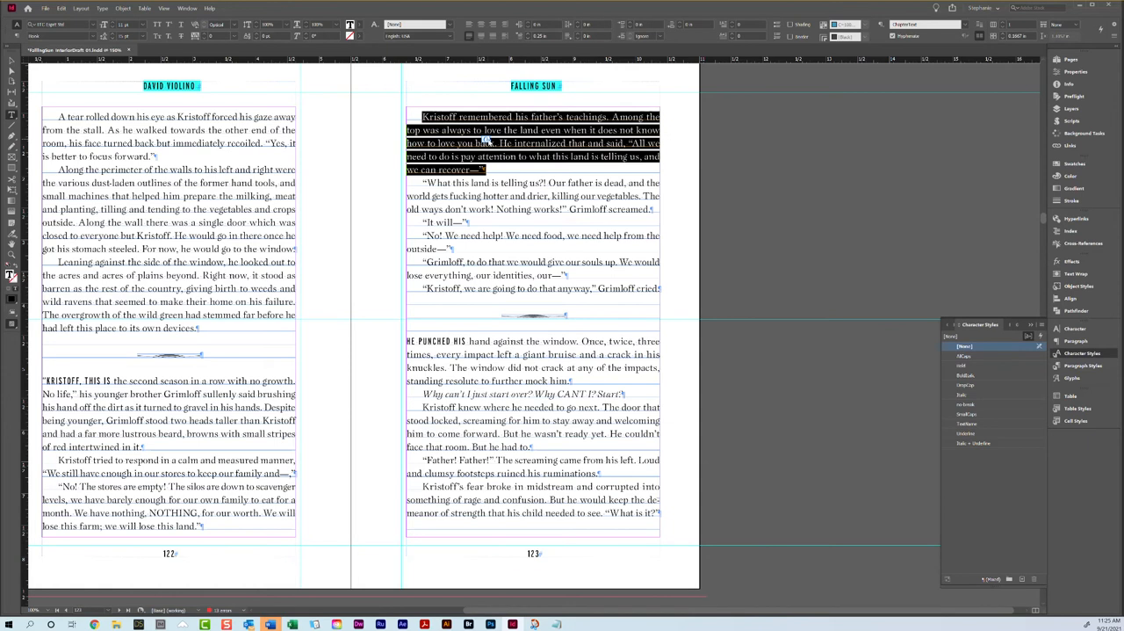
{"action": "left_click", "coordinate": [204, 38]}
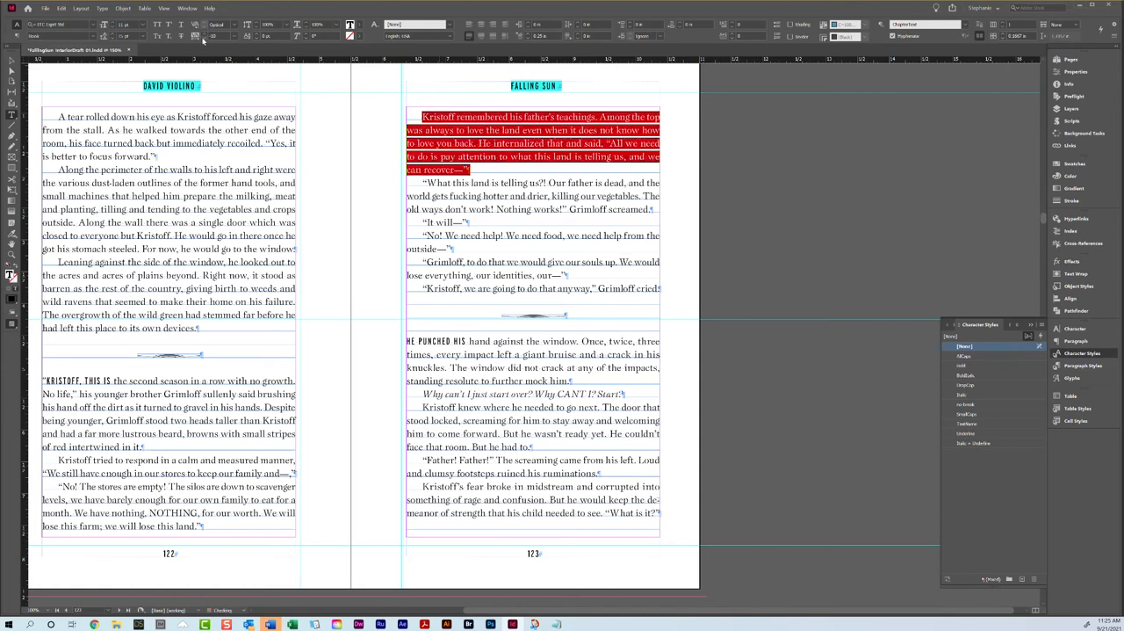
{"action": "scroll", "coordinate": [219, 58], "scroll_direction": "down", "scroll_amount": 5}
{"action": "scroll", "coordinate": [231, 44], "scroll_direction": "up", "scroll_amount": 4}
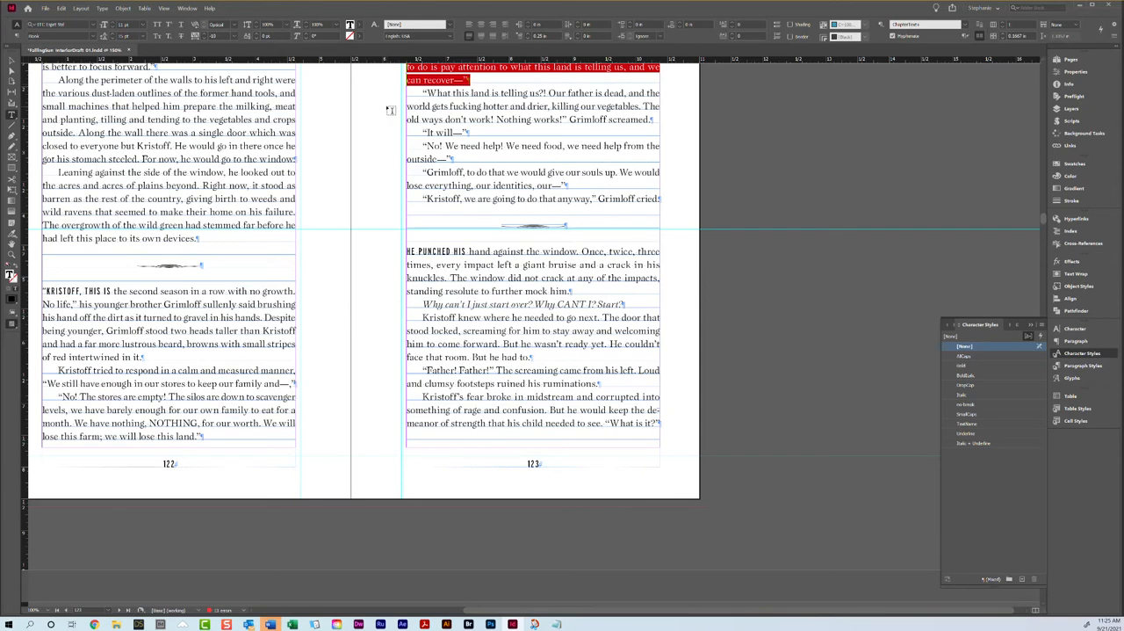
{"action": "key", "text": "ctrl+z"}
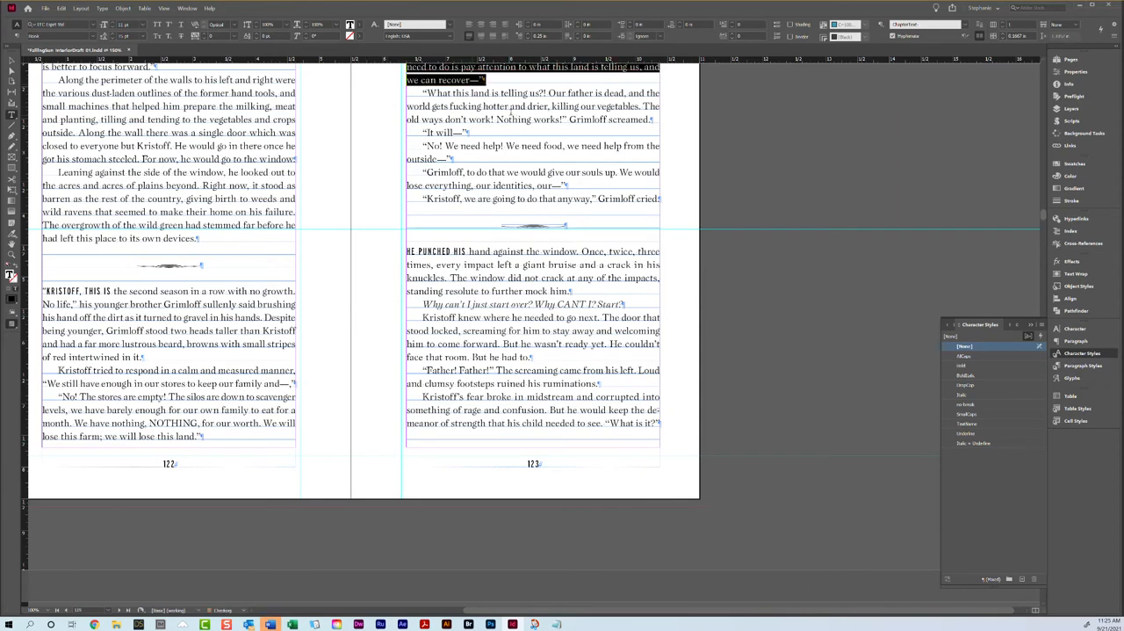
{"action": "key", "text": "ctrl+z"}
{"action": "left_click", "coordinate": [61, 8]}
{"action": "left_click", "coordinate": [83, 16]}
Step: Try loosening the tracking of the "Along the perimeter of the walls" paragraph on page 122 to 10
{"action": "scroll", "coordinate": [394, 156], "scroll_direction": "down", "scroll_amount": 15}
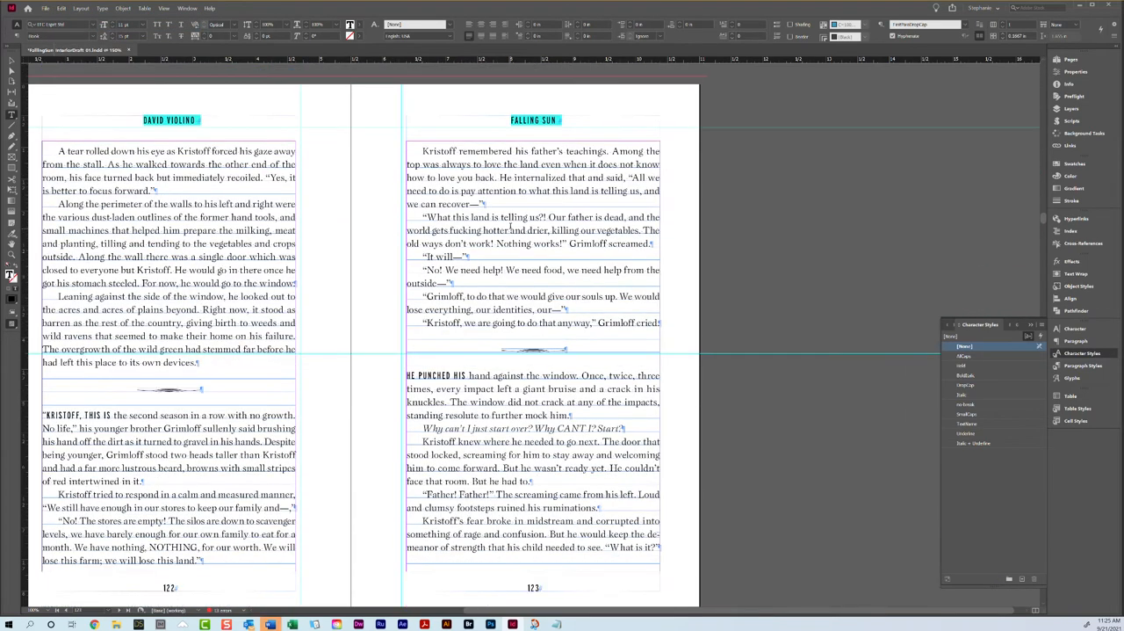
{"action": "scroll", "coordinate": [495, 220], "scroll_direction": "down", "scroll_amount": 1}
{"action": "triple_click", "coordinate": [492, 199]}
{"action": "left_click", "coordinate": [492, 200]}
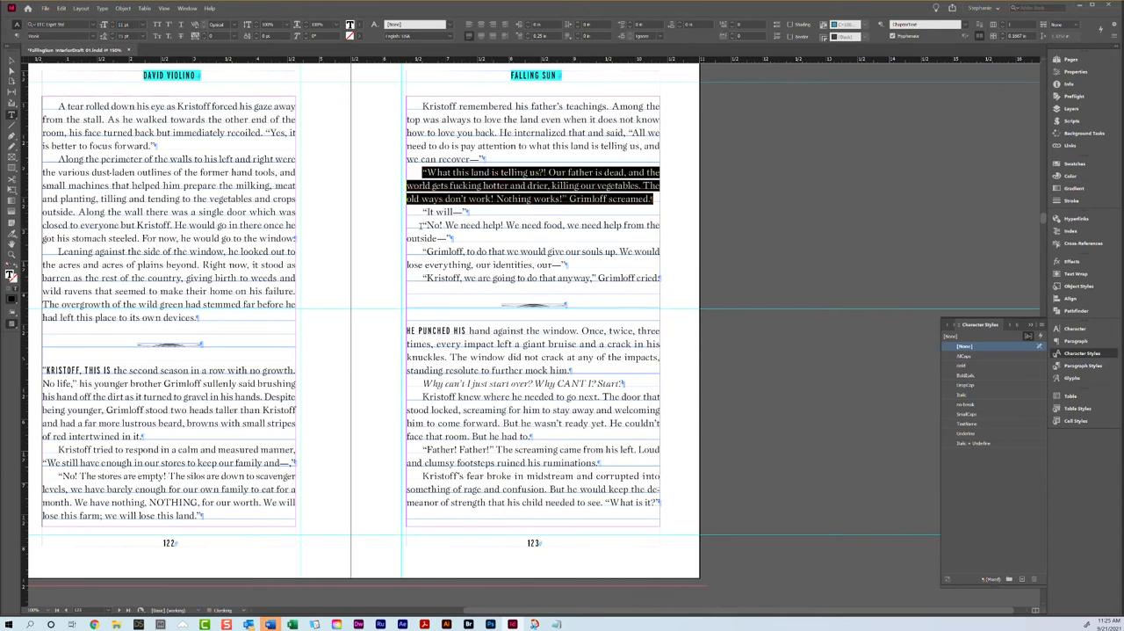
{"action": "scroll", "coordinate": [426, 250], "scroll_direction": "down", "scroll_amount": 5}
{"action": "scroll", "coordinate": [425, 248], "scroll_direction": "down", "scroll_amount": 2}
{"action": "scroll", "coordinate": [457, 359], "scroll_direction": "up", "scroll_amount": 5}
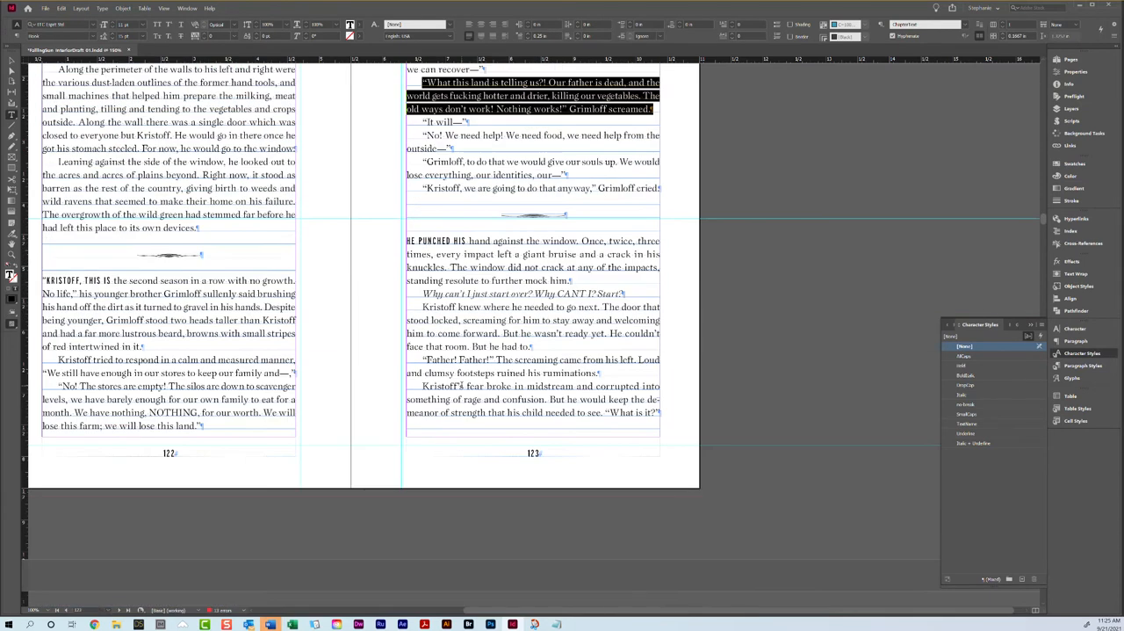
{"action": "triple_click", "coordinate": [460, 386]}
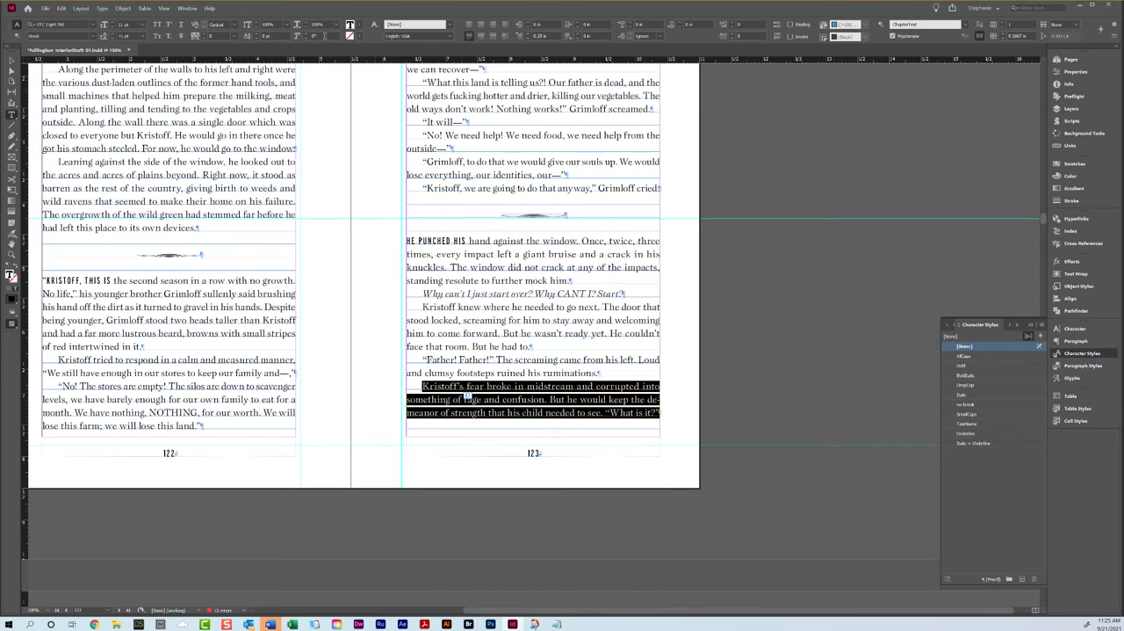
{"action": "scroll", "coordinate": [287, 111], "scroll_direction": "up", "scroll_amount": 2}
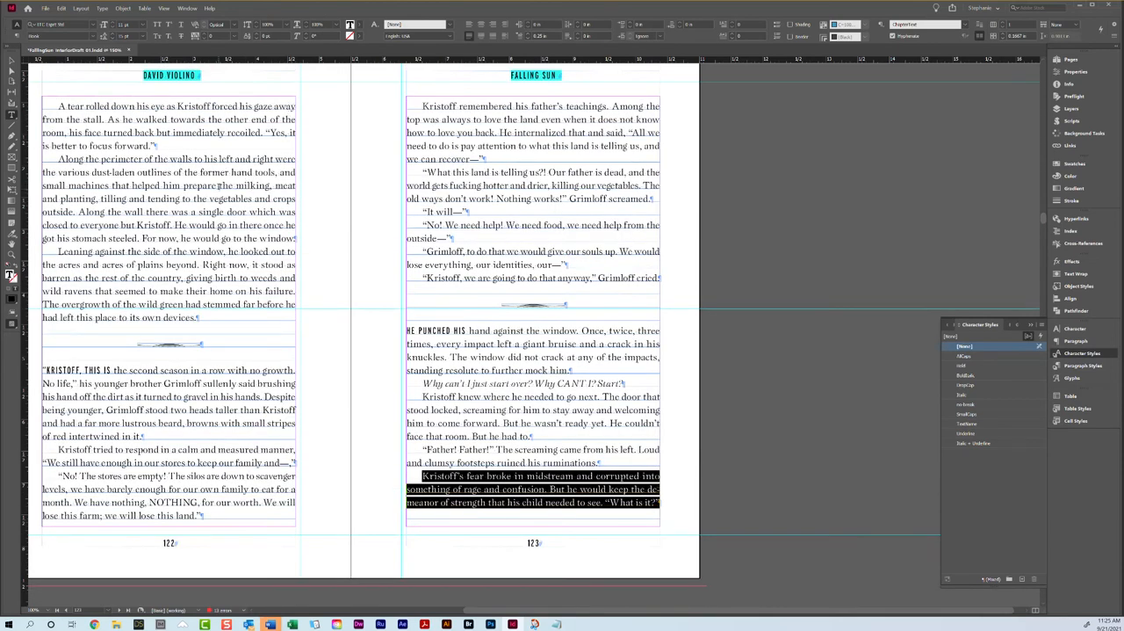
{"action": "triple_click", "coordinate": [220, 187]}
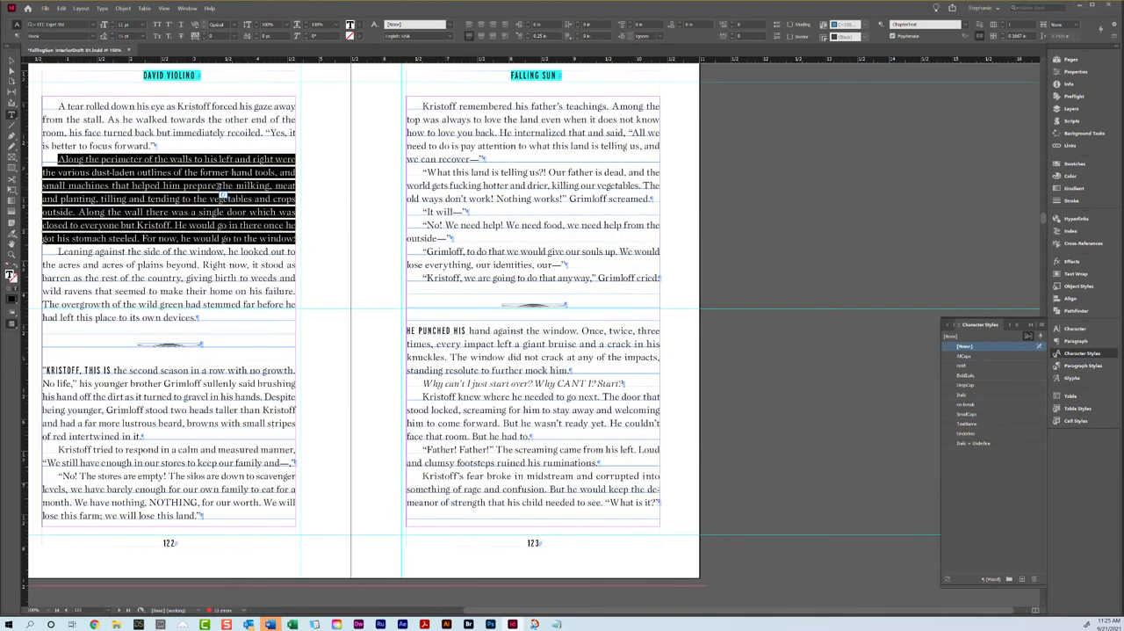
{"action": "left_click", "coordinate": [204, 37]}
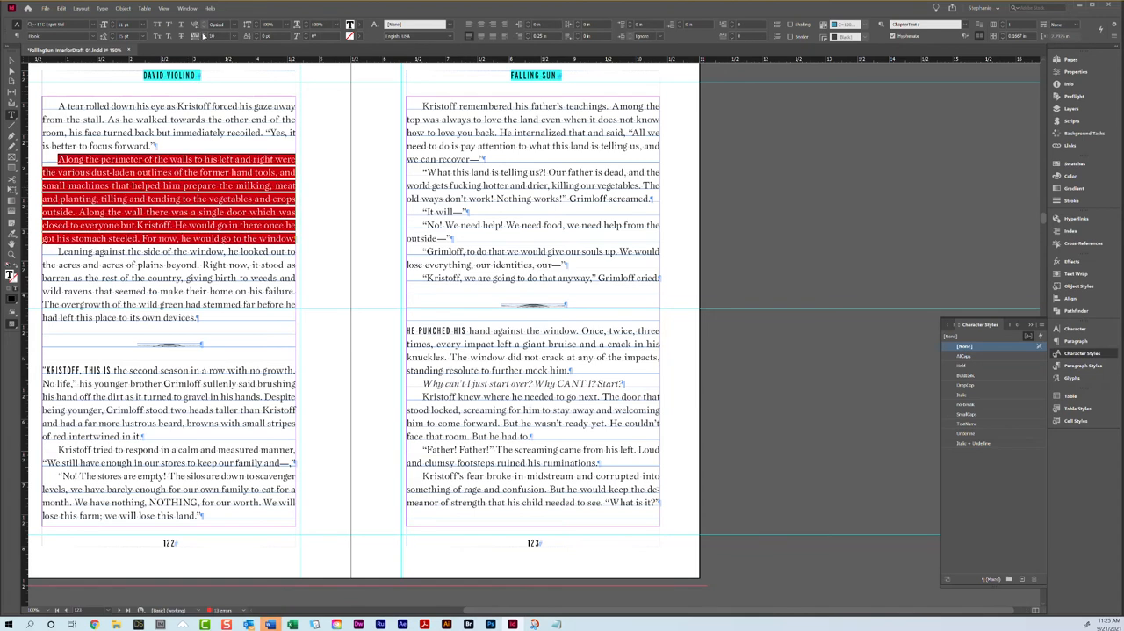
Step: Tighten the tracking of the "Kristoff remembered his father's teachings" paragraph on page 123 to -20
{"action": "left_click_drag", "start_coordinate": [485, 159], "coordinate": [314, 87]}
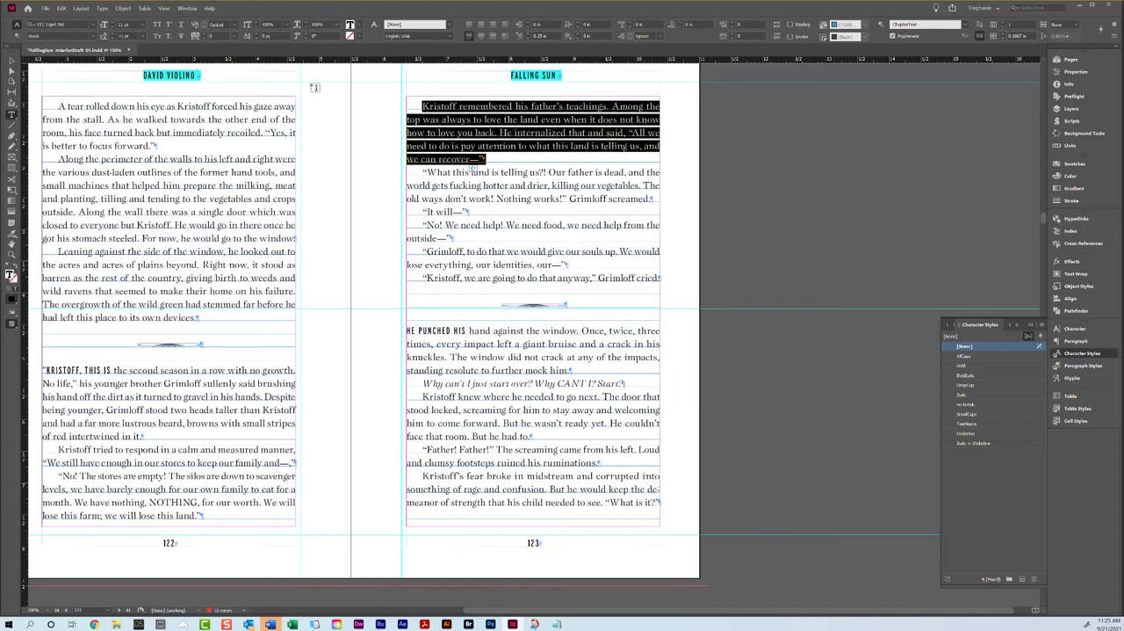
{"action": "left_click", "coordinate": [204, 38]}
{"action": "left_click", "coordinate": [204, 38]}
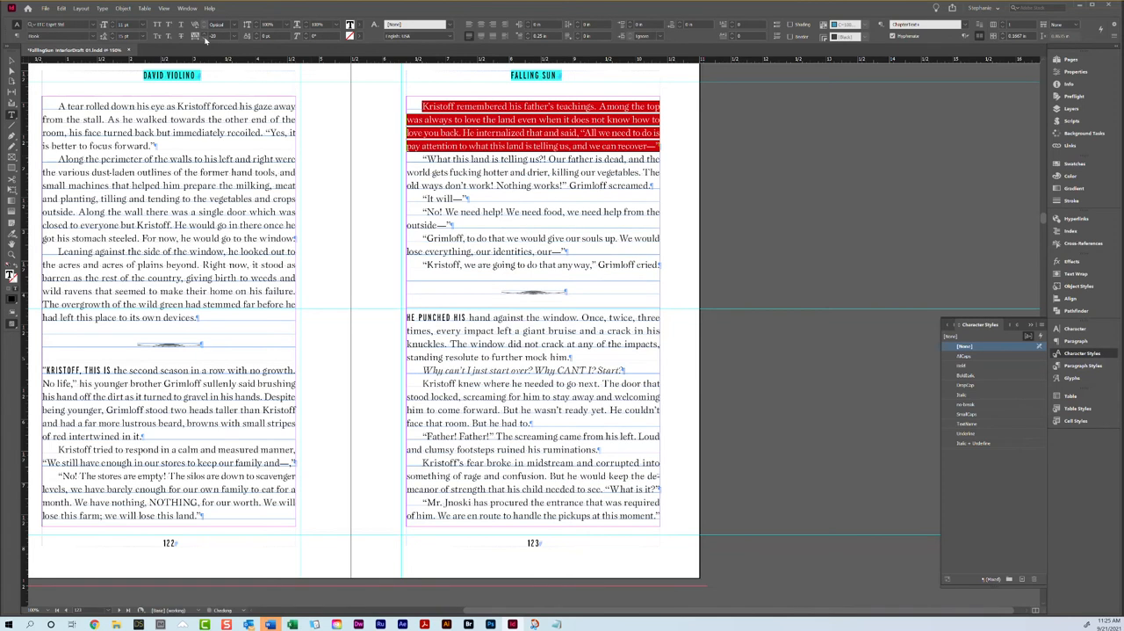
Step: Loosen the tracking of the "He opened his eyes" paragraph on page 126 to 10
{"action": "scroll", "coordinate": [509, 179], "scroll_direction": "down", "scroll_amount": 3}
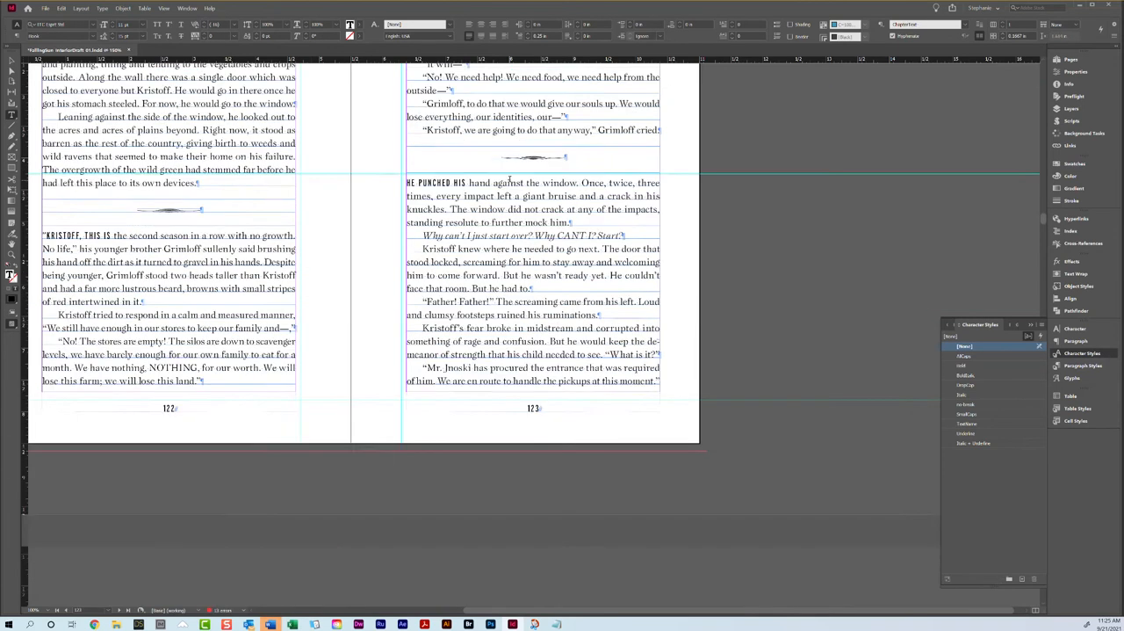
{"action": "scroll", "coordinate": [509, 180], "scroll_direction": "down", "scroll_amount": 15}
{"action": "scroll", "coordinate": [509, 179], "scroll_direction": "down", "scroll_amount": 10}
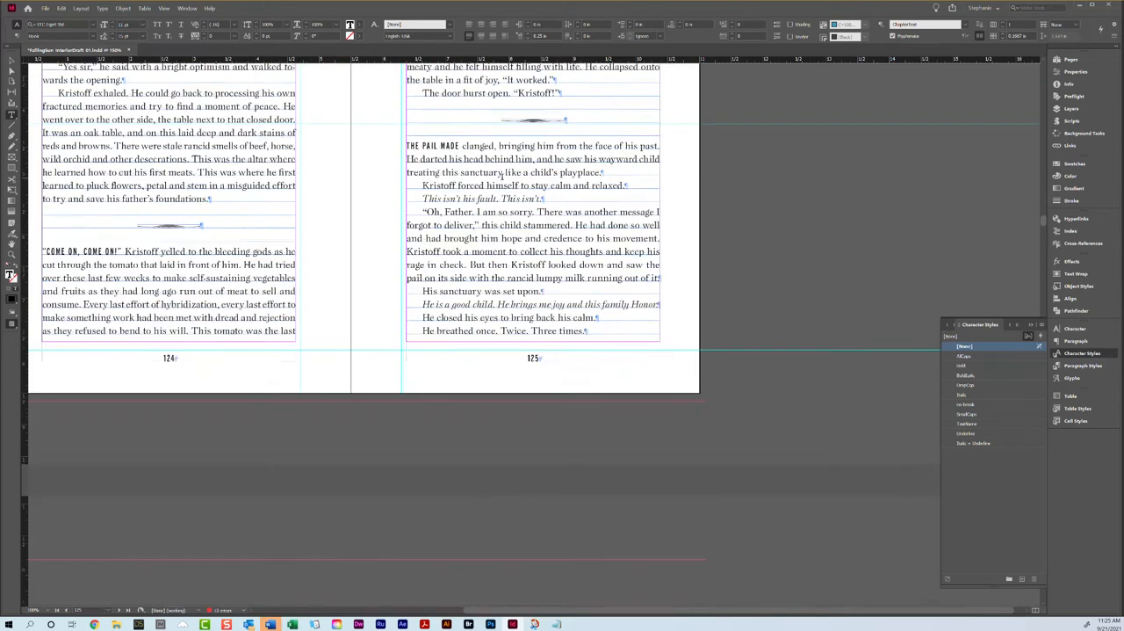
{"action": "scroll", "coordinate": [501, 176], "scroll_direction": "down", "scroll_amount": 4}
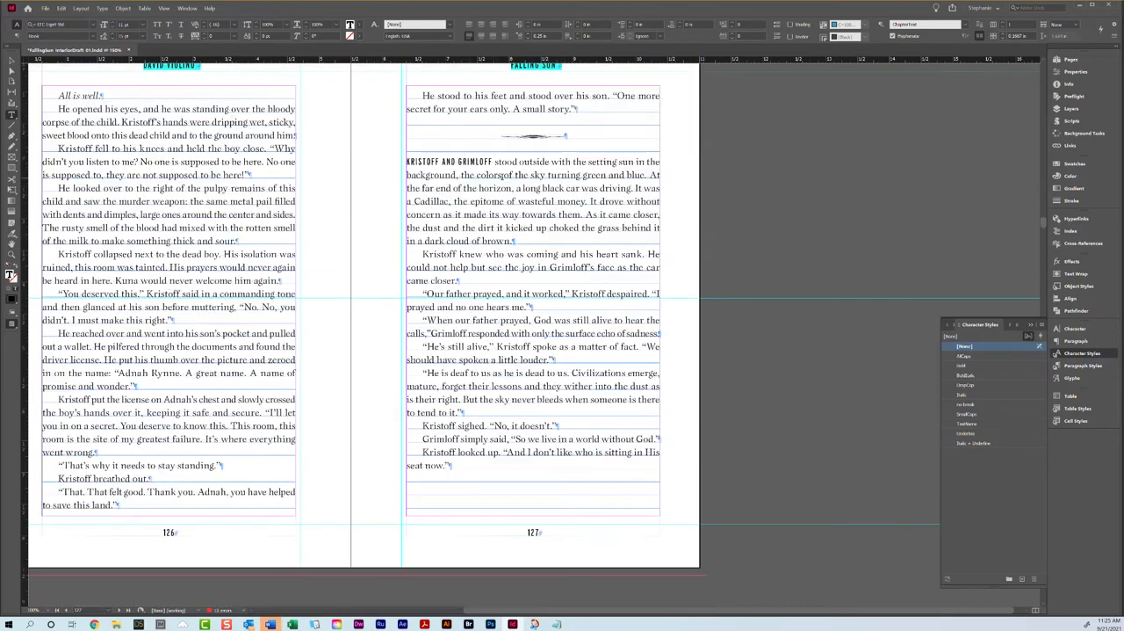
{"action": "left_click_drag", "start_coordinate": [422, 96], "coordinate": [607, 107]}
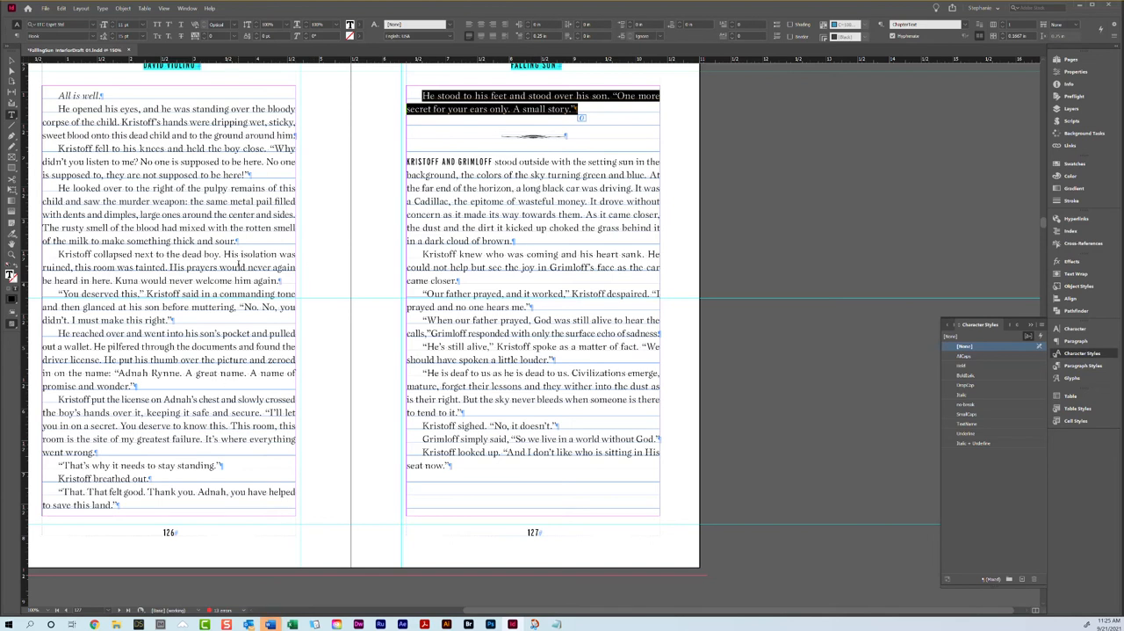
{"action": "scroll", "coordinate": [239, 265], "scroll_direction": "down", "scroll_amount": 8}
{"action": "scroll", "coordinate": [239, 265], "scroll_direction": "up", "scroll_amount": 10}
{"action": "scroll", "coordinate": [139, 136], "scroll_direction": "down", "scroll_amount": 5}
{"action": "scroll", "coordinate": [139, 137], "scroll_direction": "up", "scroll_amount": 4}
{"action": "scroll", "coordinate": [138, 136], "scroll_direction": "down", "scroll_amount": 2}
{"action": "double_click", "coordinate": [139, 136]}
{"action": "triple_click", "coordinate": [141, 134]}
{"action": "left_click", "coordinate": [199, 37]}
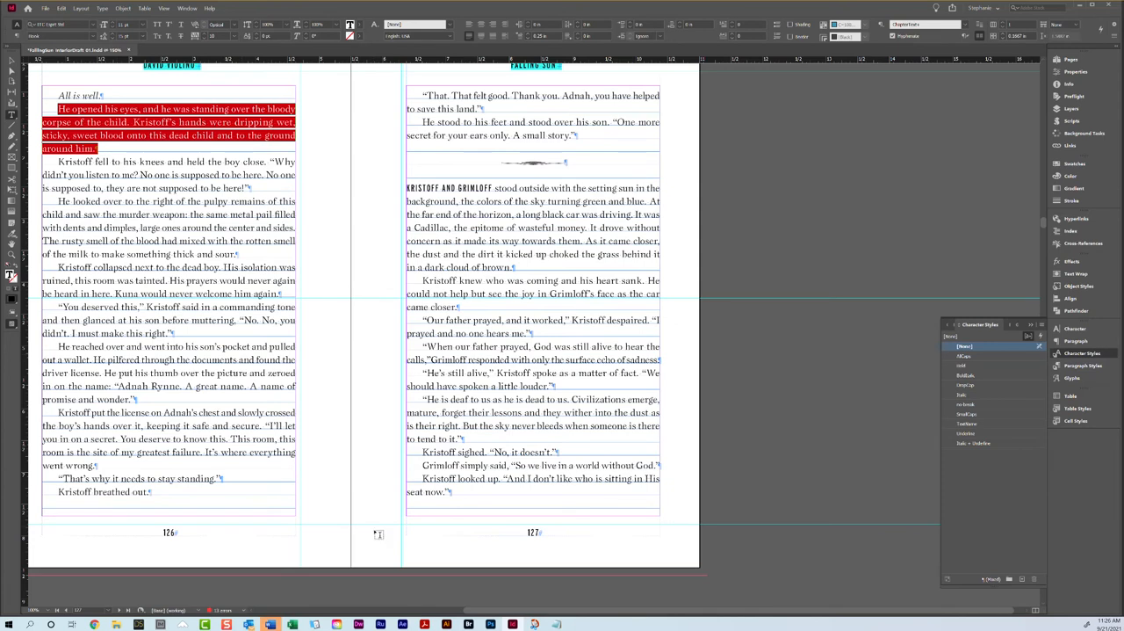
Step: Apply the B-Chapter Title master to the Chapter 15 opener spread, pages 128 and 129
{"action": "scroll", "coordinate": [461, 477], "scroll_direction": "down", "scroll_amount": 10}
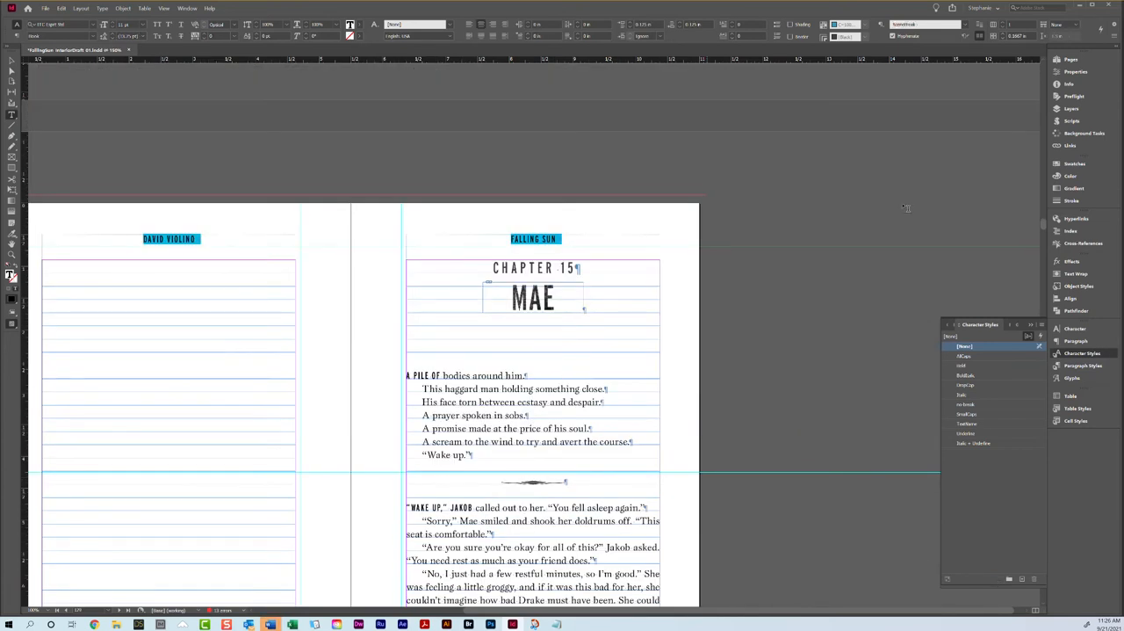
{"action": "left_click", "coordinate": [1070, 59]}
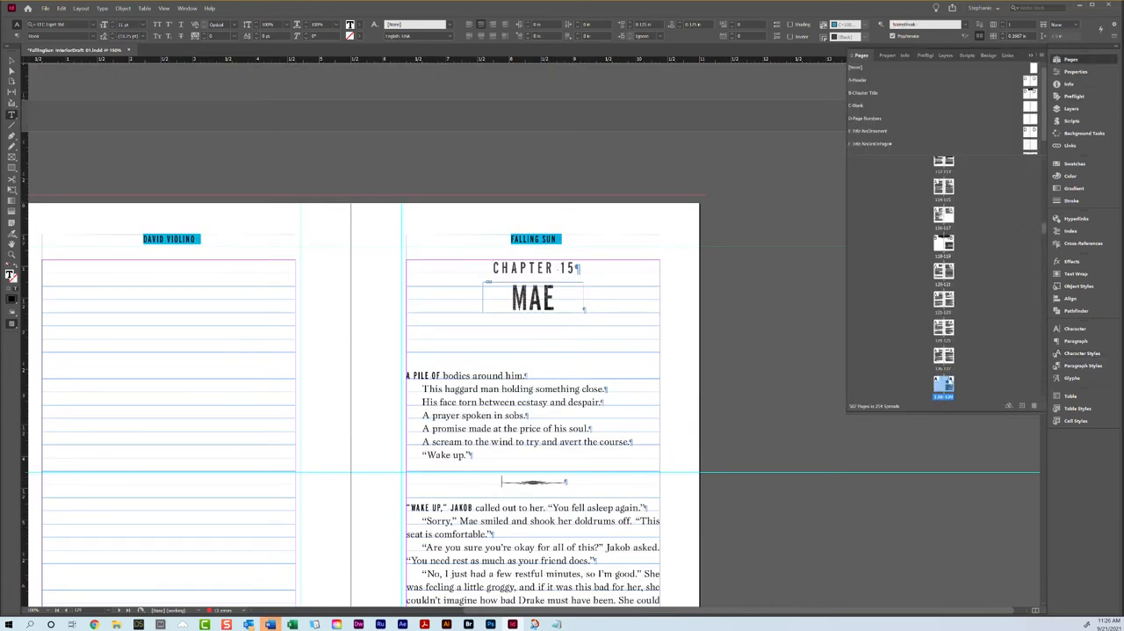
{"action": "right_click", "coordinate": [950, 383]}
{"action": "left_click", "coordinate": [953, 433]}
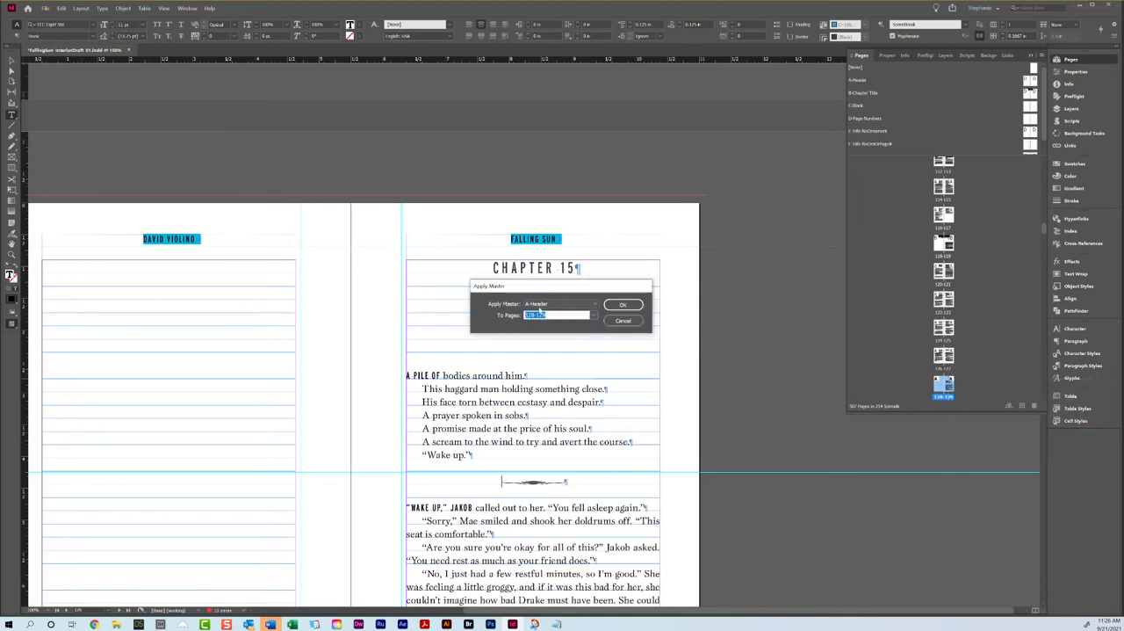
{"action": "left_click", "coordinate": [561, 304]}
{"action": "left_click", "coordinate": [551, 331]}
{"action": "left_click", "coordinate": [623, 305]}
Step: Loosen the tracking of the "And suddenly the glass doors burst open" paragraph running across pages 130 and 131 to 10
{"action": "scroll", "coordinate": [625, 309], "scroll_direction": "down", "scroll_amount": 2}
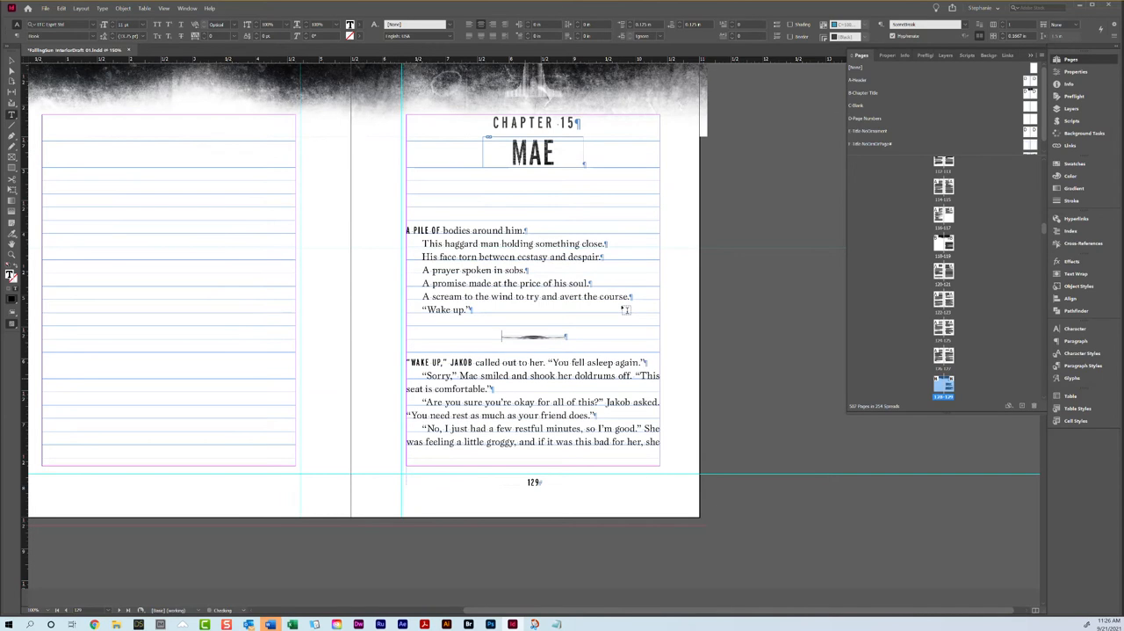
{"action": "scroll", "coordinate": [625, 309], "scroll_direction": "down", "scroll_amount": 4}
{"action": "scroll", "coordinate": [626, 309], "scroll_direction": "down", "scroll_amount": 3}
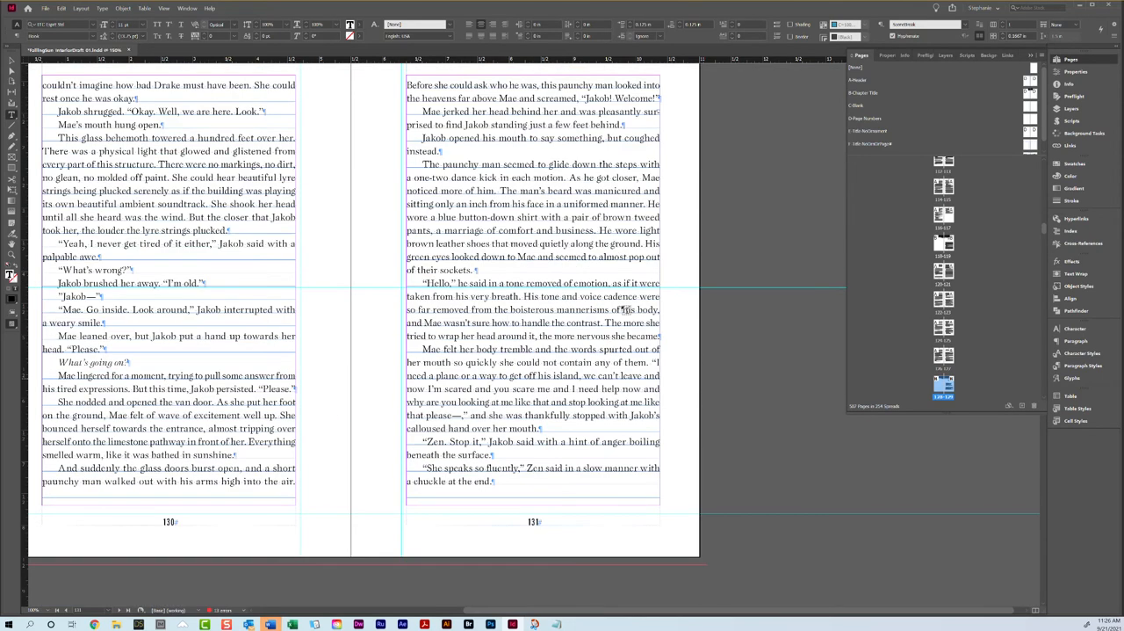
{"action": "triple_click", "coordinate": [516, 98]}
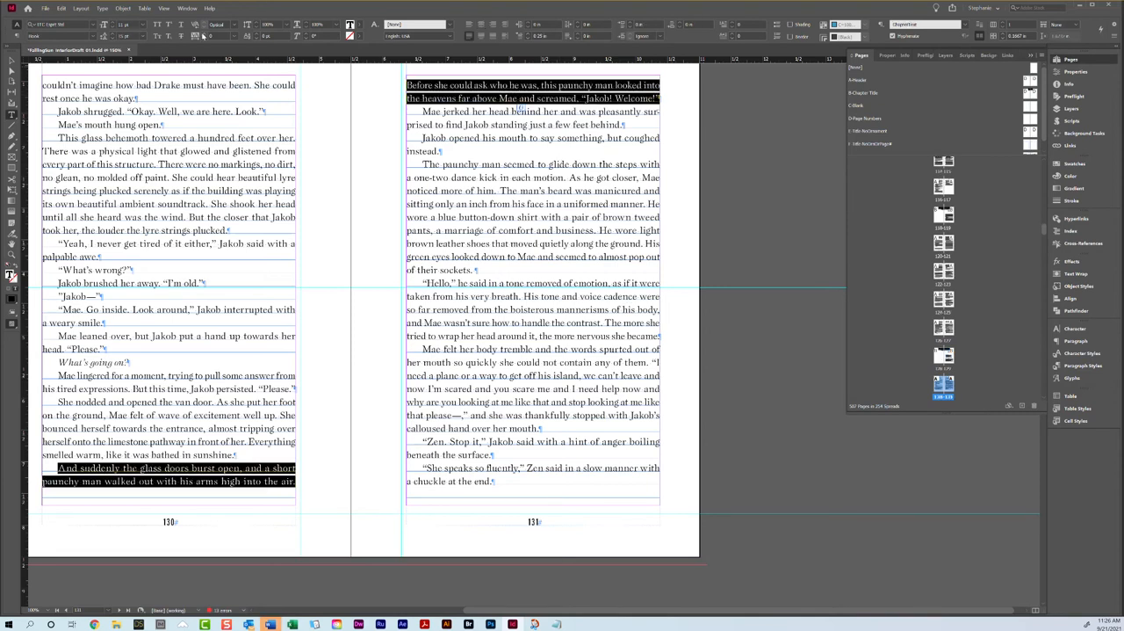
{"action": "left_click", "coordinate": [203, 35]}
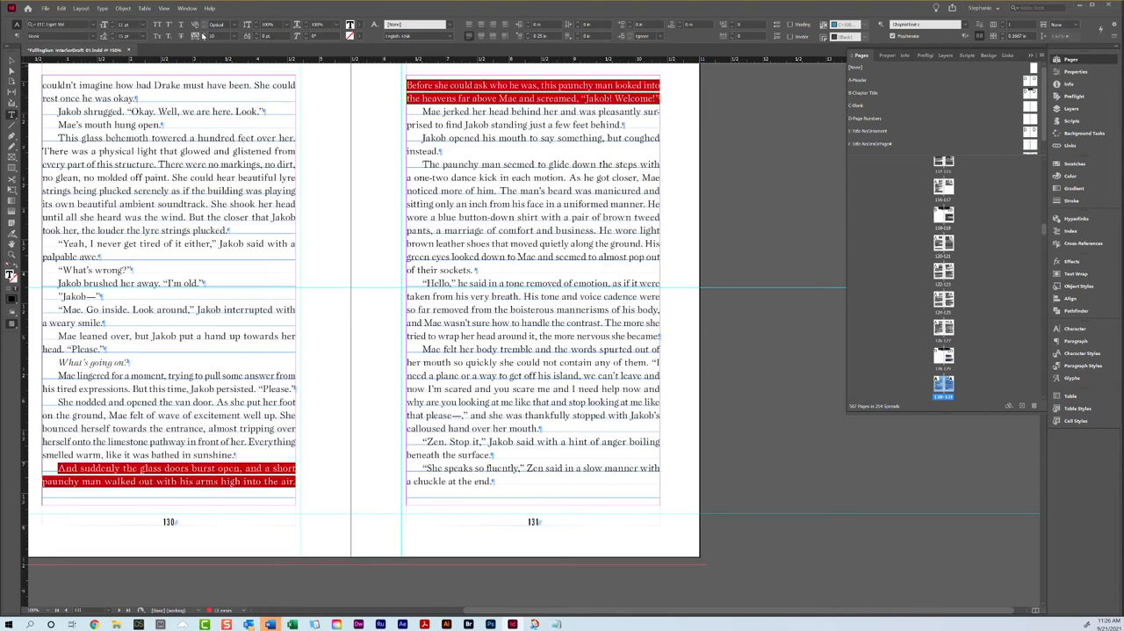
Step: Tighten the tracking of the "Mae's heart dropped" paragraph on page 136 to -20
{"action": "scroll", "coordinate": [527, 223], "scroll_direction": "down", "scroll_amount": 10}
{"action": "scroll", "coordinate": [551, 251], "scroll_direction": "down", "scroll_amount": 15}
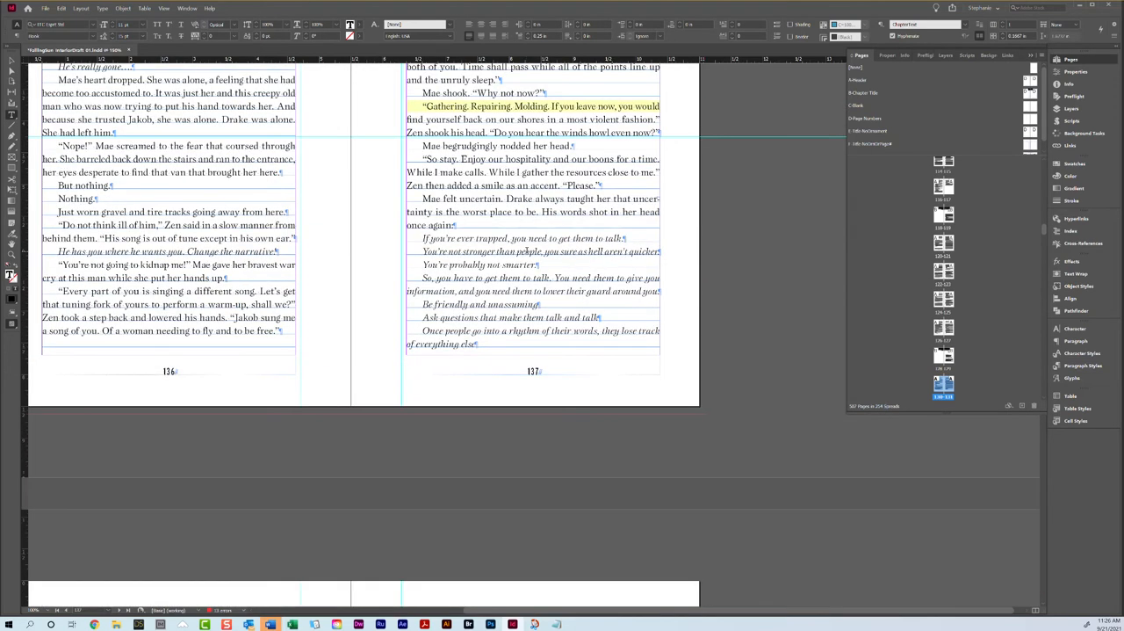
{"action": "scroll", "coordinate": [527, 252], "scroll_direction": "up", "scroll_amount": 4}
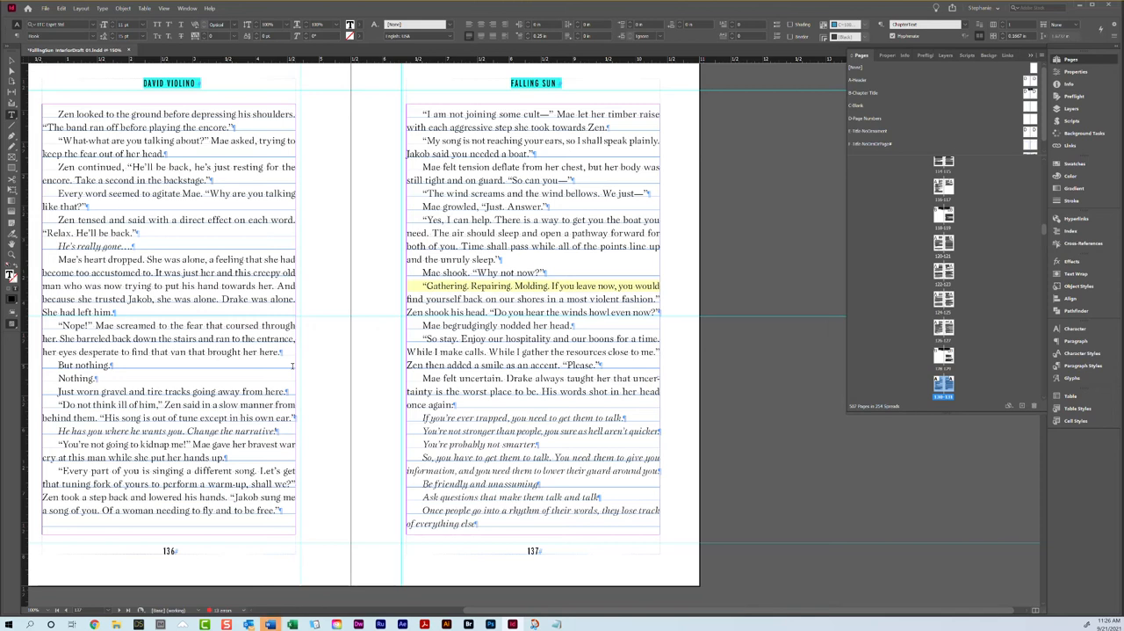
{"action": "scroll", "coordinate": [293, 365], "scroll_direction": "down", "scroll_amount": 5}
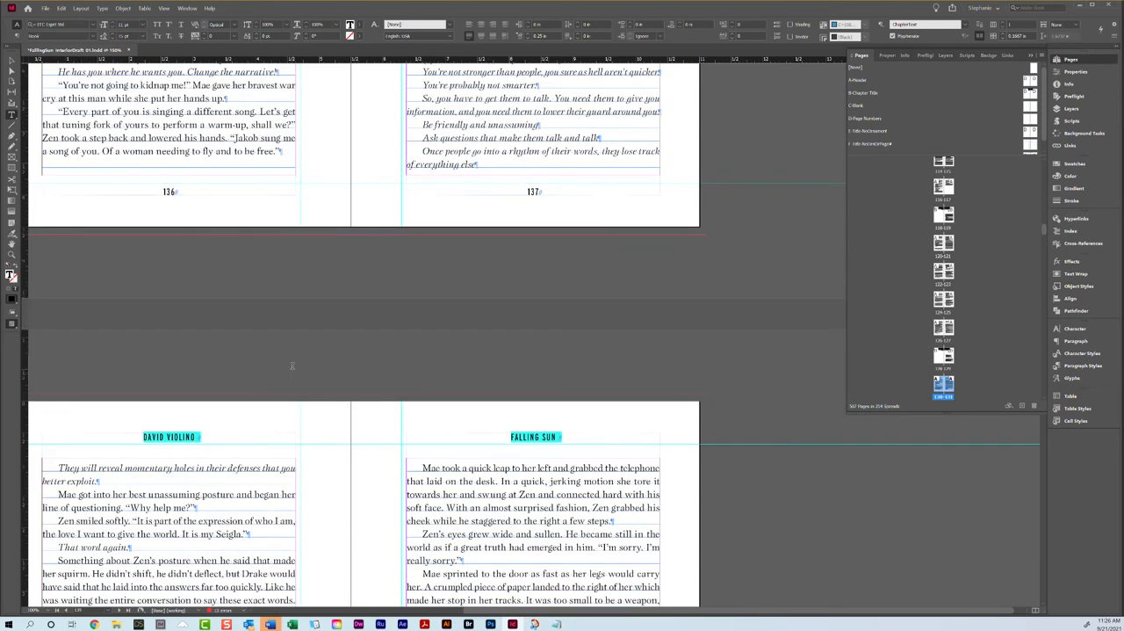
{"action": "scroll", "coordinate": [293, 366], "scroll_direction": "up", "scroll_amount": 5}
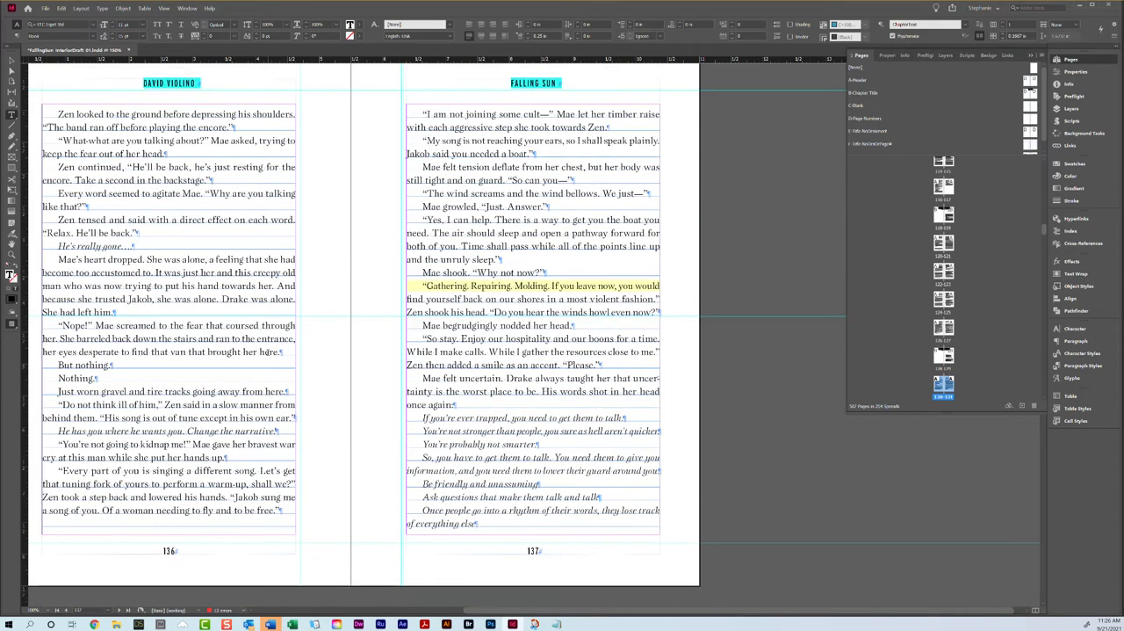
{"action": "triple_click", "coordinate": [112, 262]}
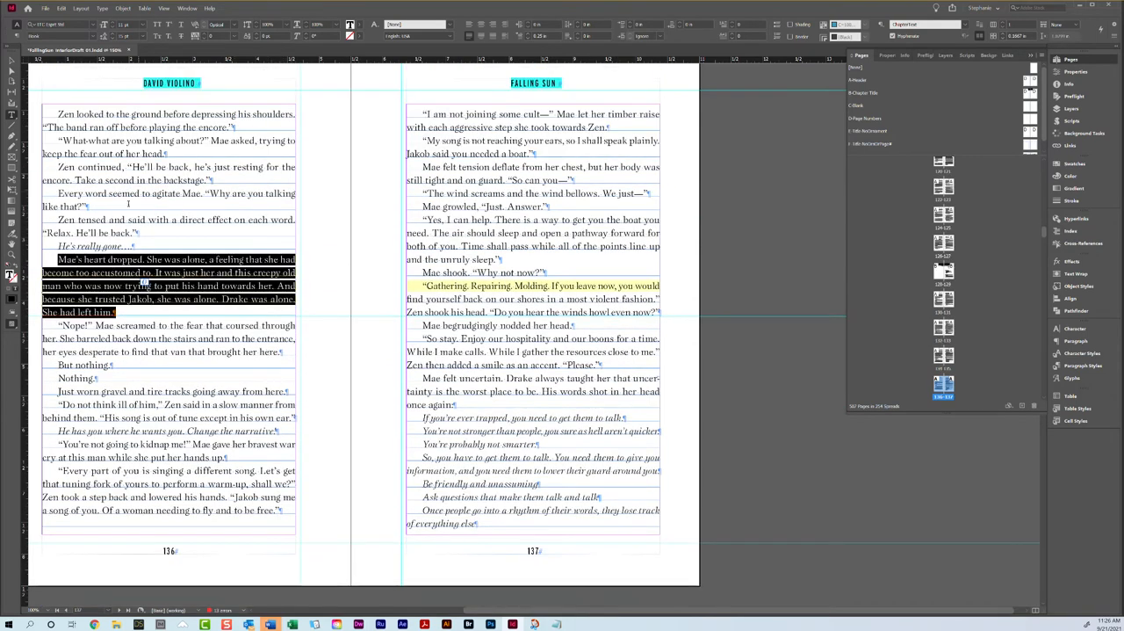
{"action": "left_click", "coordinate": [202, 39]}
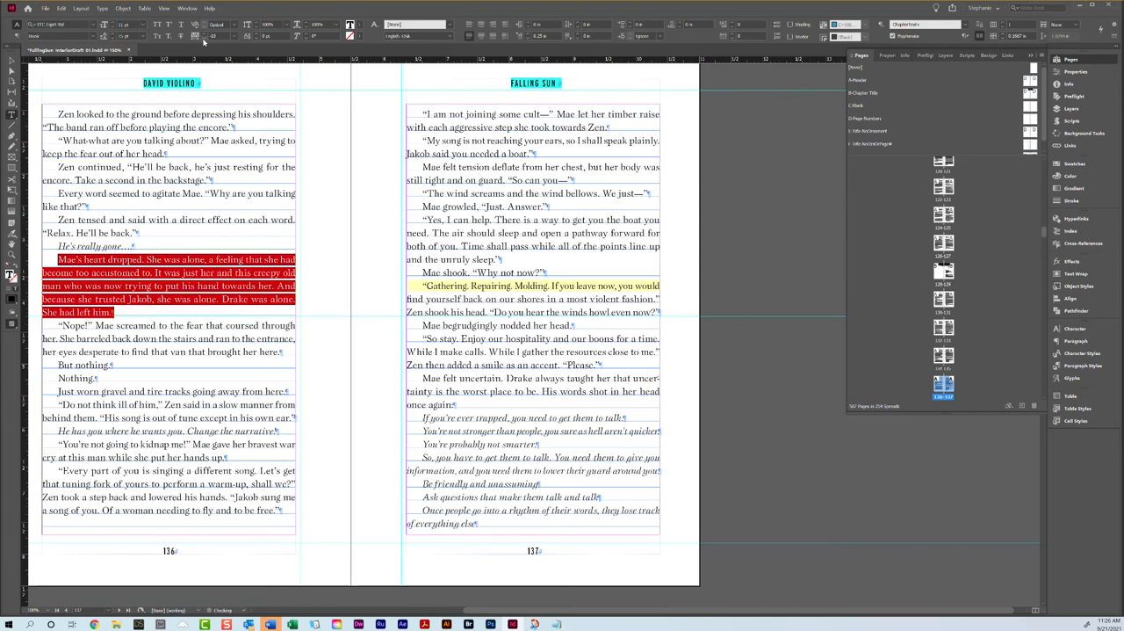
{"action": "left_click", "coordinate": [202, 38]}
Step: Apply the B-Chapter Title master to the Chapter 16 opener spread, pages 146 and 147
{"action": "scroll", "coordinate": [488, 396], "scroll_direction": "down", "scroll_amount": 10}
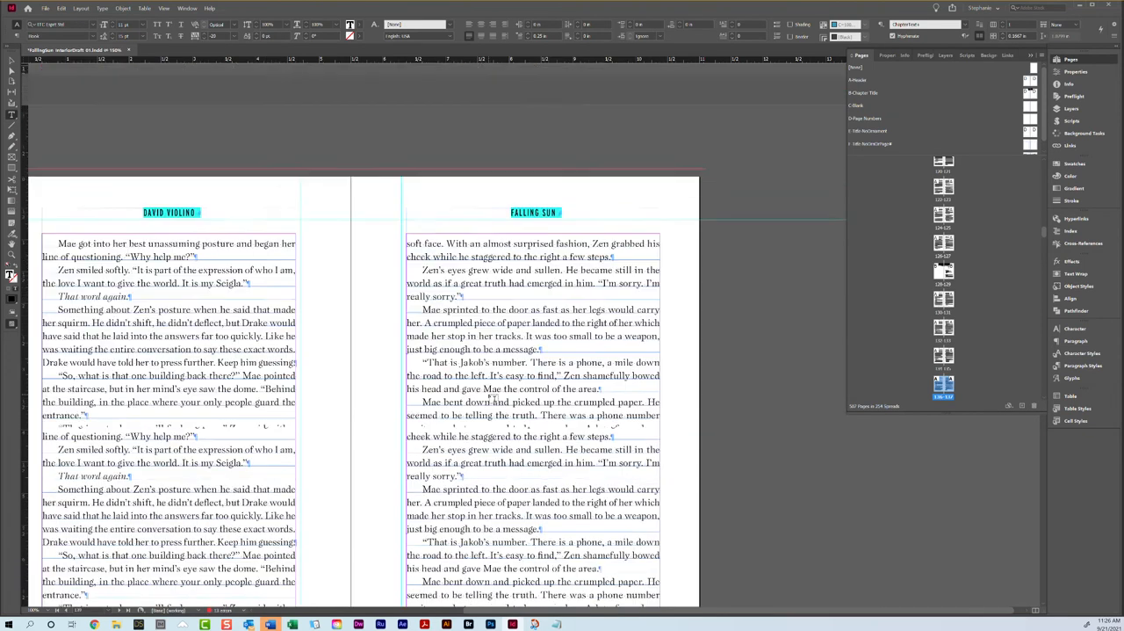
{"action": "scroll", "coordinate": [488, 395], "scroll_direction": "down", "scroll_amount": 15}
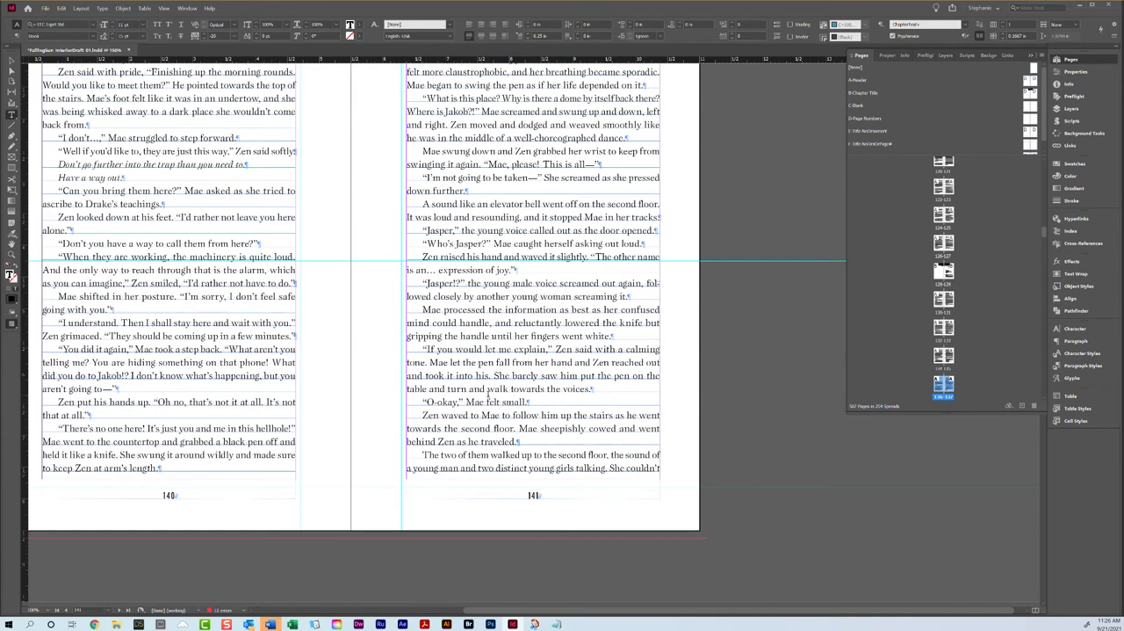
{"action": "scroll", "coordinate": [488, 395], "scroll_direction": "down", "scroll_amount": 10}
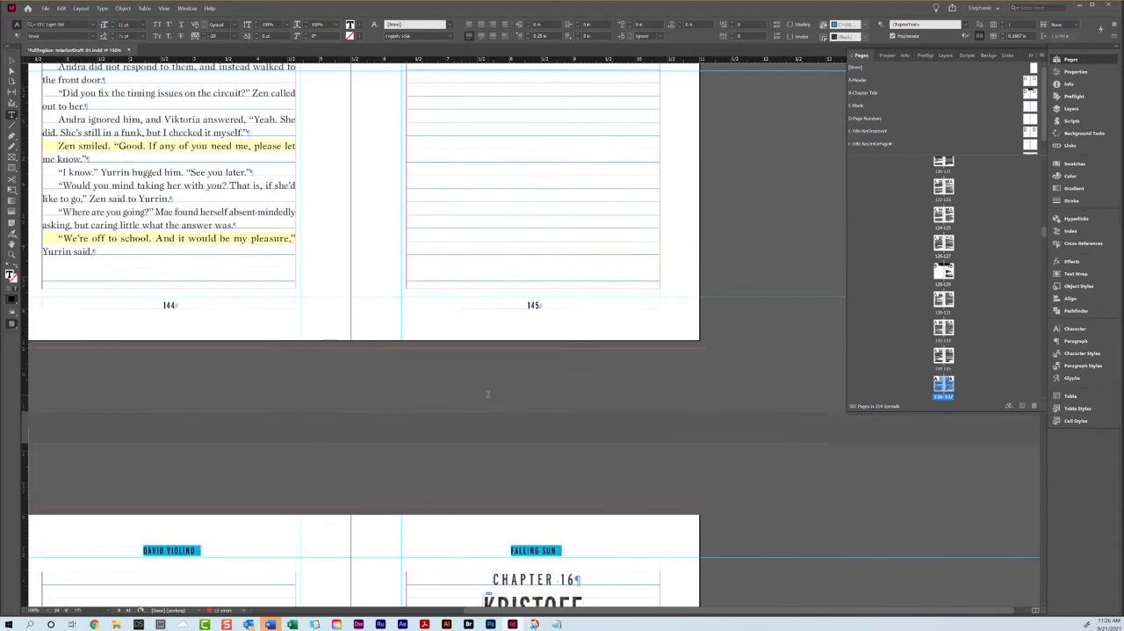
{"action": "right_click", "coordinate": [947, 388]}
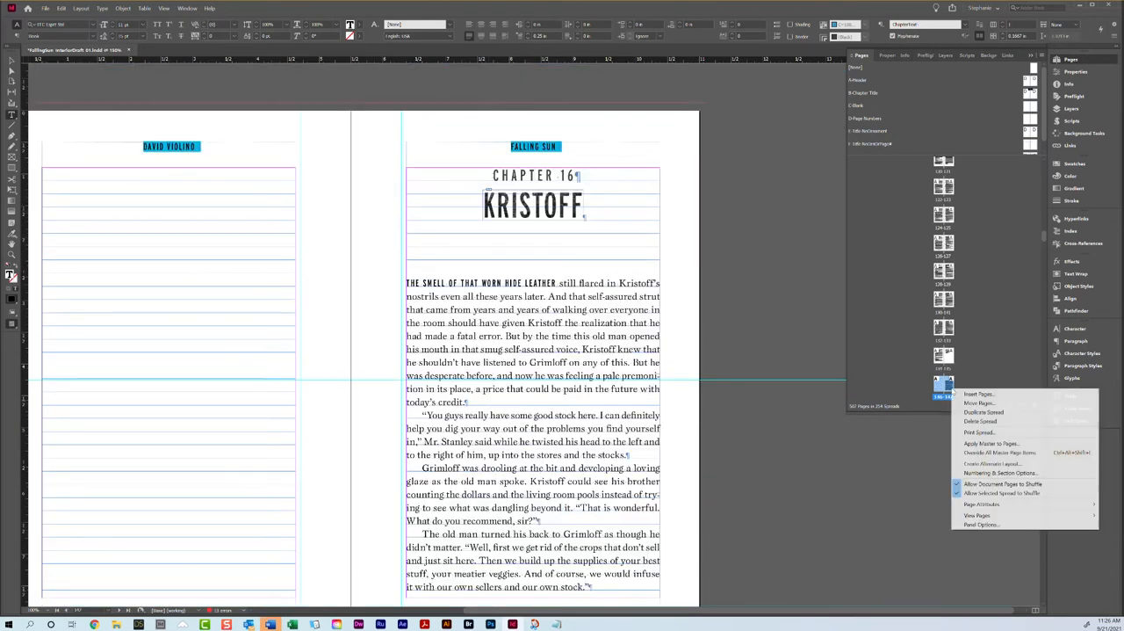
{"action": "left_click", "coordinate": [1001, 444]}
{"action": "left_click", "coordinate": [559, 304]}
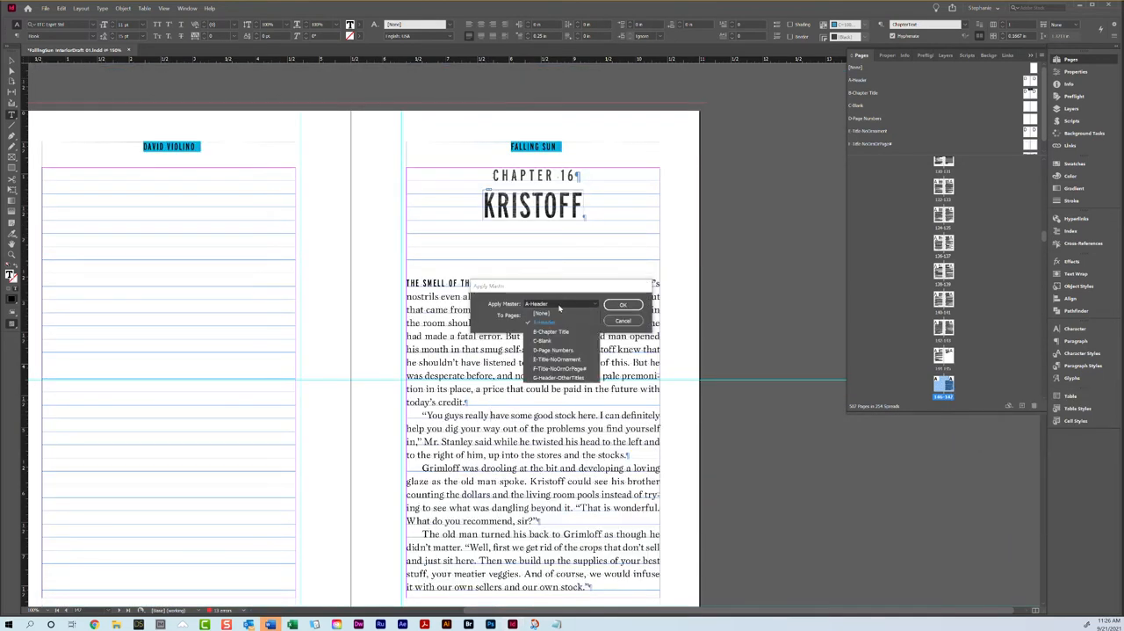
{"action": "left_click", "coordinate": [549, 341]}
{"action": "left_click", "coordinate": [612, 303]}
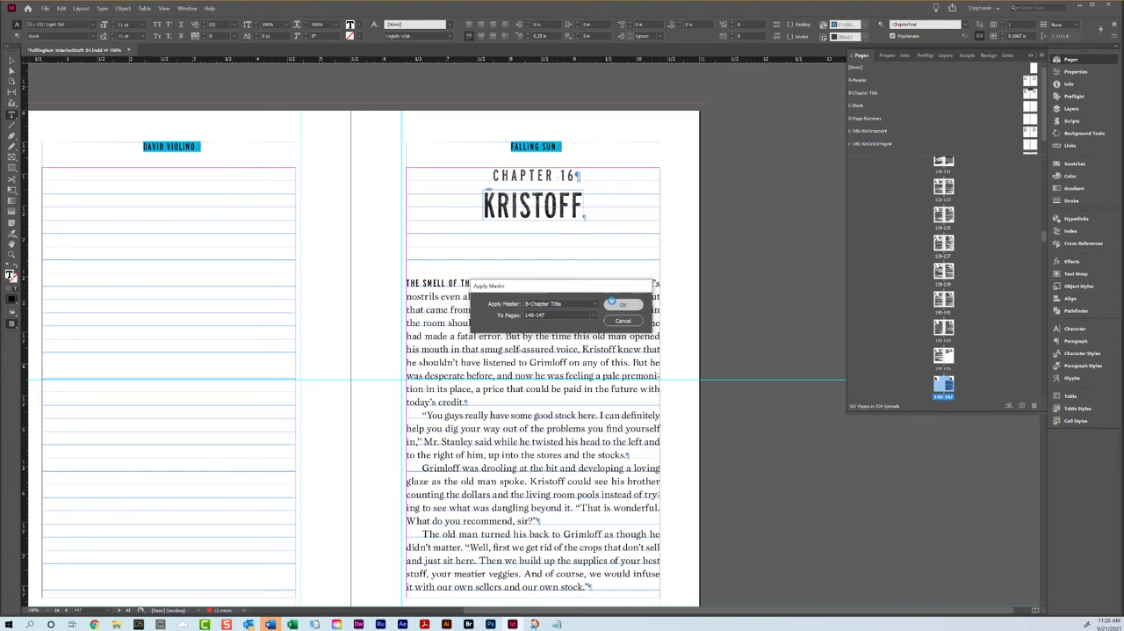
Step: Remove the AllCaps character style from "that worn hide leather" in the opening line of Chapter 16, using [None]
{"action": "left_click_drag", "start_coordinate": [554, 361], "coordinate": [460, 361]}
{"action": "left_click", "coordinate": [1066, 352]}
{"action": "left_click", "coordinate": [968, 346]}
{"action": "left_click", "coordinate": [528, 449]}
Step: Select the scene-break ornament's paragraph at the end of page 148
{"action": "scroll", "coordinate": [528, 449], "scroll_direction": "down", "scroll_amount": 4}
{"action": "scroll", "coordinate": [528, 449], "scroll_direction": "down", "scroll_amount": 5}
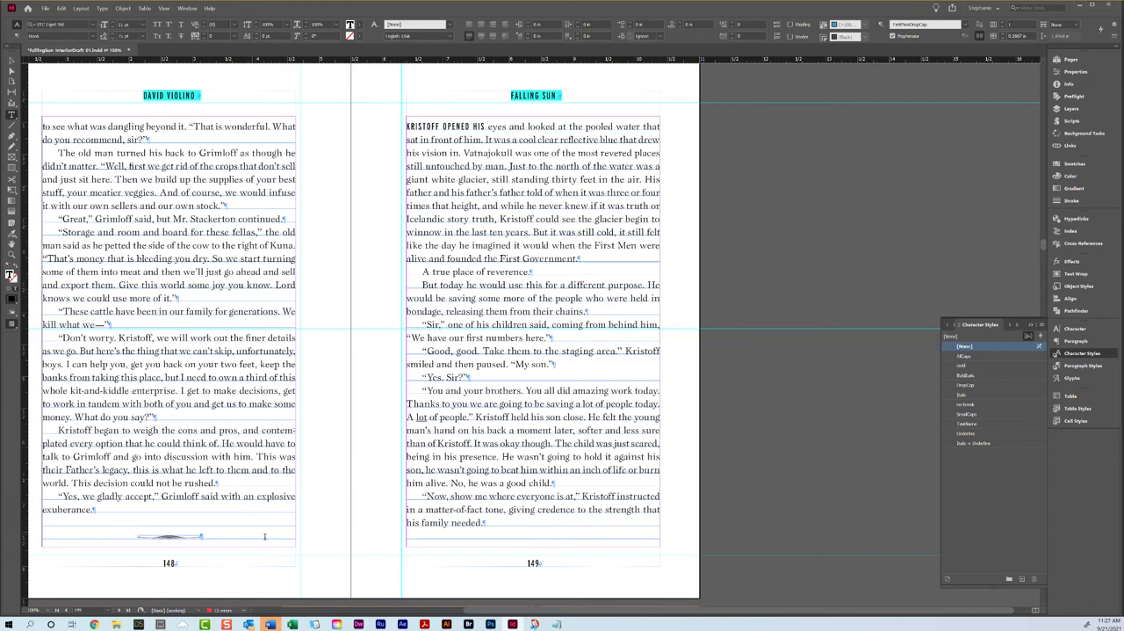
{"action": "left_click", "coordinate": [217, 532]}
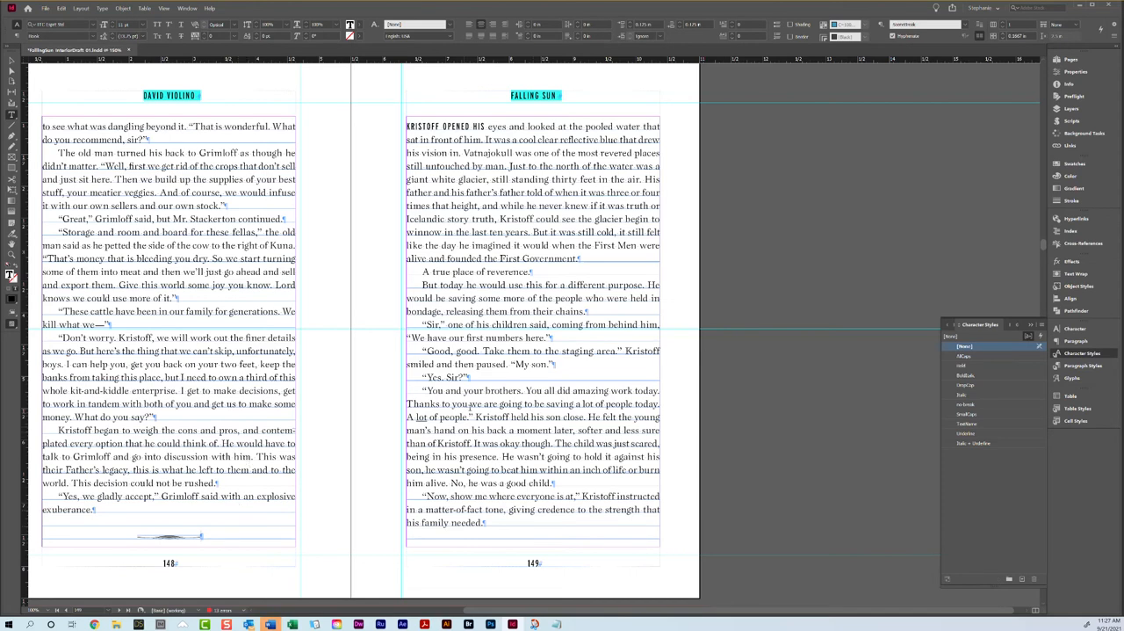
Step: Loosen the tracking of the "Yes sir" paragraph at the start of page 150 to 10
{"action": "scroll", "coordinate": [465, 407], "scroll_direction": "down", "scroll_amount": 10}
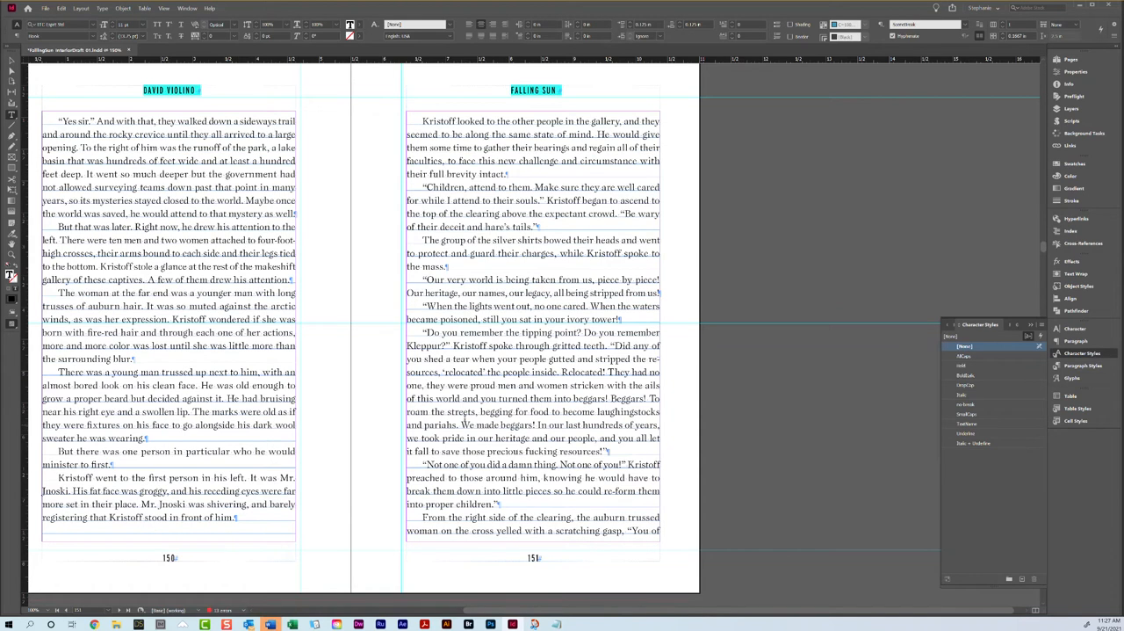
{"action": "scroll", "coordinate": [498, 425], "scroll_direction": "up", "scroll_amount": 1}
{"action": "triple_click", "coordinate": [227, 232]}
{"action": "left_click", "coordinate": [226, 231]}
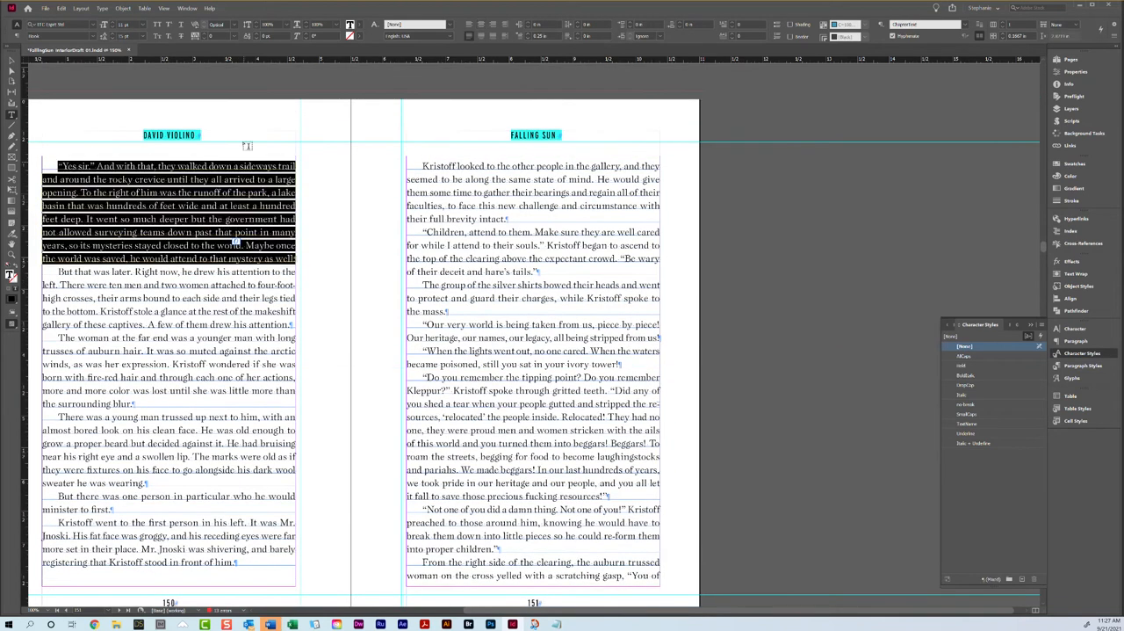
{"action": "left_click", "coordinate": [205, 35]}
{"action": "scroll", "coordinate": [561, 276], "scroll_direction": "down", "scroll_amount": 10}
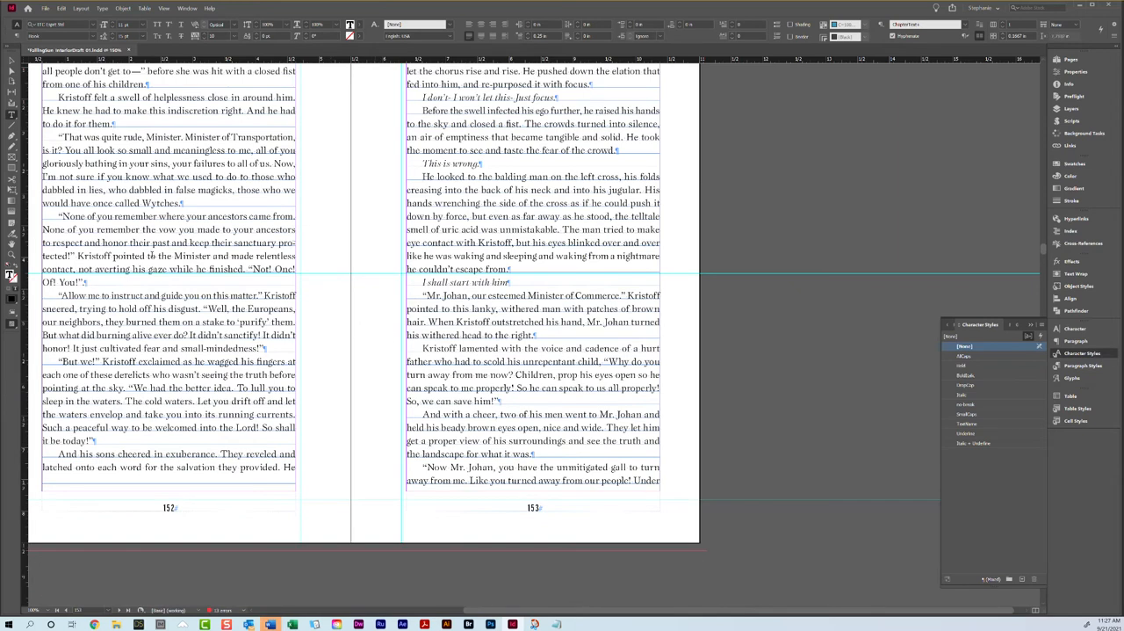
Step: Try tightening the tracking of the "None of you remember where your ancestors came from" paragraph on page 152
{"action": "triple_click", "coordinate": [159, 264]}
{"action": "left_click", "coordinate": [159, 264]}
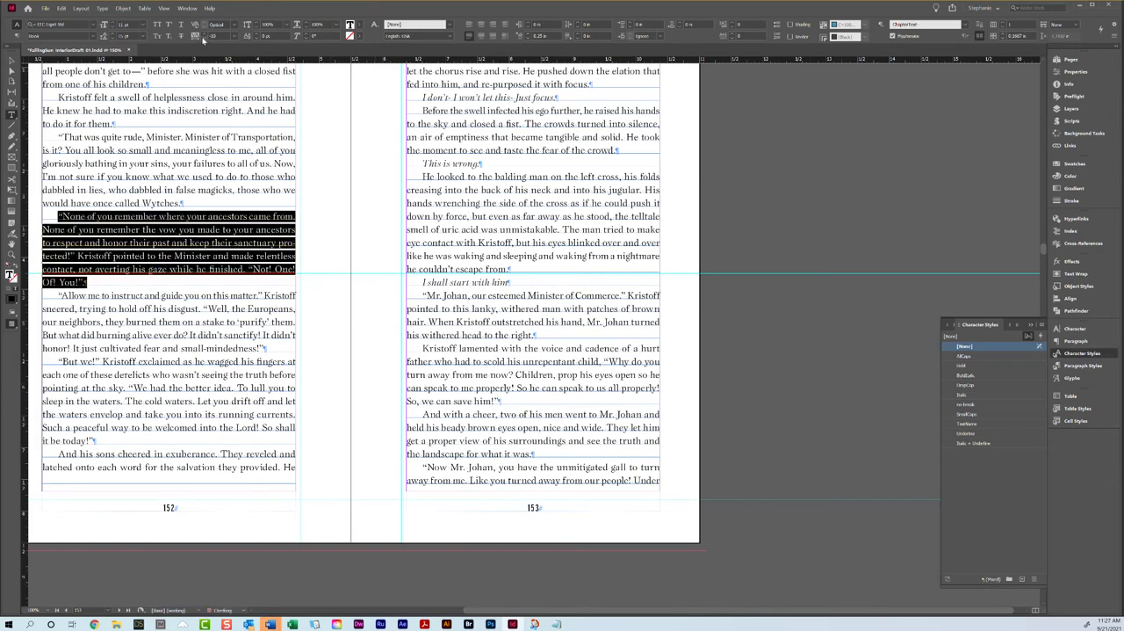
{"action": "left_click", "coordinate": [205, 39]}
{"action": "scroll", "coordinate": [461, 361], "scroll_direction": "up", "scroll_amount": 1}
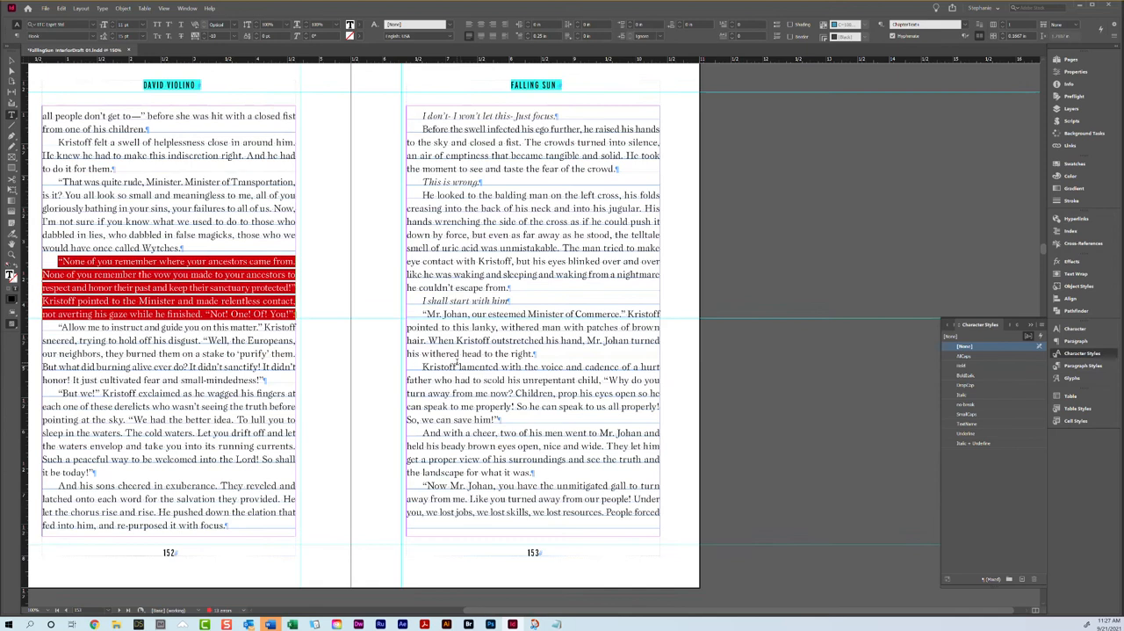
Step: Clear all overrides from the "None of you remember" paragraph on page 152
{"action": "scroll", "coordinate": [558, 485], "scroll_direction": "down", "scroll_amount": 8}
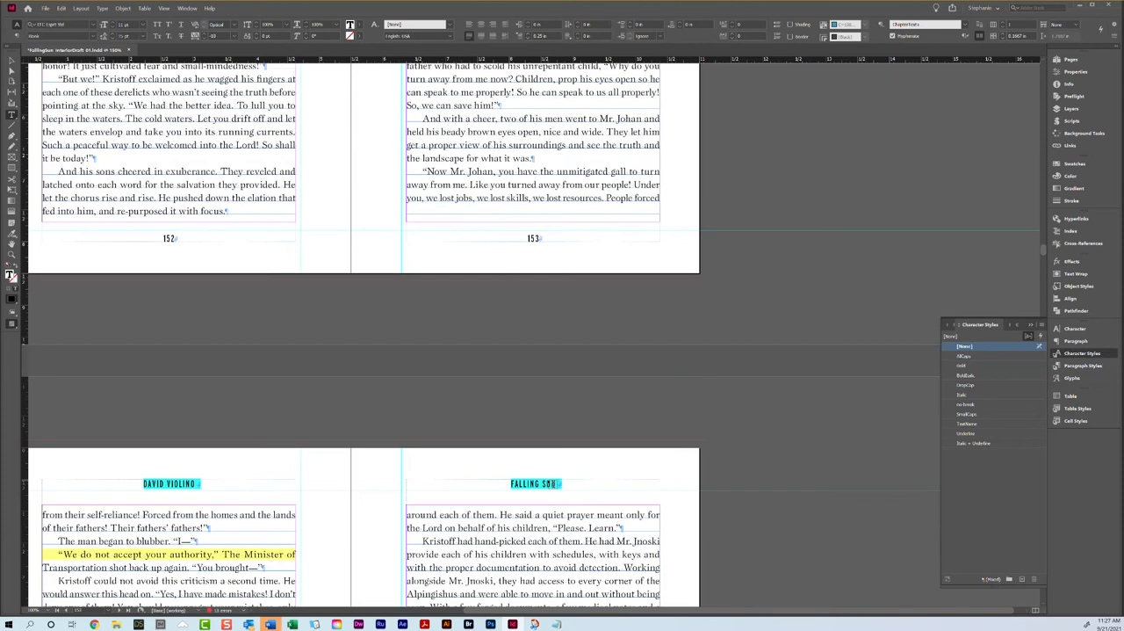
{"action": "scroll", "coordinate": [558, 486], "scroll_direction": "up", "scroll_amount": 8}
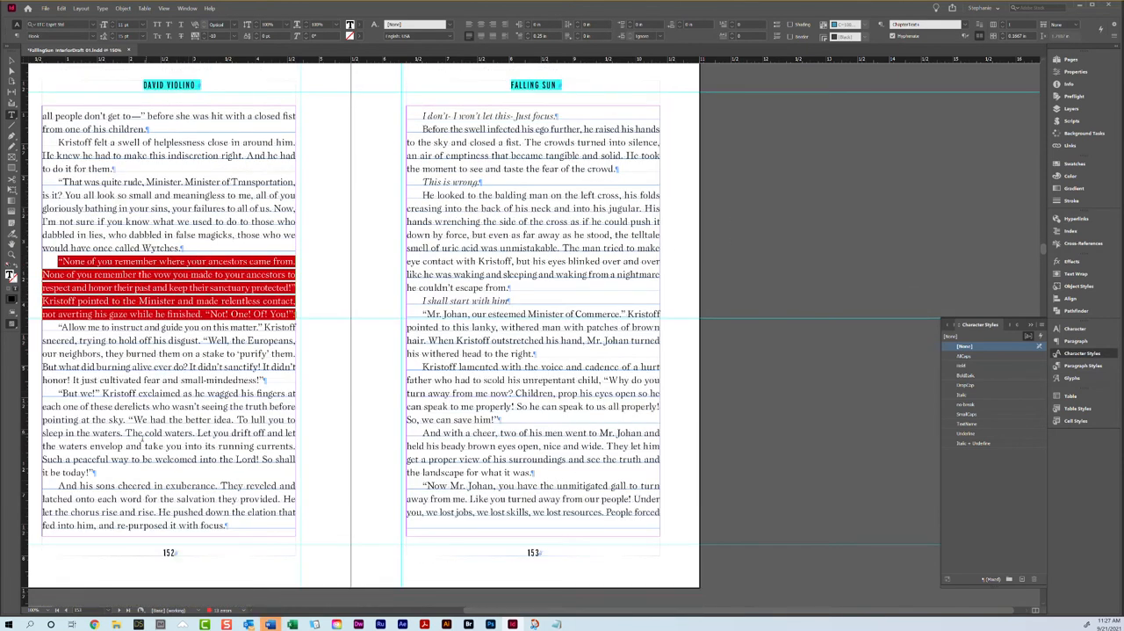
{"action": "right_click", "coordinate": [167, 295]}
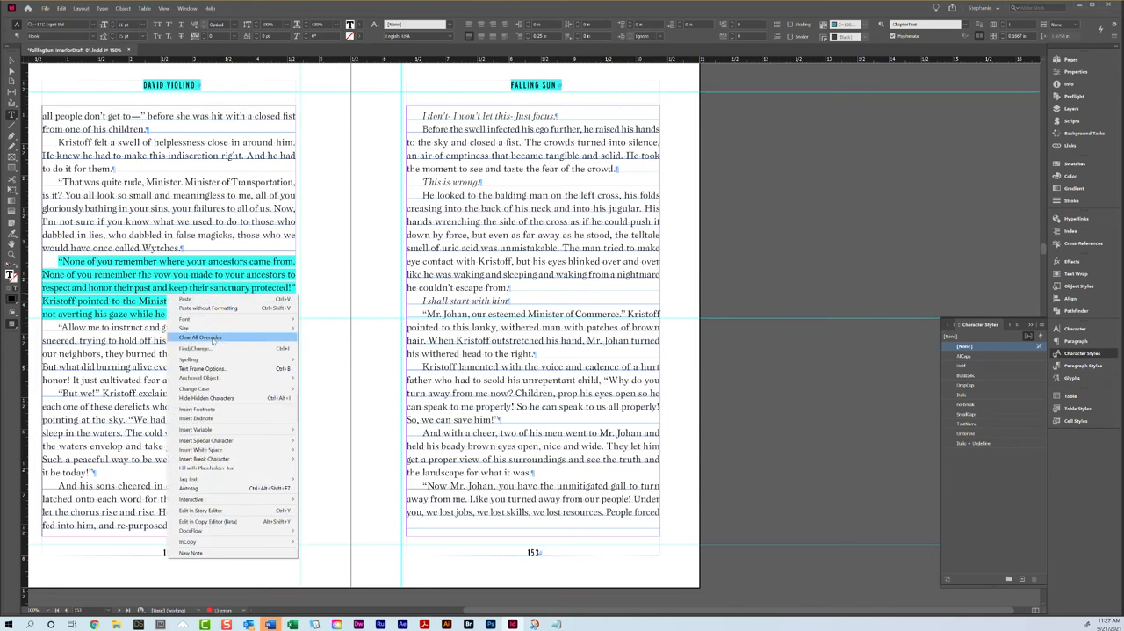
{"action": "left_click", "coordinate": [212, 338]}
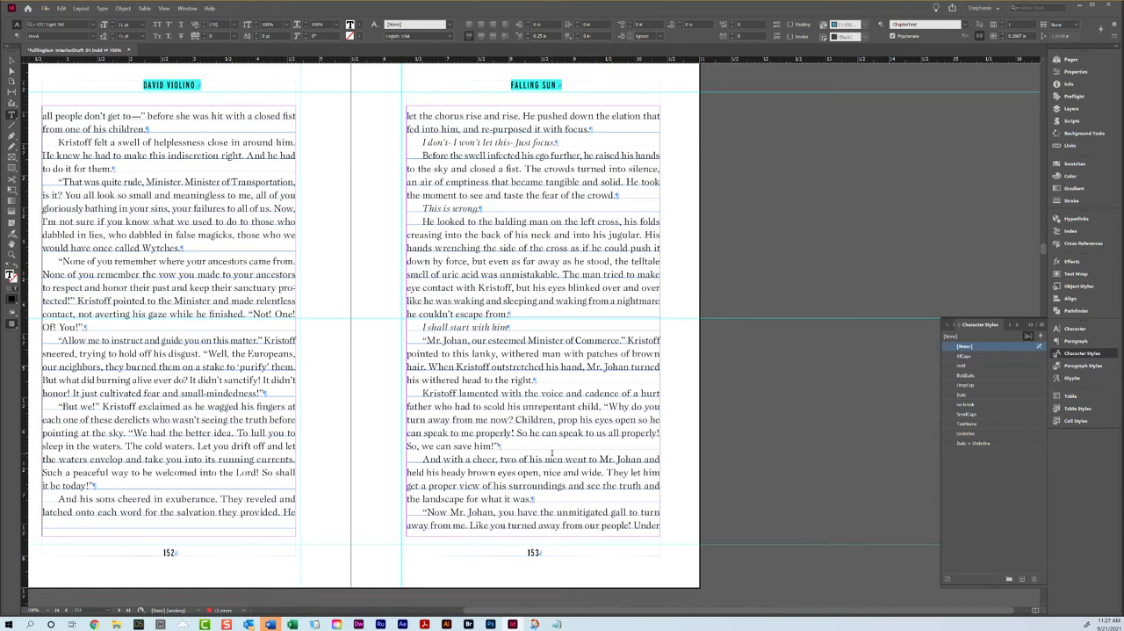
Step: Replace the hyphens and spaces with em dashes in the italic line "I don't—I won't let this—Just focus." on page 153
{"action": "scroll", "coordinate": [540, 294], "scroll_direction": "up", "scroll_amount": 5}
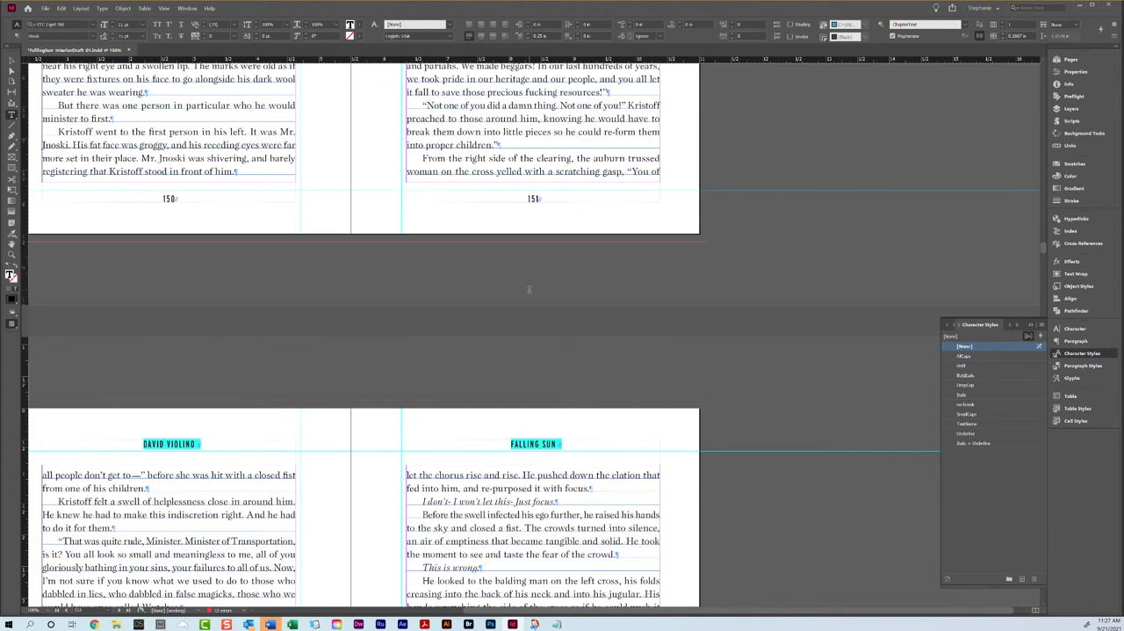
{"action": "left_click", "coordinate": [451, 498]}
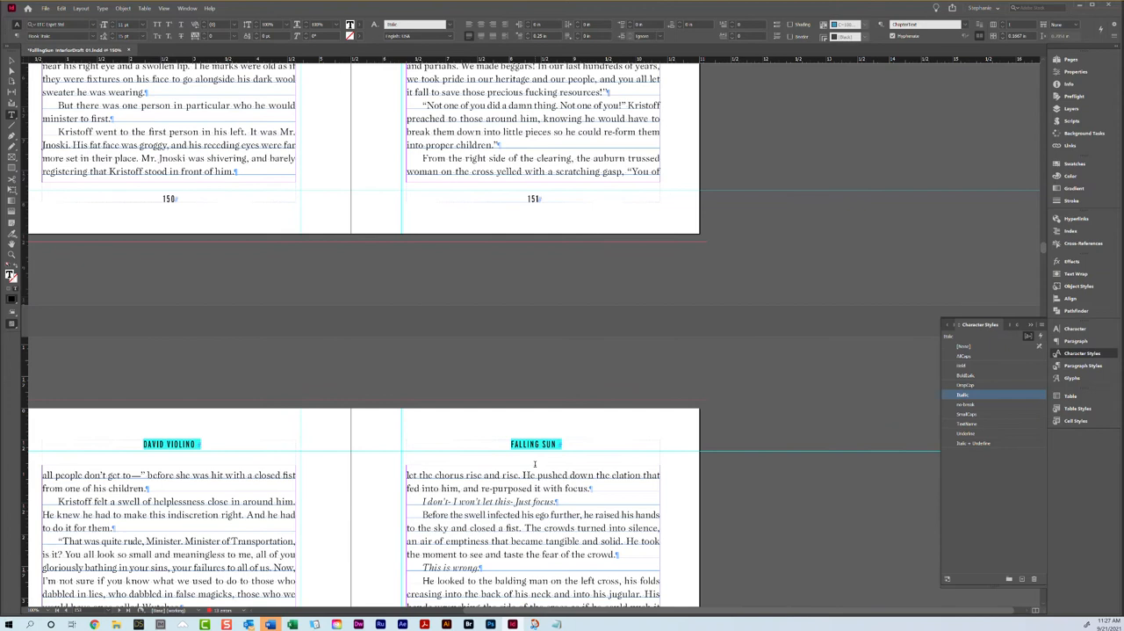
{"action": "key", "text": "BackSpace"}
{"action": "type", "text": "—"}
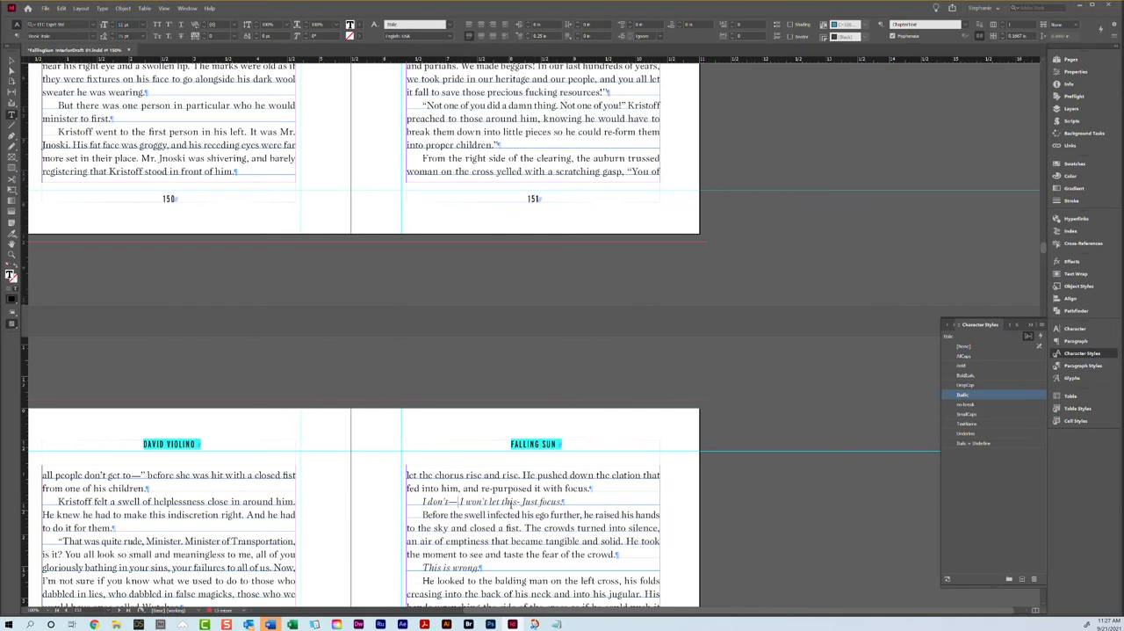
{"action": "left_click", "coordinate": [525, 501]}
{"action": "key", "text": "BackSpace"}
{"action": "key", "text": "BackSpace"}
{"action": "type", "text": "—"}
{"action": "key", "text": "BackSpace"}
Step: Delete the stray period after the closing quote of "Not! One! Of! You!" on page 152 and tighten that paragraph's tracking
{"action": "scroll", "coordinate": [557, 546], "scroll_direction": "up", "scroll_amount": 5}
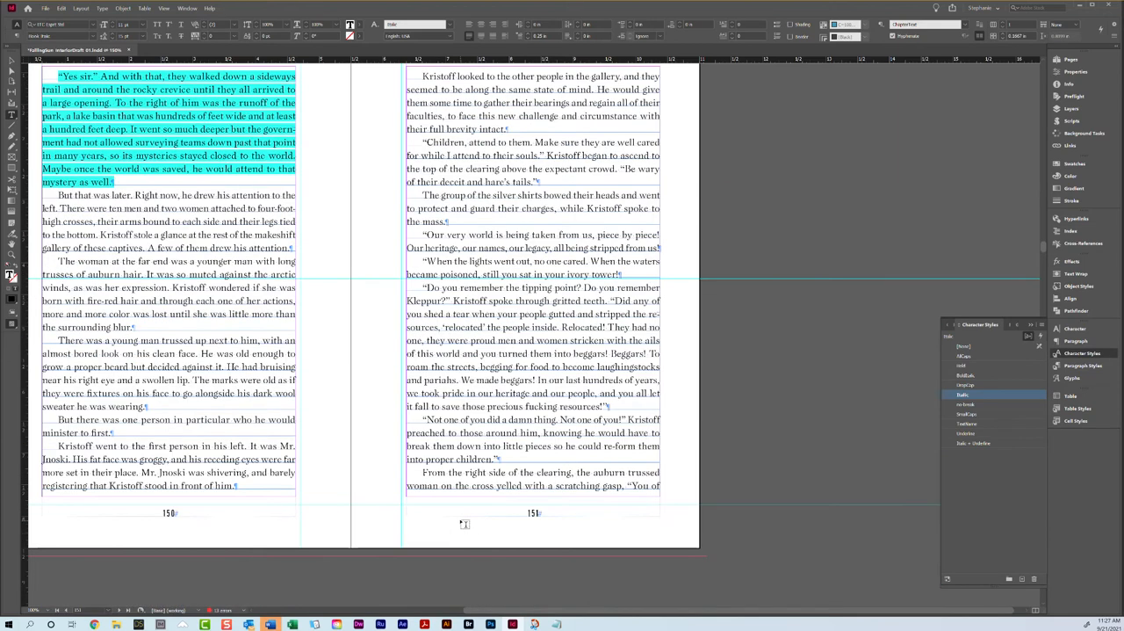
{"action": "scroll", "coordinate": [463, 524], "scroll_direction": "up", "scroll_amount": 1}
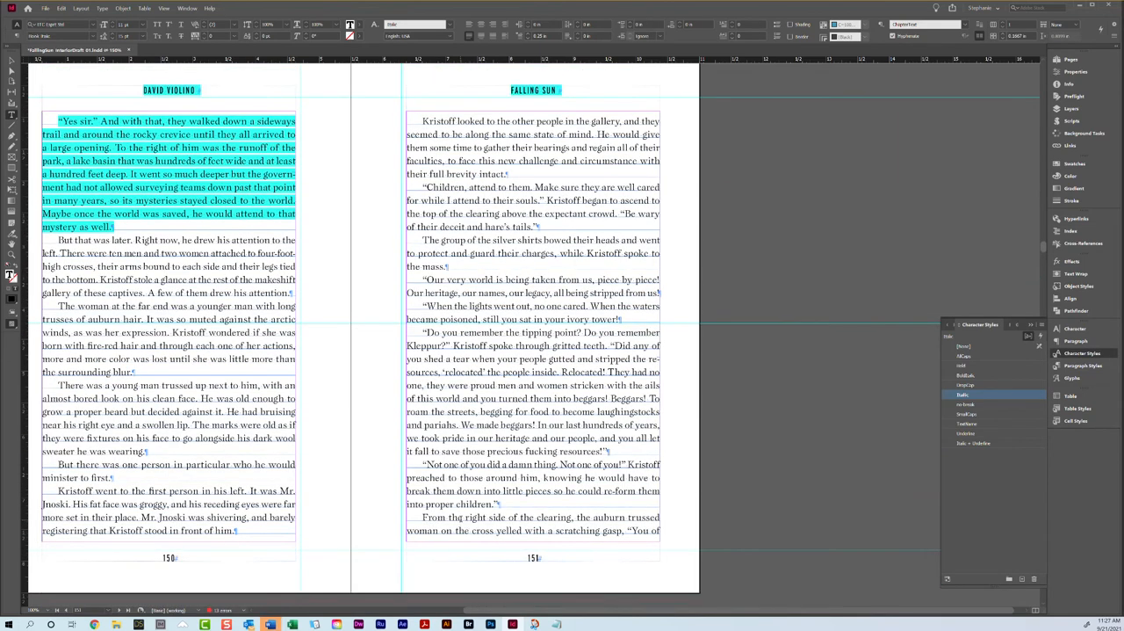
{"action": "scroll", "coordinate": [269, 450], "scroll_direction": "down", "scroll_amount": 7}
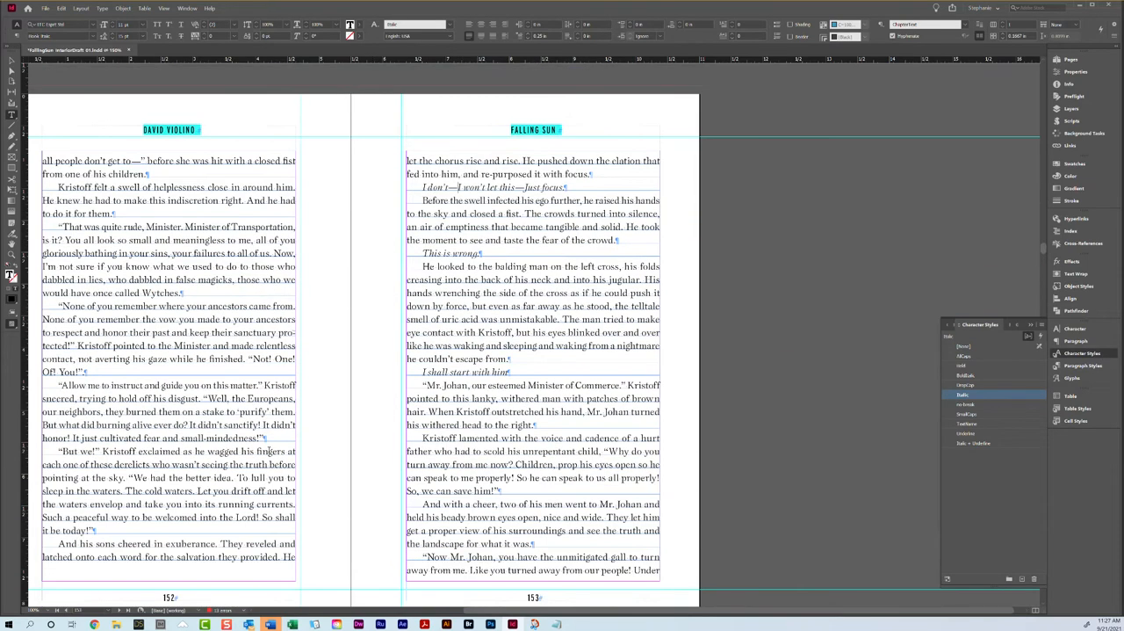
{"action": "left_click", "coordinate": [124, 369]}
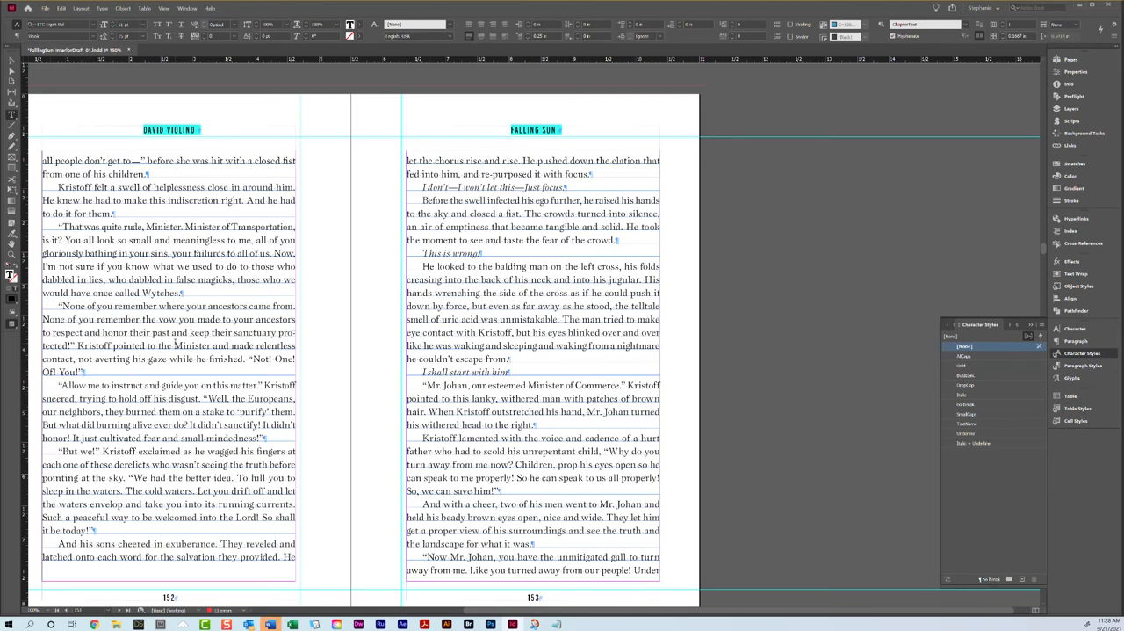
{"action": "triple_click", "coordinate": [138, 347]}
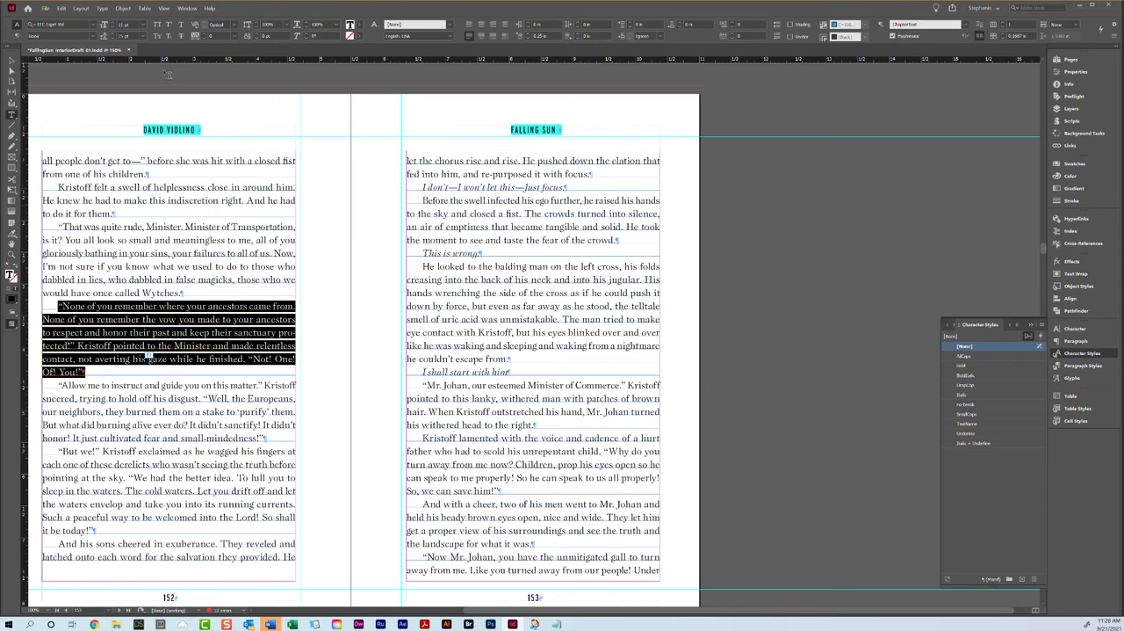
{"action": "left_click", "coordinate": [203, 40]}
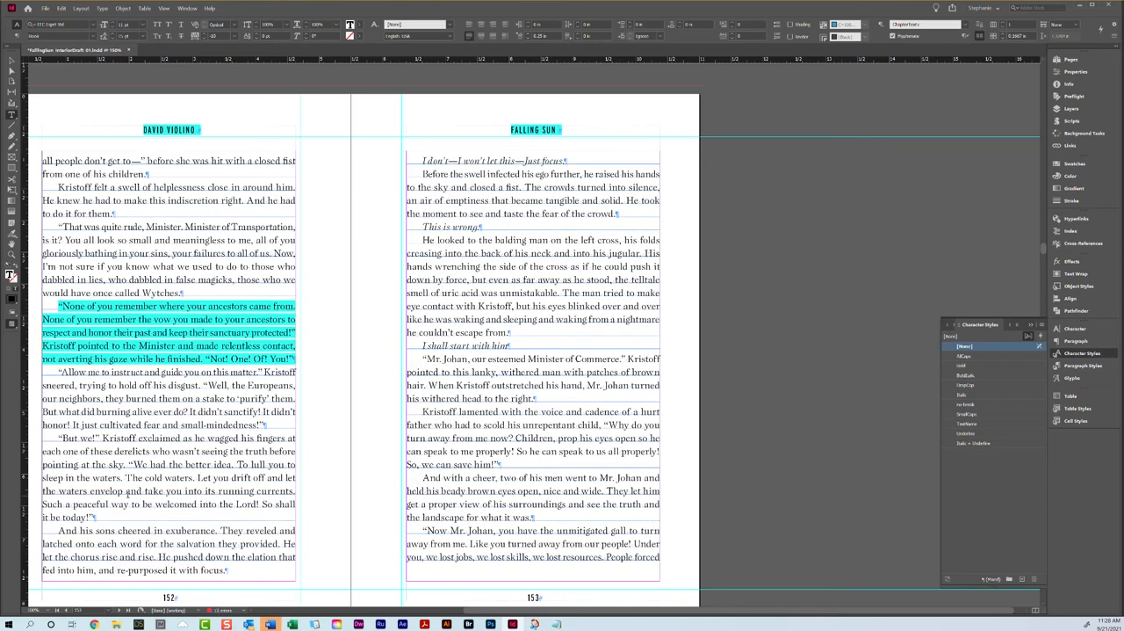
Step: Tighten the tracking of the "But we!" paragraph on page 152
{"action": "triple_click", "coordinate": [129, 491]}
{"action": "left_click", "coordinate": [202, 40]}
{"action": "scroll", "coordinate": [451, 145], "scroll_direction": "down", "scroll_amount": 10}
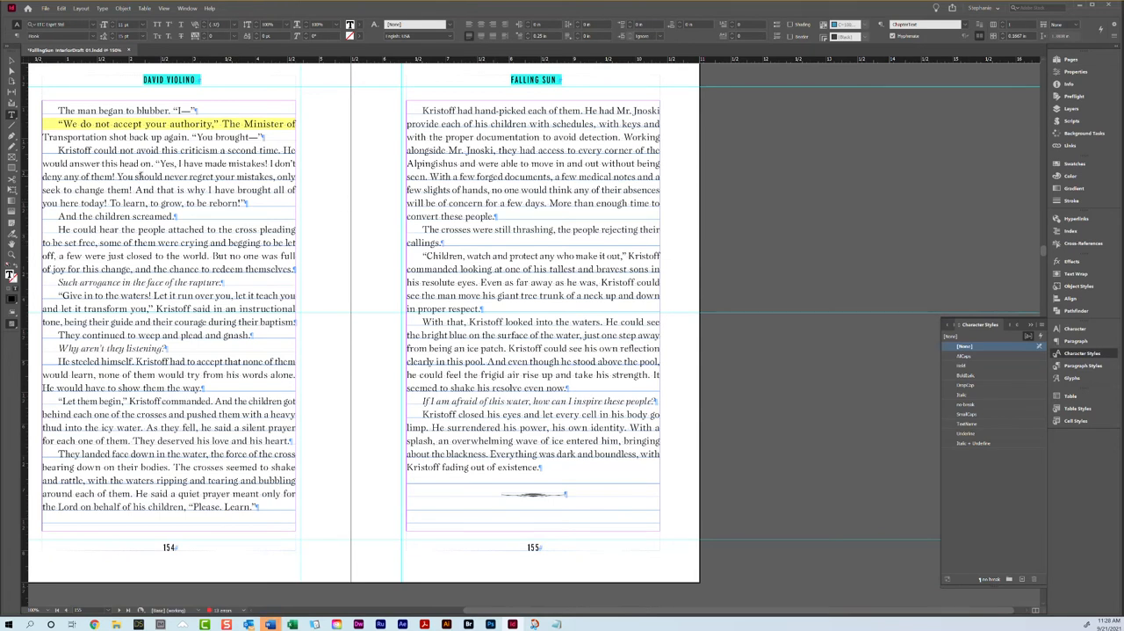
Step: Insert a discretionary hyphen after "Trans" in "Transportation" in the second paragraph of page 154
{"action": "double_click", "coordinate": [66, 136]}
{"action": "double_click", "coordinate": [86, 125]}
{"action": "double_click", "coordinate": [86, 126]}
{"action": "left_click", "coordinate": [134, 136]}
{"action": "double_click", "coordinate": [67, 137]}
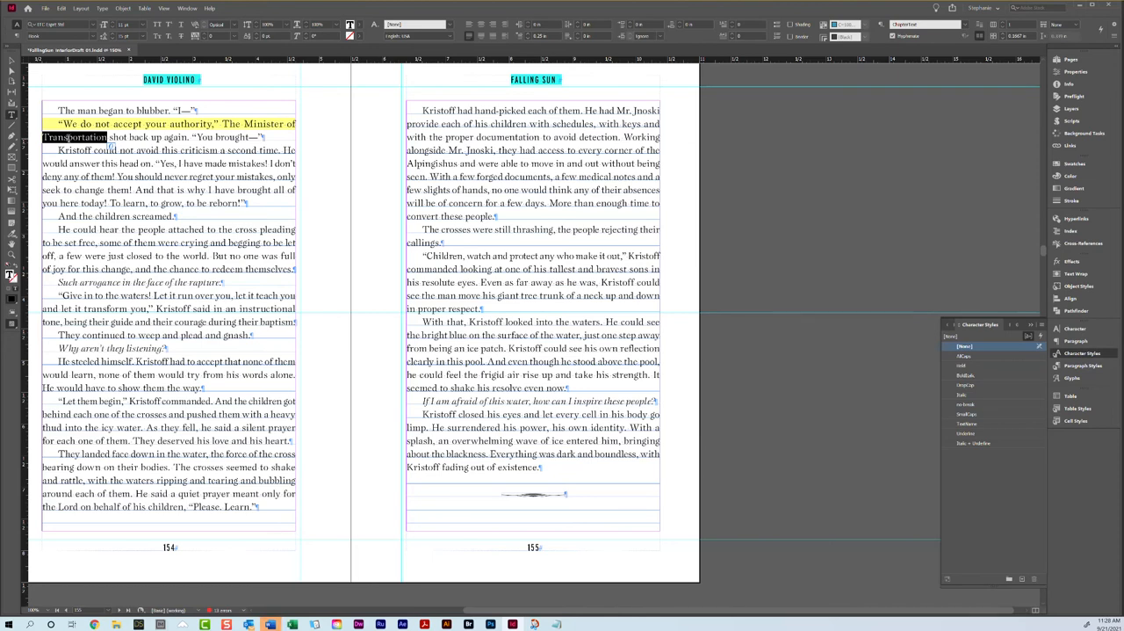
{"action": "left_click", "coordinate": [67, 137]}
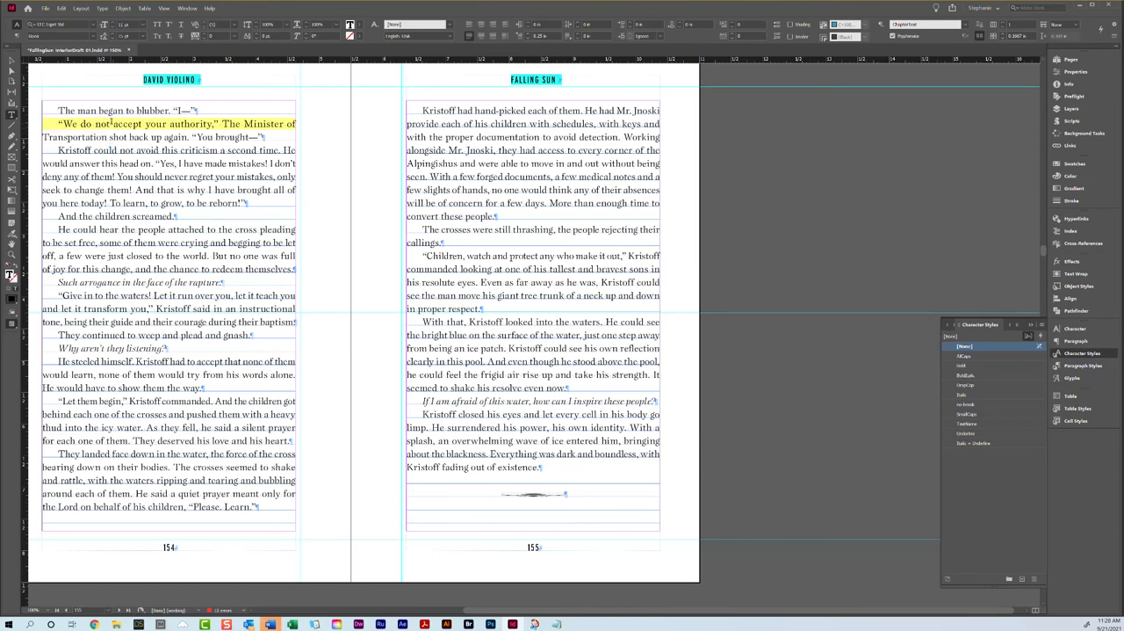
{"action": "left_click", "coordinate": [102, 7]}
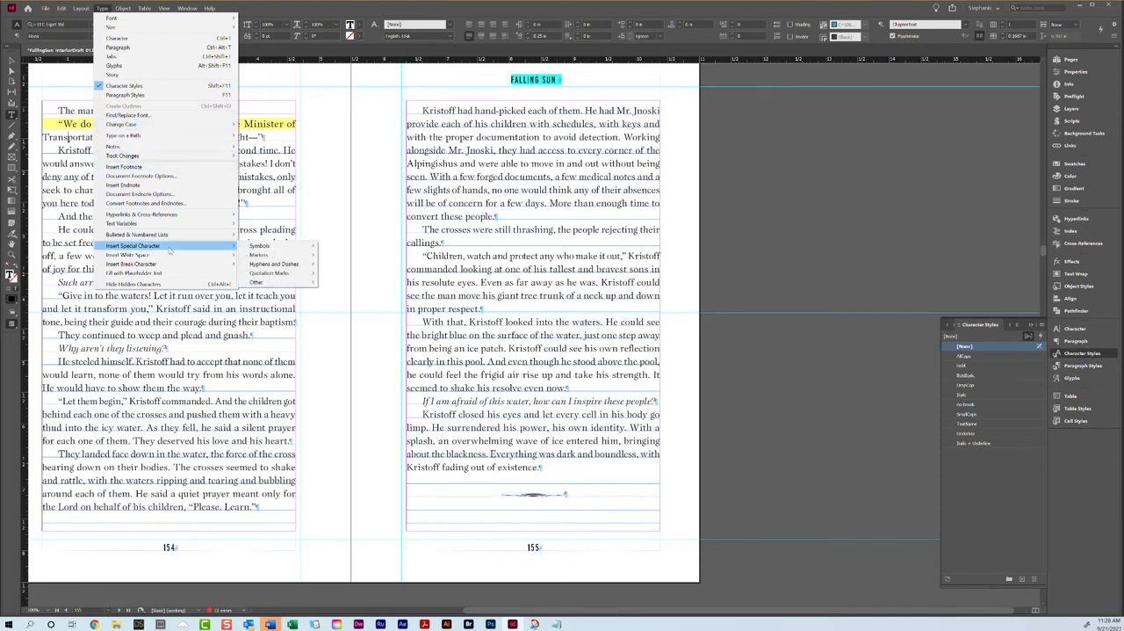
{"action": "mouse_move", "coordinate": [171, 256]}
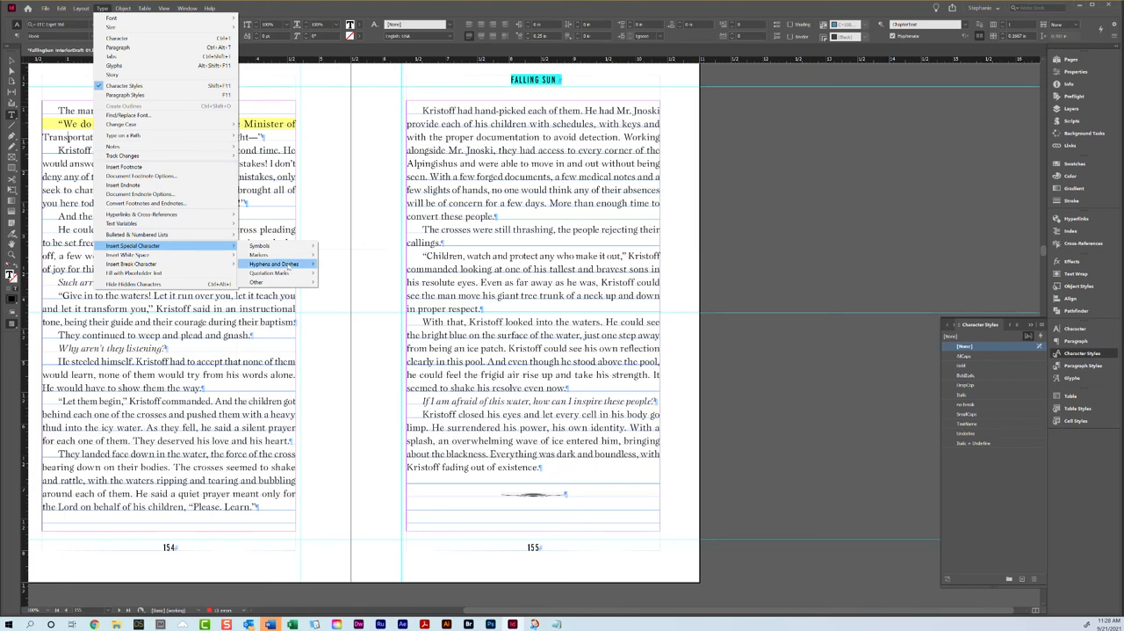
{"action": "mouse_move", "coordinate": [290, 266]}
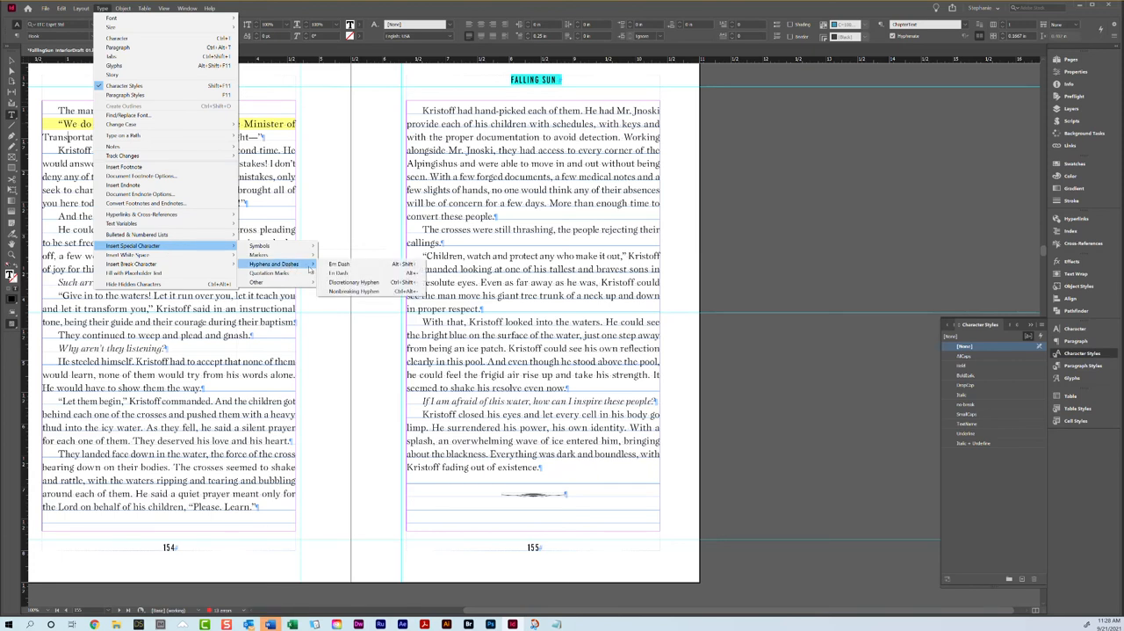
{"action": "left_click", "coordinate": [334, 283]}
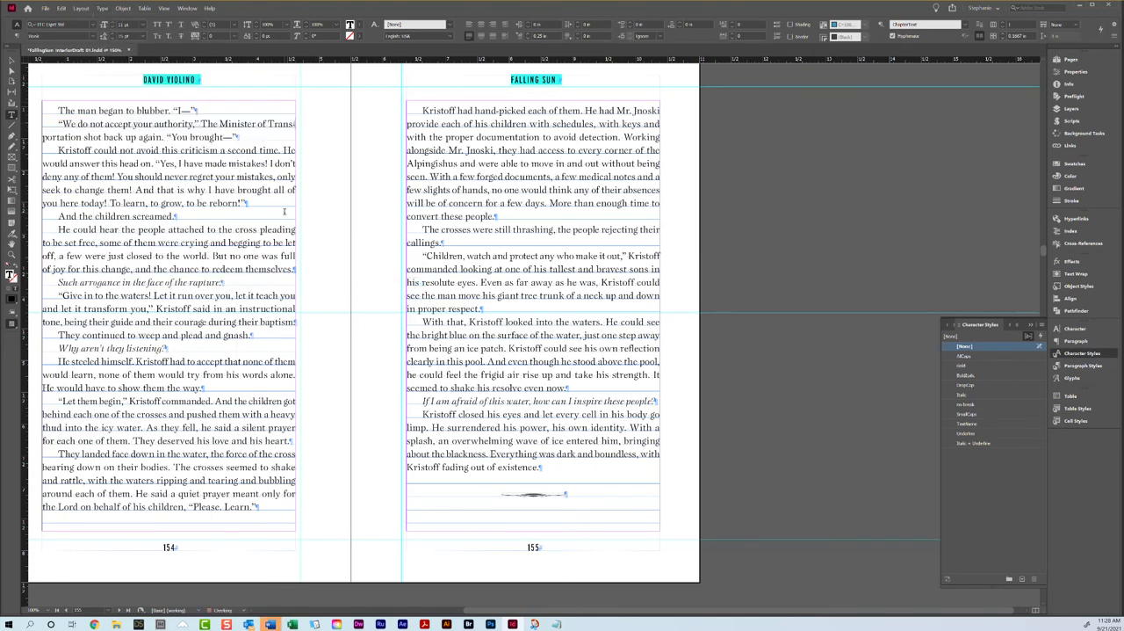
{"action": "left_click_drag", "start_coordinate": [273, 124], "coordinate": [298, 128]}
{"action": "left_click", "coordinate": [60, 137]}
{"action": "double_click", "coordinate": [282, 123]}
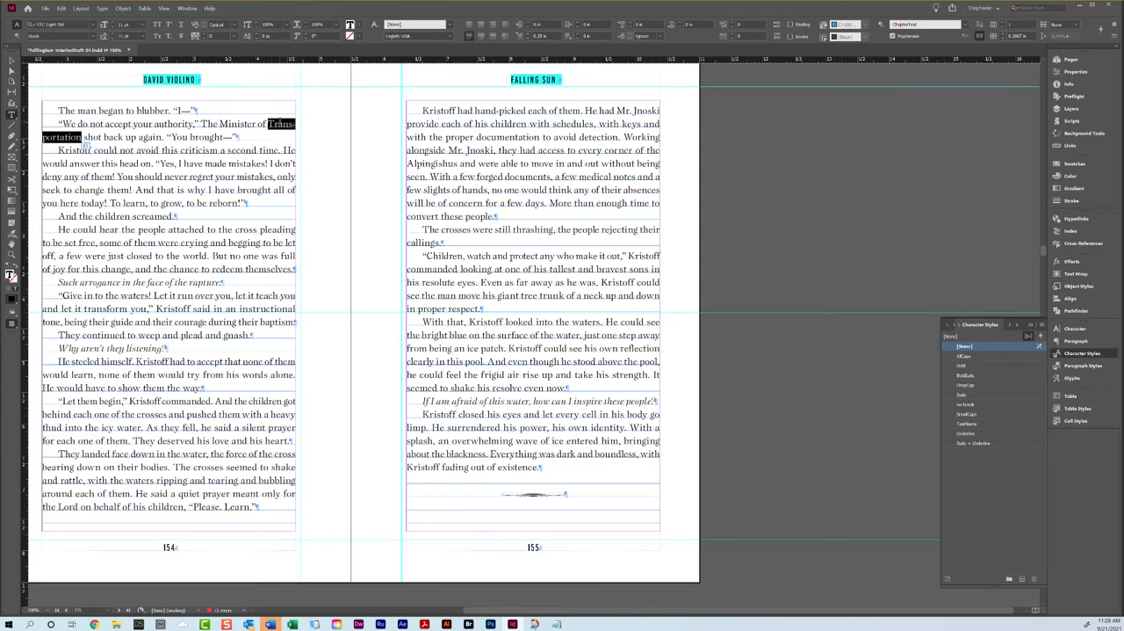
{"action": "left_click", "coordinate": [279, 123]}
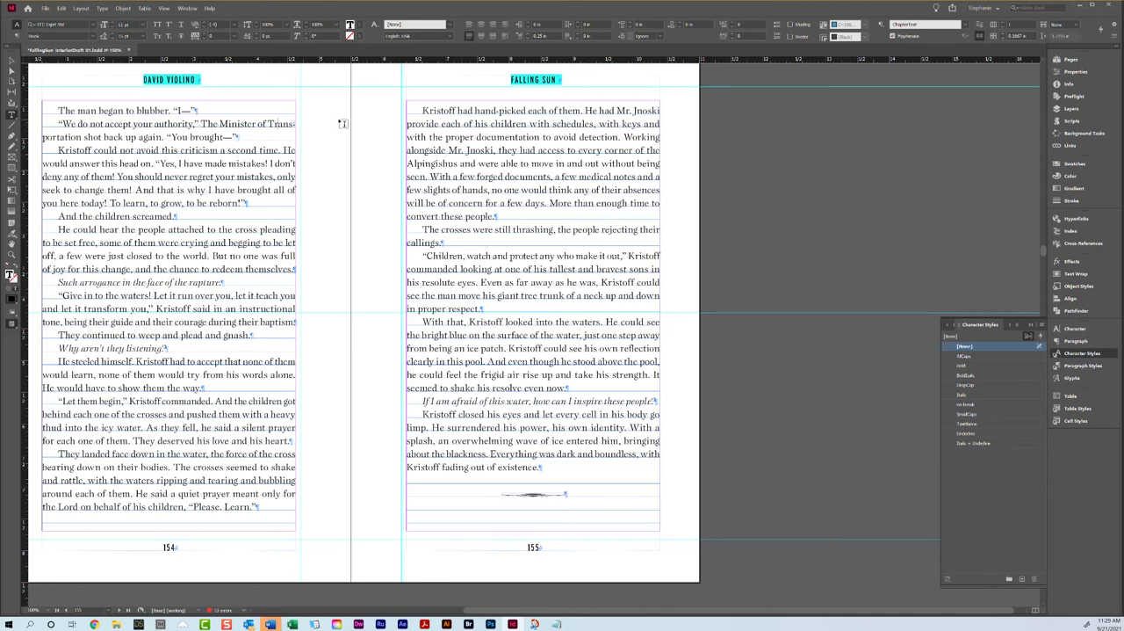
Step: Tighten the tracking of the "But not this woman" paragraph on page 158 to pull in its one-word last line
{"action": "scroll", "coordinate": [343, 118], "scroll_direction": "down", "scroll_amount": 2}
{"action": "scroll", "coordinate": [407, 127], "scroll_direction": "up", "scroll_amount": 4}
{"action": "scroll", "coordinate": [439, 176], "scroll_direction": "down", "scroll_amount": 4}
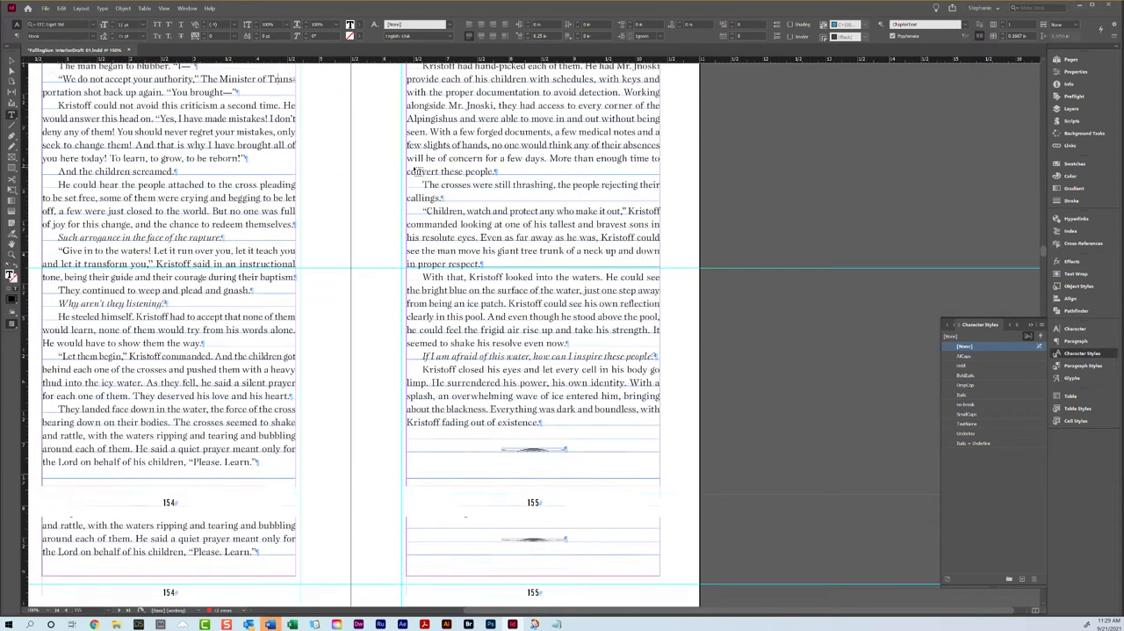
{"action": "scroll", "coordinate": [557, 396], "scroll_direction": "down", "scroll_amount": 10}
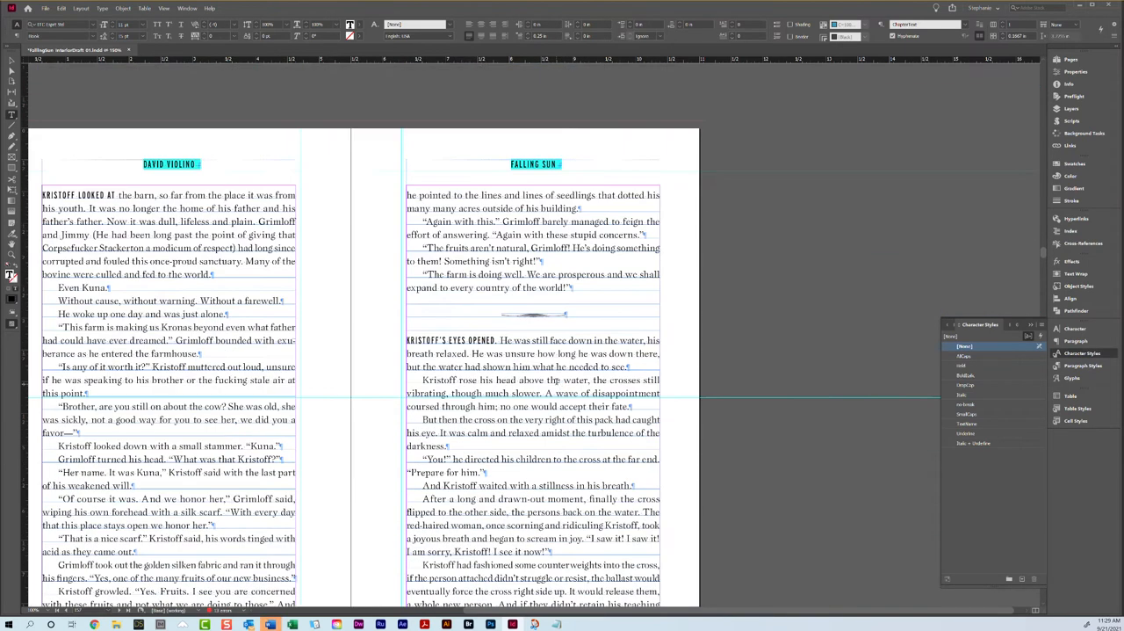
{"action": "scroll", "coordinate": [556, 380], "scroll_direction": "down", "scroll_amount": 10}
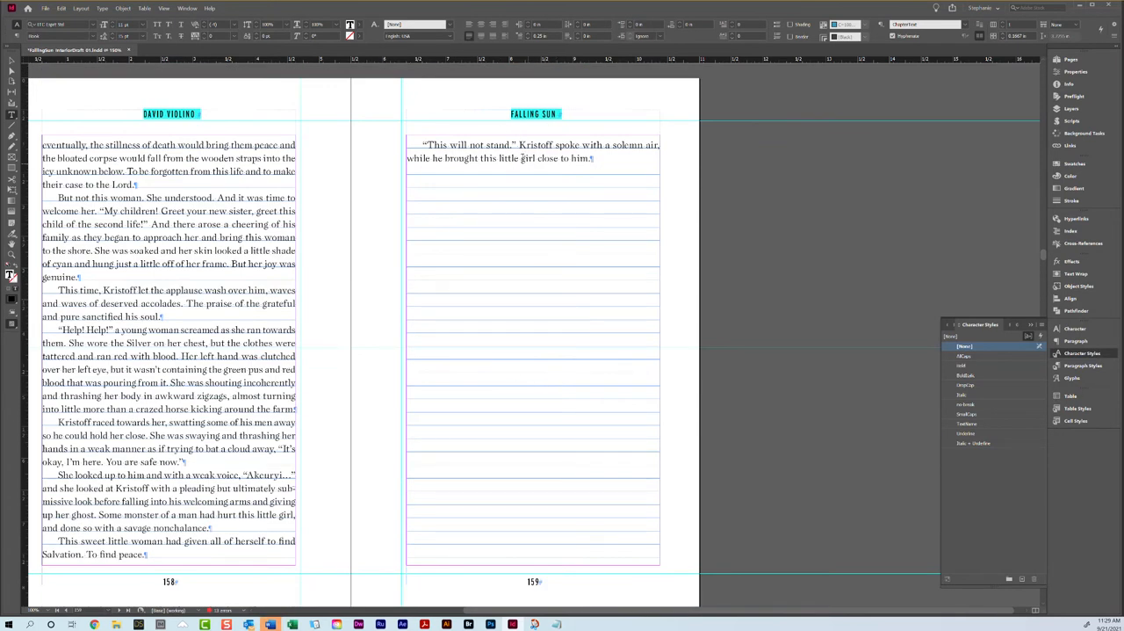
{"action": "double_click", "coordinate": [93, 237]}
{"action": "left_click", "coordinate": [93, 237]}
{"action": "left_click", "coordinate": [93, 237]}
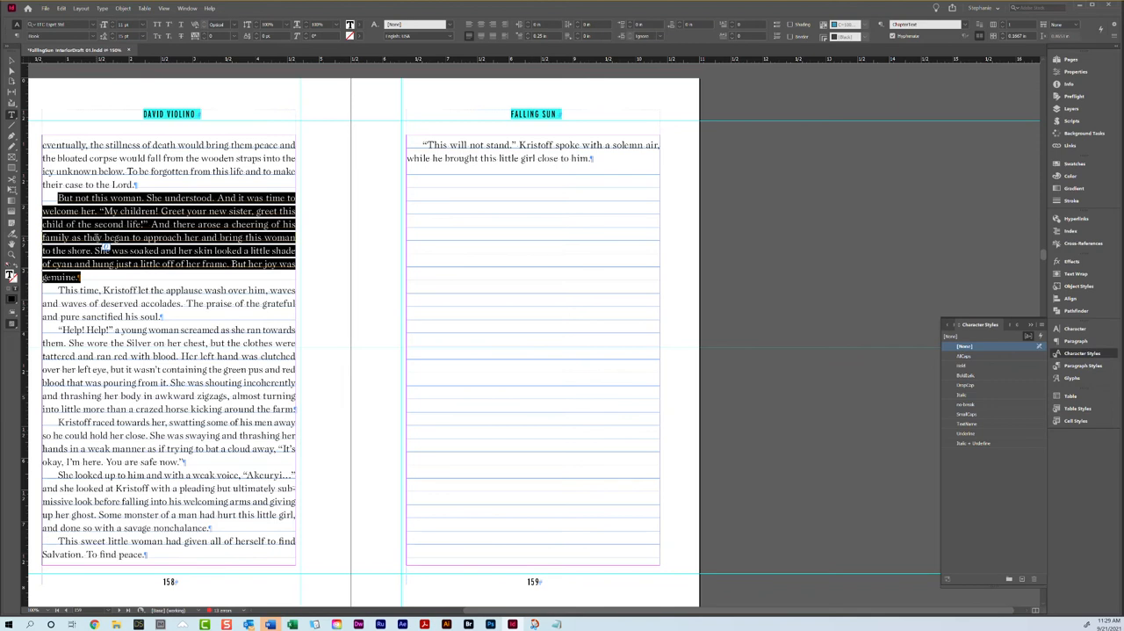
{"action": "left_click", "coordinate": [204, 38]}
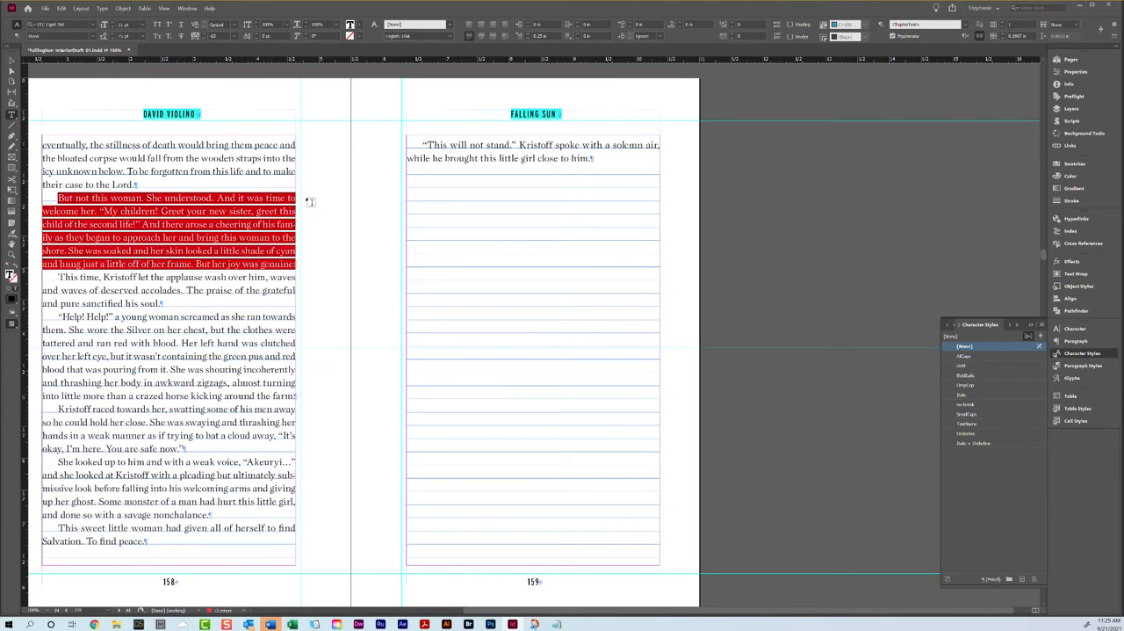
Step: Tighten the tracking of the "Kristoff had fashioned some counterweights" paragraph at the end of page 157
{"action": "scroll", "coordinate": [323, 173], "scroll_direction": "up", "scroll_amount": 8}
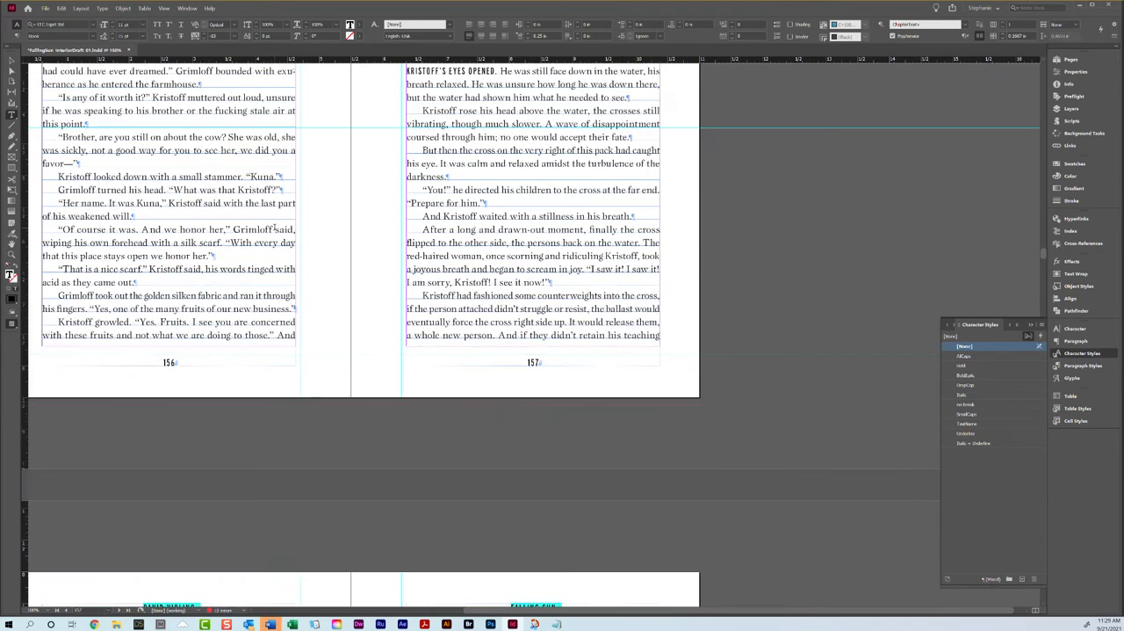
{"action": "triple_click", "coordinate": [497, 318]}
{"action": "left_click", "coordinate": [204, 38]}
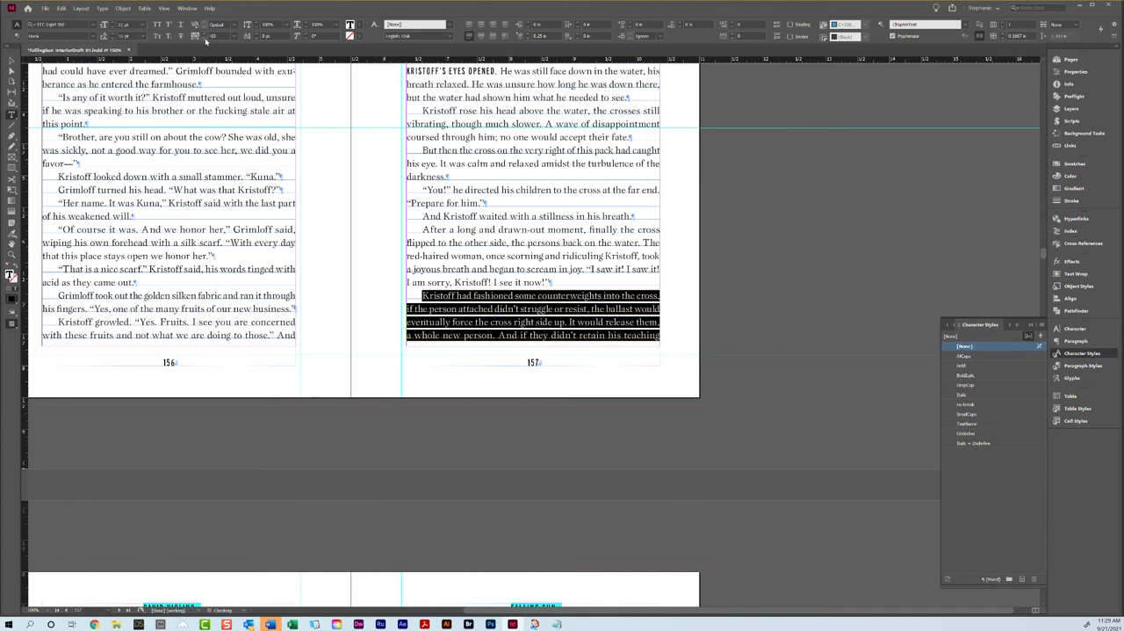
{"action": "scroll", "coordinate": [230, 88], "scroll_direction": "down", "scroll_amount": 6}
{"action": "scroll", "coordinate": [232, 89], "scroll_direction": "up", "scroll_amount": 8}
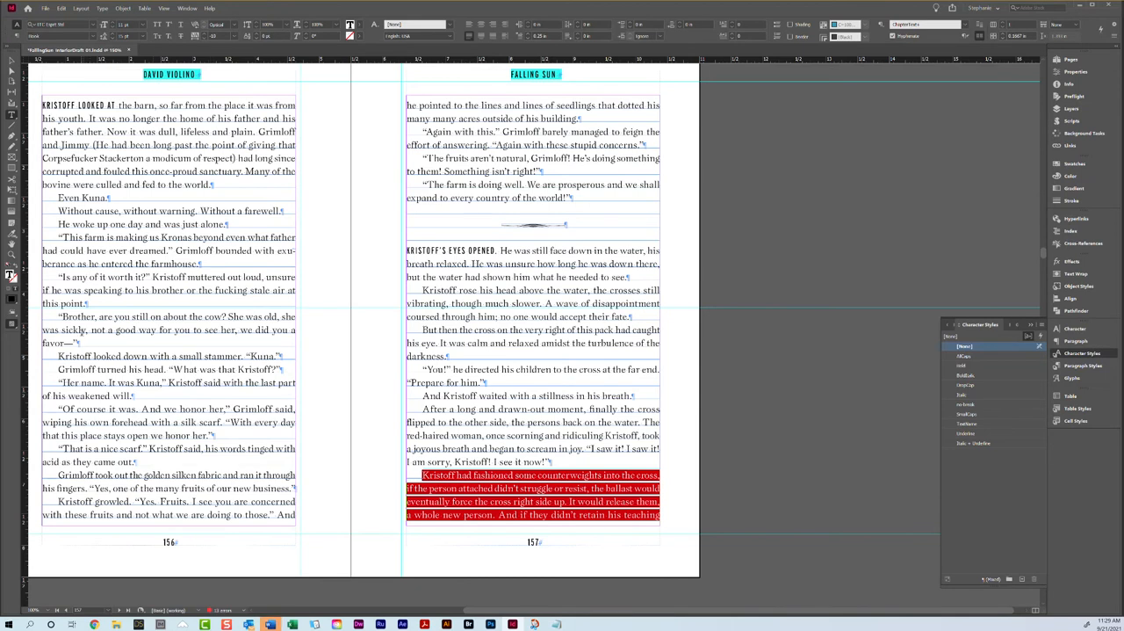
Step: Tighten the tracking of the "Is any of it worth it?" and "Brother, are you still on about the cow?" paragraphs on page 156
{"action": "left_click_drag", "start_coordinate": [78, 343], "coordinate": [58, 275]}
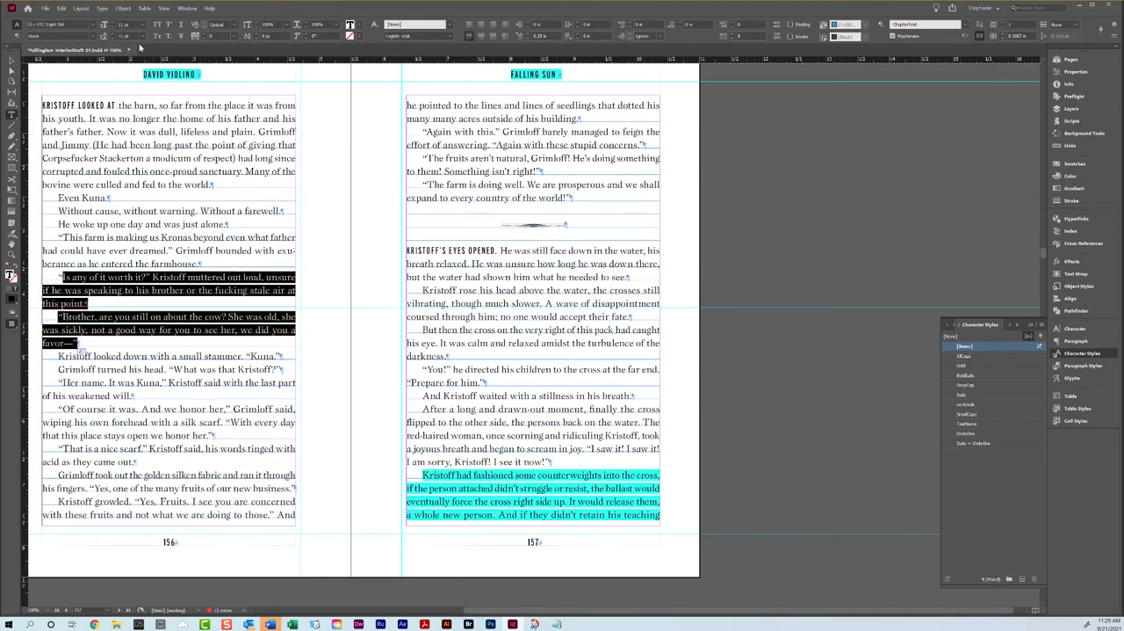
{"action": "left_click", "coordinate": [203, 38]}
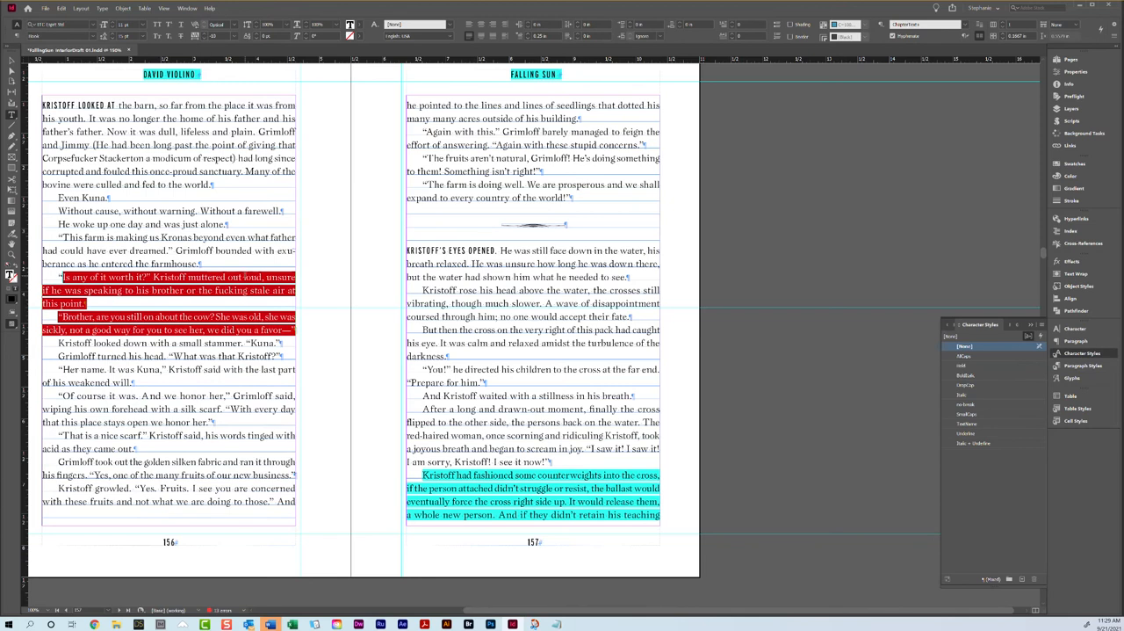
{"action": "left_click", "coordinate": [142, 291]}
{"action": "triple_click", "coordinate": [143, 291]}
{"action": "left_click", "coordinate": [217, 36]}
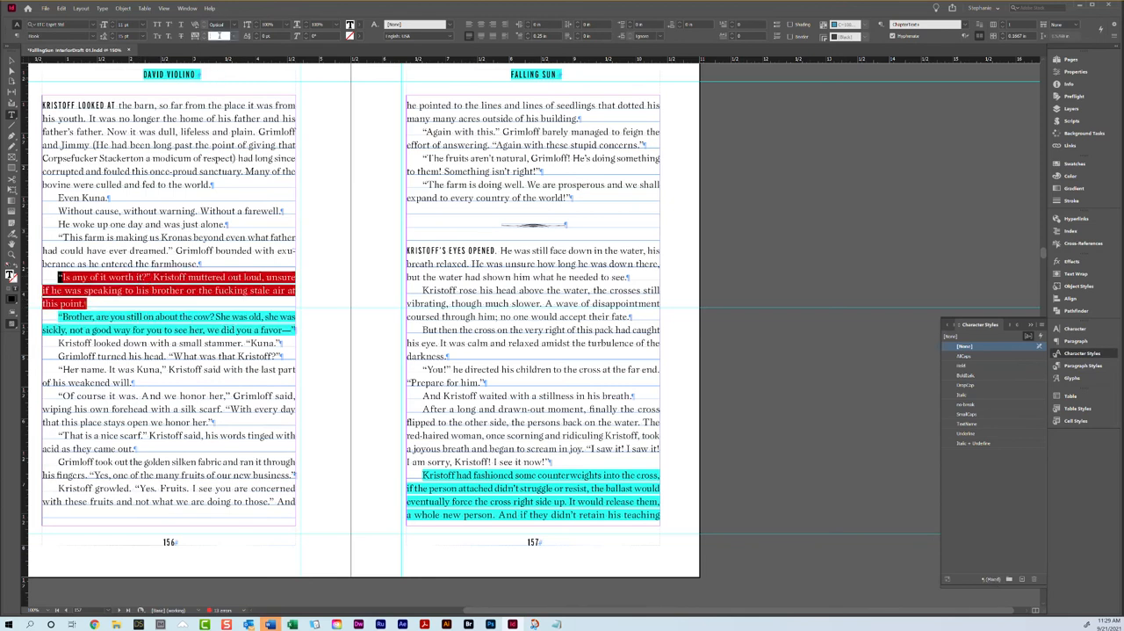
{"action": "type", "text": "-10"}
{"action": "key", "text": "Return"}
{"action": "left_click", "coordinate": [197, 39]}
{"action": "left_click", "coordinate": [235, 318]}
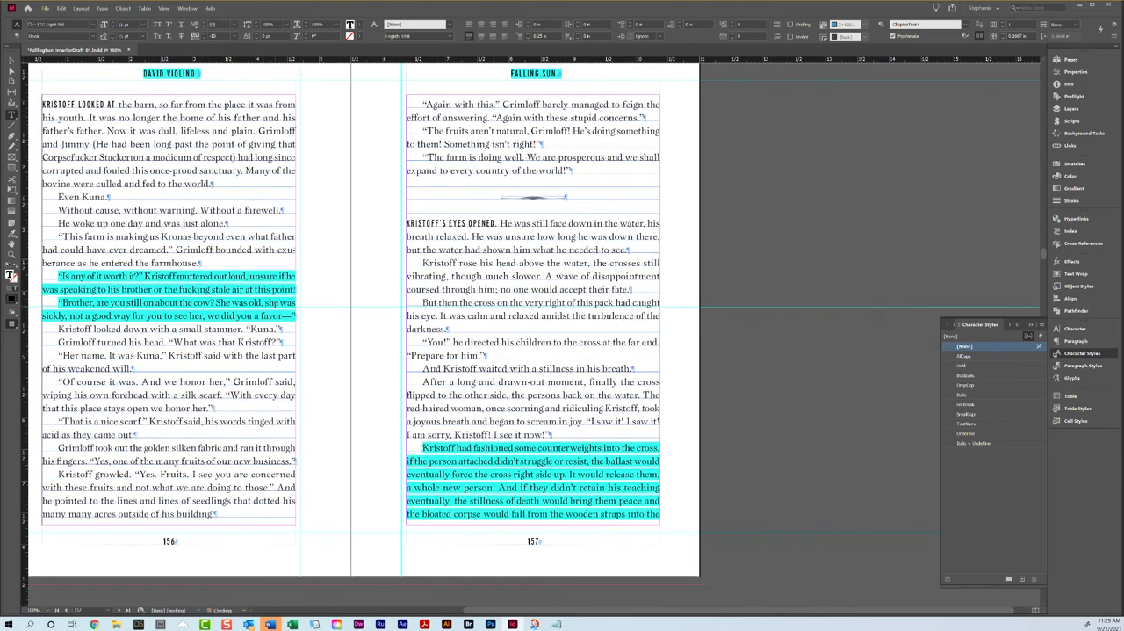
Step: Apply the right-hand page of the B-Chapter Title master to page 159, the opener of Chapter 17
{"action": "scroll", "coordinate": [275, 307], "scroll_direction": "down", "scroll_amount": 3}
{"action": "scroll", "coordinate": [275, 308], "scroll_direction": "down", "scroll_amount": 8}
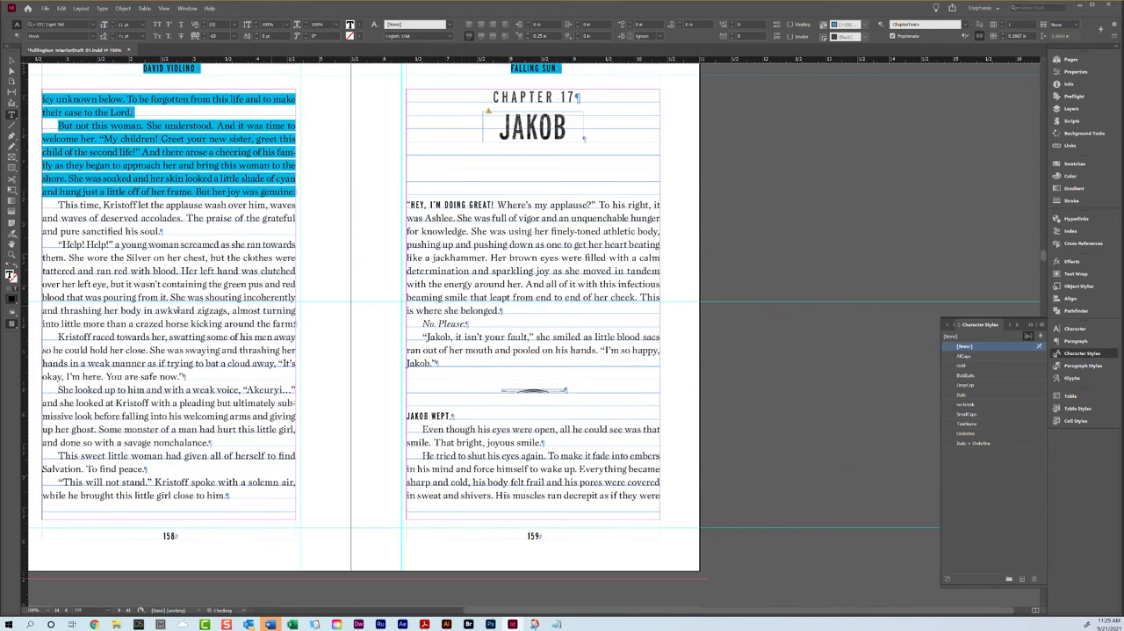
{"action": "left_click", "coordinate": [1065, 59]}
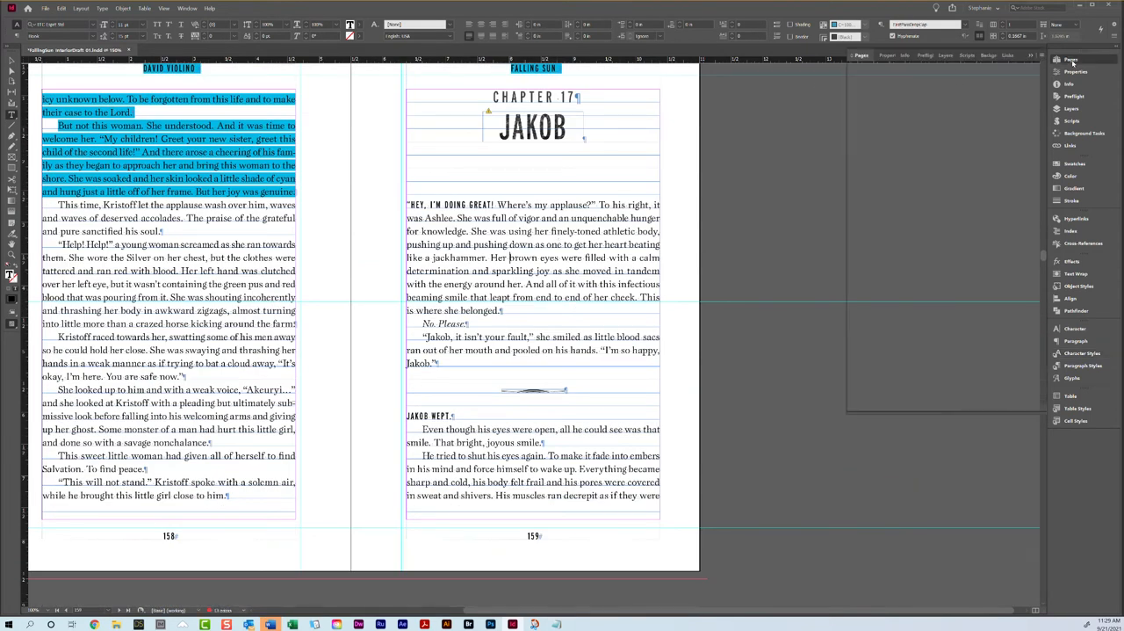
{"action": "left_click_drag", "start_coordinate": [1035, 97], "coordinate": [950, 384]}
Step: Select the "JAKOB" name graphic on page 159 and update its modified link
{"action": "left_click", "coordinate": [12, 60]}
{"action": "left_click", "coordinate": [455, 211]}
{"action": "left_click", "coordinate": [551, 227]}
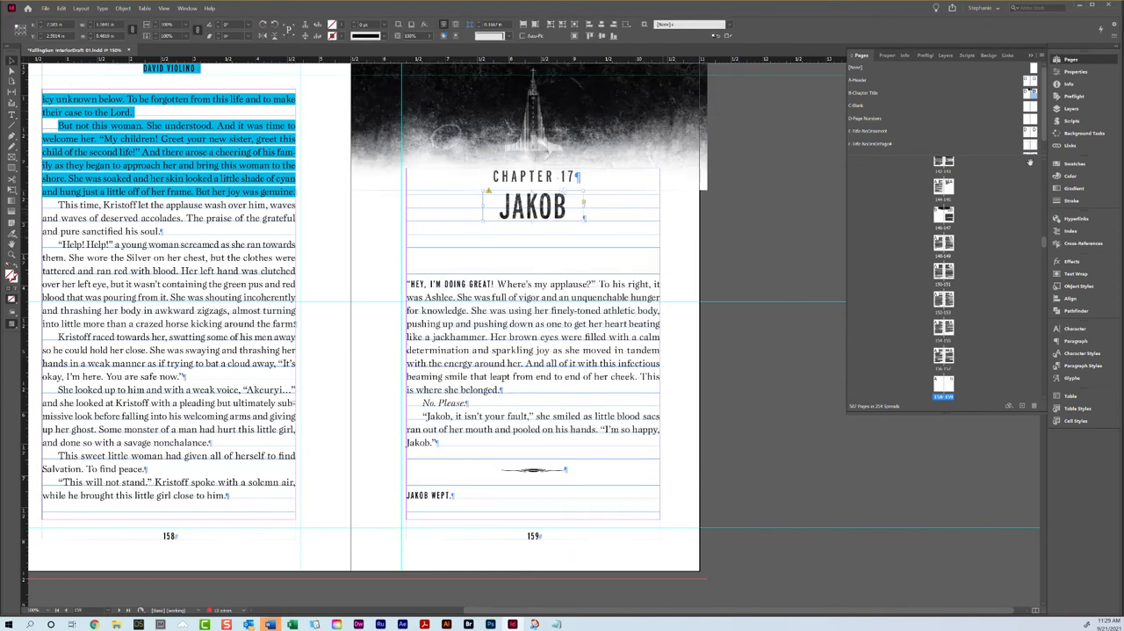
{"action": "left_click", "coordinate": [1074, 144]}
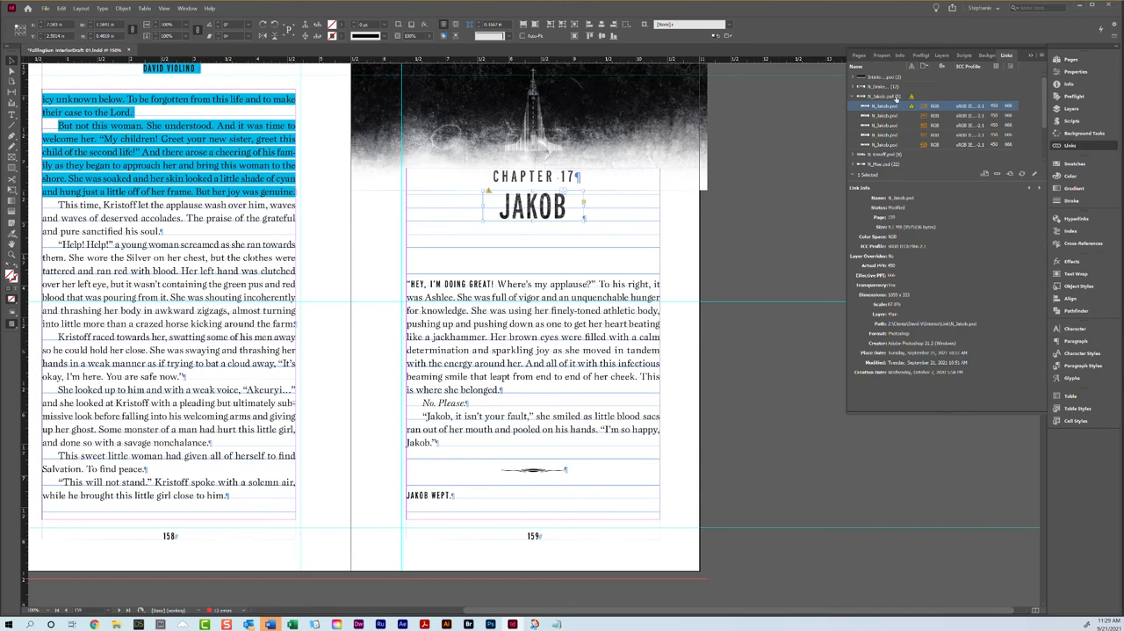
{"action": "left_click", "coordinate": [1022, 173]}
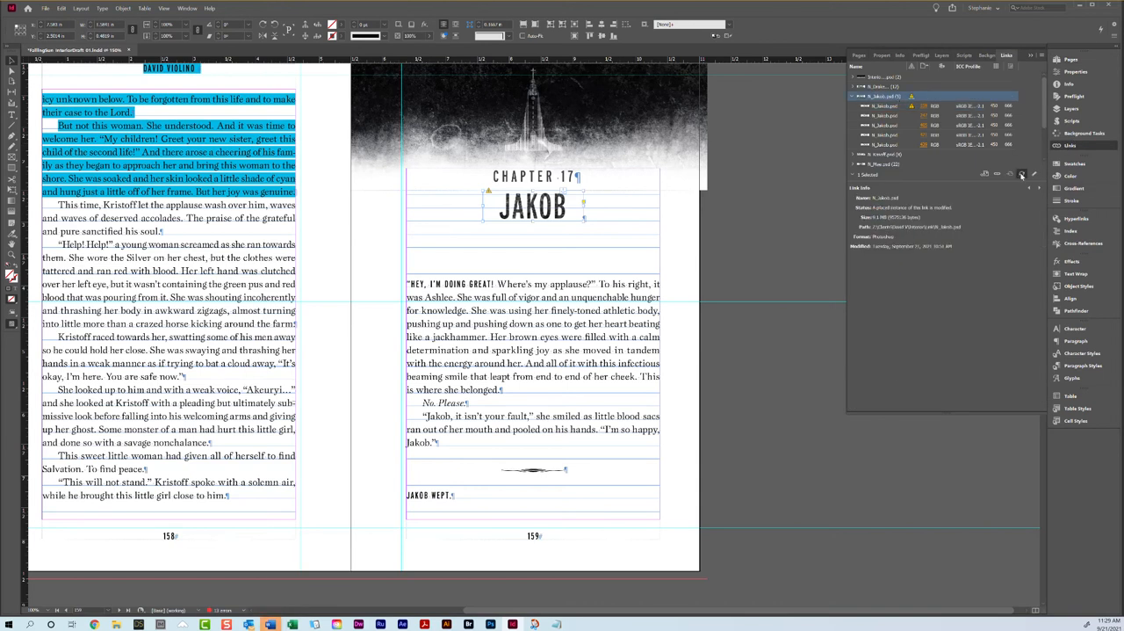
{"action": "left_click", "coordinate": [712, 227]}
Step: Tighten the tracking of the "Jakob, it isn't your fault" paragraph on page 159 to pull in its one-word last line
{"action": "scroll", "coordinate": [597, 369], "scroll_direction": "down", "scroll_amount": 1}
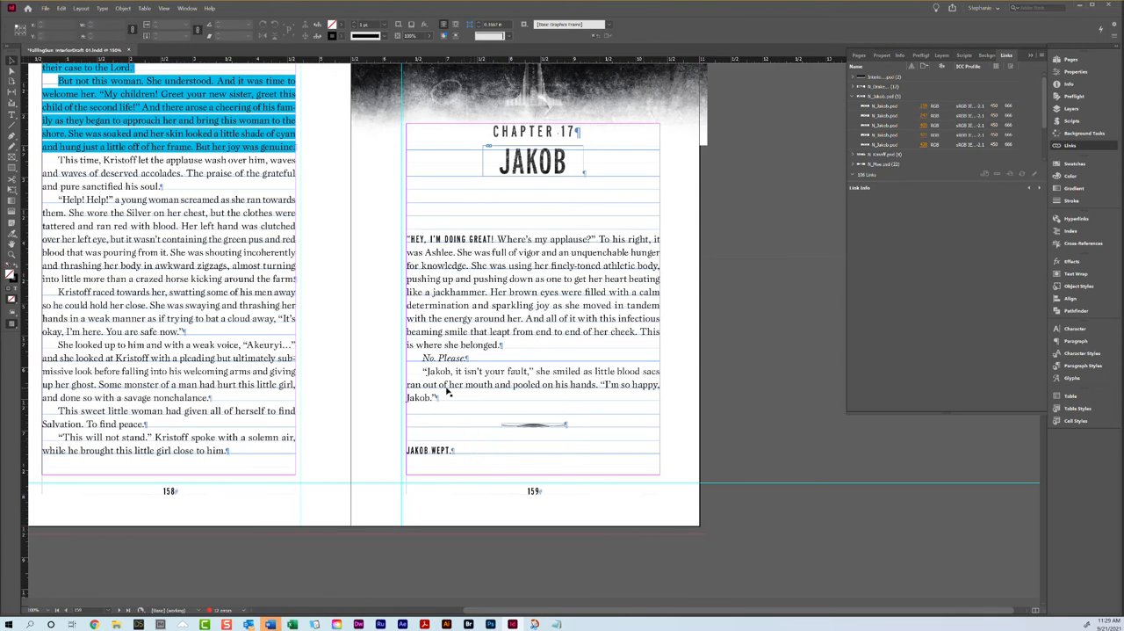
{"action": "scroll", "coordinate": [446, 391], "scroll_direction": "down", "scroll_amount": 8}
{"action": "scroll", "coordinate": [448, 387], "scroll_direction": "up", "scroll_amount": 7}
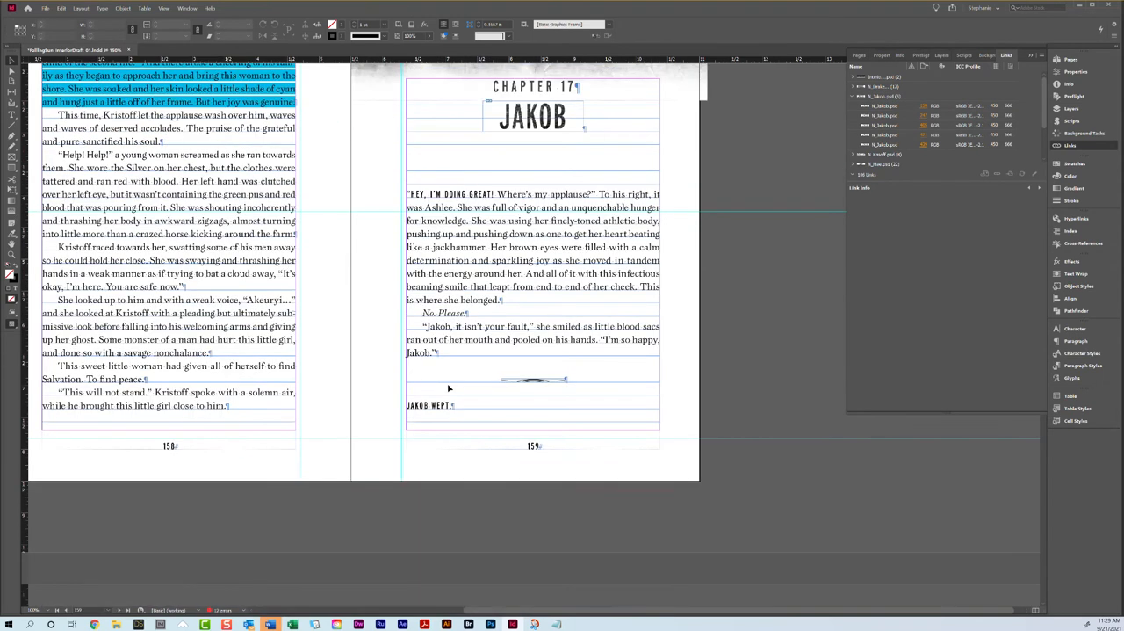
{"action": "scroll", "coordinate": [448, 388], "scroll_direction": "down", "scroll_amount": 8}
{"action": "scroll", "coordinate": [332, 356], "scroll_direction": "up", "scroll_amount": 8}
{"action": "left_click", "coordinate": [441, 351]}
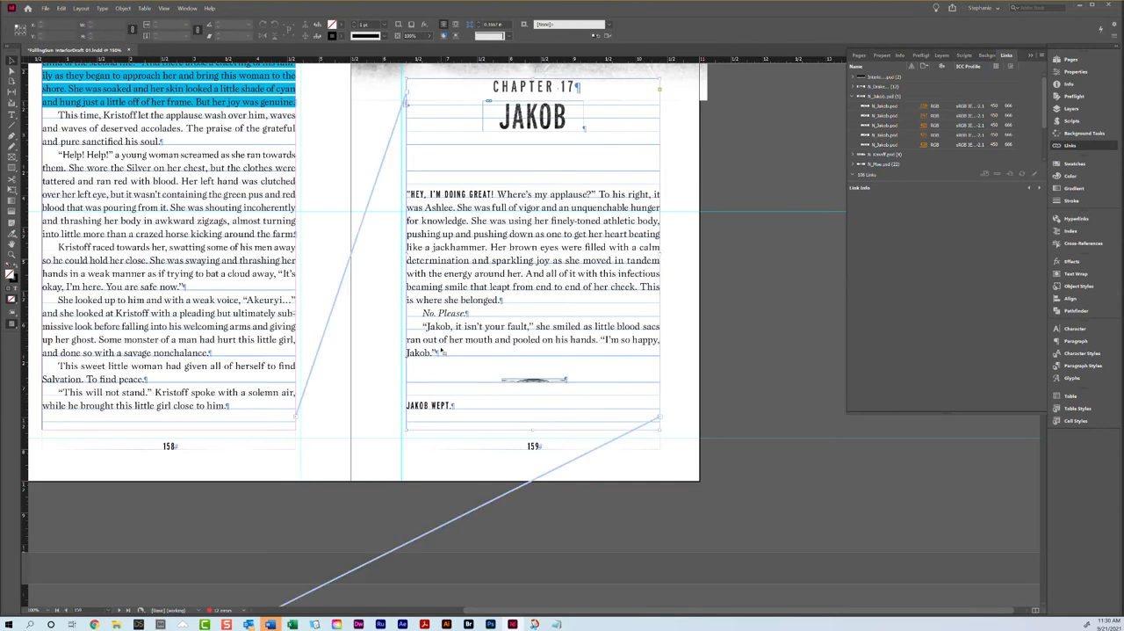
{"action": "double_click", "coordinate": [440, 352]}
{"action": "triple_click", "coordinate": [441, 351]}
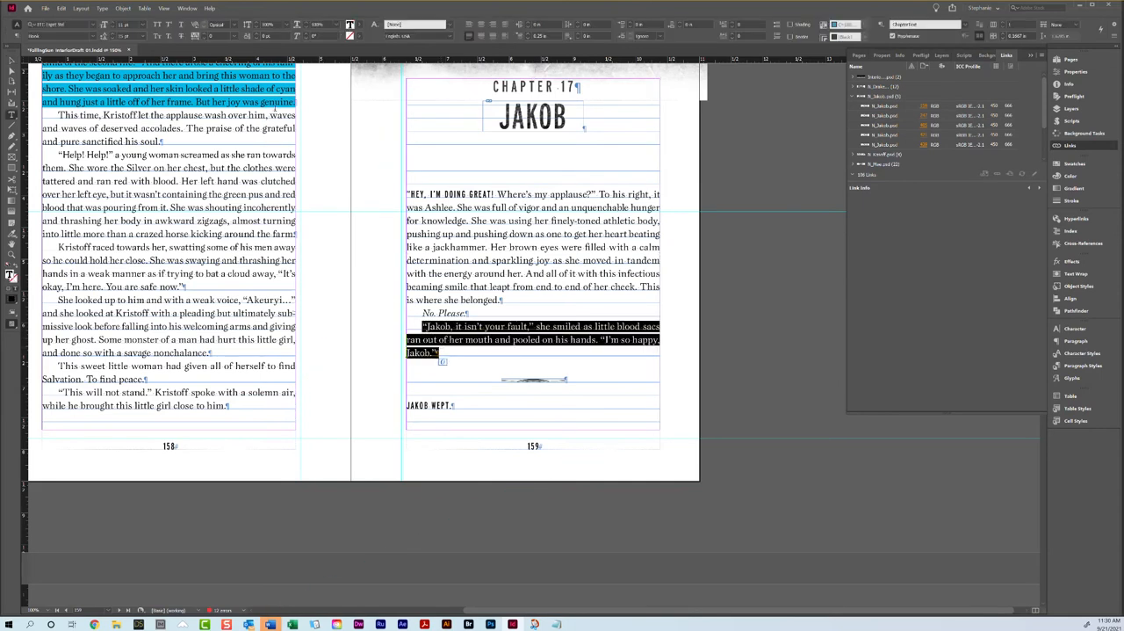
{"action": "left_click", "coordinate": [203, 39]}
{"action": "left_click", "coordinate": [486, 308]}
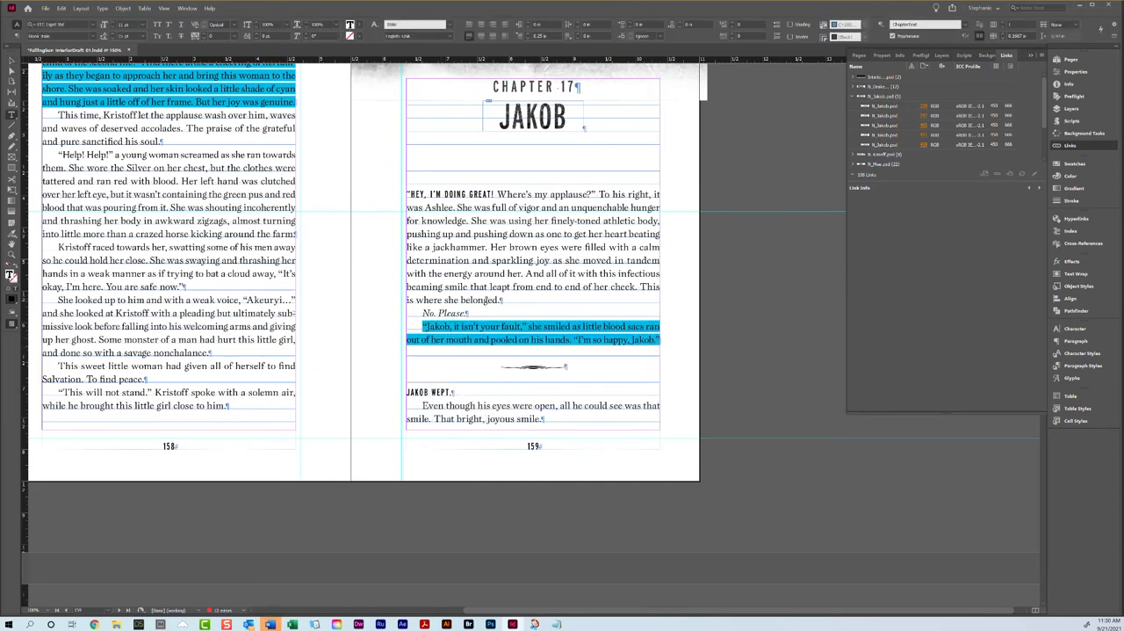
Step: Tighten the tracking of the "Petta Reddast" paragraph on page 160 to pull in its short last line
{"action": "scroll", "coordinate": [473, 285], "scroll_direction": "down", "scroll_amount": 7}
{"action": "scroll", "coordinate": [470, 219], "scroll_direction": "up", "scroll_amount": 1}
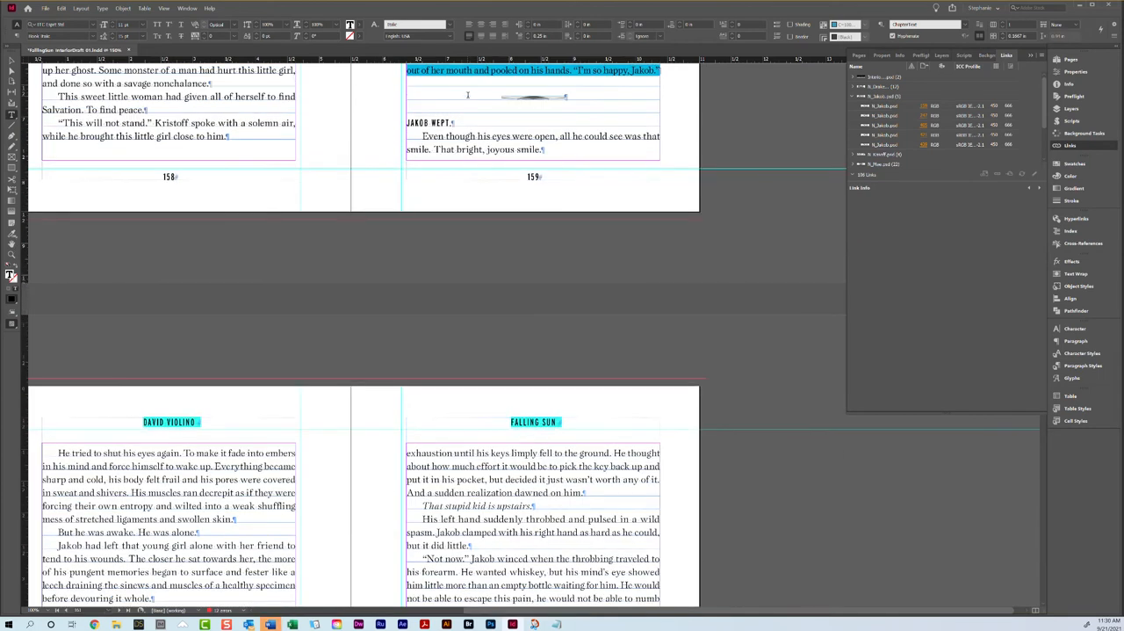
{"action": "double_click", "coordinate": [460, 136]}
{"action": "triple_click", "coordinate": [460, 136]}
{"action": "scroll", "coordinate": [471, 148], "scroll_direction": "down", "scroll_amount": 5}
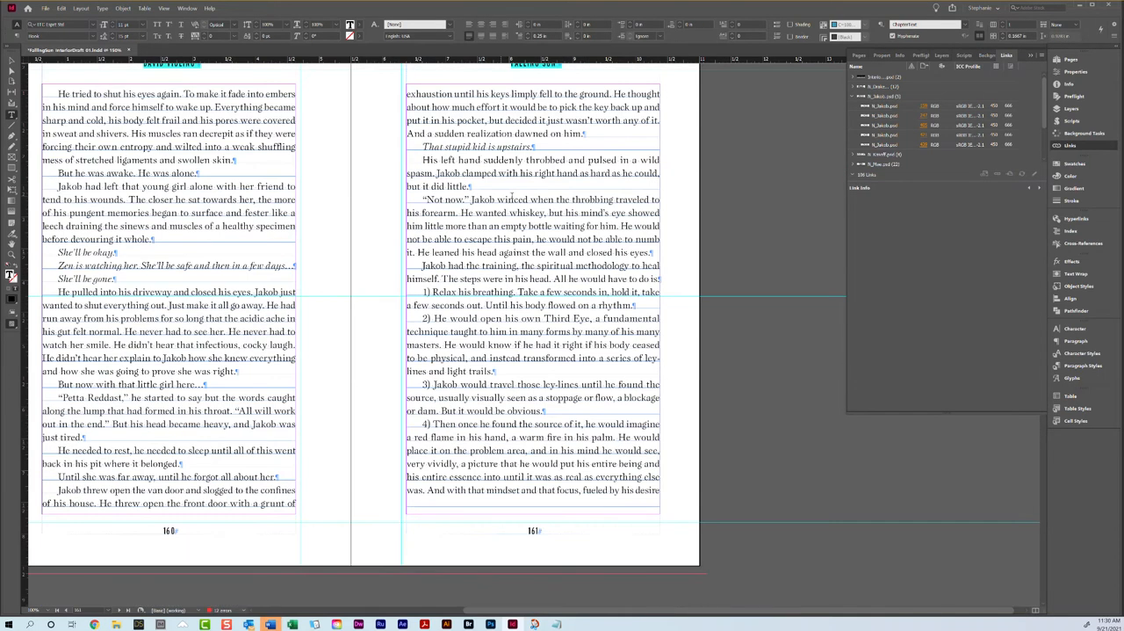
{"action": "scroll", "coordinate": [515, 201], "scroll_direction": "down", "scroll_amount": 4}
{"action": "scroll", "coordinate": [539, 272], "scroll_direction": "up", "scroll_amount": 5}
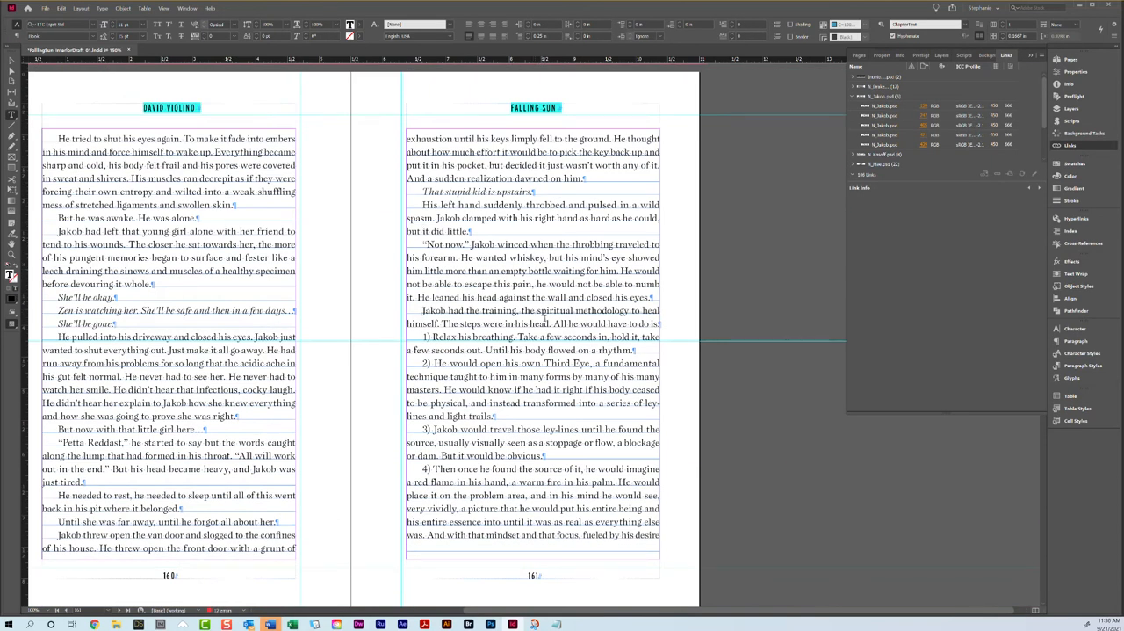
{"action": "triple_click", "coordinate": [195, 443]}
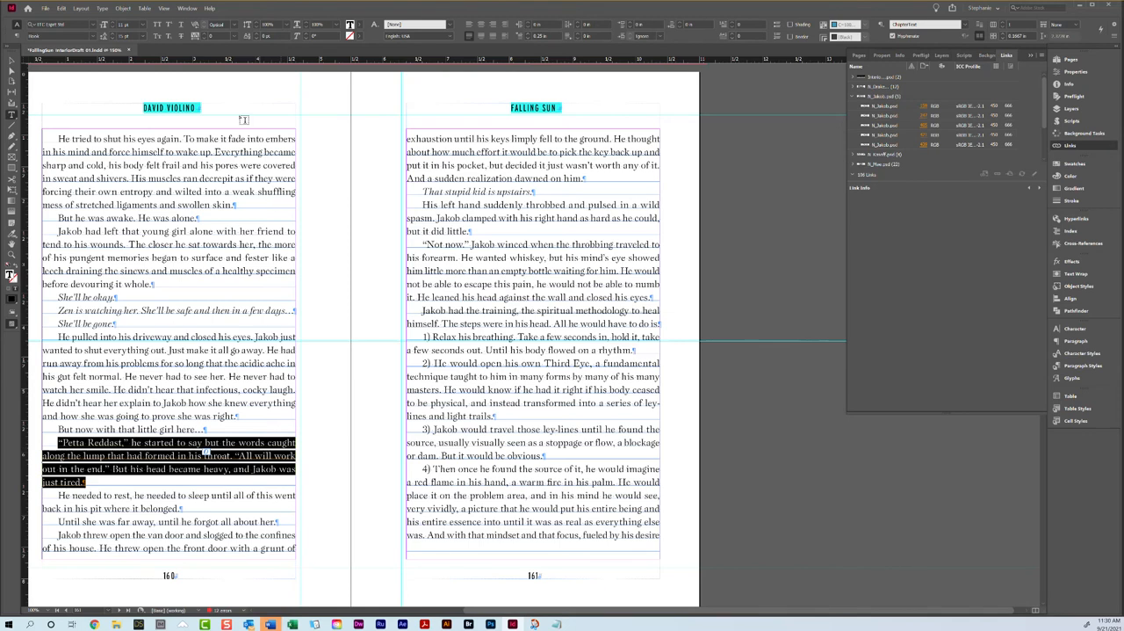
{"action": "left_click", "coordinate": [205, 40]}
Step: Tighten the tracking of the "Yes yes" paragraph on page 164 to pull in its short last line
{"action": "scroll", "coordinate": [352, 219], "scroll_direction": "down", "scroll_amount": 5}
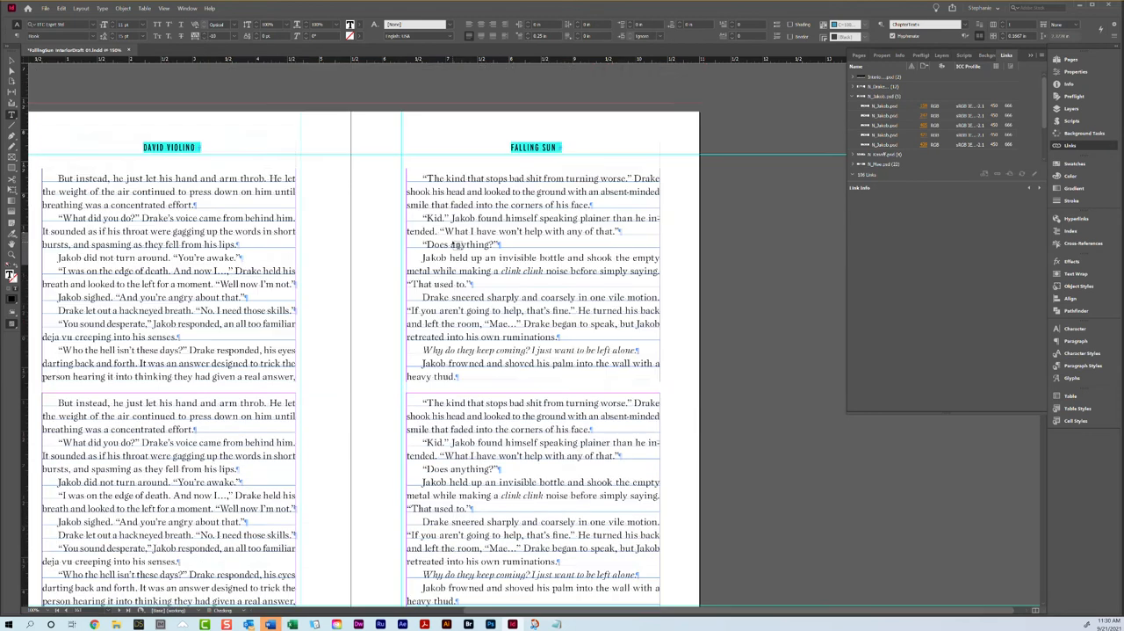
{"action": "scroll", "coordinate": [453, 238], "scroll_direction": "down", "scroll_amount": 6}
{"action": "scroll", "coordinate": [379, 269], "scroll_direction": "up", "scroll_amount": 1}
{"action": "triple_click", "coordinate": [93, 324]}
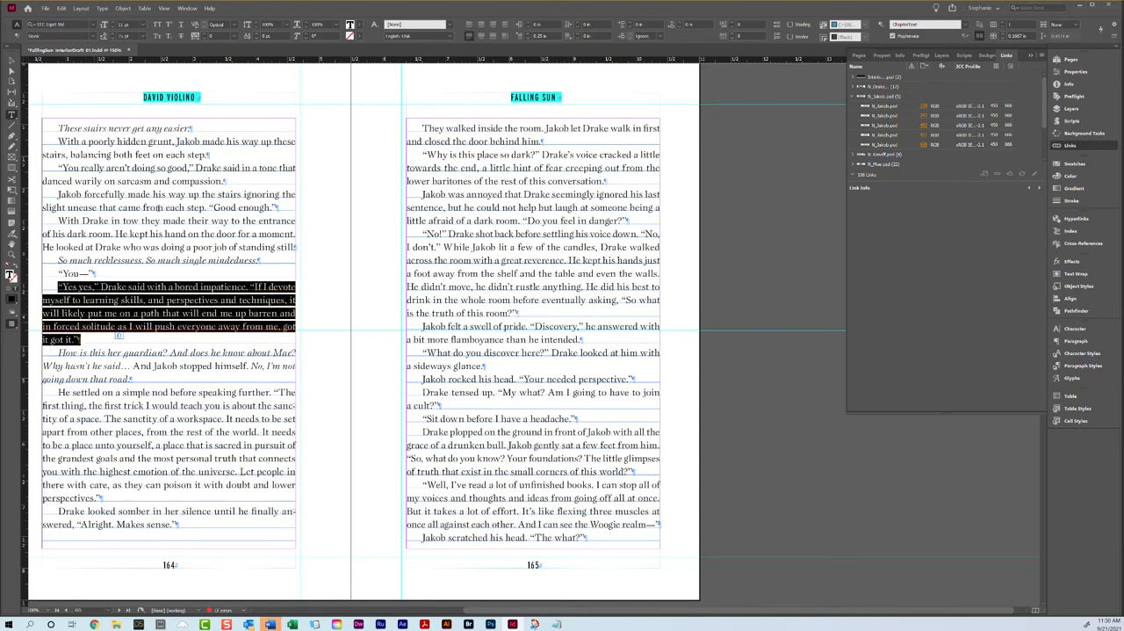
{"action": "left_click", "coordinate": [206, 40]}
Step: Loosen the tracking of the "Emotions are one way" paragraph on page 167 to 10
{"action": "scroll", "coordinate": [418, 250], "scroll_direction": "down", "scroll_amount": 5}
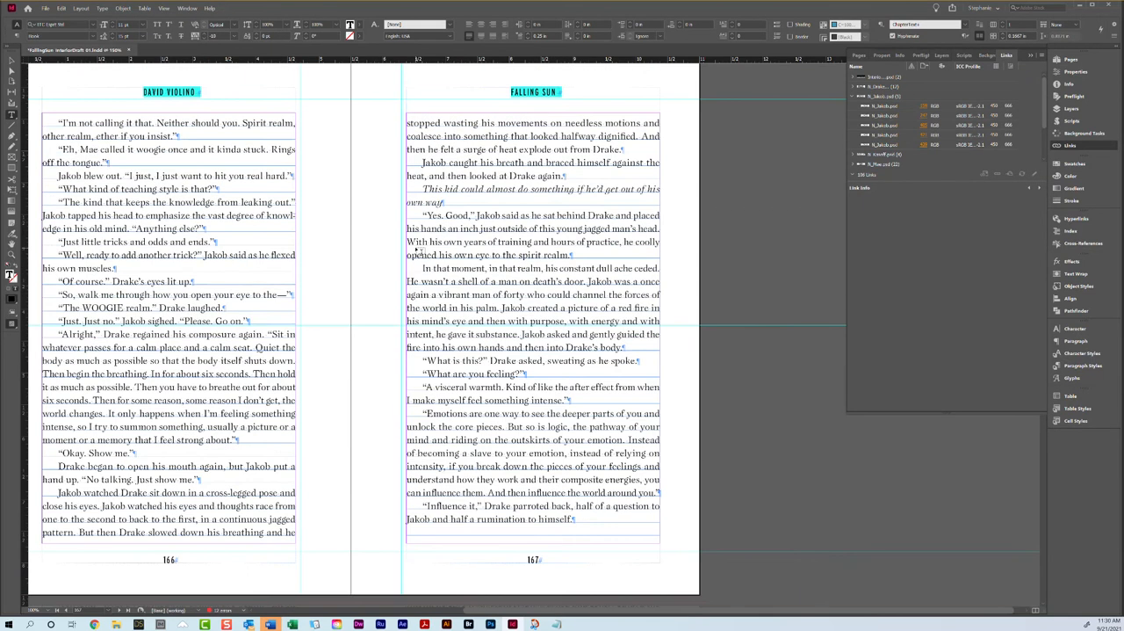
{"action": "triple_click", "coordinate": [510, 419]}
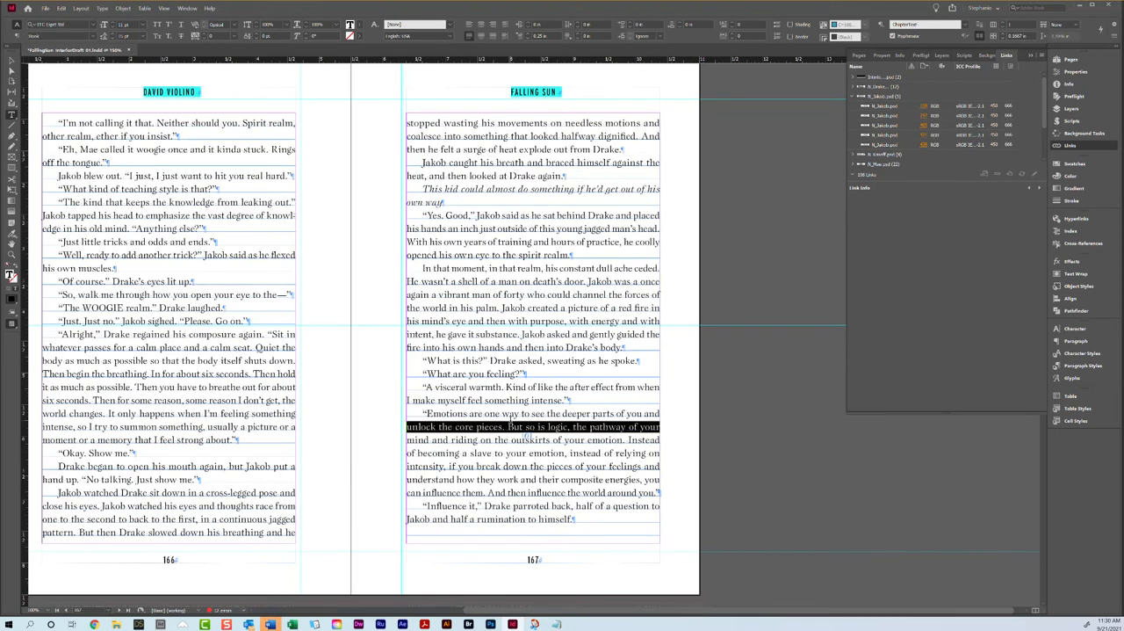
{"action": "left_click", "coordinate": [208, 38]}
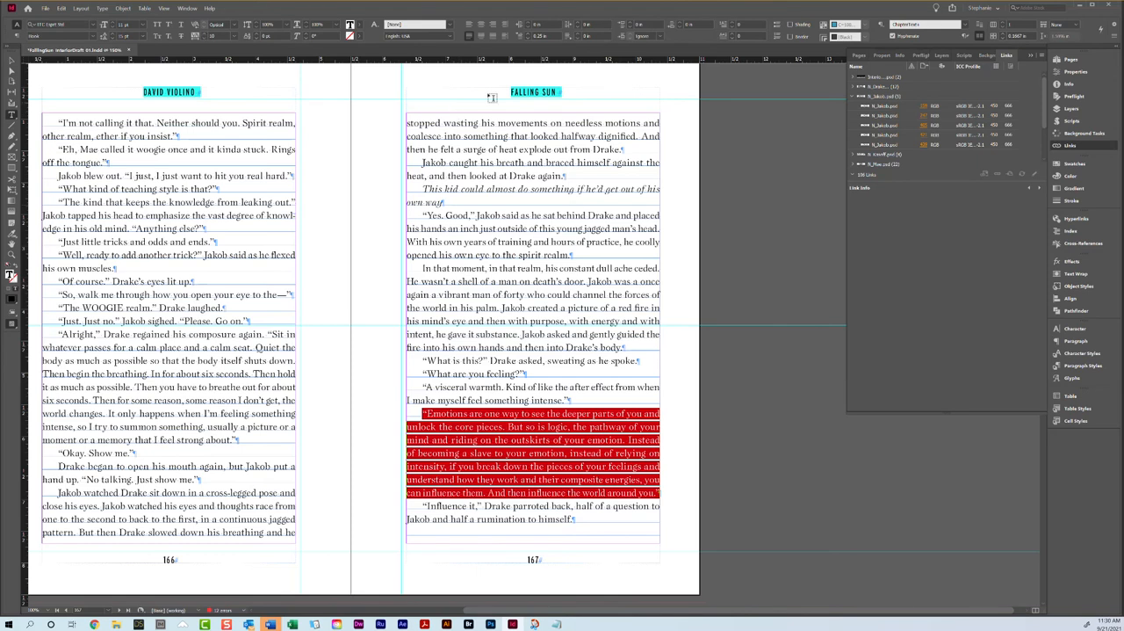
Step: Try adjusting the tracking of the "Jakob watched Drake sit down" and "In that moment" paragraphs on pages 166 and 167
{"action": "left_click", "coordinate": [492, 144]}
{"action": "triple_click", "coordinate": [492, 144]}
{"action": "left_click", "coordinate": [199, 32]}
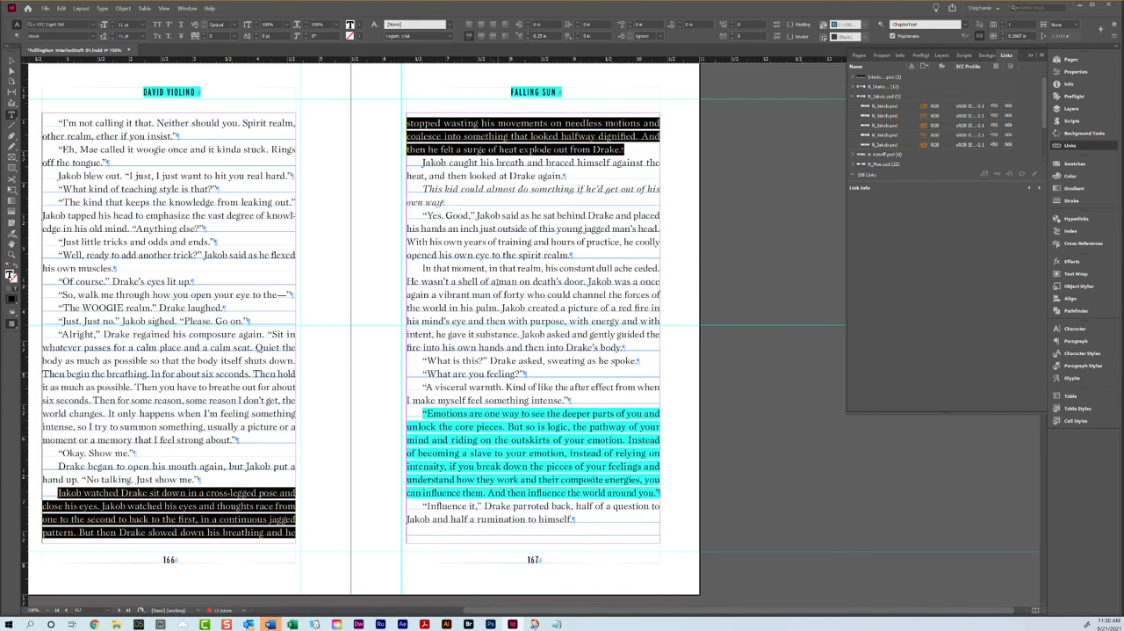
{"action": "left_click", "coordinate": [497, 281]}
{"action": "triple_click", "coordinate": [497, 281]}
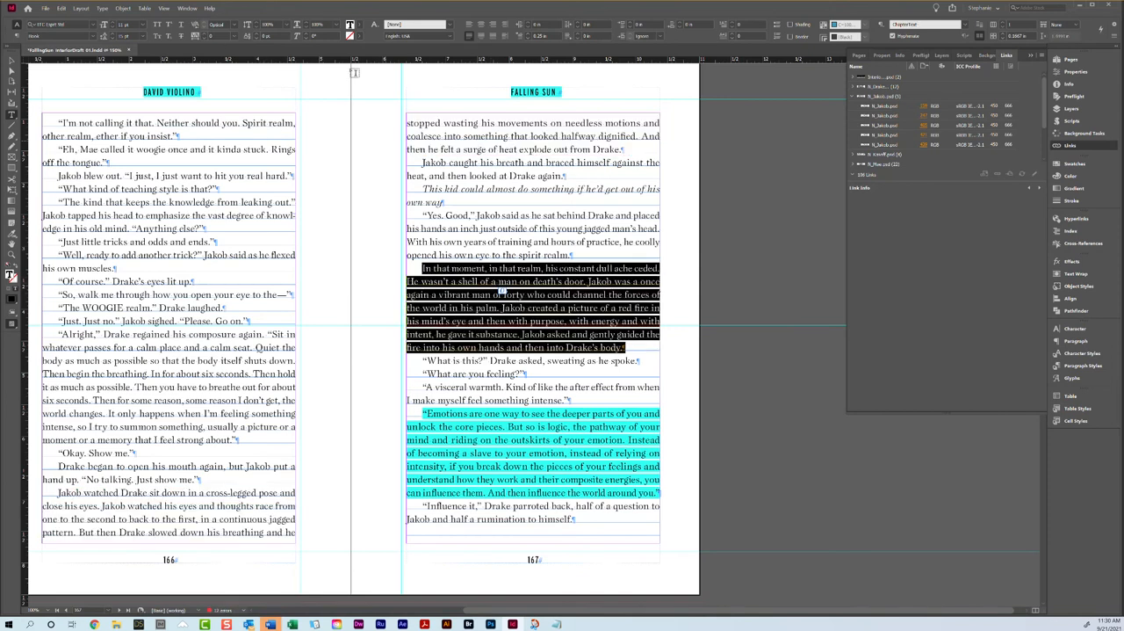
{"action": "left_click", "coordinate": [205, 37]}
{"action": "key", "text": "ctrl+z"}
Step: Clear the custom tracking from all the body text on pages 166 and 167
{"action": "left_click_drag", "start_coordinate": [57, 123], "coordinate": [508, 527]}
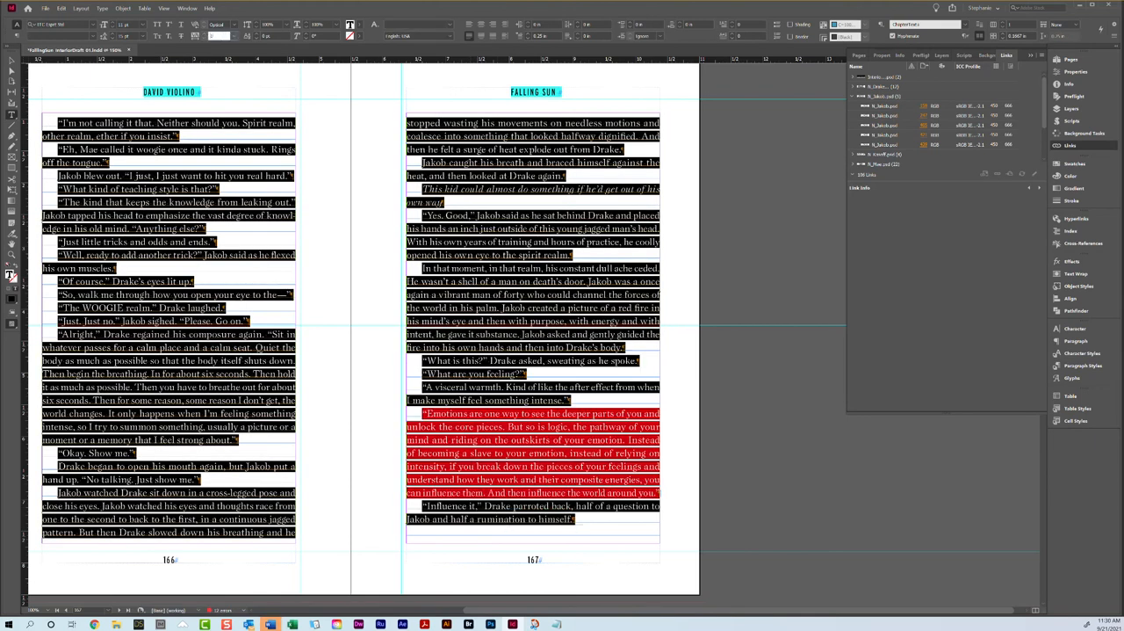
{"action": "key", "text": "Return"}
{"action": "key", "text": "ctrl+z"}
{"action": "right_click", "coordinate": [460, 435]}
{"action": "left_click", "coordinate": [492, 209]}
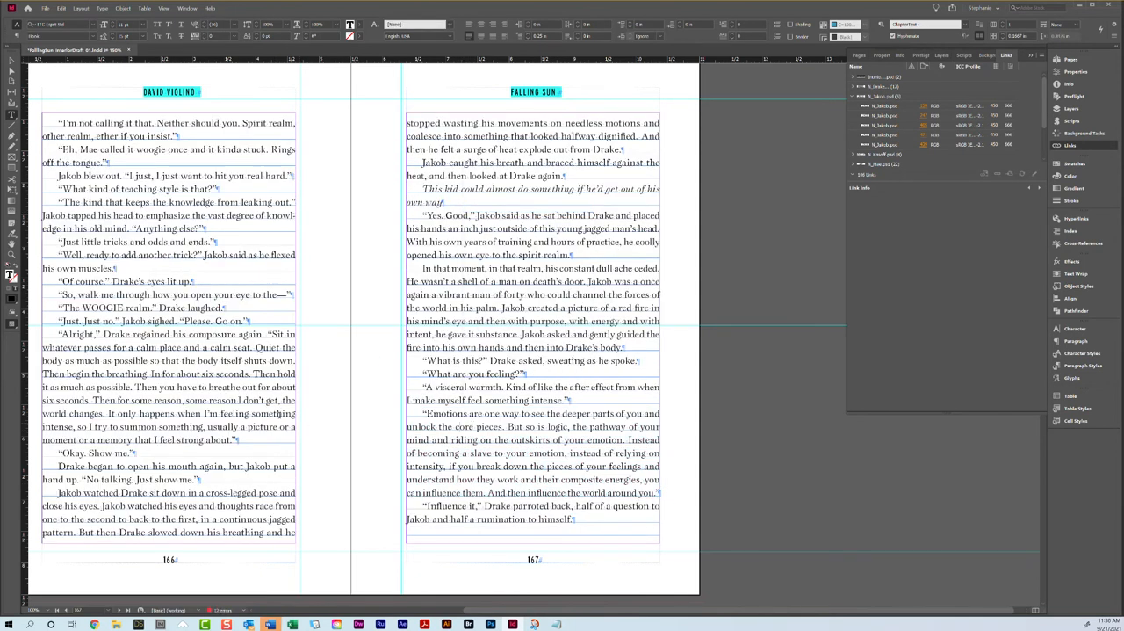
Step: Loosen the tracking of the "Emotions are one way" paragraph on page 167 to 12 so it runs one line longer
{"action": "triple_click", "coordinate": [481, 479]}
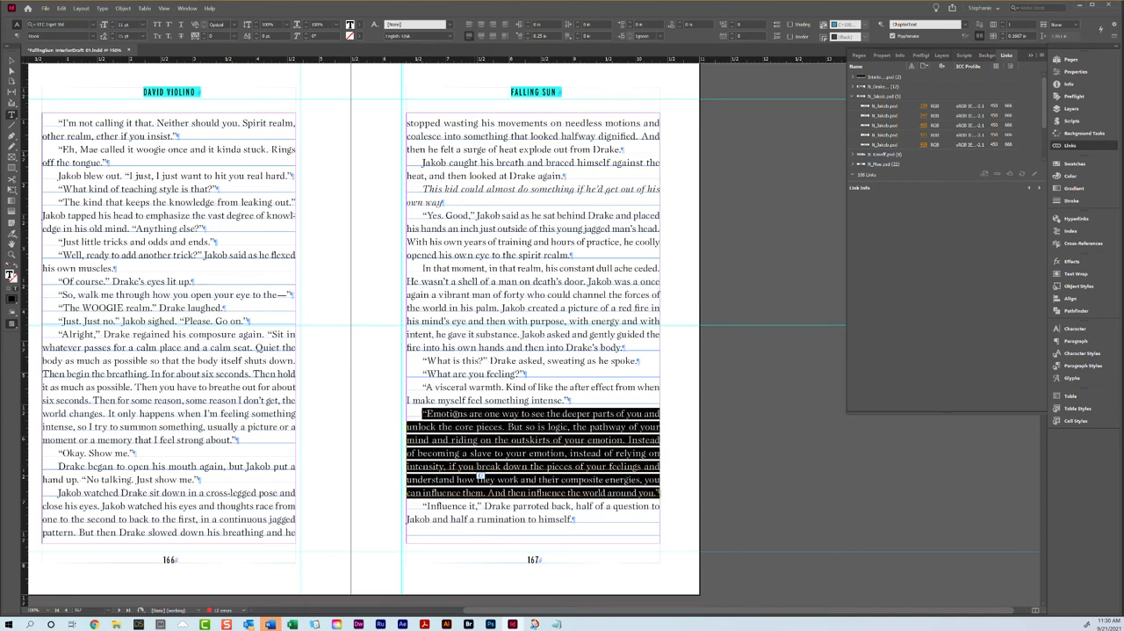
{"action": "left_click", "coordinate": [206, 34]}
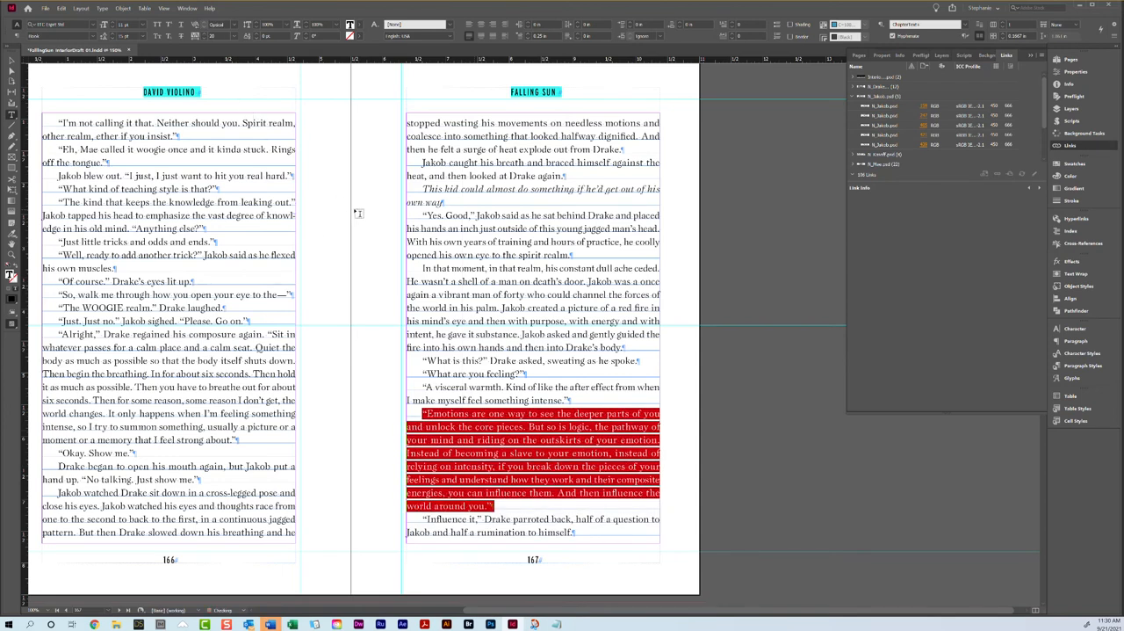
{"action": "scroll", "coordinate": [358, 213], "scroll_direction": "down", "scroll_amount": 5}
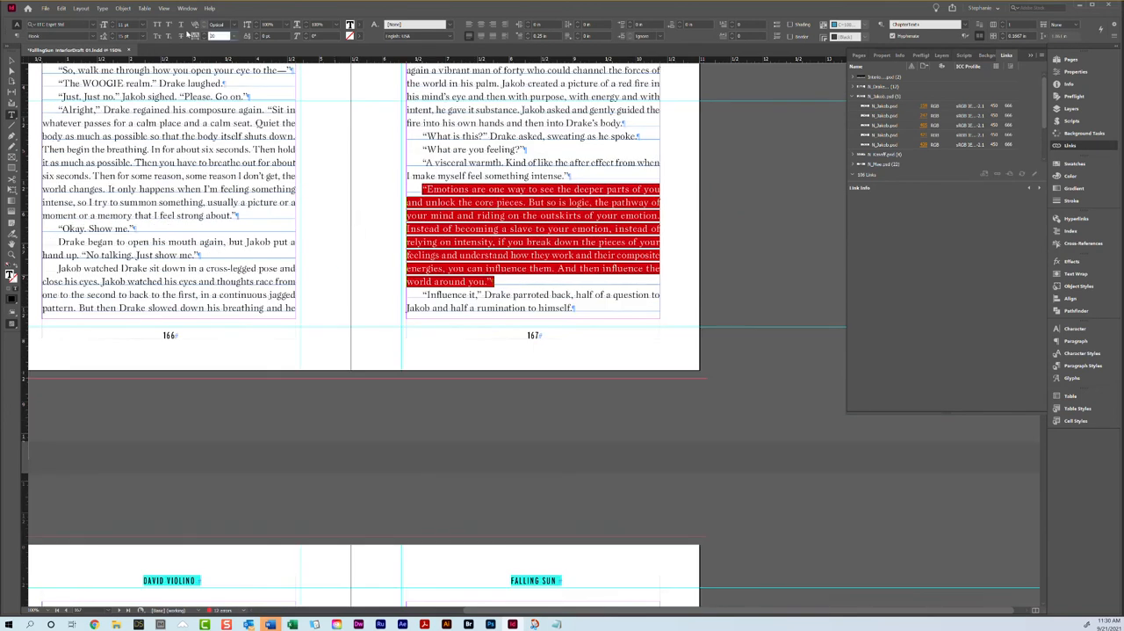
{"action": "type", "text": "25"}
{"action": "key", "text": "Return"}
{"action": "left_click", "coordinate": [201, 36]}
{"action": "left_click", "coordinate": [202, 34]}
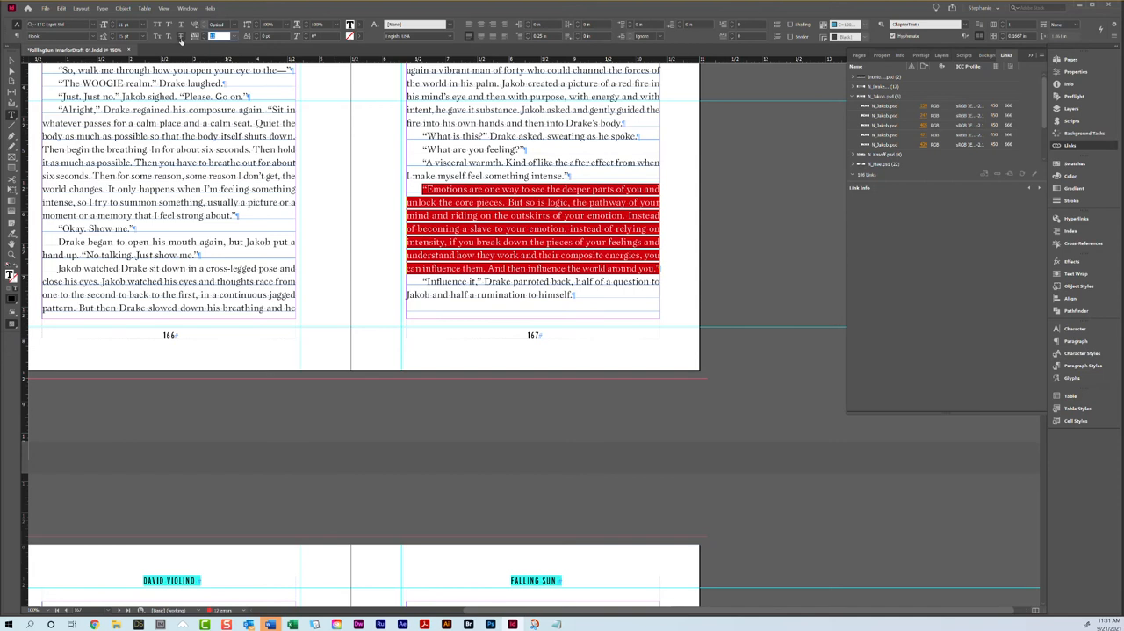
{"action": "left_click", "coordinate": [454, 230]}
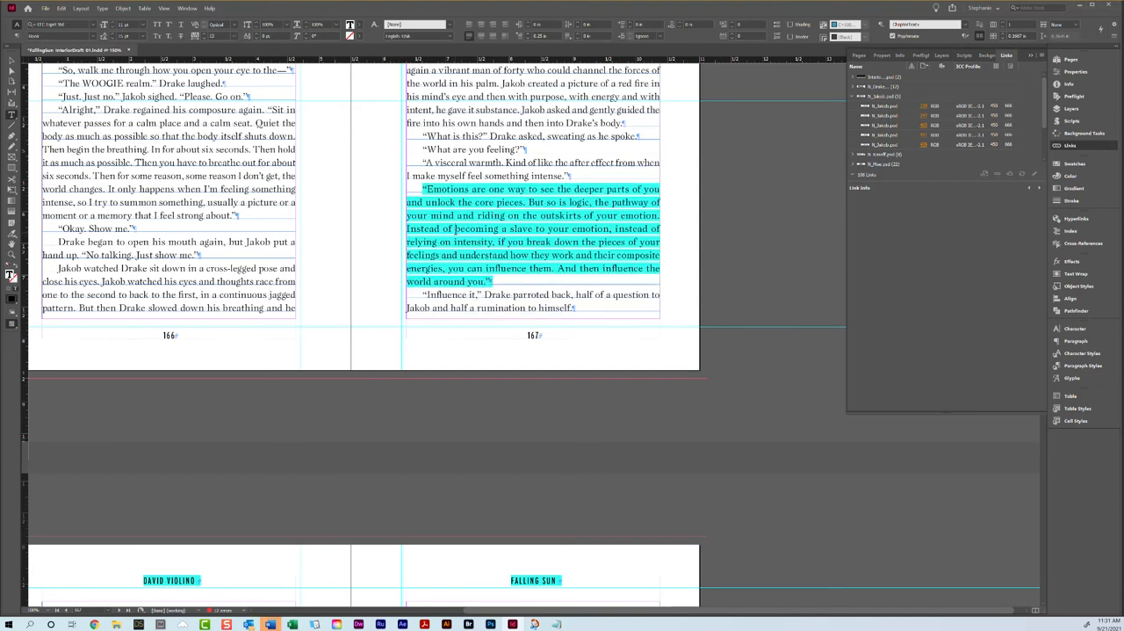
Step: Preview the bottom of pages 166 and 167 without guides and hidden characters, and return to the normal view
{"action": "key", "text": "Escape"}
{"action": "key", "text": "w"}
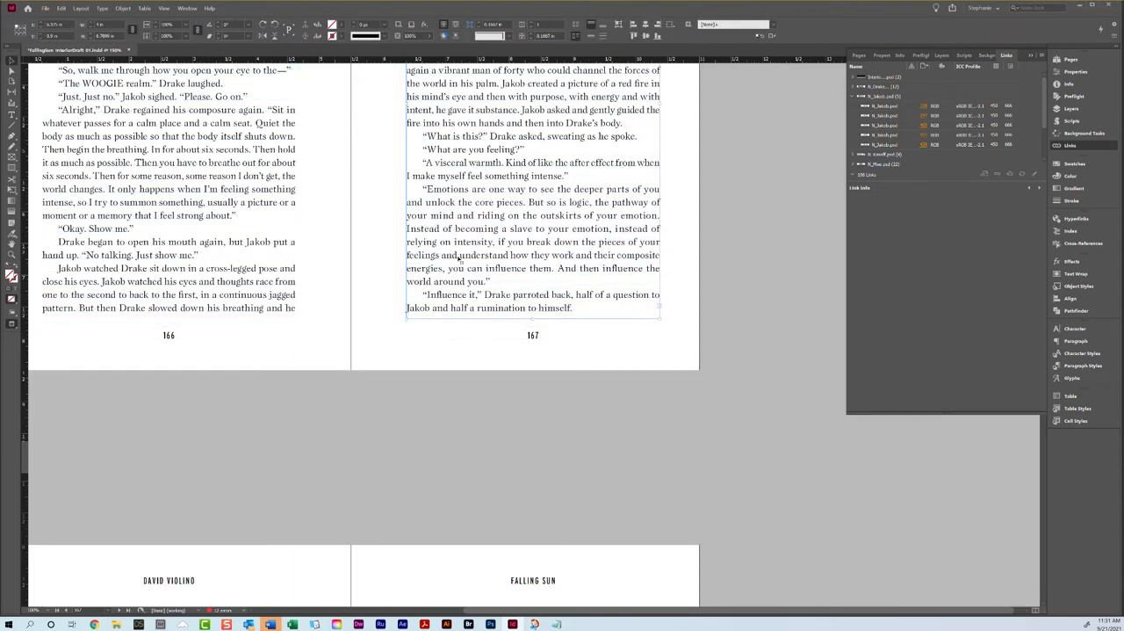
{"action": "scroll", "coordinate": [660, 252], "scroll_direction": "up", "scroll_amount": 3}
{"action": "scroll", "coordinate": [579, 419], "scroll_direction": "down", "scroll_amount": 3}
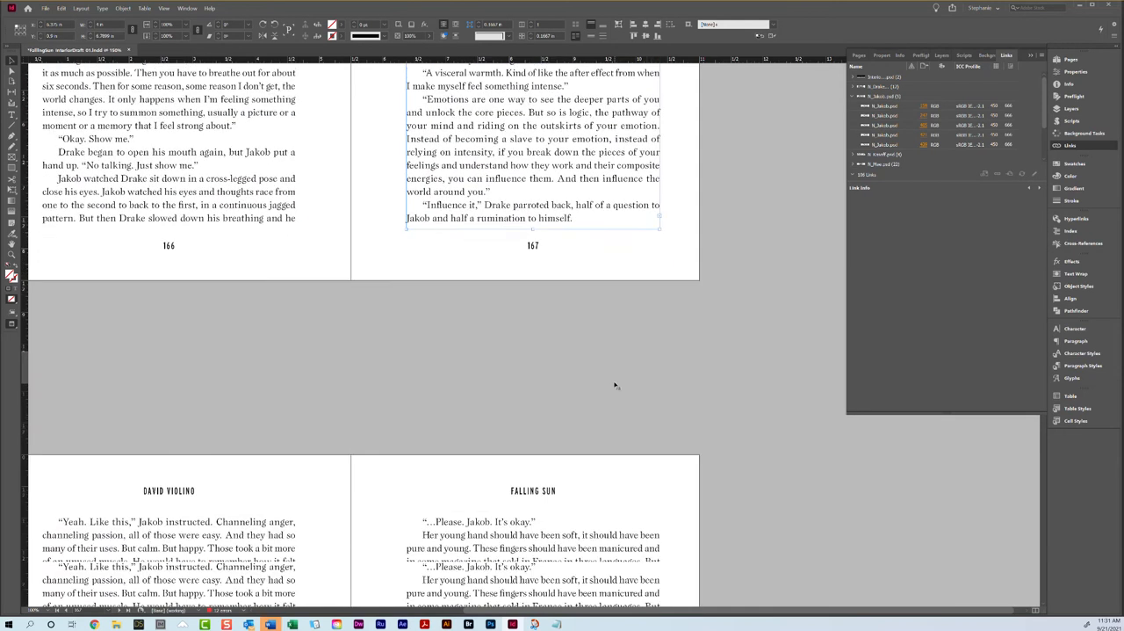
{"action": "key", "text": "w"}
{"action": "scroll", "coordinate": [615, 385], "scroll_direction": "down", "scroll_amount": 2}
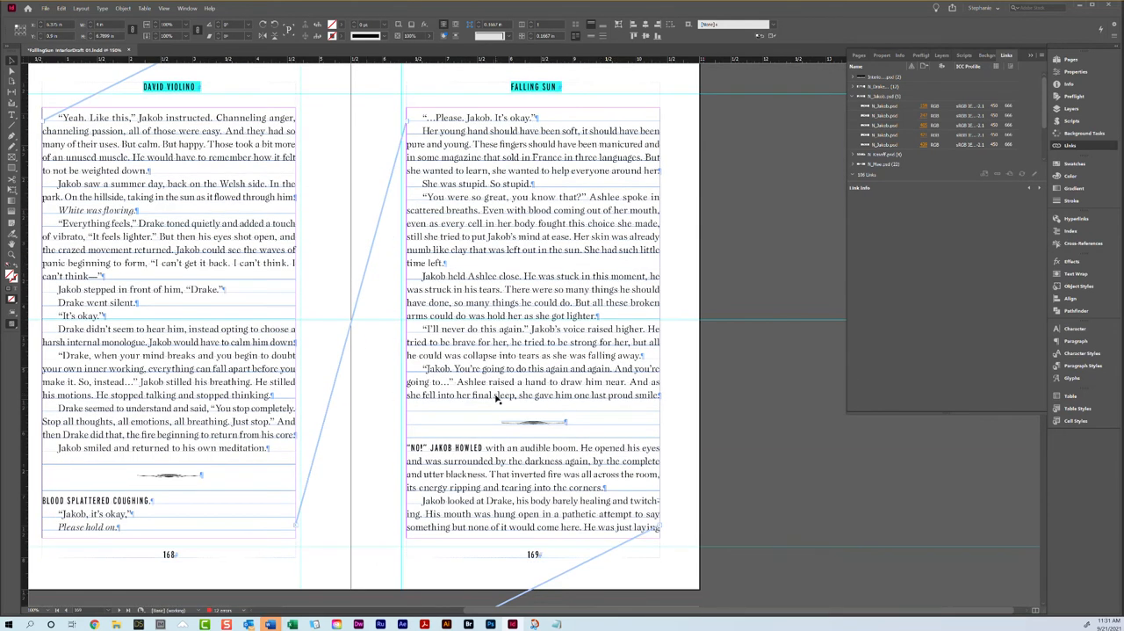
Step: Apply the Italic character style to the bold words "for hours" on page 170
{"action": "scroll", "coordinate": [498, 397], "scroll_direction": "down", "scroll_amount": 10}
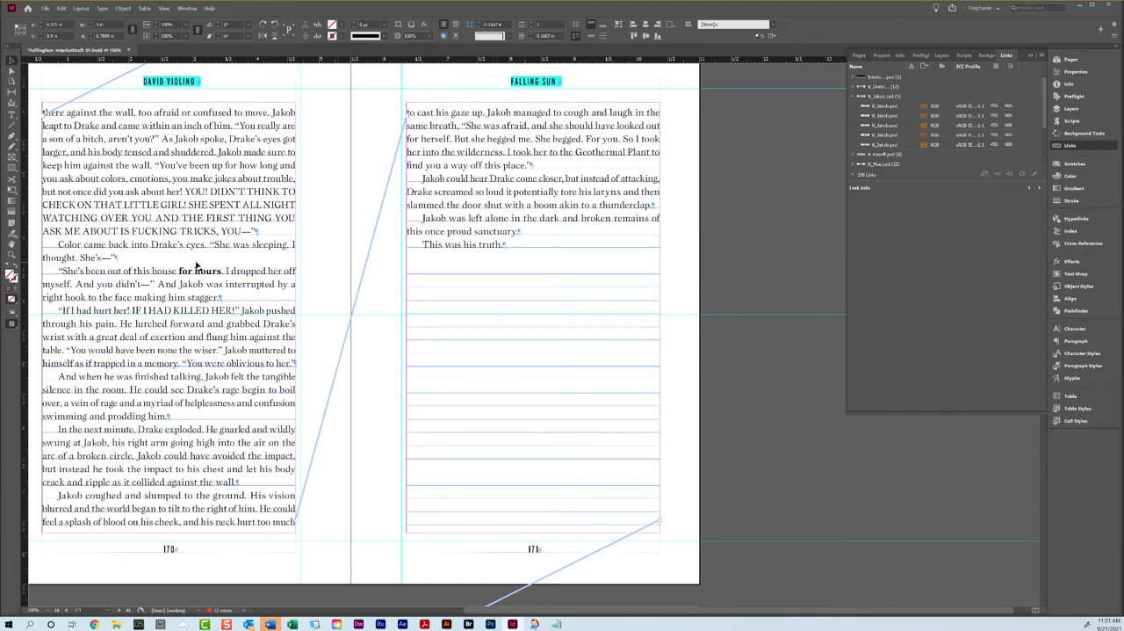
{"action": "double_click", "coordinate": [220, 272]}
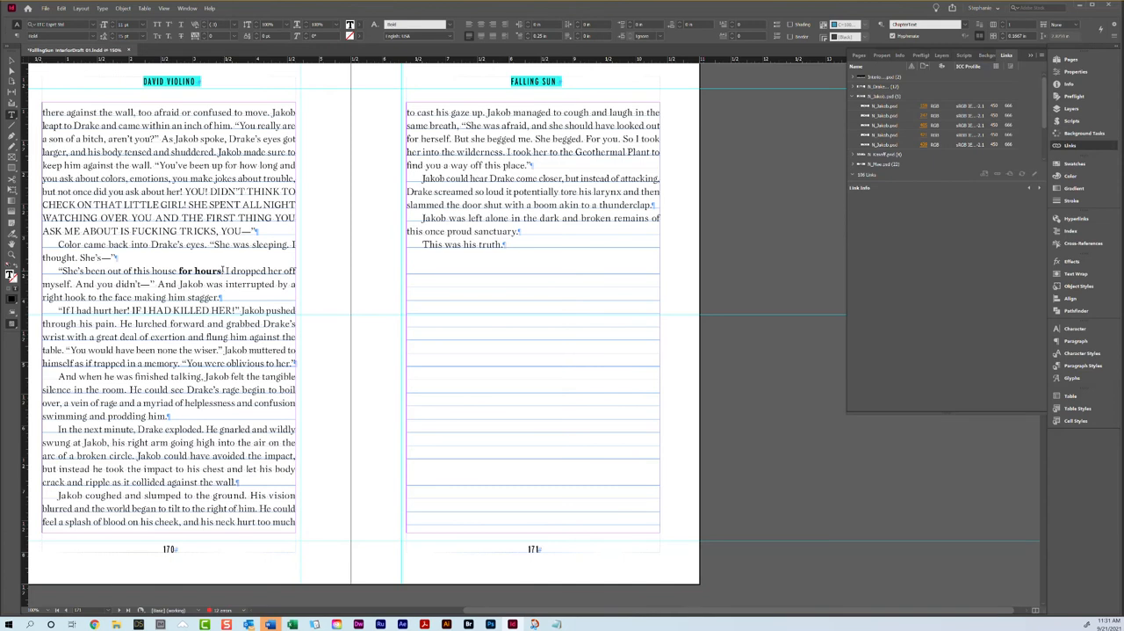
{"action": "left_click_drag", "start_coordinate": [222, 271], "coordinate": [179, 266]}
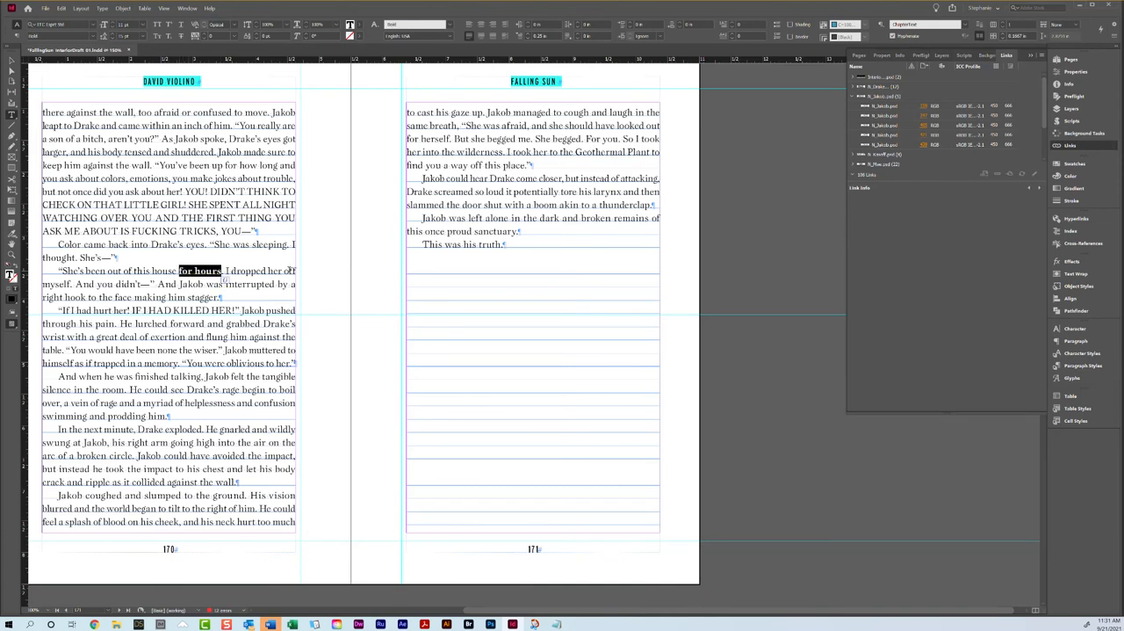
{"action": "left_click", "coordinate": [1088, 353]}
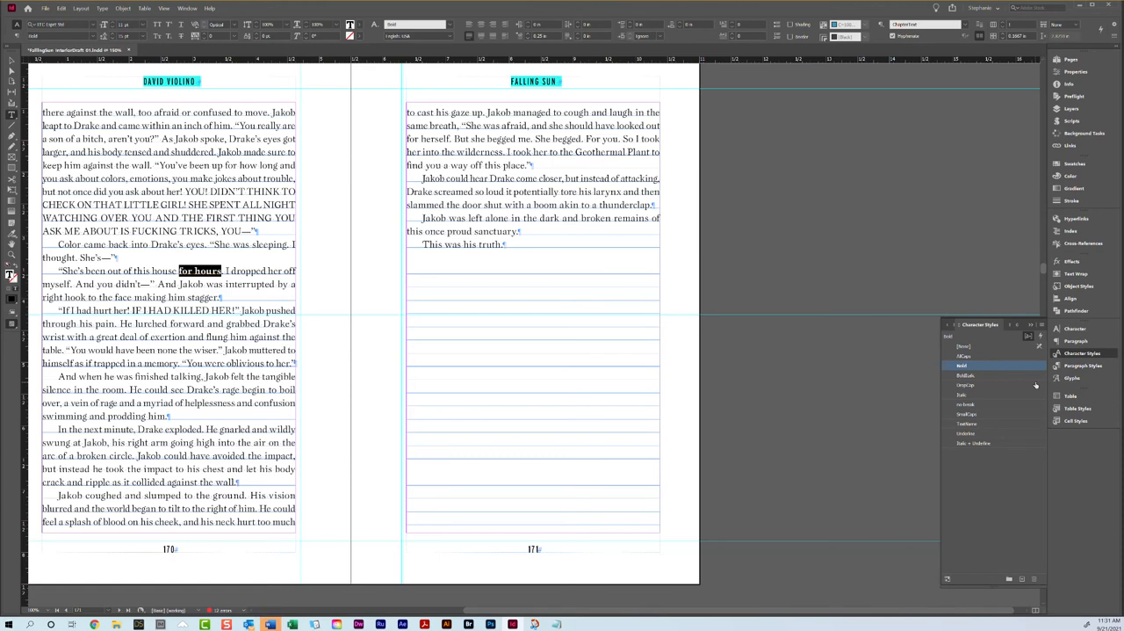
{"action": "left_click", "coordinate": [981, 393]}
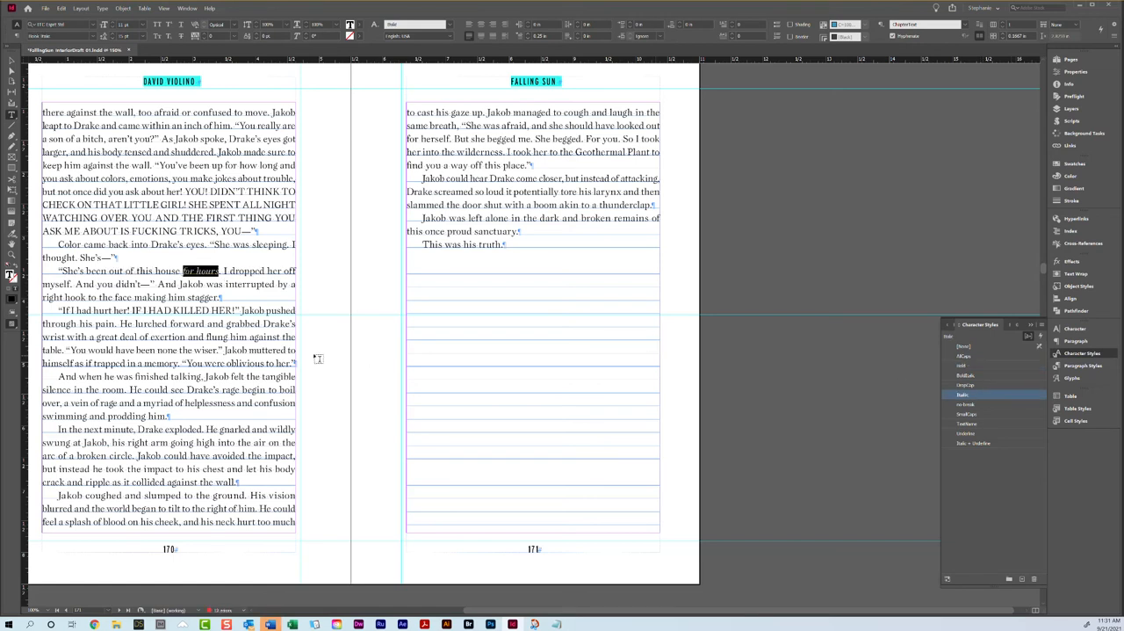
{"action": "left_click", "coordinate": [237, 337]}
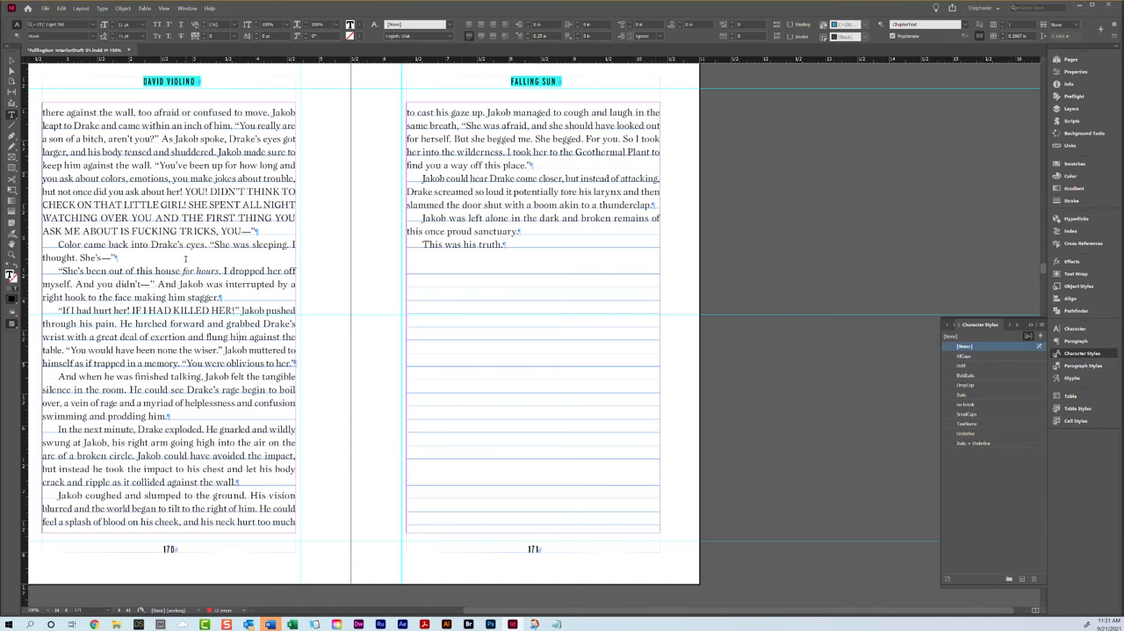
Step: Examine the formatting of "for hours" and of the all-caps dialogue on page 170
{"action": "triple_click", "coordinate": [211, 272]}
{"action": "left_click", "coordinate": [180, 269]}
{"action": "left_click_drag", "start_coordinate": [180, 270], "coordinate": [221, 273]}
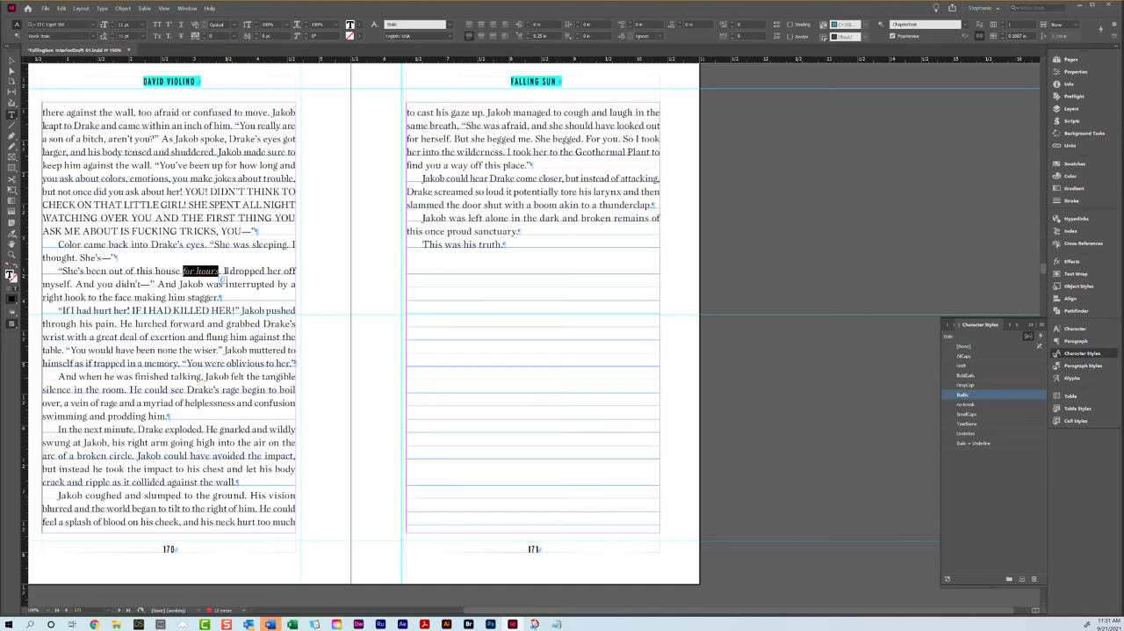
{"action": "left_click_drag", "start_coordinate": [183, 272], "coordinate": [220, 272]}
{"action": "double_click", "coordinate": [214, 271]}
{"action": "left_click", "coordinate": [186, 269]}
{"action": "left_click", "coordinate": [200, 272]}
{"action": "triple_click", "coordinate": [201, 271]}
{"action": "left_click_drag", "start_coordinate": [191, 192], "coordinate": [249, 230]}
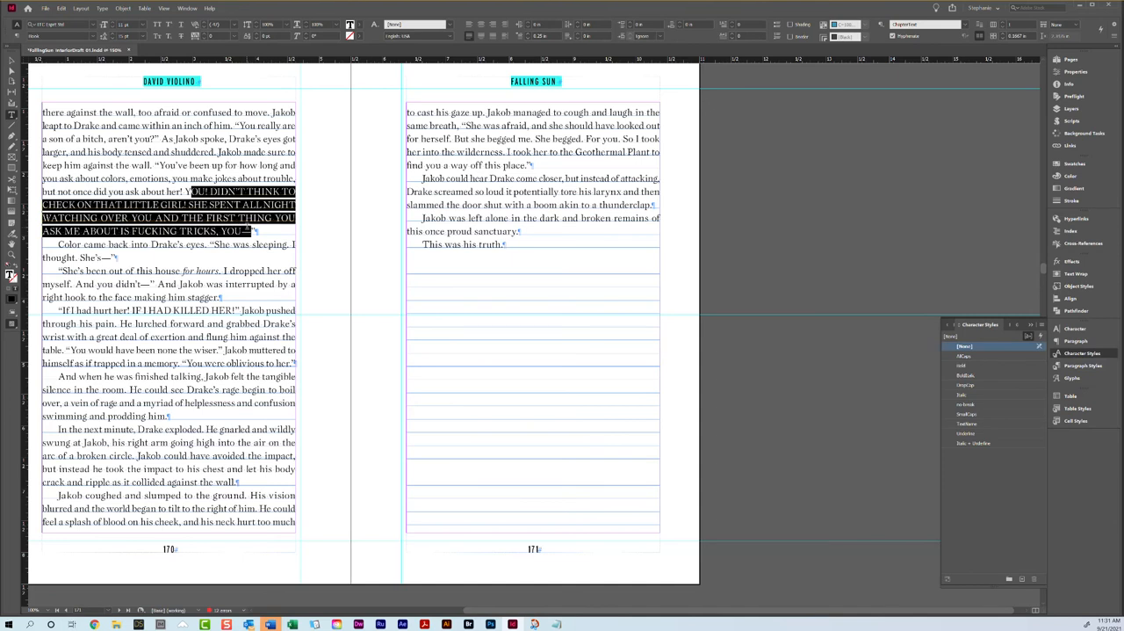
{"action": "left_click", "coordinate": [227, 211]}
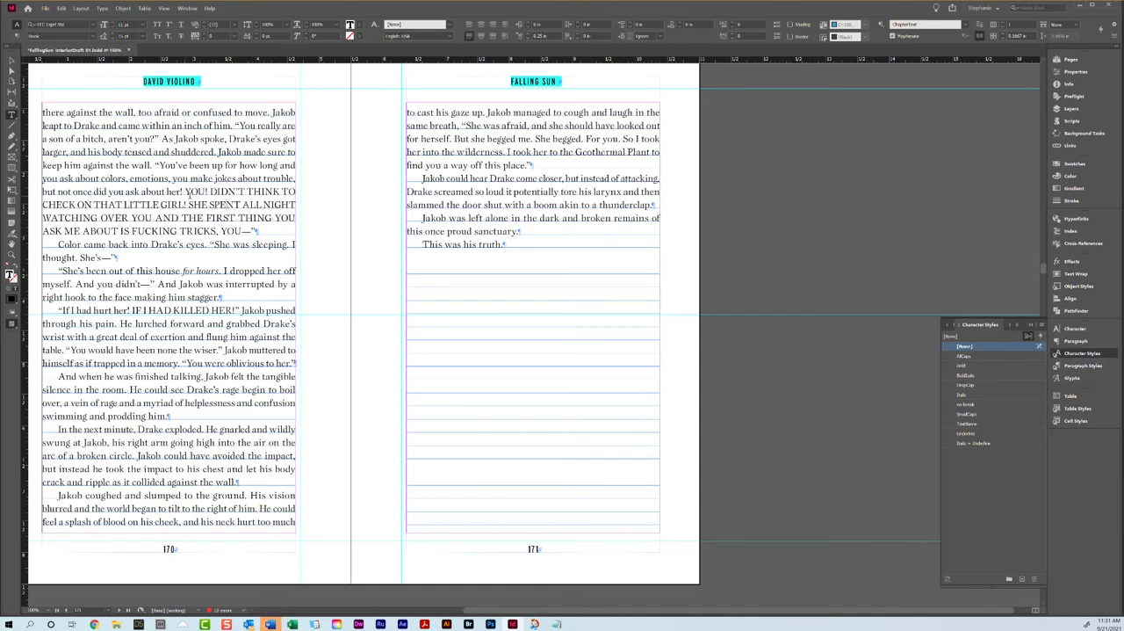
Step: Apply the C-Blank master to page 172 and the B-Chapter Title master to the Chapter 18 opener on page 173
{"action": "scroll", "coordinate": [460, 288], "scroll_direction": "down", "scroll_amount": 10}
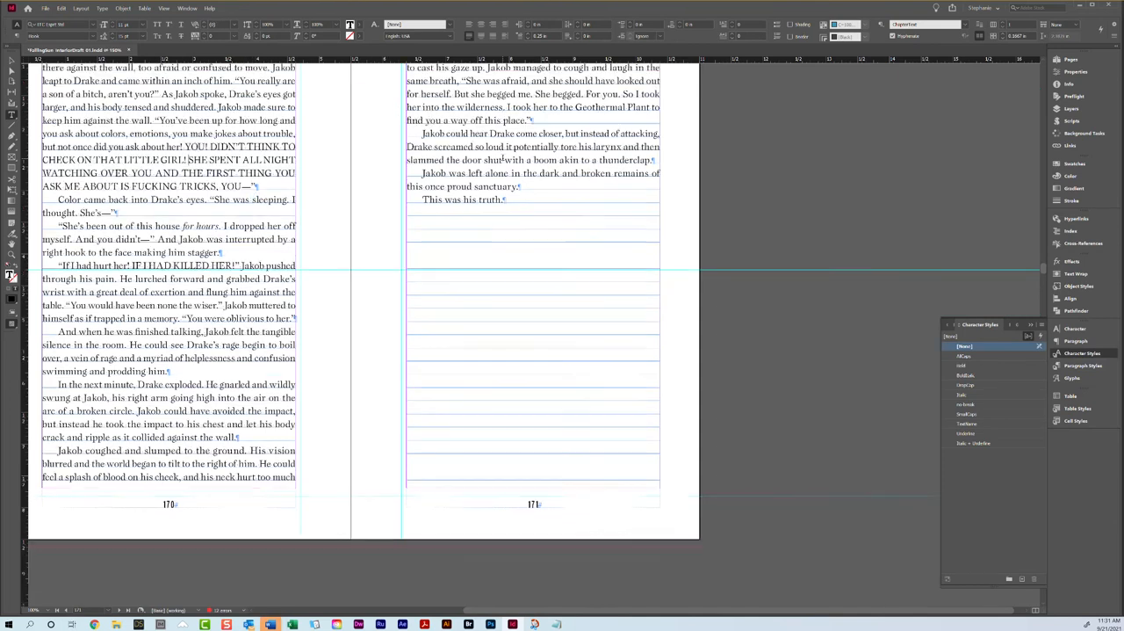
{"action": "left_click", "coordinate": [1069, 59]}
{"action": "left_click", "coordinate": [1027, 105]}
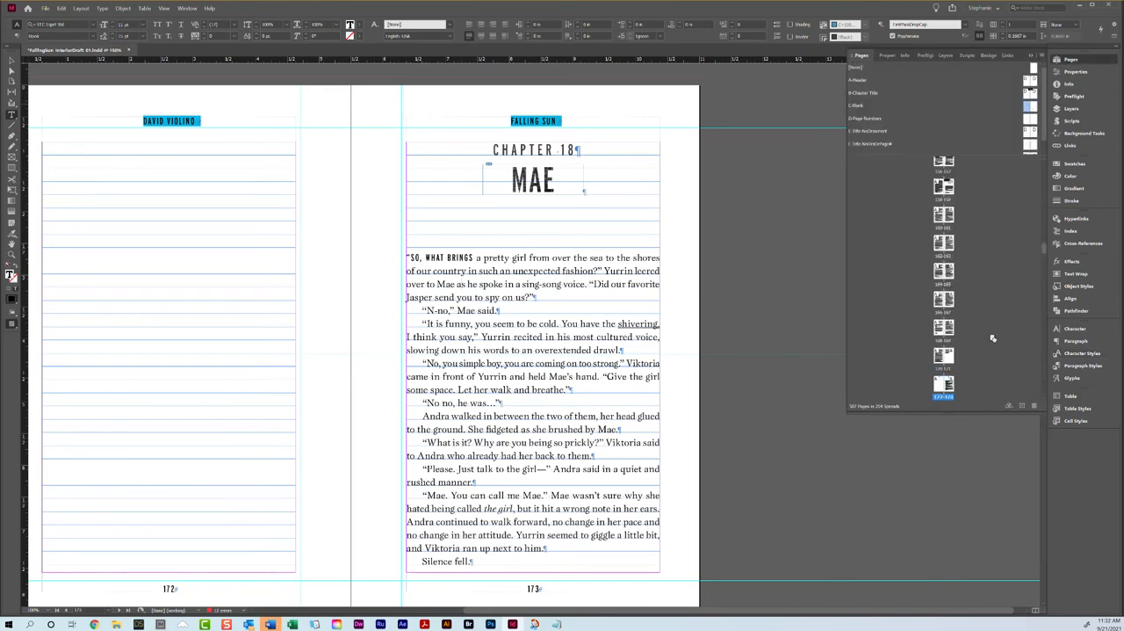
{"action": "left_click_drag", "start_coordinate": [1033, 94], "coordinate": [939, 385]}
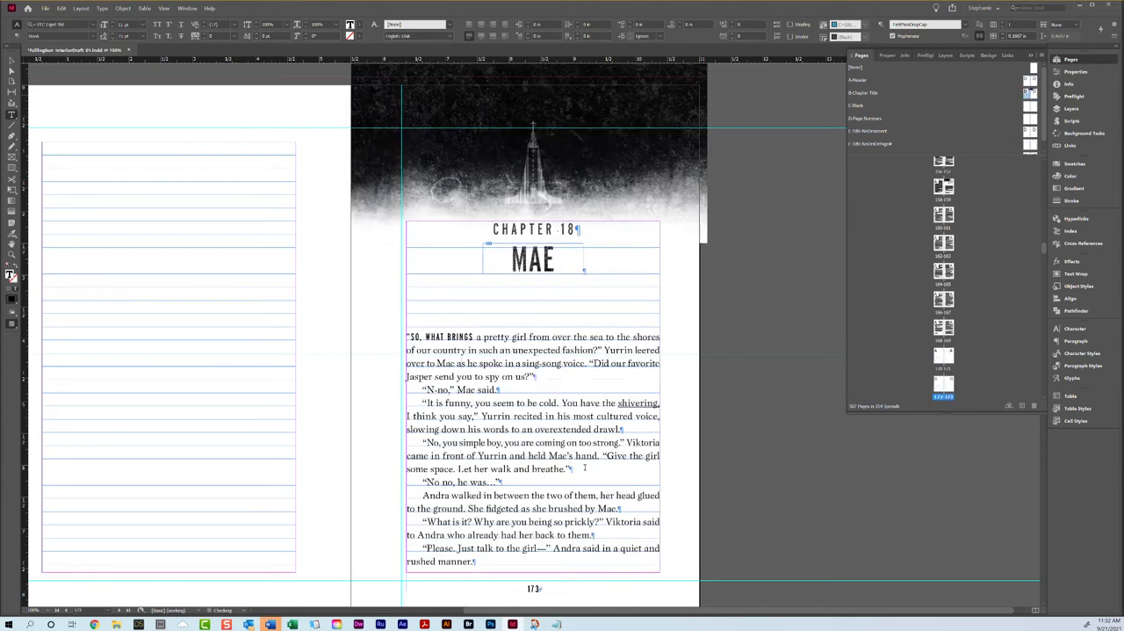
Step: Apply the Italic character style to the underlined word "shivering" on page 173
{"action": "scroll", "coordinate": [527, 439], "scroll_direction": "down", "scroll_amount": 2}
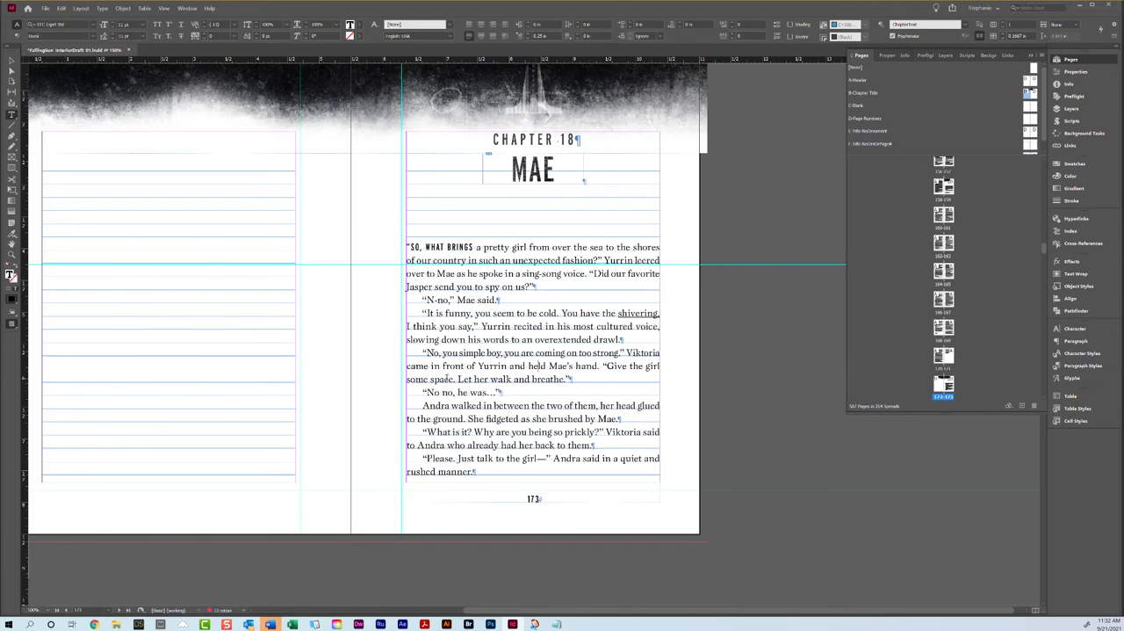
{"action": "double_click", "coordinate": [637, 313]}
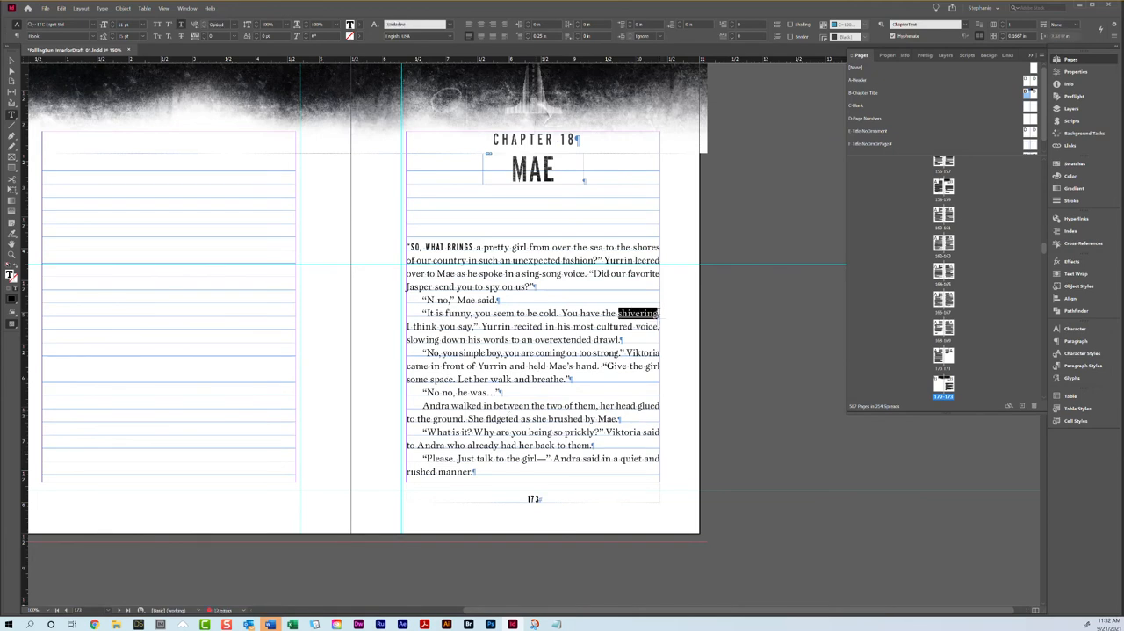
{"action": "left_click", "coordinate": [1058, 353]}
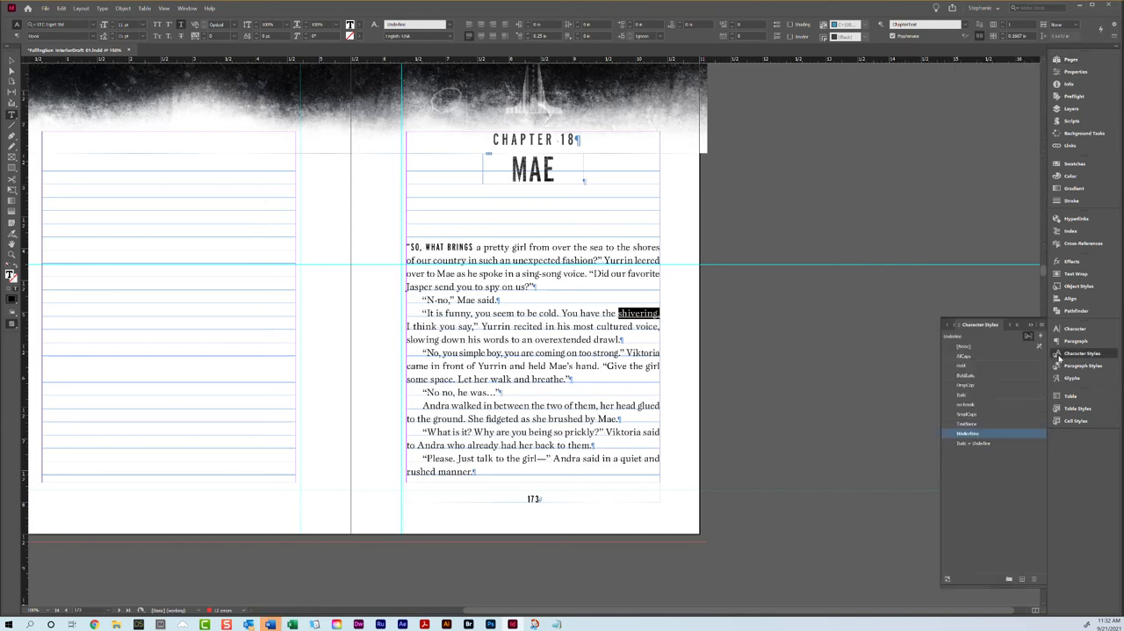
{"action": "left_click", "coordinate": [963, 395]}
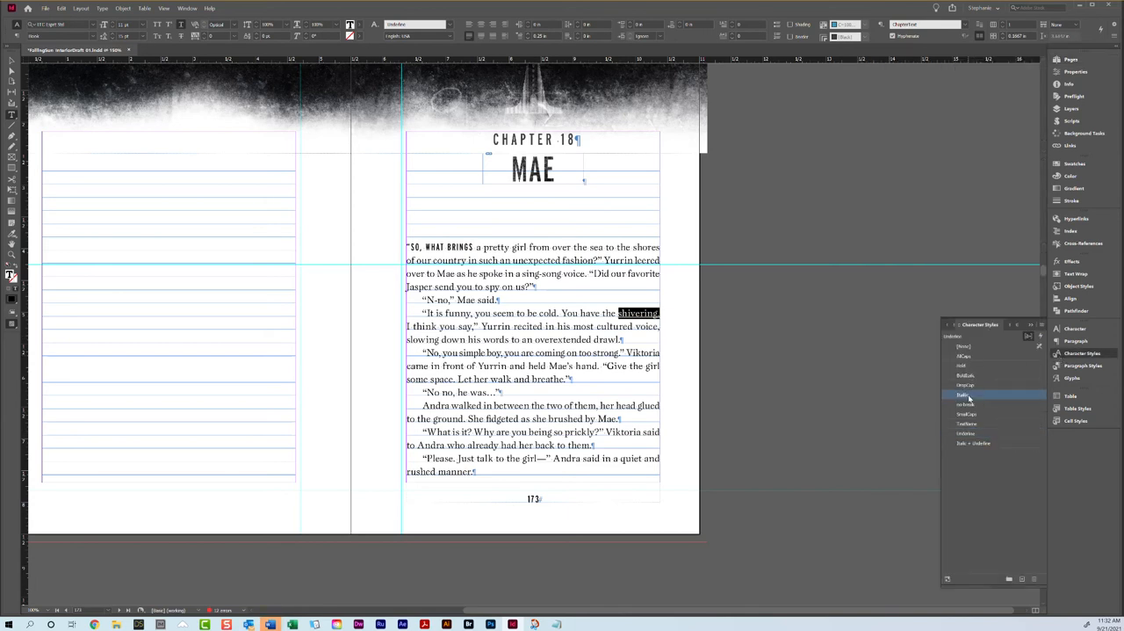
{"action": "left_click", "coordinate": [573, 329]}
{"action": "scroll", "coordinate": [573, 328], "scroll_direction": "down", "scroll_amount": 8}
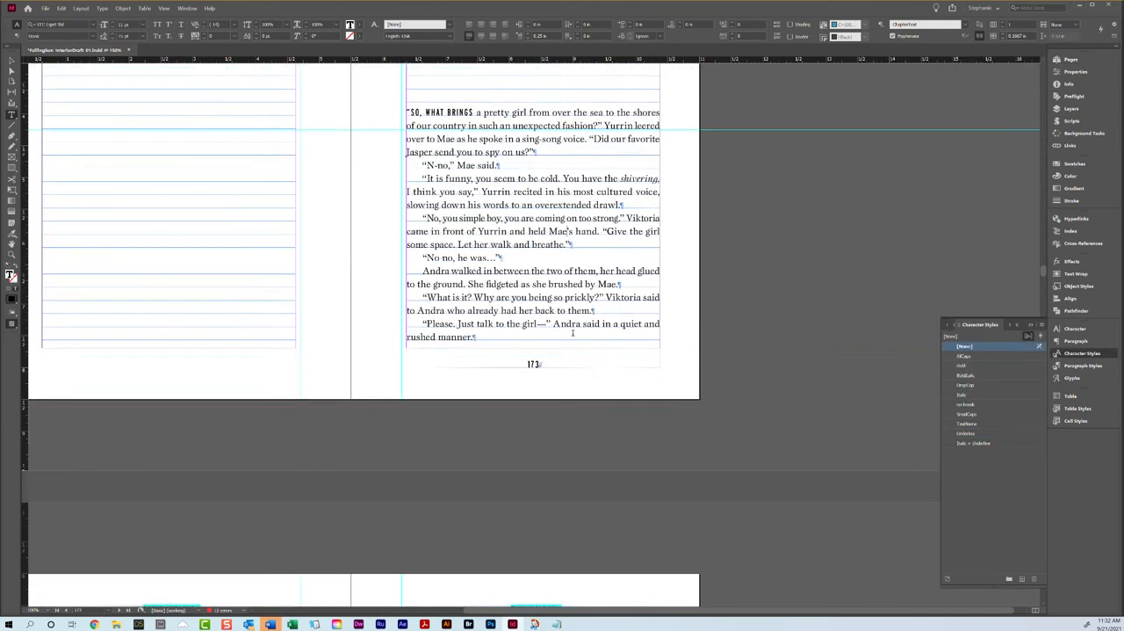
Step: Replace the hyphen in "N-no" on page 173 with an en dash
{"action": "scroll", "coordinate": [574, 328], "scroll_direction": "down", "scroll_amount": 2}
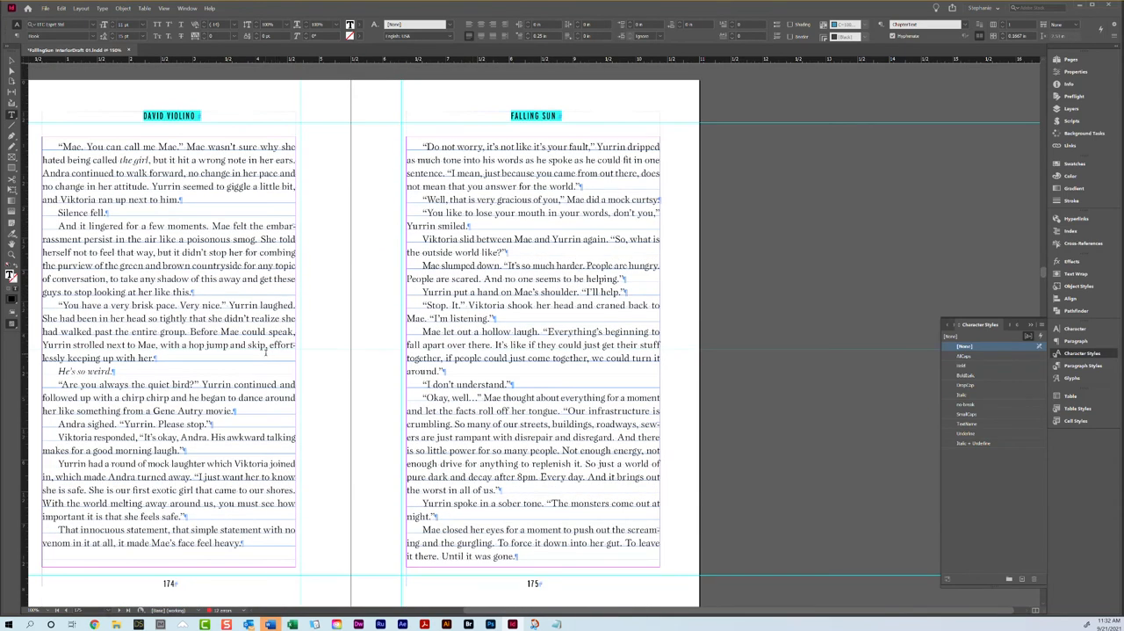
{"action": "scroll", "coordinate": [265, 351], "scroll_direction": "up", "scroll_amount": 10}
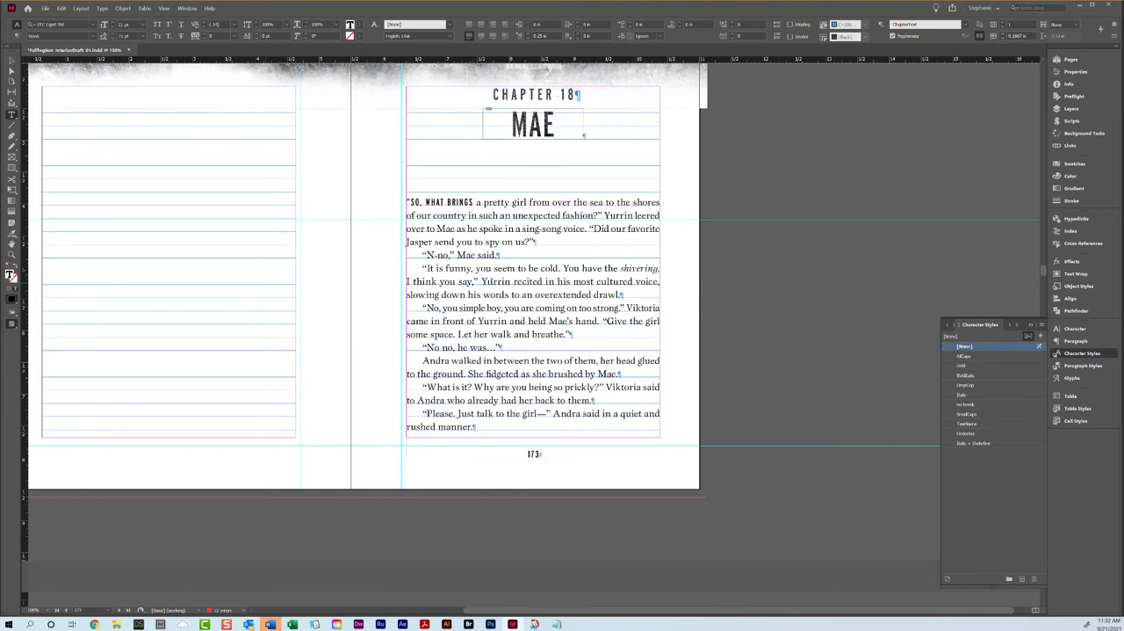
{"action": "left_click", "coordinate": [439, 255]}
Step: Compare the text depth and paragraph endings on facing pages 174 and 175, including the closing "Mae closed her eyes" paragraph
{"action": "scroll", "coordinate": [495, 277], "scroll_direction": "down", "scroll_amount": 5}
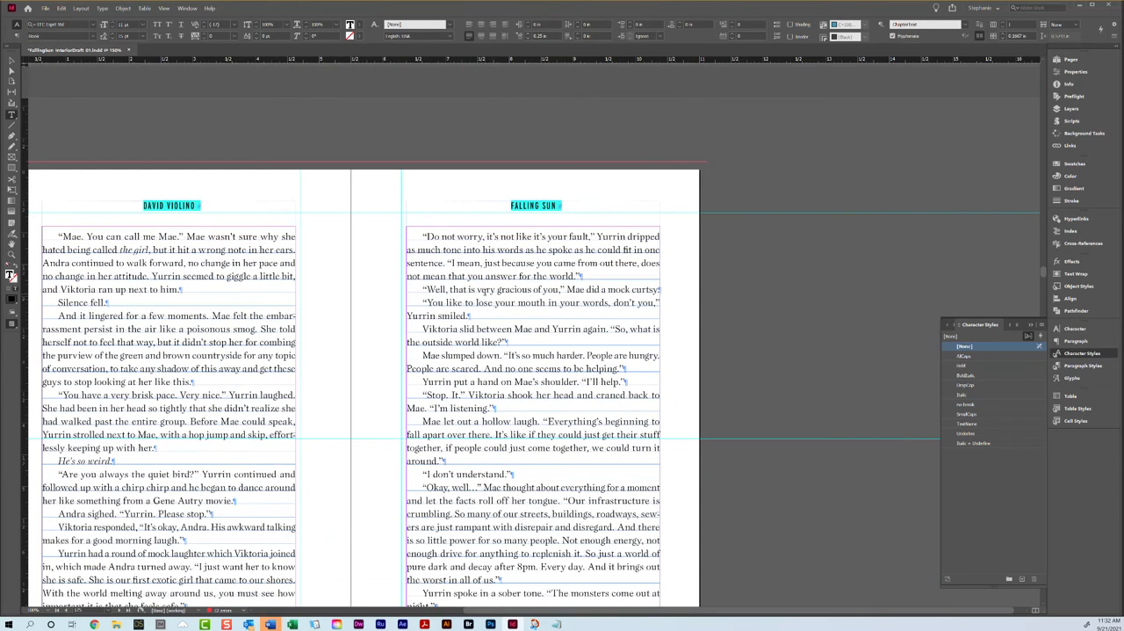
{"action": "scroll", "coordinate": [484, 291], "scroll_direction": "down", "scroll_amount": 1}
{"action": "scroll", "coordinate": [485, 290], "scroll_direction": "down", "scroll_amount": 1}
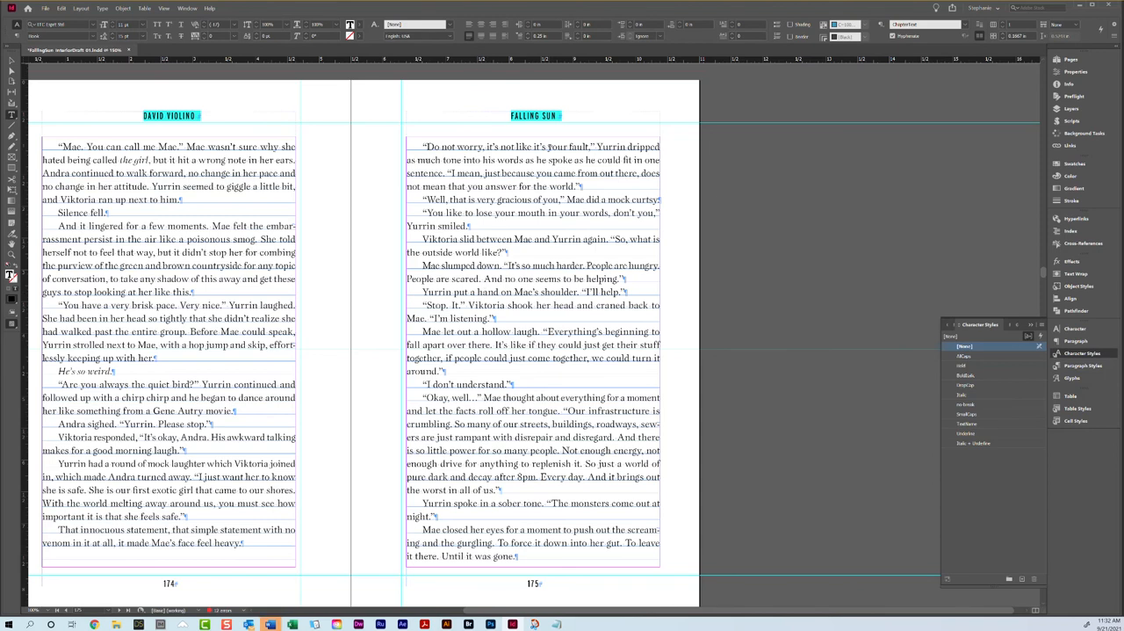
{"action": "scroll", "coordinate": [549, 148], "scroll_direction": "down", "scroll_amount": 5}
{"action": "scroll", "coordinate": [553, 164], "scroll_direction": "up", "scroll_amount": 4}
{"action": "scroll", "coordinate": [552, 164], "scroll_direction": "up", "scroll_amount": 1}
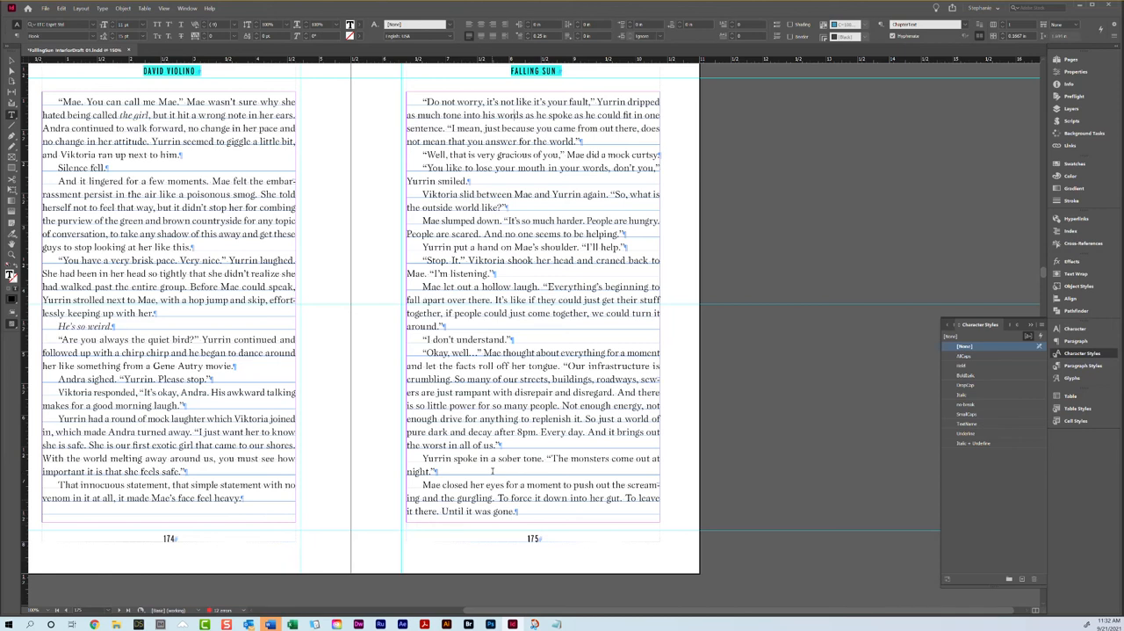
{"action": "left_click_drag", "start_coordinate": [422, 485], "coordinate": [522, 516]}
{"action": "scroll", "coordinate": [522, 515], "scroll_direction": "down", "scroll_amount": 5}
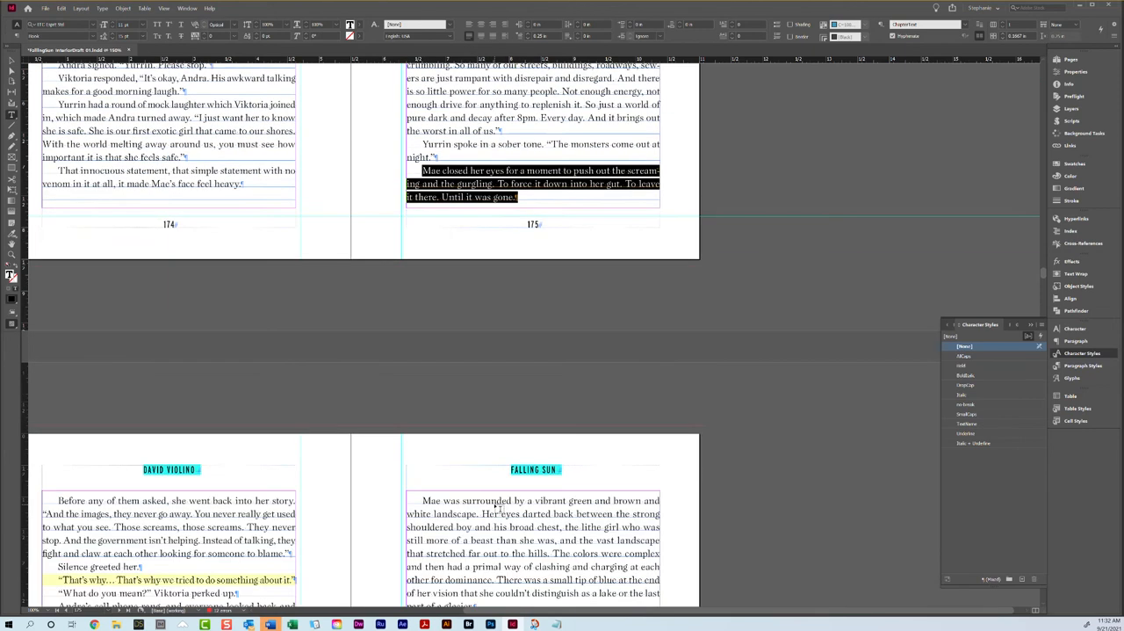
{"action": "scroll", "coordinate": [373, 391], "scroll_direction": "up", "scroll_amount": 6}
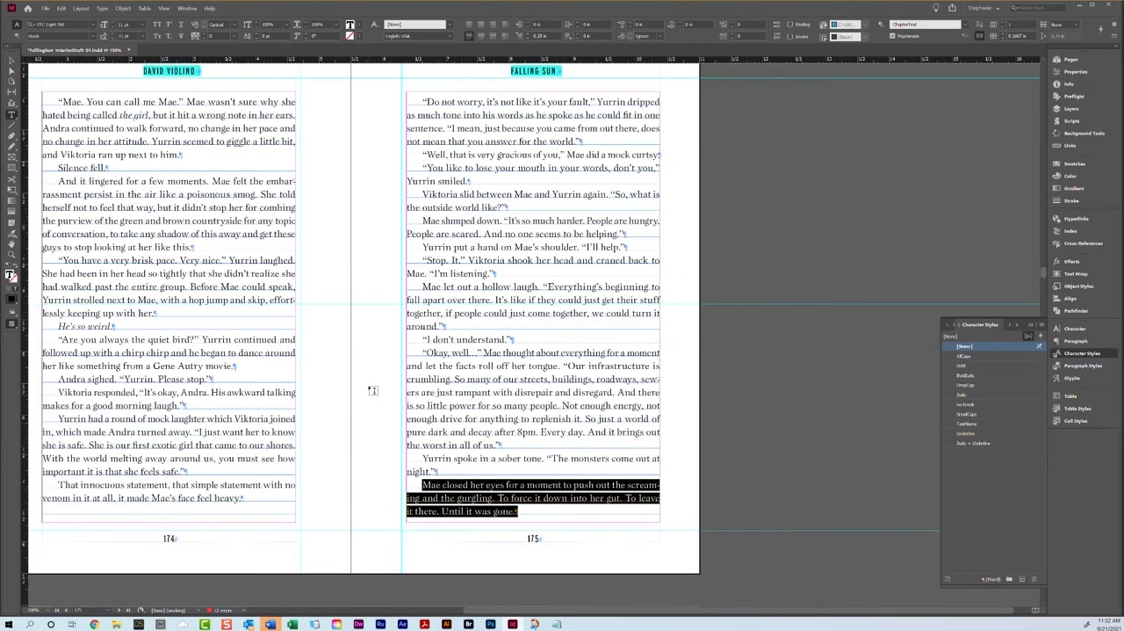
{"action": "scroll", "coordinate": [351, 382], "scroll_direction": "up", "scroll_amount": 3}
{"action": "scroll", "coordinate": [350, 381], "scroll_direction": "up", "scroll_amount": 4}
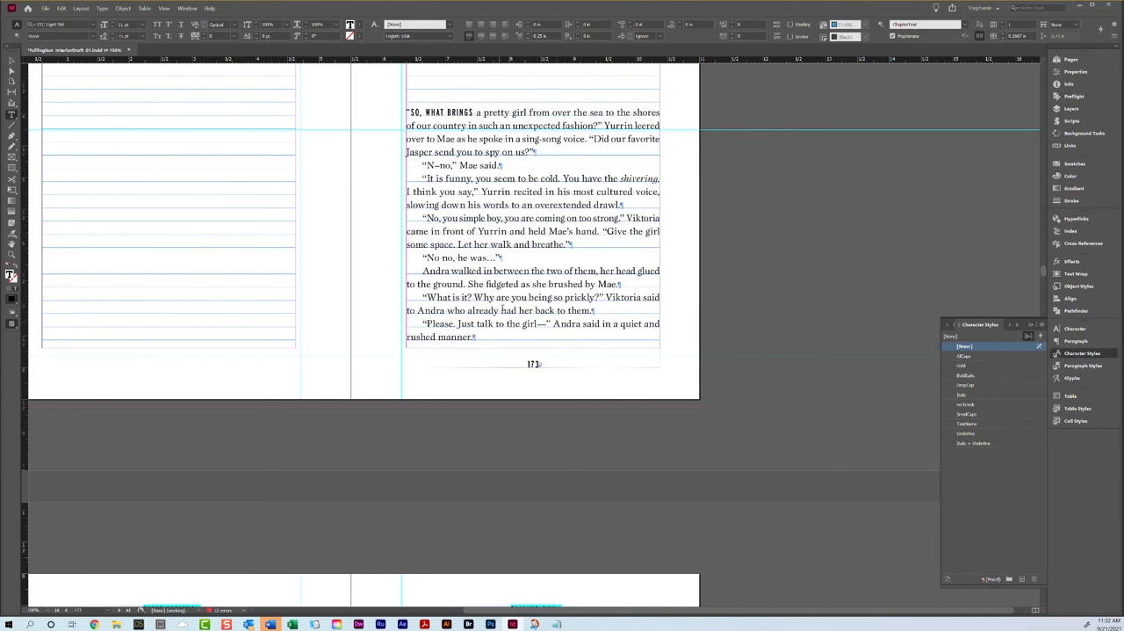
{"action": "scroll", "coordinate": [509, 244], "scroll_direction": "down", "scroll_amount": 5}
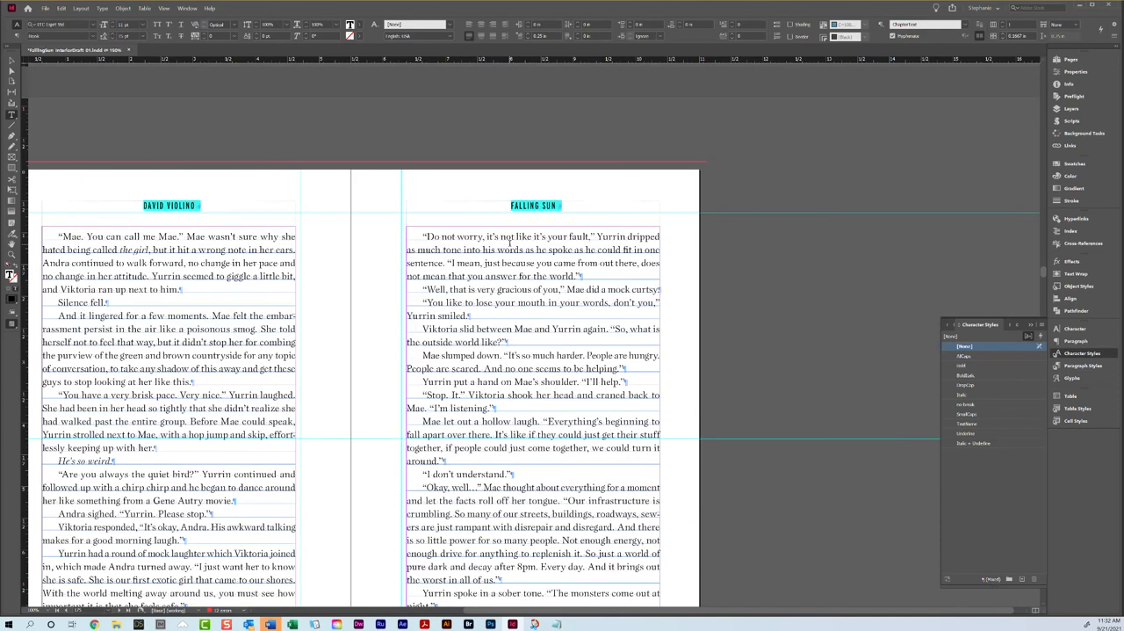
{"action": "scroll", "coordinate": [313, 299], "scroll_direction": "down", "scroll_amount": 2}
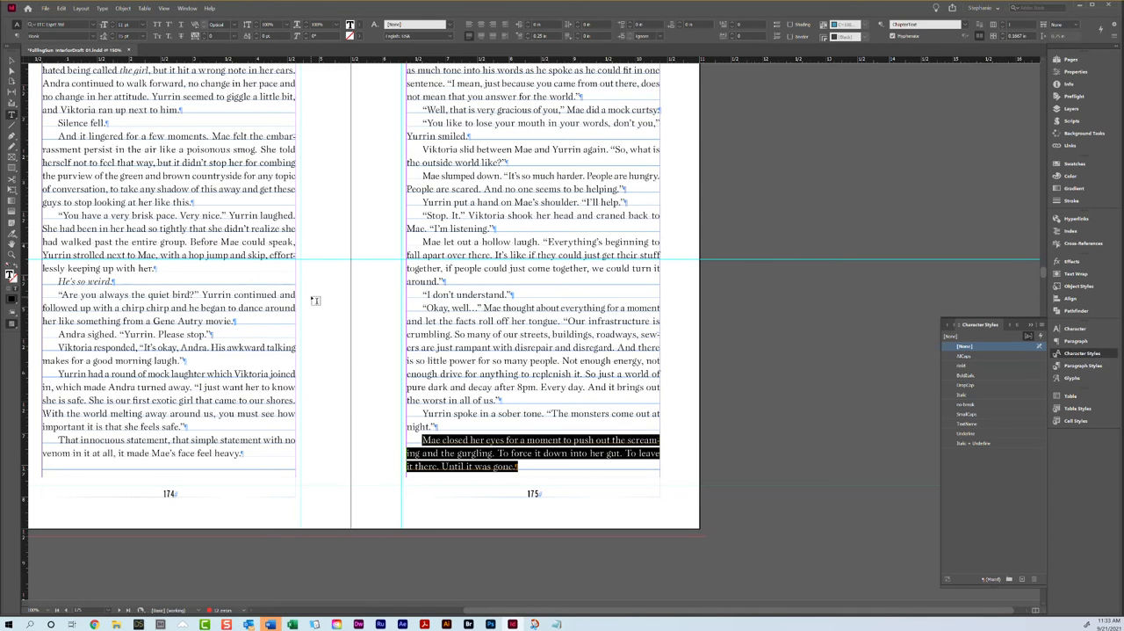
{"action": "scroll", "coordinate": [315, 300], "scroll_direction": "up", "scroll_amount": 2}
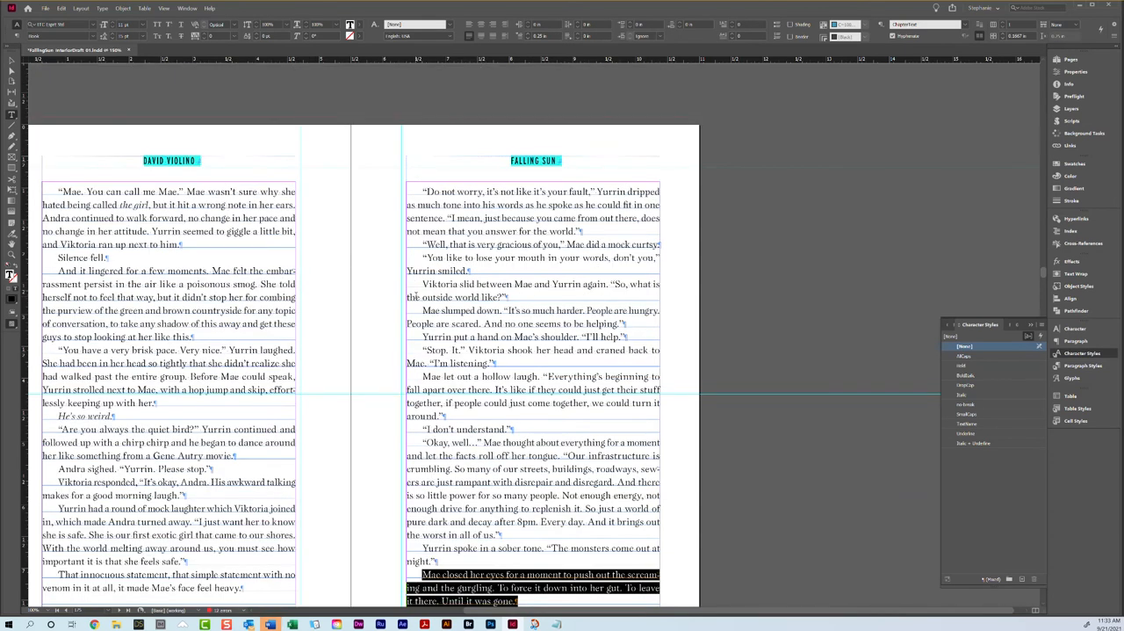
{"action": "scroll", "coordinate": [424, 374], "scroll_direction": "down", "scroll_amount": 2}
Step: Tighten the tracking of the "Mae let out a hollow laugh" paragraph on page 175 so it runs one line shorter
{"action": "left_click", "coordinate": [446, 243]}
{"action": "triple_click", "coordinate": [446, 242]}
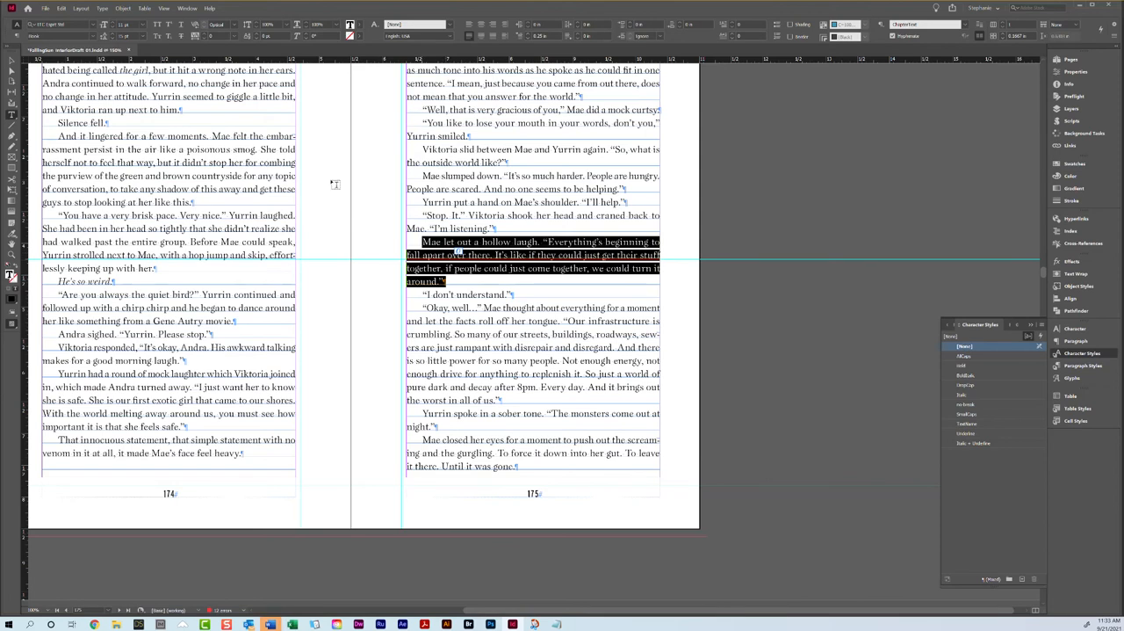
{"action": "left_click", "coordinate": [205, 38]}
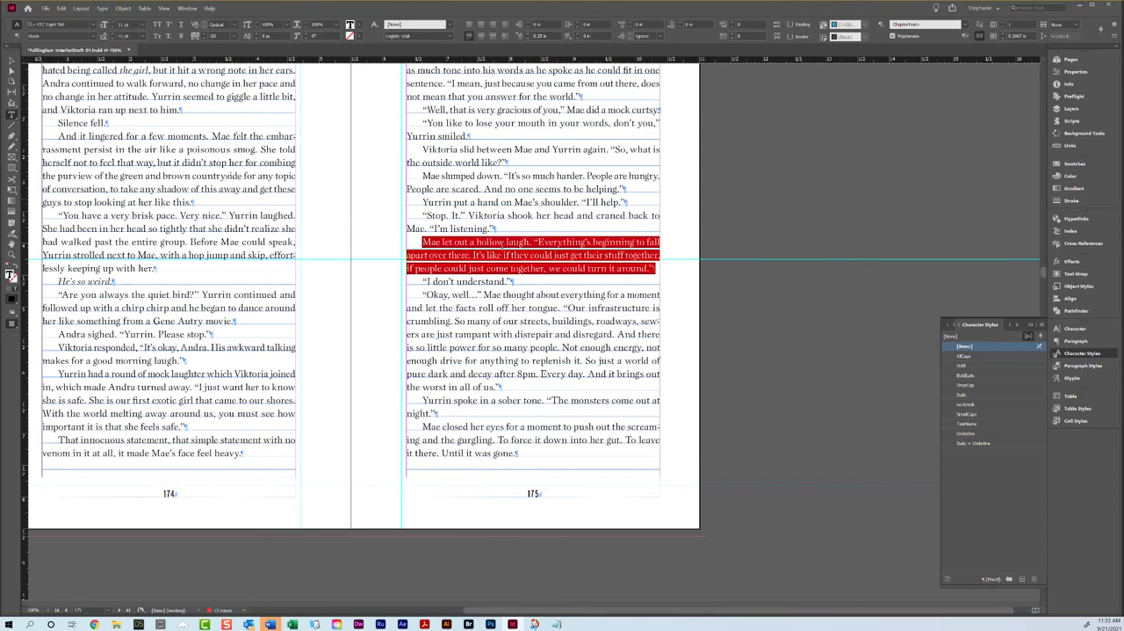
{"action": "left_click", "coordinate": [492, 255]}
Step: Loosen the tracking of the "That's why… That's why we tried" paragraph on page 176 so it wraps onto a second line
{"action": "scroll", "coordinate": [237, 436], "scroll_direction": "down", "scroll_amount": 10}
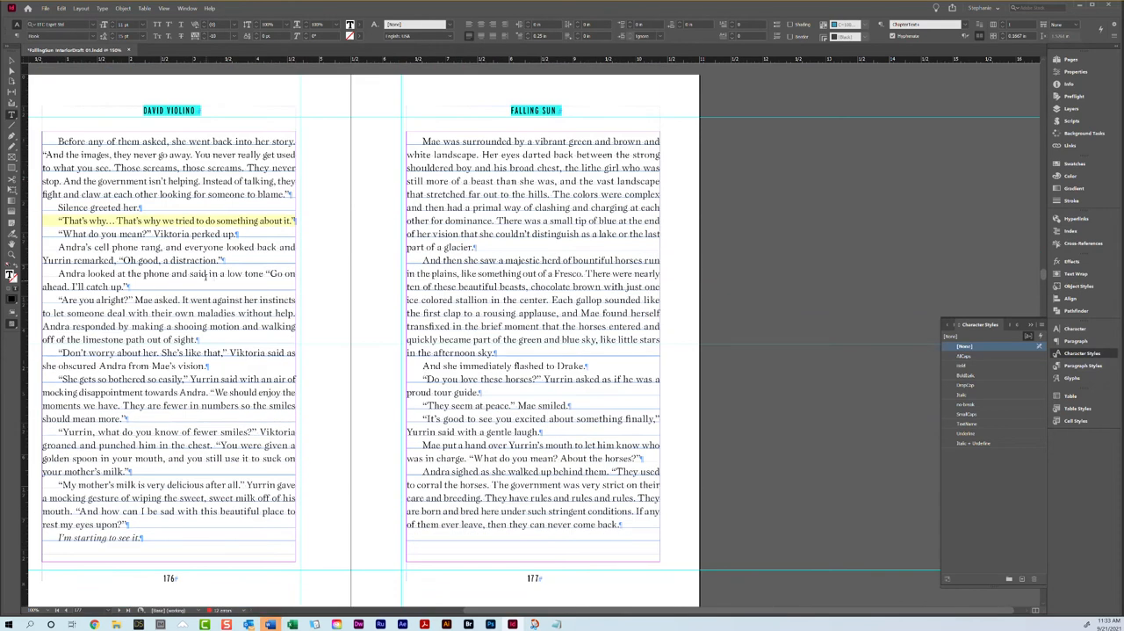
{"action": "triple_click", "coordinate": [186, 220]}
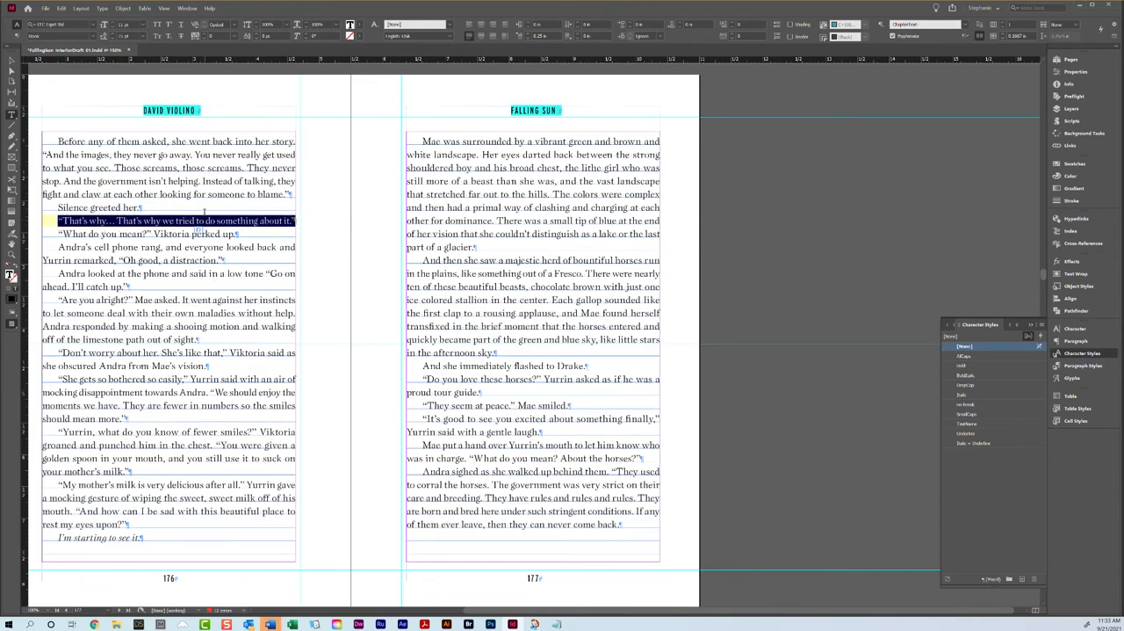
{"action": "left_click", "coordinate": [184, 38]}
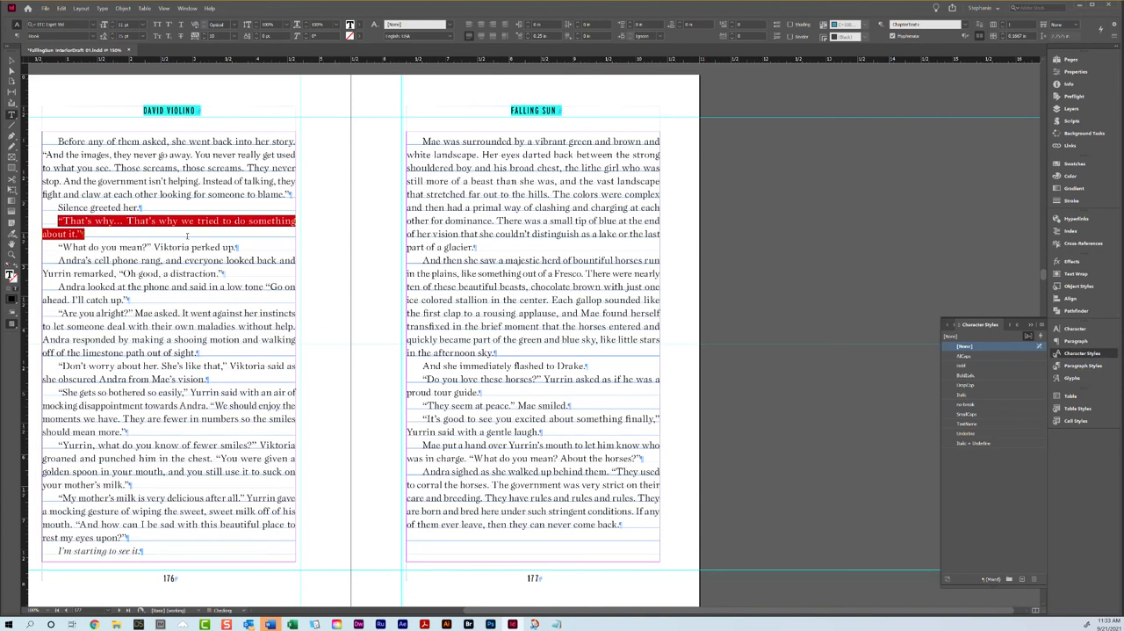
{"action": "left_click", "coordinate": [192, 349]}
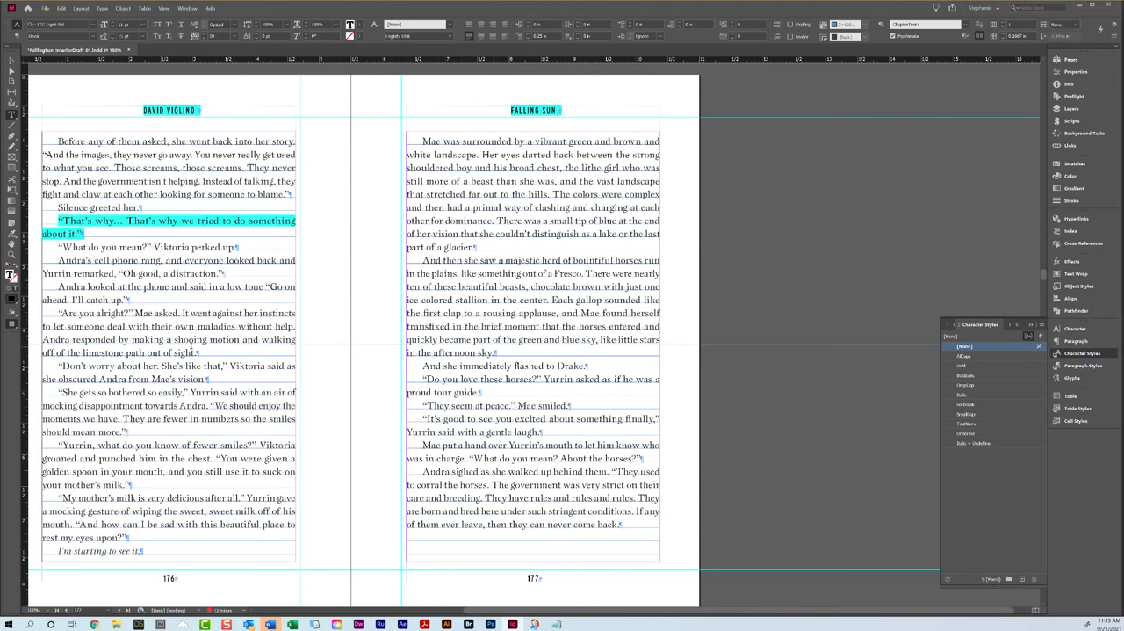
{"action": "left_click", "coordinate": [168, 546]}
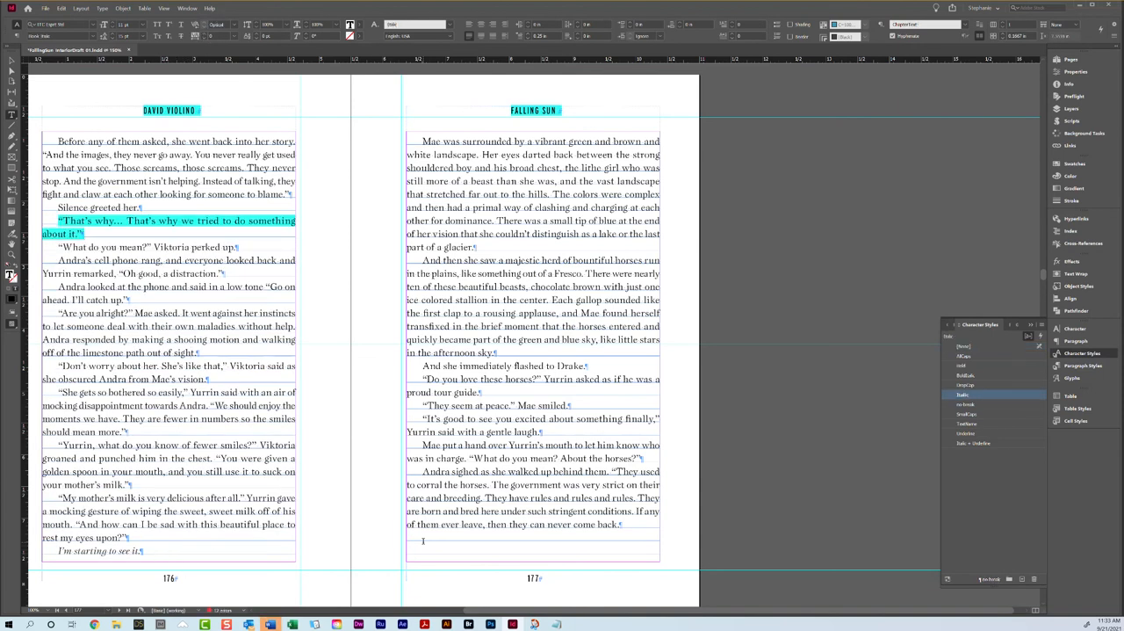
Step: Set the italic "I'm starting to see it." line ending page 176 to keep with the next paragraph
{"action": "scroll", "coordinate": [121, 514], "scroll_direction": "down", "scroll_amount": 5}
{"action": "scroll", "coordinate": [120, 513], "scroll_direction": "down", "scroll_amount": 3}
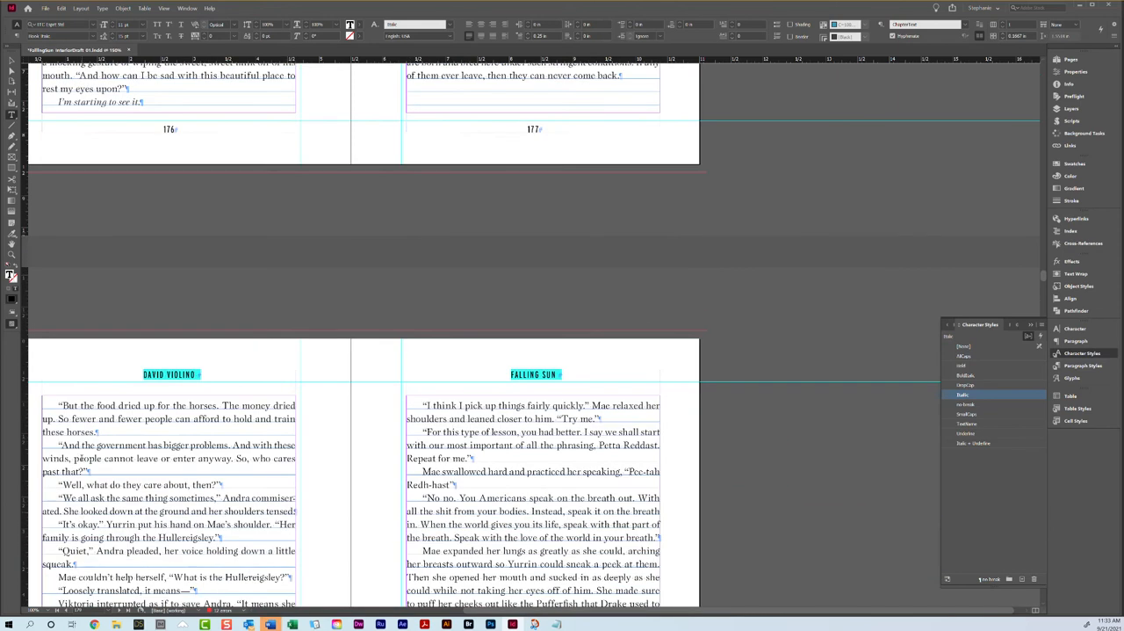
{"action": "scroll", "coordinate": [70, 429], "scroll_direction": "up", "scroll_amount": 5}
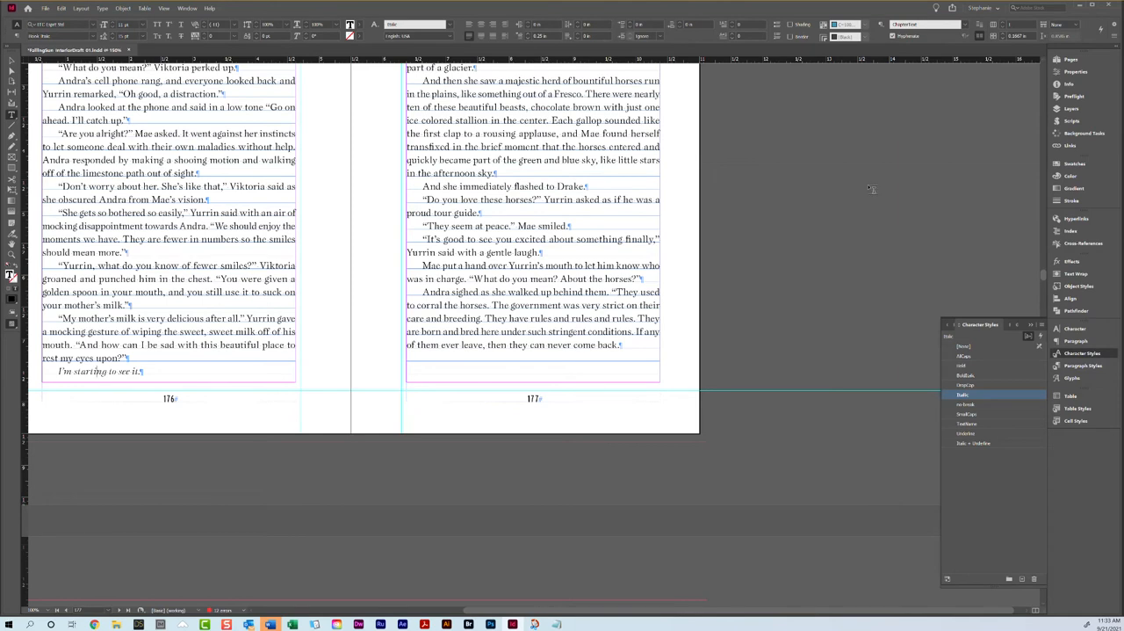
{"action": "scroll", "coordinate": [872, 190], "scroll_direction": "up", "scroll_amount": 4}
{"action": "left_click", "coordinate": [1113, 35]}
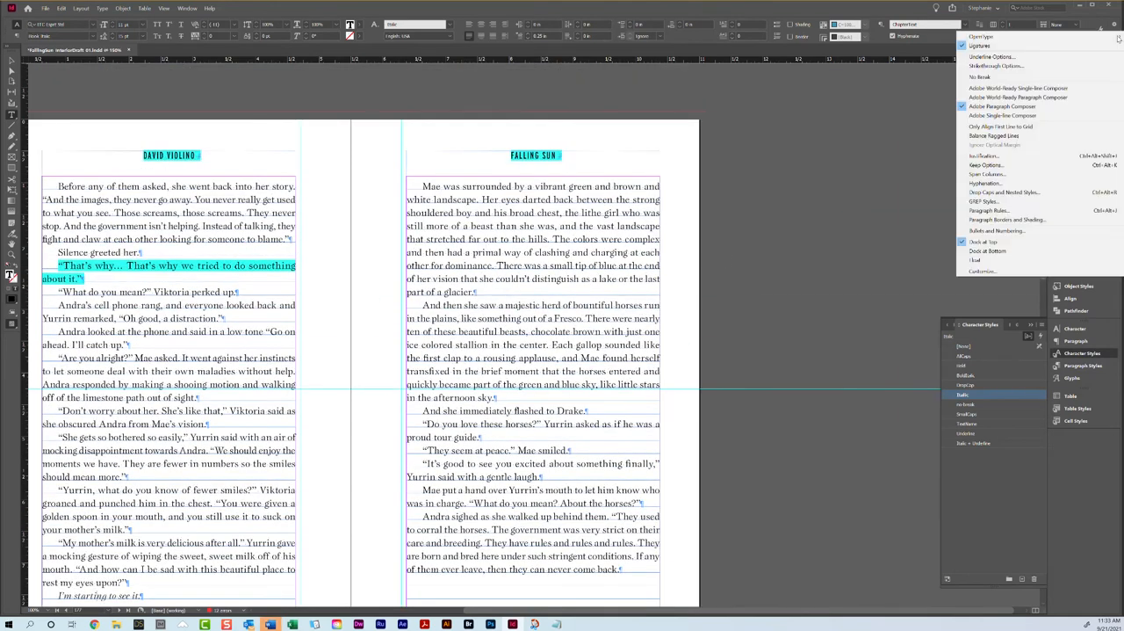
{"action": "left_click", "coordinate": [1007, 166]}
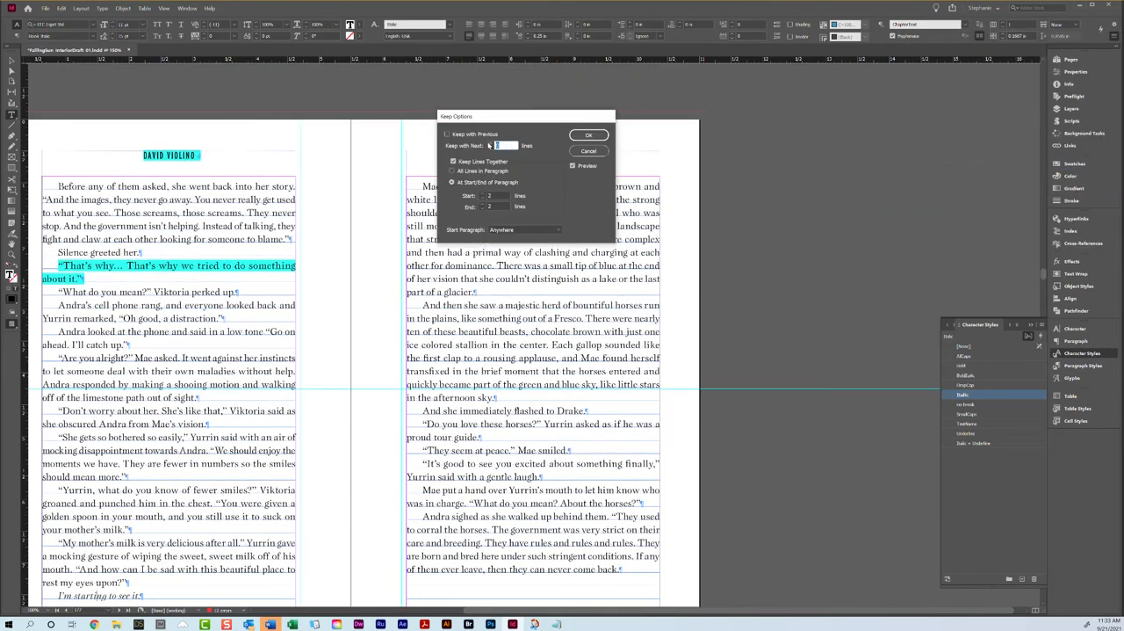
{"action": "left_click", "coordinate": [490, 144]}
{"action": "left_click", "coordinate": [576, 140]}
Step: Try to tighten the tracking of the "Yurrin and Viktoria said nothing" paragraph on page 182
{"action": "scroll", "coordinate": [262, 265], "scroll_direction": "down", "scroll_amount": 3}
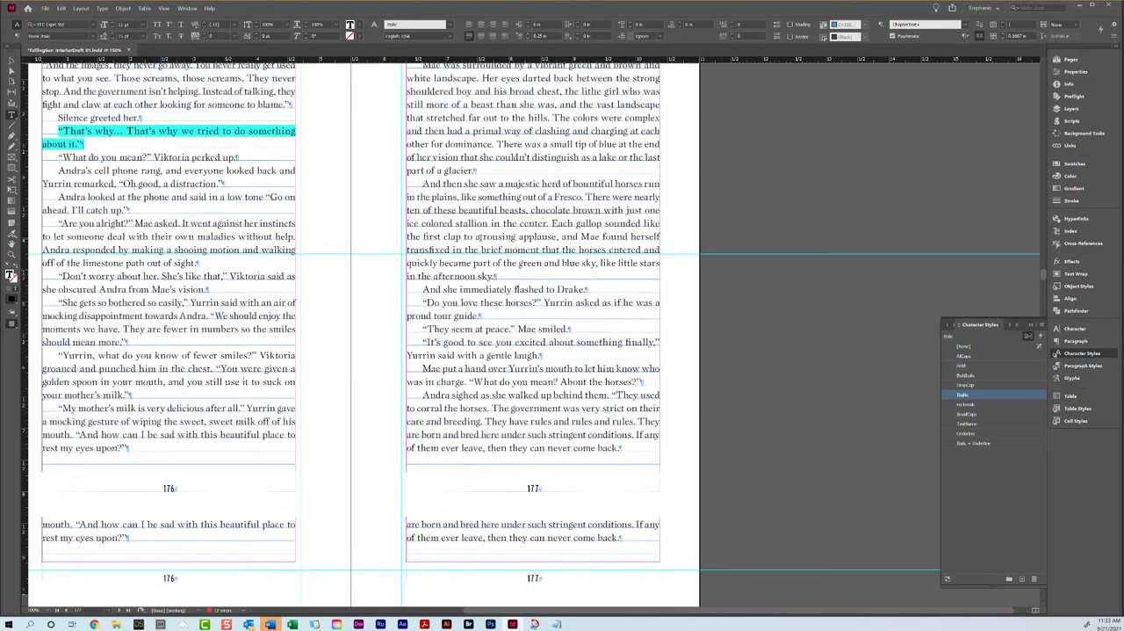
{"action": "scroll", "coordinate": [457, 404], "scroll_direction": "down", "scroll_amount": 12}
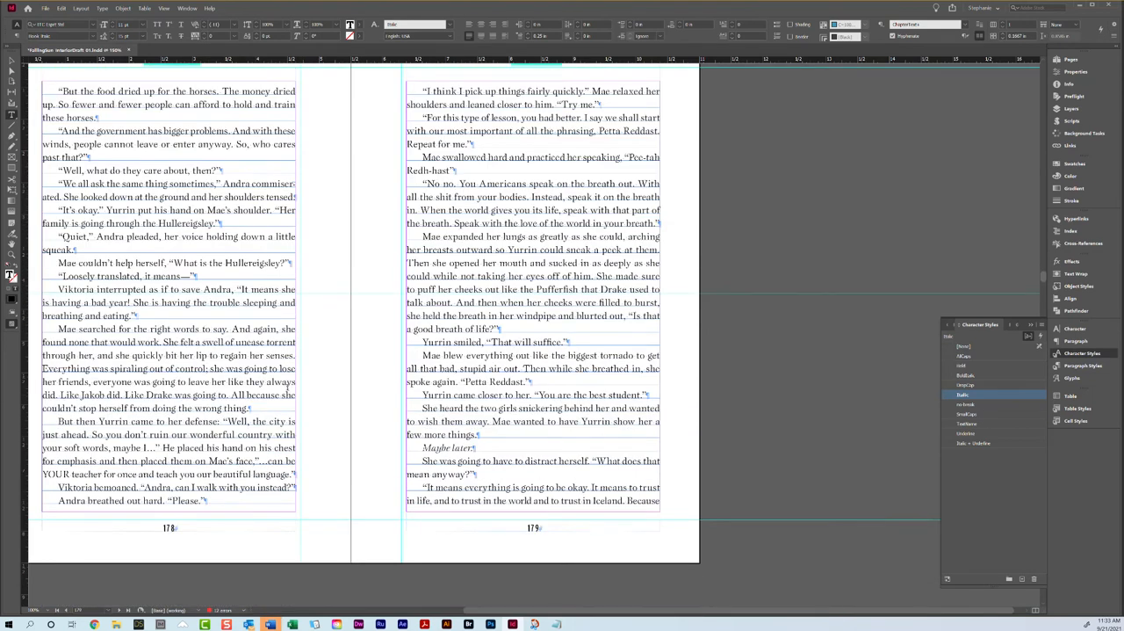
{"action": "scroll", "coordinate": [369, 367], "scroll_direction": "down", "scroll_amount": 6}
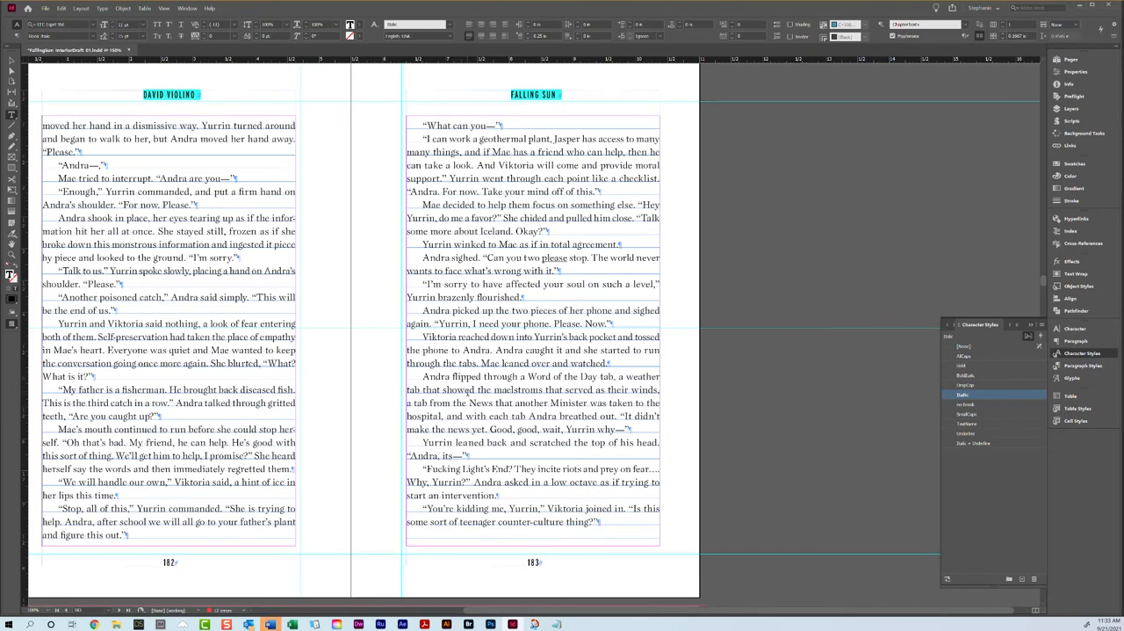
{"action": "triple_click", "coordinate": [162, 372]}
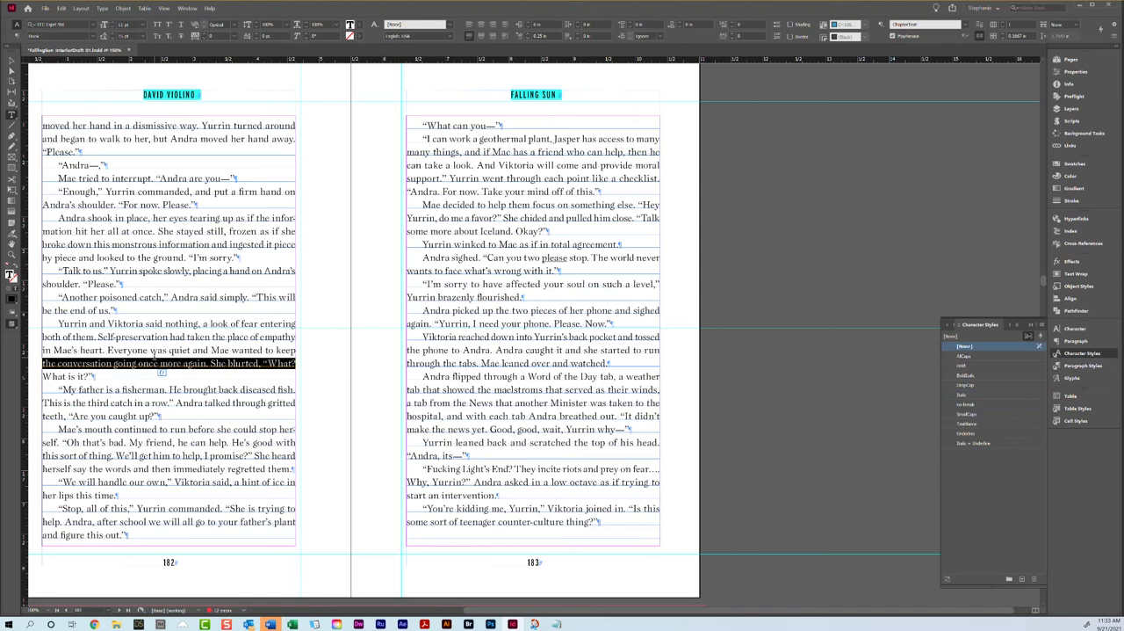
{"action": "left_click", "coordinate": [161, 372]}
{"action": "left_click", "coordinate": [202, 39]}
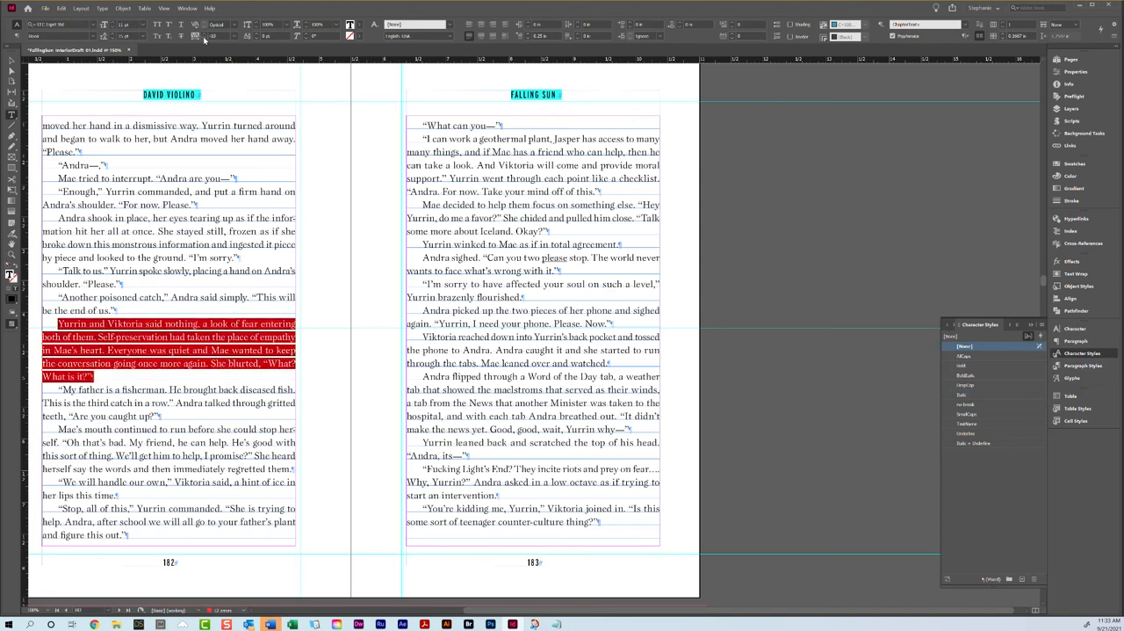
{"action": "key", "text": "ctrl+z"}
Step: Tighten the tracking of the "moved her hand in a dismissive way" paragraph opening page 182 so it runs one line shorter
{"action": "left_click", "coordinate": [155, 137]}
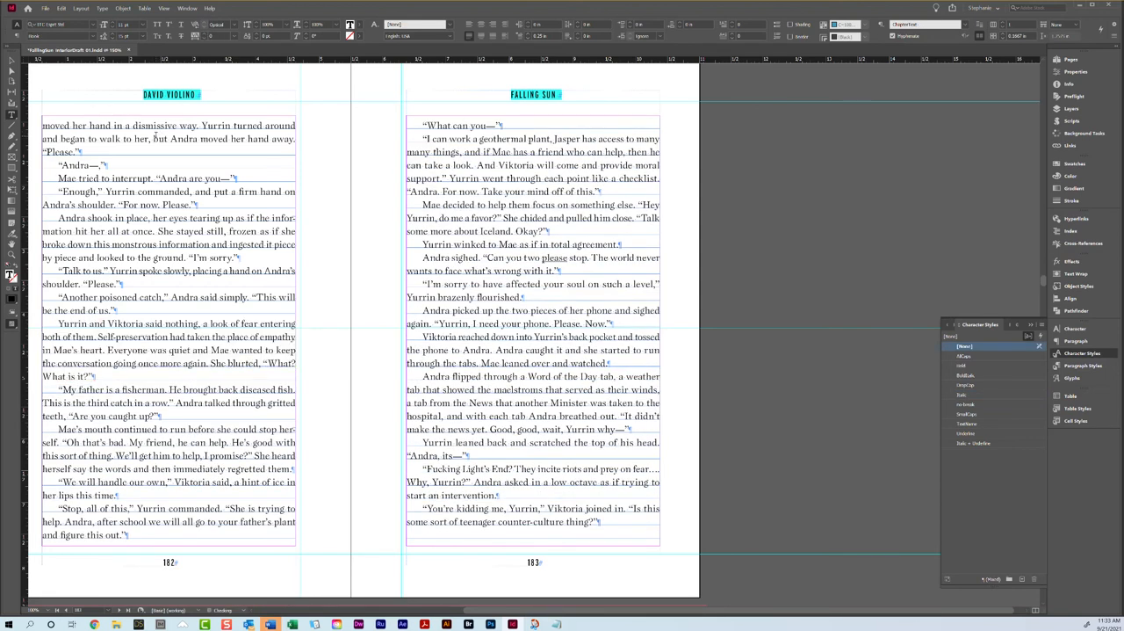
{"action": "triple_click", "coordinate": [154, 137]}
{"action": "left_click", "coordinate": [155, 137]}
{"action": "left_click", "coordinate": [202, 38]}
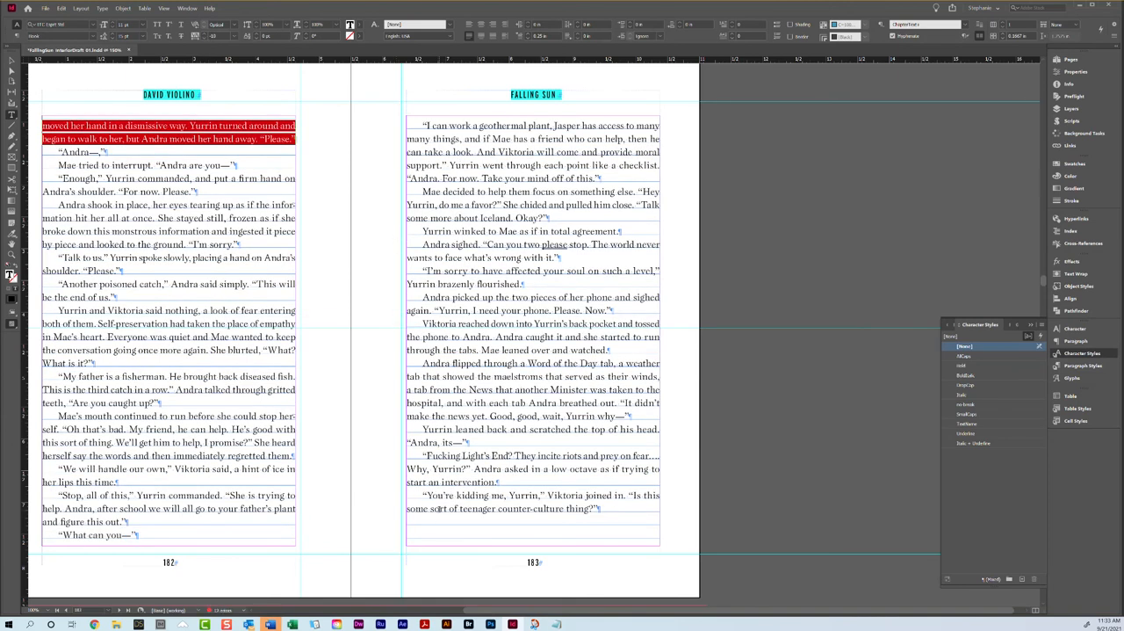
Step: Set the "What can you—" line at the foot of page 182 to keep with the next paragraph
{"action": "left_click", "coordinate": [120, 522]}
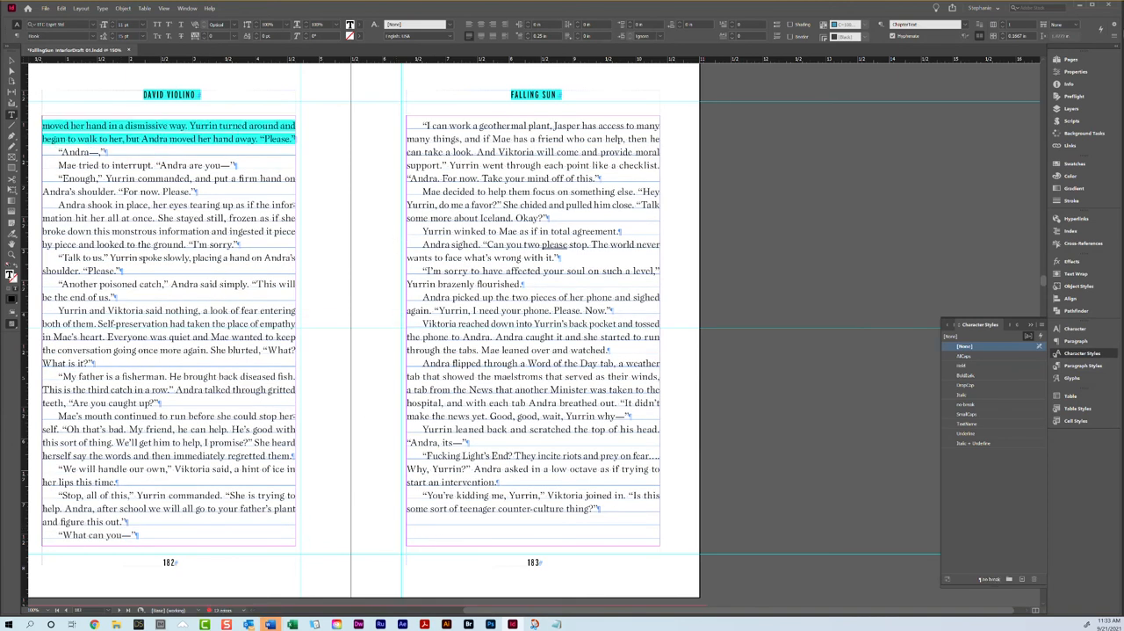
{"action": "left_click", "coordinate": [1115, 36]}
{"action": "left_click", "coordinate": [997, 164]}
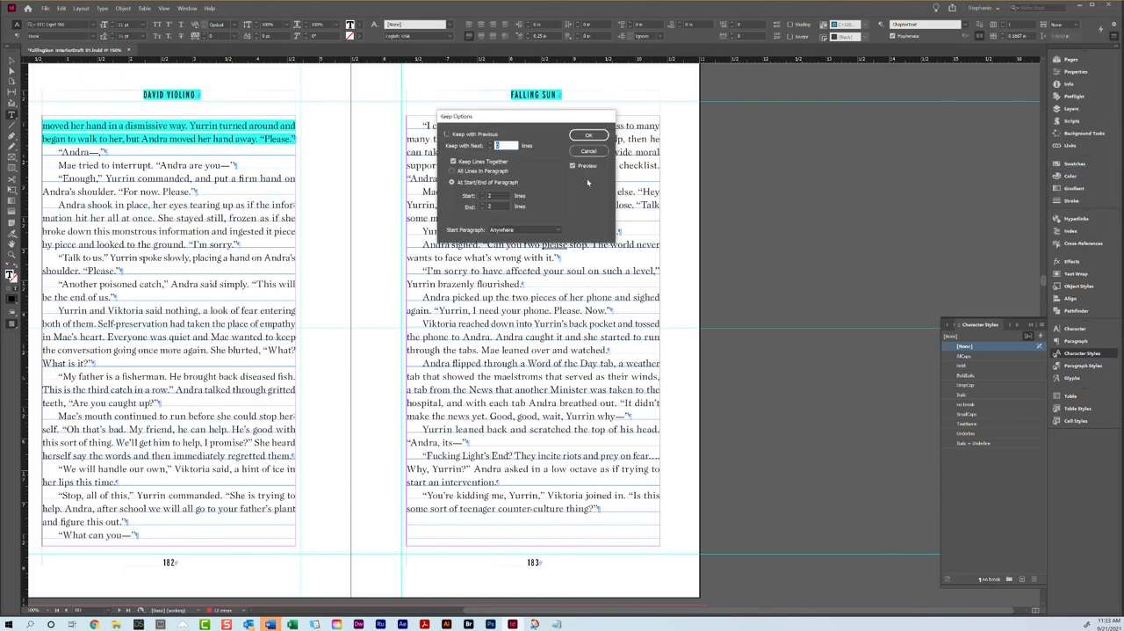
{"action": "left_click", "coordinate": [588, 134]}
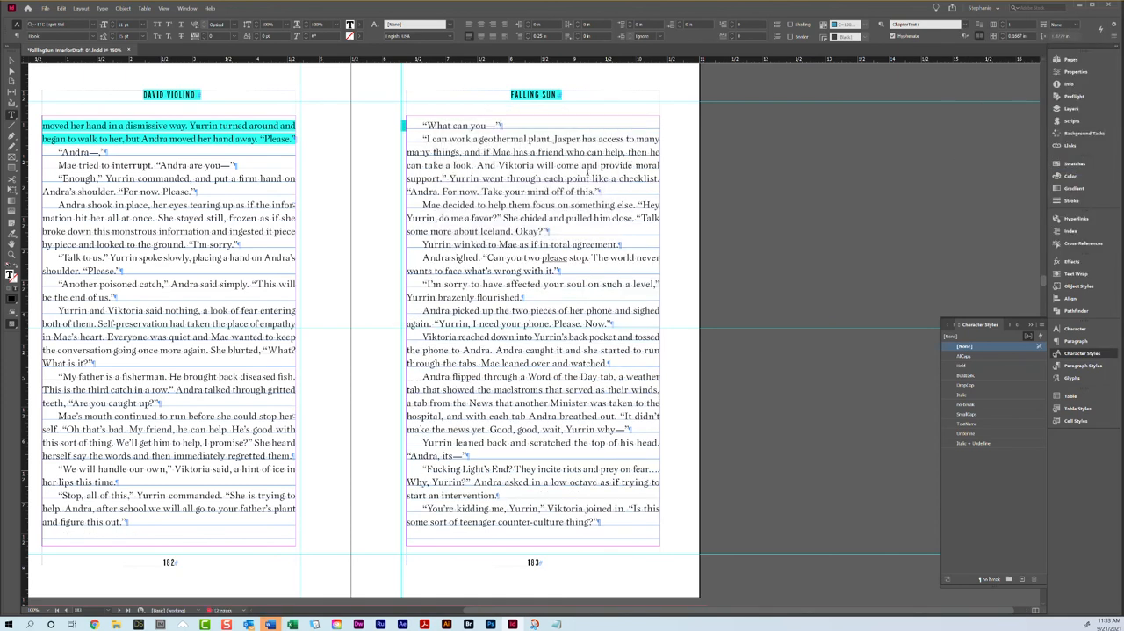
Step: Tighten the tracking of the "The three of them were giving out parts of information" paragraph on page 184
{"action": "scroll", "coordinate": [597, 179], "scroll_direction": "down", "scroll_amount": 10}
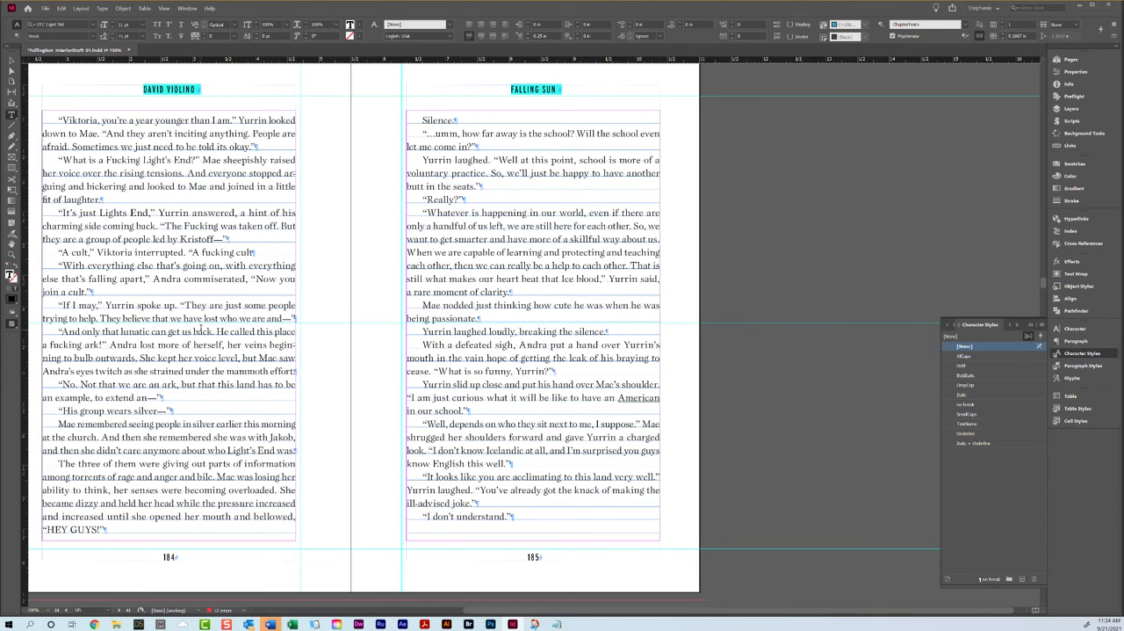
{"action": "triple_click", "coordinate": [139, 515]}
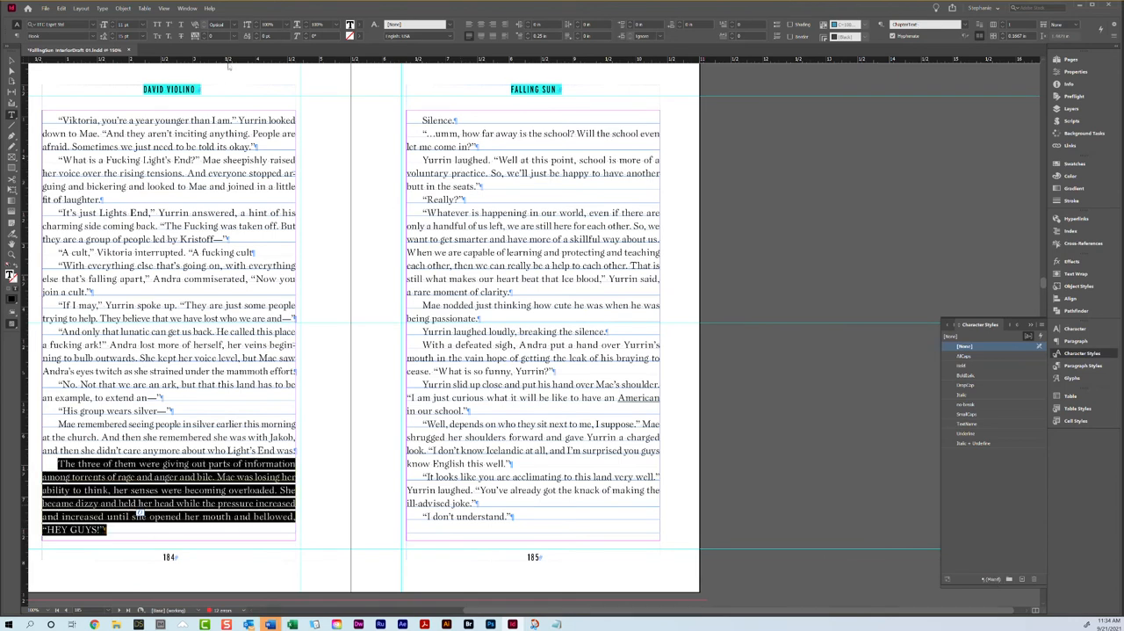
{"action": "left_click", "coordinate": [206, 39]}
Step: Set the "You like us that much, yeah" line ending page 187 to keep with the next 1 line, evening out the facing pages
{"action": "scroll", "coordinate": [464, 121], "scroll_direction": "down", "scroll_amount": 8}
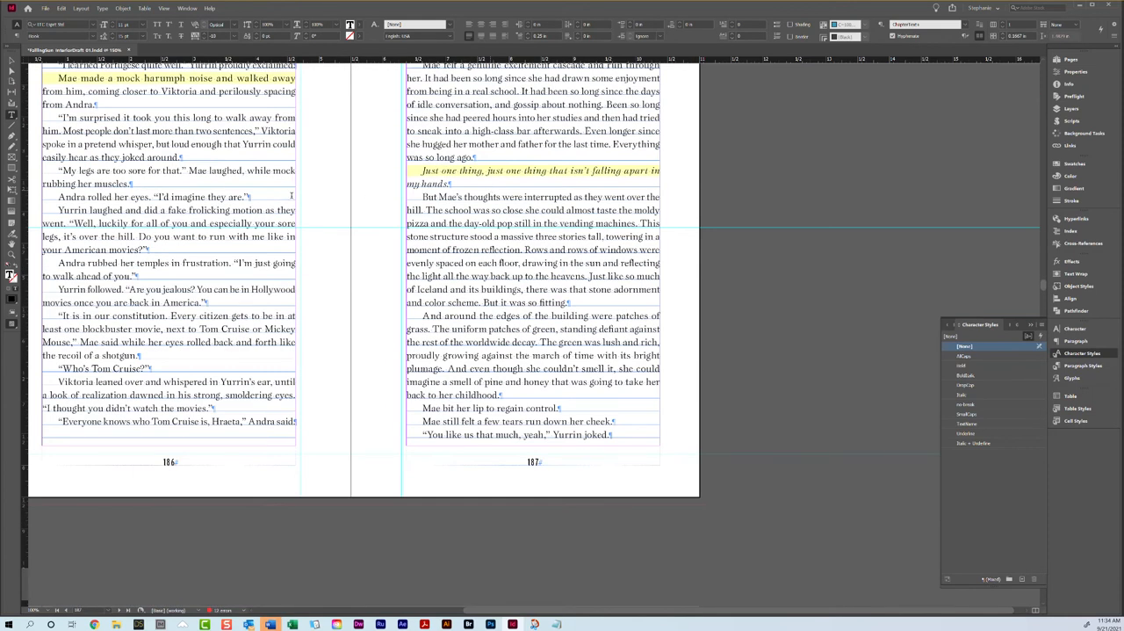
{"action": "scroll", "coordinate": [291, 195], "scroll_direction": "up", "scroll_amount": 3}
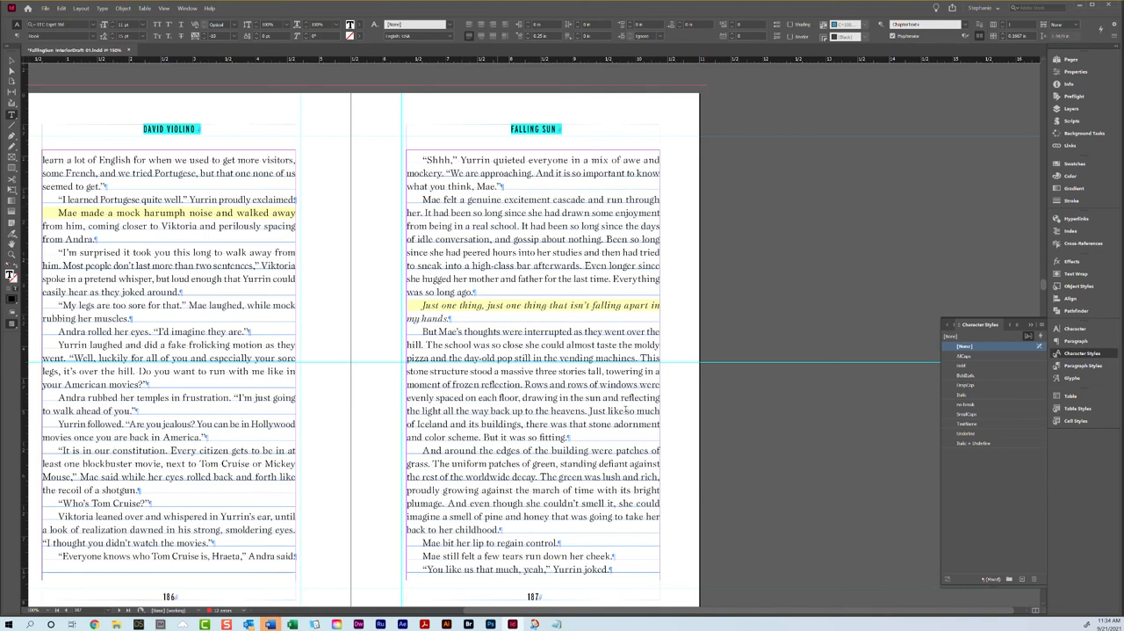
{"action": "scroll", "coordinate": [549, 413], "scroll_direction": "down", "scroll_amount": 2}
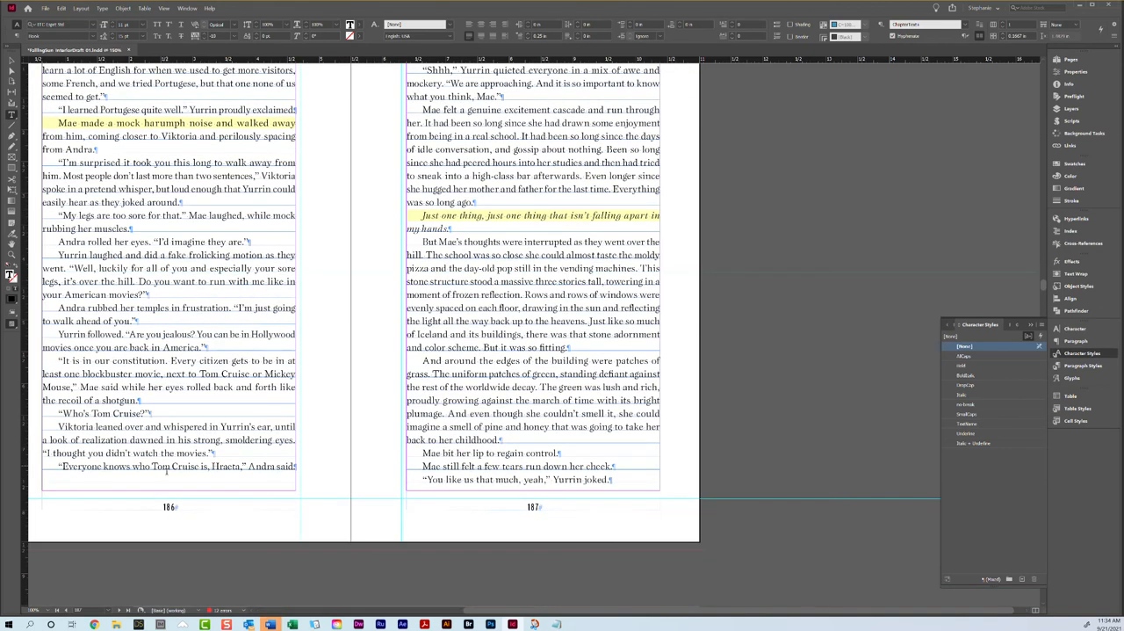
{"action": "scroll", "coordinate": [173, 471], "scroll_direction": "up", "scroll_amount": 2}
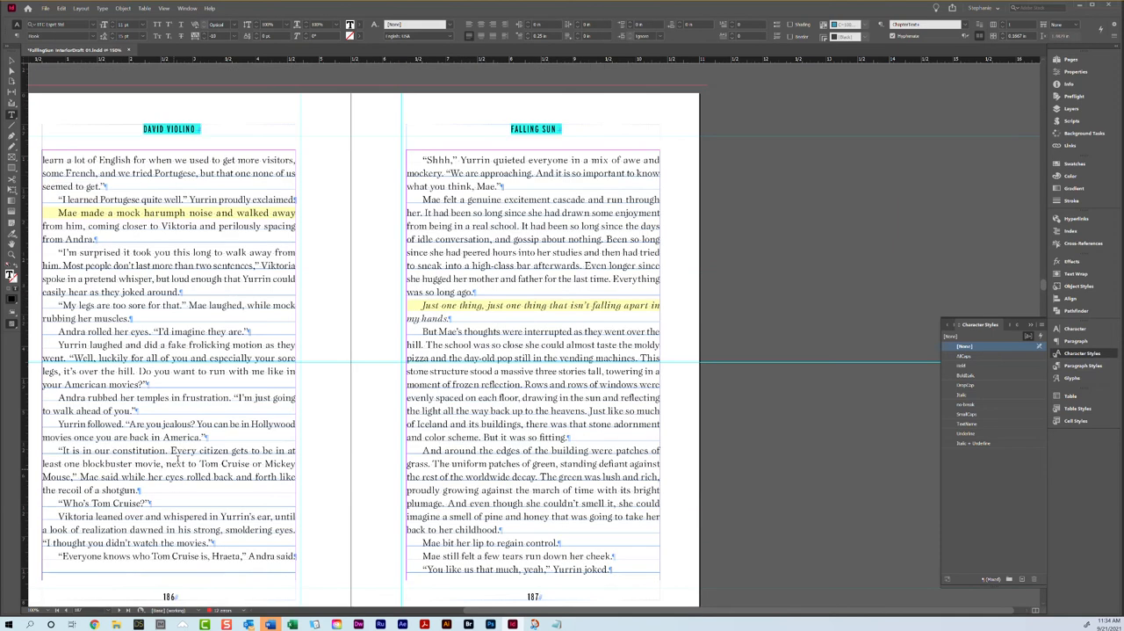
{"action": "scroll", "coordinate": [136, 253], "scroll_direction": "down", "scroll_amount": 1}
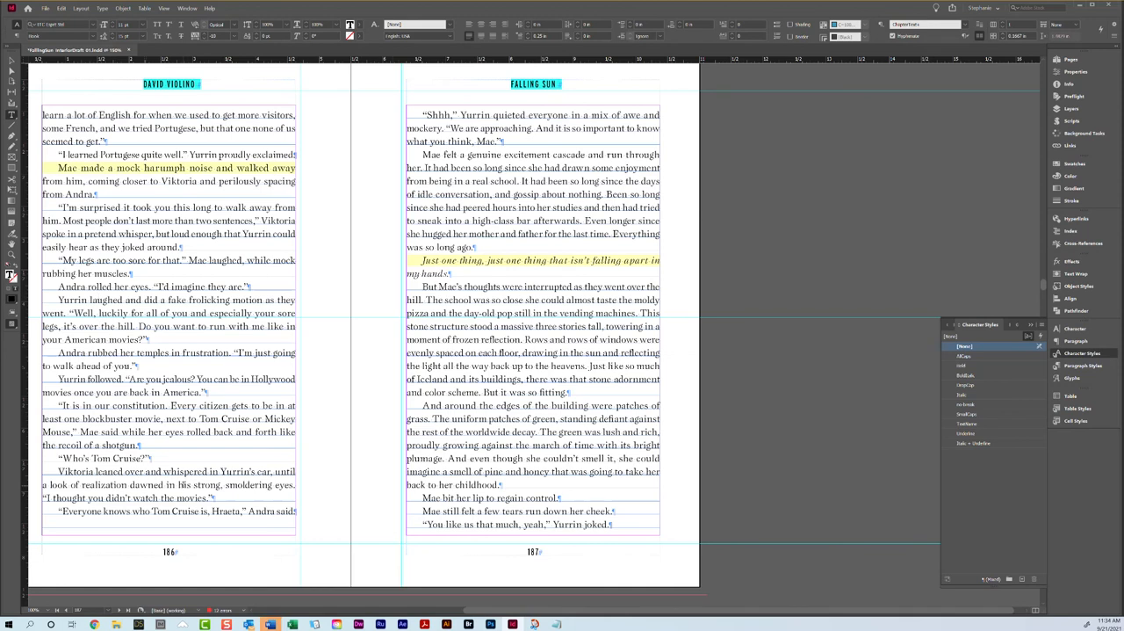
{"action": "left_click", "coordinate": [300, 513]}
{"action": "left_click", "coordinate": [1114, 21]}
{"action": "left_click", "coordinate": [1001, 165]}
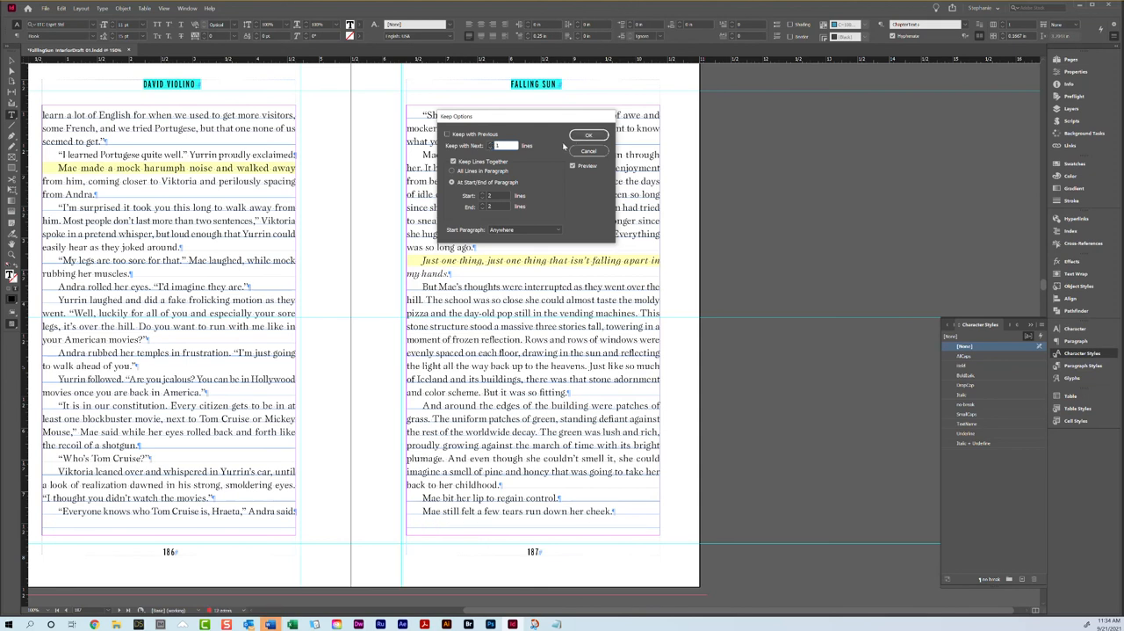
{"action": "left_click", "coordinate": [589, 134]}
Step: Examine the short closing text on page 188 and the Chapter 19 opener on page 189
{"action": "scroll", "coordinate": [369, 438], "scroll_direction": "down", "scroll_amount": 5}
{"action": "scroll", "coordinate": [490, 505], "scroll_direction": "down", "scroll_amount": 4}
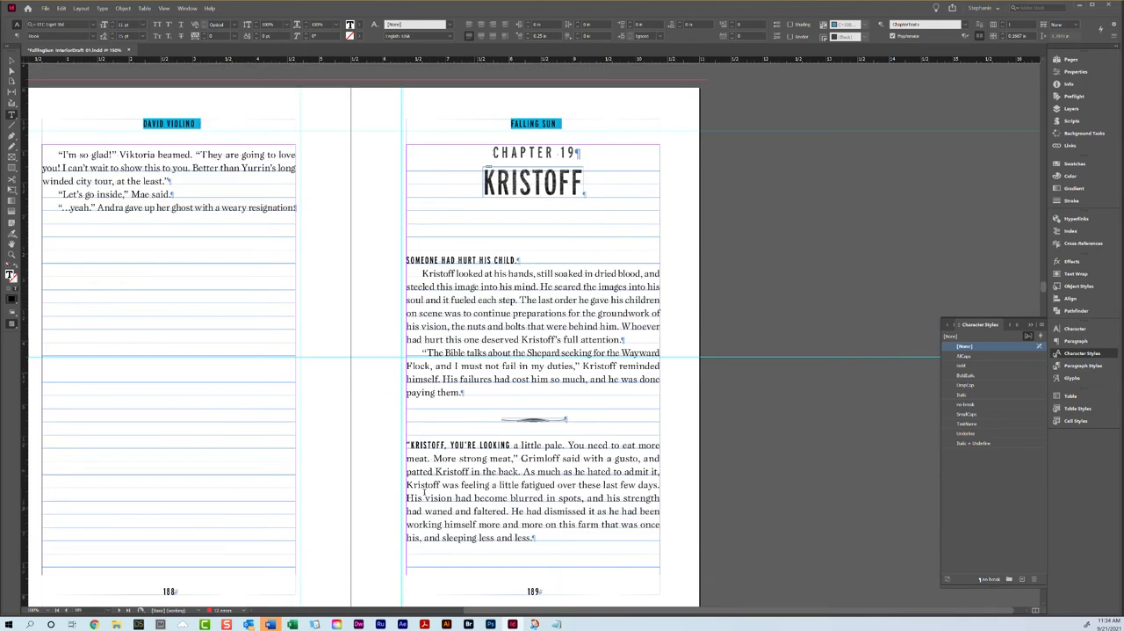
{"action": "scroll", "coordinate": [115, 328], "scroll_direction": "up", "scroll_amount": 1}
{"action": "left_click_drag", "start_coordinate": [57, 242], "coordinate": [308, 303]}
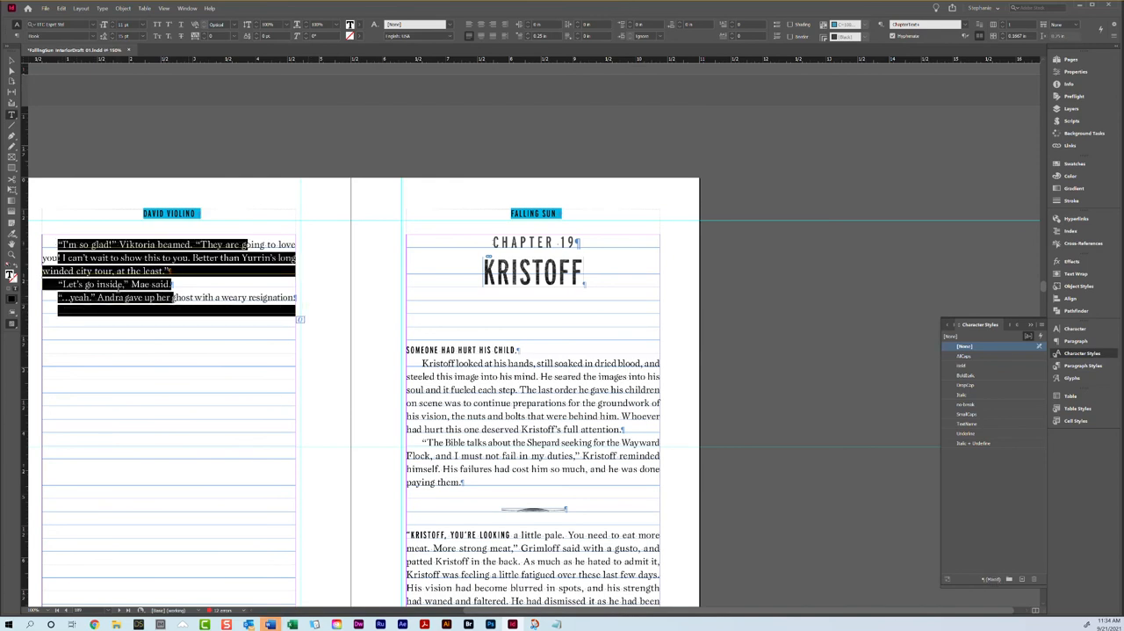
{"action": "left_click", "coordinate": [128, 289]}
{"action": "scroll", "coordinate": [376, 261], "scroll_direction": "up", "scroll_amount": 5}
{"action": "scroll", "coordinate": [376, 261], "scroll_direction": "down", "scroll_amount": 5}
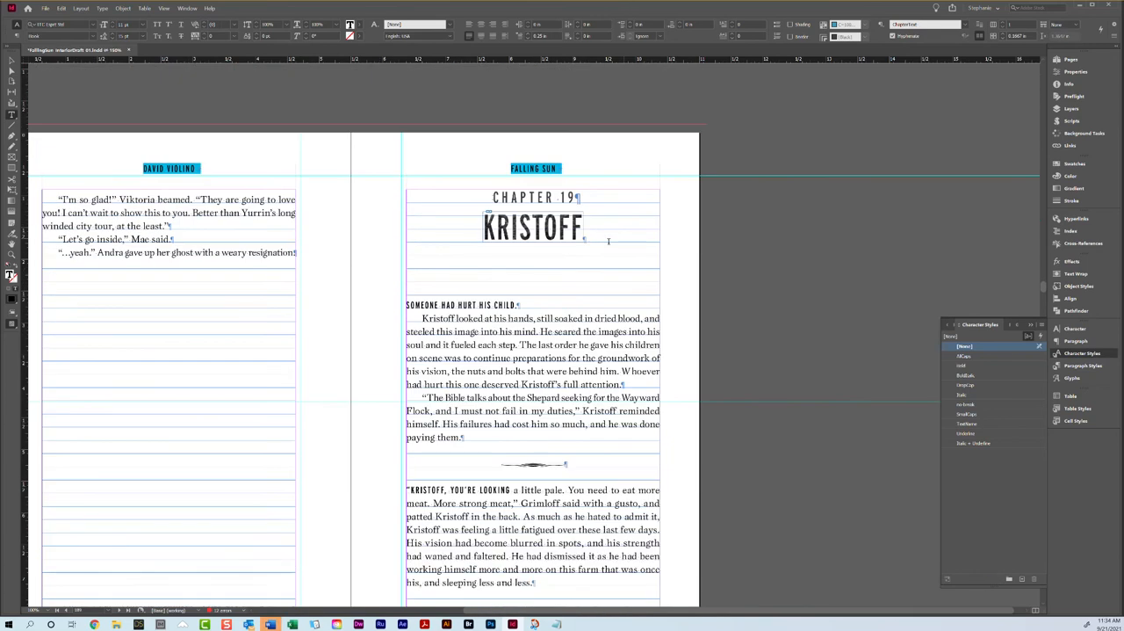
Step: Apply the B-Chapter Title master to the Chapter 19 opener on page 189
{"action": "left_click", "coordinate": [519, 305]}
{"action": "key", "text": "F12"}
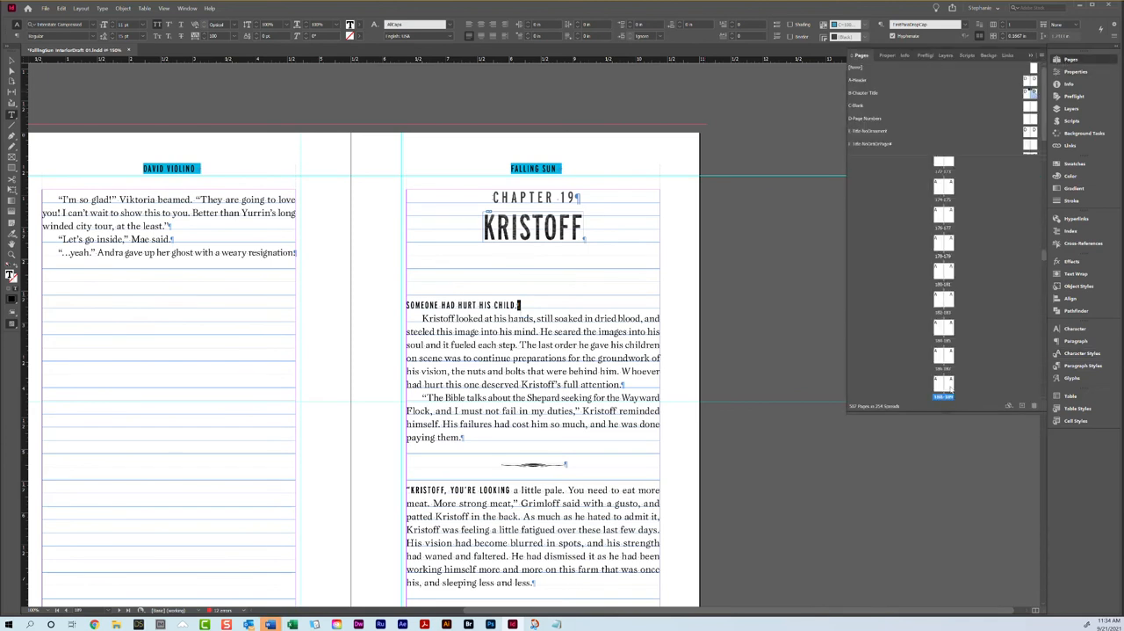
{"action": "scroll", "coordinate": [562, 402], "scroll_direction": "down", "scroll_amount": 10}
{"action": "scroll", "coordinate": [562, 401], "scroll_direction": "up", "scroll_amount": 9}
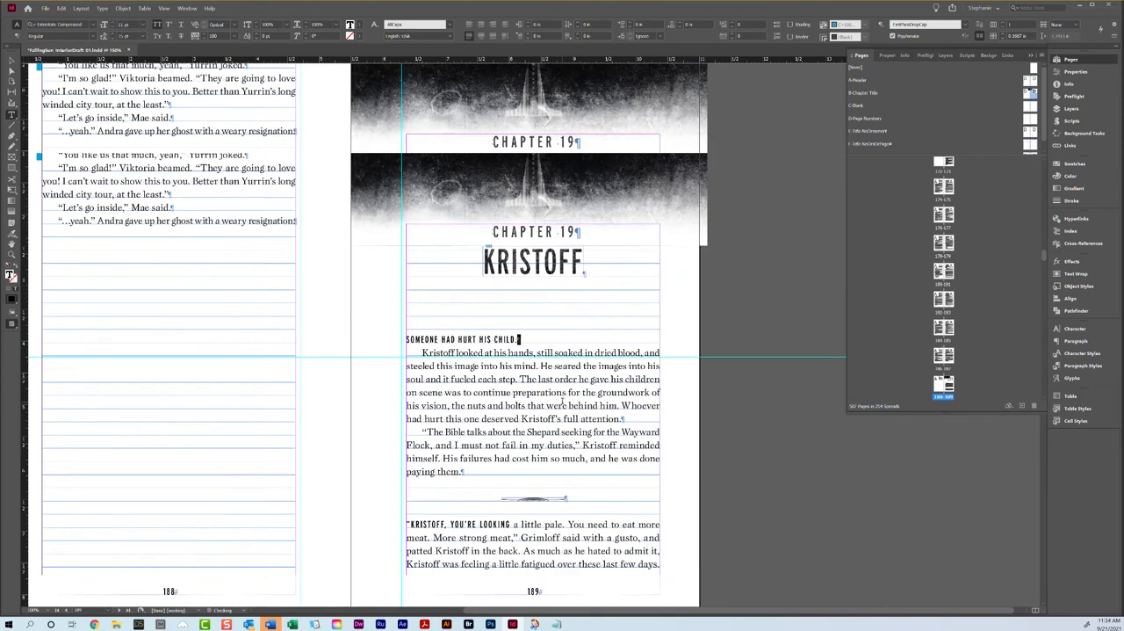
{"action": "scroll", "coordinate": [562, 401], "scroll_direction": "up", "scroll_amount": 10}
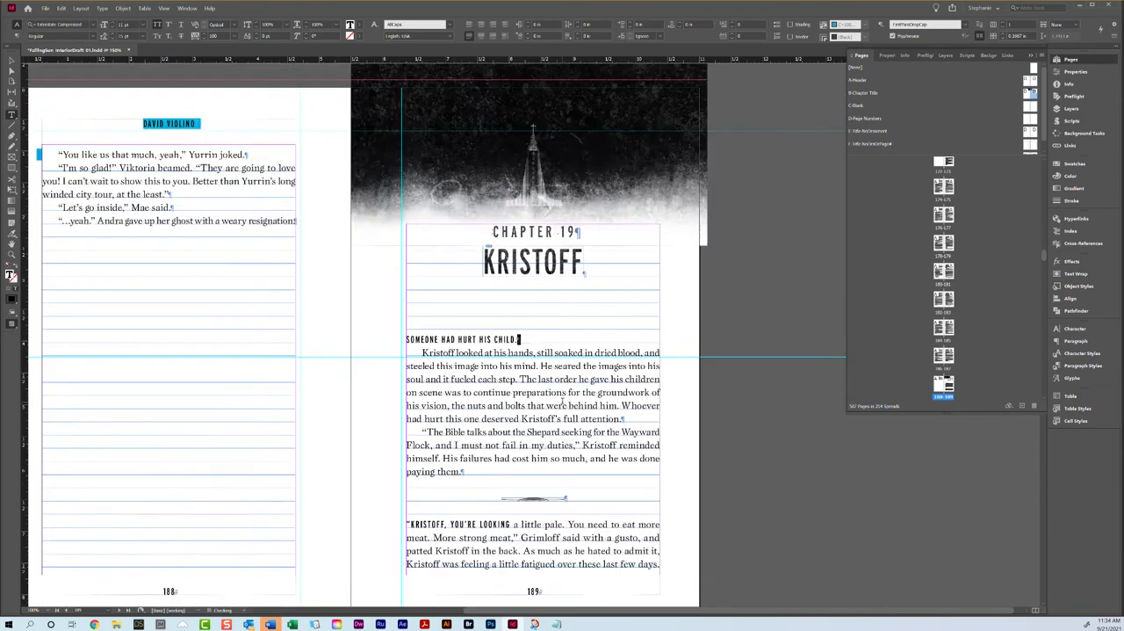
Step: Apply the BlockQuoteFirstLine paragraph style to the song's opening line, "Heyr, himna smiour", on page 196
{"action": "scroll", "coordinate": [562, 402], "scroll_direction": "down", "scroll_amount": 10}
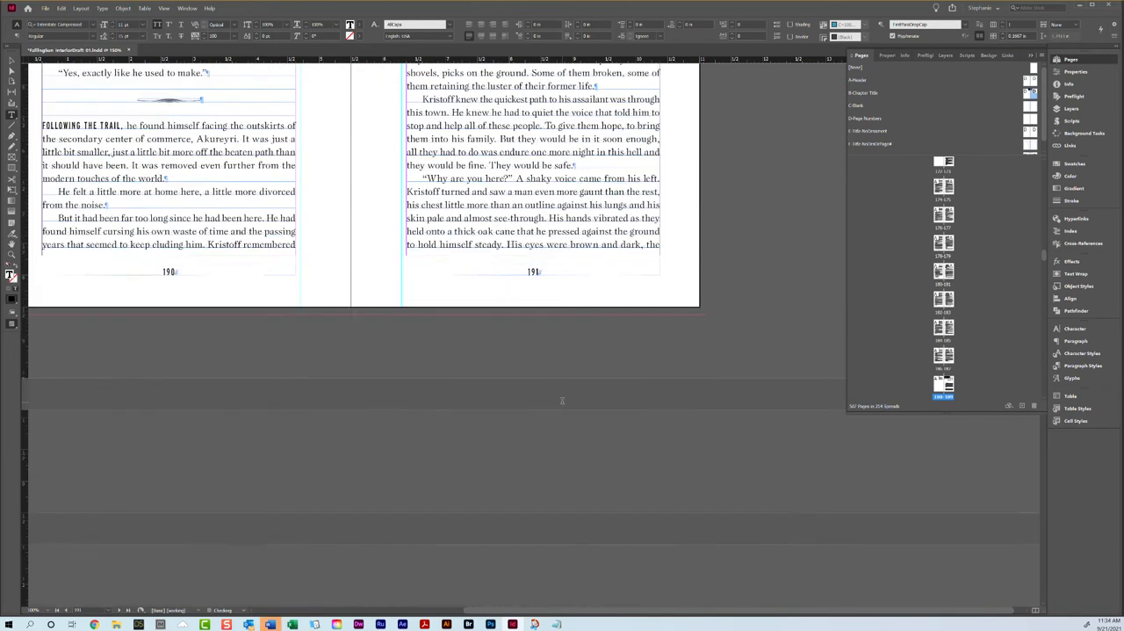
{"action": "scroll", "coordinate": [562, 401], "scroll_direction": "down", "scroll_amount": 15}
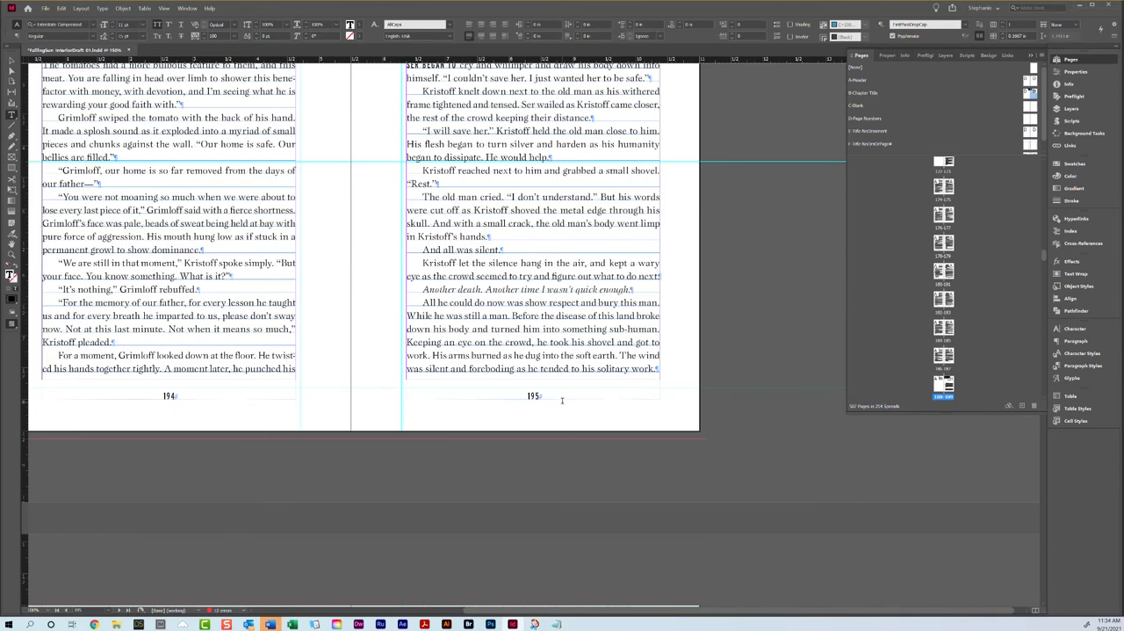
{"action": "scroll", "coordinate": [562, 401], "scroll_direction": "down", "scroll_amount": 10}
{"action": "scroll", "coordinate": [360, 342], "scroll_direction": "up", "scroll_amount": 3}
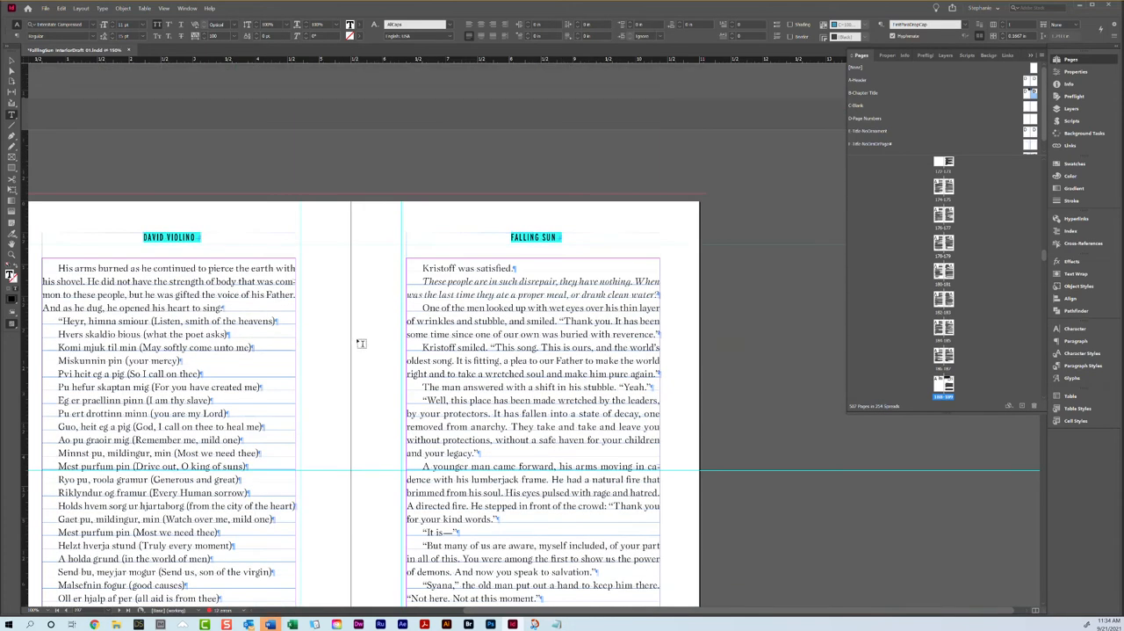
{"action": "left_click", "coordinate": [54, 320]}
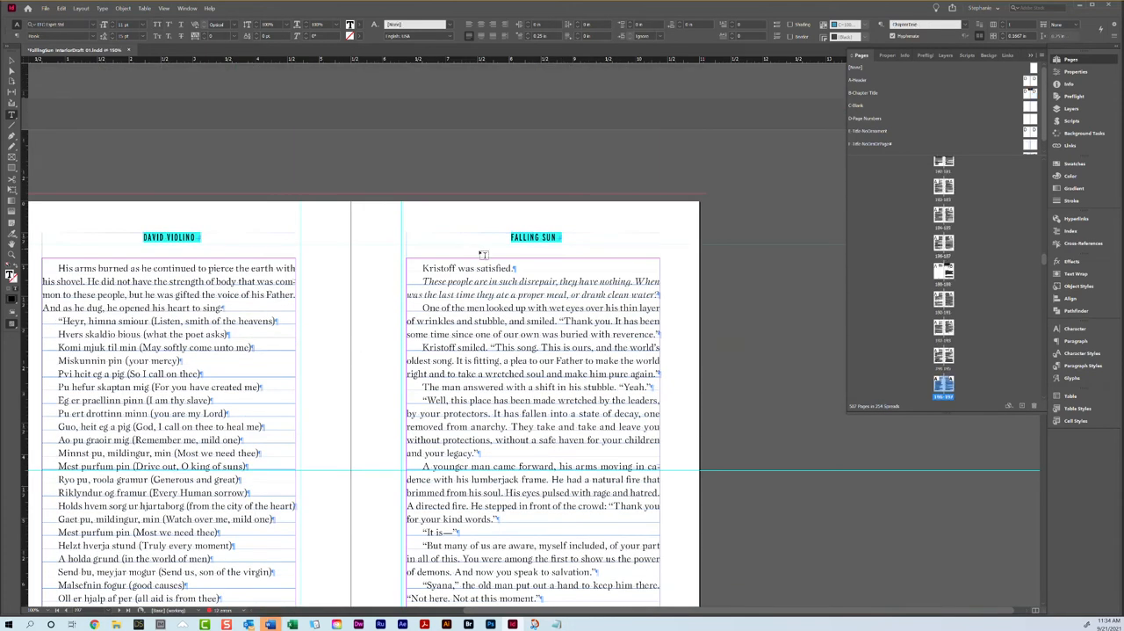
{"action": "left_click", "coordinate": [1082, 365]}
{"action": "scroll", "coordinate": [993, 461], "scroll_direction": "down", "scroll_amount": 5}
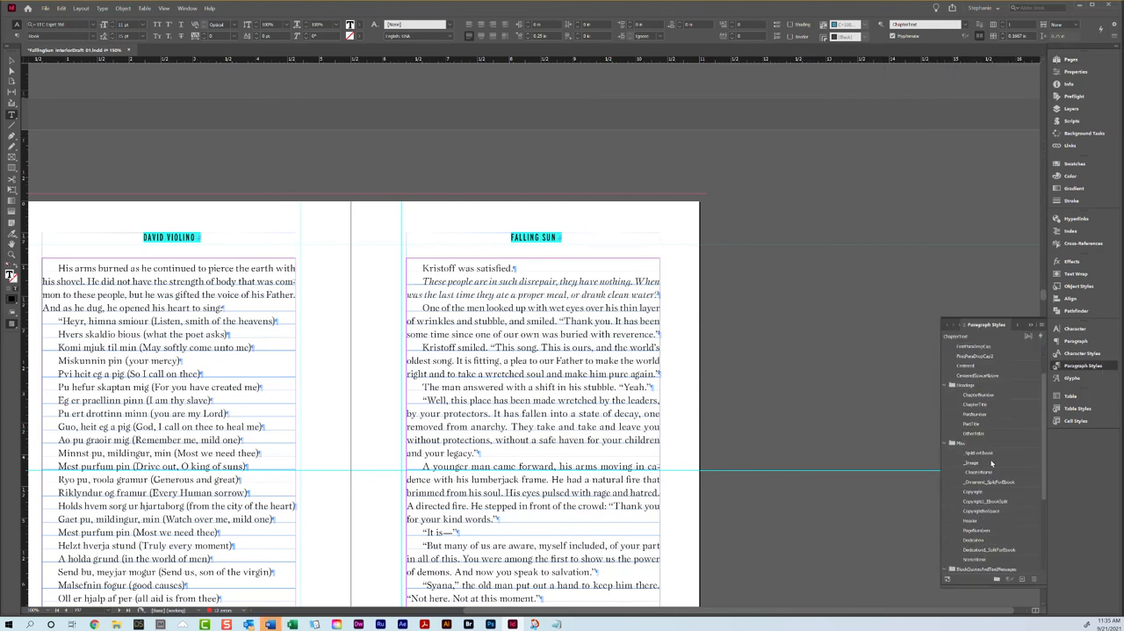
{"action": "left_click", "coordinate": [984, 483]}
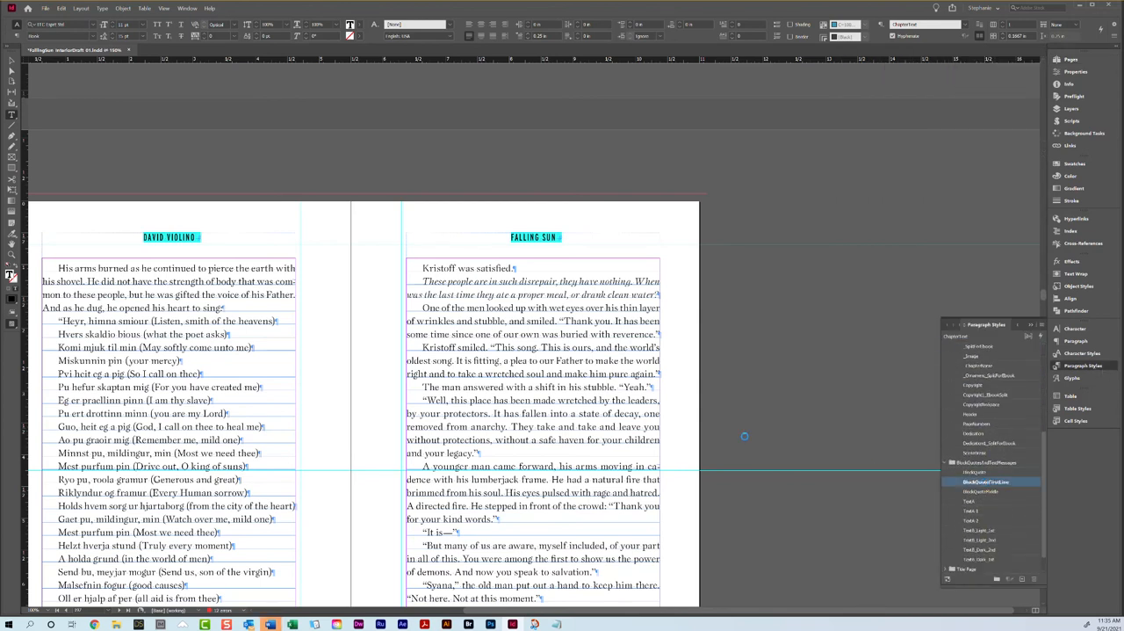
{"action": "scroll", "coordinate": [120, 355], "scroll_direction": "down", "scroll_amount": 1}
{"action": "scroll", "coordinate": [121, 355], "scroll_direction": "down", "scroll_amount": 7}
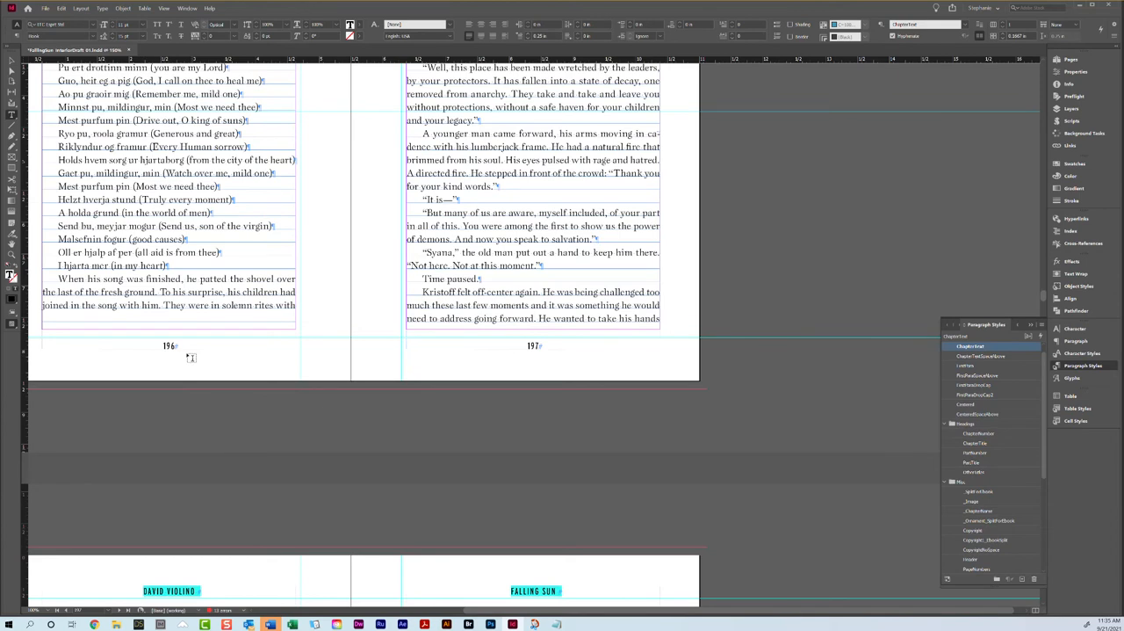
Step: Apply the BlockQuoteMiddle paragraph style to the song lines on page 196 from "Hvers skaldio bious" through "I hjarta mer"
{"action": "left_click", "coordinate": [192, 266], "text": "shift"}
{"action": "scroll", "coordinate": [998, 518], "scroll_direction": "down", "scroll_amount": 2}
{"action": "scroll", "coordinate": [988, 422], "scroll_direction": "down", "scroll_amount": 1}
{"action": "left_click", "coordinate": [983, 540]}
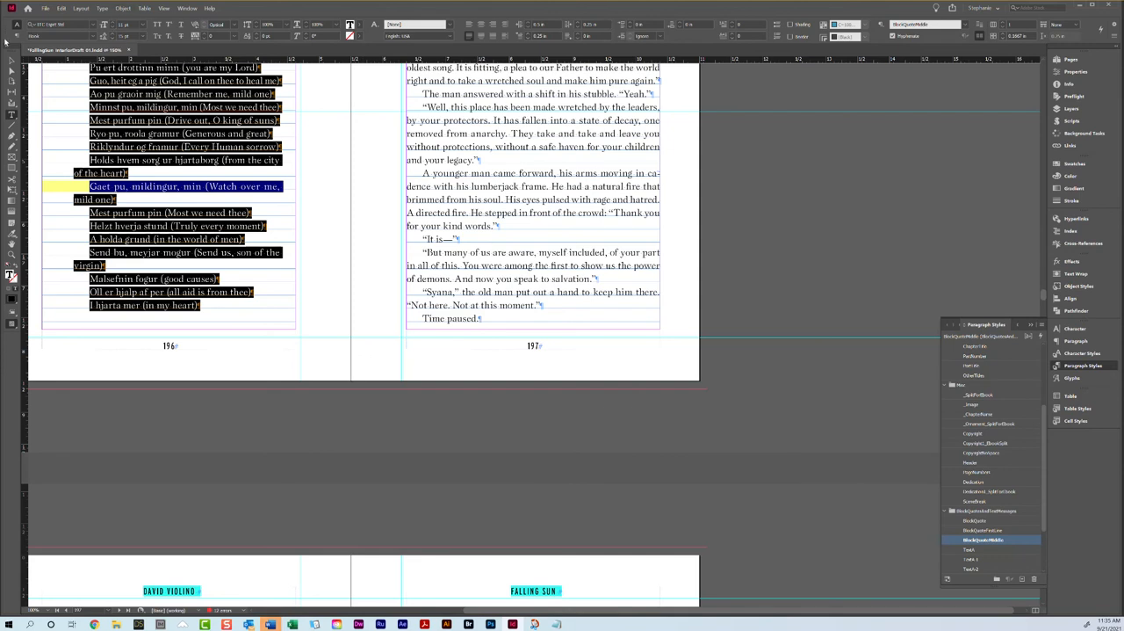
Step: Set the first-line indent of the selected song lines on page 196 to 0 in
{"action": "left_click", "coordinate": [15, 36]}
{"action": "left_click", "coordinate": [104, 37]}
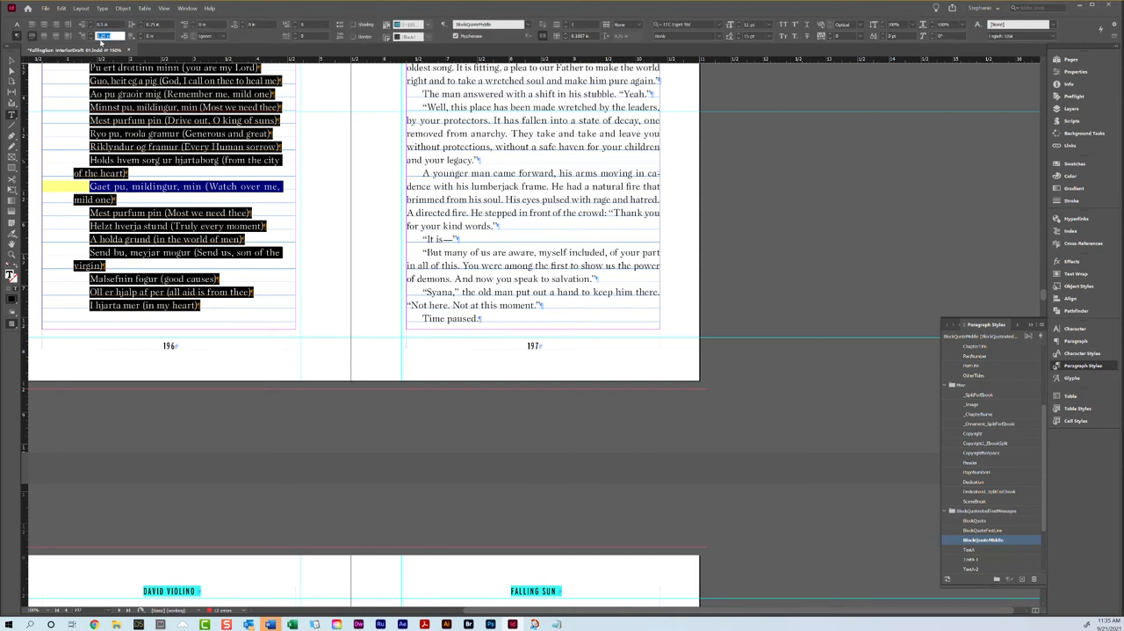
{"action": "type", "text": "0"}
{"action": "key", "text": "Return"}
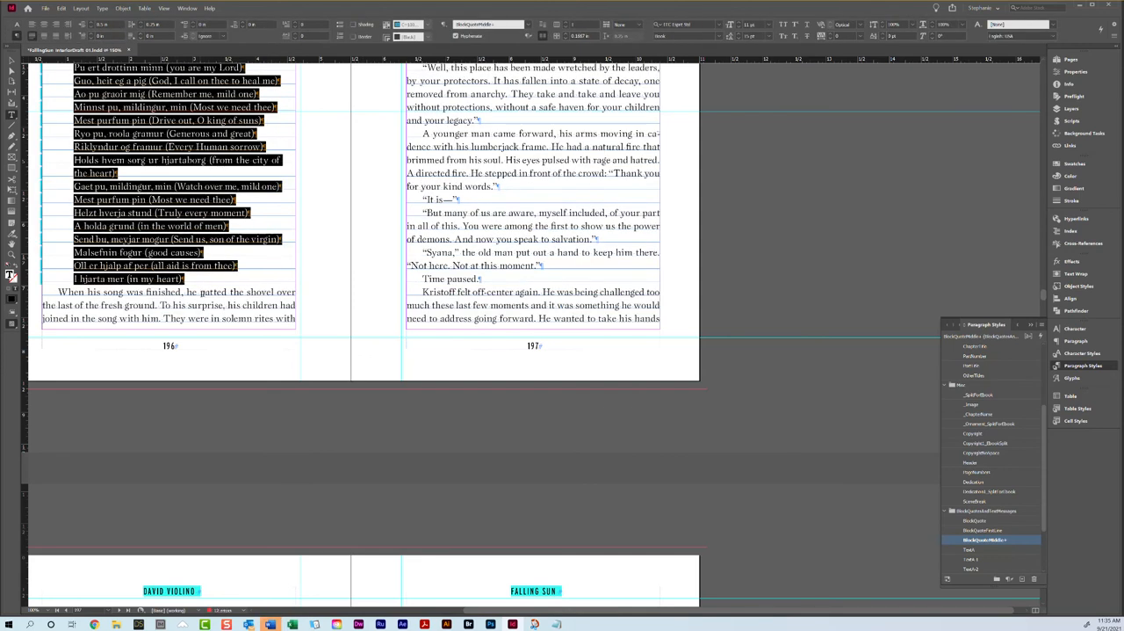
Step: Apply the ChapterTextSpaceAbove paragraph style to the "When his song was finished" paragraph below the song on page 196
{"action": "left_click", "coordinate": [222, 290]}
{"action": "scroll", "coordinate": [539, 240], "scroll_direction": "up", "scroll_amount": 4}
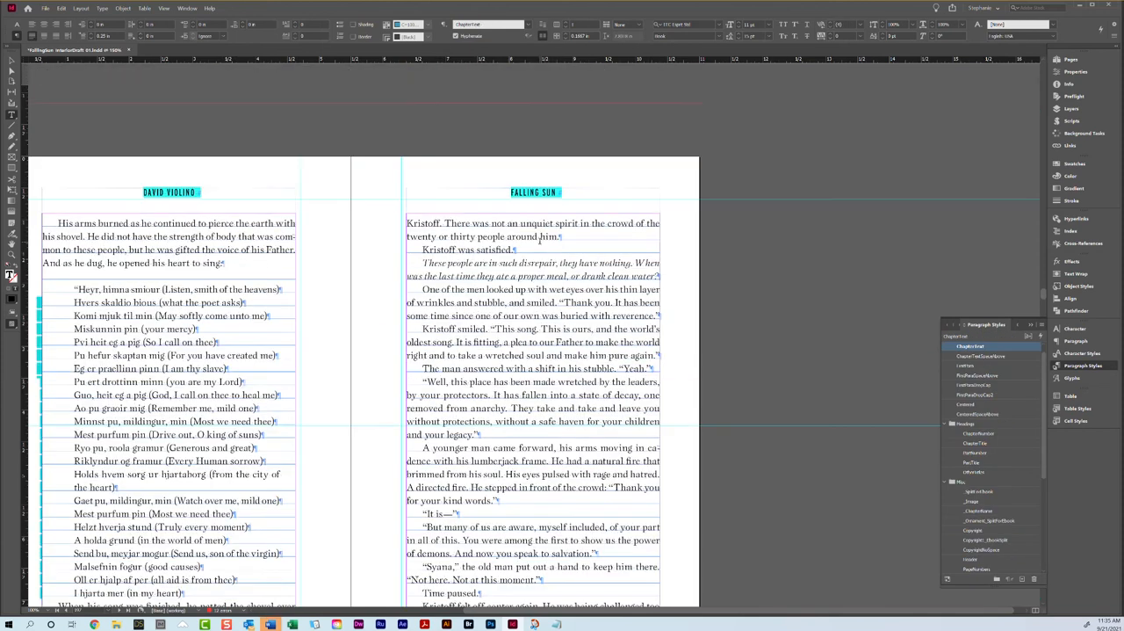
{"action": "scroll", "coordinate": [214, 357], "scroll_direction": "down", "scroll_amount": 3}
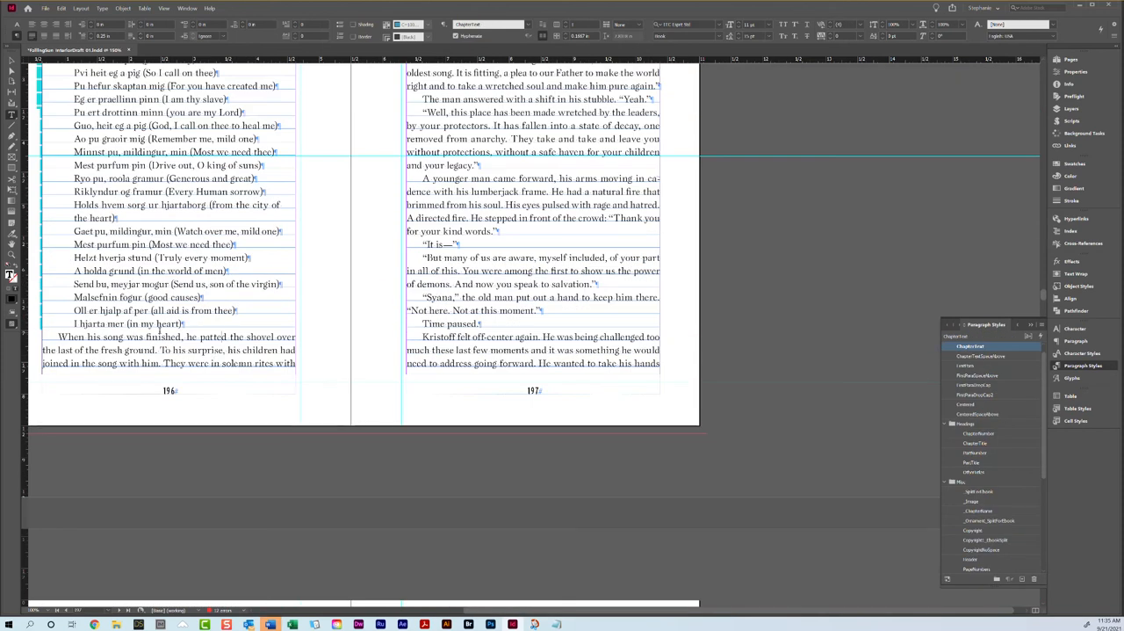
{"action": "left_click", "coordinate": [982, 355]}
{"action": "scroll", "coordinate": [375, 329], "scroll_direction": "up", "scroll_amount": 3}
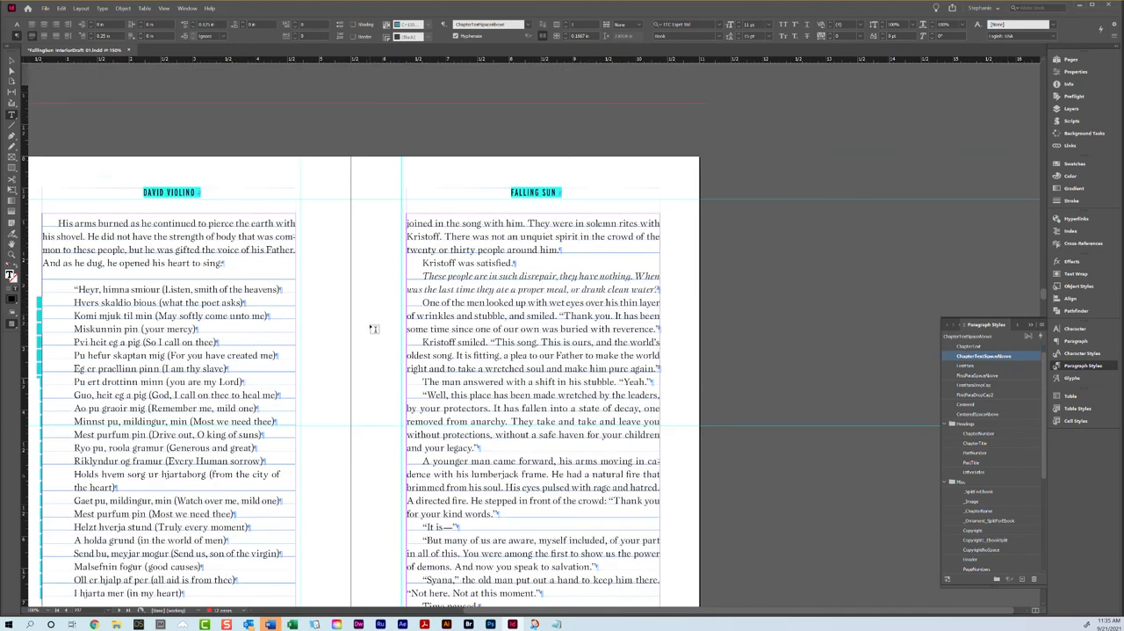
Step: Examine the facing pages from 192 to 199 for how the text flows and how evenly the pages end
{"action": "scroll", "coordinate": [477, 280], "scroll_direction": "down", "scroll_amount": 1}
{"action": "scroll", "coordinate": [477, 280], "scroll_direction": "down", "scroll_amount": 5}
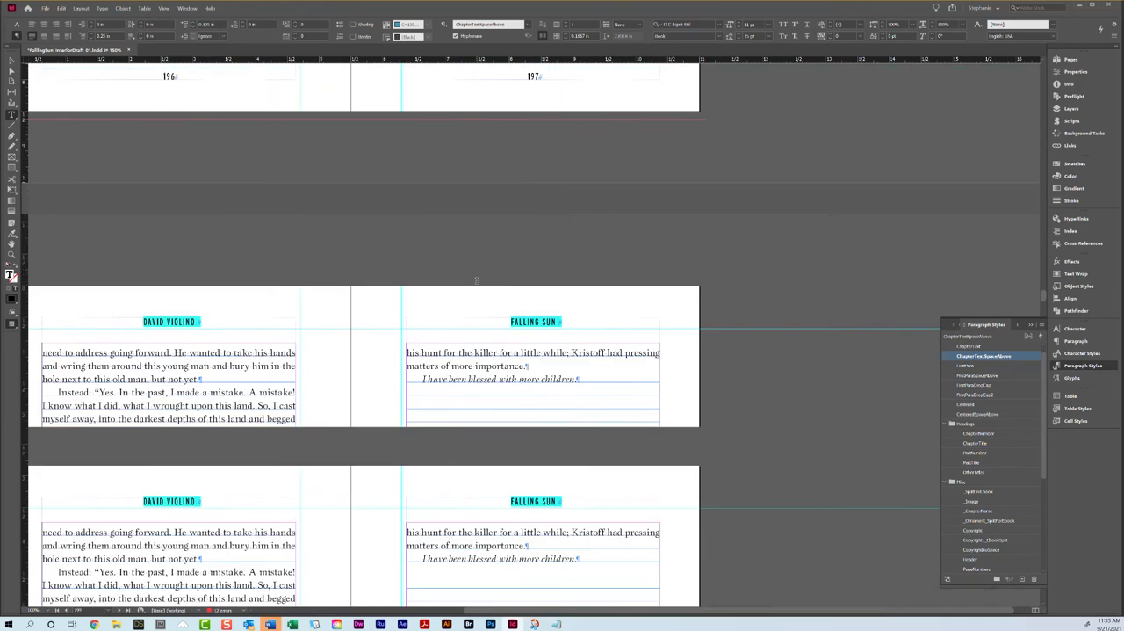
{"action": "scroll", "coordinate": [439, 266], "scroll_direction": "down", "scroll_amount": 5}
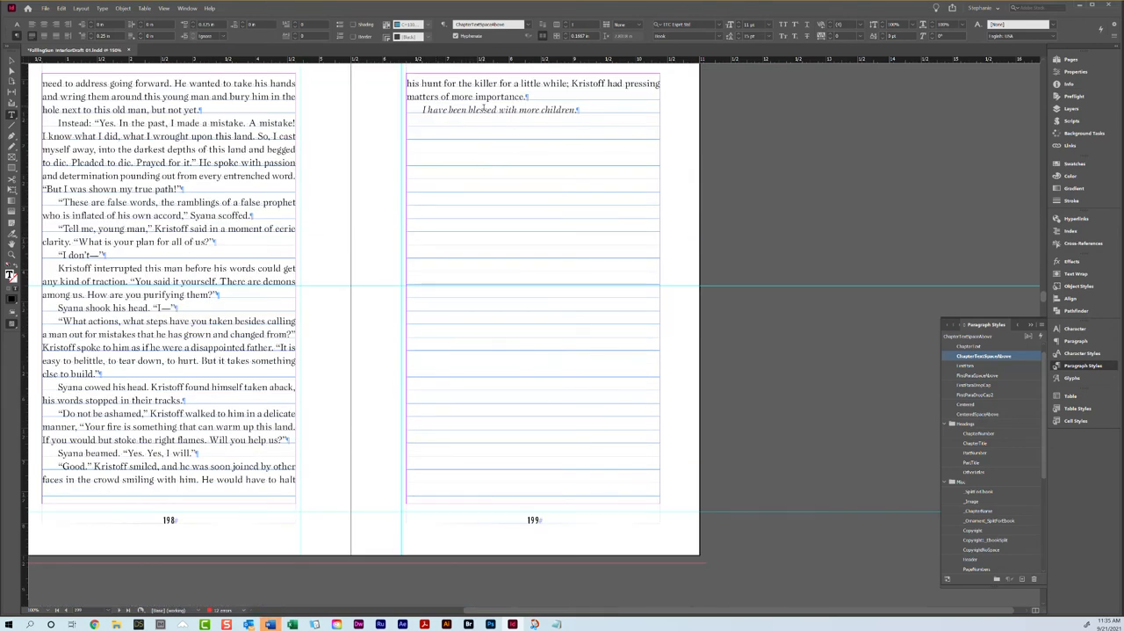
{"action": "scroll", "coordinate": [482, 108], "scroll_direction": "up", "scroll_amount": 12}
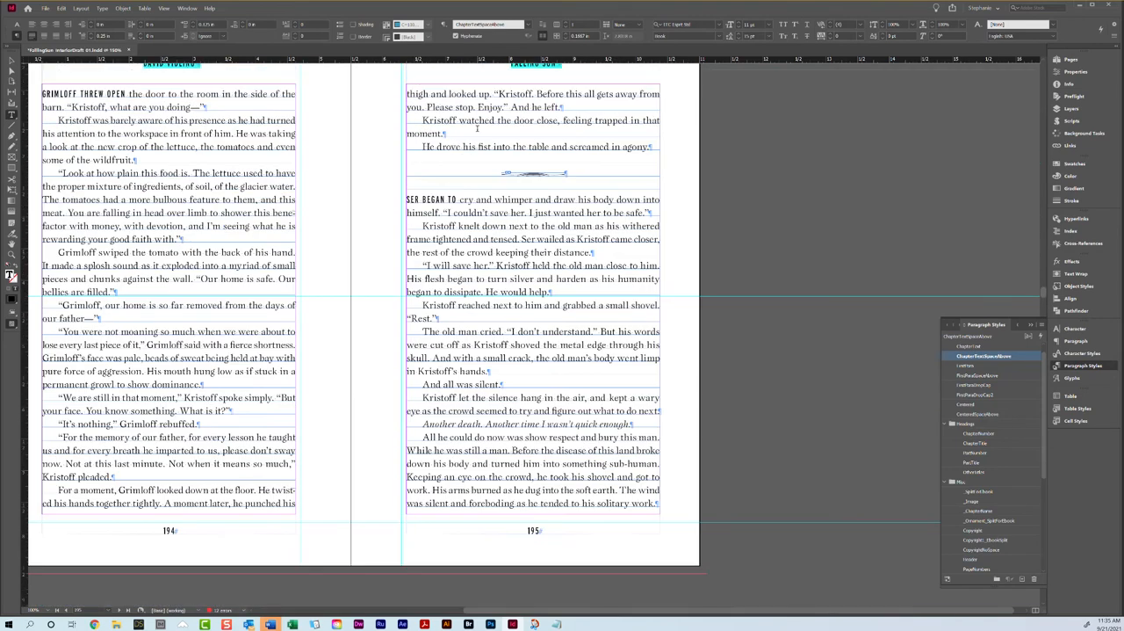
{"action": "scroll", "coordinate": [477, 128], "scroll_direction": "up", "scroll_amount": 9}
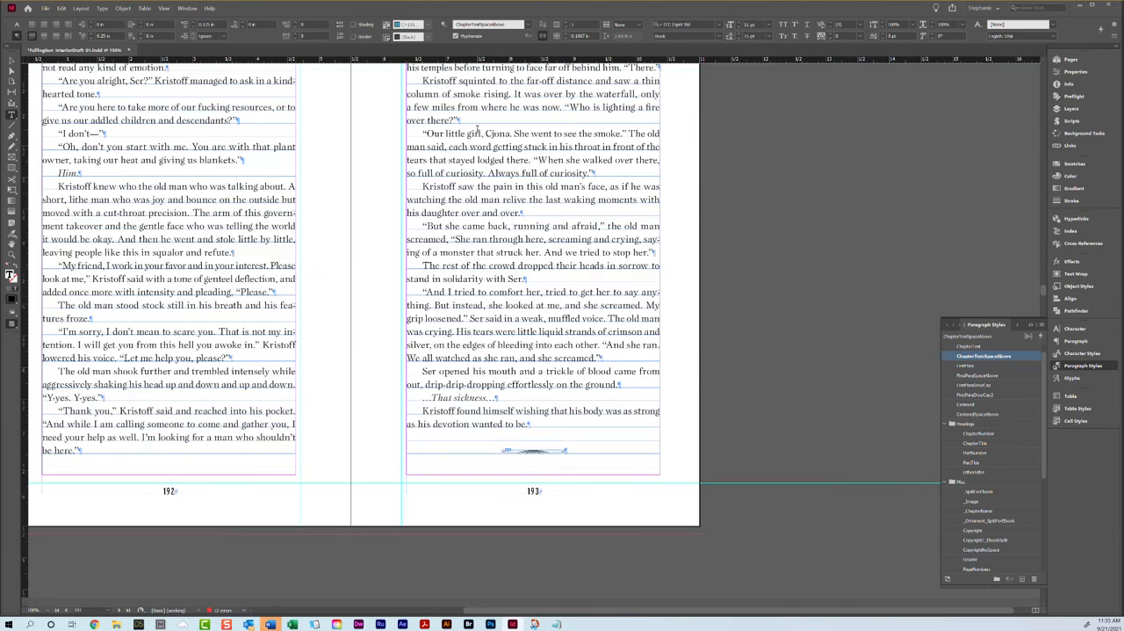
{"action": "scroll", "coordinate": [477, 128], "scroll_direction": "down", "scroll_amount": 9}
{"action": "scroll", "coordinate": [477, 128], "scroll_direction": "up", "scroll_amount": 2}
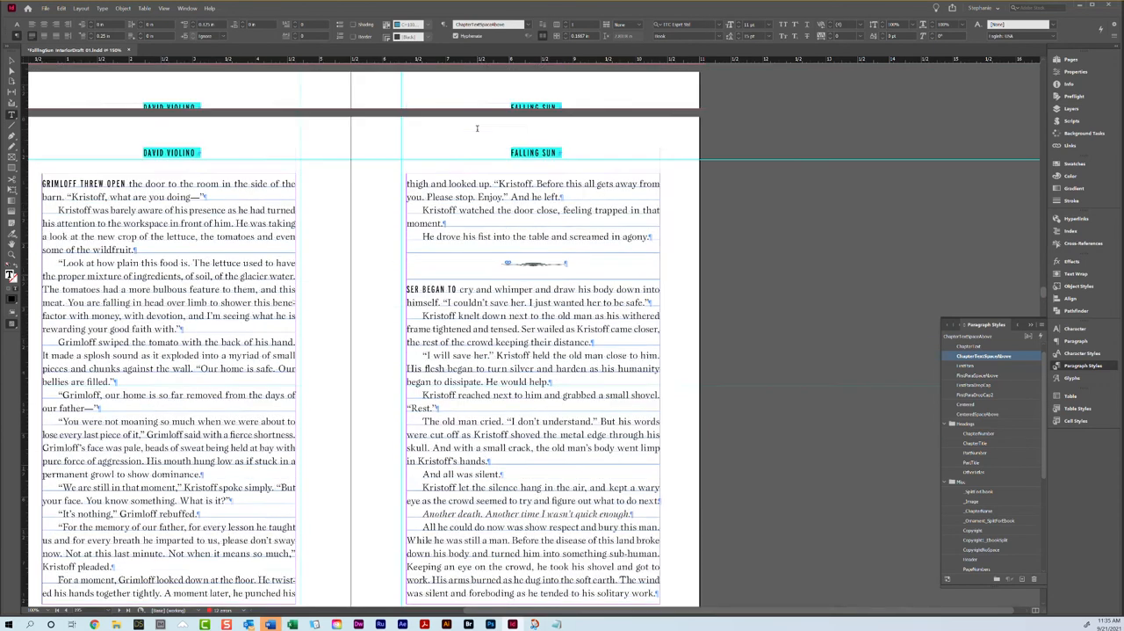
{"action": "scroll", "coordinate": [477, 128], "scroll_direction": "down", "scroll_amount": 2}
{"action": "scroll", "coordinate": [477, 128], "scroll_direction": "up", "scroll_amount": 1}
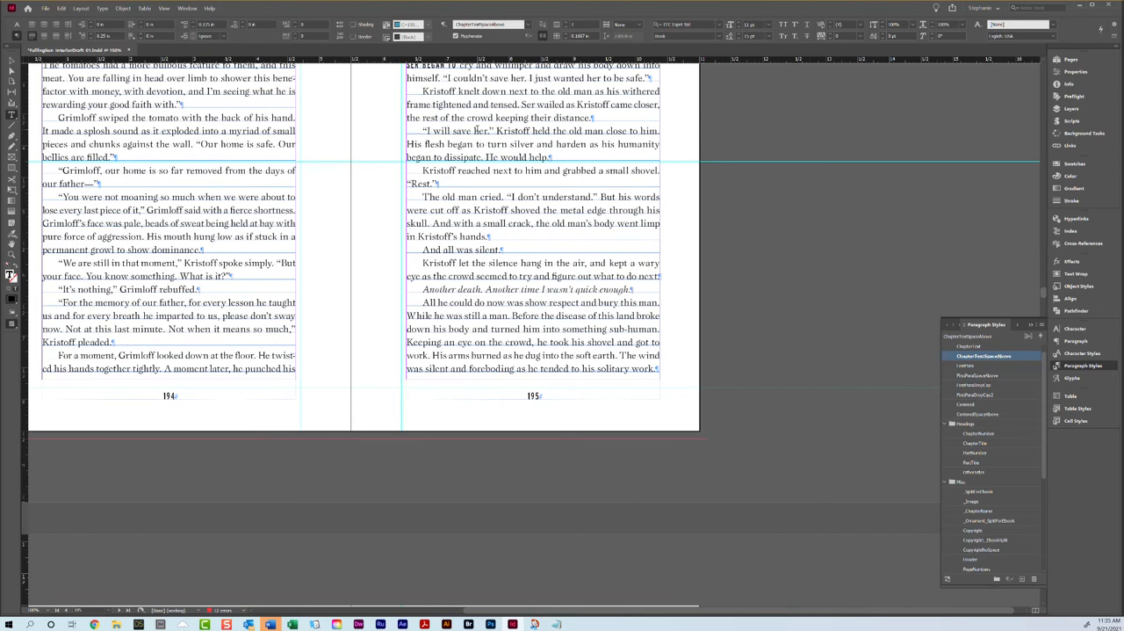
{"action": "scroll", "coordinate": [477, 128], "scroll_direction": "down", "scroll_amount": 12}
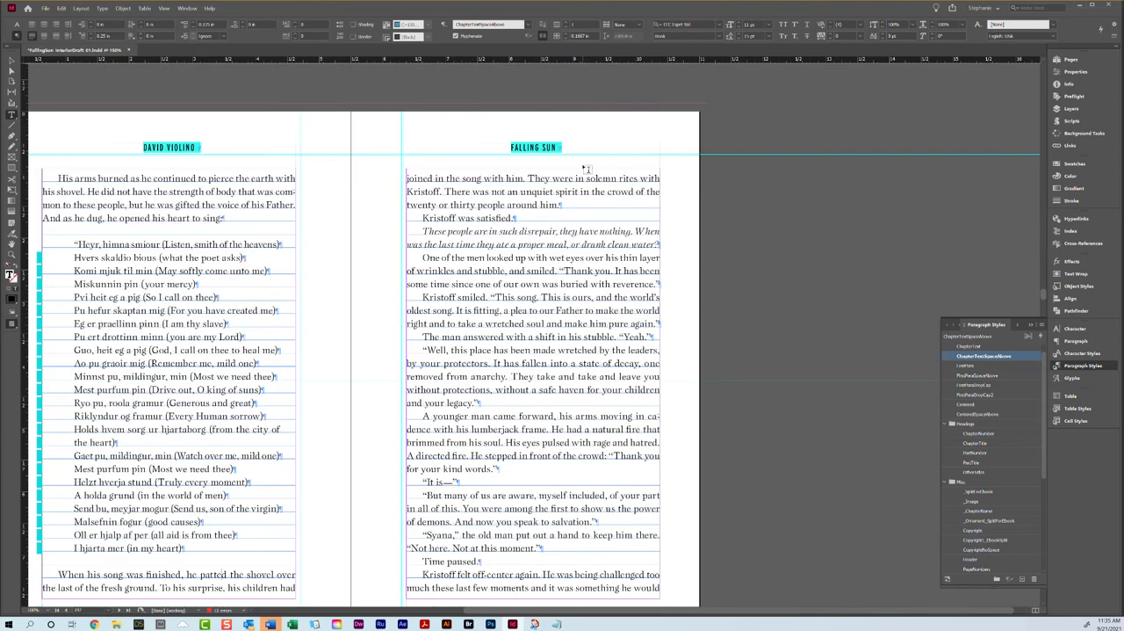
Step: Set the tracking of the "One of the men looked up" and "Kristoff smiled" paragraphs on page 197 to 20
{"action": "scroll", "coordinate": [584, 168], "scroll_direction": "down", "scroll_amount": 2}
{"action": "triple_click", "coordinate": [468, 179]}
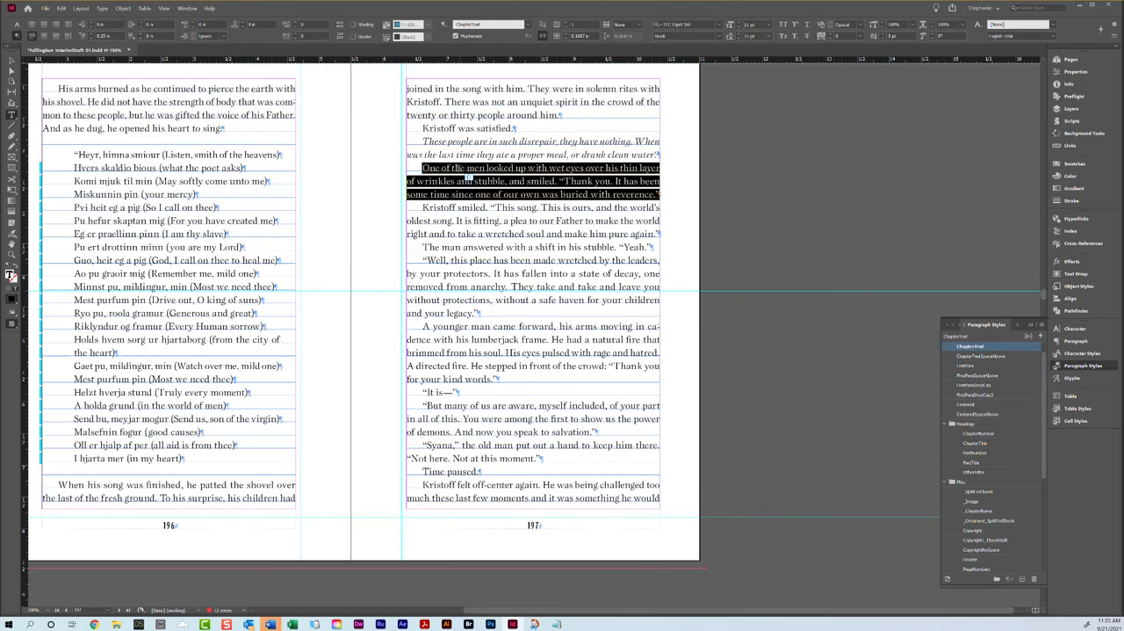
{"action": "left_click", "coordinate": [654, 232], "text": "shift"}
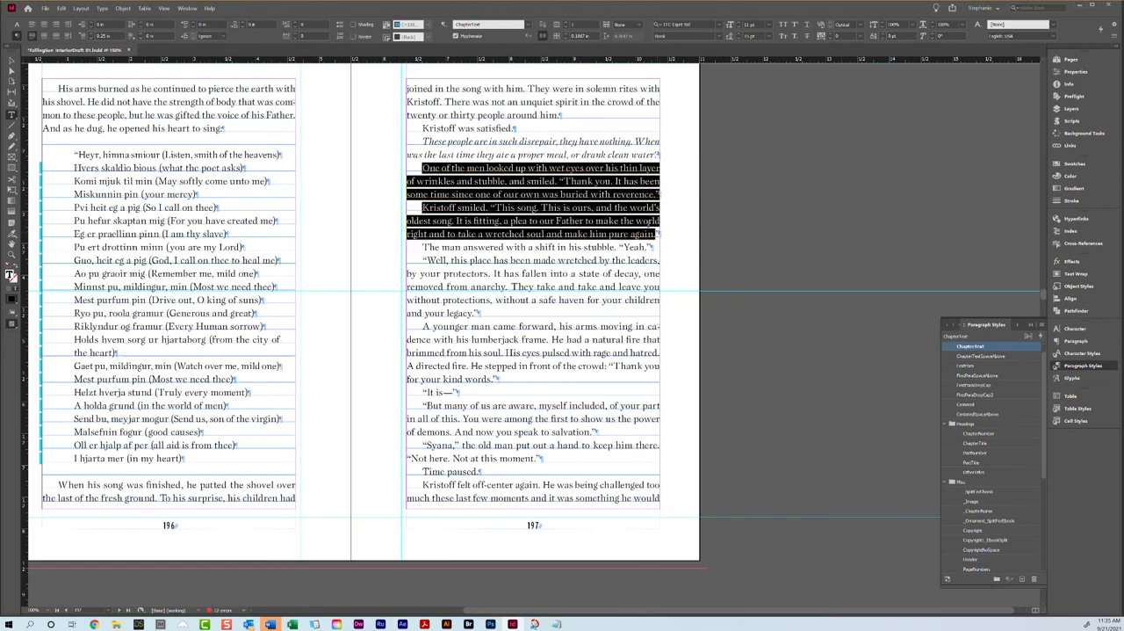
{"action": "left_click", "coordinate": [17, 22]}
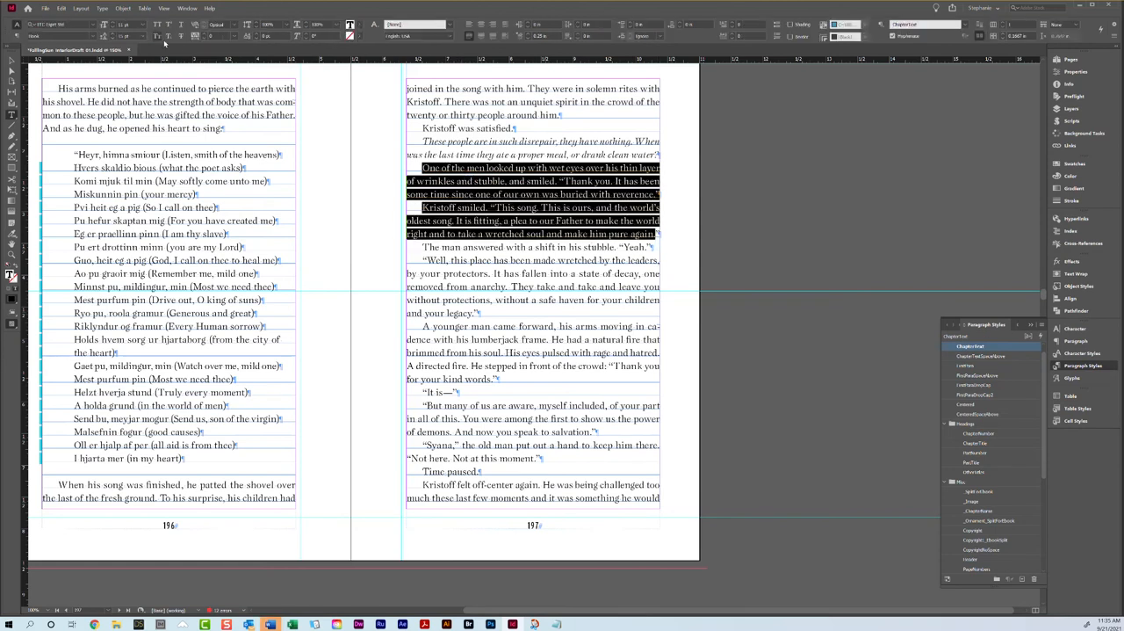
{"action": "left_click", "coordinate": [207, 37]}
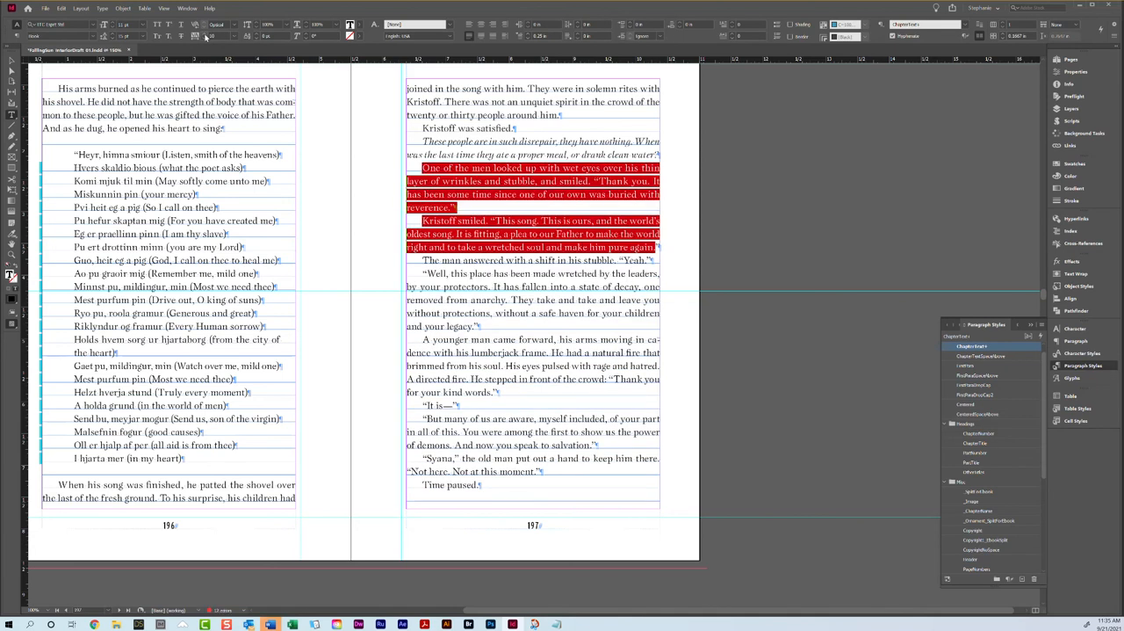
{"action": "left_click", "coordinate": [207, 37]}
Step: Apply the B-Chapter Title master to the Kristoff interlude opener spread, pages 200-201
{"action": "scroll", "coordinate": [447, 280], "scroll_direction": "down", "scroll_amount": 10}
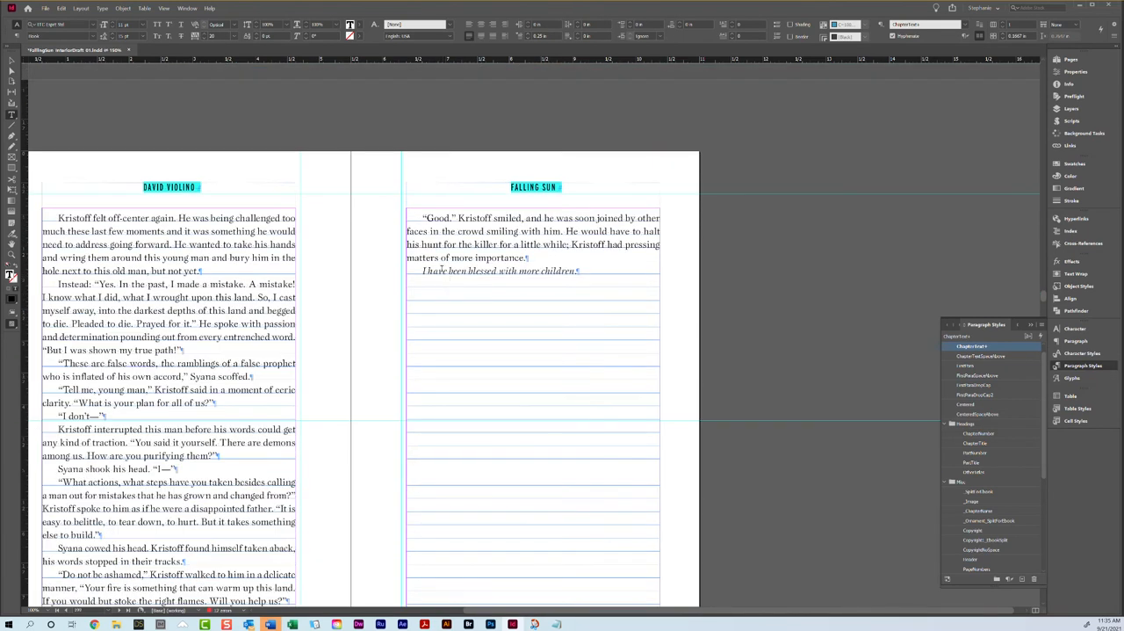
{"action": "scroll", "coordinate": [428, 256], "scroll_direction": "down", "scroll_amount": 3}
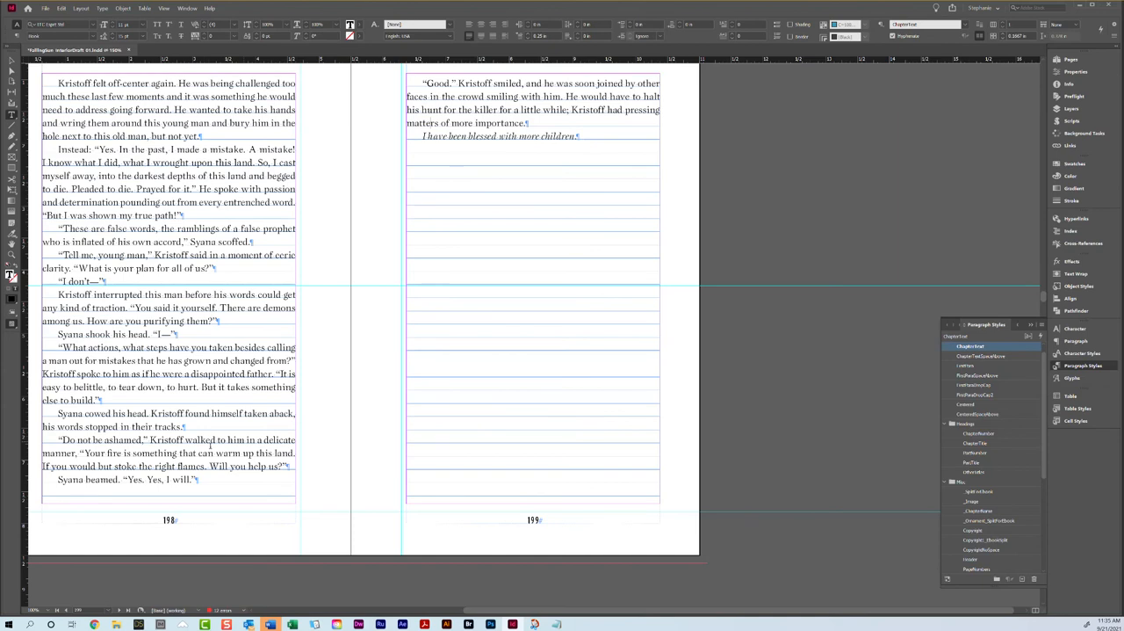
{"action": "scroll", "coordinate": [471, 187], "scroll_direction": "down", "scroll_amount": 10}
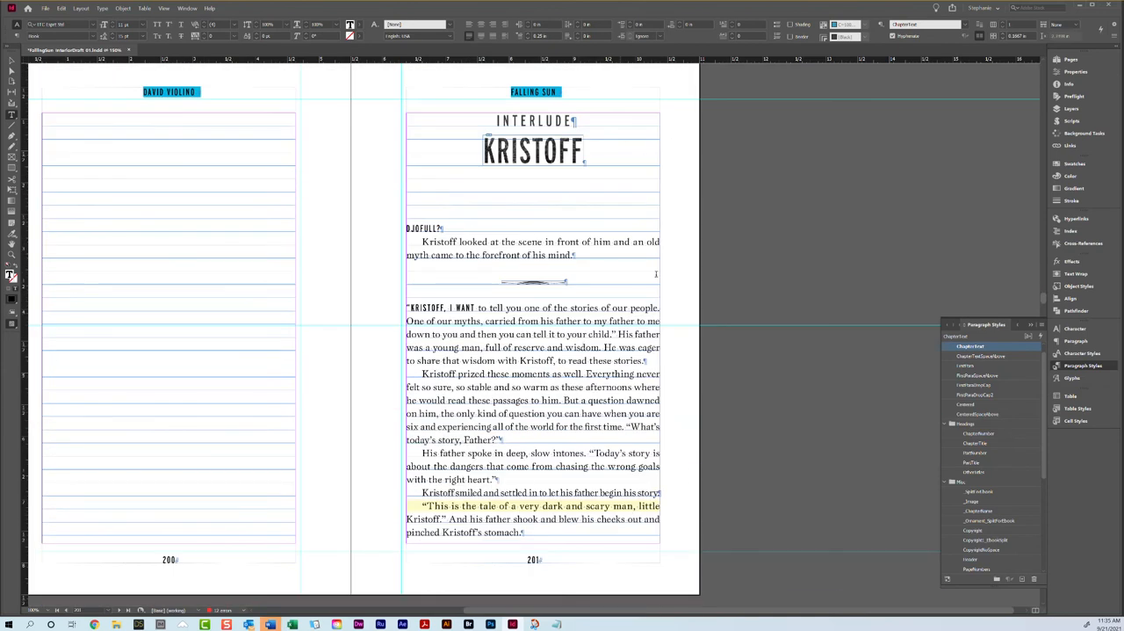
{"action": "left_click", "coordinate": [1071, 59]}
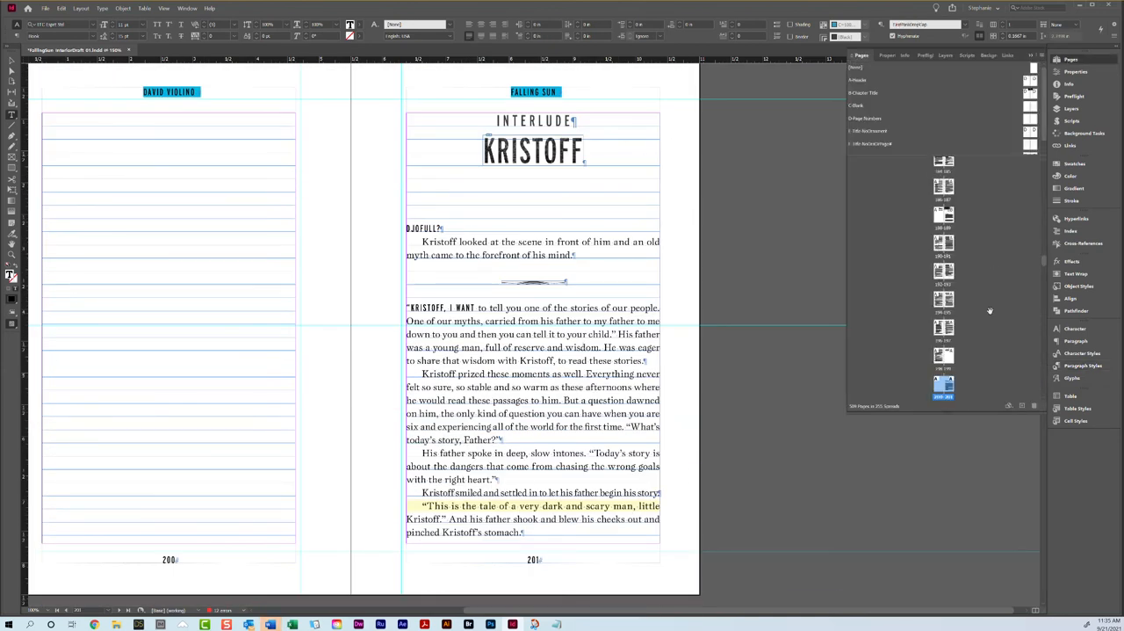
{"action": "right_click", "coordinate": [953, 379]}
{"action": "left_click", "coordinate": [975, 444]}
{"action": "left_click", "coordinate": [569, 304]}
{"action": "left_click", "coordinate": [544, 345]}
{"action": "left_click", "coordinate": [623, 303]}
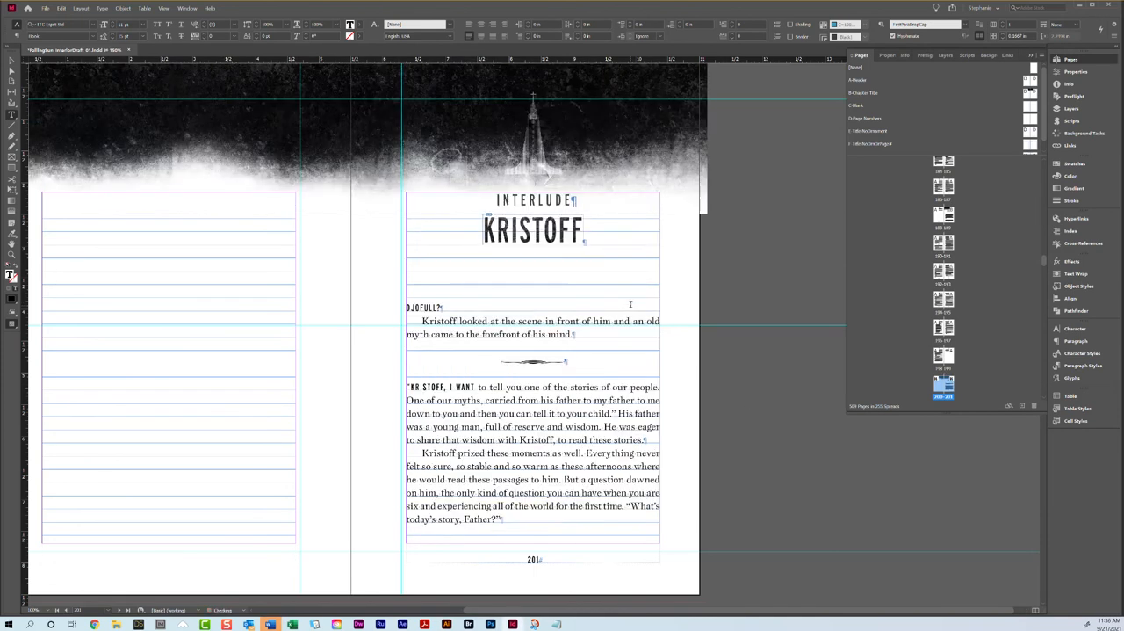
Step: Apply the B-Chapter Title master to the chapter opener spread on pages 206-207
{"action": "scroll", "coordinate": [625, 318], "scroll_direction": "down", "scroll_amount": 20}
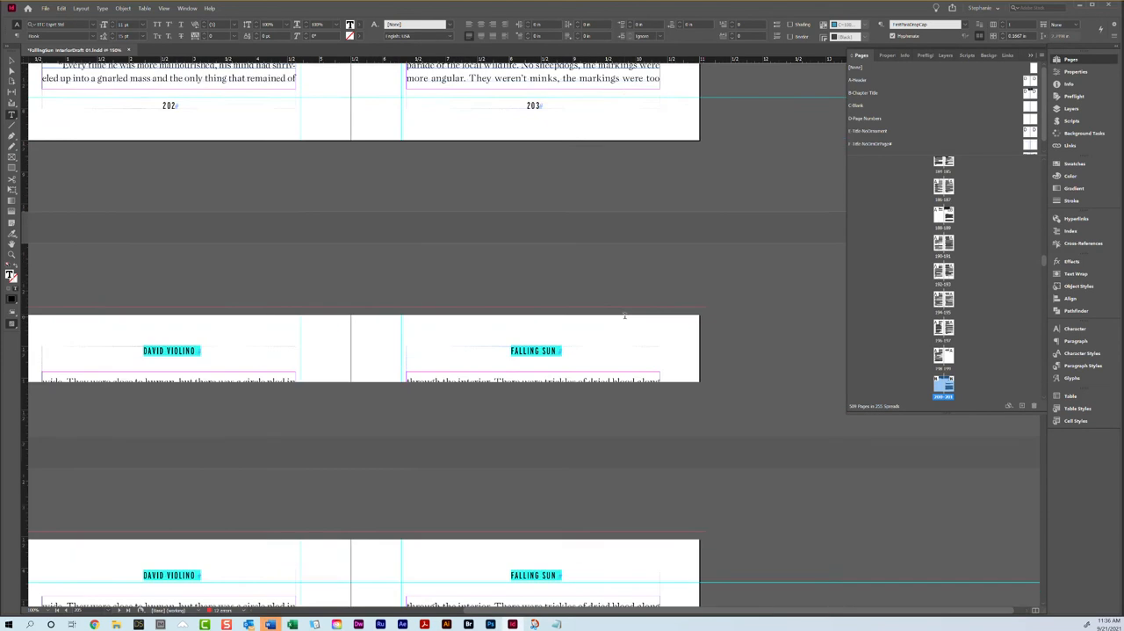
{"action": "scroll", "coordinate": [625, 315], "scroll_direction": "down", "scroll_amount": 8}
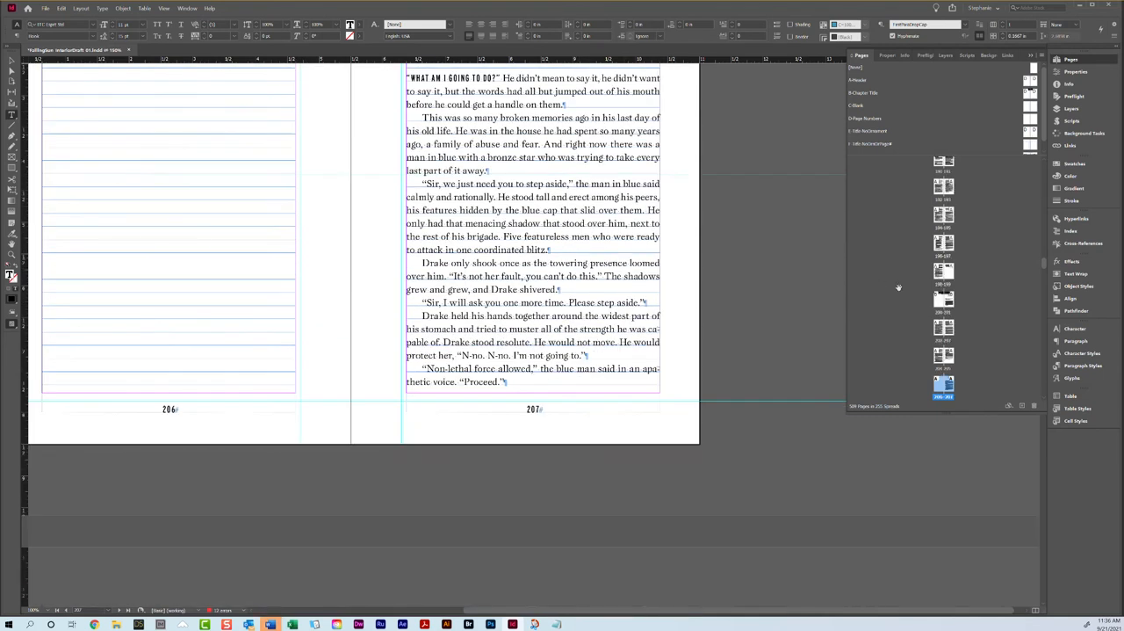
{"action": "right_click", "coordinate": [945, 384]}
{"action": "left_click", "coordinate": [984, 440]}
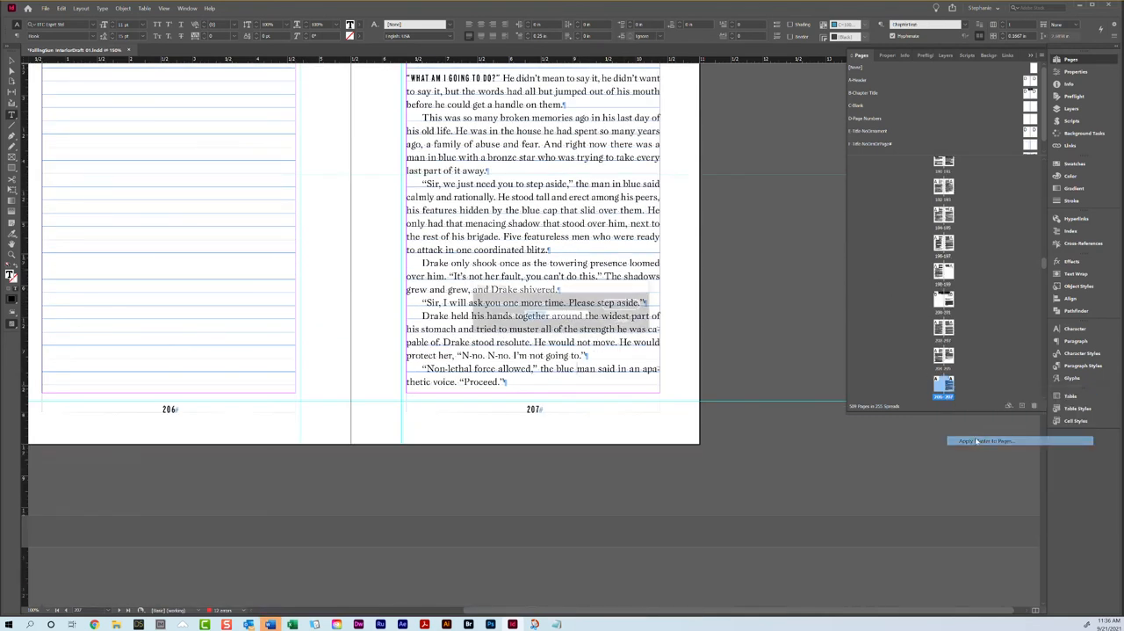
{"action": "left_click", "coordinate": [541, 304]}
{"action": "left_click", "coordinate": [550, 331]}
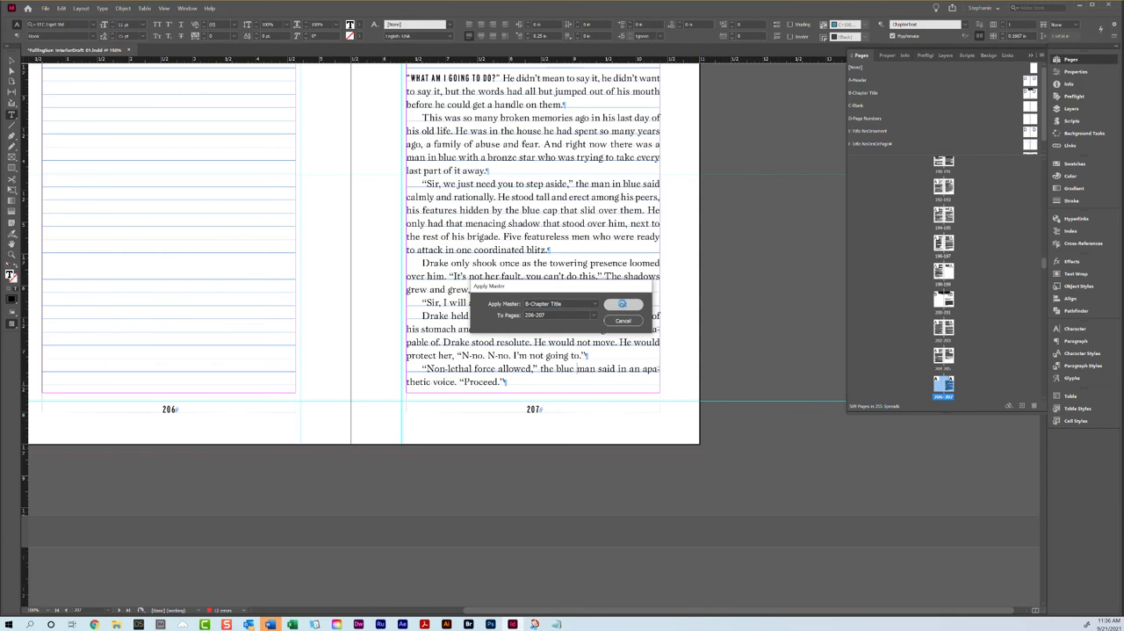
{"action": "left_click", "coordinate": [623, 304]}
Step: Set the tracking of the "I won't—" paragraph on page 208 to 10
{"action": "scroll", "coordinate": [394, 305], "scroll_direction": "down", "scroll_amount": 8}
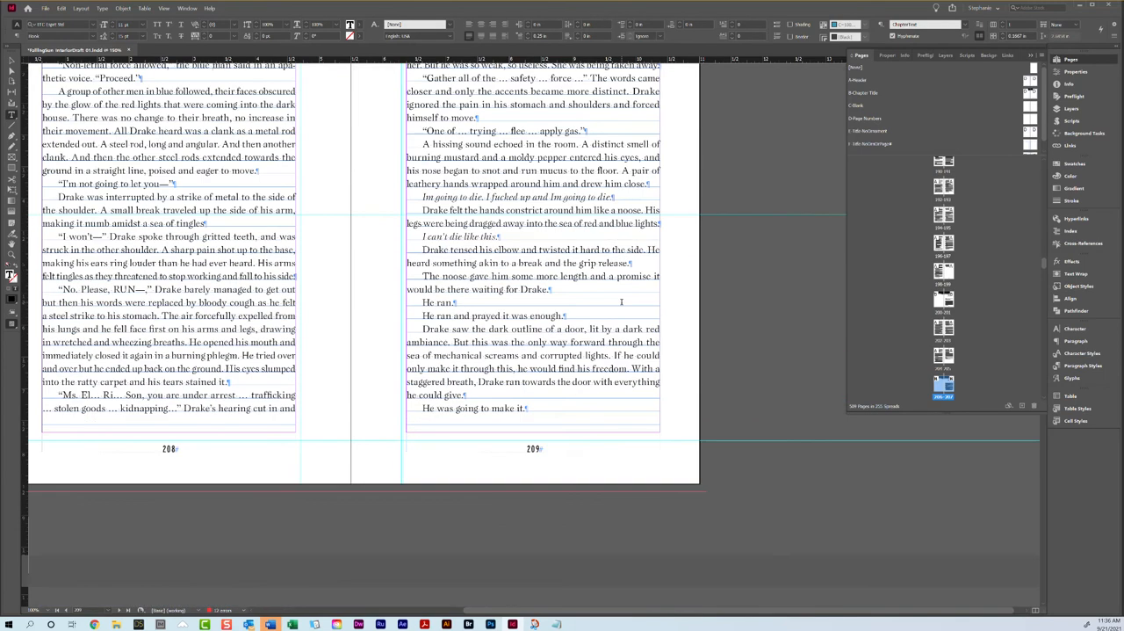
{"action": "scroll", "coordinate": [351, 292], "scroll_direction": "up", "scroll_amount": 3}
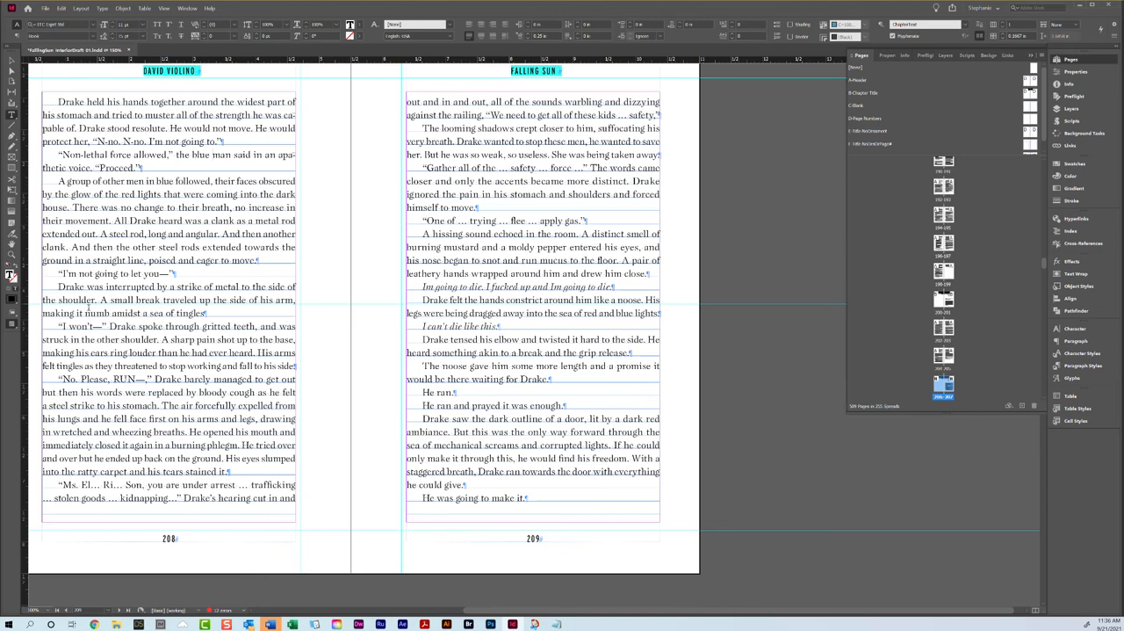
{"action": "triple_click", "coordinate": [99, 337]}
{"action": "left_click", "coordinate": [99, 336]}
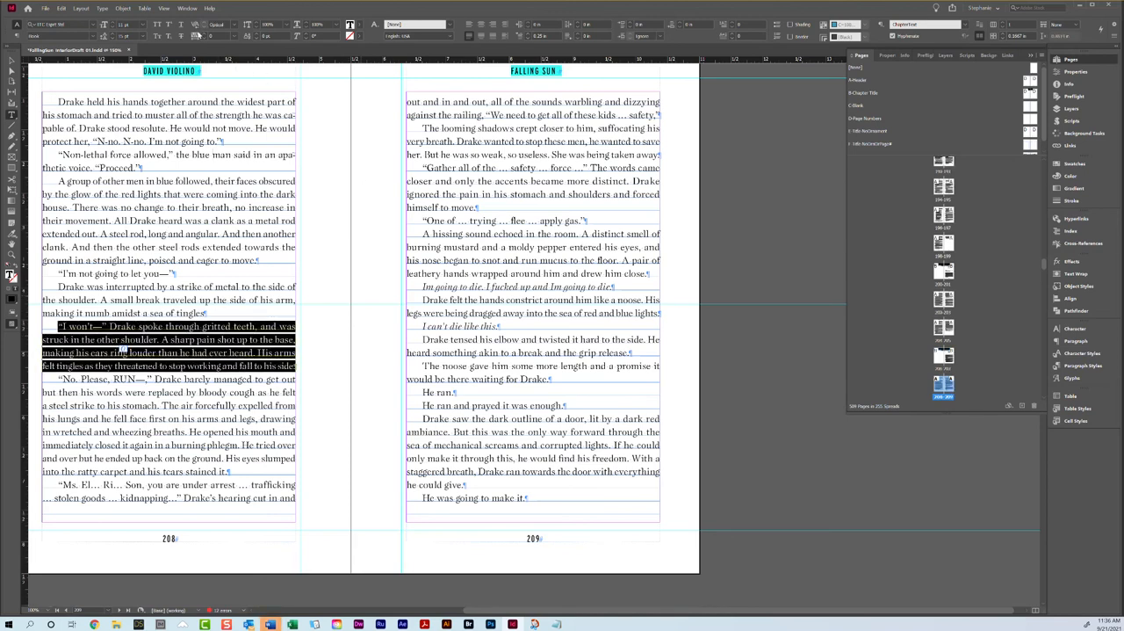
{"action": "left_click", "coordinate": [205, 35]}
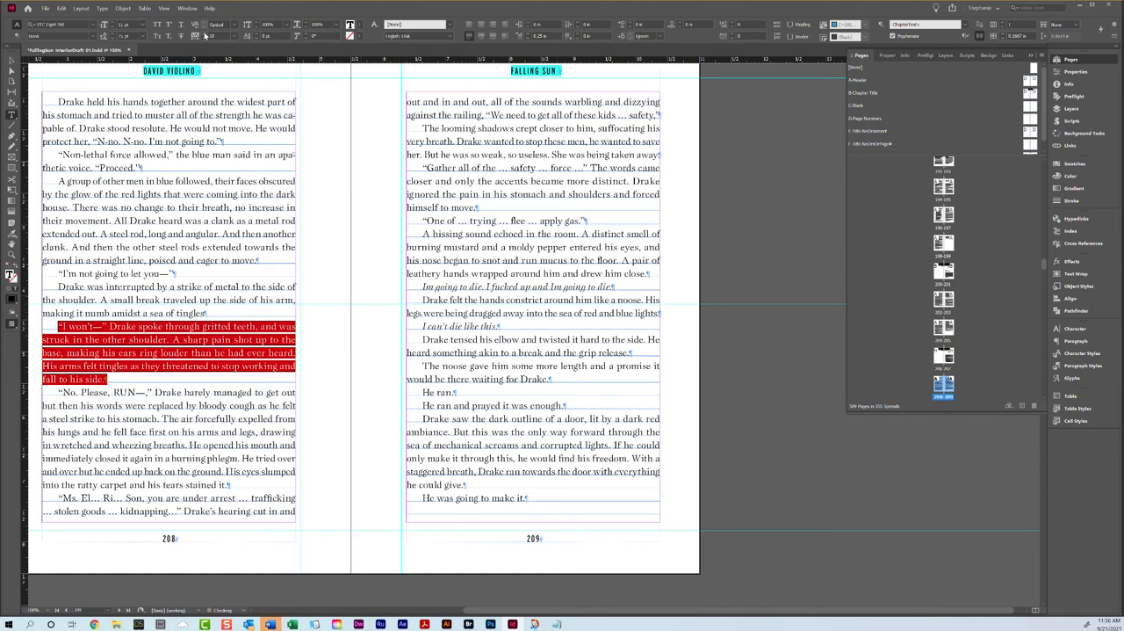
Step: Set the tracking of the "The looming shadows crept closer" paragraph on page 209 to 10
{"action": "triple_click", "coordinate": [544, 156]}
{"action": "left_click", "coordinate": [544, 156]}
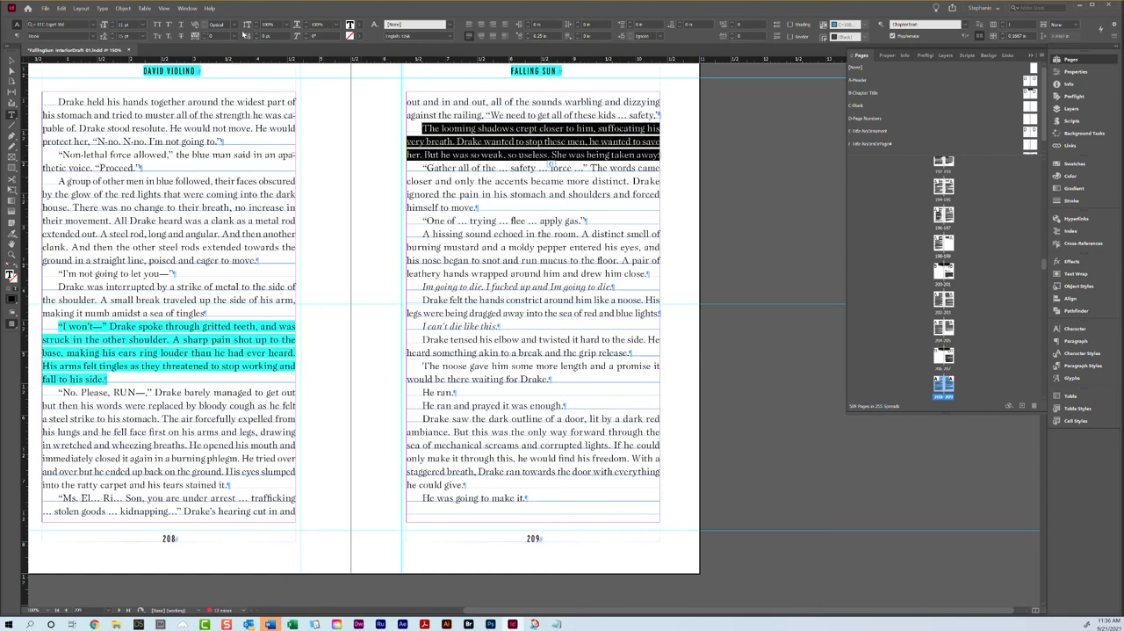
{"action": "left_click", "coordinate": [205, 35]}
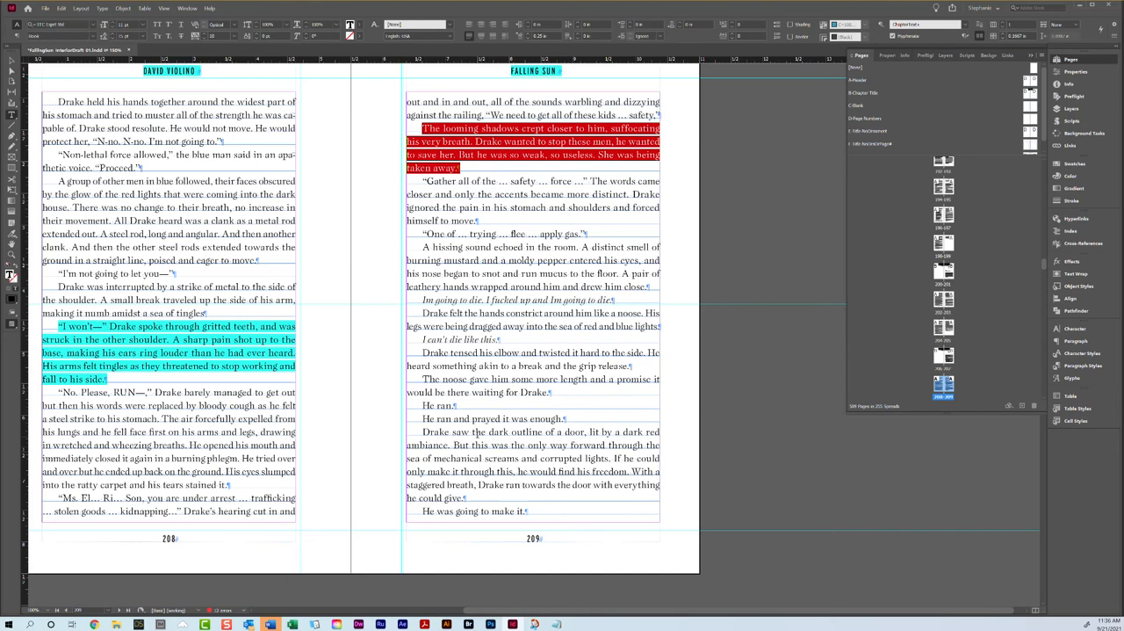
{"action": "left_click", "coordinate": [474, 432]}
Step: Try to adjust the tracking of the "He struggled and after the second attempt" paragraph on page 211
{"action": "scroll", "coordinate": [492, 433], "scroll_direction": "down", "scroll_amount": 10}
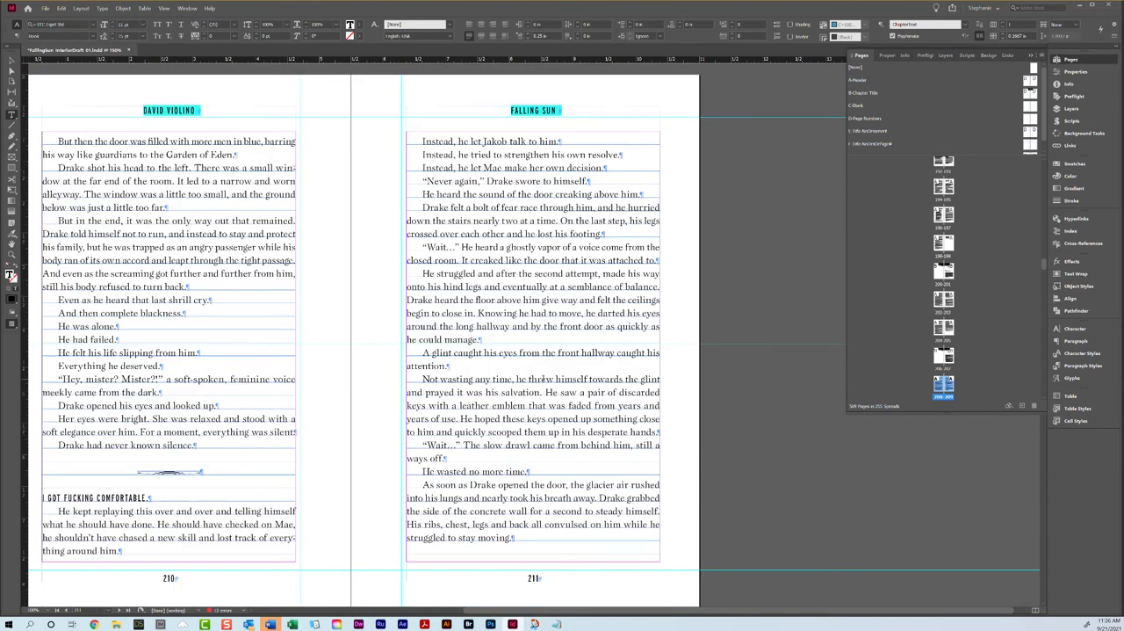
{"action": "triple_click", "coordinate": [475, 327]}
{"action": "left_click", "coordinate": [475, 327]}
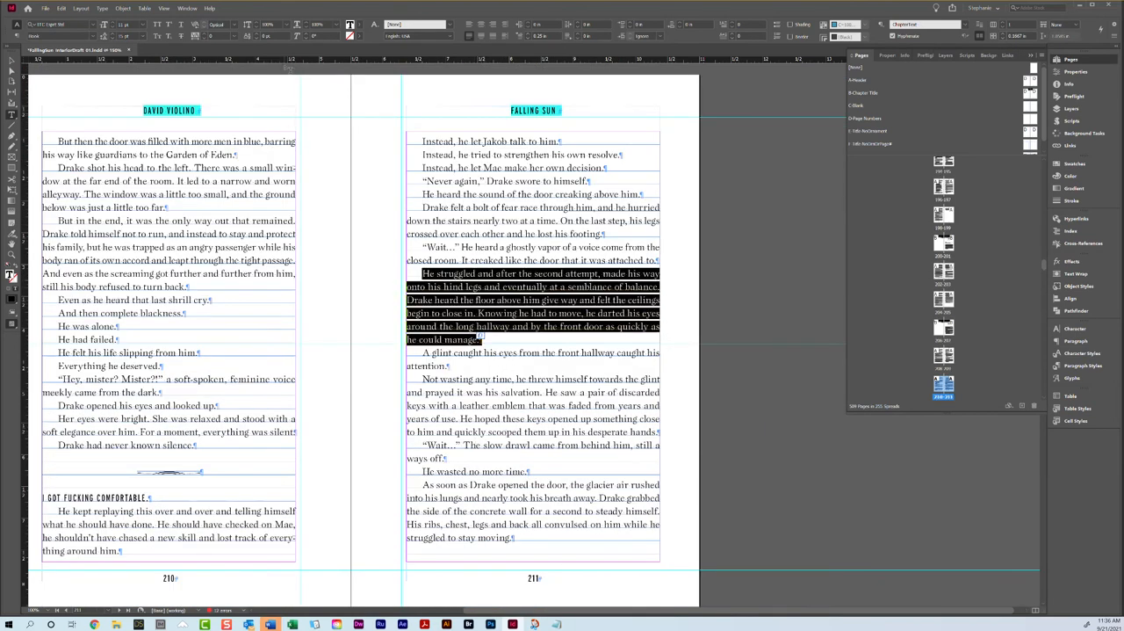
{"action": "left_click", "coordinate": [204, 39]}
{"action": "key", "text": "ctrl+z"}
Step: Try a tracking of 20 on the "Not wasting any time" paragraph on page 211
{"action": "triple_click", "coordinate": [498, 383]}
{"action": "left_click", "coordinate": [498, 383]}
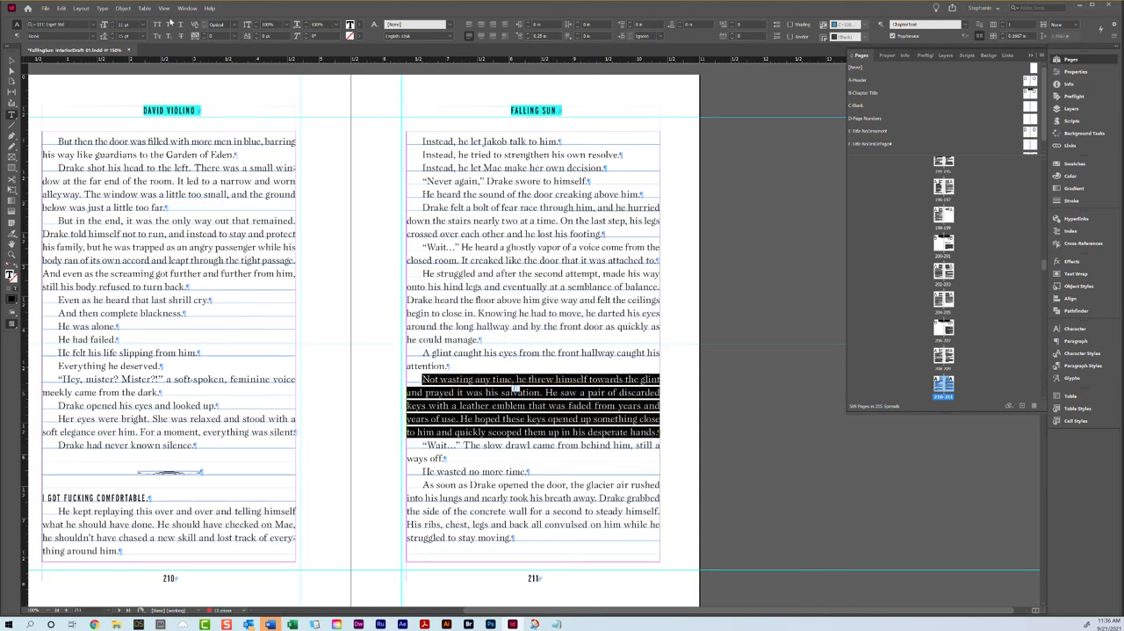
{"action": "left_click", "coordinate": [205, 39]}
{"action": "left_click", "coordinate": [205, 39]}
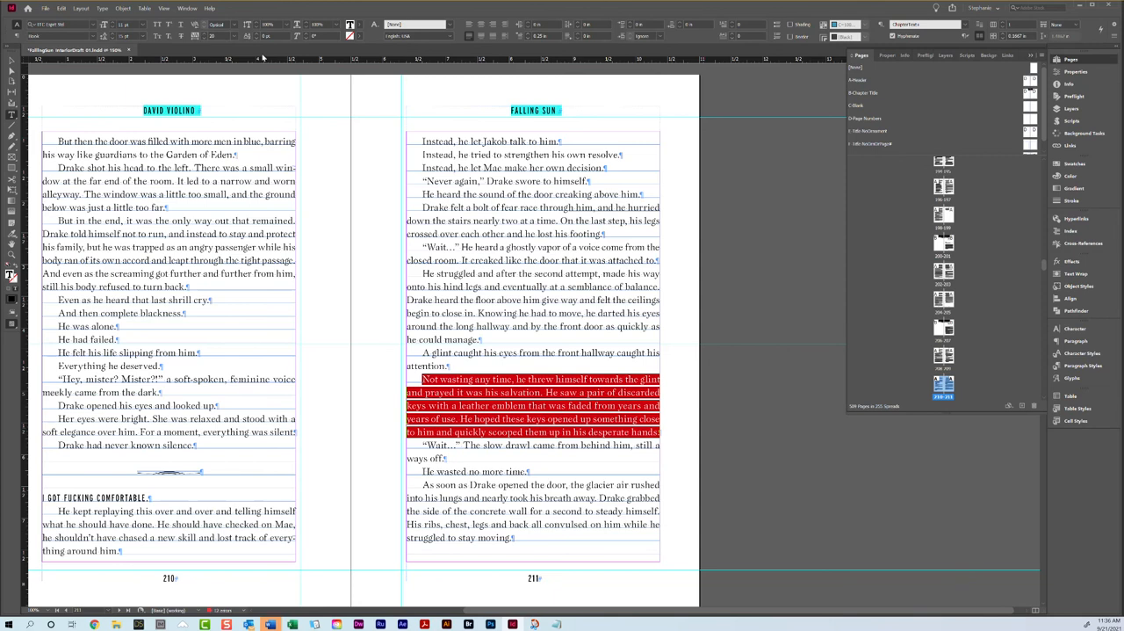
Step: Set the tracking of the "He struggled and after the second attempt" paragraph on page 211 to -20
{"action": "left_click", "coordinate": [433, 300]}
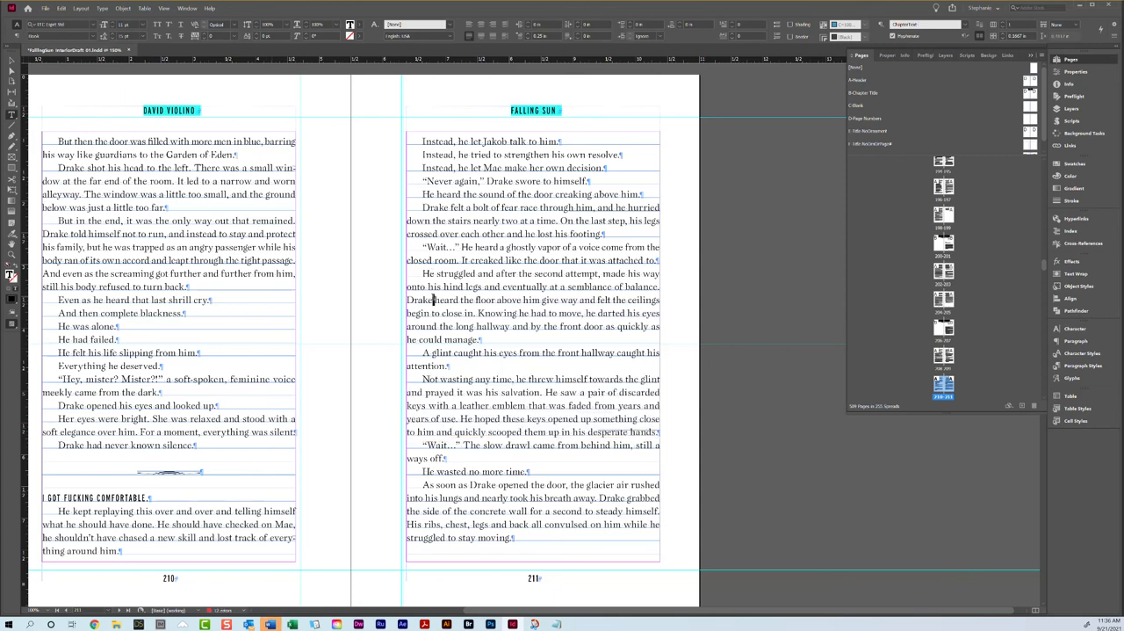
{"action": "triple_click", "coordinate": [434, 299]}
{"action": "left_click", "coordinate": [205, 39]}
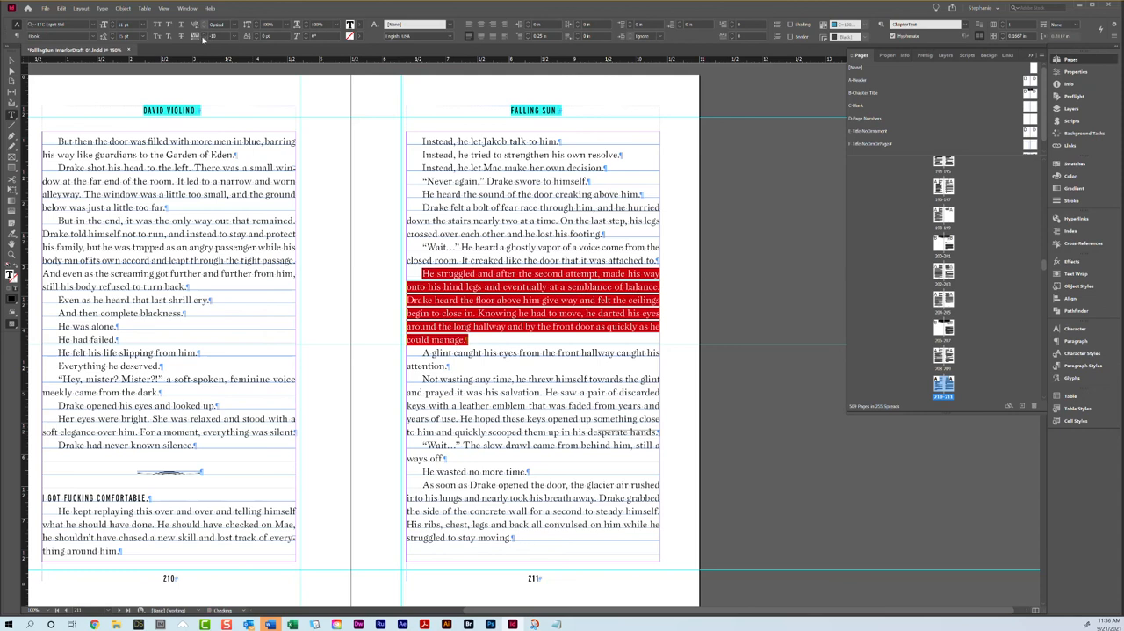
{"action": "left_click", "coordinate": [204, 39]}
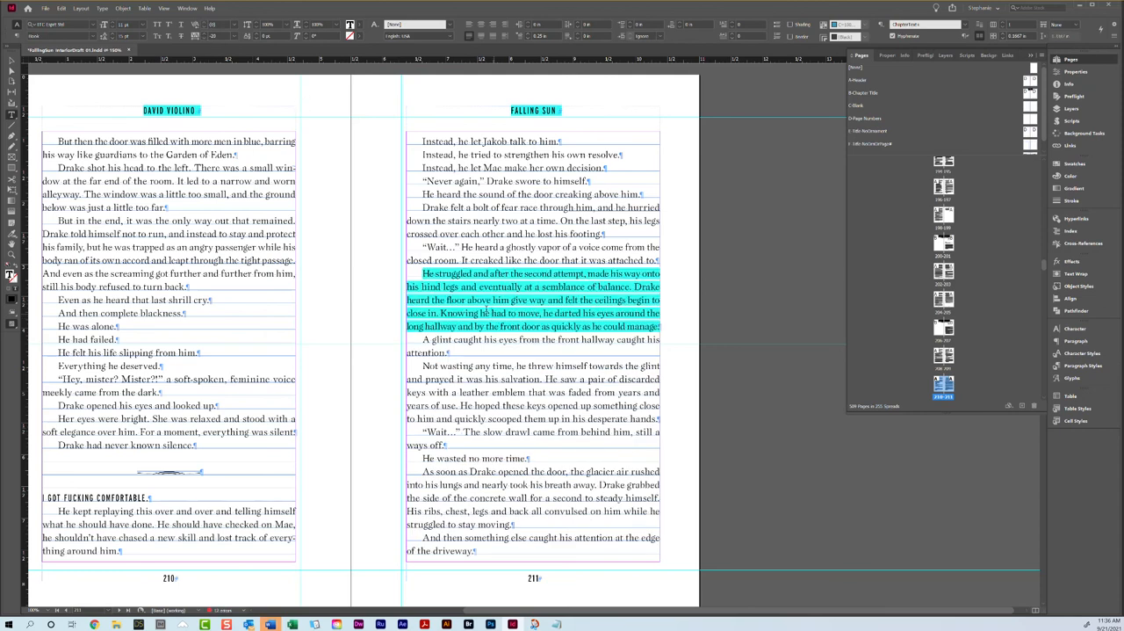
Step: Examine how the text fills spreads 210-211 and 212-213, switching between preview and normal view
{"action": "left_click", "coordinate": [11, 60]}
{"action": "key", "text": "w"}
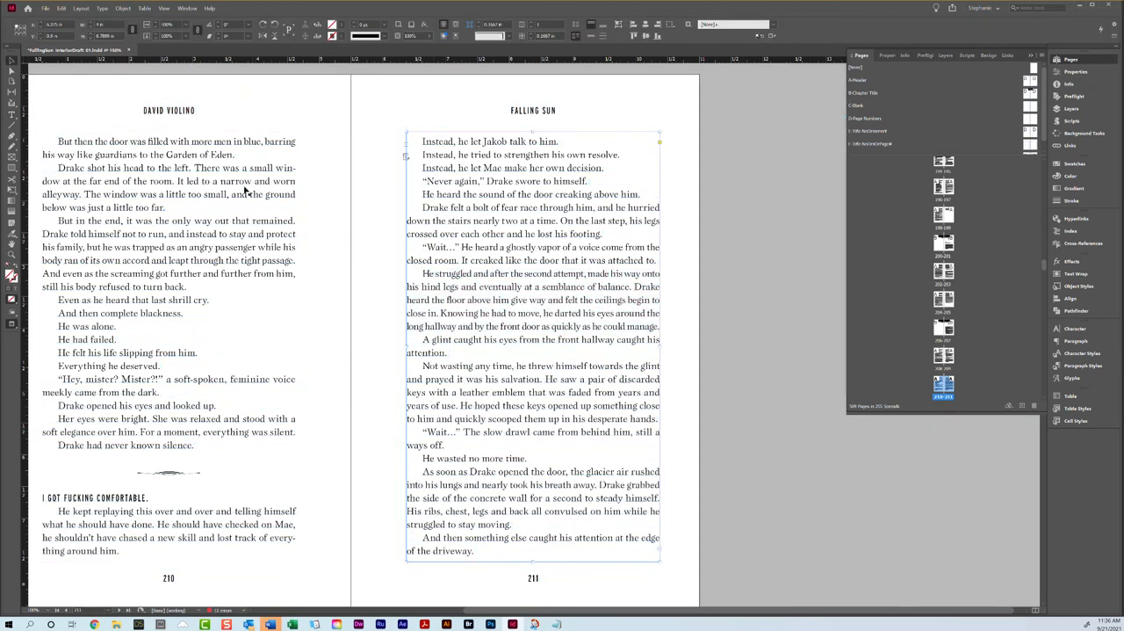
{"action": "scroll", "coordinate": [421, 264], "scroll_direction": "down", "scroll_amount": 1}
{"action": "left_click", "coordinate": [726, 266]}
{"action": "key", "text": "w"}
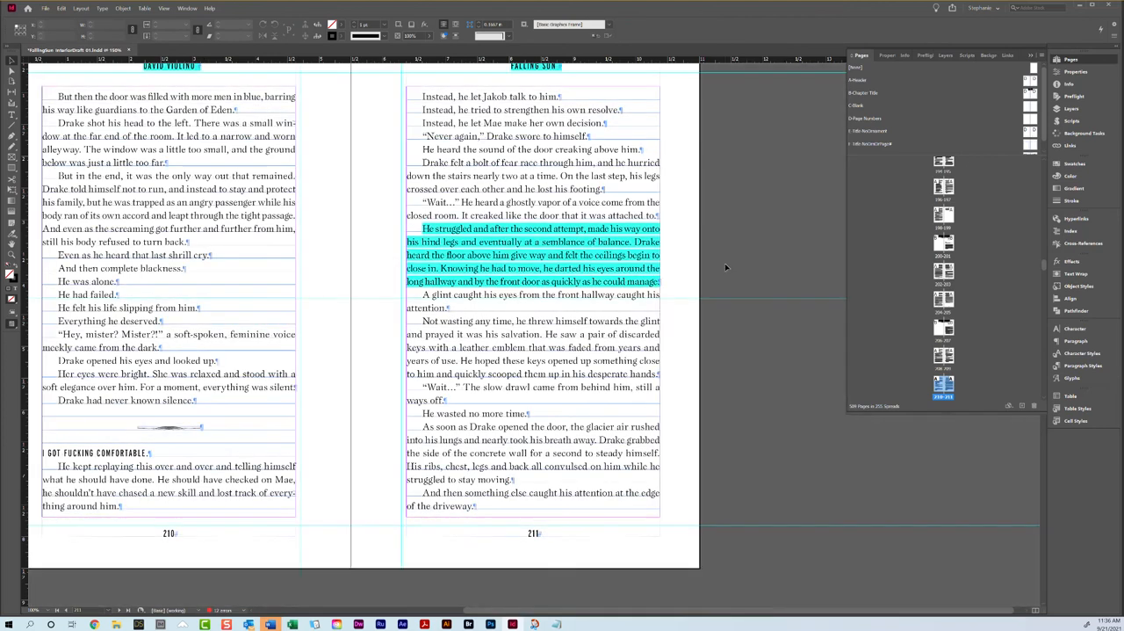
{"action": "scroll", "coordinate": [725, 263], "scroll_direction": "down", "scroll_amount": 10}
{"action": "key", "text": "w"}
{"action": "key", "text": "w"}
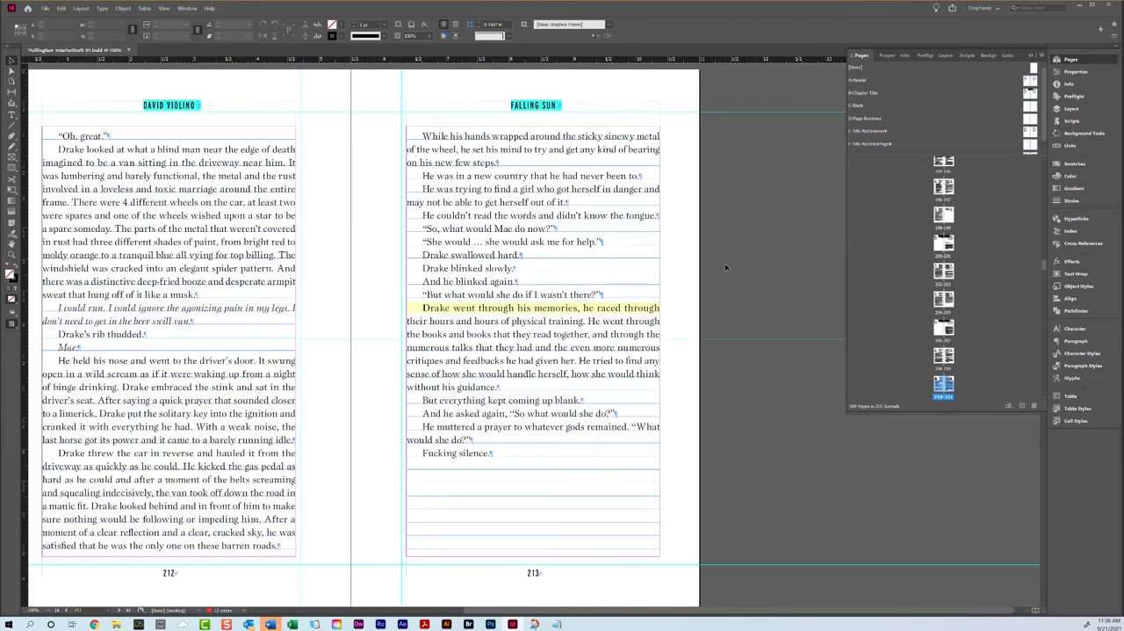
Step: Apply the B-Chapter Title master to the Chapter 21 opener spread on pages 214-215
{"action": "scroll", "coordinate": [725, 263], "scroll_direction": "down", "scroll_amount": 10}
{"action": "left_click", "coordinate": [514, 306]}
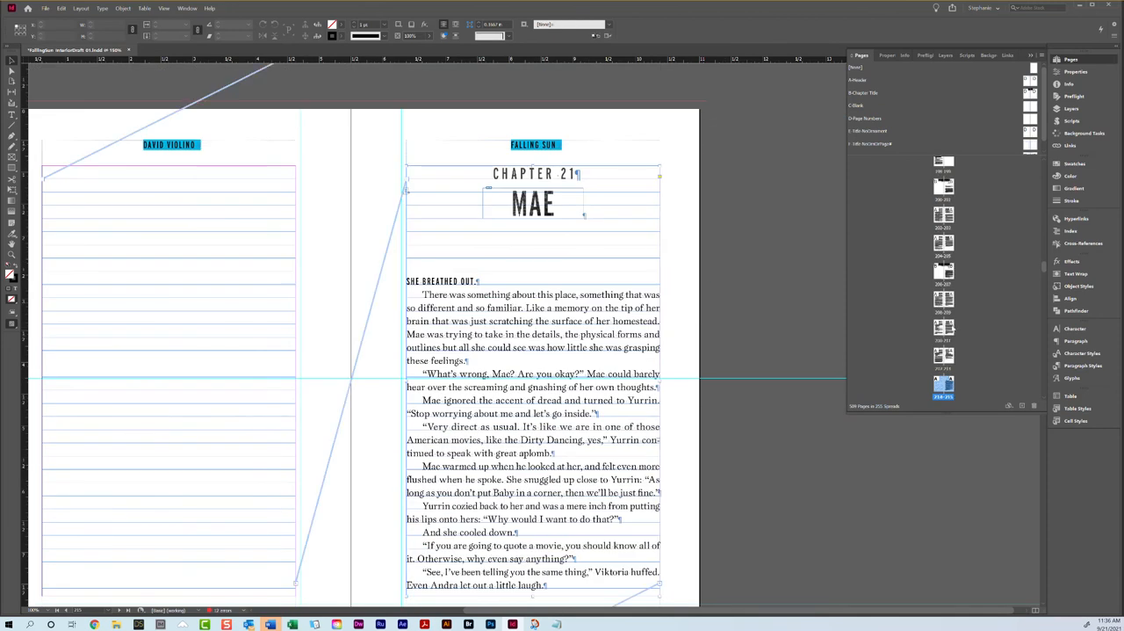
{"action": "right_click", "coordinate": [946, 383]}
{"action": "left_click", "coordinate": [986, 438]}
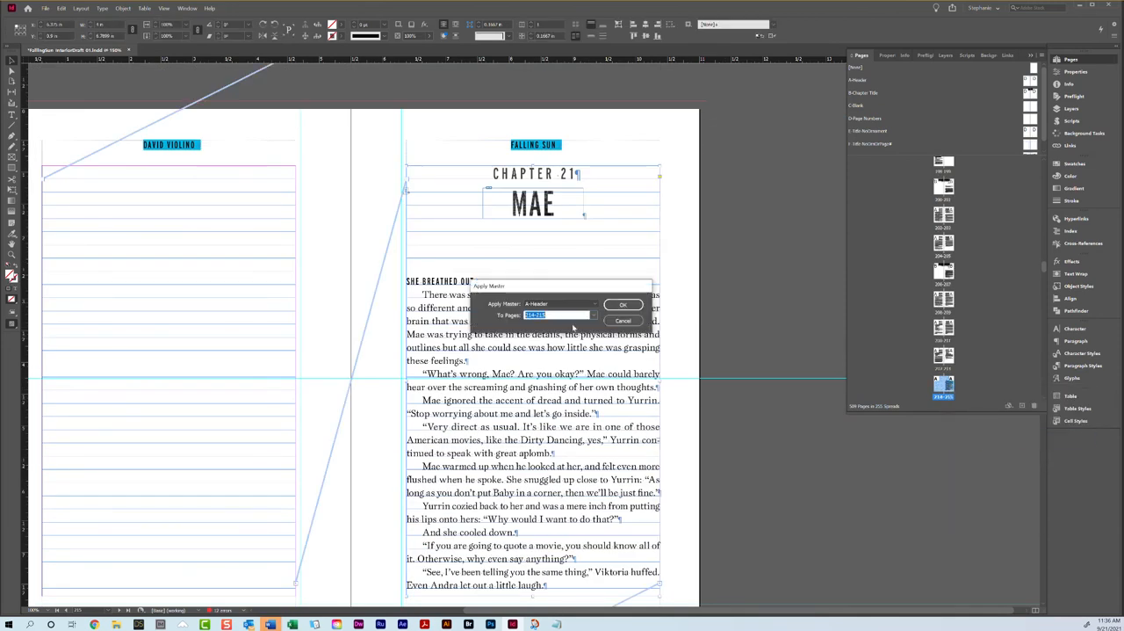
{"action": "left_click", "coordinate": [562, 304]}
{"action": "left_click", "coordinate": [550, 332]}
{"action": "left_click", "coordinate": [620, 304]}
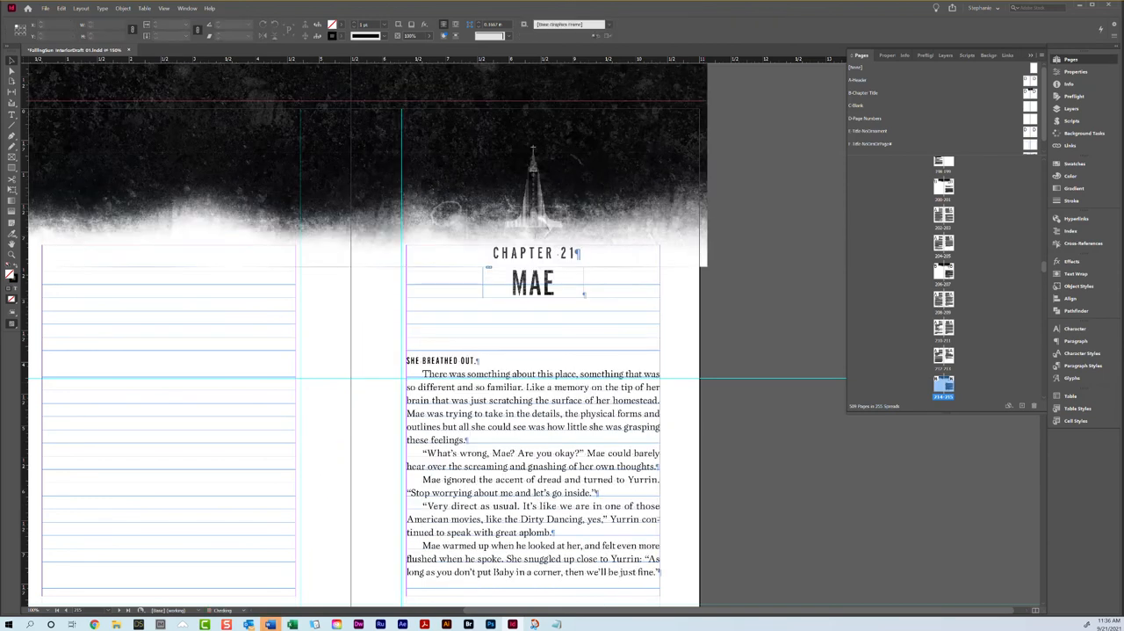